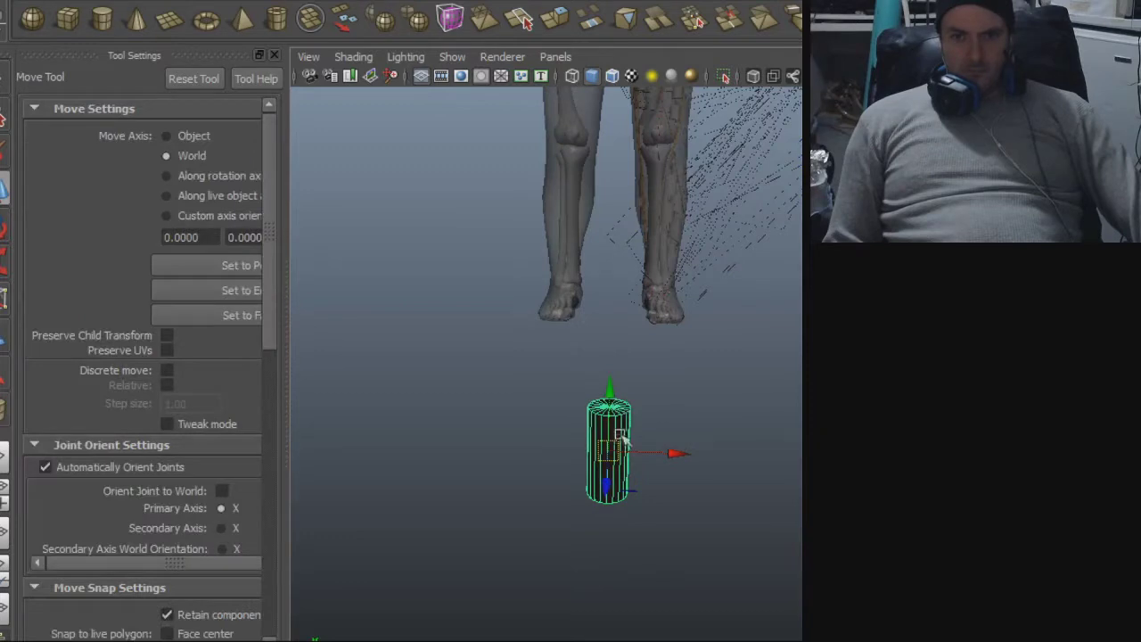
- Move the cylinder from below the figure's feet to the space beside its raised forearm side
{"action": "left_click_drag", "start_coordinate": [541, 335], "coordinate": [430, 107]}
{"action": "scroll", "coordinate": [408, 230], "scroll_direction": "down", "scroll_amount": 6}
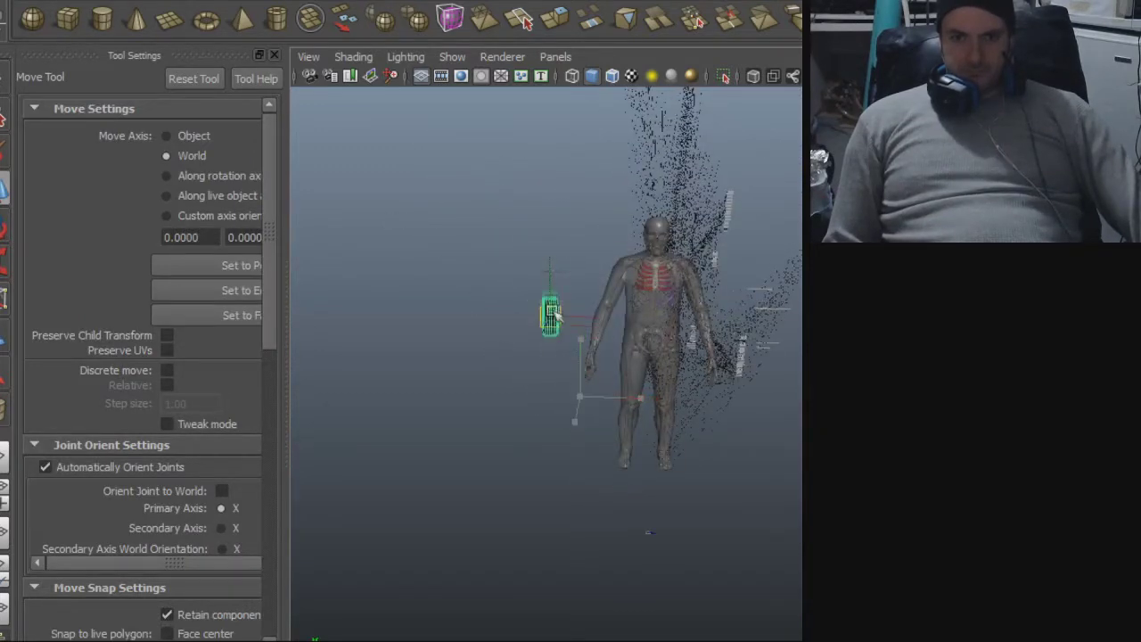
{"action": "key", "text": "f"}
{"action": "right_click_drag", "start_coordinate": [644, 318], "coordinate": [607, 321], "text": "alt"}
{"action": "left_click_drag", "start_coordinate": [606, 320], "coordinate": [666, 322], "text": "alt"}
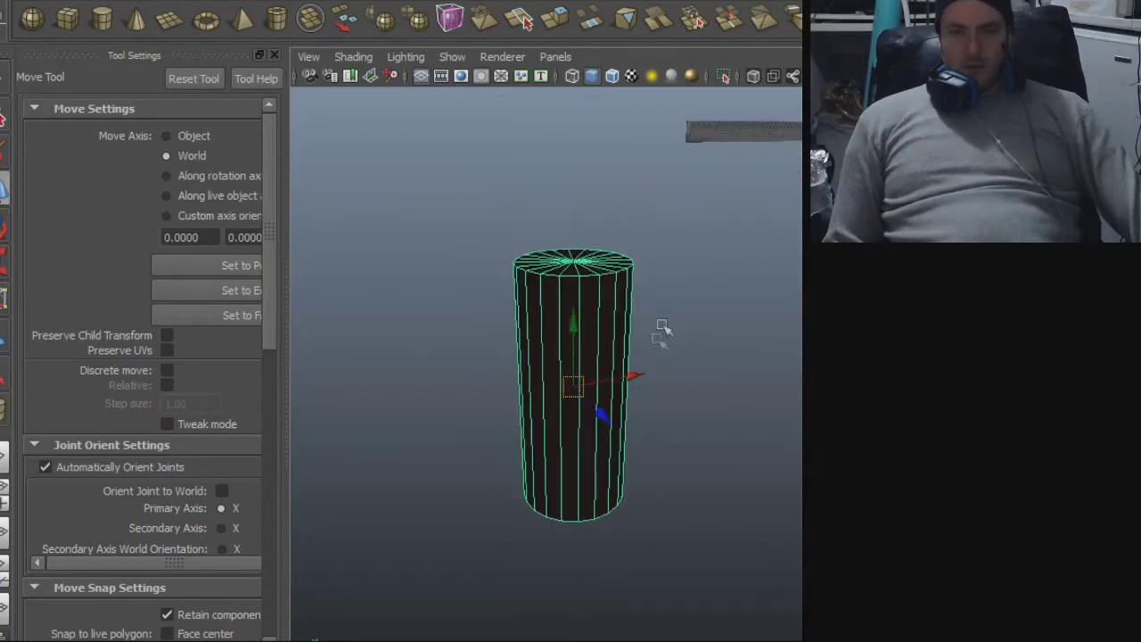
- Bring the cylinder forward and up so its top sits directly beneath the zero end of the ruler
{"action": "left_click_drag", "start_coordinate": [600, 416], "coordinate": [739, 592]}
{"action": "left_click_drag", "start_coordinate": [599, 353], "coordinate": [703, 331], "text": "alt"}
{"action": "middle_click_drag", "start_coordinate": [703, 331], "coordinate": [636, 376], "text": "alt"}
{"action": "left_click_drag", "start_coordinate": [636, 376], "coordinate": [645, 422], "text": "alt"}
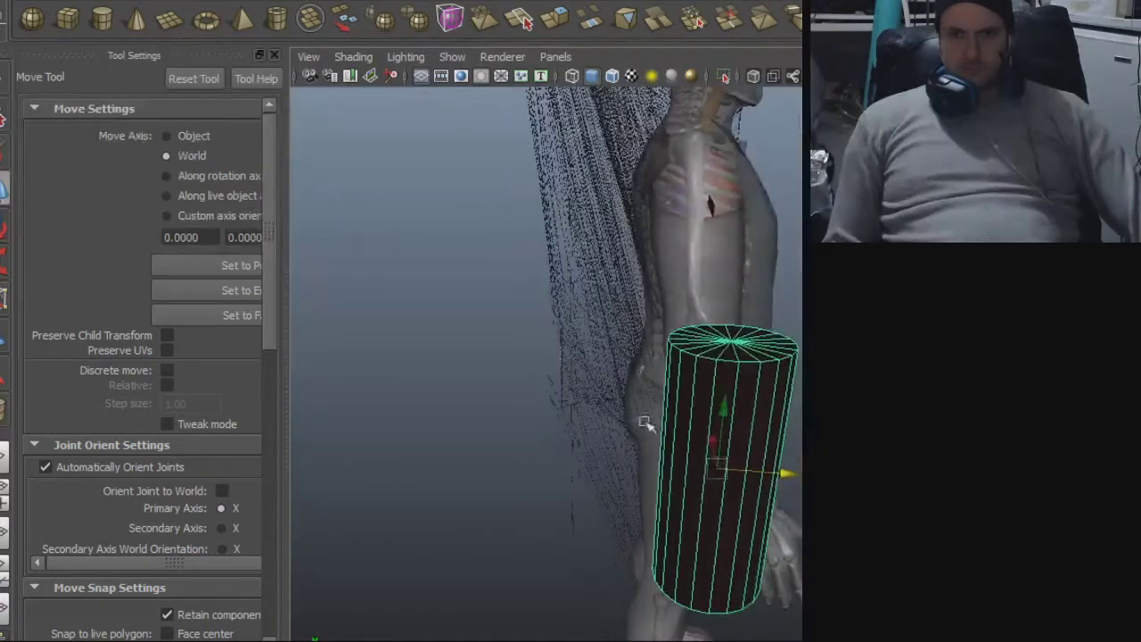
{"action": "left_click_drag", "start_coordinate": [712, 446], "coordinate": [701, 351]}
{"action": "left_click_drag", "start_coordinate": [677, 355], "coordinate": [481, 344], "text": "alt"}
{"action": "right_click_drag", "start_coordinate": [482, 344], "coordinate": [602, 359], "text": "alt"}
{"action": "middle_click_drag", "start_coordinate": [590, 357], "coordinate": [632, 477], "text": "alt"}
{"action": "right_click_drag", "start_coordinate": [631, 477], "coordinate": [797, 466], "text": "alt"}
{"action": "middle_click_drag", "start_coordinate": [797, 466], "coordinate": [751, 456], "text": "alt"}
{"action": "scroll", "coordinate": [757, 458], "scroll_direction": "down", "scroll_amount": 3}
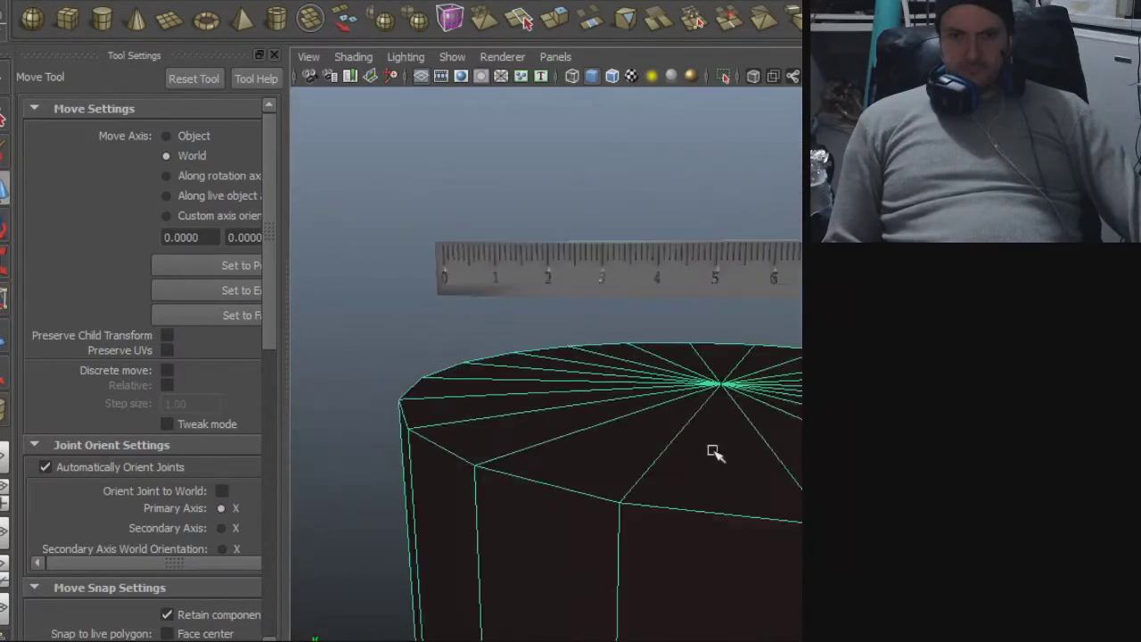
- Shift the cylinder's pivot to its top rim near the ruler's zero mark and scale the cylinder down uniformly
{"action": "key", "text": "r"}
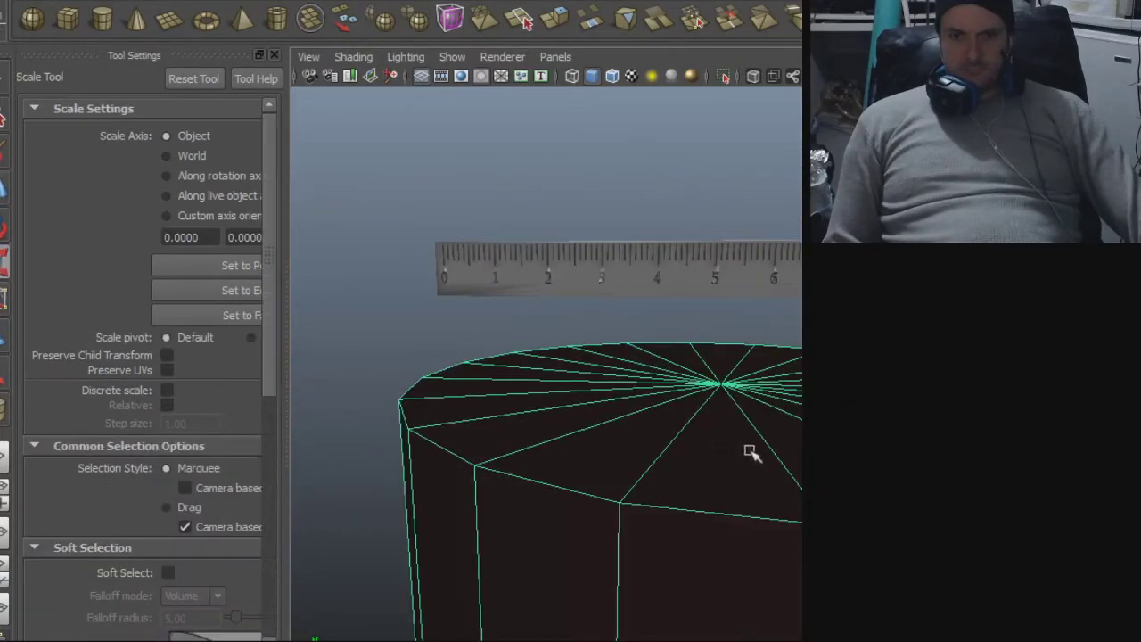
{"action": "scroll", "coordinate": [749, 453], "scroll_direction": "down", "scroll_amount": 3}
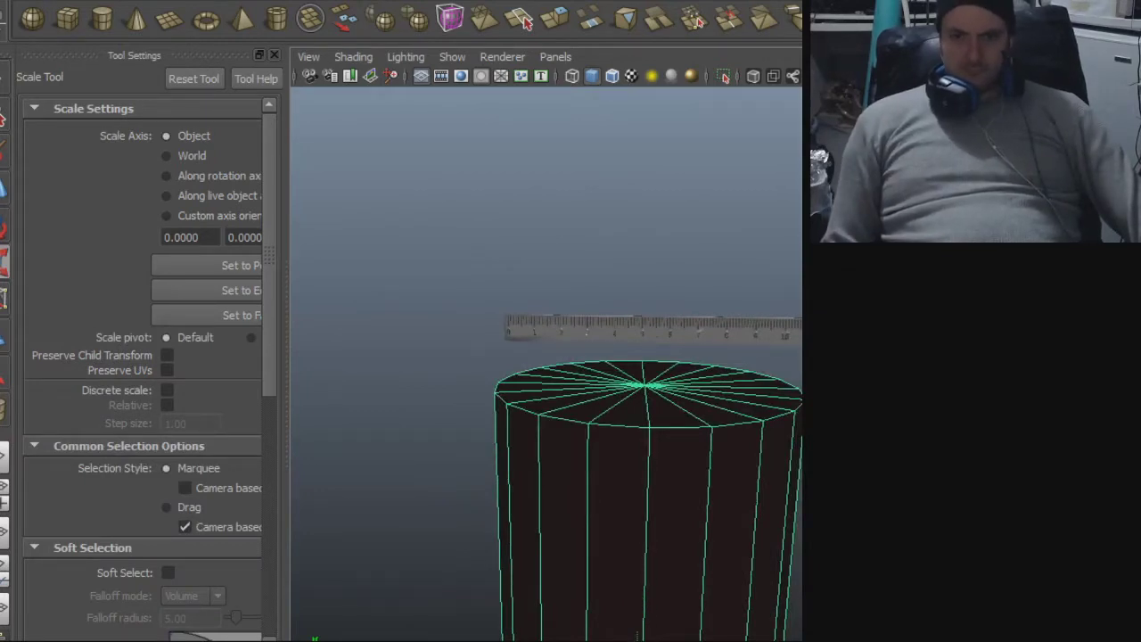
{"action": "scroll", "coordinate": [550, 393], "scroll_direction": "down", "scroll_amount": 3}
{"action": "middle_click_drag", "start_coordinate": [628, 549], "coordinate": [624, 454], "text": "alt"}
{"action": "scroll", "coordinate": [624, 454], "scroll_direction": "up", "scroll_amount": 5}
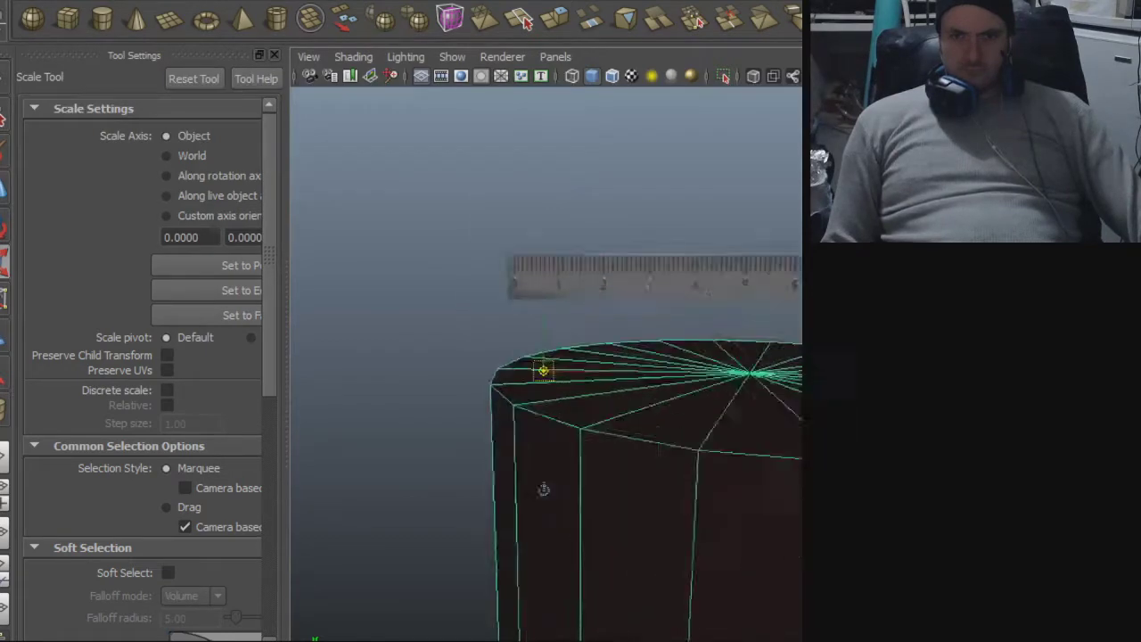
{"action": "scroll", "coordinate": [538, 485], "scroll_direction": "up", "scroll_amount": 2}
{"action": "left_click_drag", "start_coordinate": [605, 427], "coordinate": [659, 455], "text": "alt"}
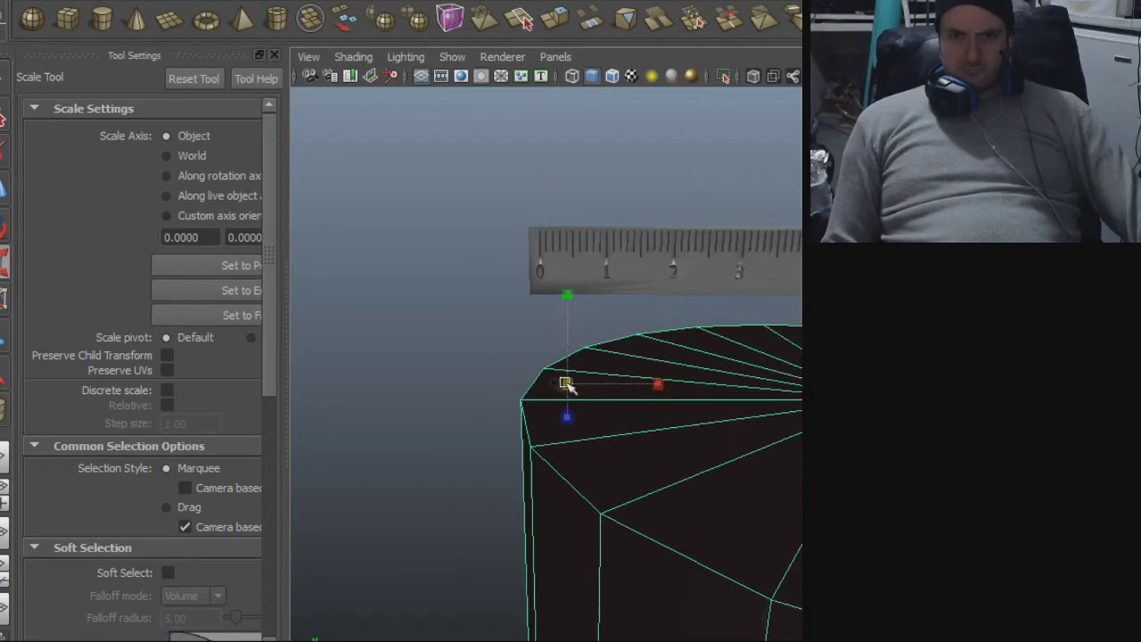
{"action": "left_click_drag", "start_coordinate": [565, 384], "coordinate": [385, 332]}
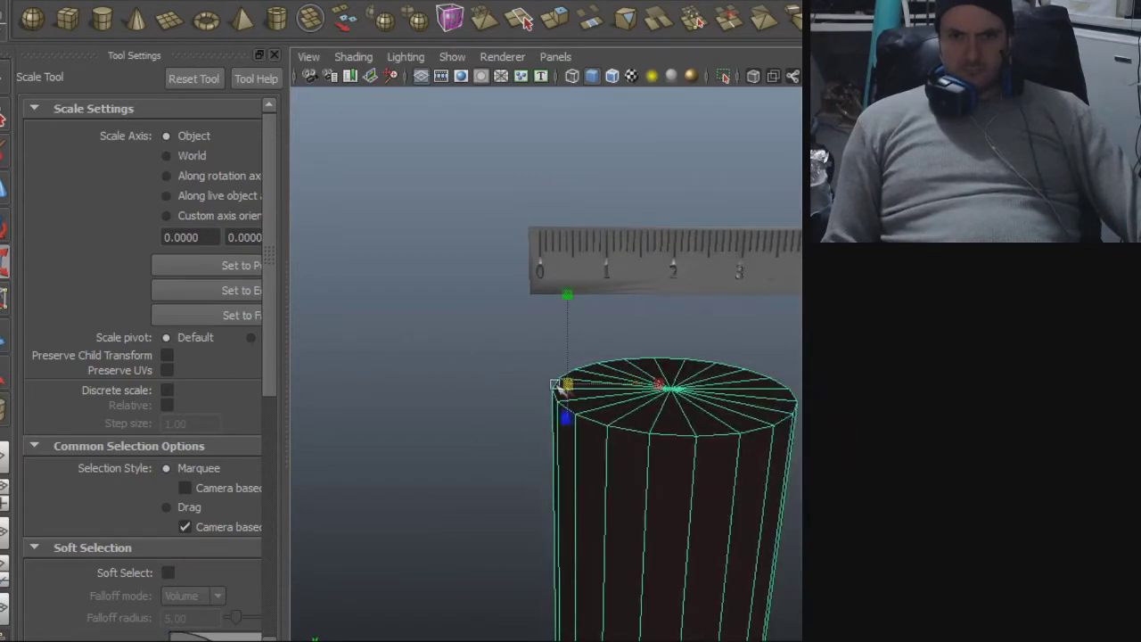
{"action": "left_click_drag", "start_coordinate": [567, 383], "coordinate": [447, 375]}
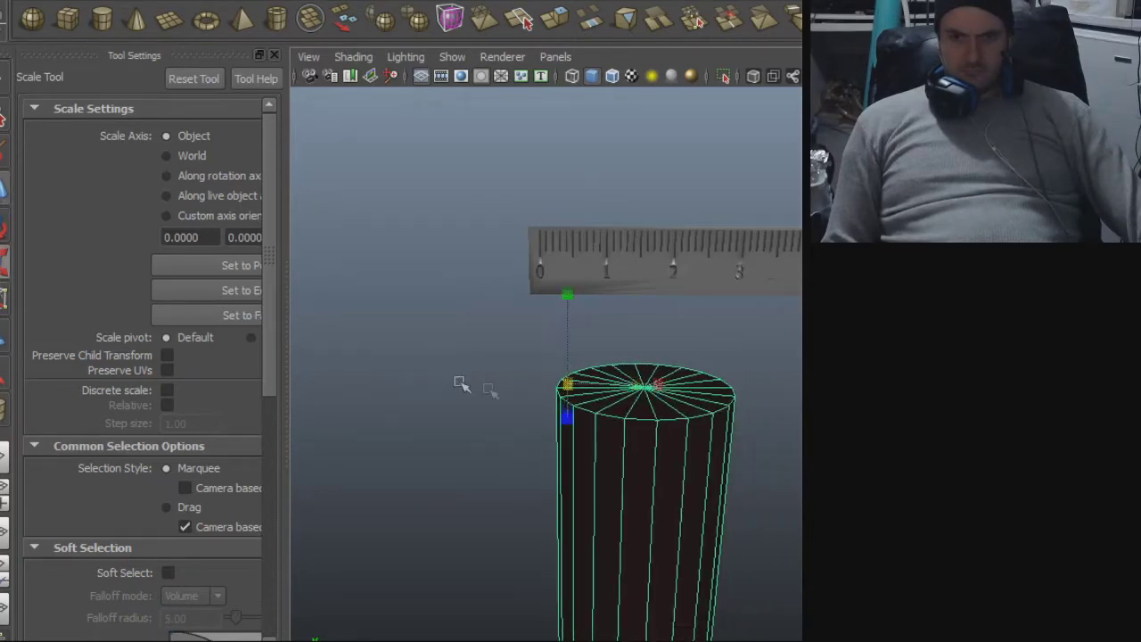
- Move the cylinder against the ruler's face, aligning the edge of its top rim with the zero mark
{"action": "key", "text": "w"}
{"action": "left_click_drag", "start_coordinate": [567, 384], "coordinate": [747, 348]}
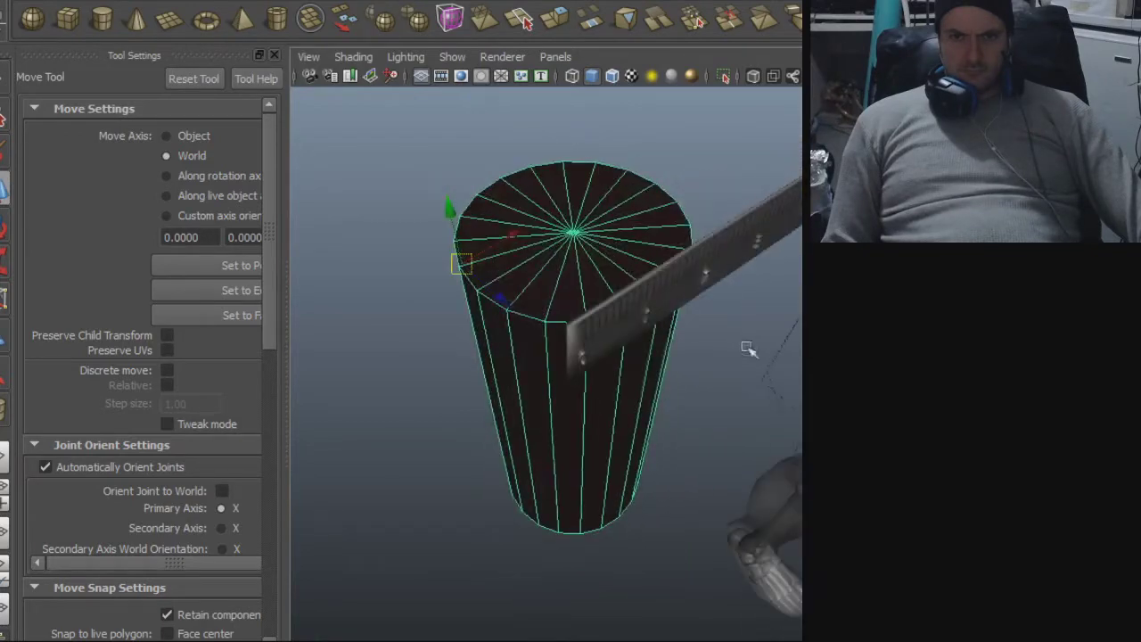
{"action": "left_click_drag", "start_coordinate": [497, 299], "coordinate": [487, 351]}
{"action": "right_click_drag", "start_coordinate": [487, 351], "coordinate": [547, 291], "text": "alt"}
{"action": "middle_click_drag", "start_coordinate": [547, 291], "coordinate": [574, 456], "text": "alt"}
{"action": "left_click_drag", "start_coordinate": [573, 456], "coordinate": [594, 471], "text": "alt"}
{"action": "left_click_drag", "start_coordinate": [606, 419], "coordinate": [559, 377], "text": "alt"}
{"action": "left_click_drag", "start_coordinate": [453, 303], "coordinate": [458, 281], "text": "alt"}
{"action": "left_click_drag", "start_coordinate": [415, 239], "coordinate": [412, 277]}
- Scale the cylinder down uniformly and realign it at zero so its diameter spans just under 2 ruler units
{"action": "key", "text": "r"}
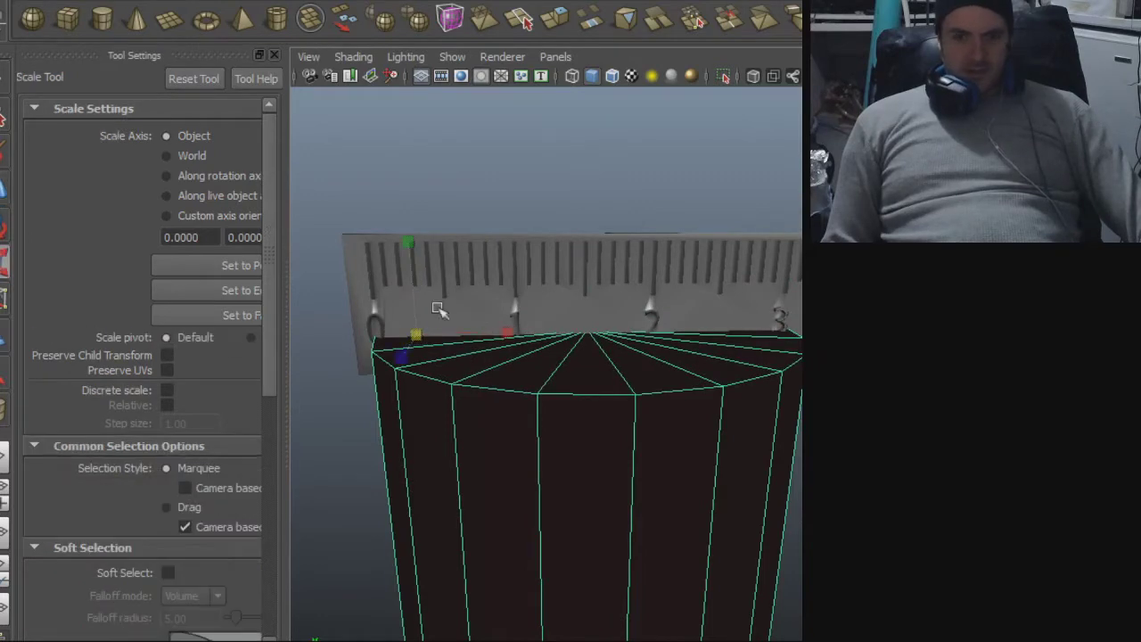
{"action": "left_click_drag", "start_coordinate": [415, 333], "coordinate": [370, 341]}
{"action": "left_click_drag", "start_coordinate": [447, 357], "coordinate": [279, 331], "text": "alt"}
{"action": "key", "text": "w"}
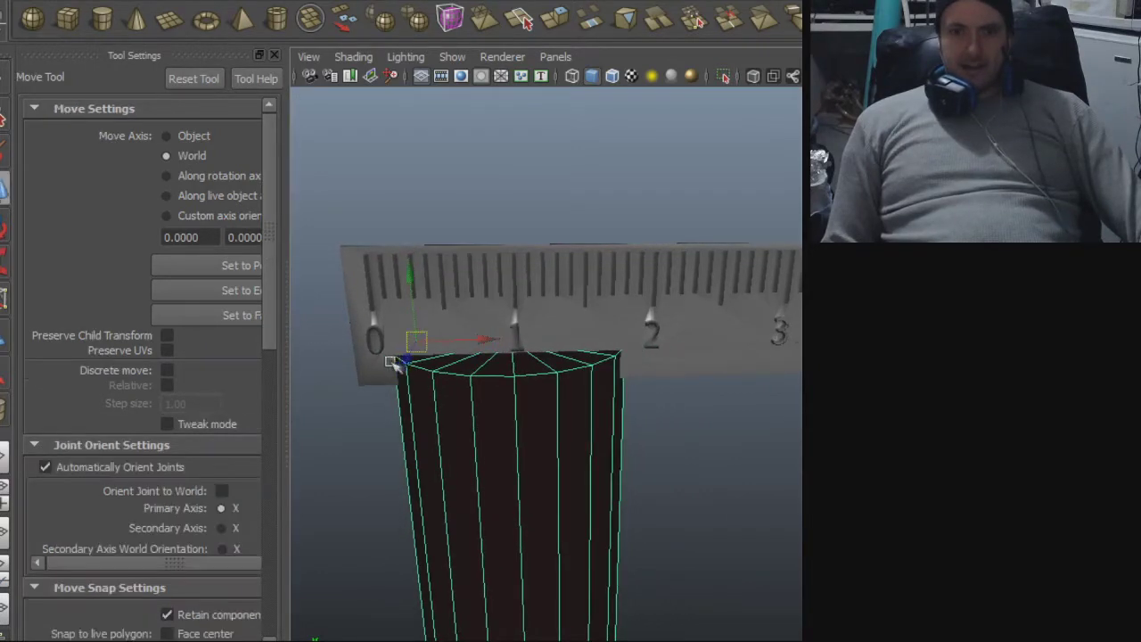
{"action": "left_click_drag", "start_coordinate": [413, 350], "coordinate": [436, 378]}
{"action": "key", "text": "r"}
{"action": "key", "text": "w"}
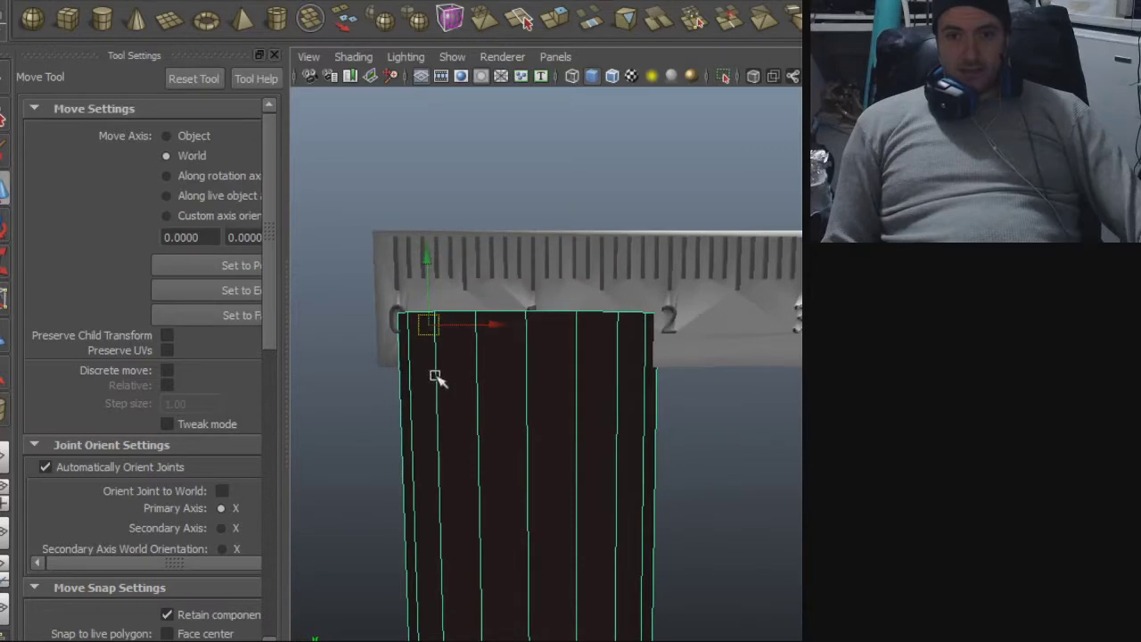
{"action": "key", "text": "r"}
{"action": "left_click_drag", "start_coordinate": [427, 327], "coordinate": [415, 328]}
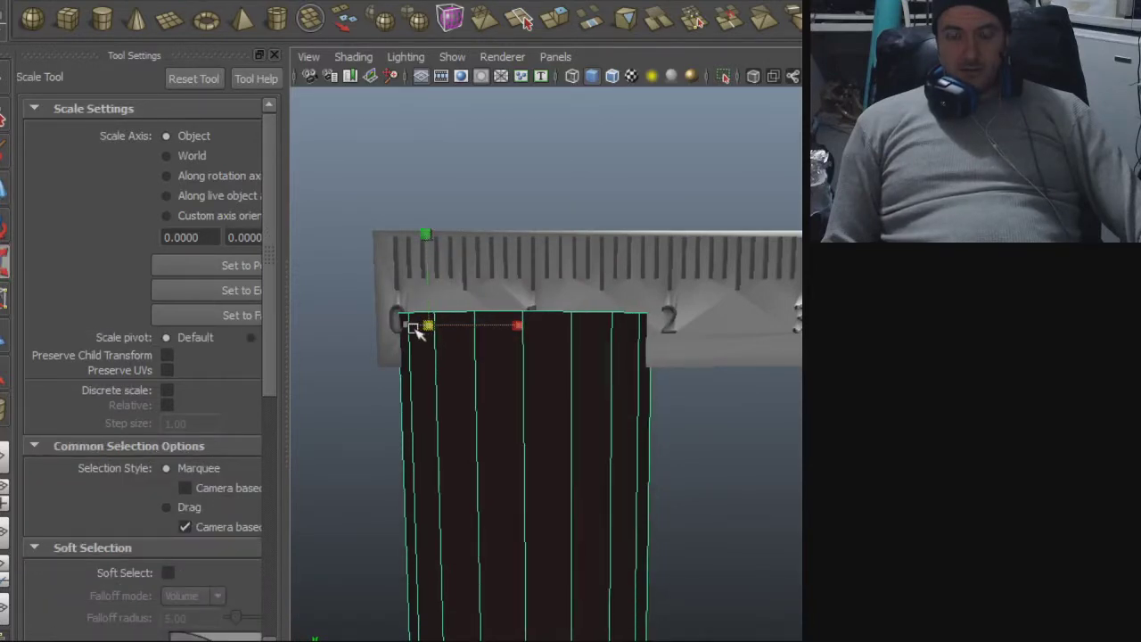
{"action": "right_click_drag", "start_coordinate": [626, 391], "coordinate": [492, 377], "text": "alt"}
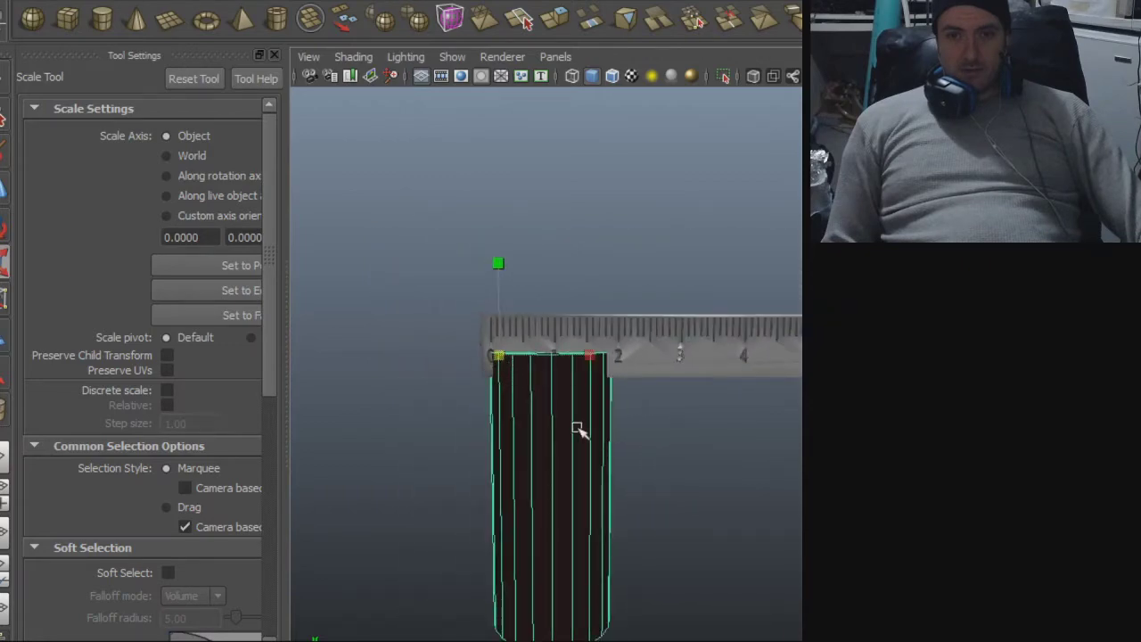
- Rotate the upright cylinder to lie lengthwise along the ruler and move its end to the zero mark
{"action": "key", "text": "e"}
{"action": "left_click_drag", "start_coordinate": [576, 446], "coordinate": [567, 584], "text": "alt"}
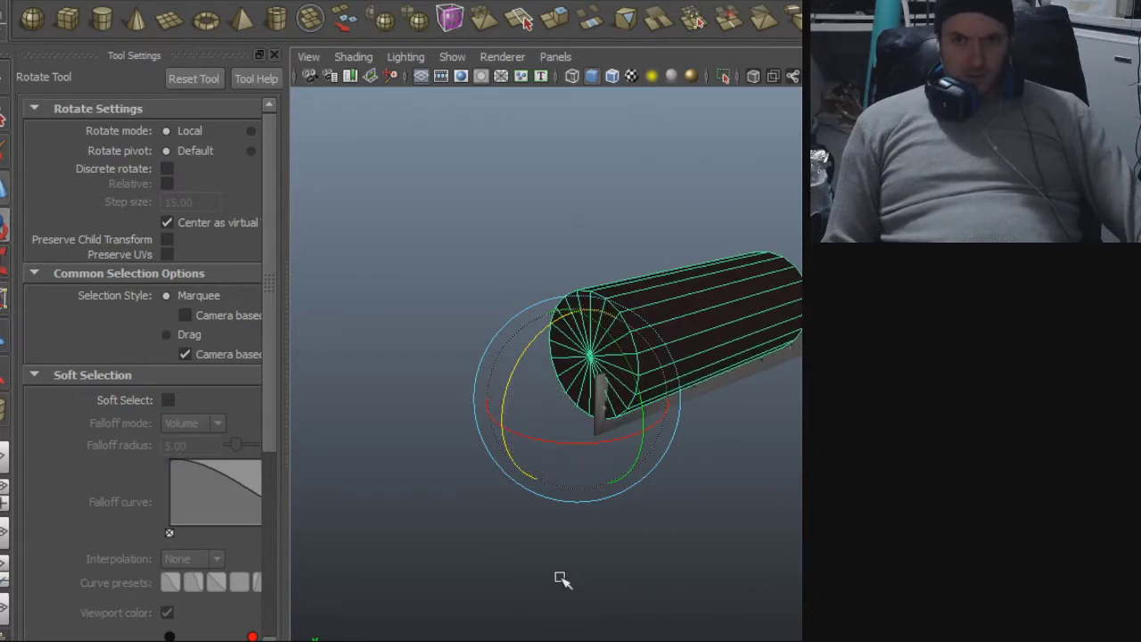
{"action": "key", "text": "w"}
{"action": "left_click_drag", "start_coordinate": [619, 555], "coordinate": [509, 535], "text": "alt"}
{"action": "left_click_drag", "start_coordinate": [492, 378], "coordinate": [506, 486], "text": "alt"}
{"action": "right_click_drag", "start_coordinate": [509, 486], "coordinate": [683, 466], "text": "alt"}
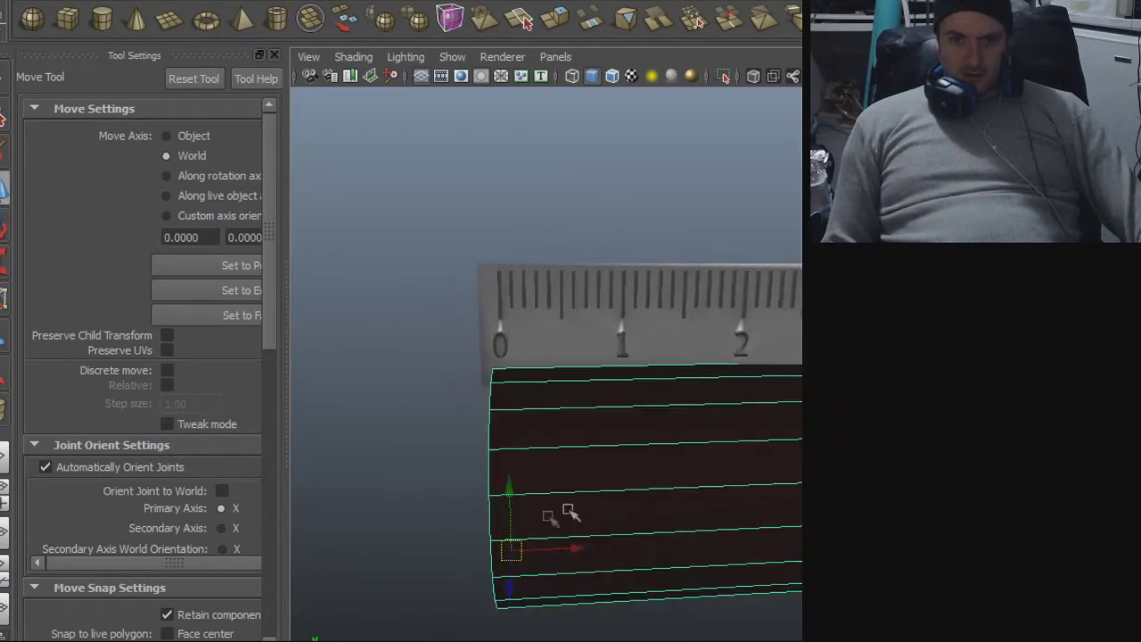
{"action": "left_click_drag", "start_coordinate": [513, 550], "coordinate": [519, 545]}
- Compare the cylinder's size with the ruler and the full figure, and examine the torso from several angles
{"action": "middle_click_drag", "start_coordinate": [654, 514], "coordinate": [453, 472], "text": "alt"}
{"action": "right_click_drag", "start_coordinate": [525, 490], "coordinate": [458, 481], "text": "alt"}
{"action": "left_click_drag", "start_coordinate": [458, 481], "coordinate": [457, 475], "text": "alt"}
{"action": "middle_click_drag", "start_coordinate": [455, 475], "coordinate": [490, 490], "text": "alt"}
{"action": "mouse_move", "coordinate": [489, 489]}
{"action": "left_mouse_down", "text": "alt"}
{"action": "mouse_move", "coordinate": [512, 505]}
{"action": "mouse_move", "coordinate": [680, 519]}
{"action": "mouse_move", "coordinate": [580, 486]}
{"action": "mouse_move", "coordinate": [487, 491]}
{"action": "left_mouse_up", "text": "alt"}
{"action": "right_click_drag", "start_coordinate": [487, 491], "coordinate": [294, 478], "text": "alt"}
{"action": "right_click_drag", "start_coordinate": [624, 464], "coordinate": [497, 461], "text": "alt"}
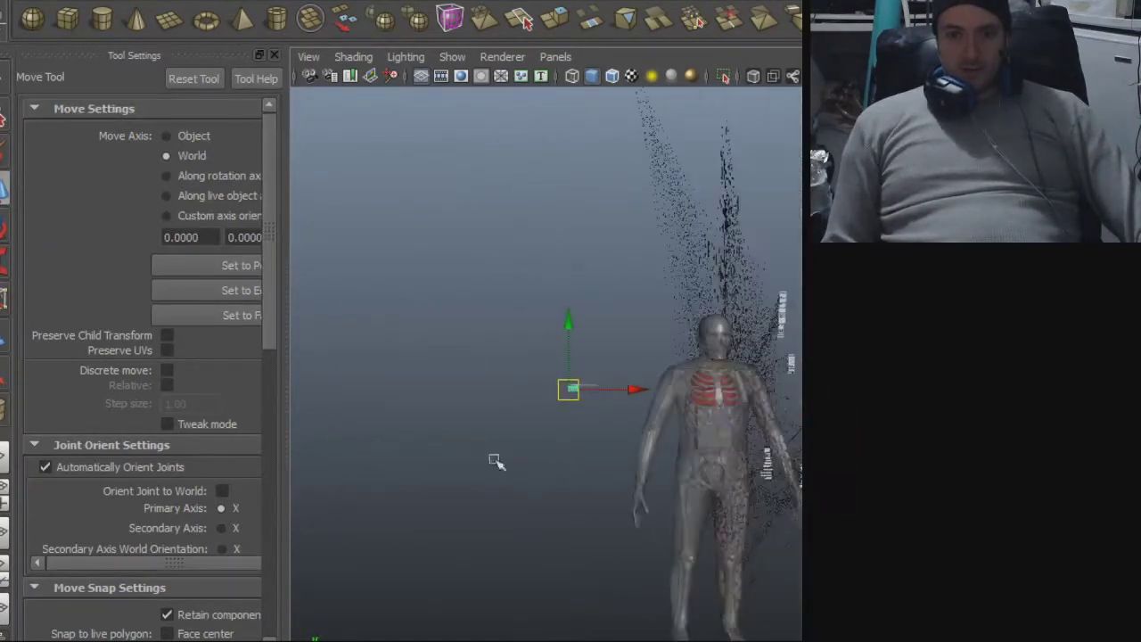
{"action": "middle_click_drag", "start_coordinate": [496, 461], "coordinate": [377, 413], "text": "alt"}
{"action": "right_click_drag", "start_coordinate": [377, 413], "coordinate": [713, 469], "text": "alt"}
{"action": "middle_click_drag", "start_coordinate": [714, 469], "coordinate": [515, 475], "text": "alt"}
{"action": "mouse_move", "coordinate": [515, 475]}
{"action": "left_mouse_down", "text": "alt"}
{"action": "mouse_move", "coordinate": [507, 410]}
{"action": "mouse_move", "coordinate": [571, 469]}
{"action": "mouse_move", "coordinate": [535, 469]}
{"action": "left_mouse_up", "text": "alt"}
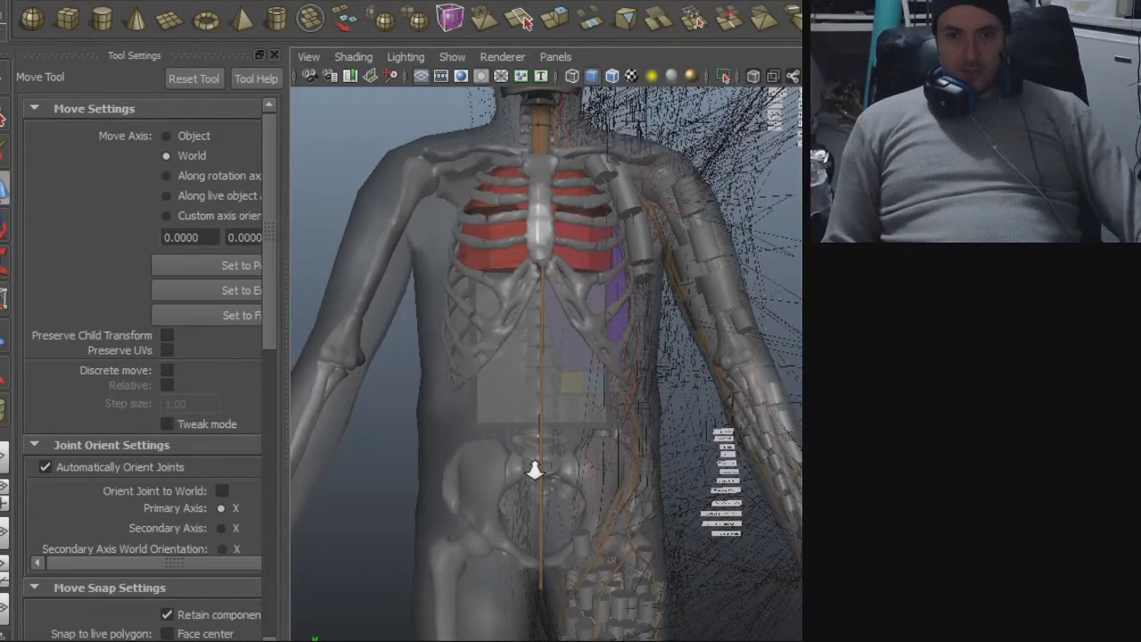
{"action": "middle_click_drag", "start_coordinate": [509, 466], "coordinate": [529, 564], "text": "alt"}
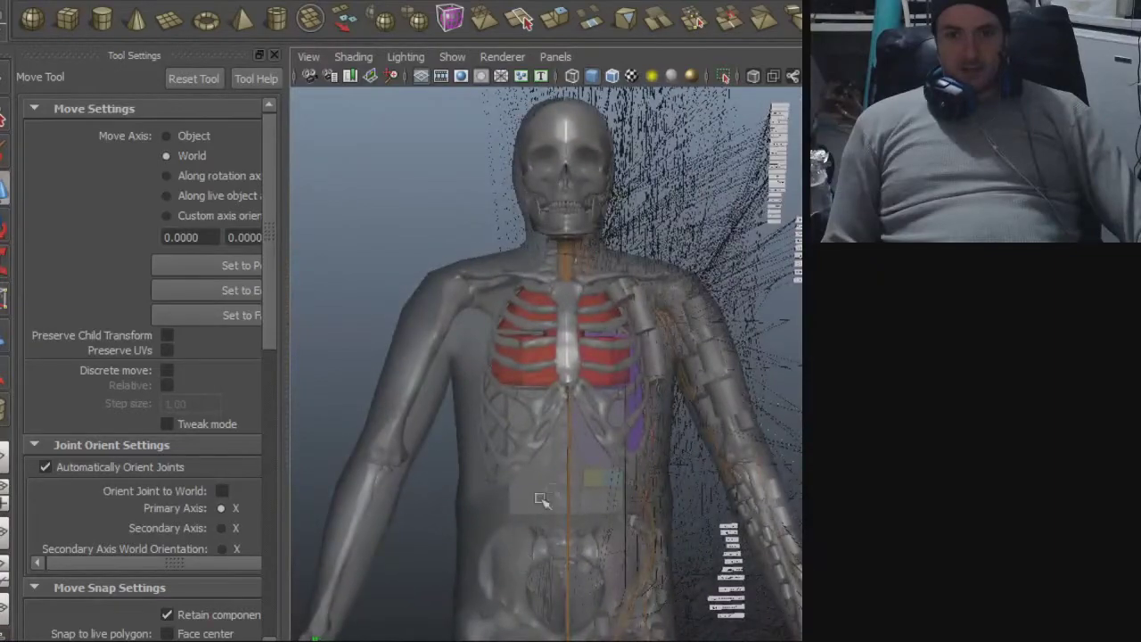
{"action": "left_click_drag", "start_coordinate": [585, 455], "coordinate": [749, 486], "text": "alt"}
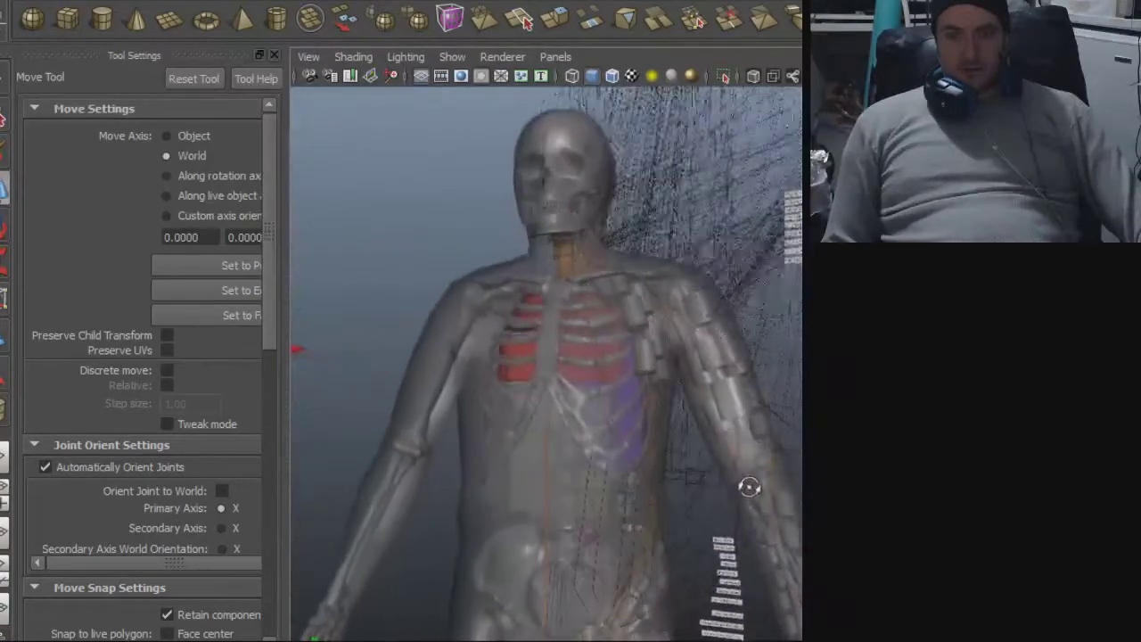
{"action": "left_click_drag", "start_coordinate": [588, 456], "coordinate": [618, 465], "text": "alt"}
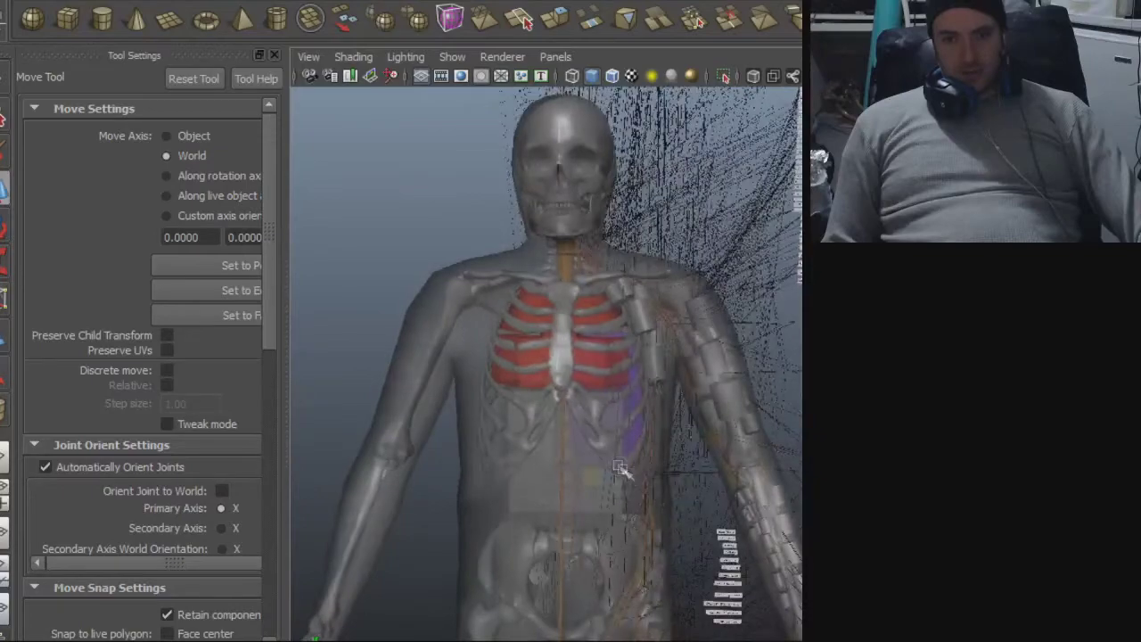
{"action": "left_click_drag", "start_coordinate": [630, 527], "coordinate": [662, 529], "text": "alt"}
{"action": "right_click_drag", "start_coordinate": [662, 529], "coordinate": [427, 503], "text": "alt"}
{"action": "middle_click_drag", "start_coordinate": [505, 495], "coordinate": [617, 463], "text": "alt"}
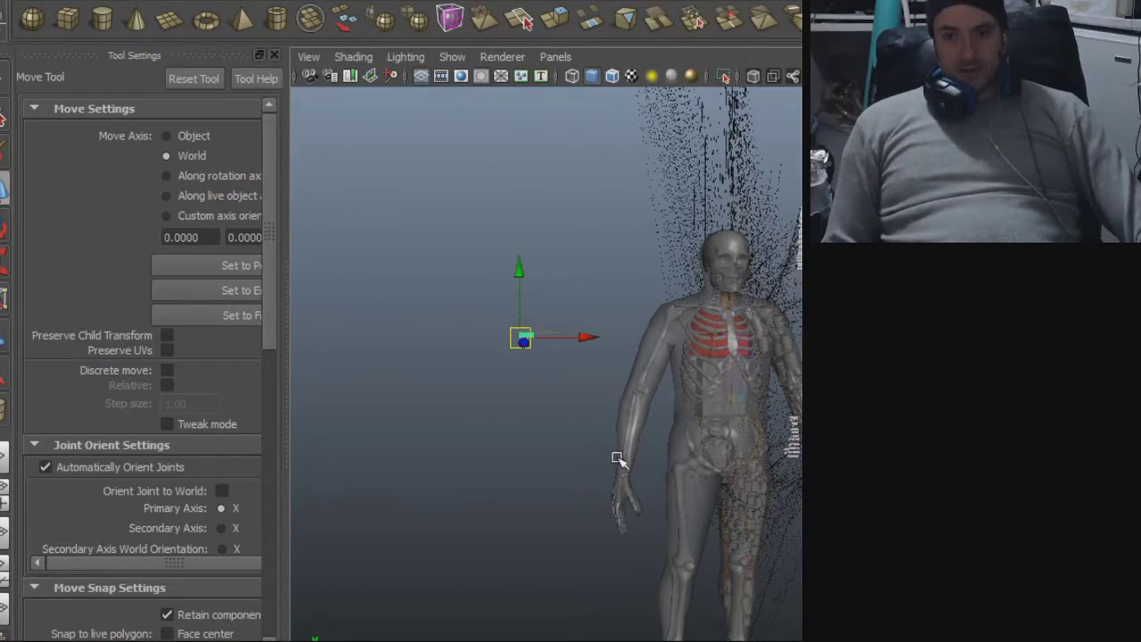
- Examine the orange throat structure behind the jaw and the surrounding skull up close
{"action": "middle_click_drag", "start_coordinate": [665, 351], "coordinate": [540, 444], "text": "alt"}
{"action": "right_click_drag", "start_coordinate": [540, 444], "coordinate": [891, 428], "text": "alt"}
{"action": "middle_click_drag", "start_coordinate": [708, 371], "coordinate": [581, 460], "text": "alt"}
{"action": "left_click_drag", "start_coordinate": [580, 460], "coordinate": [575, 377], "text": "alt"}
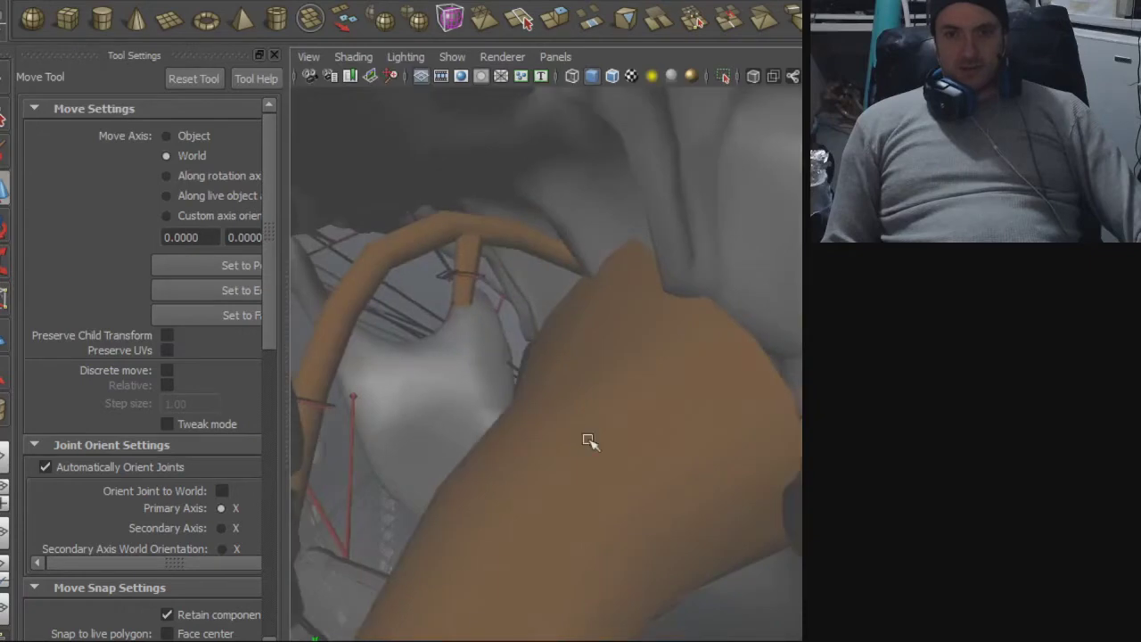
{"action": "left_click_drag", "start_coordinate": [658, 462], "coordinate": [649, 458], "text": "alt"}
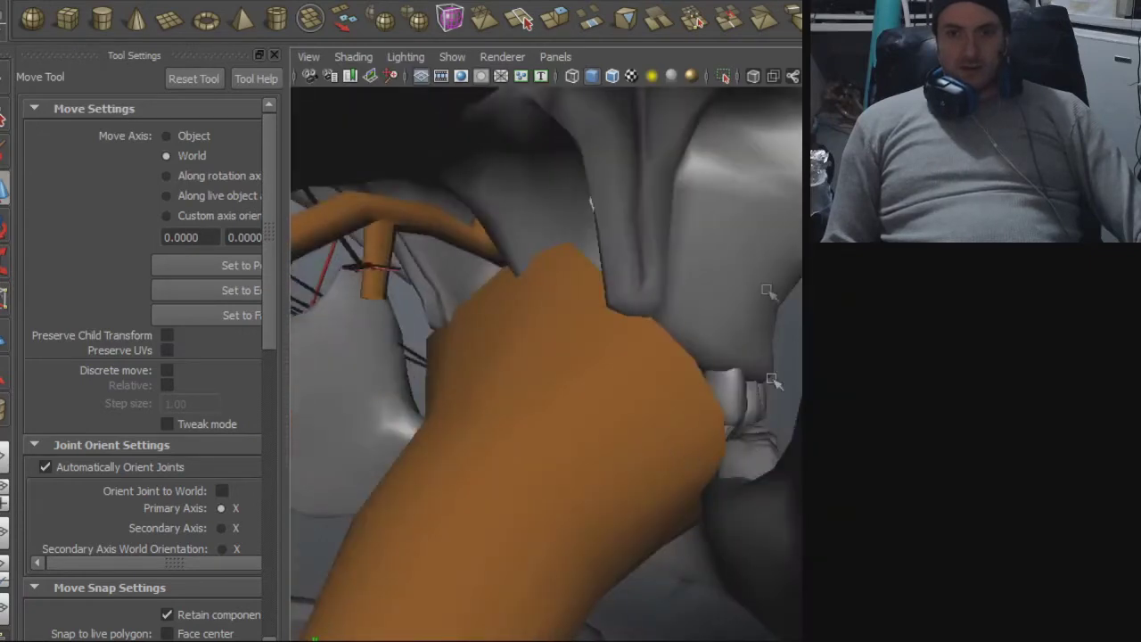
{"action": "right_click_drag", "start_coordinate": [602, 460], "coordinate": [408, 434], "text": "alt"}
{"action": "middle_click_drag", "start_coordinate": [430, 425], "coordinate": [443, 433], "text": "alt"}
{"action": "left_click_drag", "start_coordinate": [443, 432], "coordinate": [294, 487], "text": "alt"}
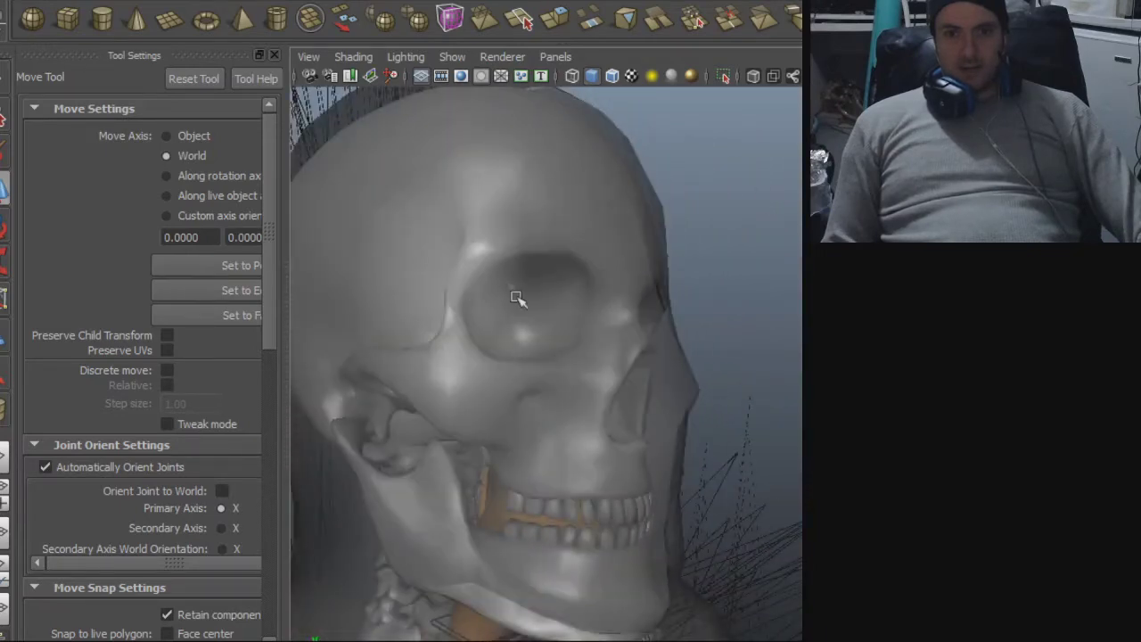
{"action": "right_click_drag", "start_coordinate": [546, 326], "coordinate": [741, 434], "text": "alt"}
{"action": "left_click_drag", "start_coordinate": [741, 434], "coordinate": [768, 425], "text": "alt"}
{"action": "right_click_drag", "start_coordinate": [768, 425], "coordinate": [588, 454], "text": "alt"}
{"action": "left_click_drag", "start_coordinate": [588, 454], "coordinate": [642, 466], "text": "alt"}
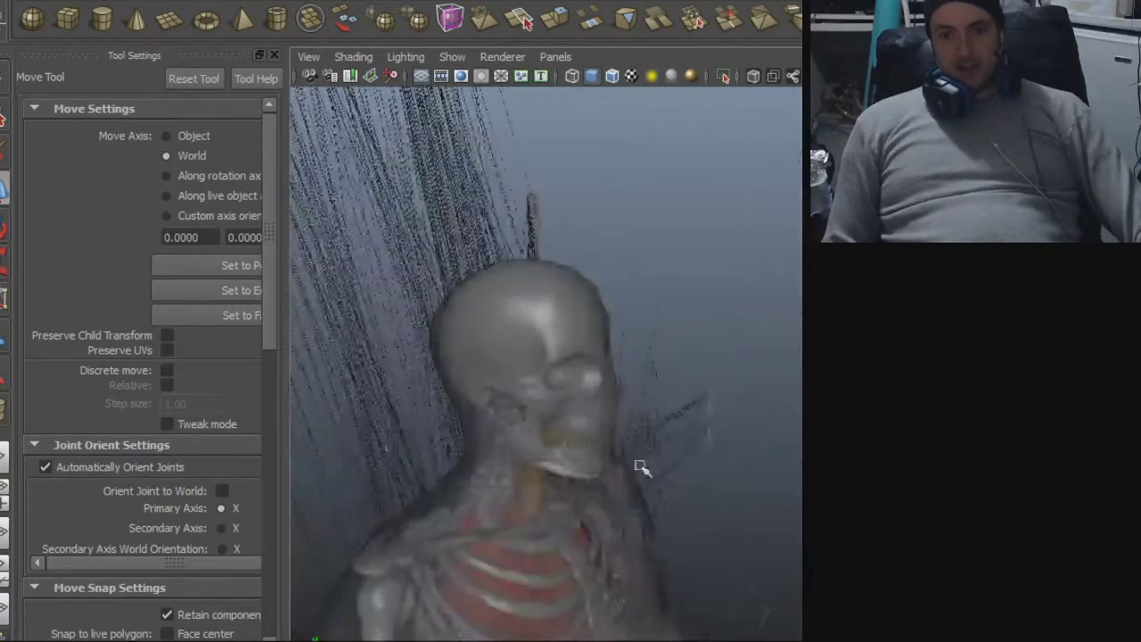
- Stretch the cylinder along its length until it reaches about 7 on the ruler, and check its zero end
{"action": "right_click_drag", "start_coordinate": [642, 466], "coordinate": [468, 499], "text": "alt"}
{"action": "middle_click_drag", "start_coordinate": [469, 499], "coordinate": [550, 366], "text": "alt"}
{"action": "left_click_drag", "start_coordinate": [551, 367], "coordinate": [553, 535], "text": "alt"}
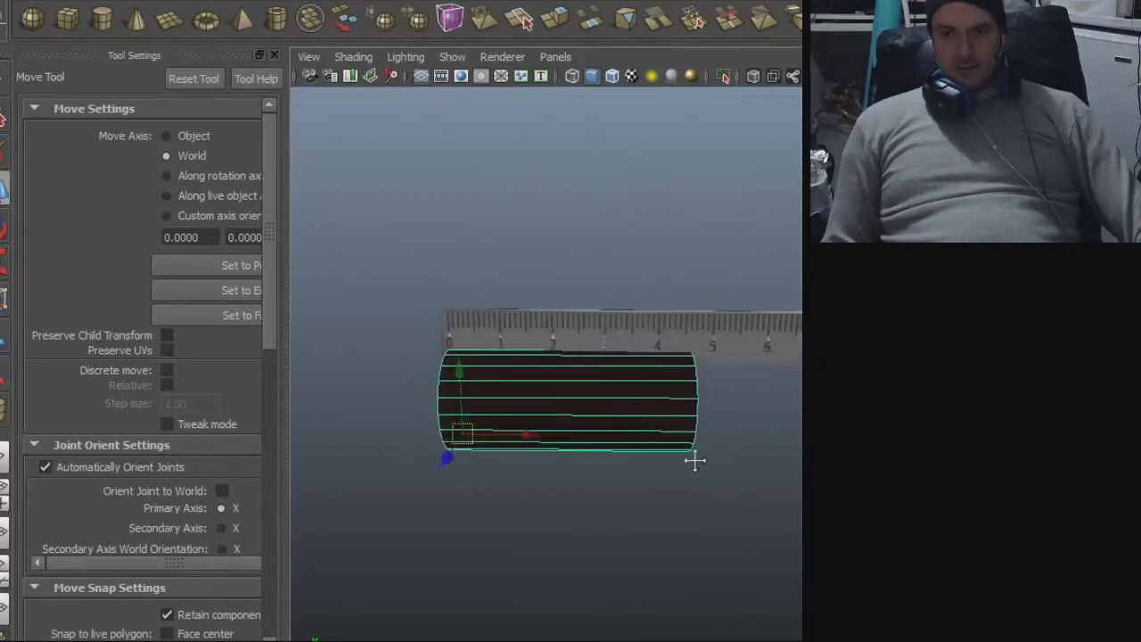
{"action": "left_click_drag", "start_coordinate": [708, 458], "coordinate": [647, 423], "text": "alt"}
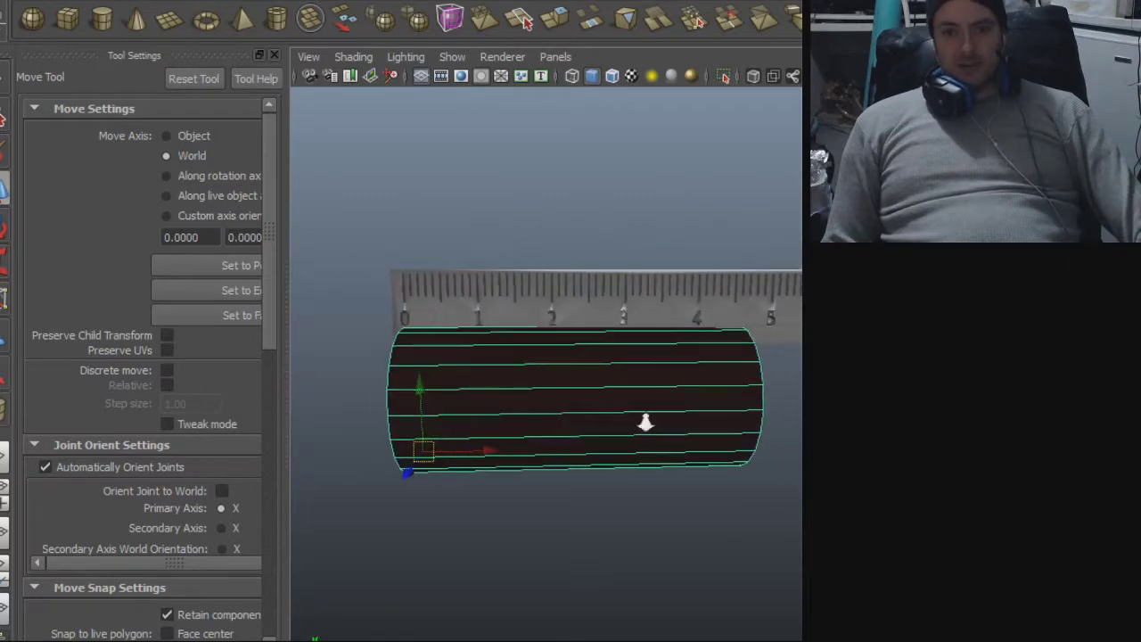
{"action": "right_click_drag", "start_coordinate": [645, 421], "coordinate": [662, 428], "text": "alt"}
{"action": "middle_click_drag", "start_coordinate": [662, 428], "coordinate": [704, 434], "text": "alt"}
{"action": "middle_click_drag", "start_coordinate": [686, 436], "coordinate": [627, 443], "text": "alt"}
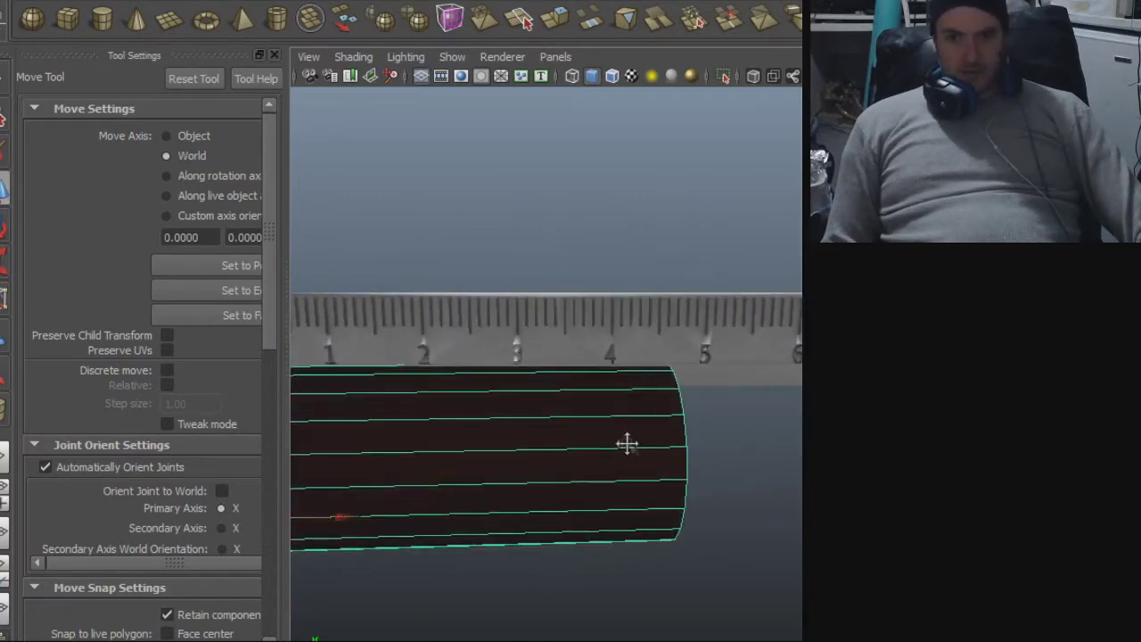
{"action": "right_click_drag", "start_coordinate": [621, 446], "coordinate": [553, 446], "text": "alt"}
{"action": "key", "text": "r"}
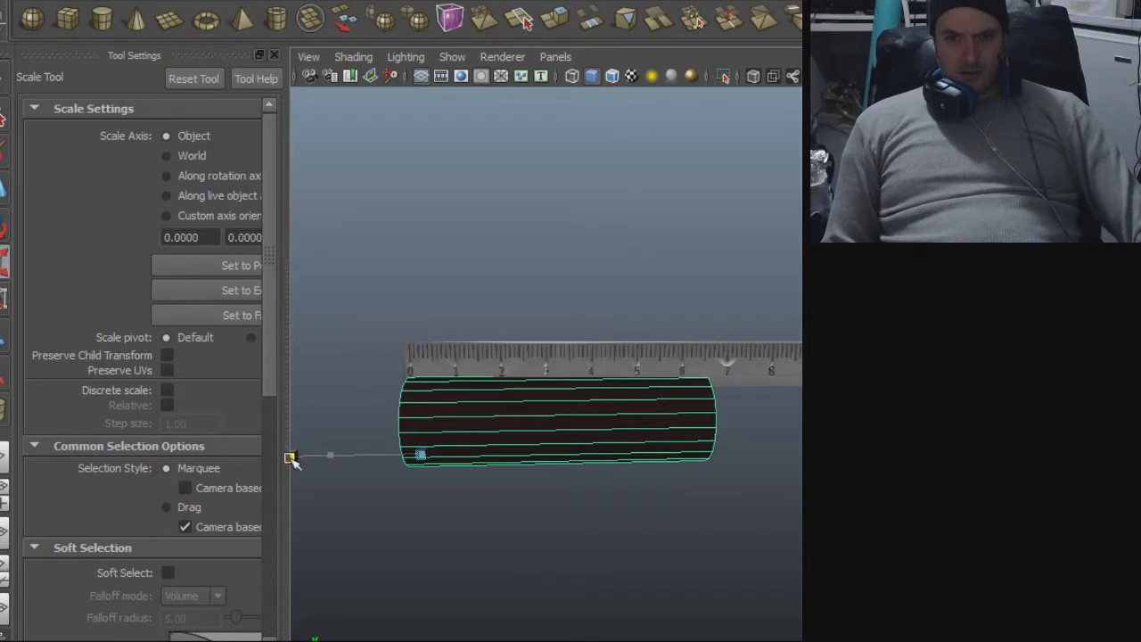
{"action": "left_click_drag", "start_coordinate": [295, 457], "coordinate": [292, 458]}
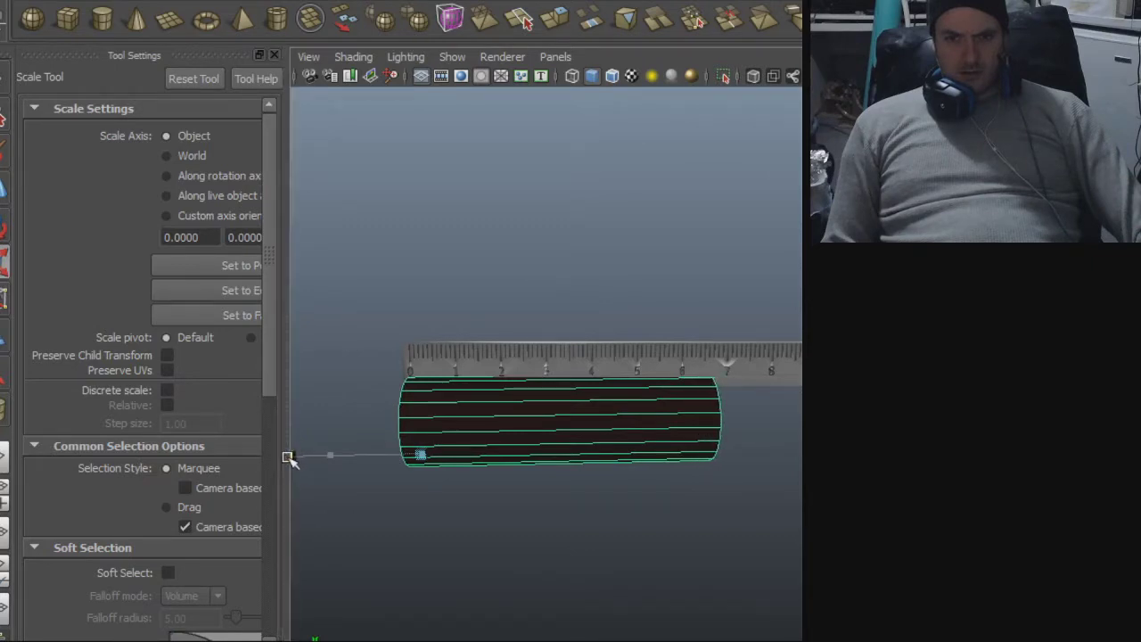
{"action": "scroll", "coordinate": [383, 448], "scroll_direction": "up", "scroll_amount": 10}
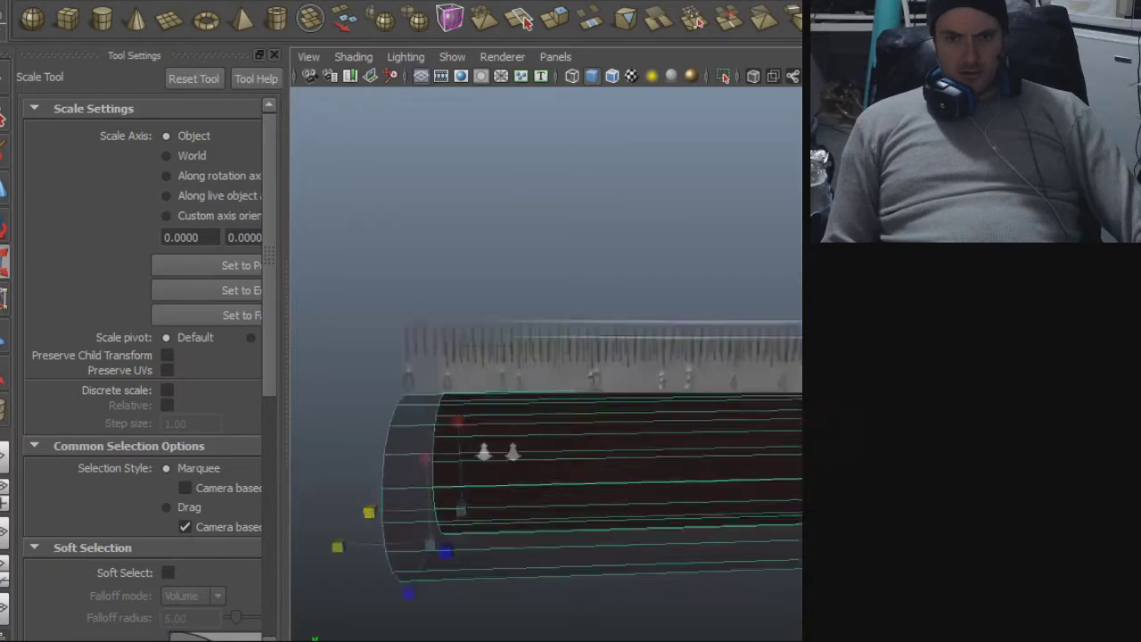
{"action": "middle_click_drag", "start_coordinate": [621, 443], "coordinate": [630, 445], "text": "alt"}
{"action": "scroll", "coordinate": [671, 461], "scroll_direction": "down", "scroll_amount": 5}
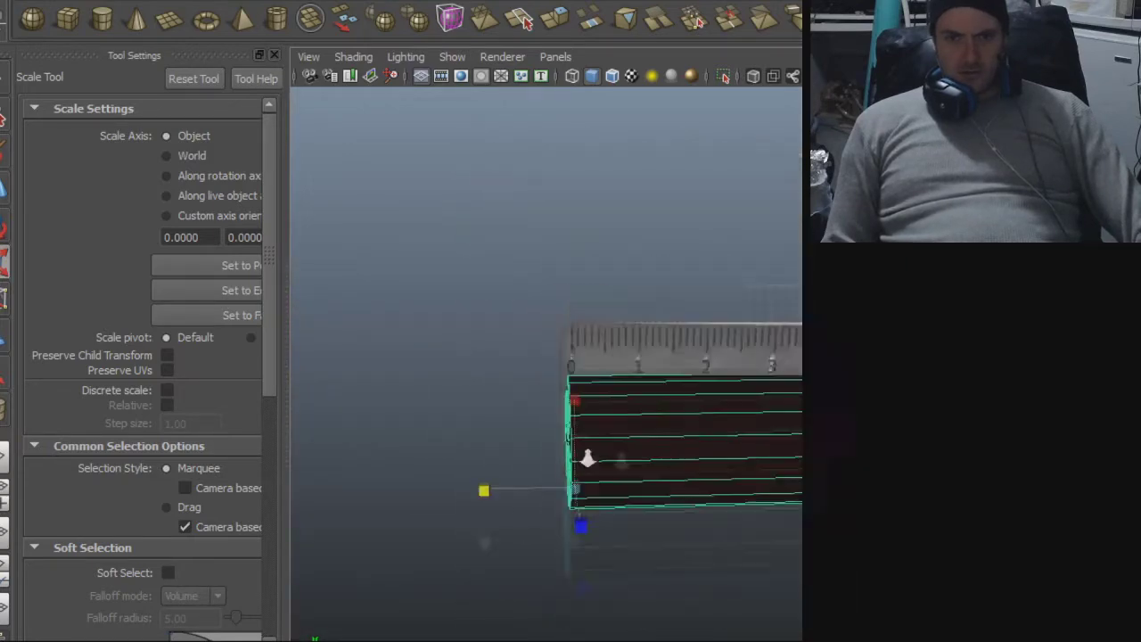
- Align the cylinder's end with the ruler's zero mark and check where its far end falls on the scale
{"action": "key", "text": "w"}
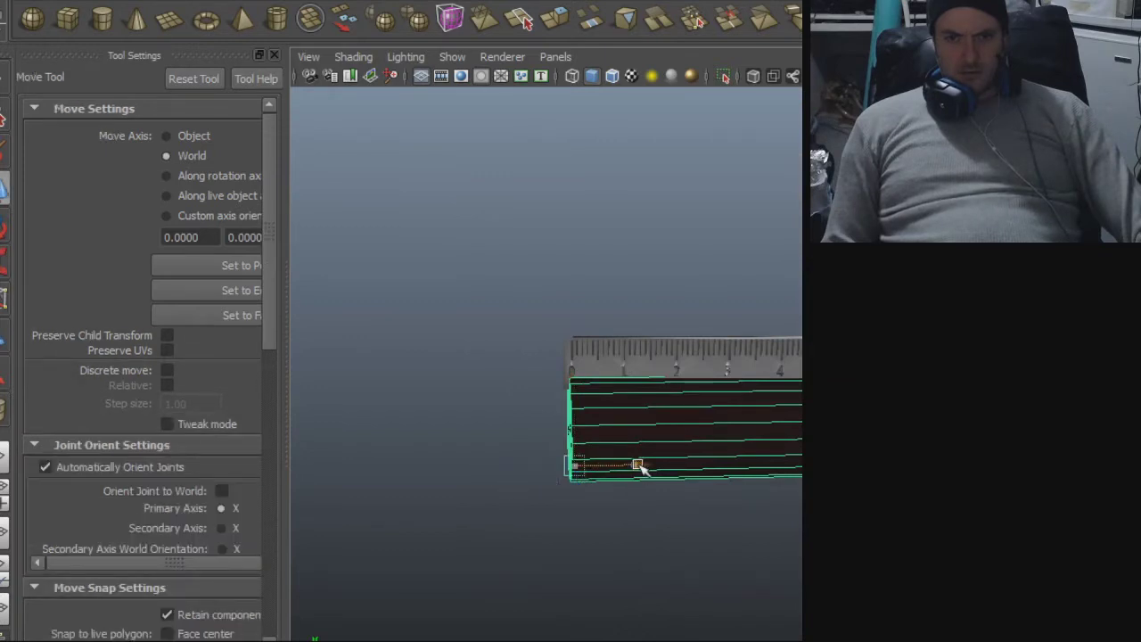
{"action": "mouse_move", "coordinate": [559, 449]}
{"action": "right_mouse_down", "text": "alt"}
{"action": "mouse_move", "coordinate": [704, 458]}
{"action": "mouse_move", "coordinate": [565, 456]}
{"action": "right_mouse_up", "text": "alt"}
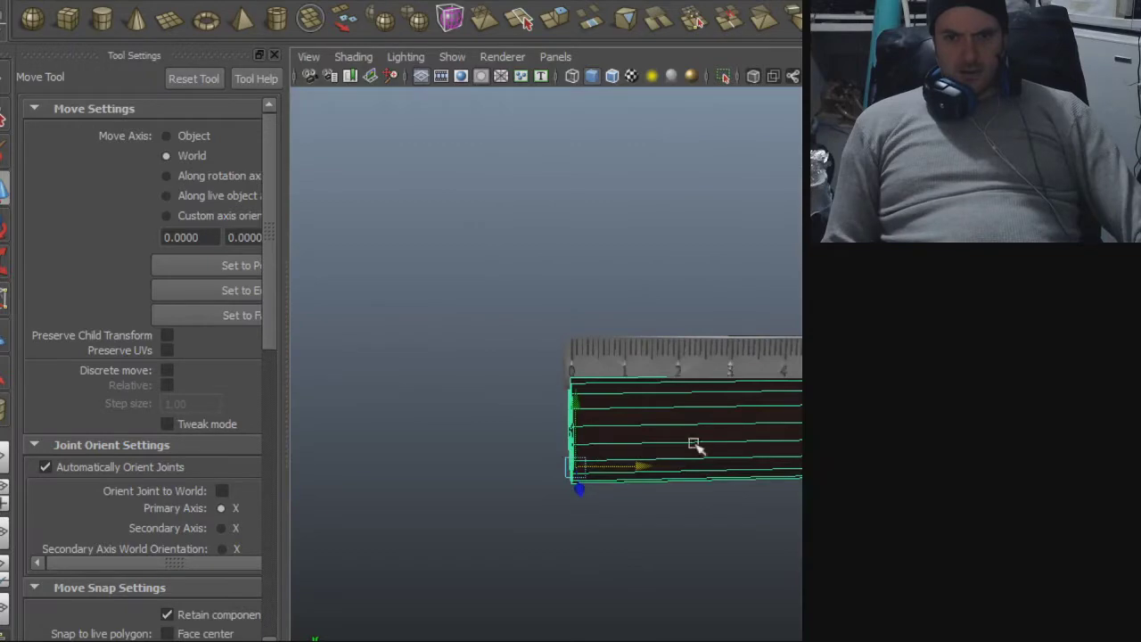
{"action": "scroll", "coordinate": [694, 369], "scroll_direction": "up", "scroll_amount": 8}
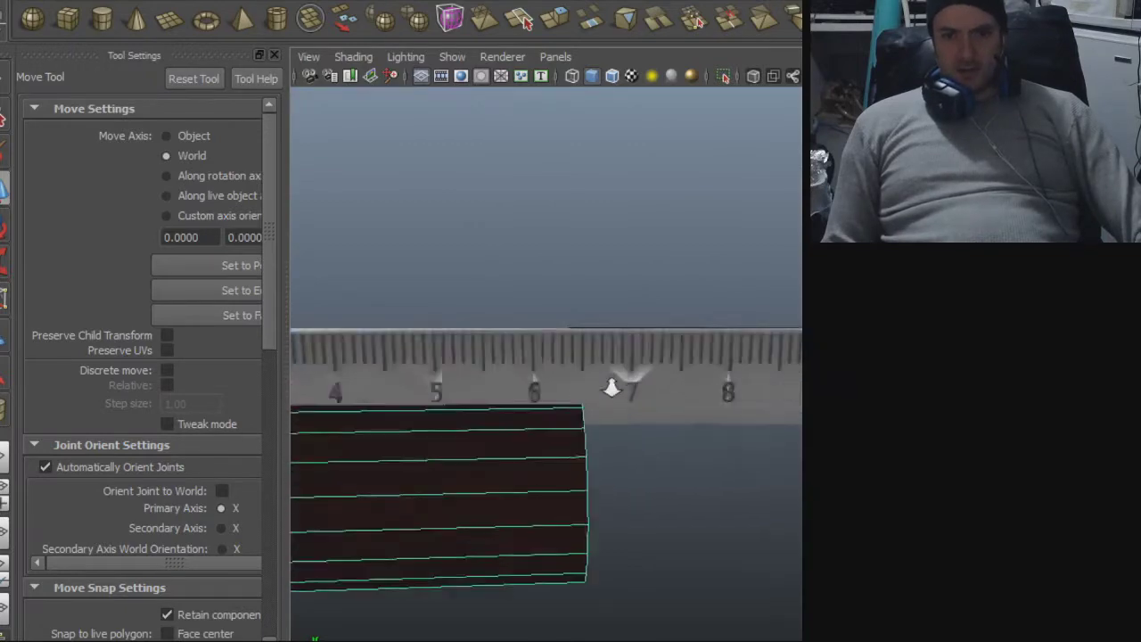
{"action": "scroll", "coordinate": [629, 393], "scroll_direction": "up", "scroll_amount": 3}
{"action": "left_click_drag", "start_coordinate": [649, 395], "coordinate": [644, 390], "text": "alt"}
{"action": "scroll", "coordinate": [646, 395], "scroll_direction": "down", "scroll_amount": 10}
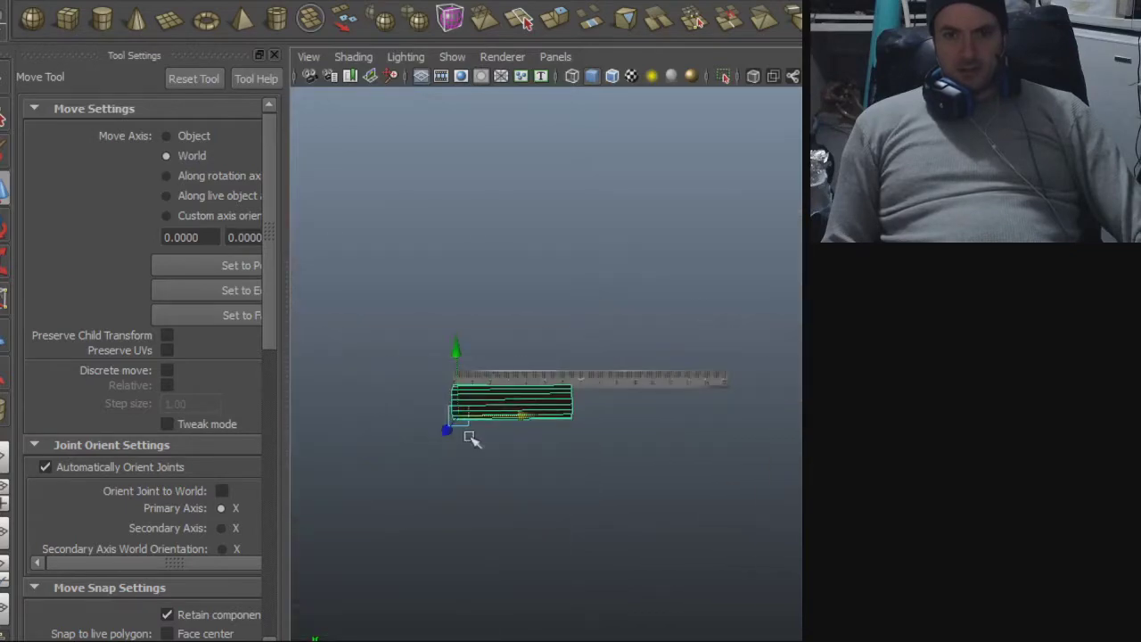
- Move the cylinder away from the ruler and place it in front of the figure's lower spine at pelvis height
{"action": "left_click_drag", "start_coordinate": [577, 470], "coordinate": [591, 484]}
{"action": "right_click_drag", "start_coordinate": [701, 495], "coordinate": [568, 496], "text": "alt"}
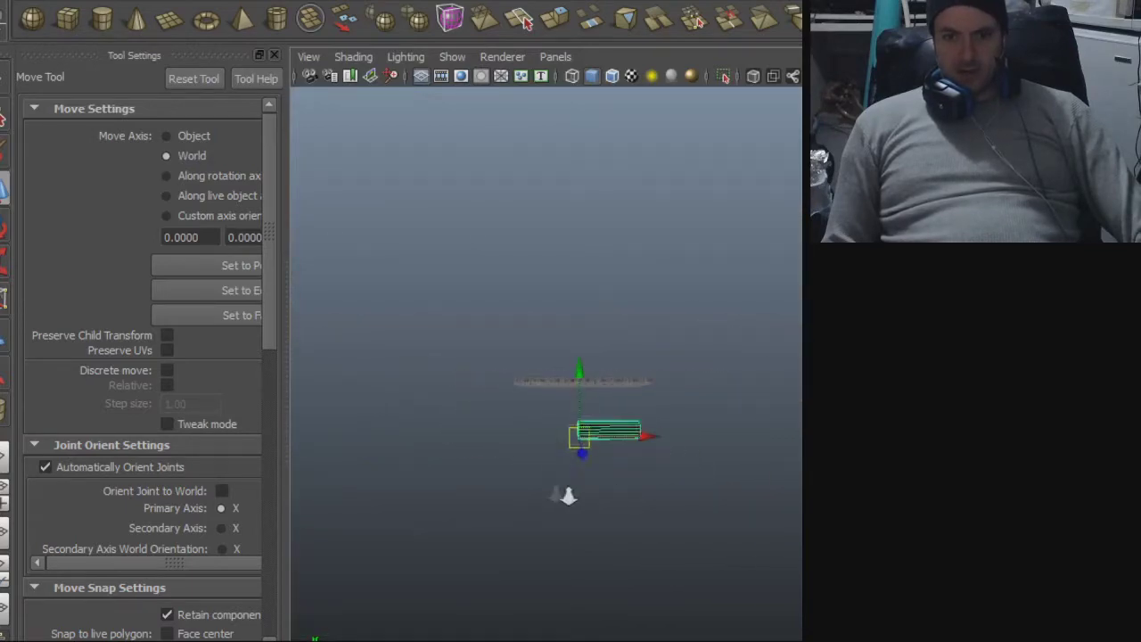
{"action": "left_click_drag", "start_coordinate": [731, 477], "coordinate": [750, 486]}
{"action": "right_click_drag", "start_coordinate": [750, 486], "coordinate": [683, 459], "text": "alt"}
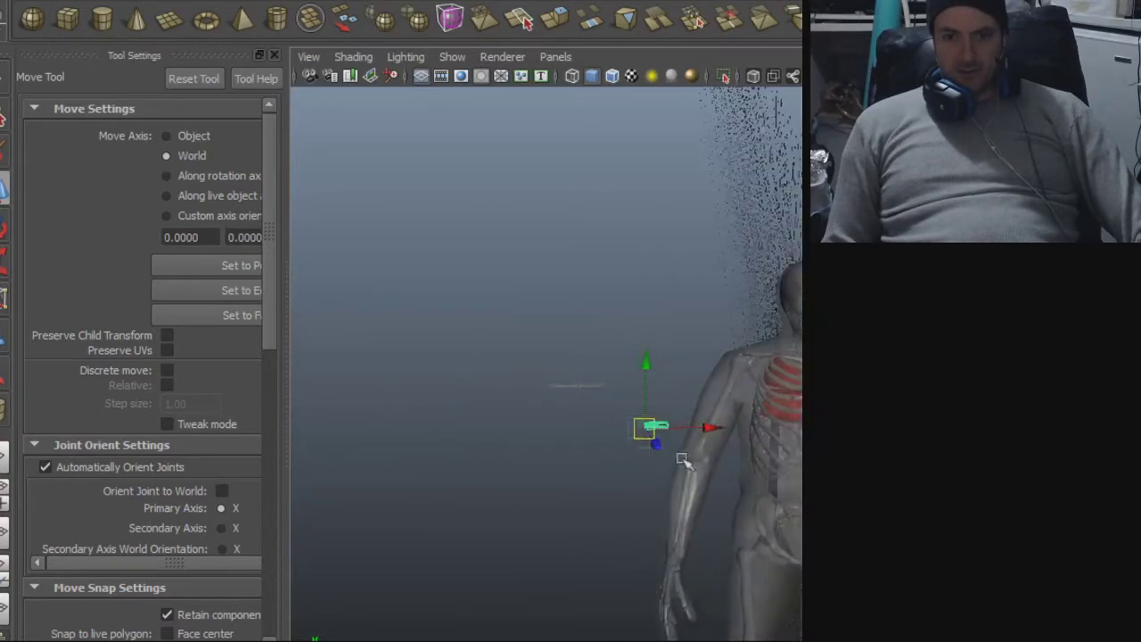
{"action": "middle_click_drag", "start_coordinate": [683, 458], "coordinate": [555, 440], "text": "alt"}
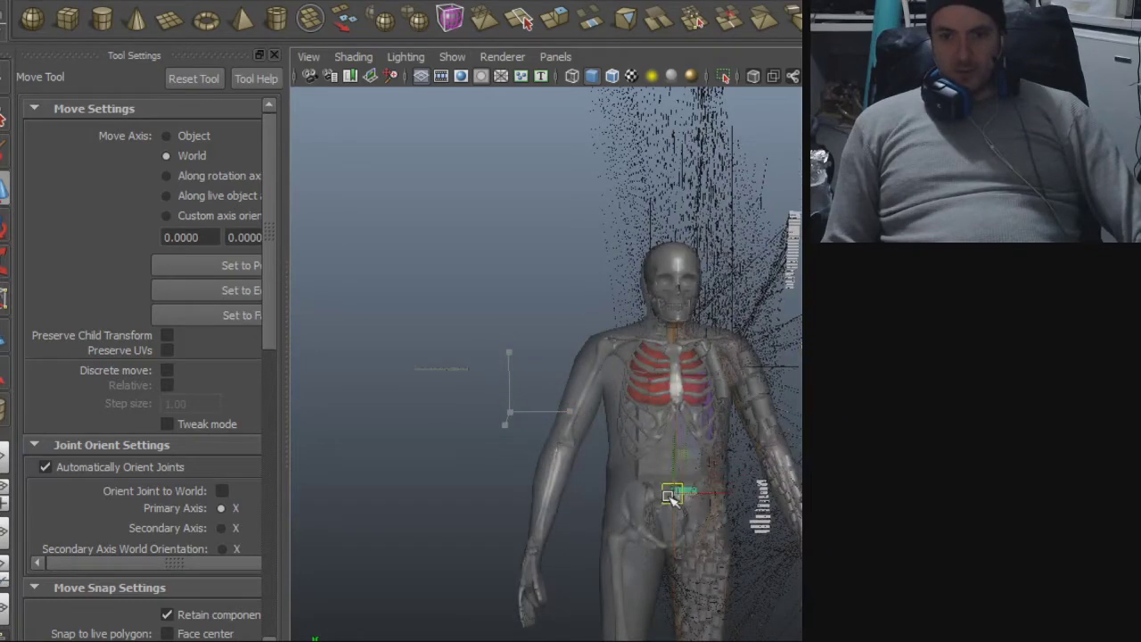
{"action": "left_click_drag", "start_coordinate": [669, 517], "coordinate": [616, 501], "text": "alt"}
{"action": "middle_click_drag", "start_coordinate": [616, 502], "coordinate": [608, 419], "text": "alt"}
{"action": "right_click_drag", "start_coordinate": [608, 419], "coordinate": [758, 460], "text": "alt"}
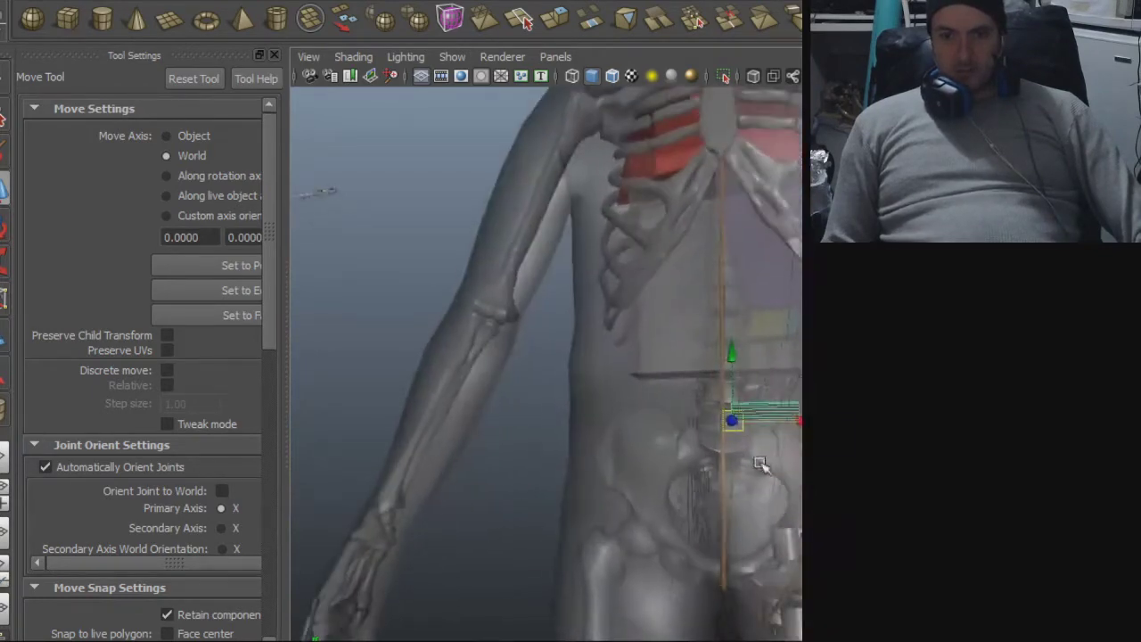
{"action": "middle_click_drag", "start_coordinate": [759, 460], "coordinate": [547, 446], "text": "alt"}
{"action": "left_click_drag", "start_coordinate": [547, 445], "coordinate": [624, 458], "text": "alt"}
{"action": "right_click_drag", "start_coordinate": [624, 458], "coordinate": [692, 464], "text": "alt"}
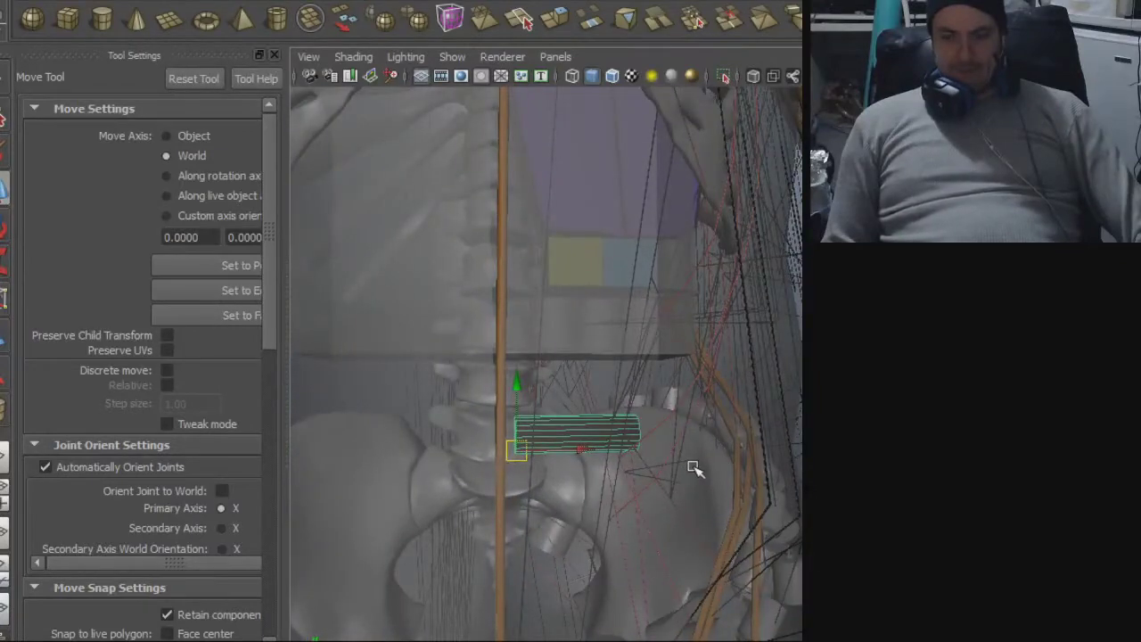
{"action": "scroll", "coordinate": [736, 465], "scroll_direction": "down", "scroll_amount": 8}
{"action": "scroll", "coordinate": [599, 459], "scroll_direction": "up", "scroll_amount": 3}
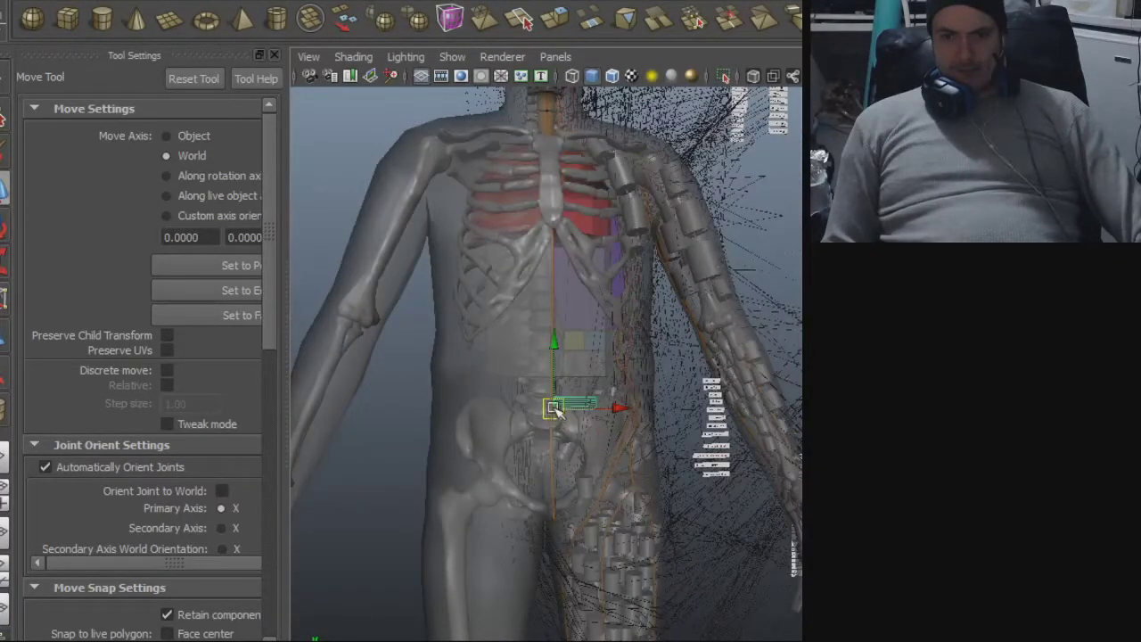
- Move the cylinder to the hand on the muscle-rig side and place it across the palm to compare their sizes
{"action": "middle_click_drag", "start_coordinate": [778, 619], "coordinate": [606, 412], "text": "alt"}
{"action": "right_click_drag", "start_coordinate": [606, 413], "coordinate": [720, 453], "text": "alt"}
{"action": "left_click_drag", "start_coordinate": [624, 454], "coordinate": [560, 486], "text": "alt"}
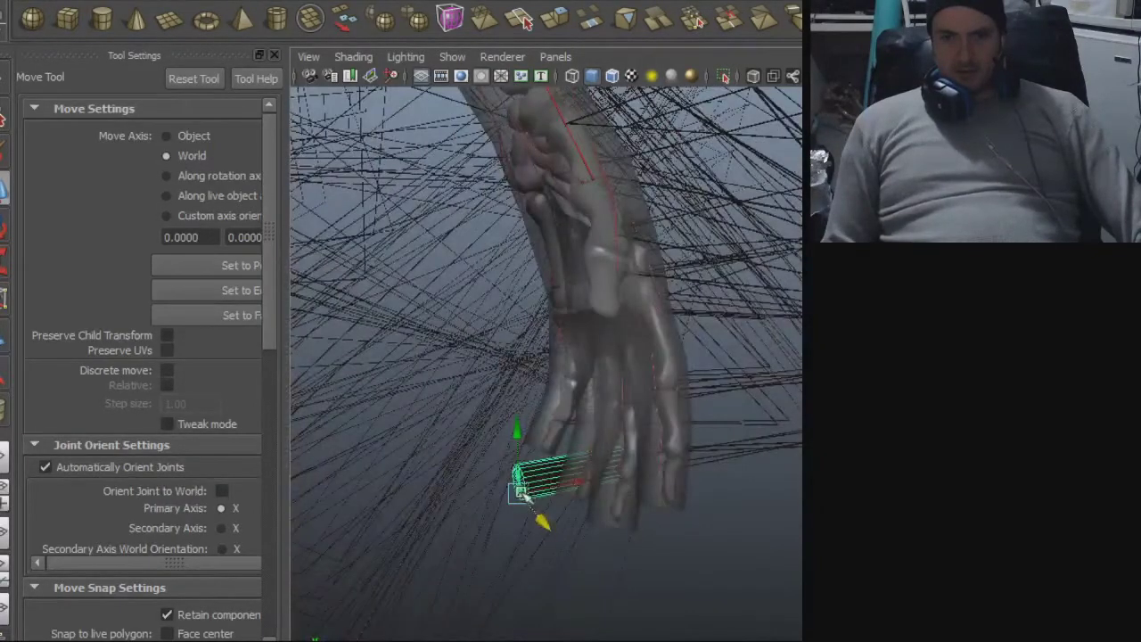
{"action": "left_click_drag", "start_coordinate": [438, 483], "coordinate": [464, 527]}
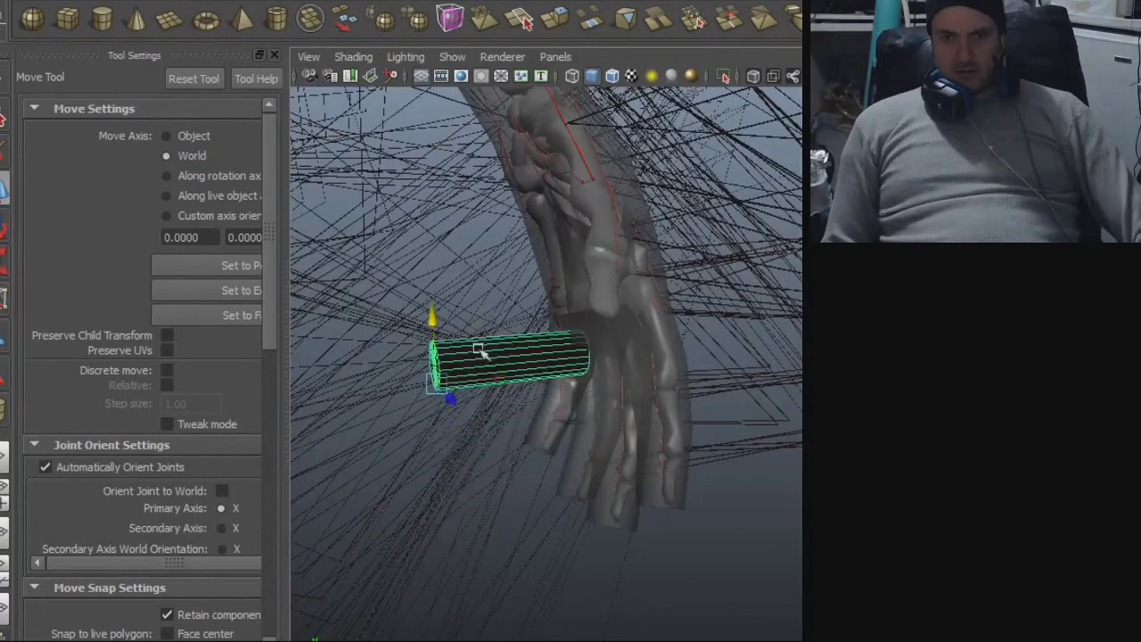
{"action": "left_click_drag", "start_coordinate": [515, 392], "coordinate": [293, 484], "text": "alt"}
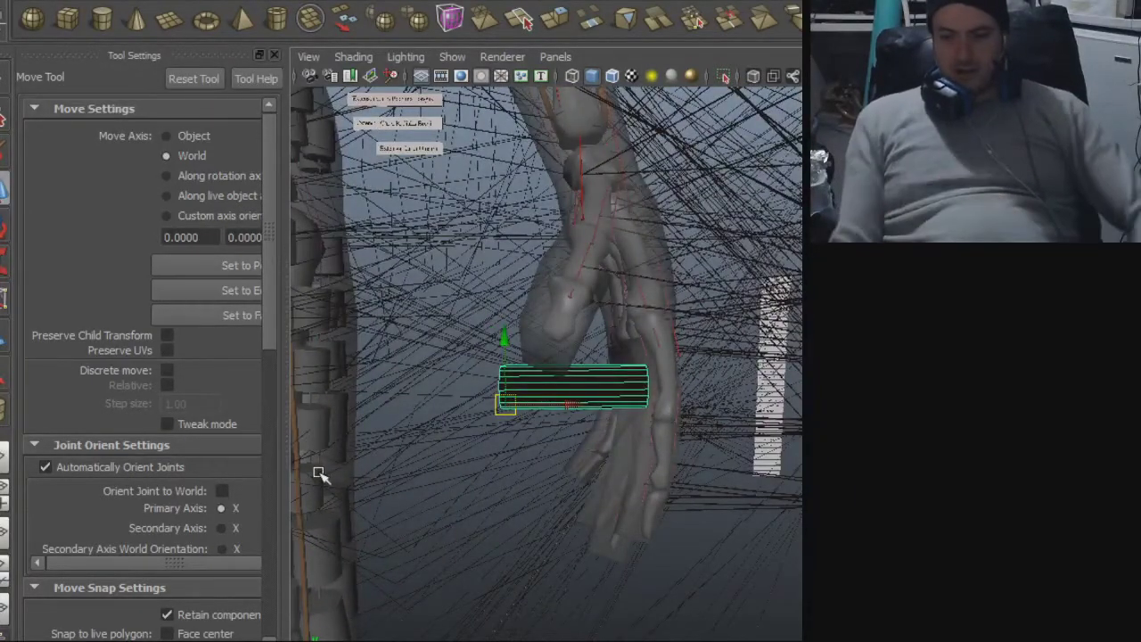
{"action": "left_click_drag", "start_coordinate": [476, 464], "coordinate": [526, 467], "text": "alt"}
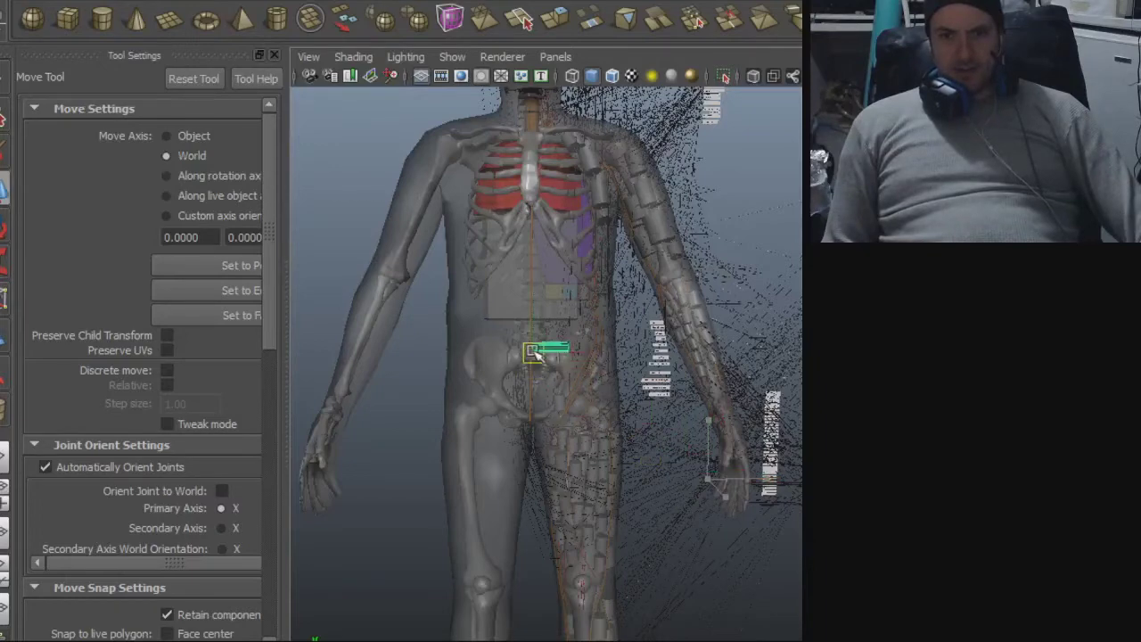
- Return the cylinder to the front of the pelvis and rotate it so that it stands upright
{"action": "right_click_drag", "start_coordinate": [532, 356], "coordinate": [499, 419], "text": "alt"}
{"action": "left_click_drag", "start_coordinate": [499, 419], "coordinate": [788, 402], "text": "alt"}
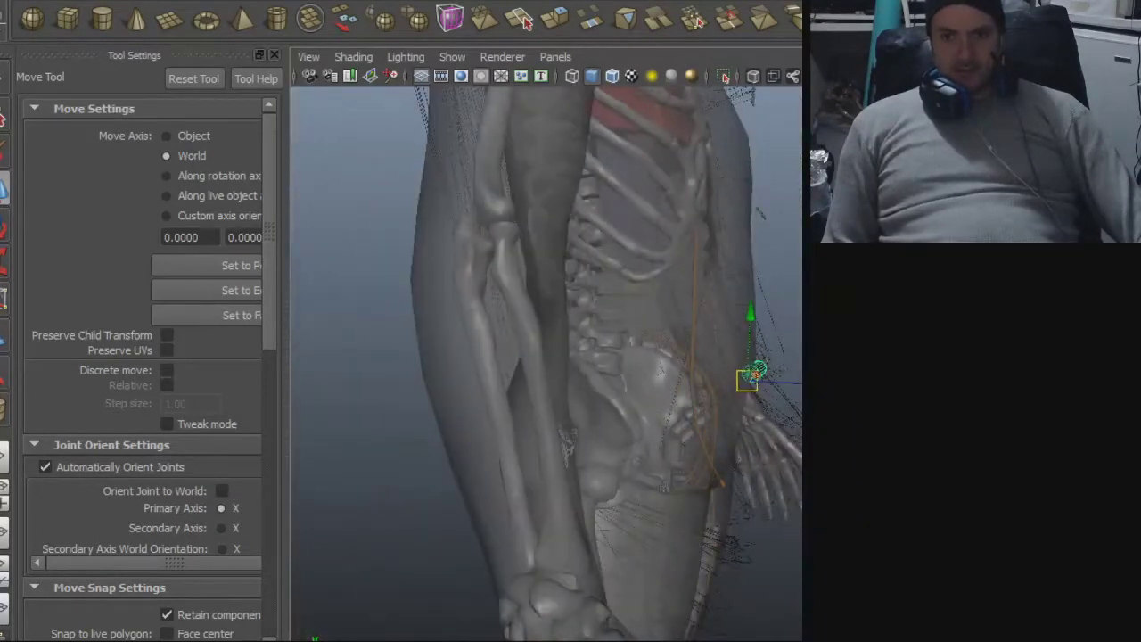
{"action": "left_click_drag", "start_coordinate": [654, 403], "coordinate": [479, 395], "text": "alt"}
{"action": "right_click_drag", "start_coordinate": [479, 395], "coordinate": [416, 416], "text": "alt"}
{"action": "key", "text": "e"}
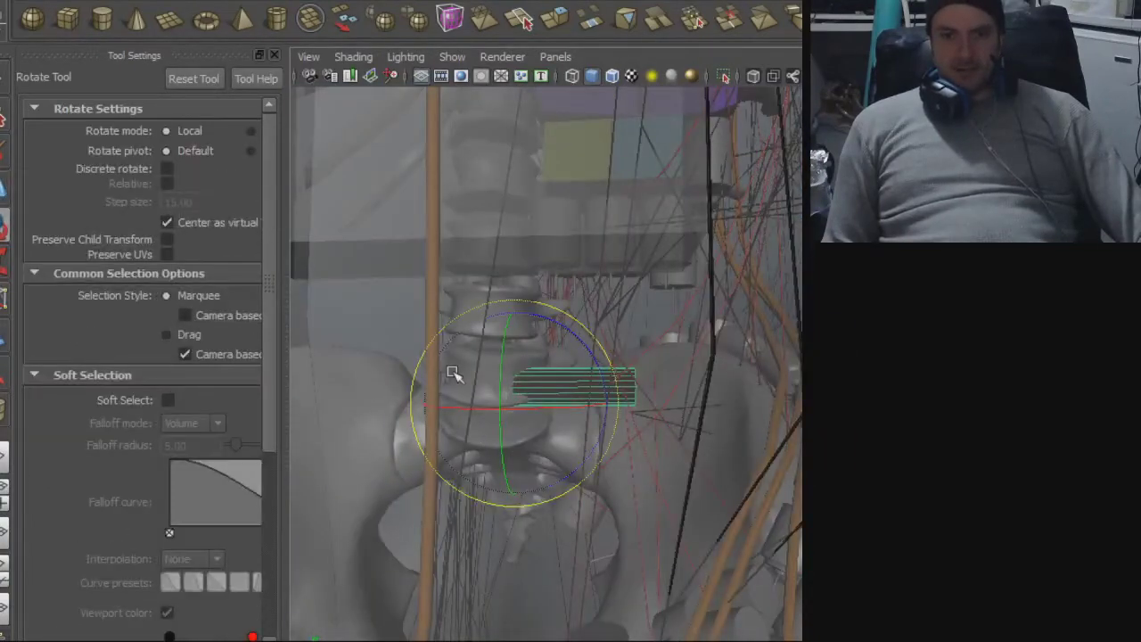
{"action": "key", "text": "w"}
{"action": "left_click_drag", "start_coordinate": [591, 399], "coordinate": [453, 465], "text": "alt"}
{"action": "left_click_drag", "start_coordinate": [404, 435], "coordinate": [583, 425], "text": "alt"}
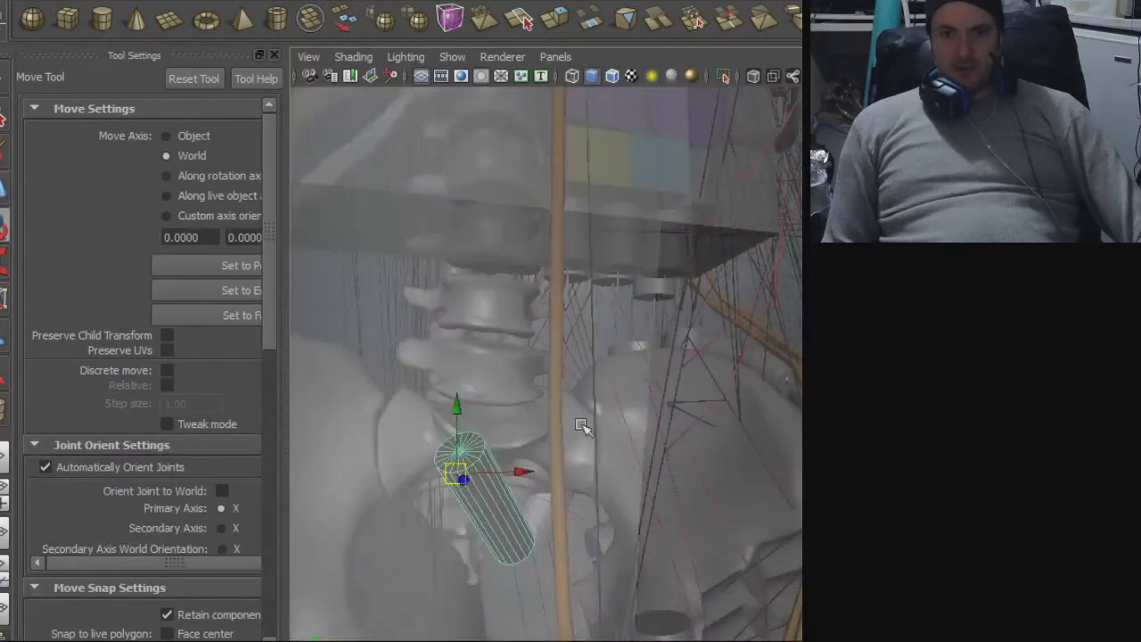
{"action": "key", "text": "e"}
{"action": "left_click_drag", "start_coordinate": [491, 420], "coordinate": [612, 275]}
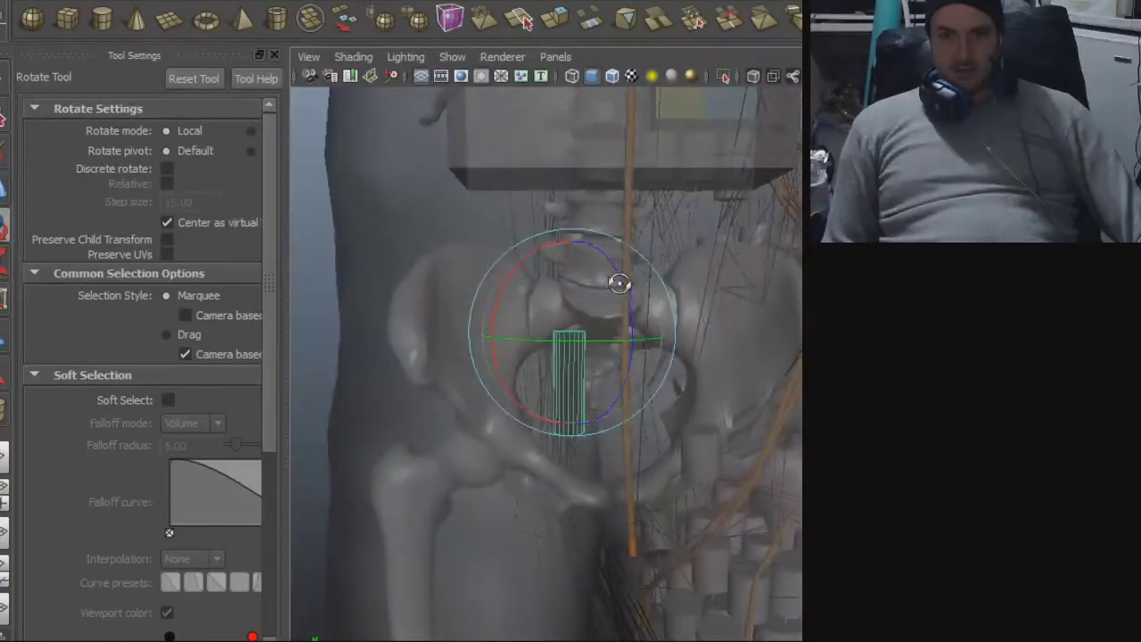
{"action": "key", "text": "w"}
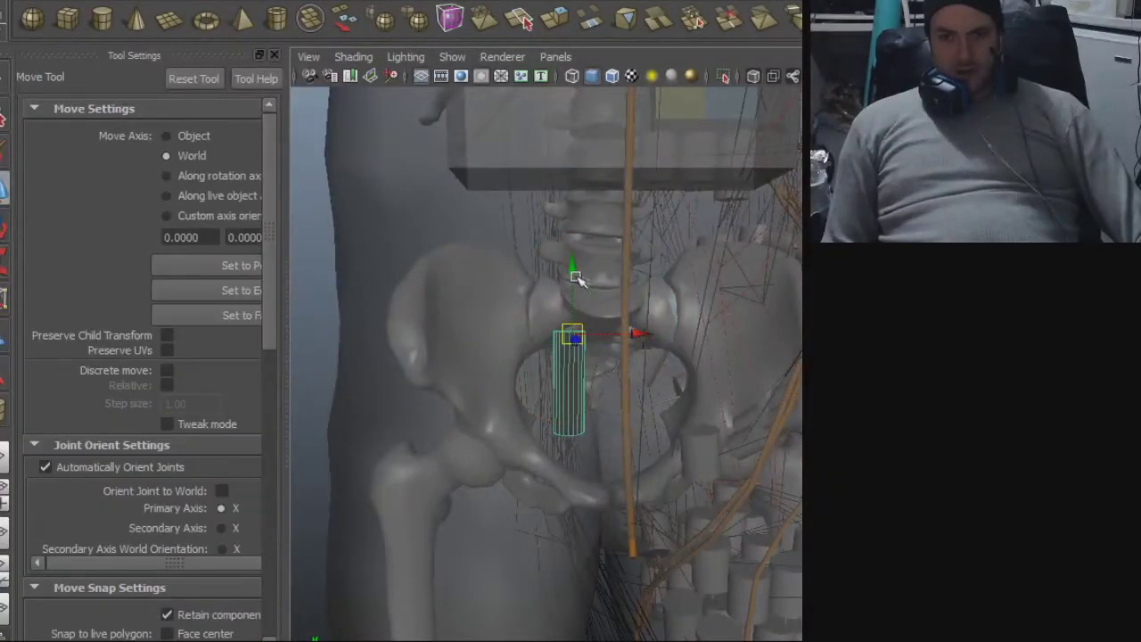
- Raise the upright cylinder to the upper abdomen, just below the ribs and beside the orange midline tube
{"action": "left_click_drag", "start_coordinate": [675, 212], "coordinate": [639, 395], "text": "alt"}
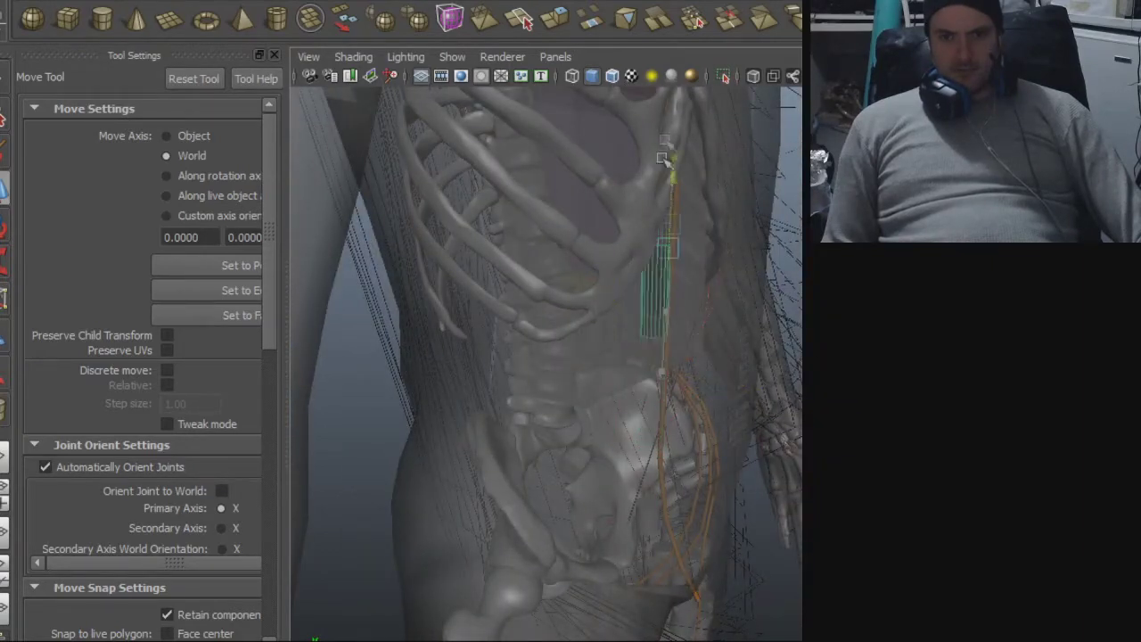
{"action": "left_click_drag", "start_coordinate": [665, 125], "coordinate": [594, 188], "text": "alt"}
{"action": "middle_click_drag", "start_coordinate": [593, 188], "coordinate": [708, 339], "text": "alt"}
{"action": "right_click_drag", "start_coordinate": [707, 339], "coordinate": [739, 347], "text": "alt"}
{"action": "left_click_drag", "start_coordinate": [739, 348], "coordinate": [638, 285], "text": "alt"}
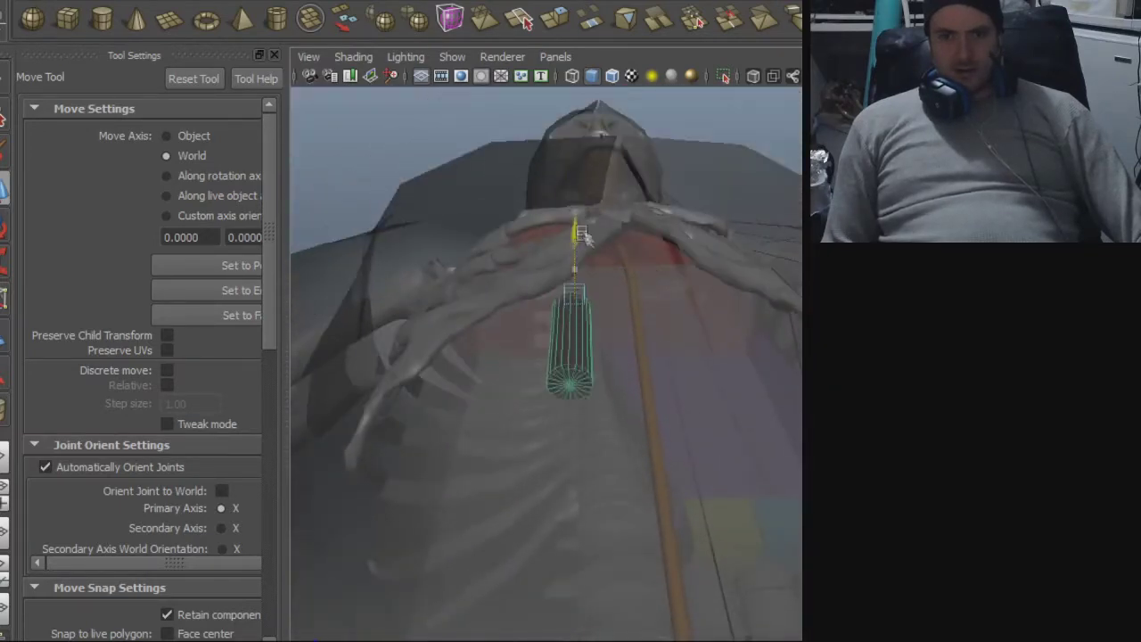
{"action": "left_click_drag", "start_coordinate": [580, 253], "coordinate": [627, 153], "text": "alt"}
{"action": "left_click_drag", "start_coordinate": [640, 314], "coordinate": [632, 285], "text": "alt"}
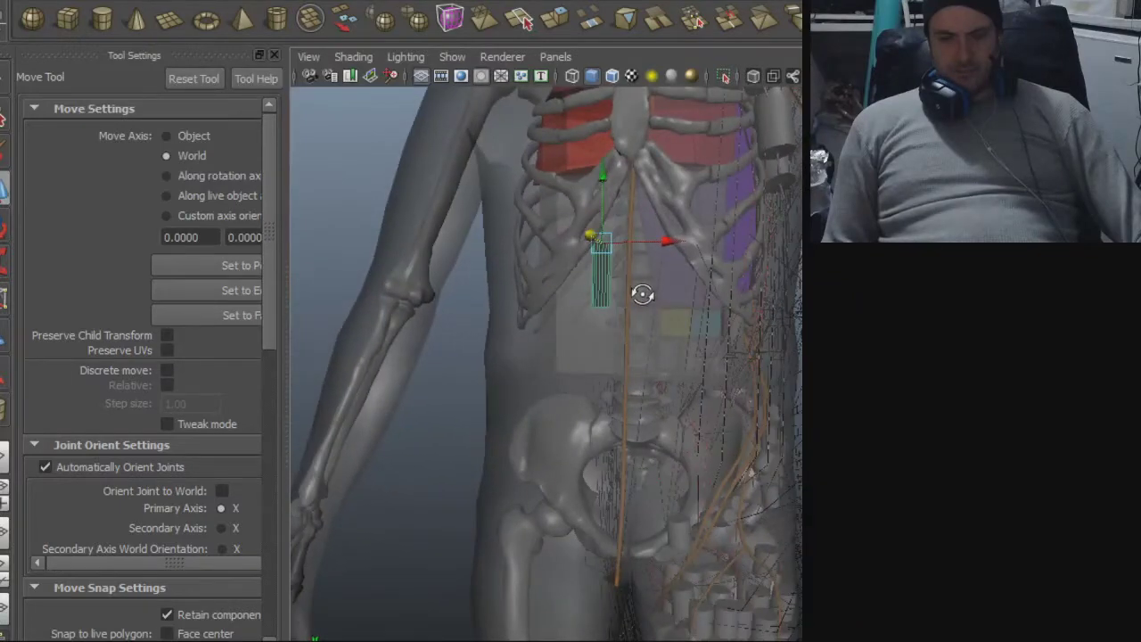
{"action": "left_click_drag", "start_coordinate": [642, 293], "coordinate": [659, 299], "text": "alt"}
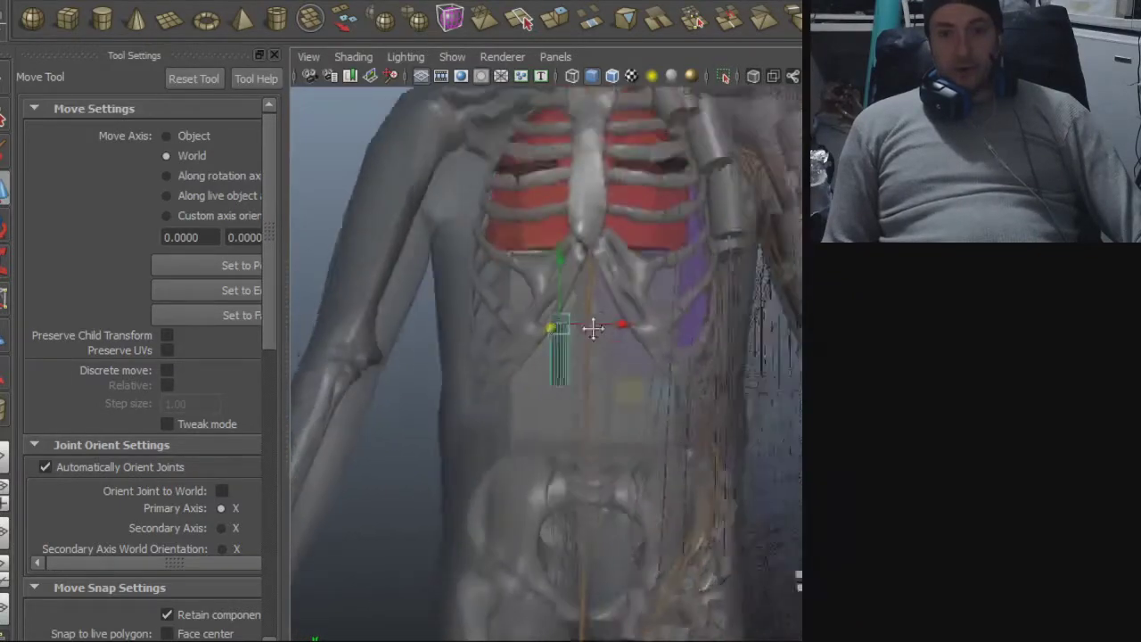
- Adjust the cylinder's depth near the lower ribs and shift it slightly down and closer to the orange midline tube
{"action": "scroll", "coordinate": [712, 376], "scroll_direction": "up", "scroll_amount": 3}
{"action": "left_click_drag", "start_coordinate": [688, 409], "coordinate": [741, 433], "text": "alt"}
{"action": "middle_click_drag", "start_coordinate": [642, 344], "coordinate": [591, 405], "text": "alt"}
{"action": "left_click_drag", "start_coordinate": [591, 406], "coordinate": [591, 326], "text": "alt"}
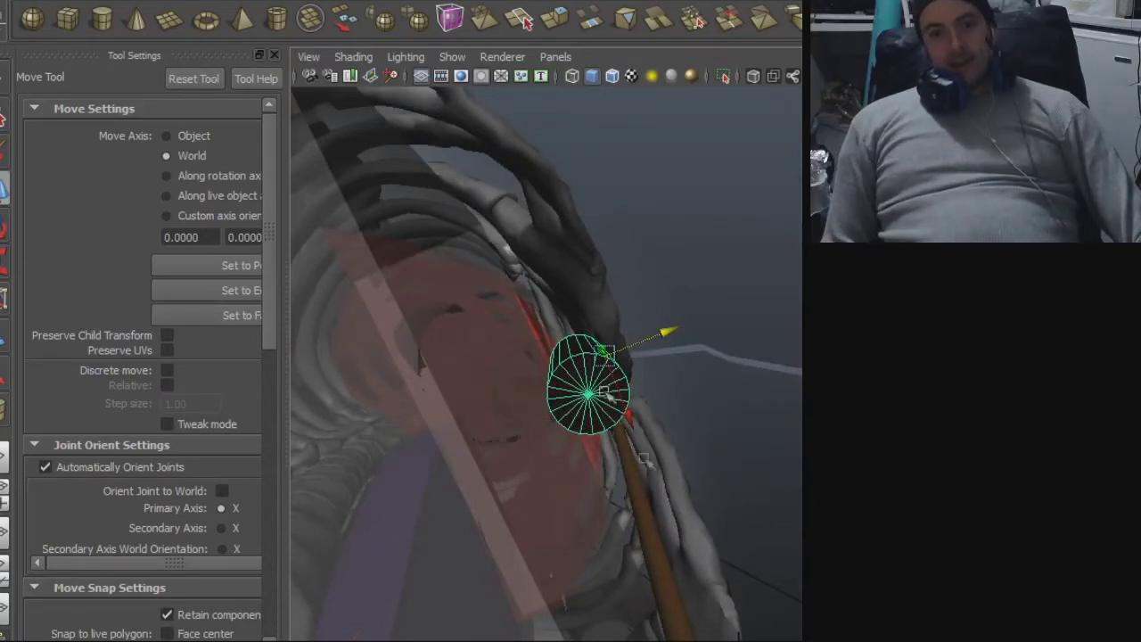
{"action": "left_click_drag", "start_coordinate": [667, 588], "coordinate": [319, 420], "text": "alt"}
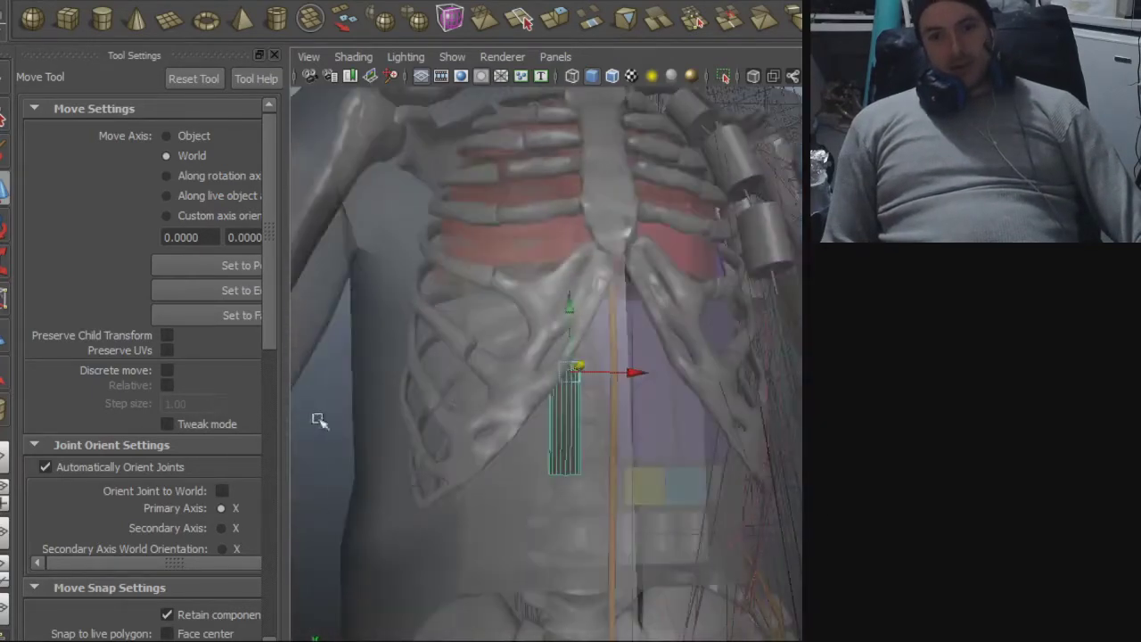
{"action": "middle_click_drag", "start_coordinate": [483, 384], "coordinate": [503, 208], "text": "alt"}
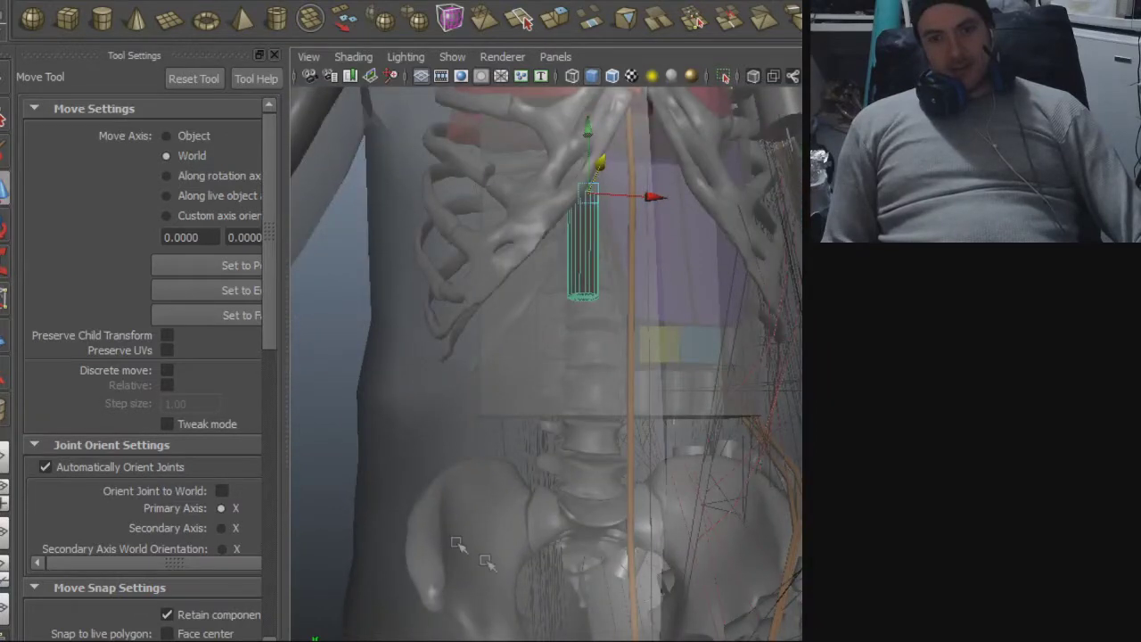
{"action": "right_click_drag", "start_coordinate": [560, 377], "coordinate": [657, 387], "text": "alt"}
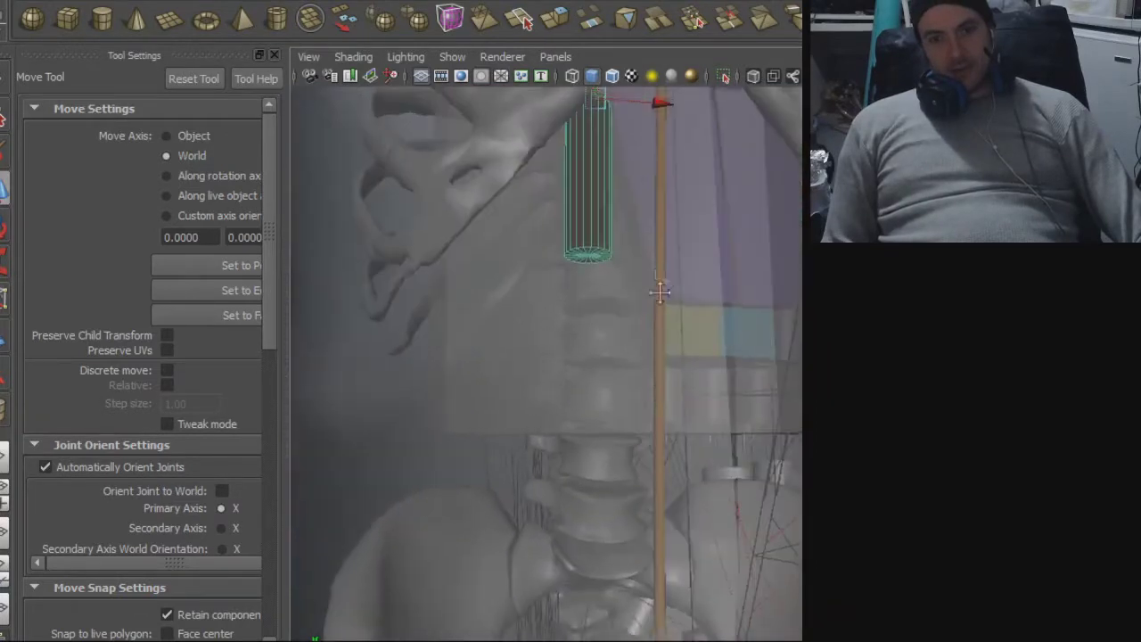
{"action": "middle_click_drag", "start_coordinate": [663, 288], "coordinate": [651, 402], "text": "alt"}
{"action": "left_click_drag", "start_coordinate": [652, 402], "coordinate": [642, 420], "text": "alt"}
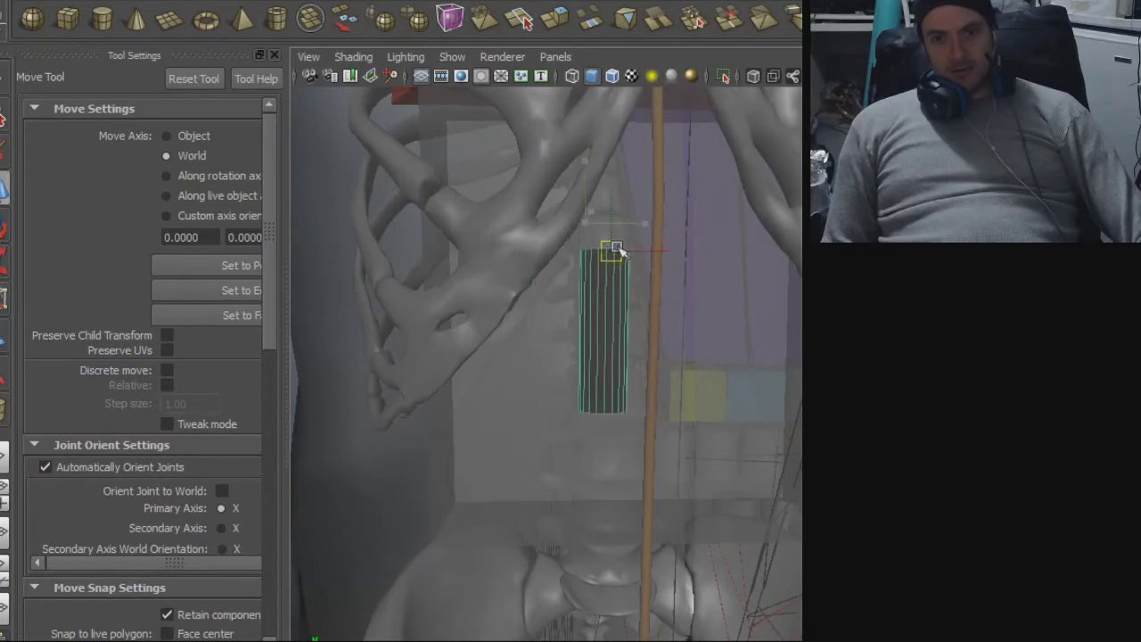
- Move the cylinder up and across the orange midline tube so its upper end sits beside the tip of the sternum
{"action": "left_click_drag", "start_coordinate": [635, 224], "coordinate": [547, 448], "text": "alt"}
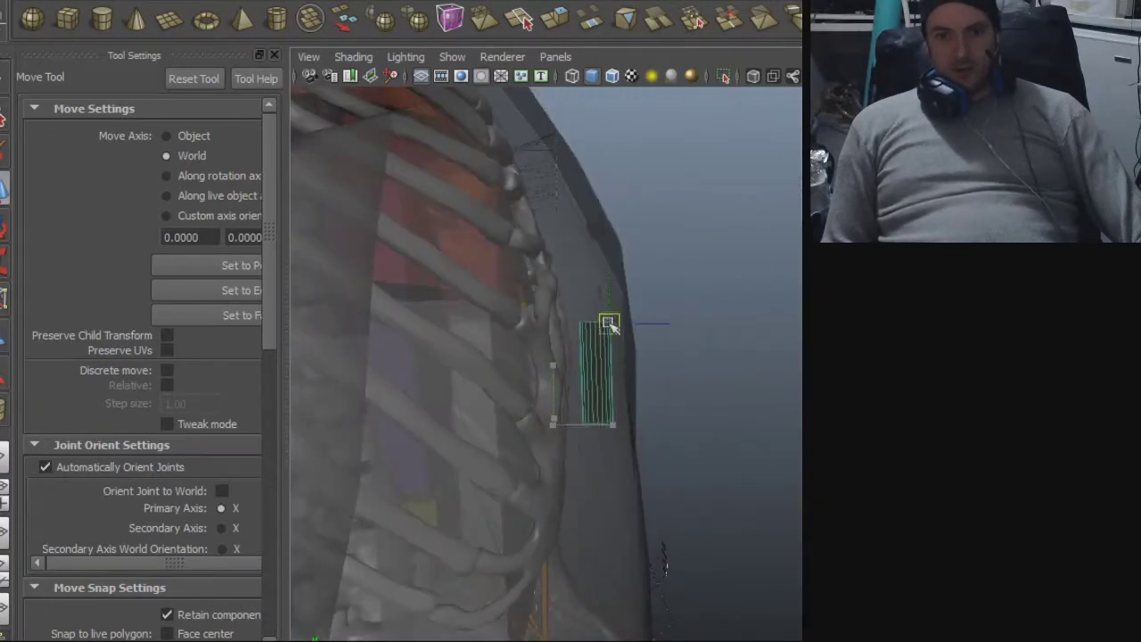
{"action": "left_click_drag", "start_coordinate": [606, 303], "coordinate": [632, 311], "text": "alt"}
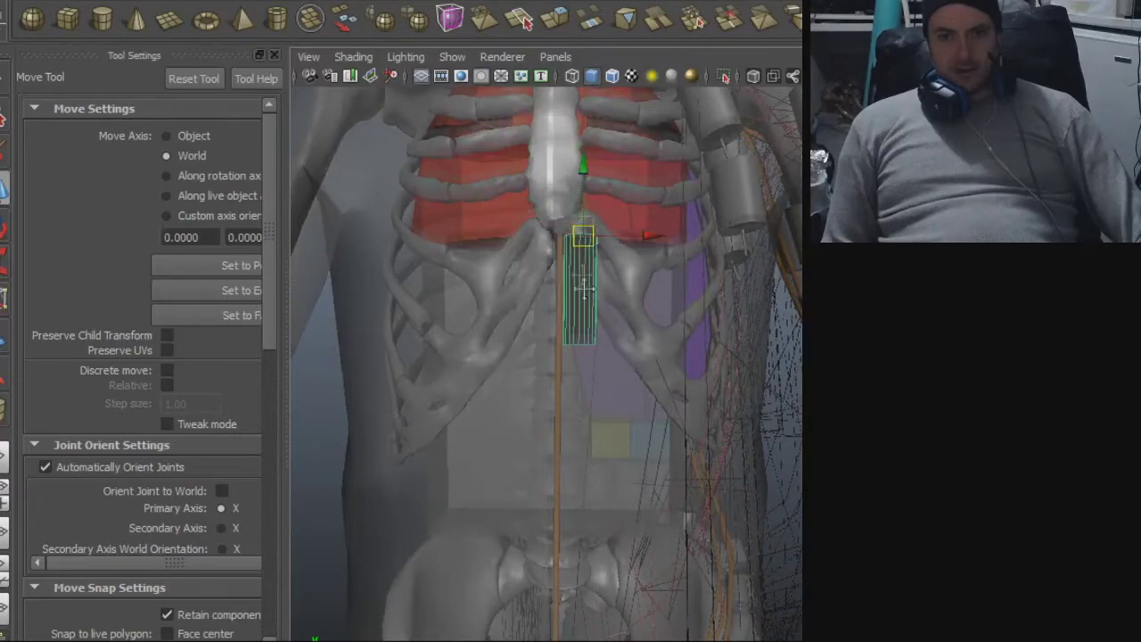
{"action": "middle_click_drag", "start_coordinate": [584, 288], "coordinate": [580, 208], "text": "alt"}
{"action": "left_click_drag", "start_coordinate": [581, 208], "coordinate": [624, 241], "text": "alt"}
{"action": "right_click_drag", "start_coordinate": [624, 241], "coordinate": [638, 357], "text": "alt"}
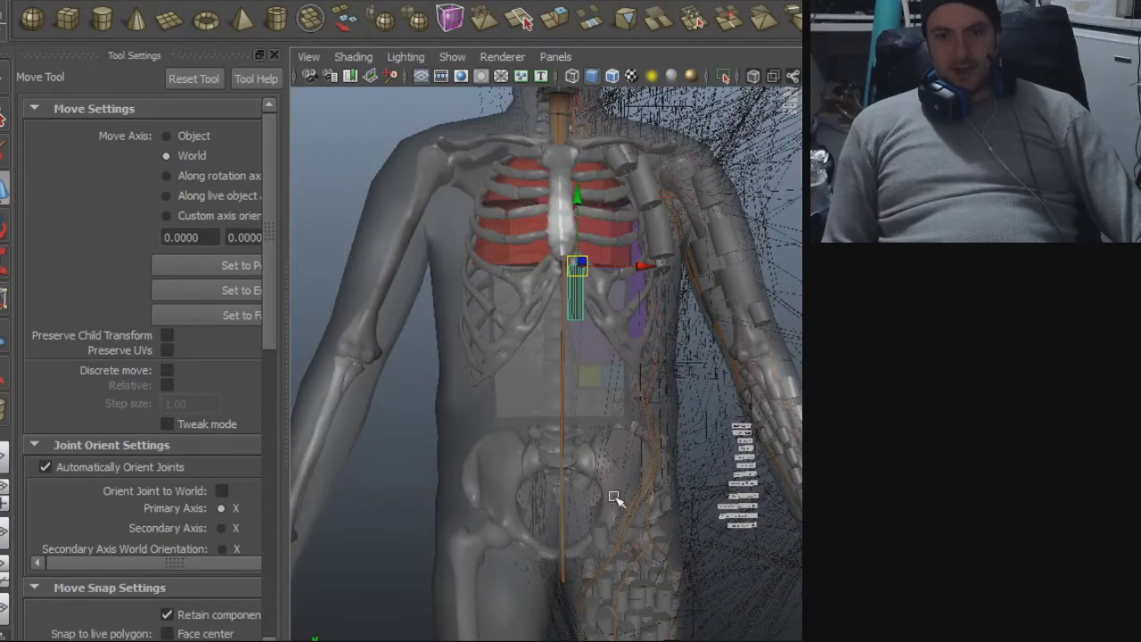
{"action": "scroll", "coordinate": [614, 499], "scroll_direction": "up", "scroll_amount": 5}
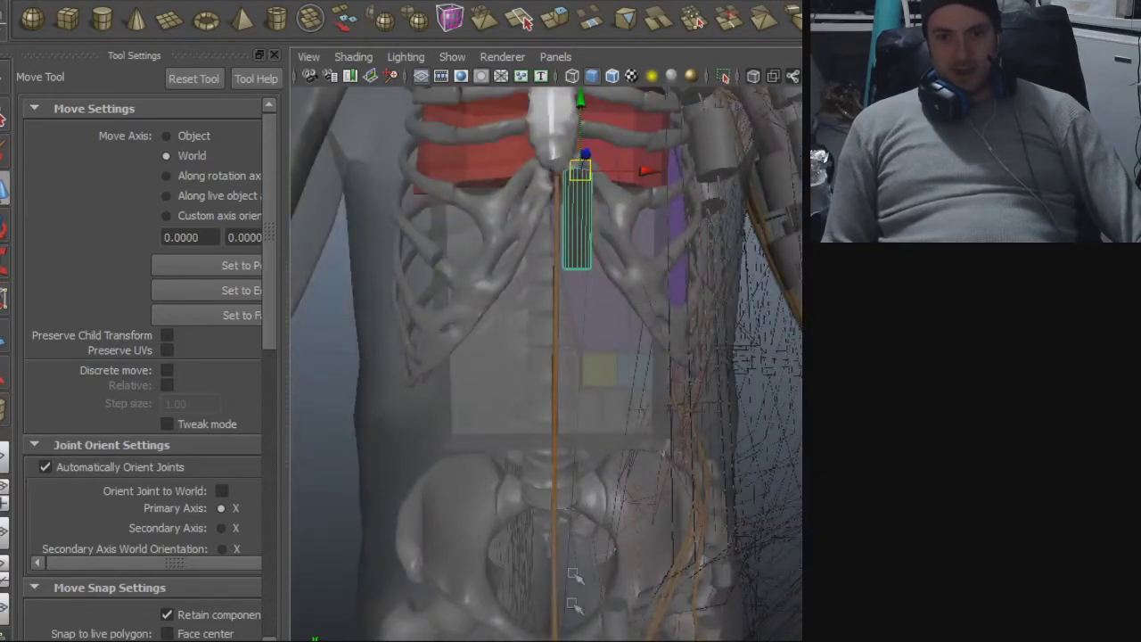
- Adjust the cylinder's front-to-back position so that it sits between the lower ribs and the skin surface
{"action": "left_click_drag", "start_coordinate": [597, 607], "coordinate": [656, 619], "text": "alt"}
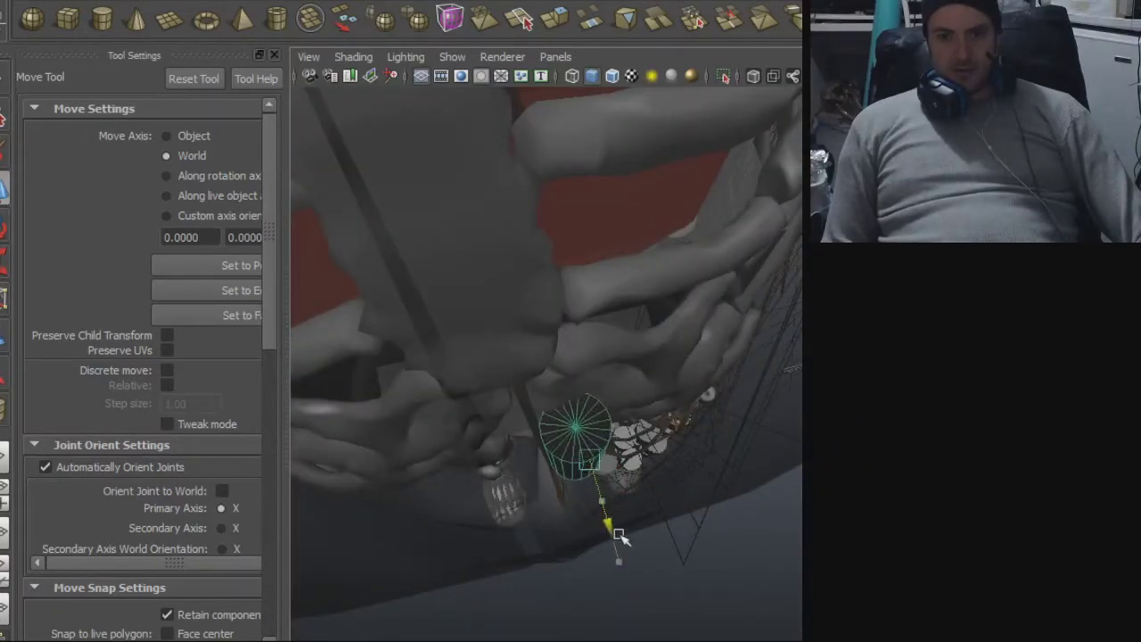
{"action": "left_click_drag", "start_coordinate": [629, 551], "coordinate": [443, 482], "text": "alt"}
{"action": "right_click_drag", "start_coordinate": [443, 482], "coordinate": [512, 463], "text": "alt"}
{"action": "middle_click_drag", "start_coordinate": [573, 466], "coordinate": [642, 489], "text": "alt"}
{"action": "left_click_drag", "start_coordinate": [641, 489], "coordinate": [637, 450], "text": "alt"}
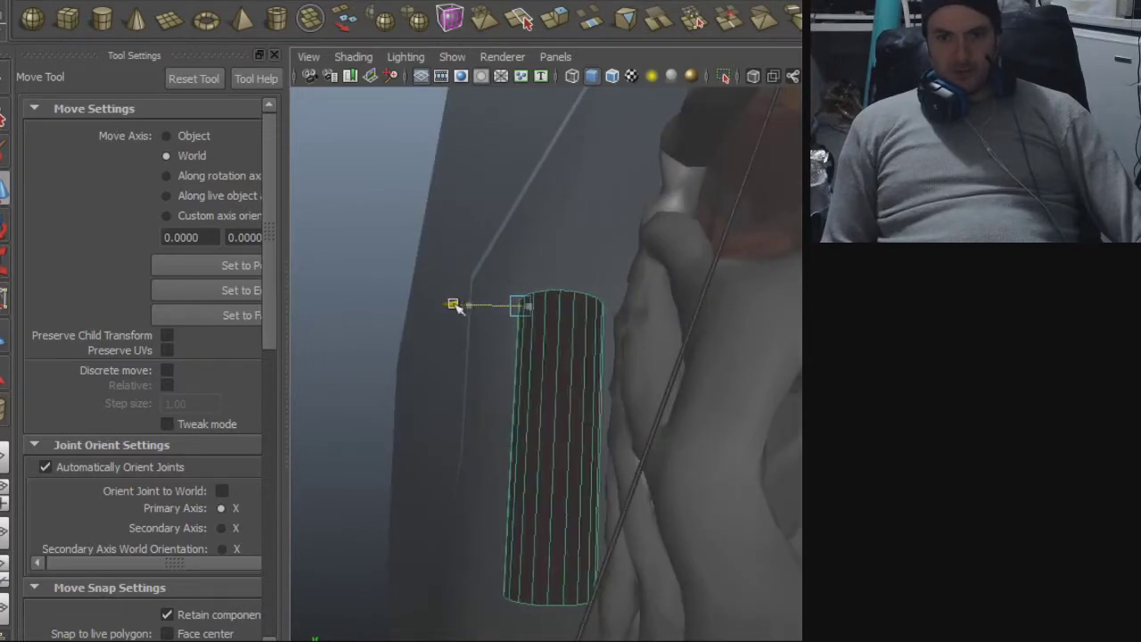
{"action": "left_click_drag", "start_coordinate": [461, 307], "coordinate": [690, 524], "text": "alt"}
{"action": "left_click_drag", "start_coordinate": [675, 515], "coordinate": [238, 467], "text": "alt"}
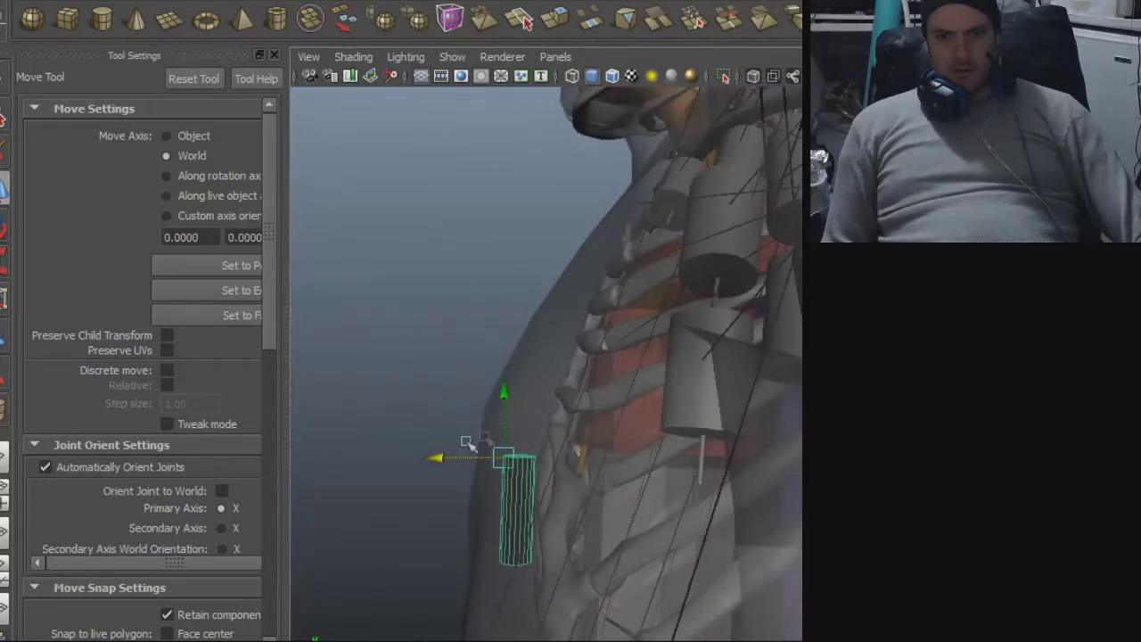
- Export the selected cylinder to the Desktop as blah.obj, replacing the existing file
{"action": "left_click_drag", "start_coordinate": [506, 419], "coordinate": [691, 350], "text": "alt"}
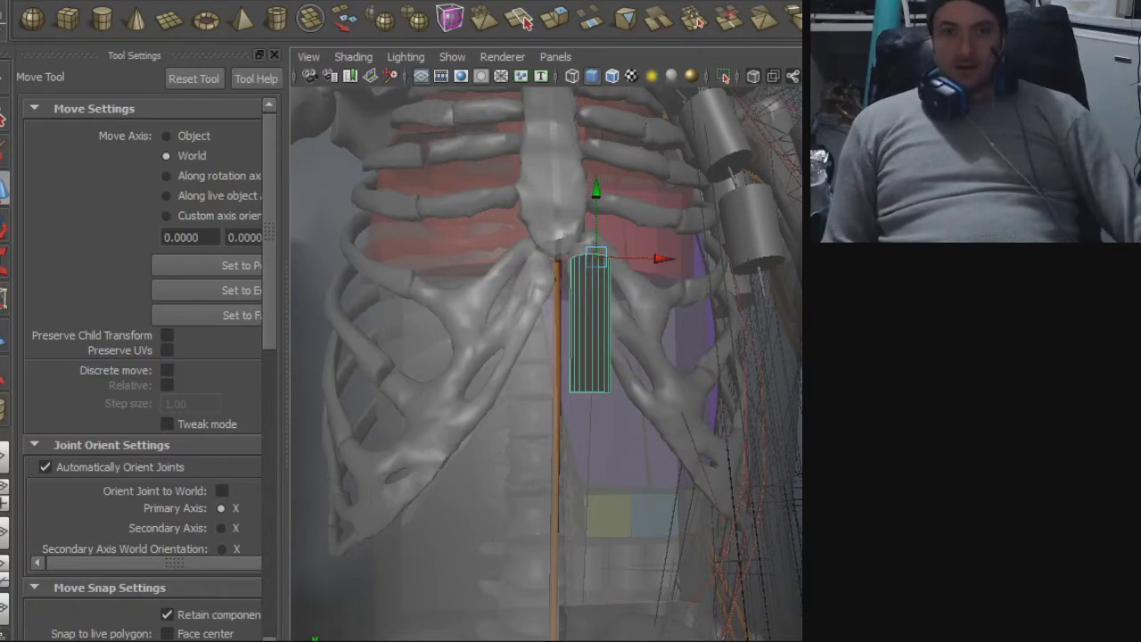
{"action": "left_click", "coordinate": [11, 0]}
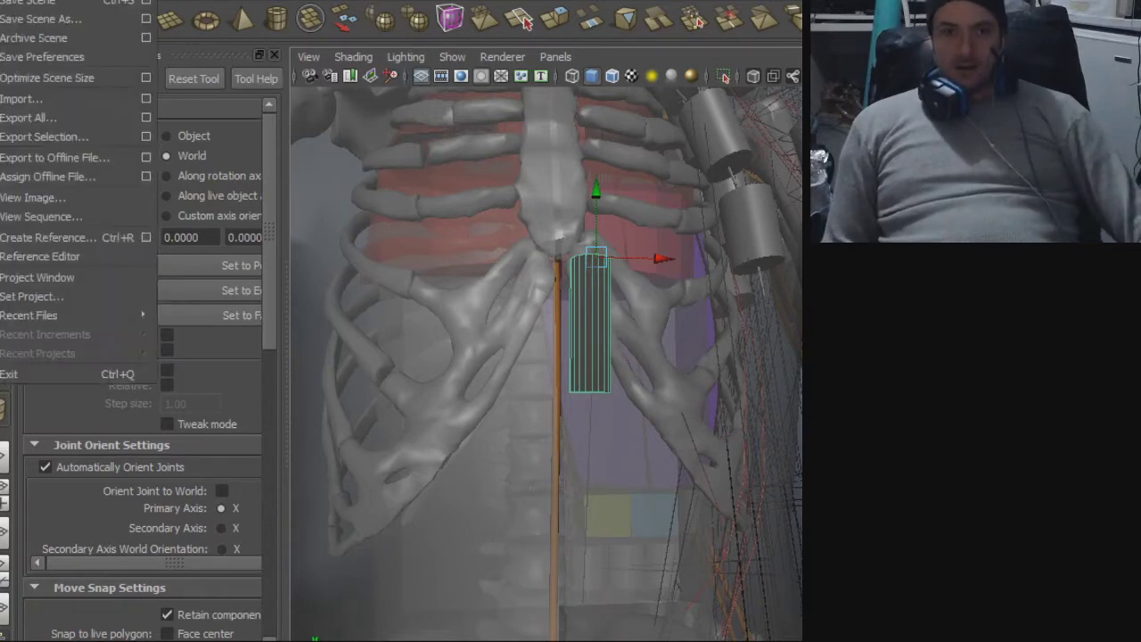
{"action": "left_click", "coordinate": [43, 138]}
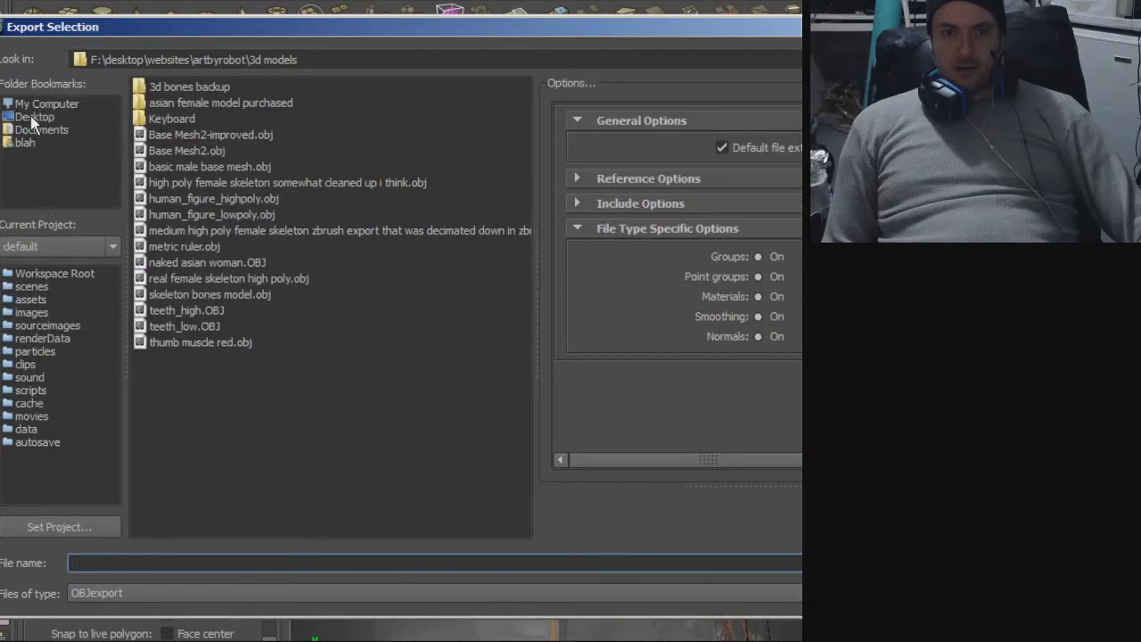
{"action": "left_click", "coordinate": [34, 118]}
{"action": "double_click", "coordinate": [150, 200]}
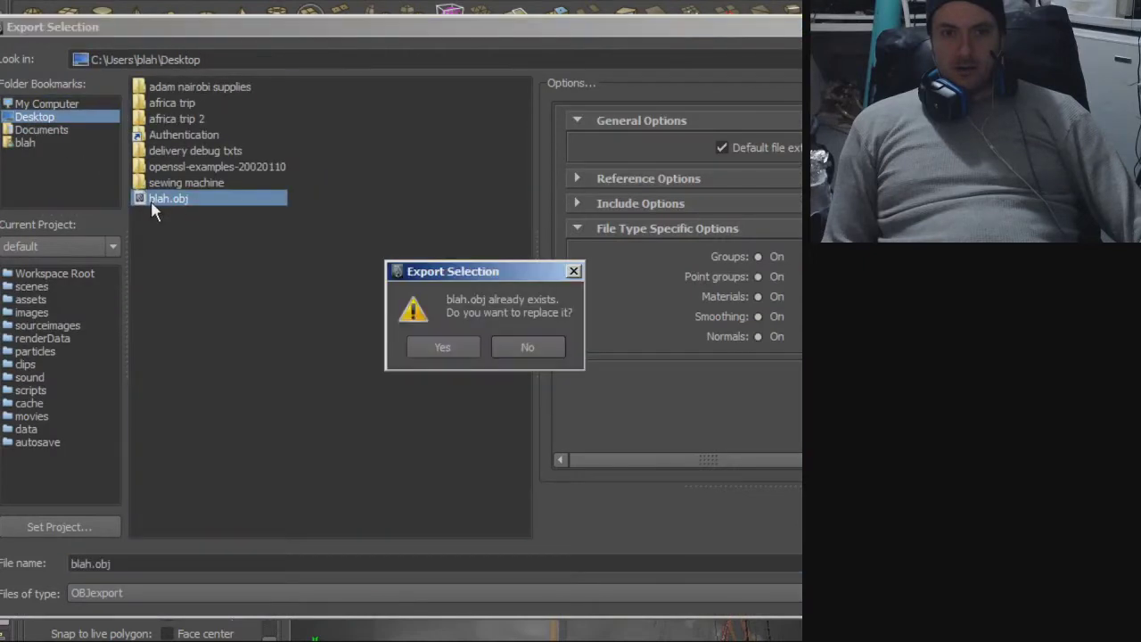
{"action": "left_click", "coordinate": [440, 348]}
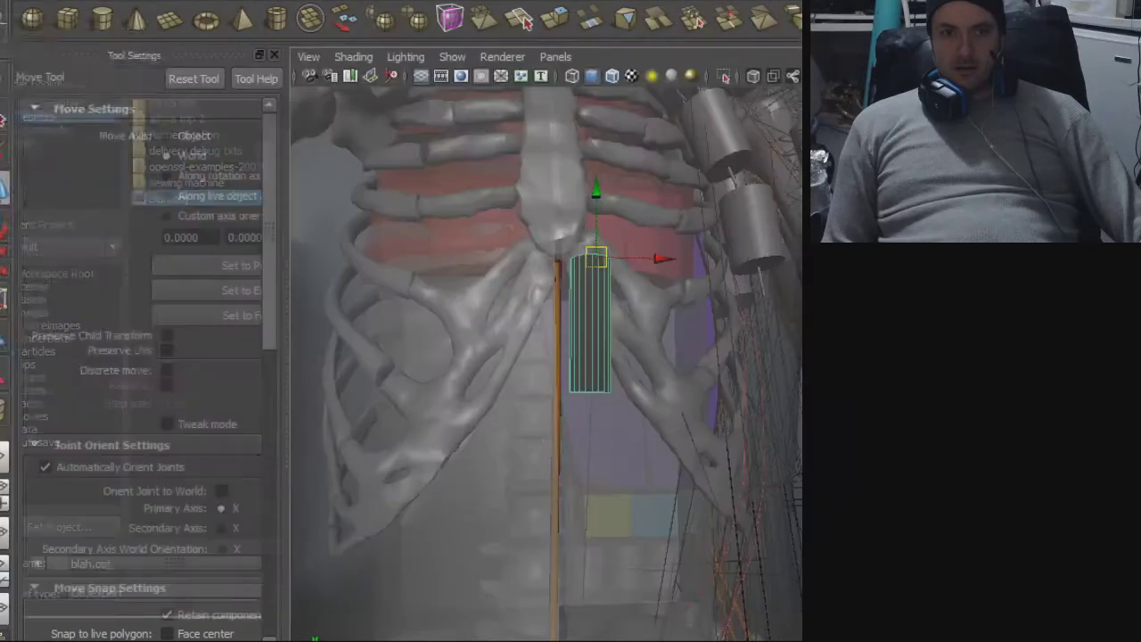
- Import blah.obj from the Desktop to bring in a copy of the cylinder
{"action": "left_click", "coordinate": [9, 2]}
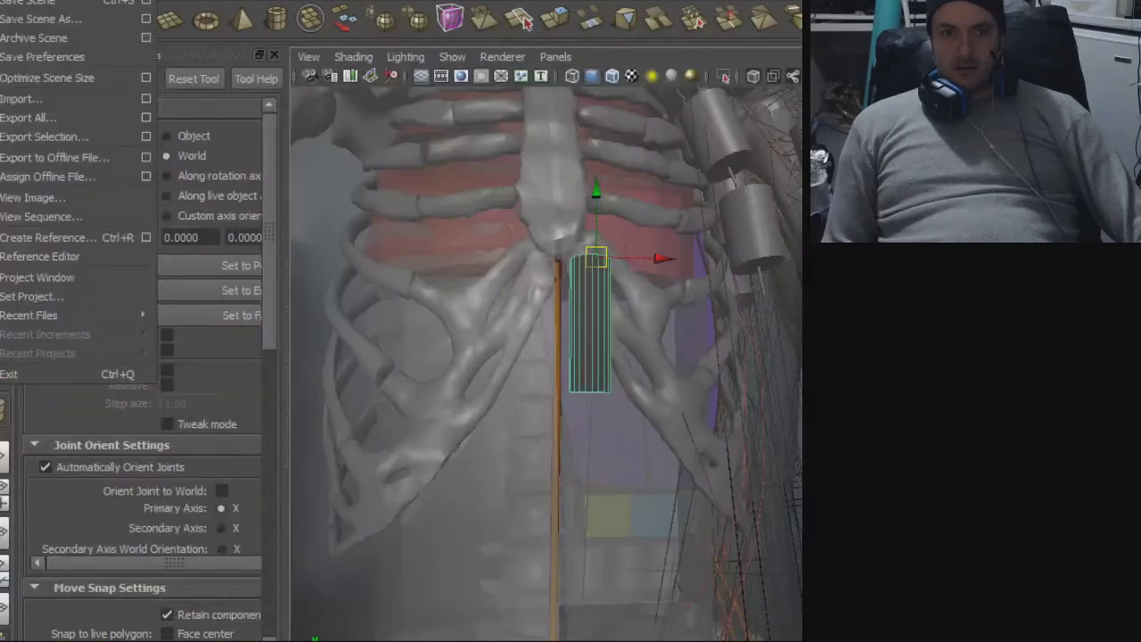
{"action": "left_click", "coordinate": [24, 99]}
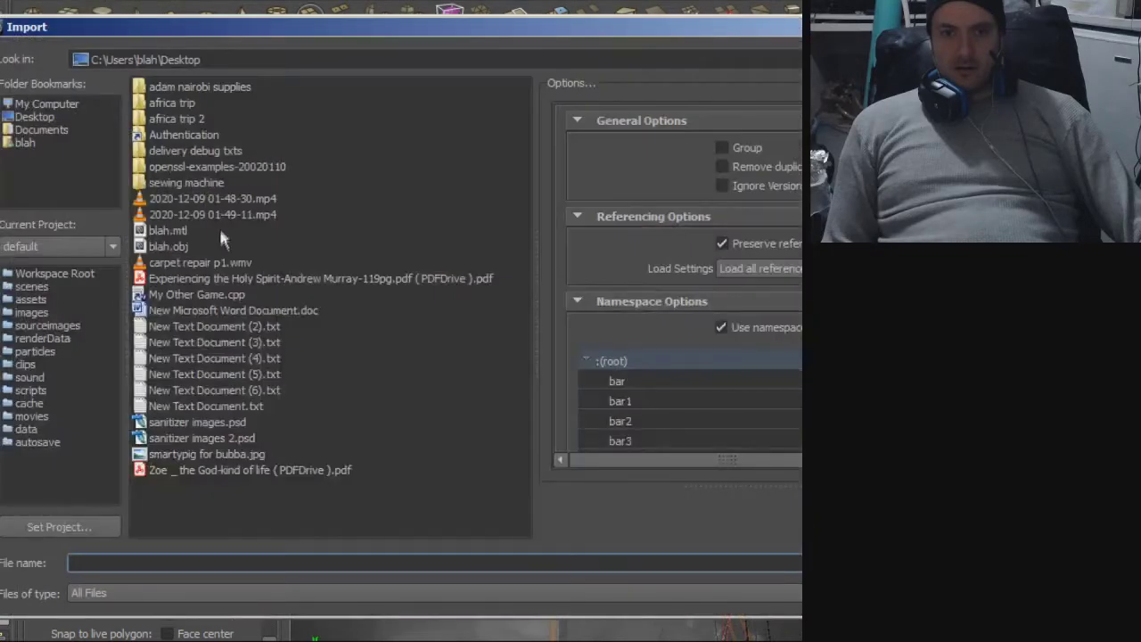
{"action": "double_click", "coordinate": [189, 248]}
{"action": "right_click_drag", "start_coordinate": [585, 314], "coordinate": [798, 357], "text": "alt"}
{"action": "left_click", "coordinate": [658, 361]}
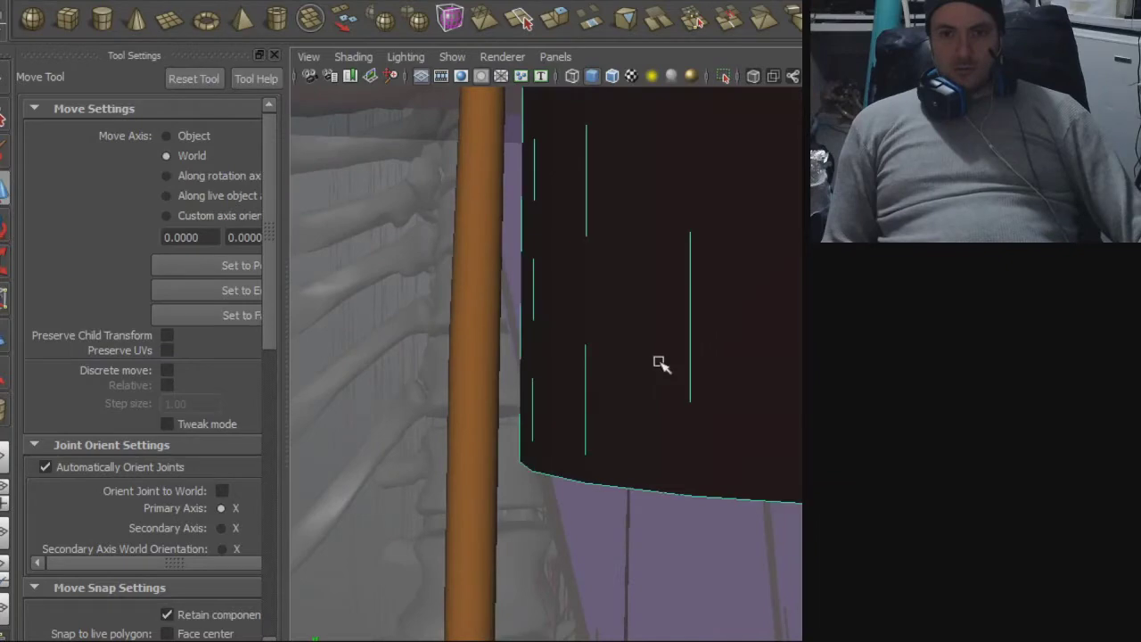
{"action": "scroll", "coordinate": [419, 360], "scroll_direction": "down", "scroll_amount": 10}
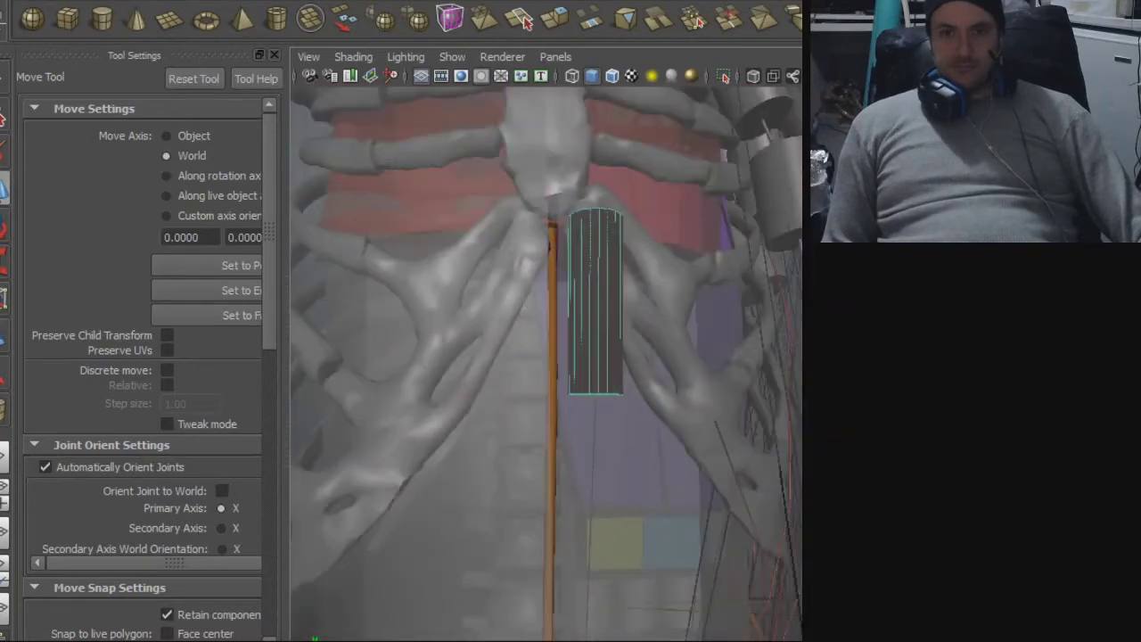
- Center the pivot of the imported copy and move it sideways so it stands directly beside the first cylinder
{"action": "left_click", "coordinate": [85, 117]}
{"action": "left_click_drag", "start_coordinate": [495, 246], "coordinate": [474, 275], "text": "alt"}
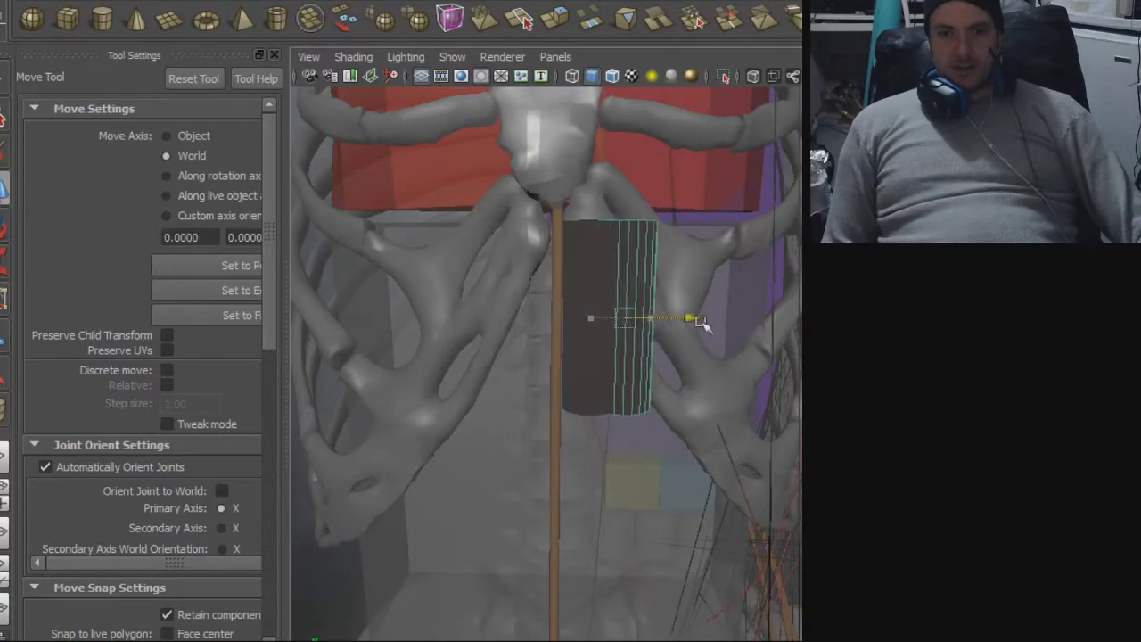
{"action": "left_click_drag", "start_coordinate": [708, 277], "coordinate": [658, 342], "text": "alt"}
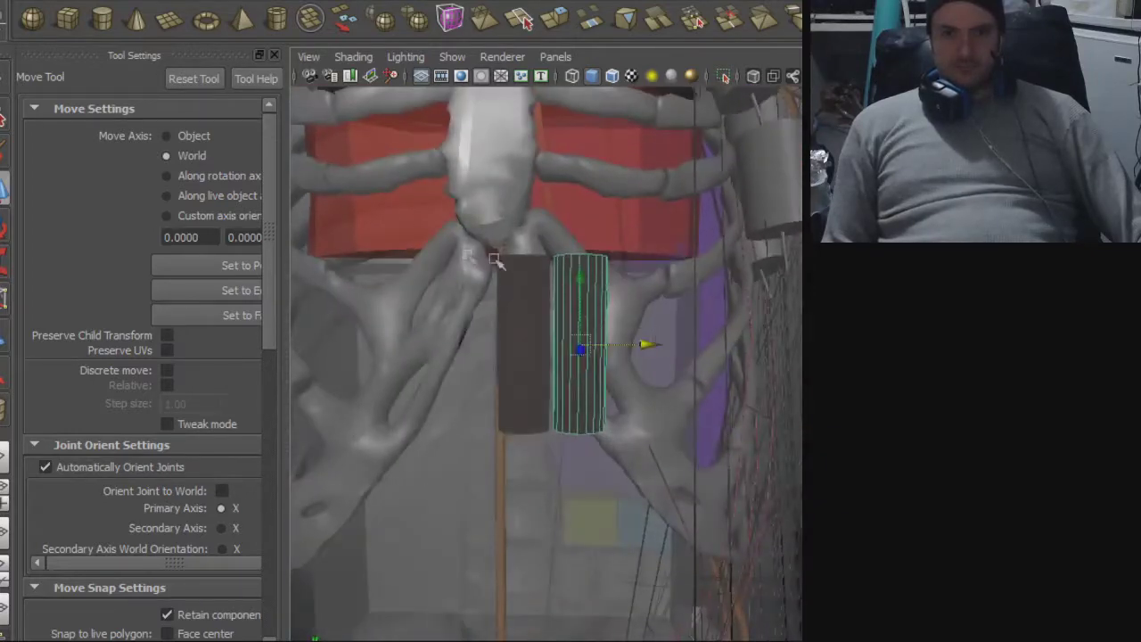
- Export the second cylinder over blah.obj on the Desktop
{"action": "left_click", "coordinate": [4, 2]}
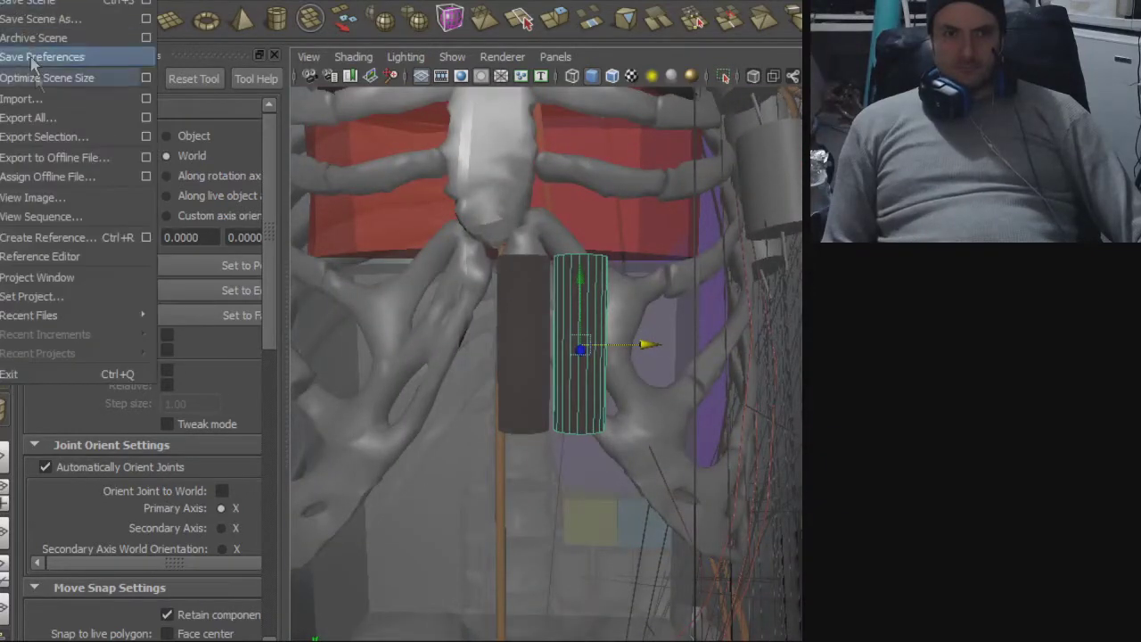
{"action": "left_click", "coordinate": [44, 136]}
{"action": "double_click", "coordinate": [162, 199]}
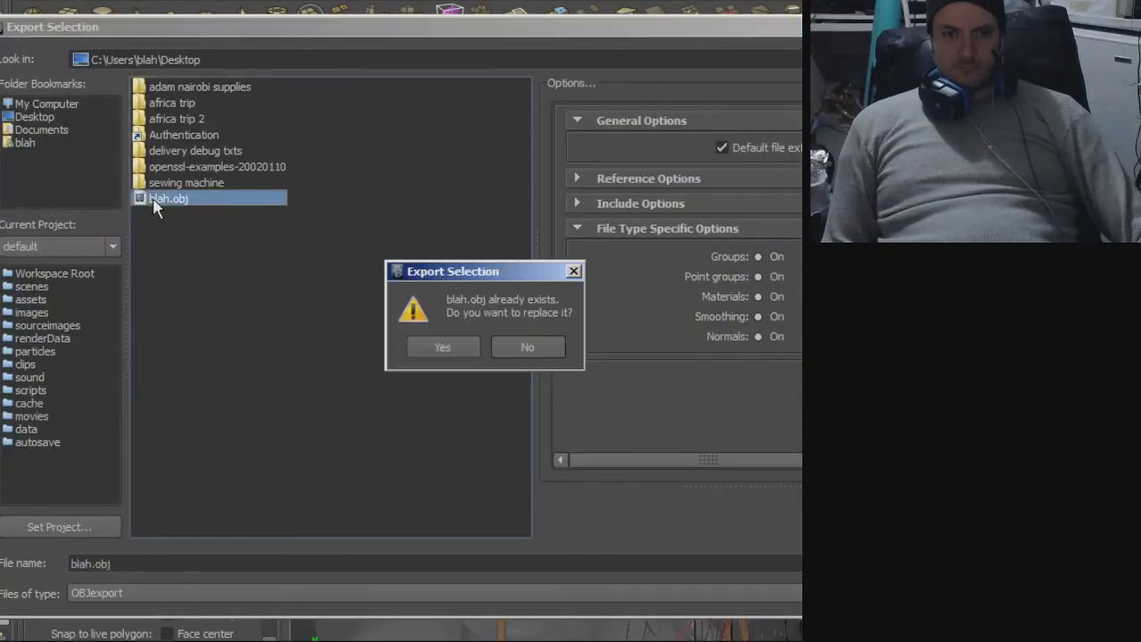
{"action": "left_click", "coordinate": [456, 350]}
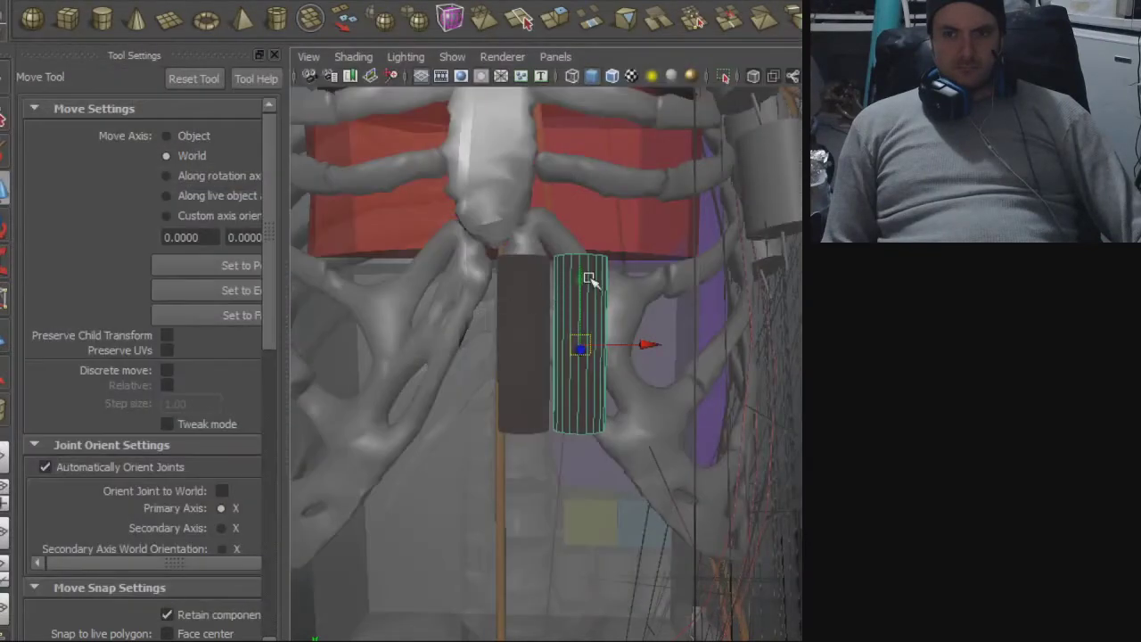
- Import the updated blah.obj as another cylinder copy
{"action": "middle_click_drag", "start_coordinate": [590, 278], "coordinate": [575, 318], "text": "alt"}
{"action": "right_click_drag", "start_coordinate": [576, 319], "coordinate": [698, 354], "text": "alt"}
{"action": "scroll", "coordinate": [698, 354], "scroll_direction": "down", "scroll_amount": 1}
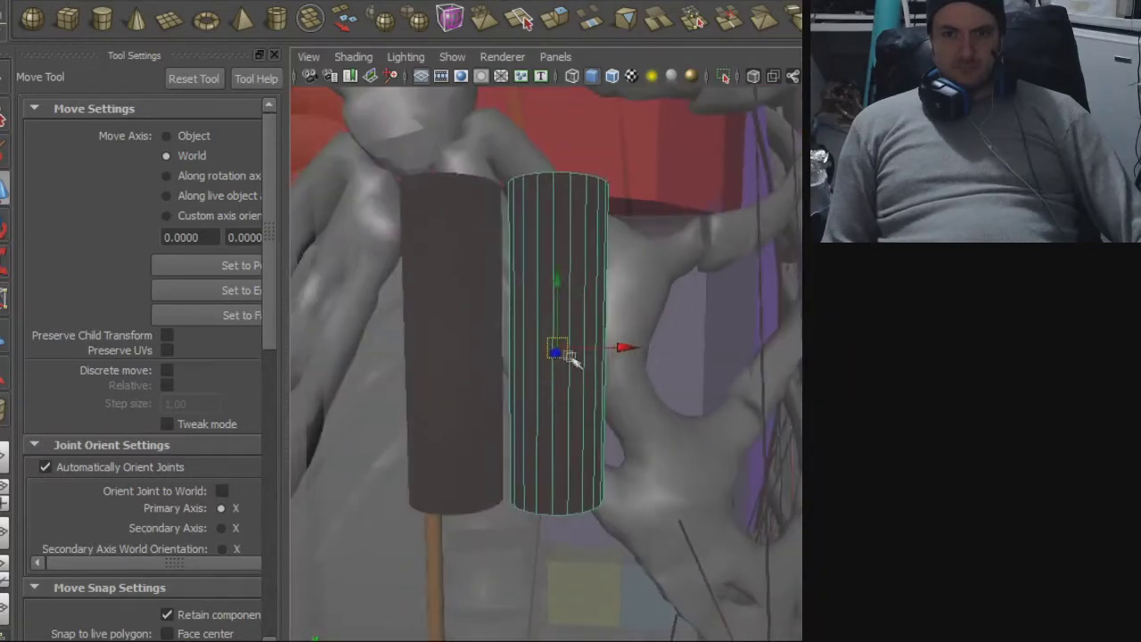
{"action": "left_click", "coordinate": [12, 2]}
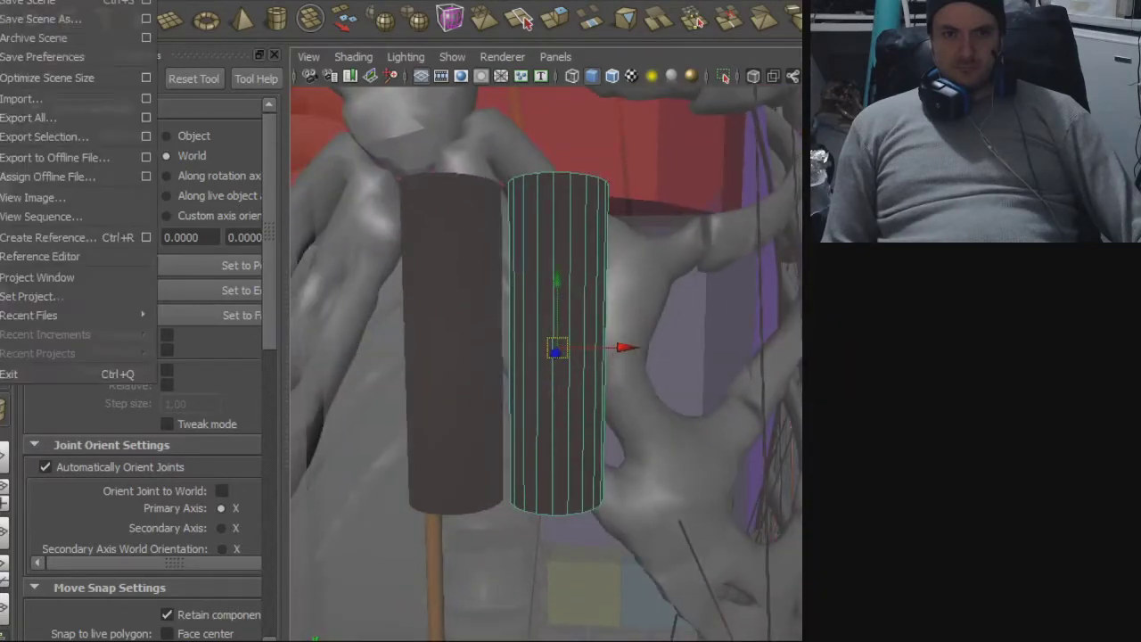
{"action": "left_click", "coordinate": [33, 100]}
{"action": "double_click", "coordinate": [160, 247]}
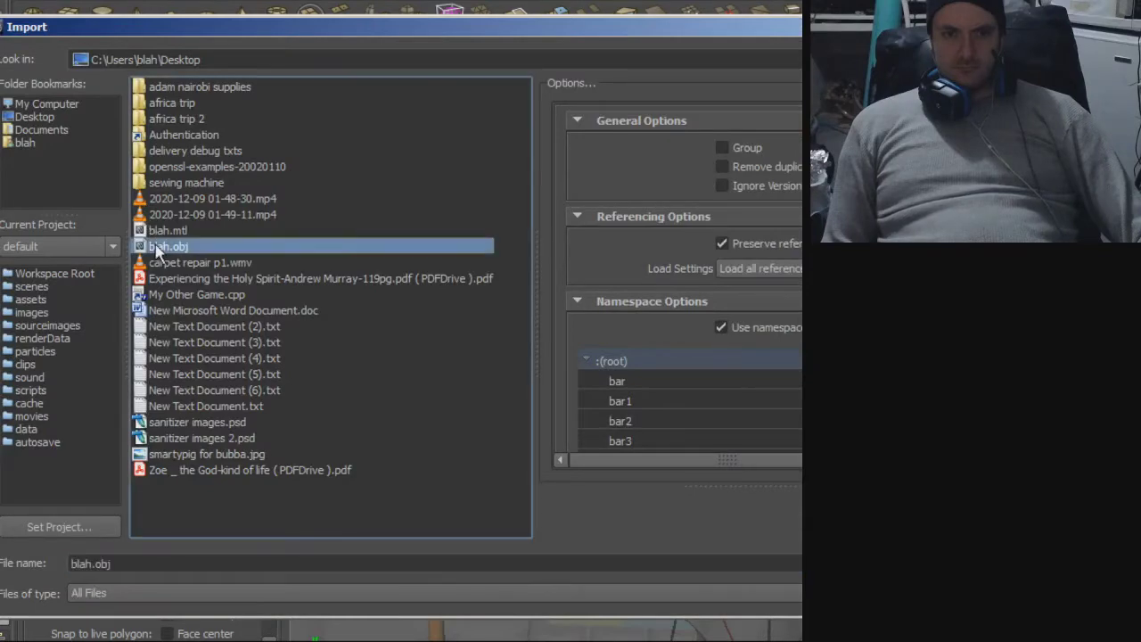
- Move the newly imported cylinder sideways to stand next to the second one as the third in the row
{"action": "right_click_drag", "start_coordinate": [506, 360], "coordinate": [579, 361], "text": "alt"}
{"action": "left_click", "coordinate": [694, 371]}
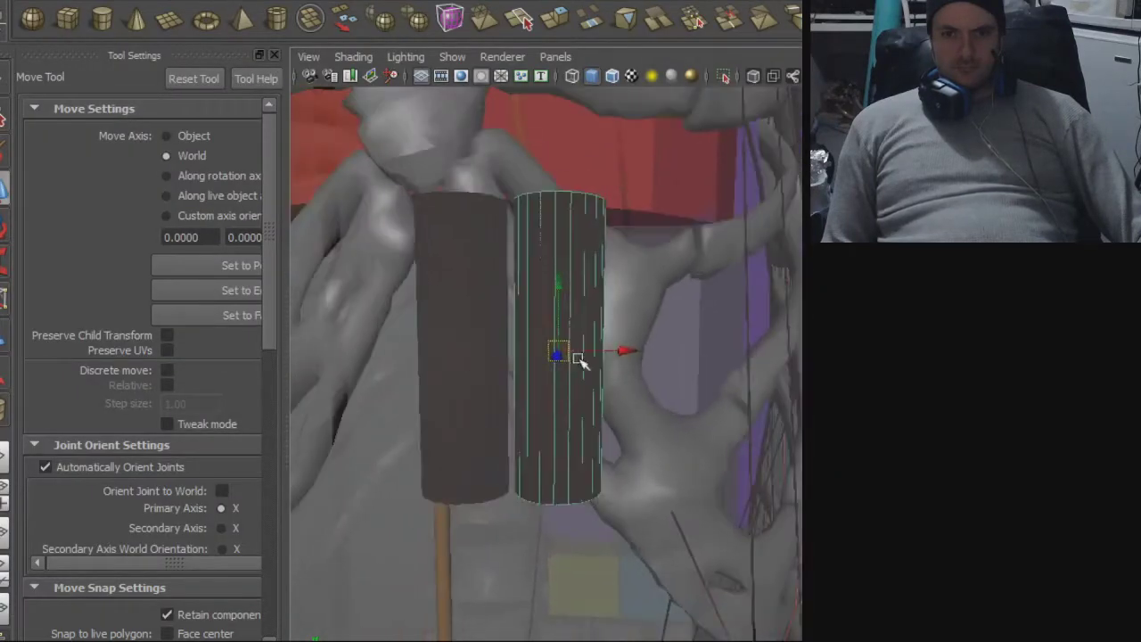
{"action": "key", "text": "ctrl+d"}
{"action": "left_click_drag", "start_coordinate": [559, 354], "coordinate": [620, 355]}
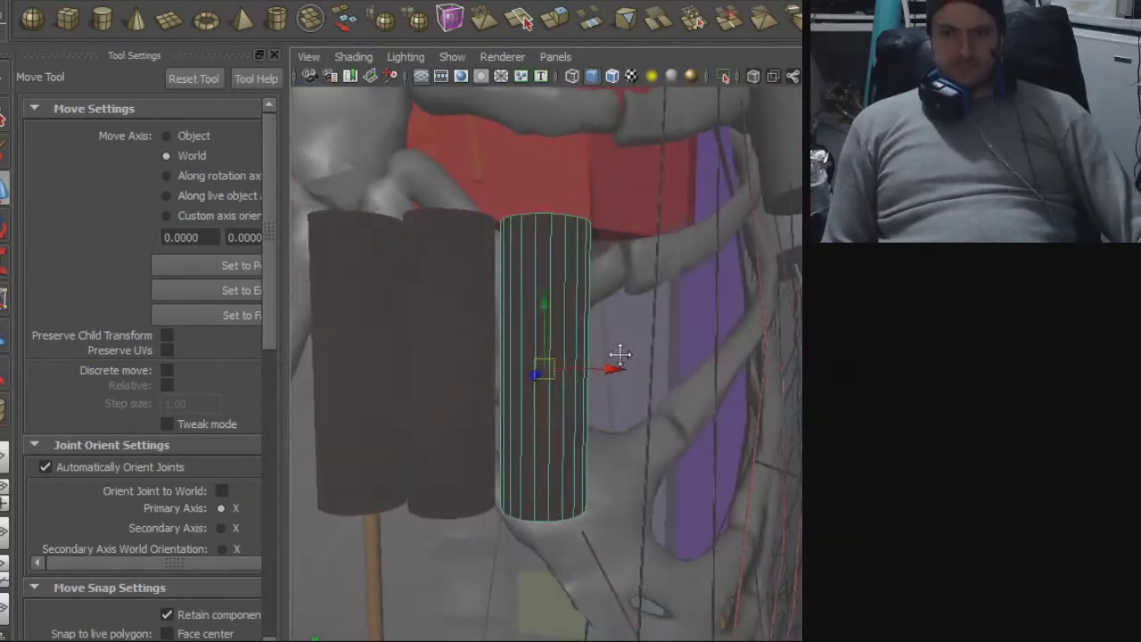
{"action": "middle_click_drag", "start_coordinate": [620, 355], "coordinate": [635, 359], "text": "alt"}
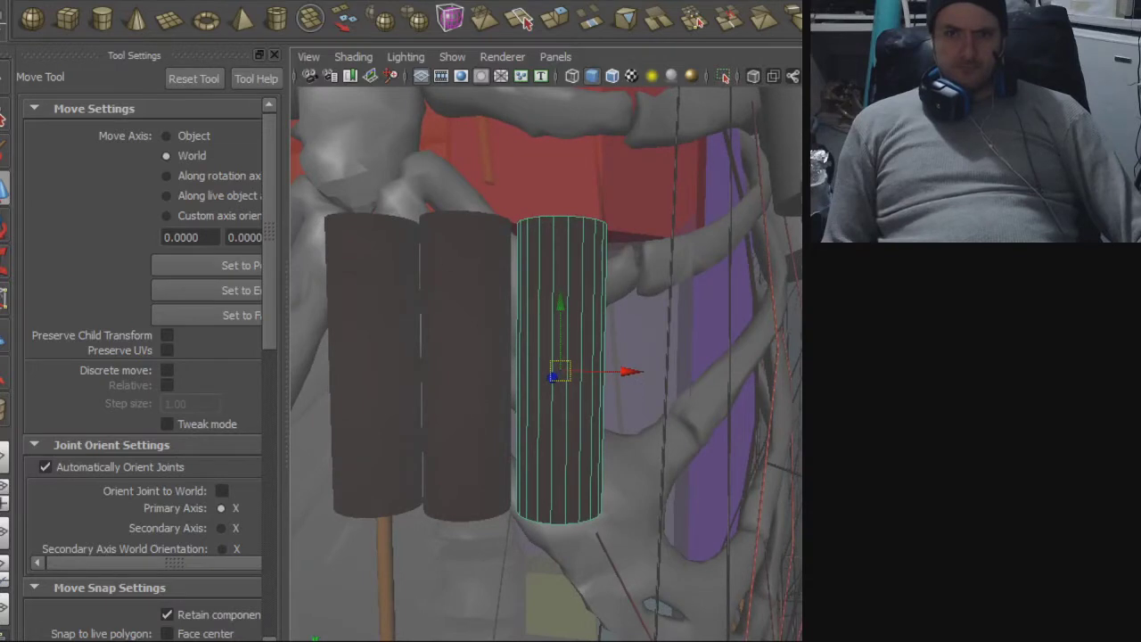
- Export the third cylinder to the Desktop as blah.obj, overwriting the previous export
{"action": "key", "text": "alt+f"}
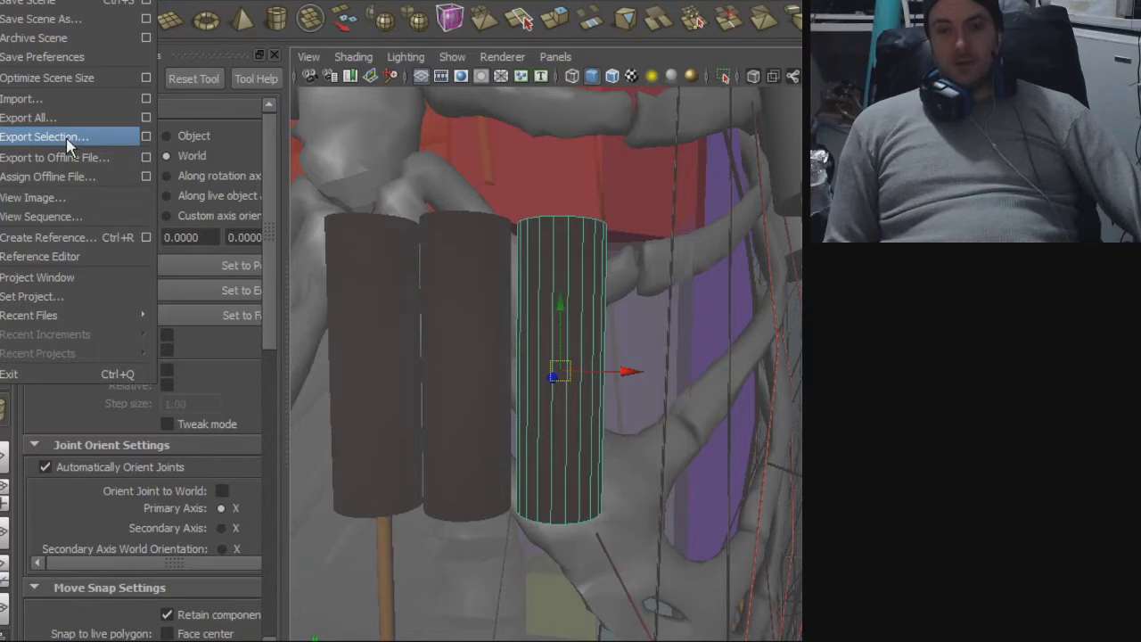
{"action": "left_click", "coordinate": [68, 139]}
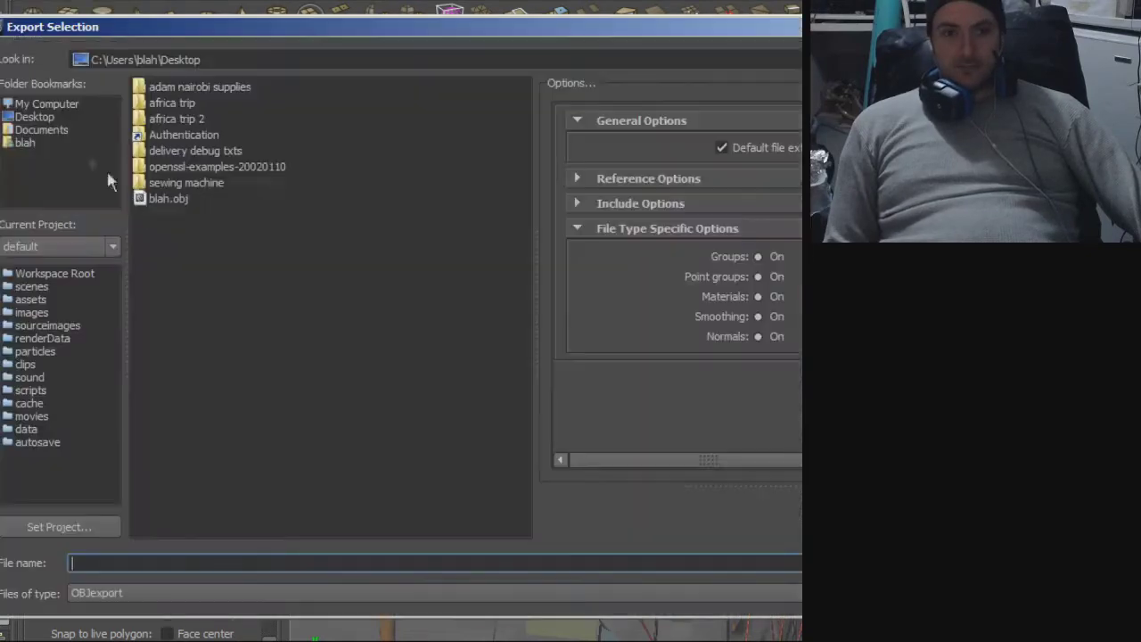
{"action": "double_click", "coordinate": [166, 204]}
{"action": "left_click", "coordinate": [437, 349]}
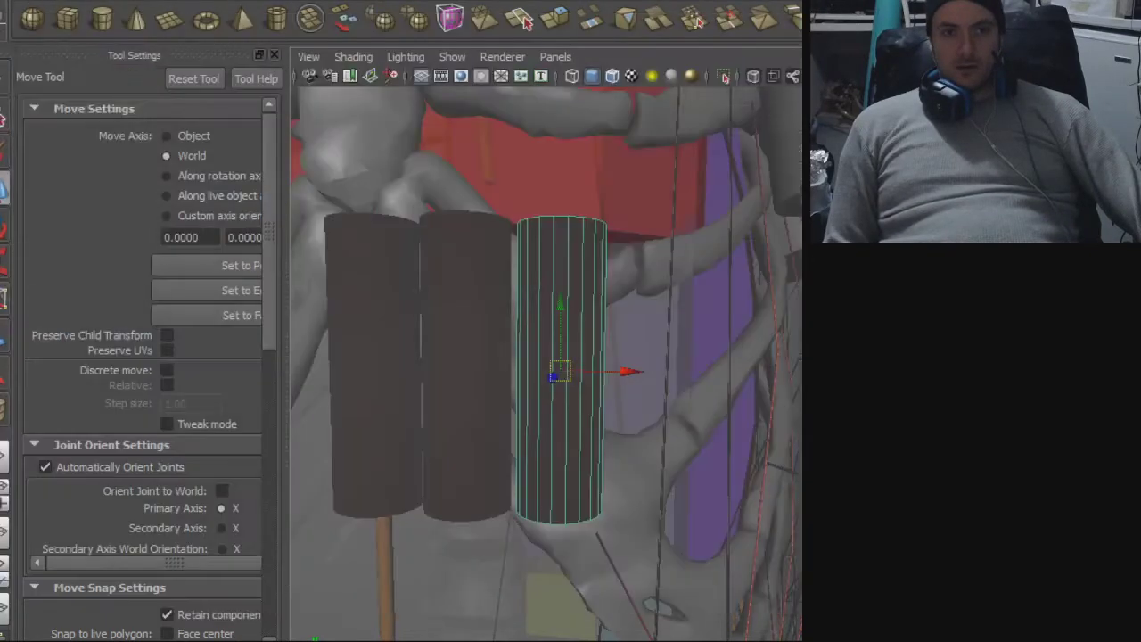
- Import blah.obj from the Desktop to add a fourth cylinder
{"action": "left_click", "coordinate": [18, 1]}
{"action": "left_click", "coordinate": [42, 91]}
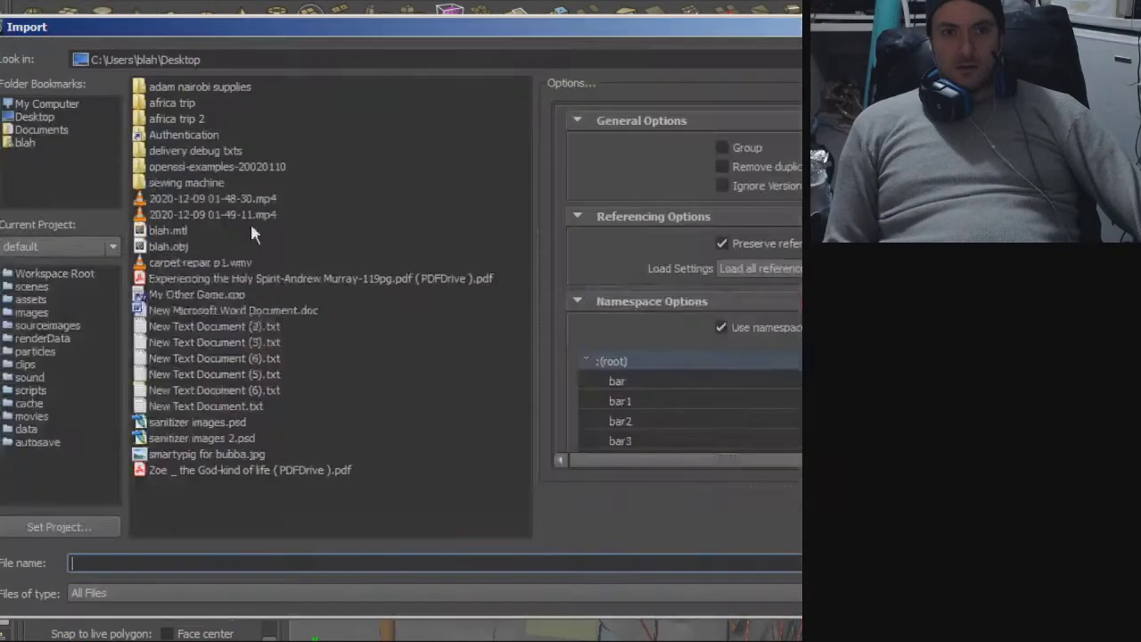
{"action": "double_click", "coordinate": [170, 246]}
{"action": "right_click_drag", "start_coordinate": [560, 330], "coordinate": [671, 332], "text": "alt"}
{"action": "left_click", "coordinate": [663, 334]}
{"action": "right_click_drag", "start_coordinate": [769, 330], "coordinate": [597, 335], "text": "alt"}
{"action": "scroll", "coordinate": [598, 335], "scroll_direction": "down", "scroll_amount": 5}
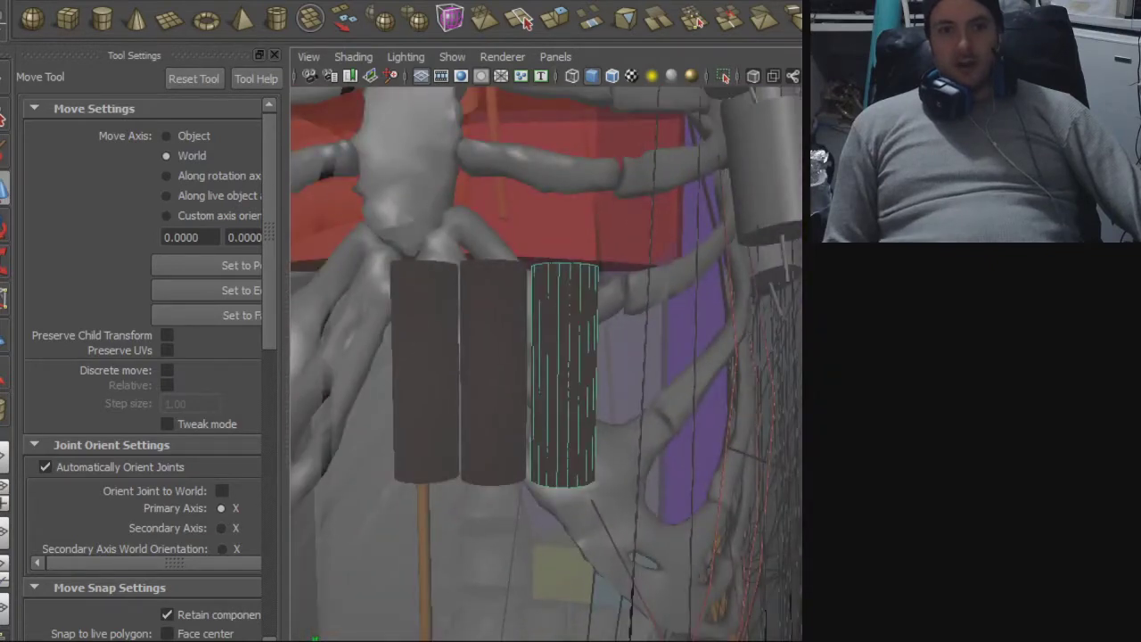
- Center the pivot of the imported cylinder and place it to extend the row of cylinders below the sternum
{"action": "left_click", "coordinate": [63, 1]}
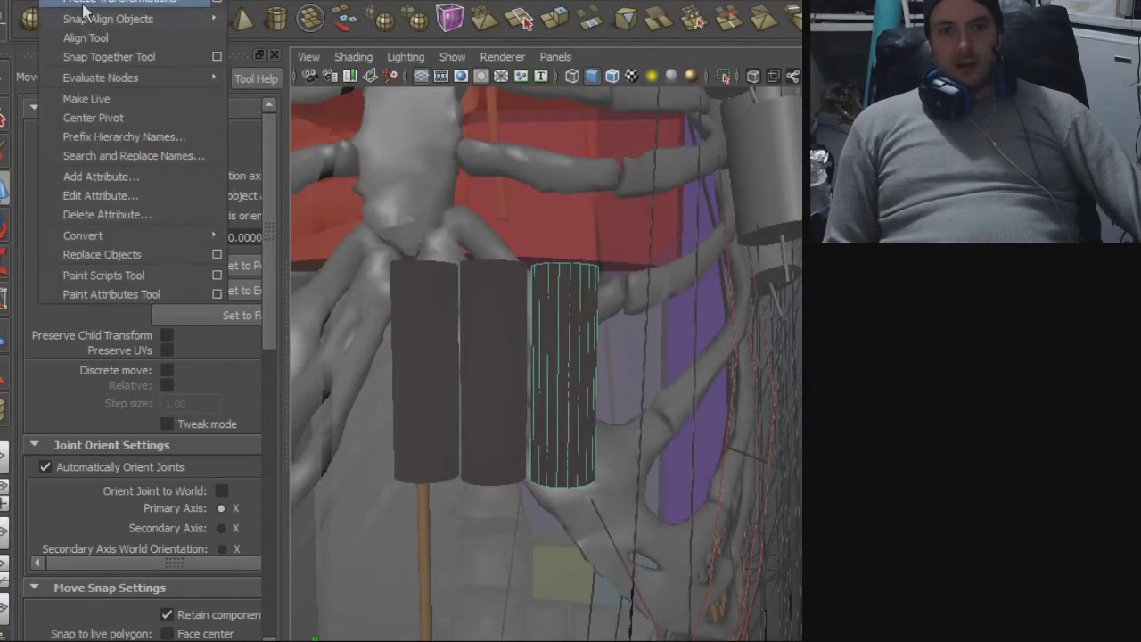
{"action": "left_click", "coordinate": [91, 118]}
{"action": "key", "text": "ctrl+d"}
{"action": "left_click_drag", "start_coordinate": [571, 372], "coordinate": [571, 200]}
{"action": "scroll", "coordinate": [574, 194], "scroll_direction": "down", "scroll_amount": 5}
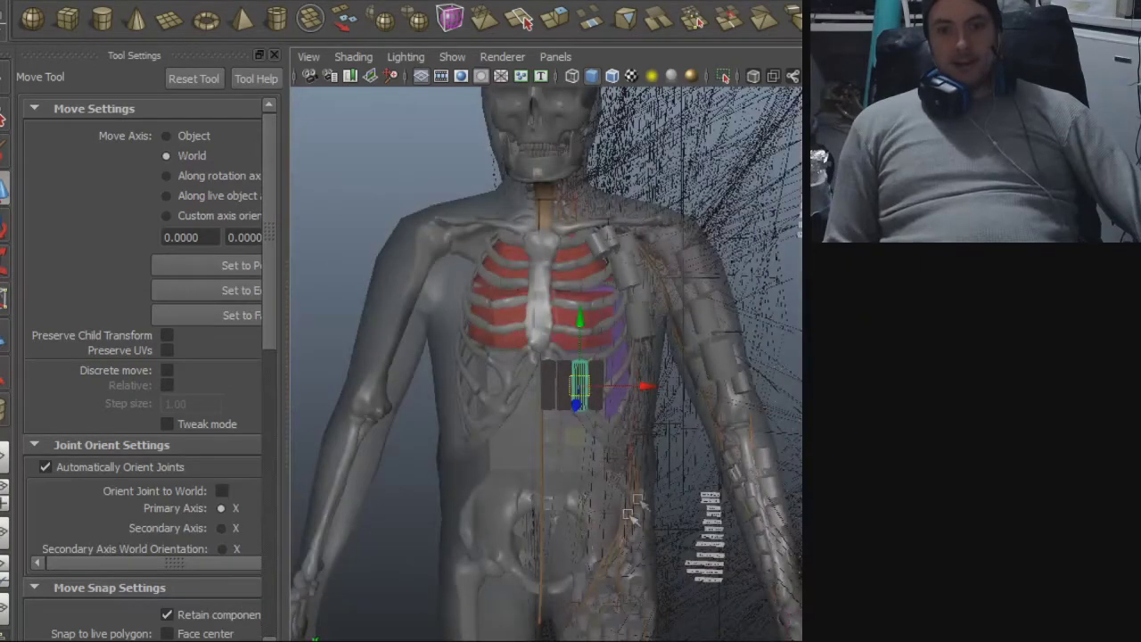
- Move the outermost cylinder of the row back in depth toward the lower ribs
{"action": "left_click_drag", "start_coordinate": [631, 506], "coordinate": [591, 487], "text": "alt"}
{"action": "scroll", "coordinate": [591, 486], "scroll_direction": "up", "scroll_amount": 5}
{"action": "left_click_drag", "start_coordinate": [624, 428], "coordinate": [624, 544], "text": "alt"}
{"action": "right_click_drag", "start_coordinate": [497, 481], "coordinate": [785, 484], "text": "alt"}
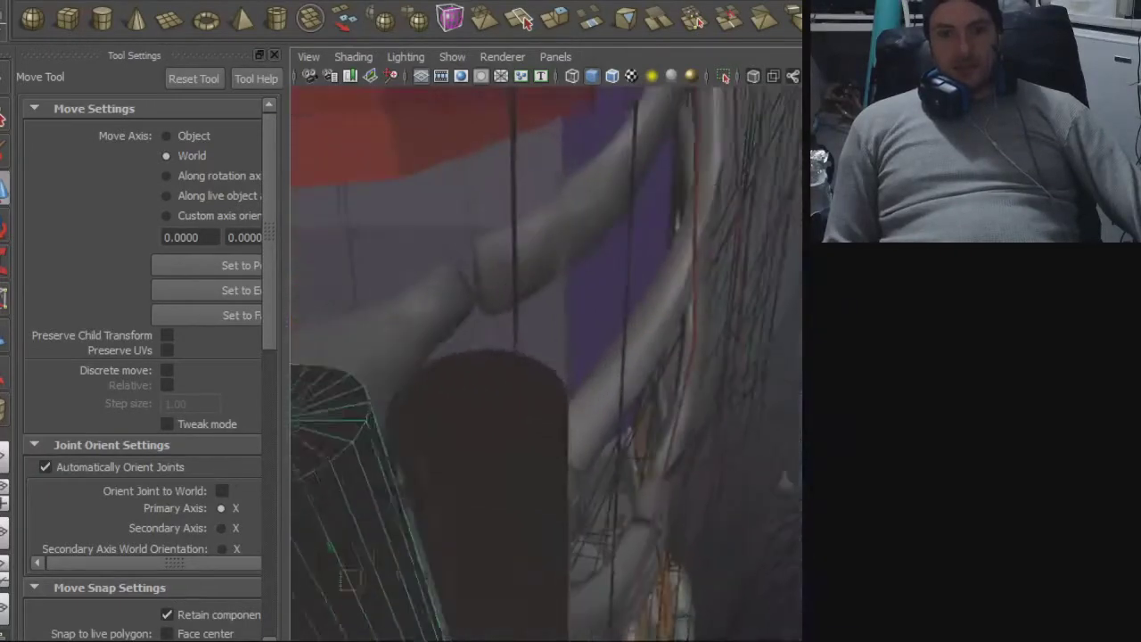
{"action": "middle_click_drag", "start_coordinate": [567, 435], "coordinate": [627, 425], "text": "alt"}
{"action": "left_click_drag", "start_coordinate": [627, 425], "coordinate": [573, 472], "text": "alt"}
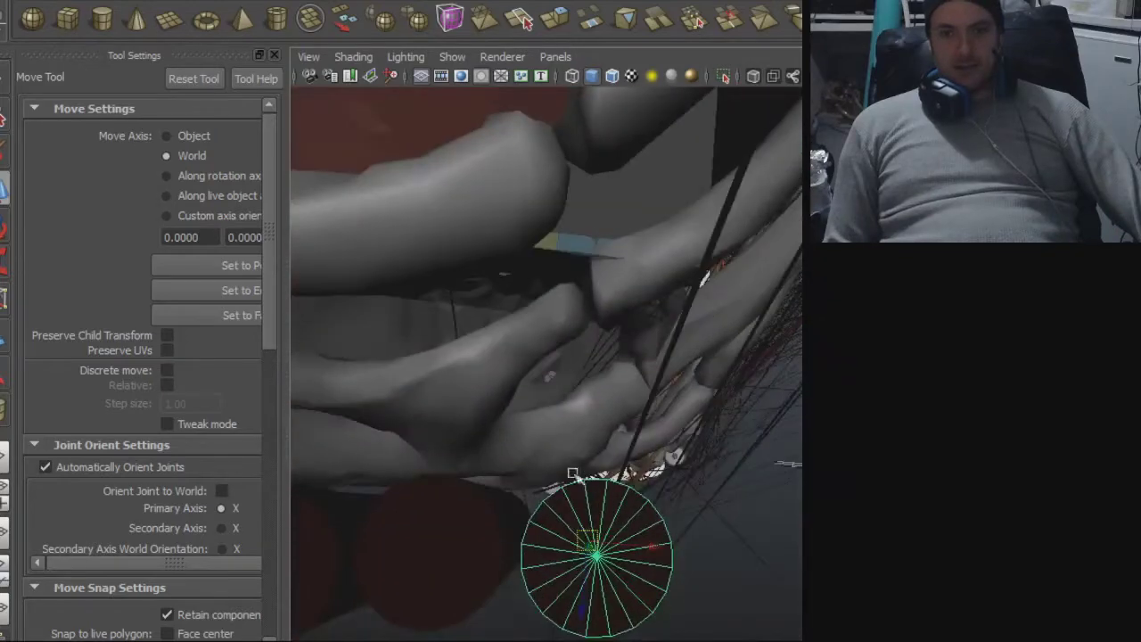
{"action": "left_click_drag", "start_coordinate": [588, 536], "coordinate": [587, 488]}
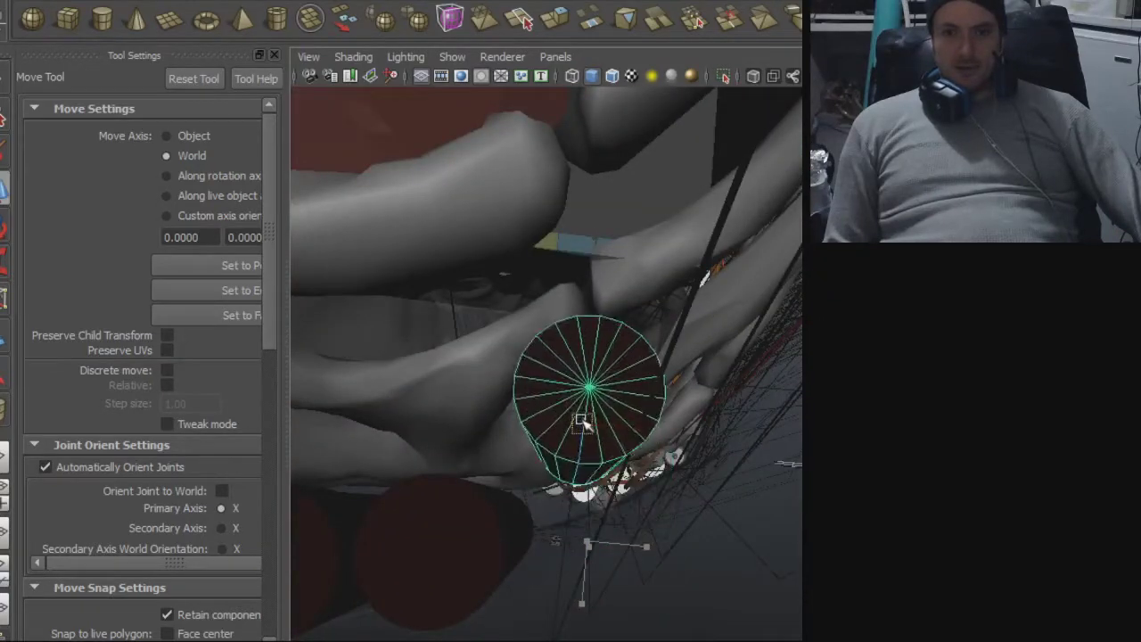
- Adjust the outermost cylinder's angle and position so it stands beside the third cylinder, just in front of the ribs
{"action": "left_click_drag", "start_coordinate": [575, 486], "coordinate": [679, 442], "text": "alt"}
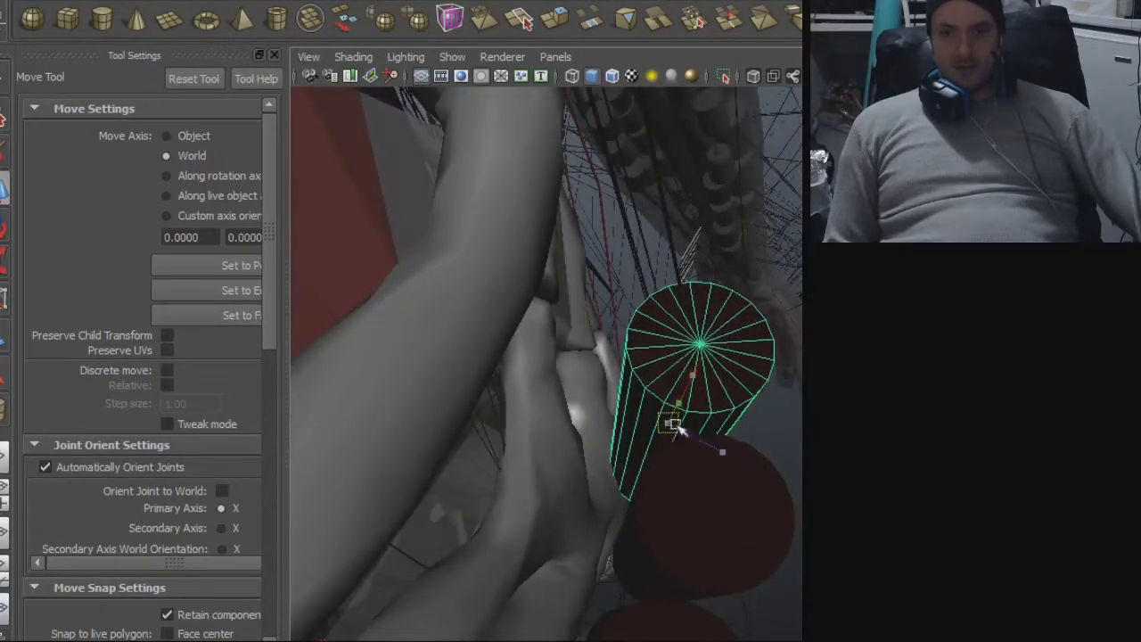
{"action": "key", "text": "e"}
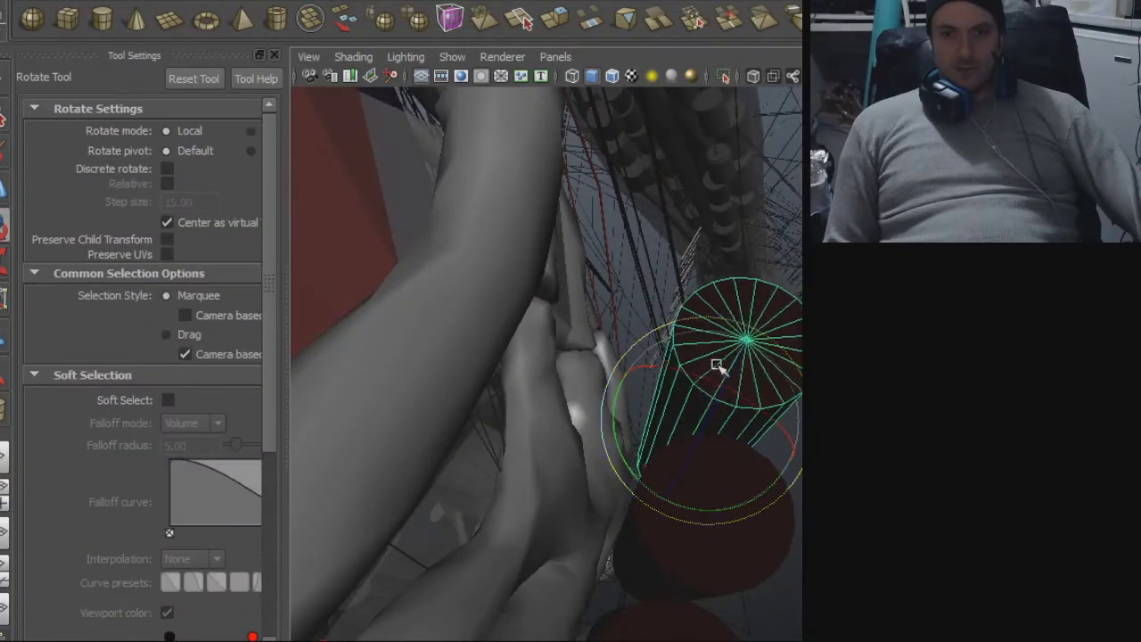
{"action": "key", "text": "w"}
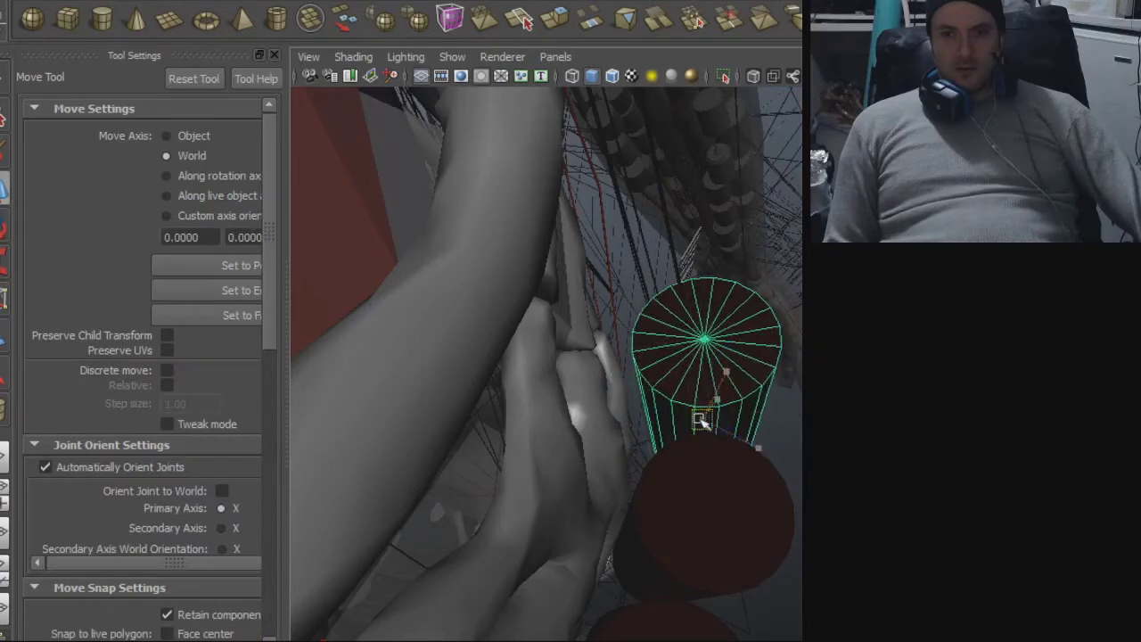
{"action": "left_click_drag", "start_coordinate": [677, 415], "coordinate": [525, 432], "text": "alt"}
{"action": "left_click_drag", "start_coordinate": [366, 331], "coordinate": [247, 331], "text": "alt"}
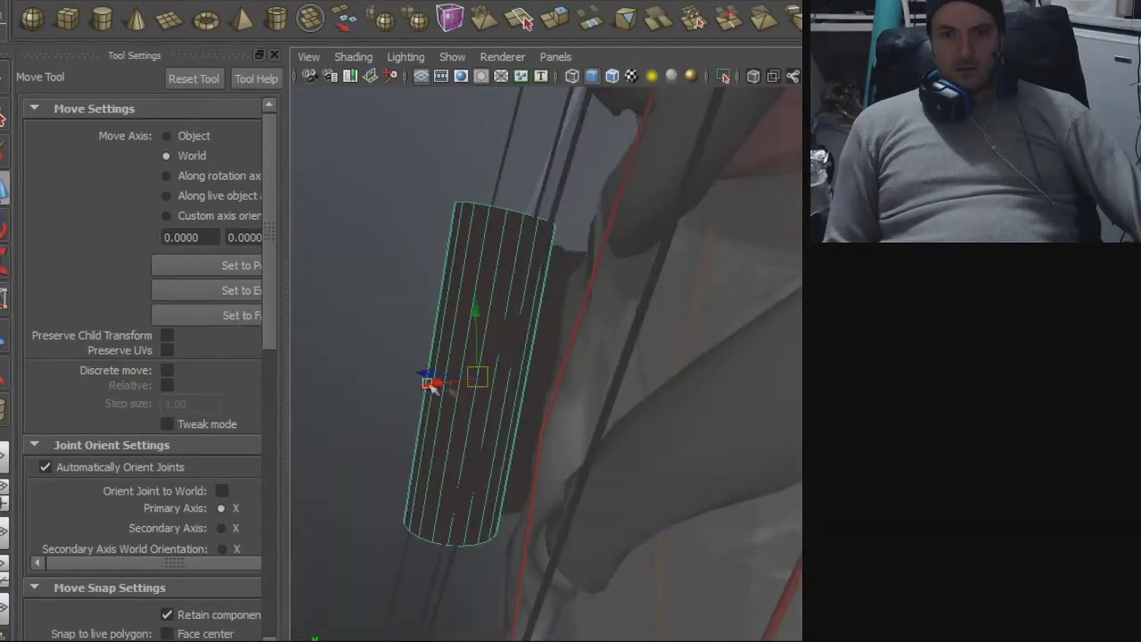
{"action": "left_click_drag", "start_coordinate": [481, 379], "coordinate": [675, 405], "text": "alt"}
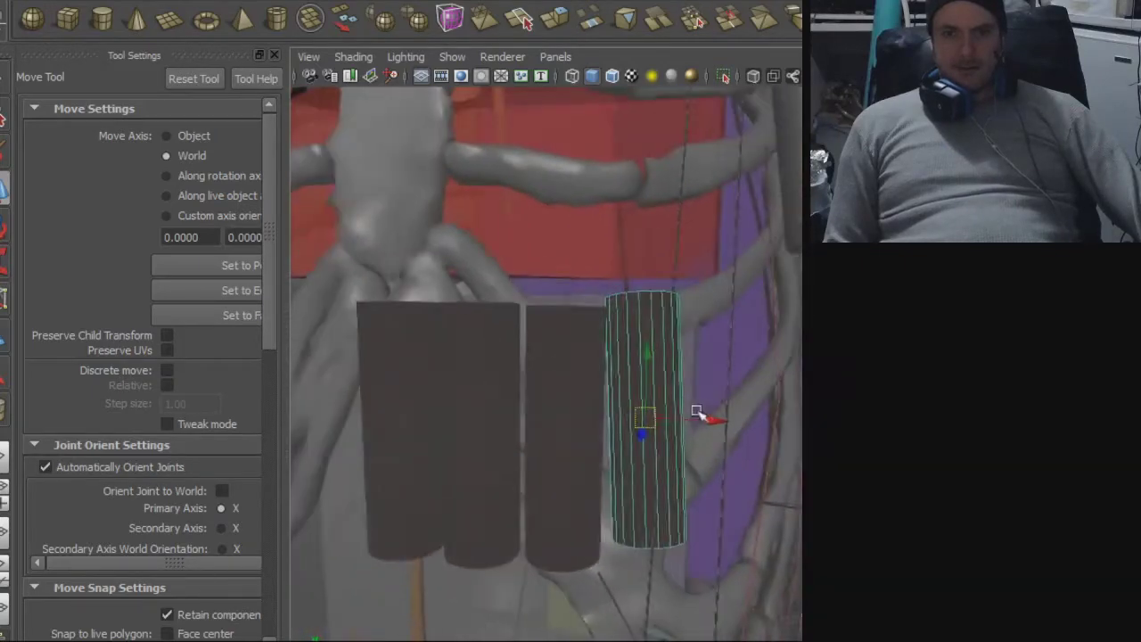
- Adjust the third cylinder's rotation and position so it lines up between its two neighbours in the row
{"action": "left_click_drag", "start_coordinate": [649, 422], "coordinate": [648, 457], "text": "alt"}
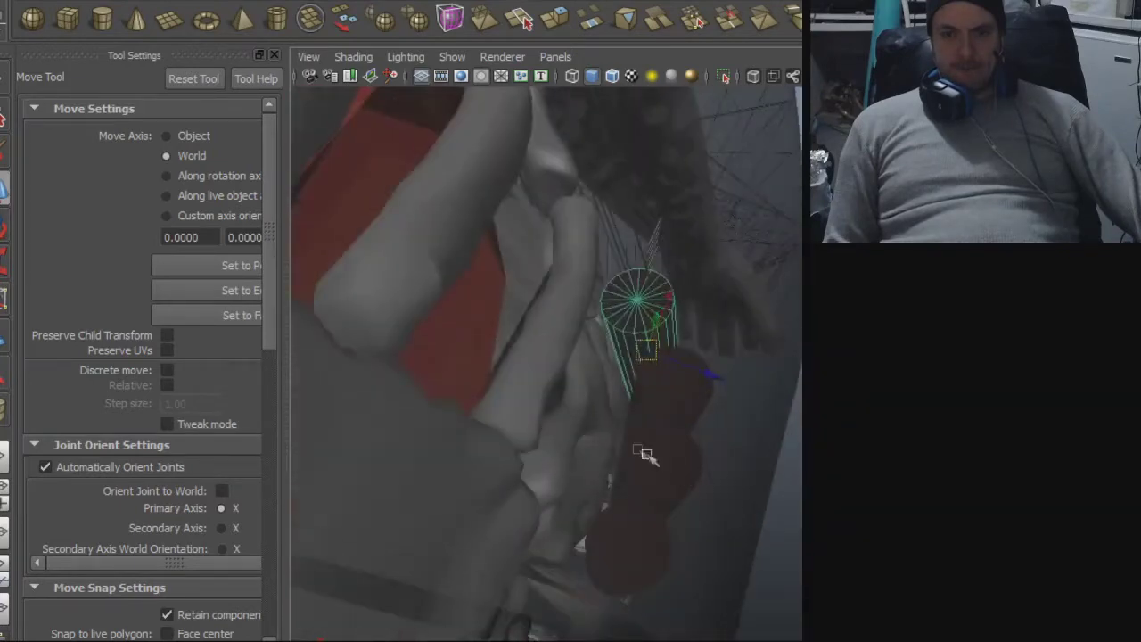
{"action": "left_click_drag", "start_coordinate": [587, 436], "coordinate": [710, 461], "text": "alt"}
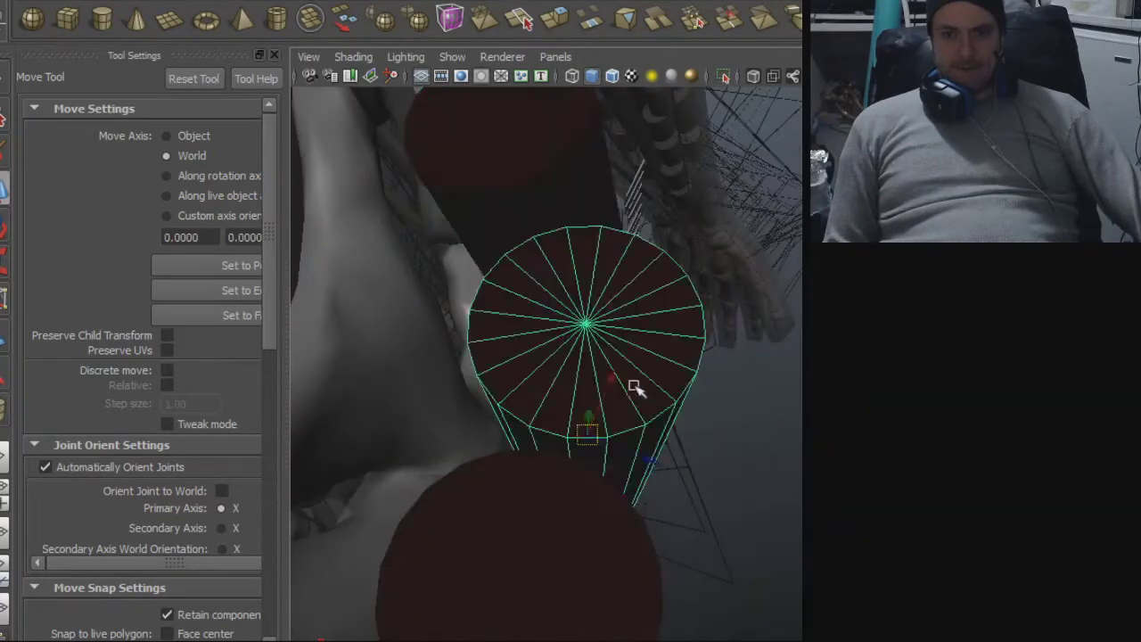
{"action": "key", "text": "e"}
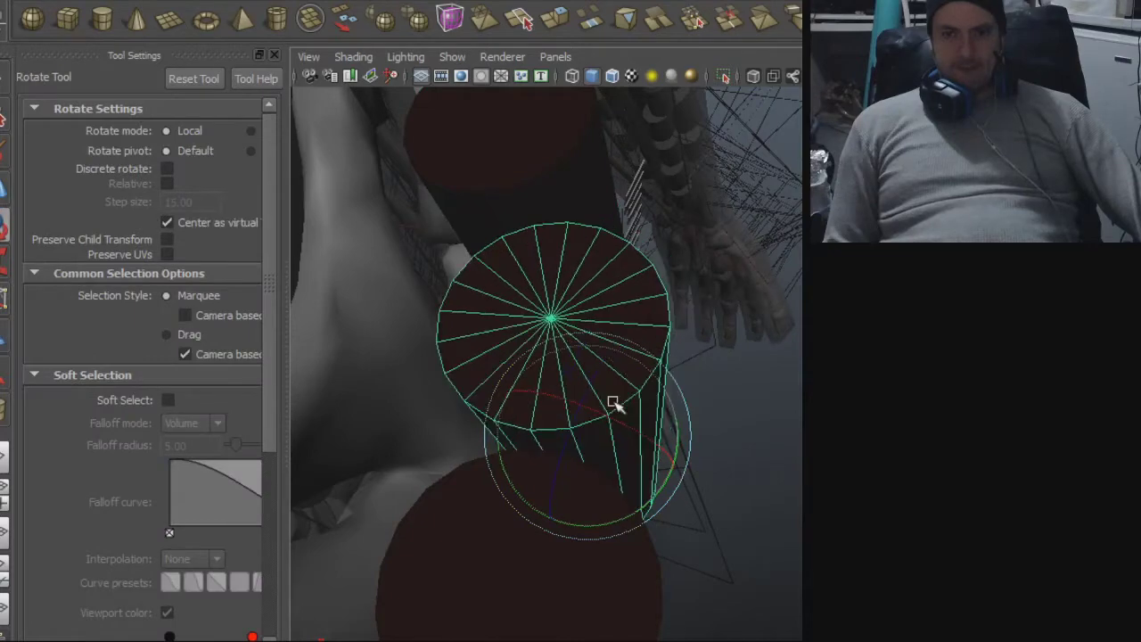
{"action": "key", "text": "w"}
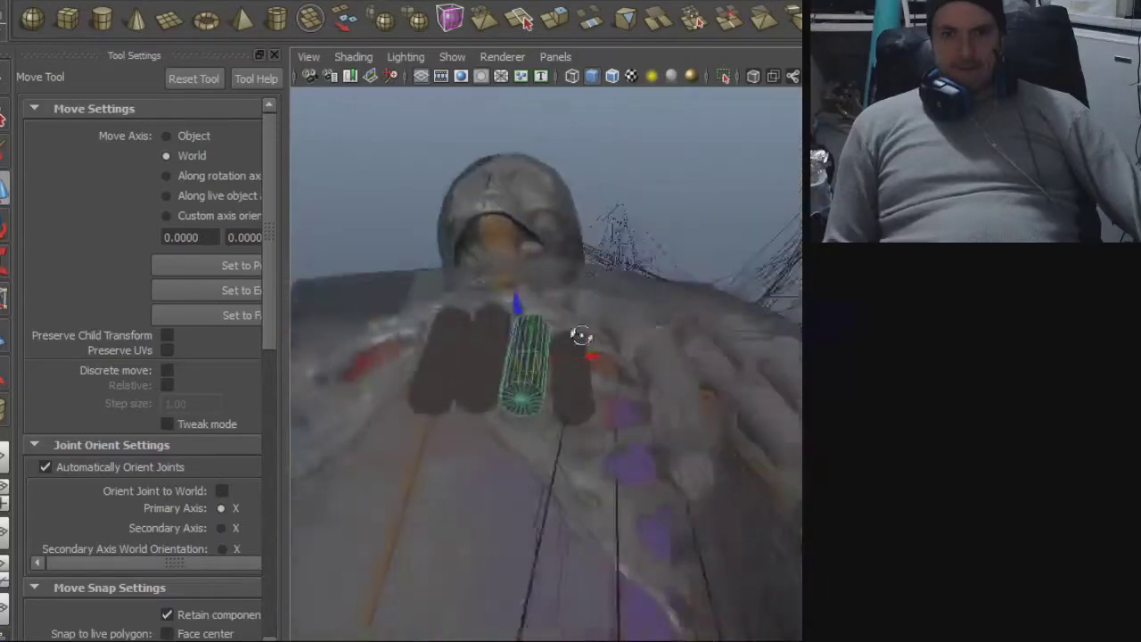
{"action": "left_click_drag", "start_coordinate": [748, 367], "coordinate": [473, 365], "text": "alt"}
{"action": "left_click_drag", "start_coordinate": [575, 327], "coordinate": [698, 449], "text": "alt"}
{"action": "right_click_drag", "start_coordinate": [698, 448], "coordinate": [290, 102], "text": "alt"}
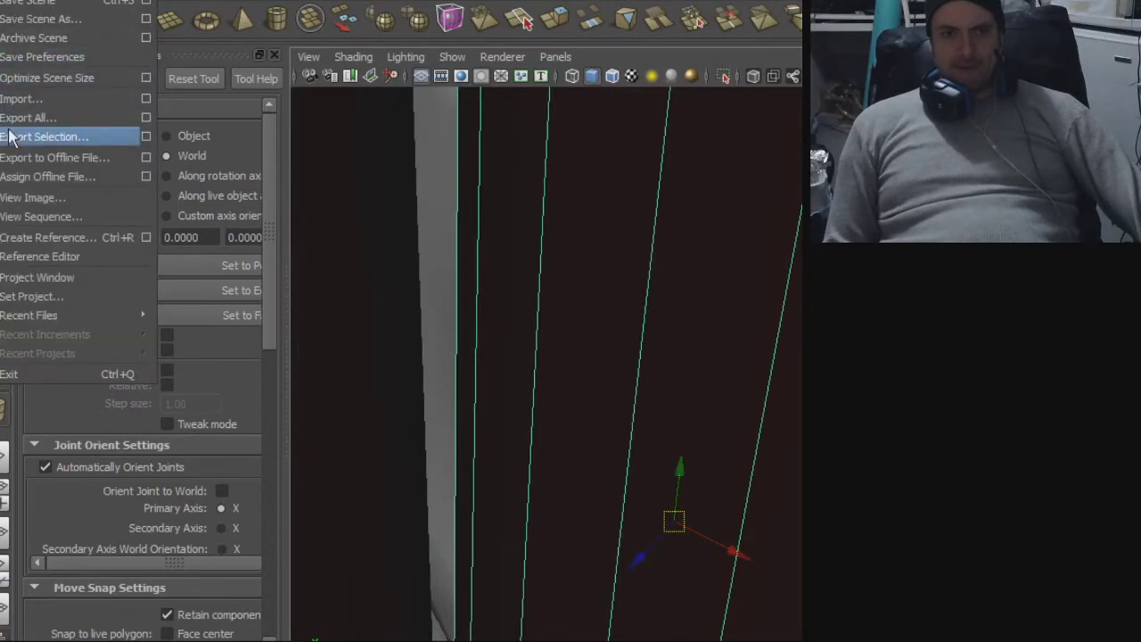
- Export the selected cylinder over blah.obj on the Desktop and import that file to add a fifth cylinder
{"action": "left_click", "coordinate": [21, 133]}
{"action": "double_click", "coordinate": [179, 199]}
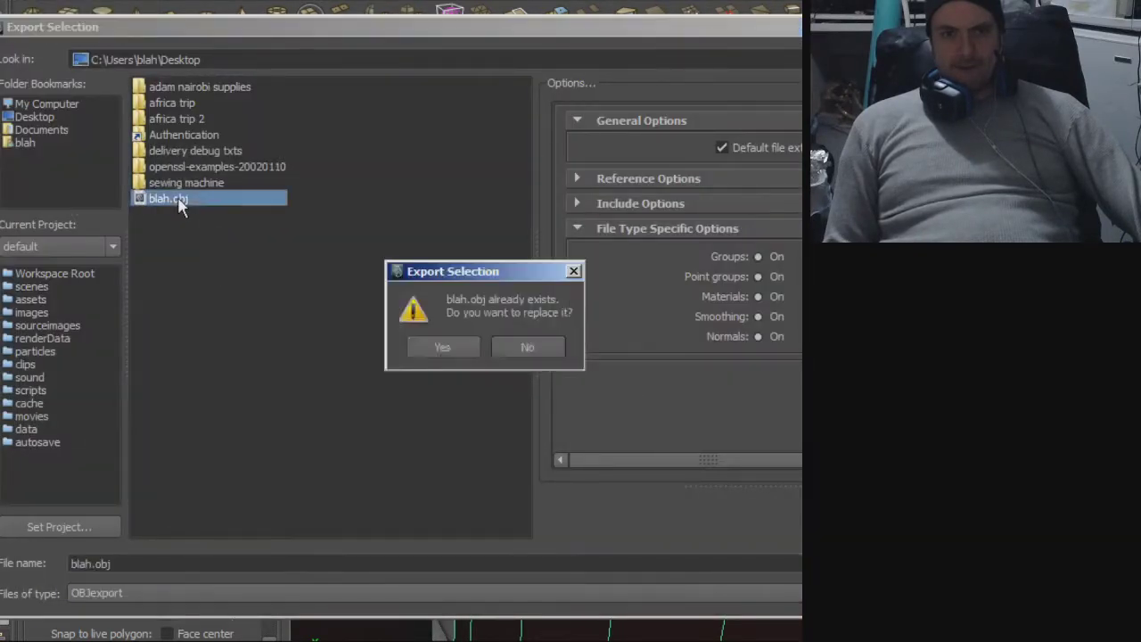
{"action": "left_click", "coordinate": [443, 349]}
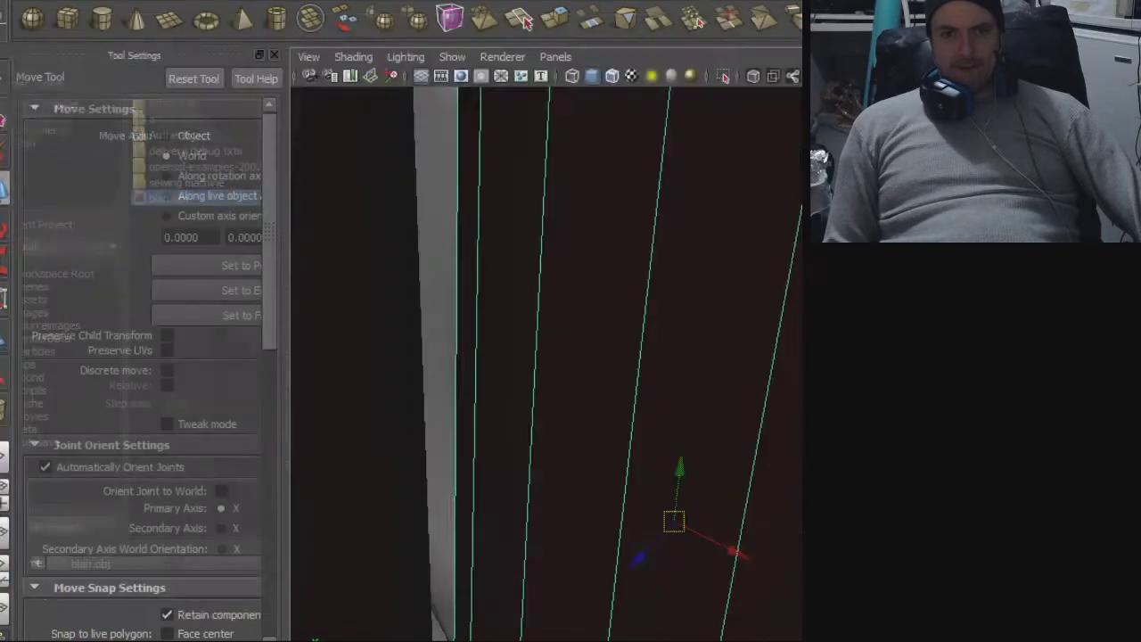
{"action": "left_click", "coordinate": [12, 3]}
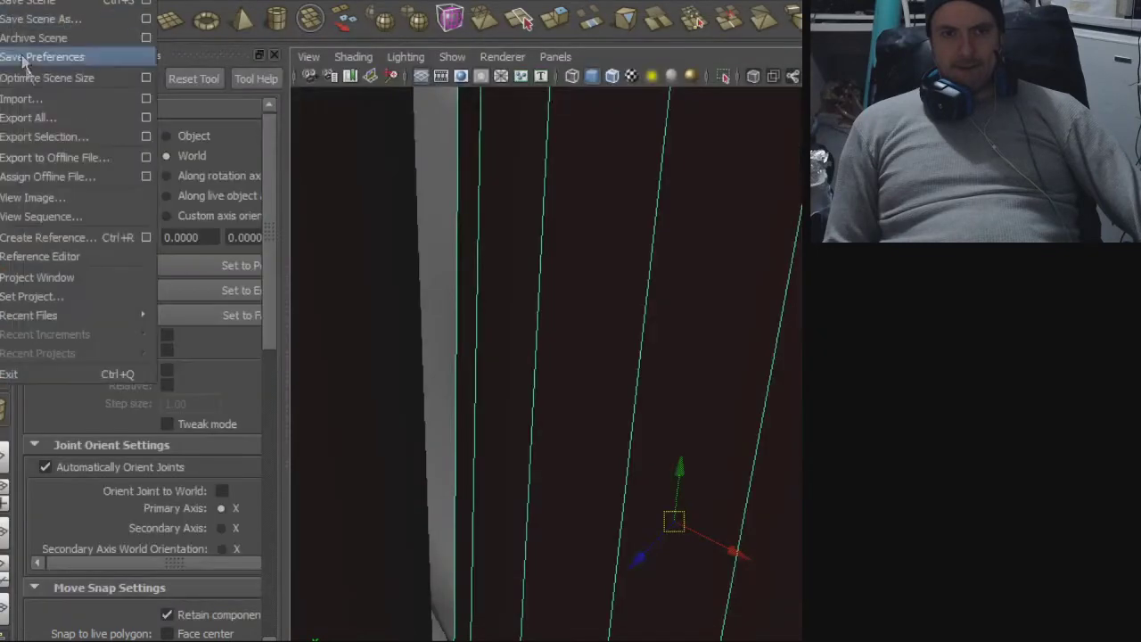
{"action": "left_click", "coordinate": [28, 101]}
{"action": "double_click", "coordinate": [178, 246]}
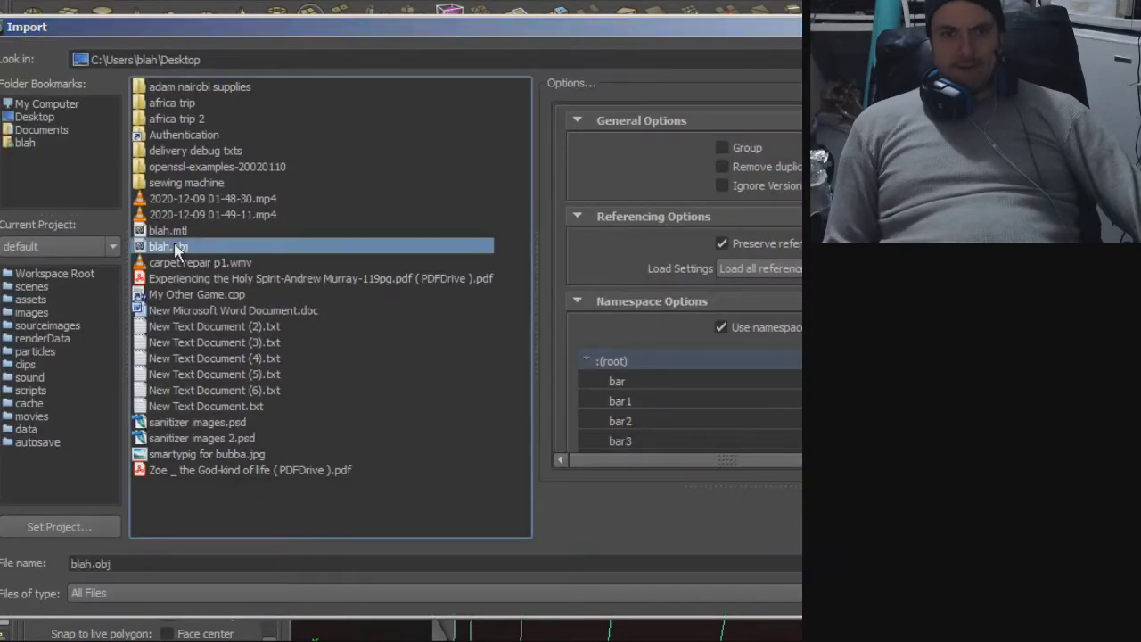
- Move the newly imported cylinder outward past the fourth one to extend the row along the ribs
{"action": "left_click", "coordinate": [601, 339]}
{"action": "right_click_drag", "start_coordinate": [731, 341], "coordinate": [374, 343], "text": "alt"}
{"action": "left_click_drag", "start_coordinate": [591, 410], "coordinate": [750, 235]}
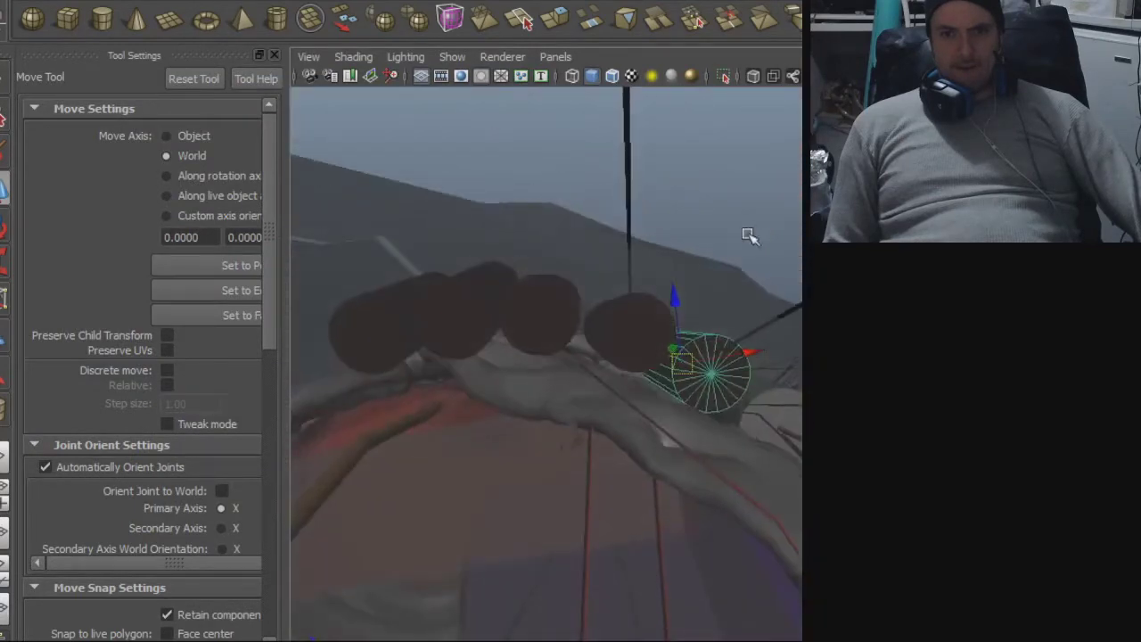
- Center the fourth cylinder's pivot and place the fifth cylinder beside it, just in front of the ribs
{"action": "scroll", "coordinate": [657, 266], "scroll_direction": "up", "scroll_amount": 5}
{"action": "left_click", "coordinate": [657, 268]}
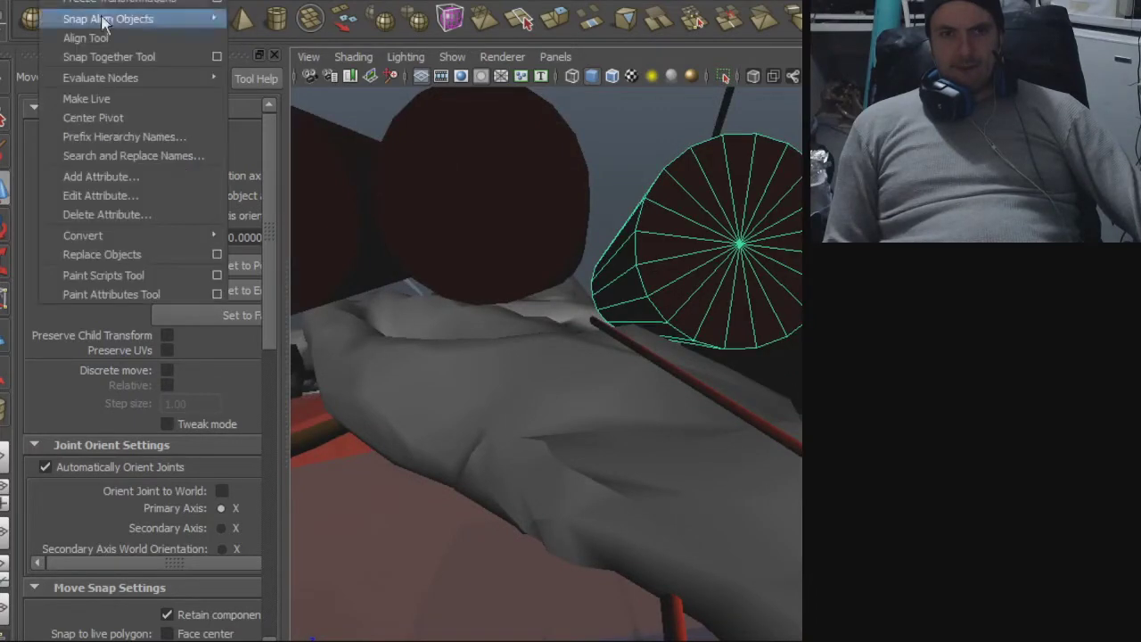
{"action": "left_click", "coordinate": [114, 109]}
{"action": "left_click_drag", "start_coordinate": [677, 276], "coordinate": [646, 297], "text": "alt"}
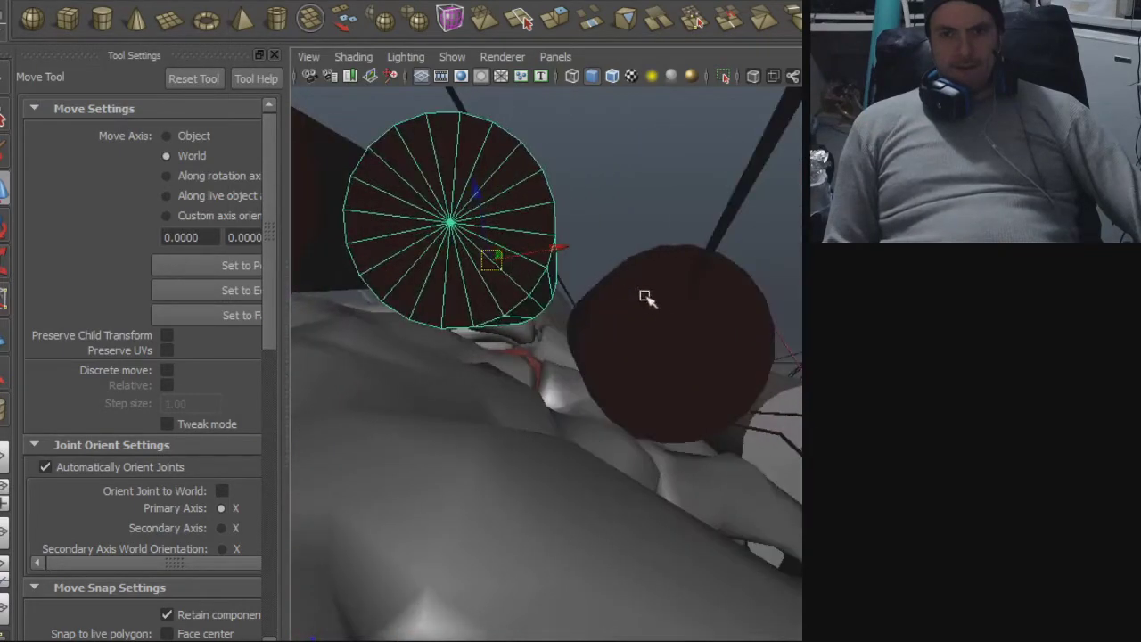
{"action": "left_click", "coordinate": [660, 331]}
{"action": "left_click_drag", "start_coordinate": [633, 340], "coordinate": [590, 313]}
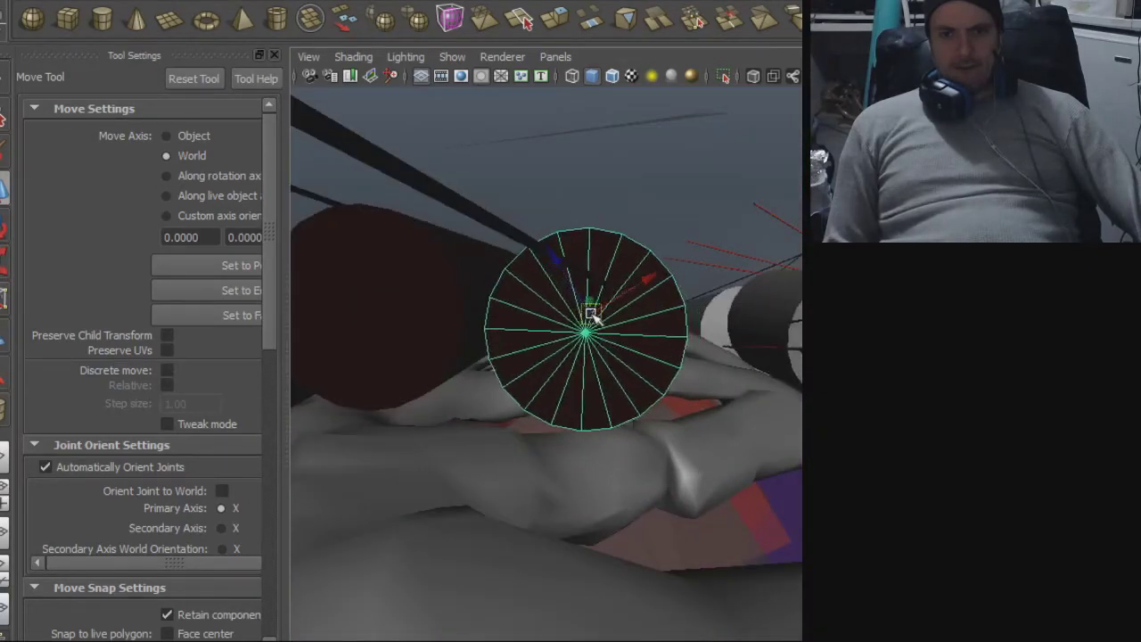
- Overwrite blah.obj with an export of the fifth cylinder and import it again as a sixth cylinder
{"action": "left_click", "coordinate": [51, 137]}
{"action": "double_click", "coordinate": [169, 198]}
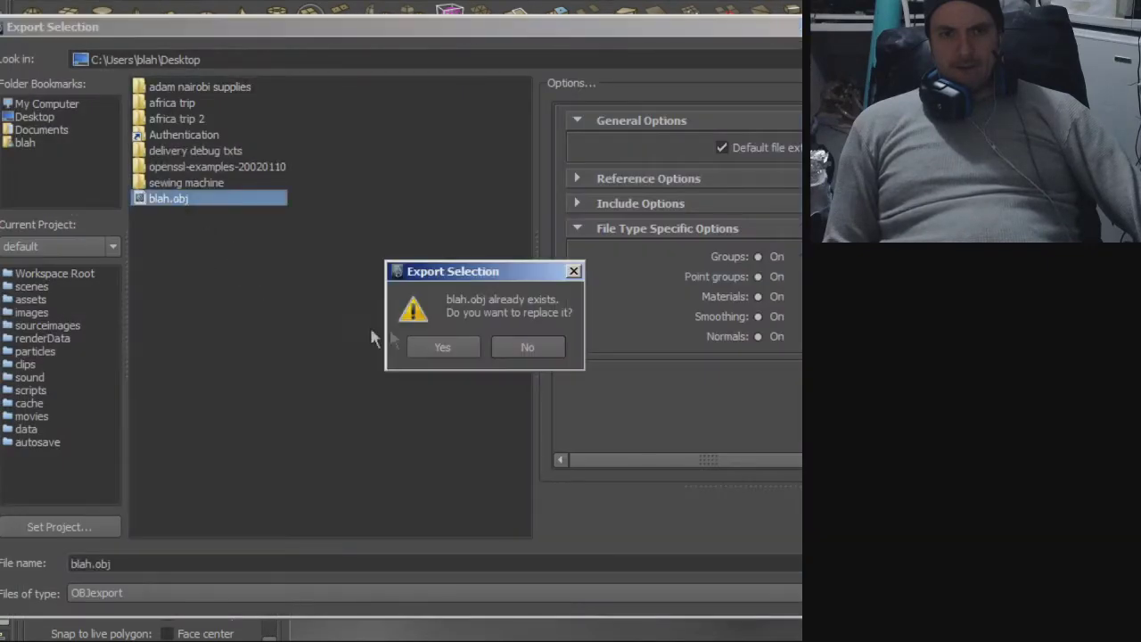
{"action": "left_click", "coordinate": [442, 347]}
{"action": "left_click", "coordinate": [8, 3]}
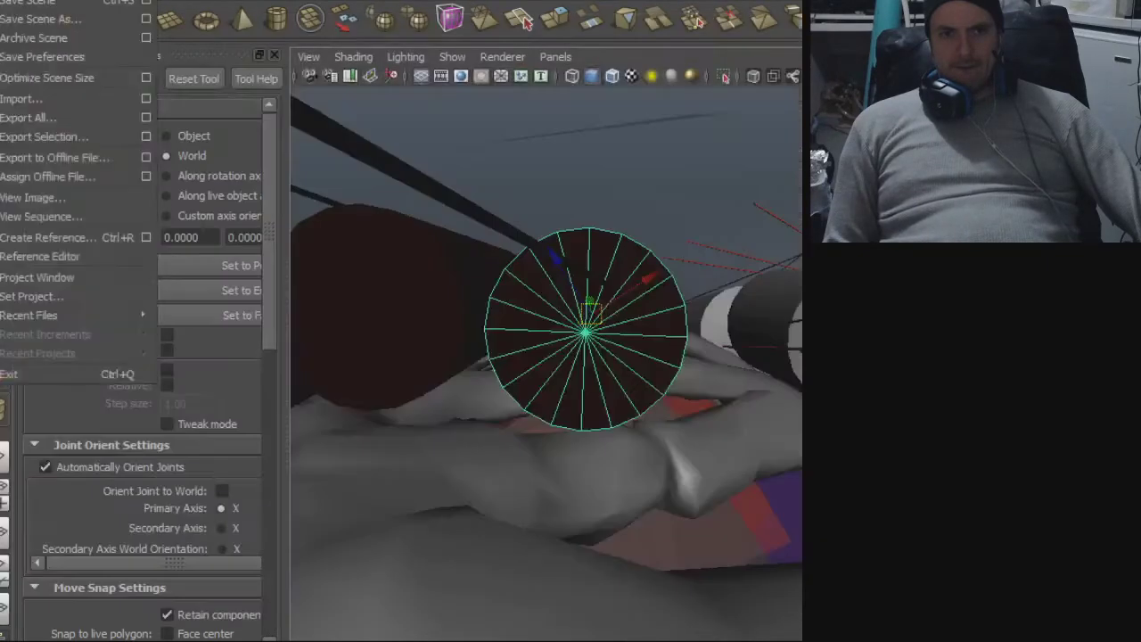
{"action": "left_click", "coordinate": [19, 98]}
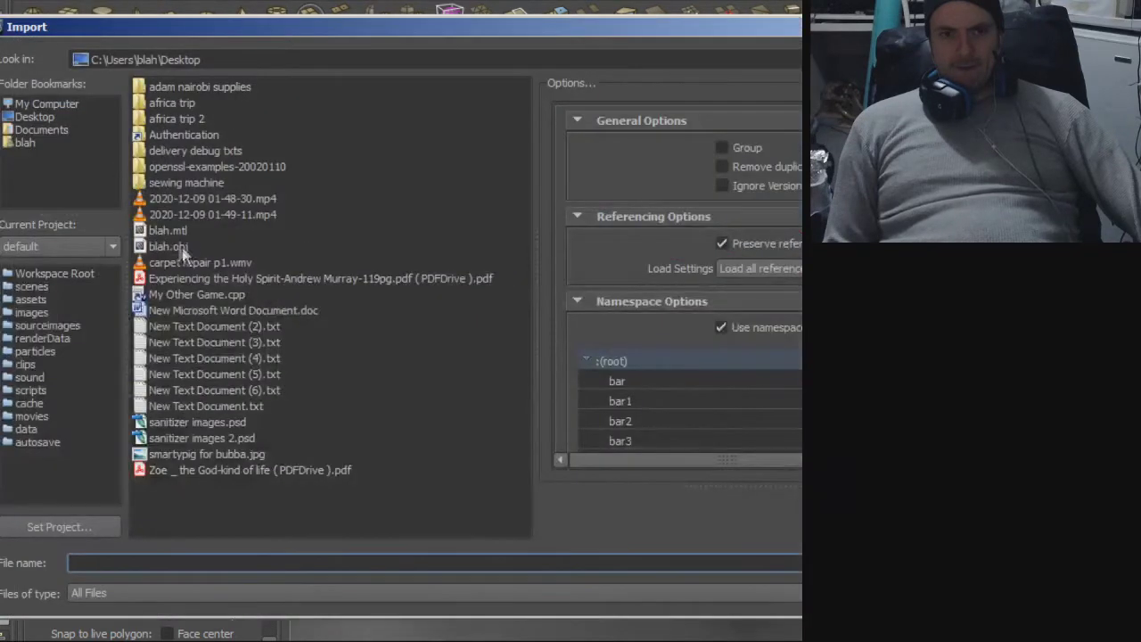
{"action": "double_click", "coordinate": [181, 247]}
- Move the sixth cylinder outward to stand next to the fifth at the end of the row
{"action": "left_click", "coordinate": [596, 369]}
{"action": "left_click_drag", "start_coordinate": [596, 314], "coordinate": [726, 328]}
{"action": "middle_click_drag", "start_coordinate": [725, 328], "coordinate": [623, 316], "text": "alt"}
{"action": "left_click_drag", "start_coordinate": [623, 317], "coordinate": [647, 376], "text": "alt"}
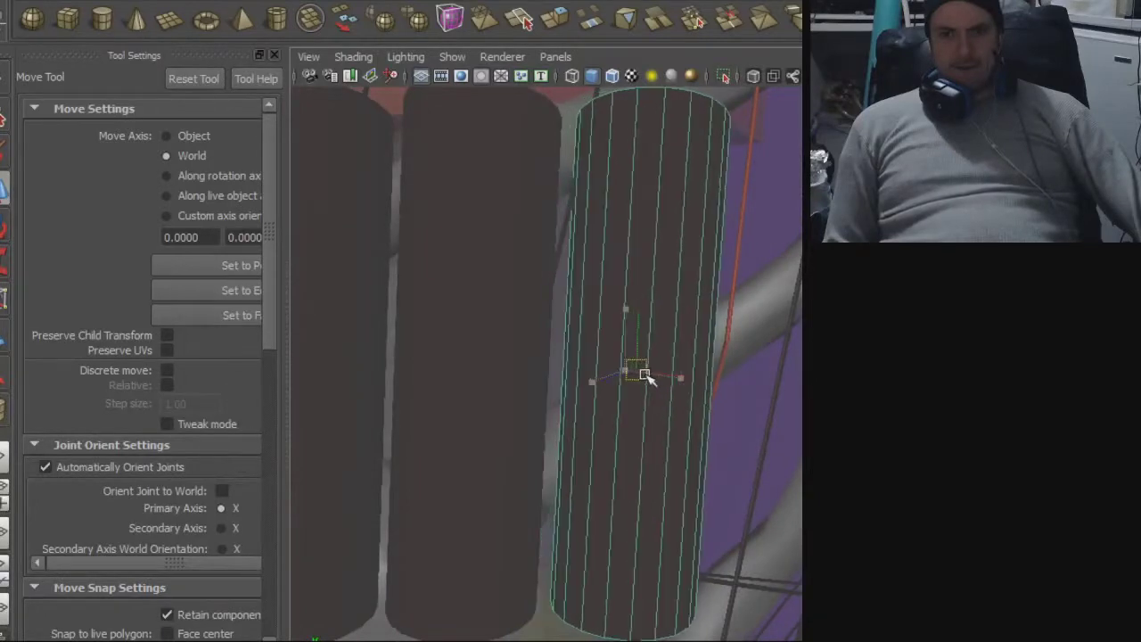
{"action": "right_click_drag", "start_coordinate": [688, 381], "coordinate": [637, 364], "text": "alt"}
{"action": "middle_click_drag", "start_coordinate": [637, 359], "coordinate": [568, 334], "text": "alt"}
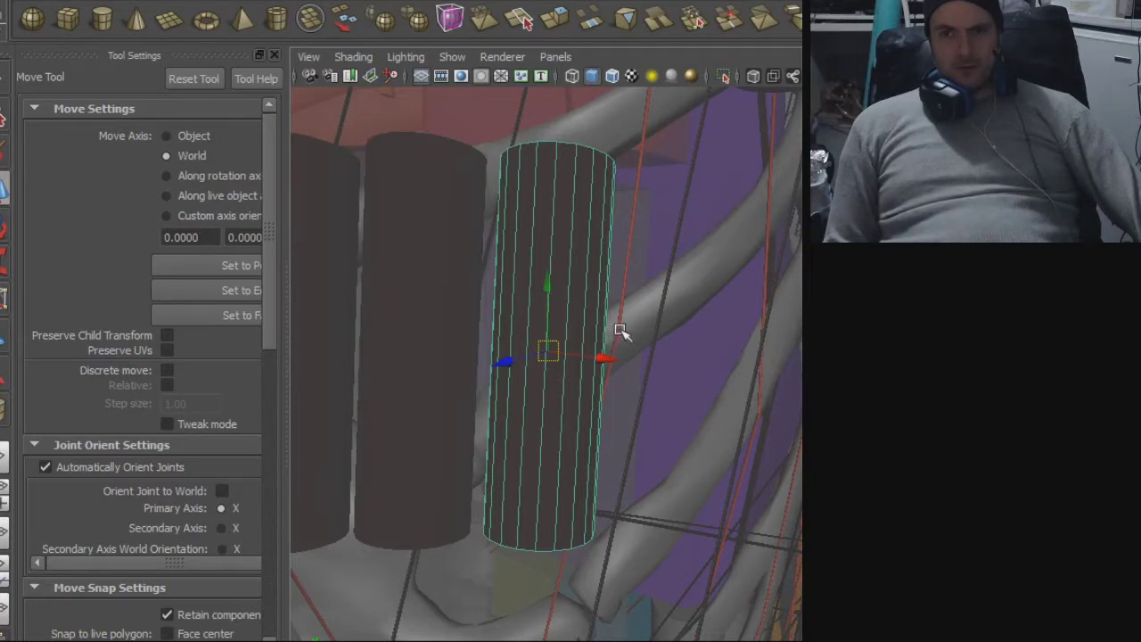
- Fine-tune the sixth cylinder's position so it sits close to the fifth and just in front of the ribs
{"action": "left_click_drag", "start_coordinate": [675, 333], "coordinate": [700, 400], "text": "alt"}
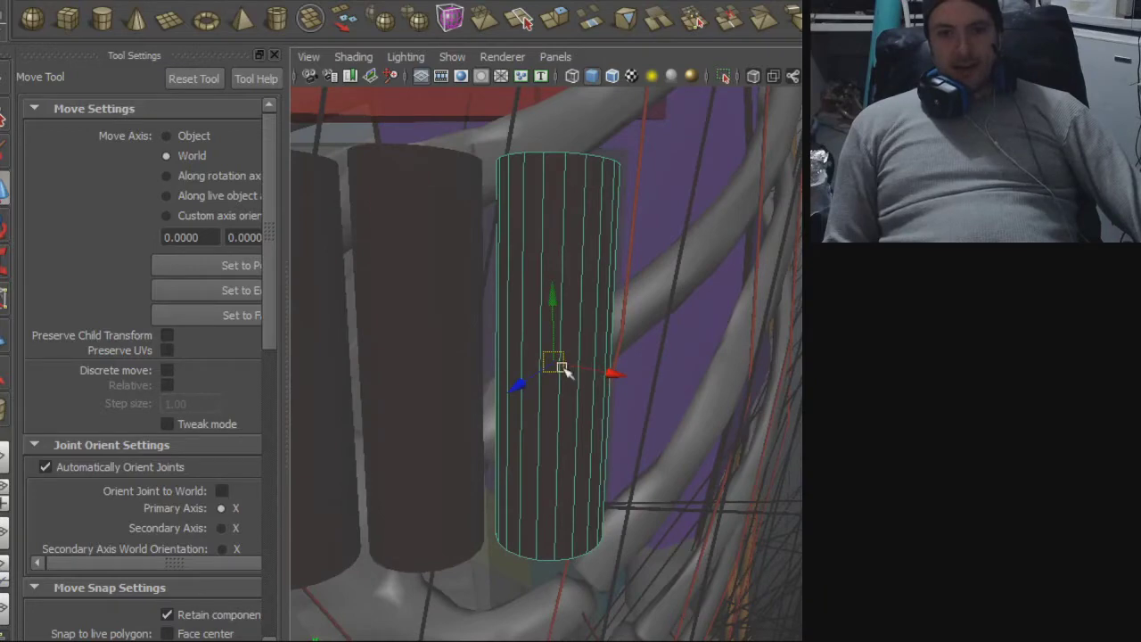
{"action": "left_click_drag", "start_coordinate": [554, 363], "coordinate": [550, 364]}
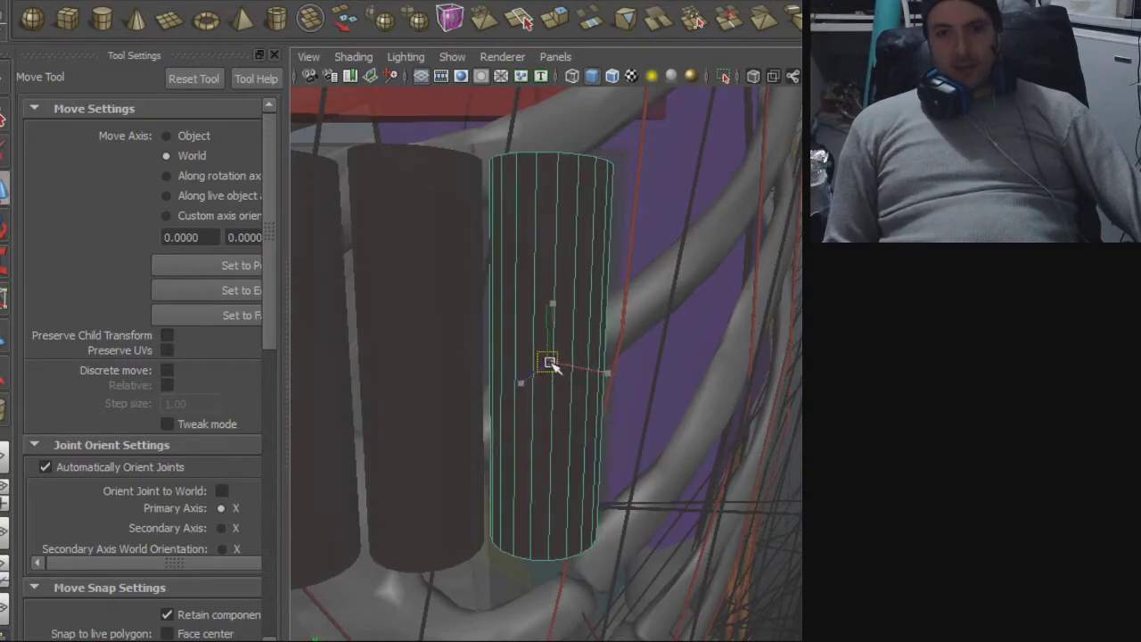
{"action": "left_click_drag", "start_coordinate": [700, 375], "coordinate": [670, 467], "text": "alt"}
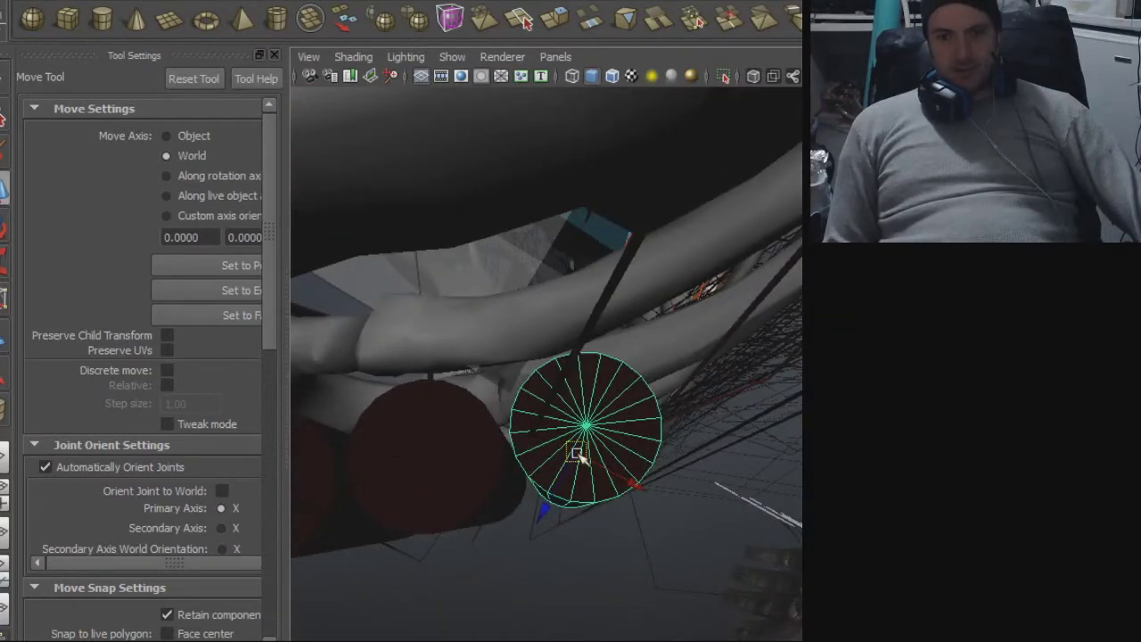
{"action": "left_click_drag", "start_coordinate": [580, 457], "coordinate": [344, 344], "text": "alt"}
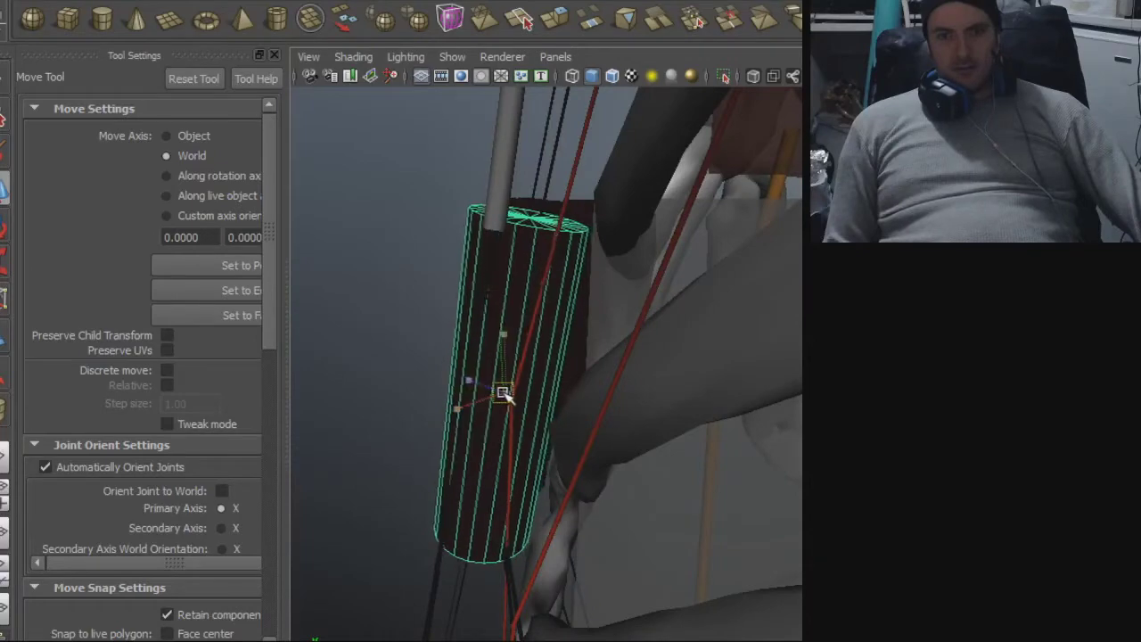
{"action": "left_click_drag", "start_coordinate": [500, 389], "coordinate": [757, 357], "text": "alt"}
- Examine from the side, below and front how the row of six cylinders fits between the ribs and the skin
{"action": "left_click_drag", "start_coordinate": [673, 351], "coordinate": [553, 278], "text": "alt"}
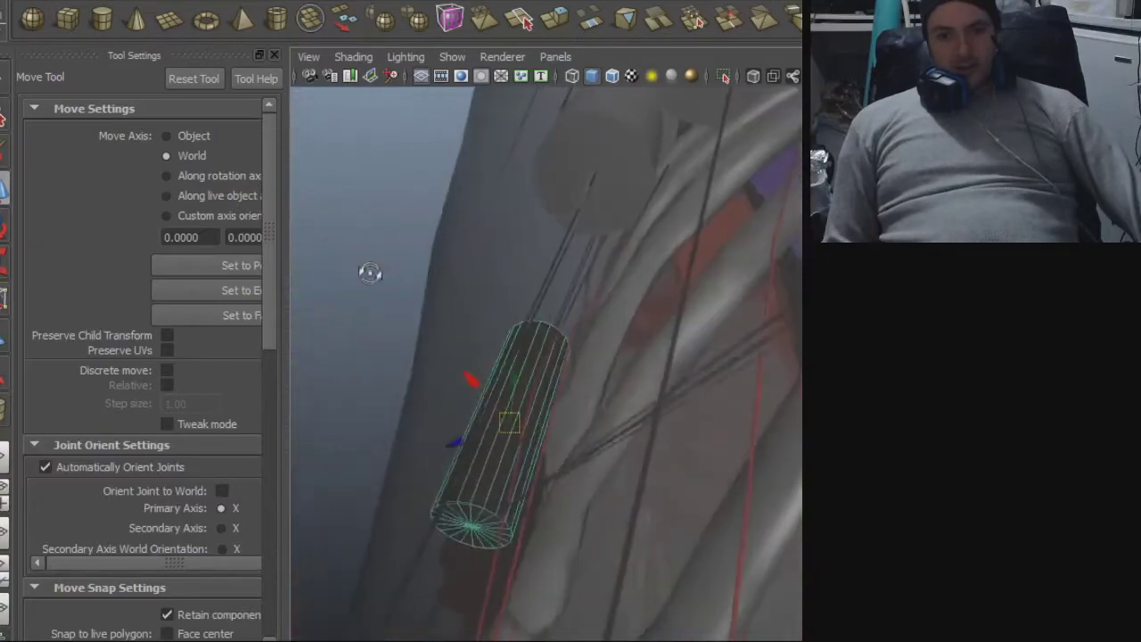
{"action": "left_click_drag", "start_coordinate": [557, 323], "coordinate": [615, 176], "text": "alt"}
{"action": "left_click_drag", "start_coordinate": [420, 253], "coordinate": [398, 300], "text": "alt"}
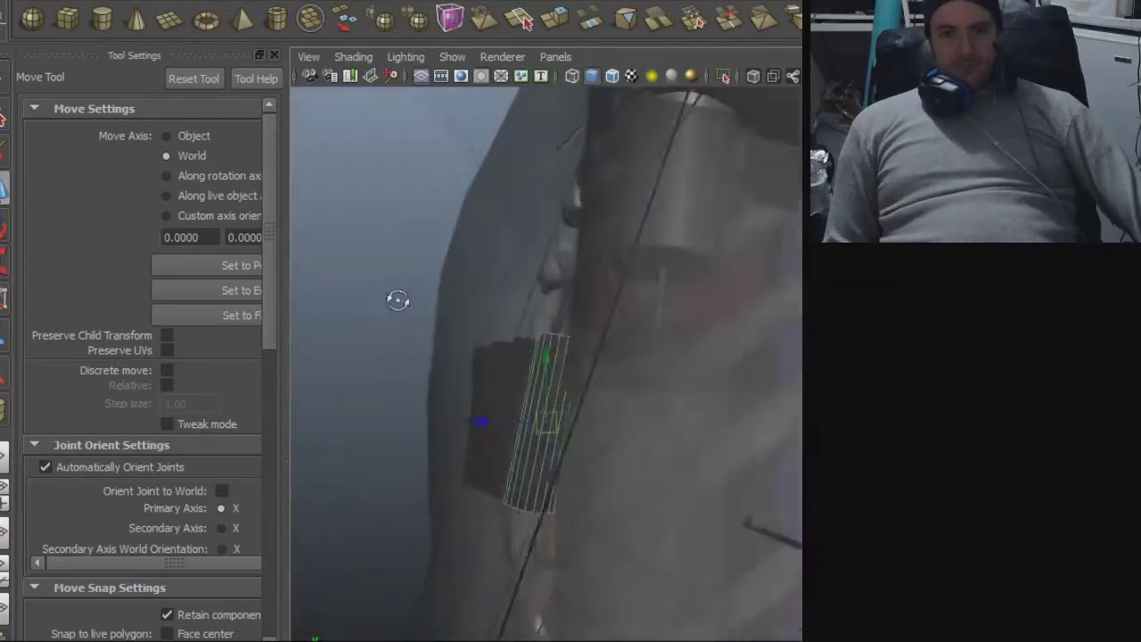
{"action": "left_click_drag", "start_coordinate": [322, 454], "coordinate": [668, 223], "text": "alt"}
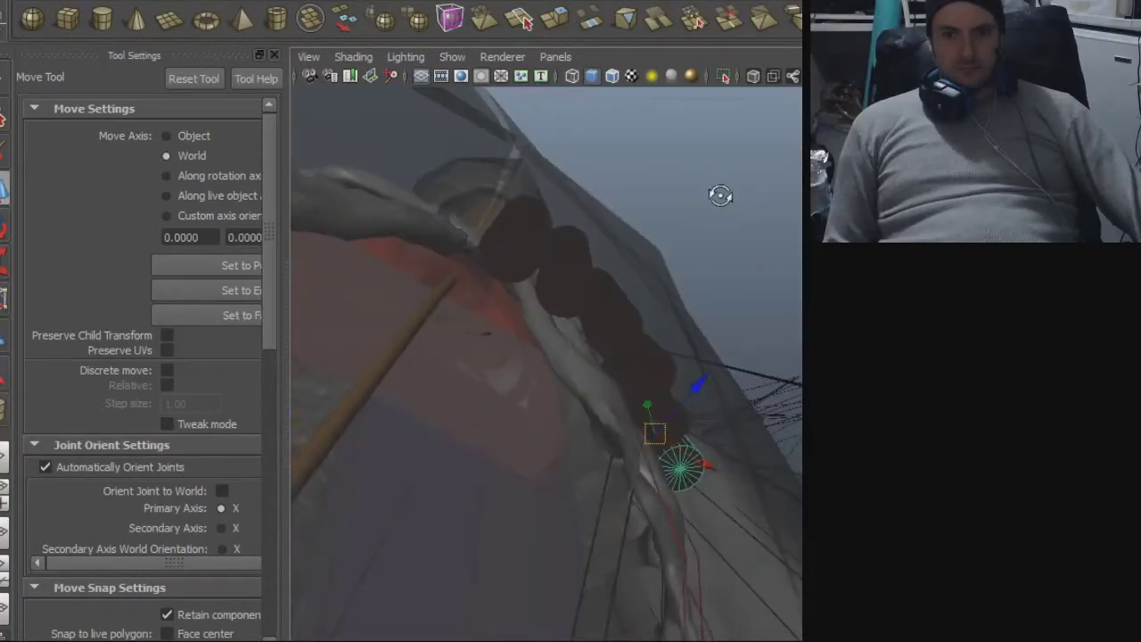
{"action": "left_click_drag", "start_coordinate": [703, 206], "coordinate": [522, 281], "text": "alt"}
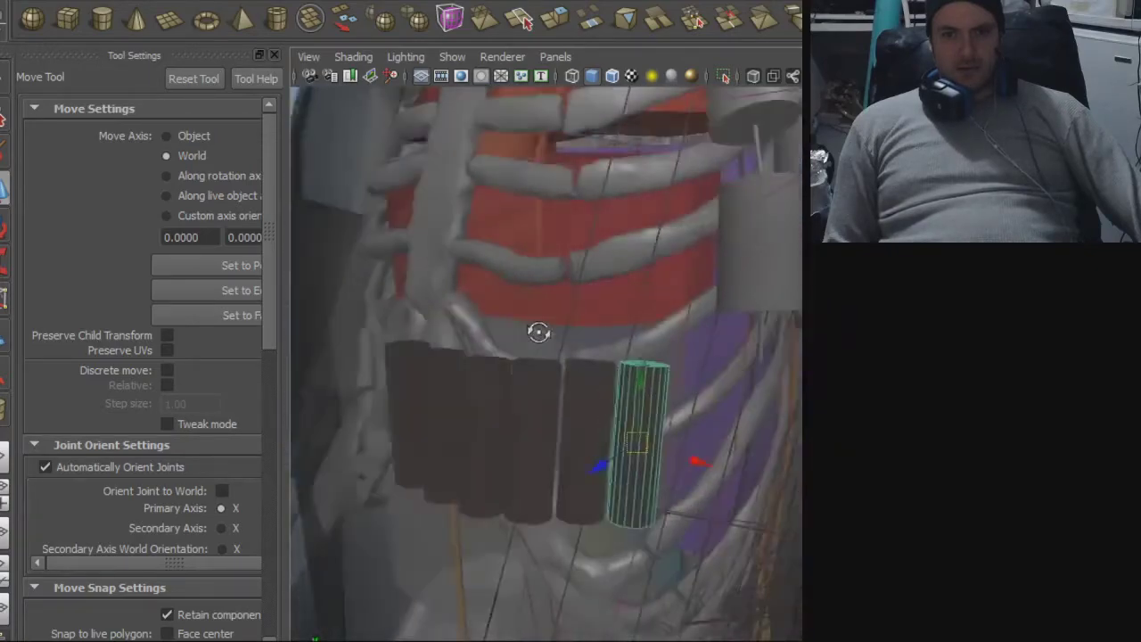
{"action": "left_click_drag", "start_coordinate": [554, 337], "coordinate": [427, 178], "text": "alt"}
{"action": "left_click_drag", "start_coordinate": [373, 145], "coordinate": [554, 254], "text": "alt"}
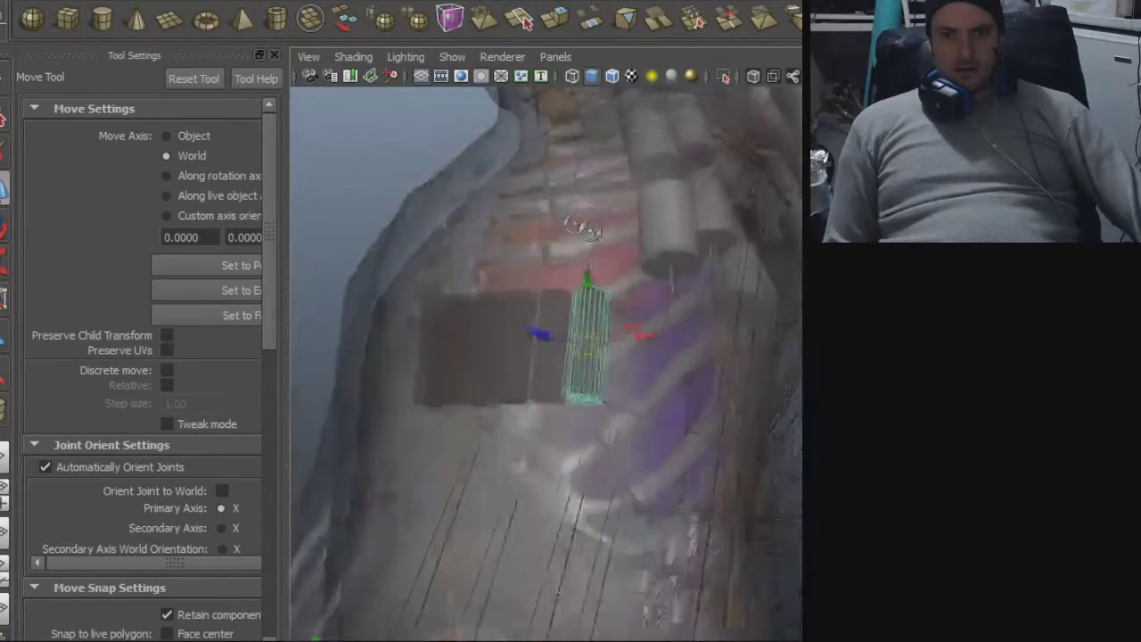
{"action": "left_click_drag", "start_coordinate": [577, 240], "coordinate": [678, 324], "text": "alt"}
{"action": "right_click_drag", "start_coordinate": [705, 336], "coordinate": [542, 326], "text": "alt"}
{"action": "left_click_drag", "start_coordinate": [542, 326], "coordinate": [390, 238], "text": "alt"}
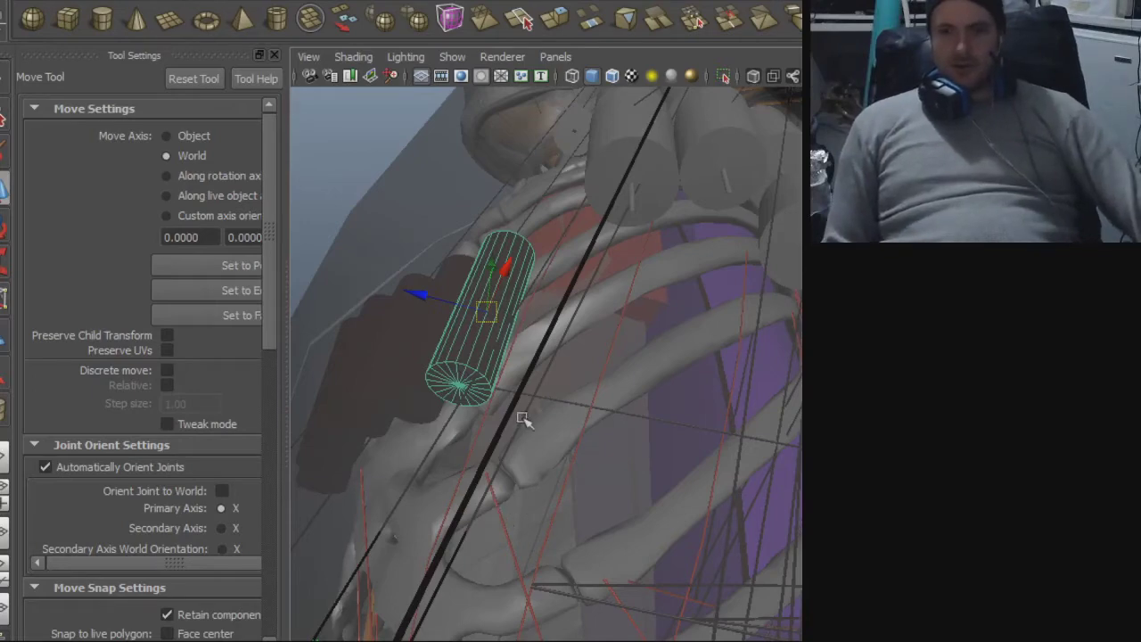
- Check the outermost cylinder's spacing to its neighbour, the ribs and the larger chest cylinders, then inspect the pelvis area
{"action": "left_click_drag", "start_coordinate": [533, 438], "coordinate": [635, 487], "text": "alt"}
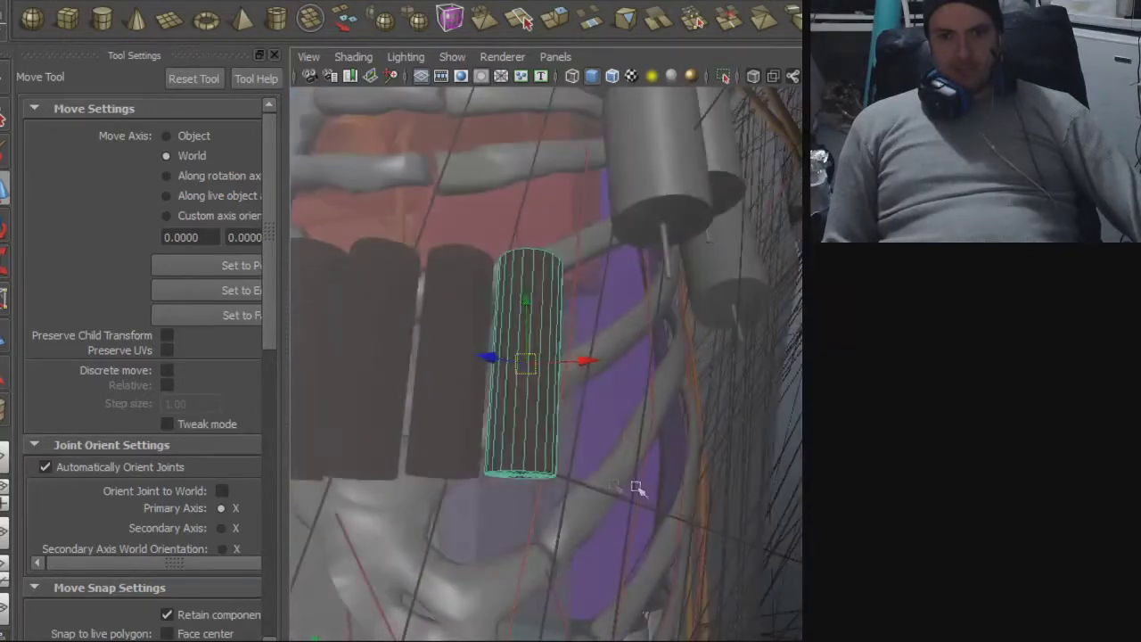
{"action": "left_click_drag", "start_coordinate": [597, 548], "coordinate": [593, 579], "text": "alt"}
{"action": "right_click_drag", "start_coordinate": [593, 580], "coordinate": [560, 281], "text": "alt"}
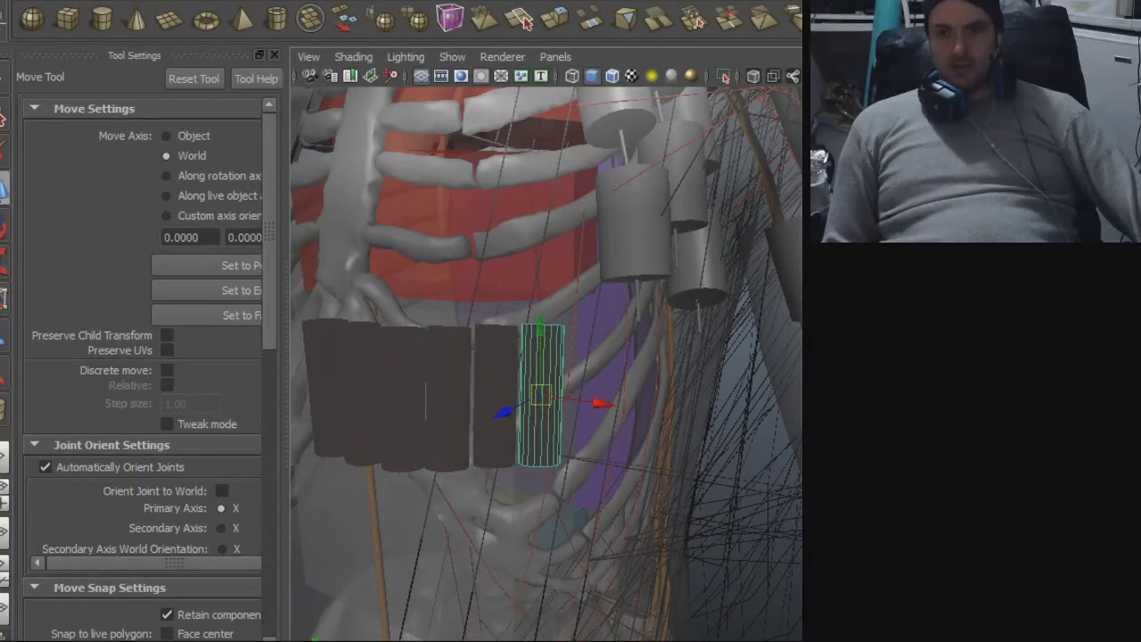
{"action": "left_click_drag", "start_coordinate": [581, 491], "coordinate": [489, 319], "text": "alt"}
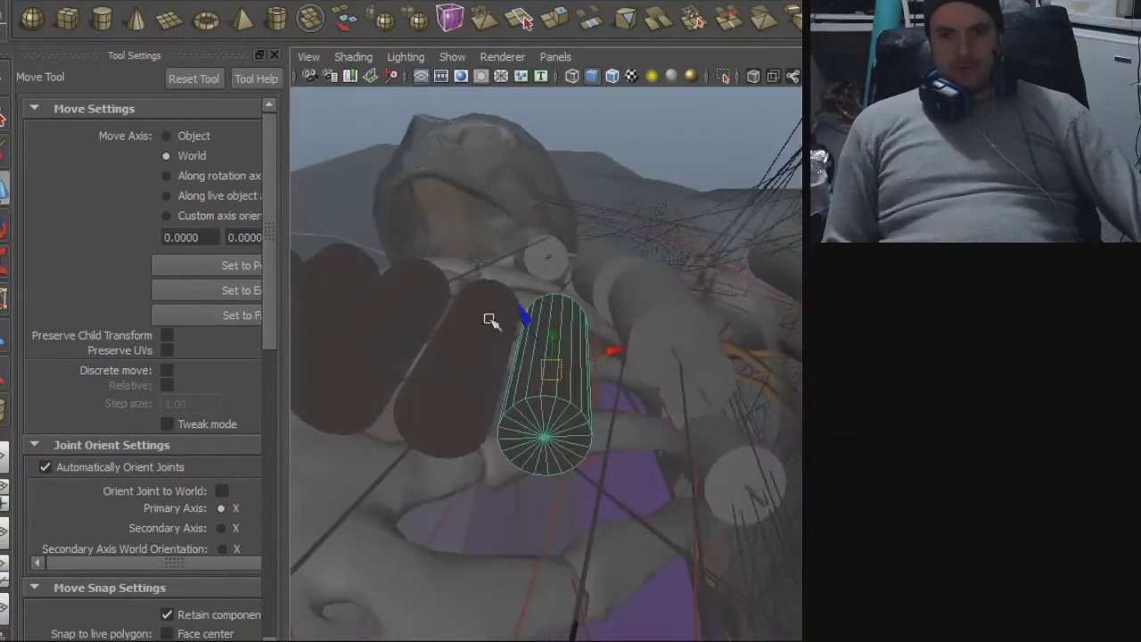
{"action": "left_click_drag", "start_coordinate": [682, 471], "coordinate": [544, 363], "text": "alt"}
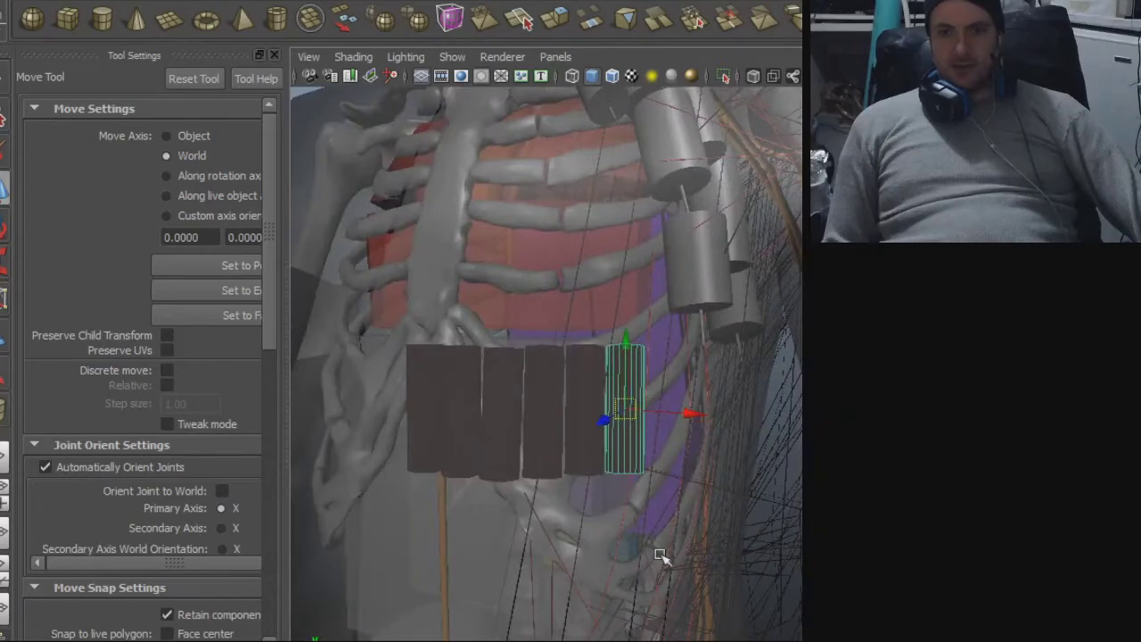
{"action": "left_click_drag", "start_coordinate": [649, 563], "coordinate": [777, 503], "text": "alt"}
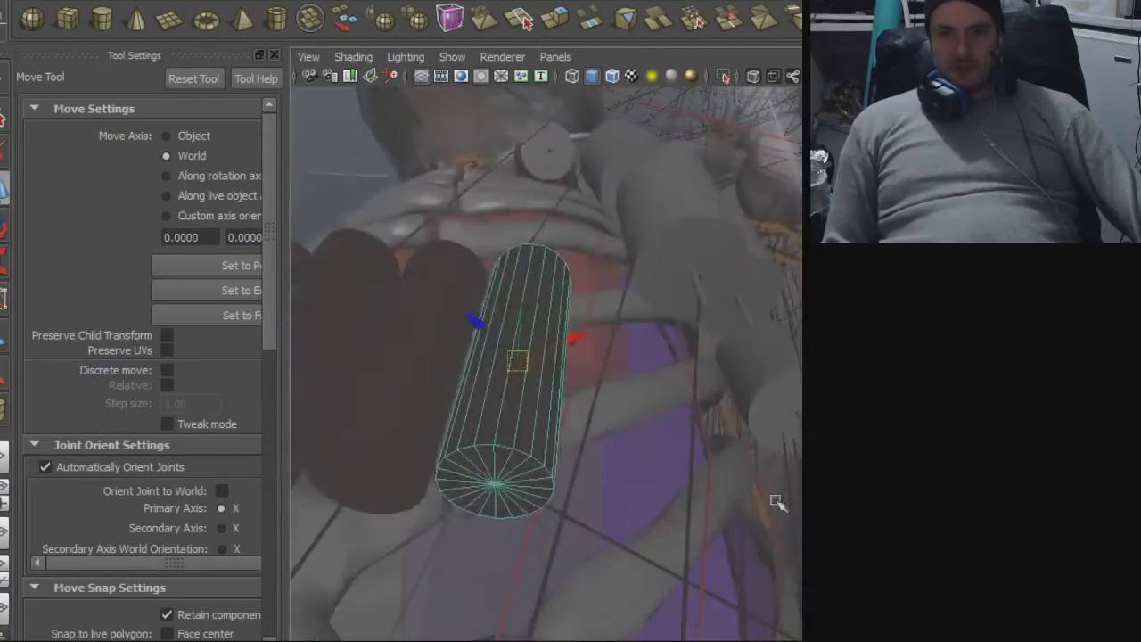
{"action": "left_click_drag", "start_coordinate": [580, 487], "coordinate": [621, 515], "text": "alt"}
{"action": "left_click_drag", "start_coordinate": [615, 509], "coordinate": [625, 469], "text": "alt"}
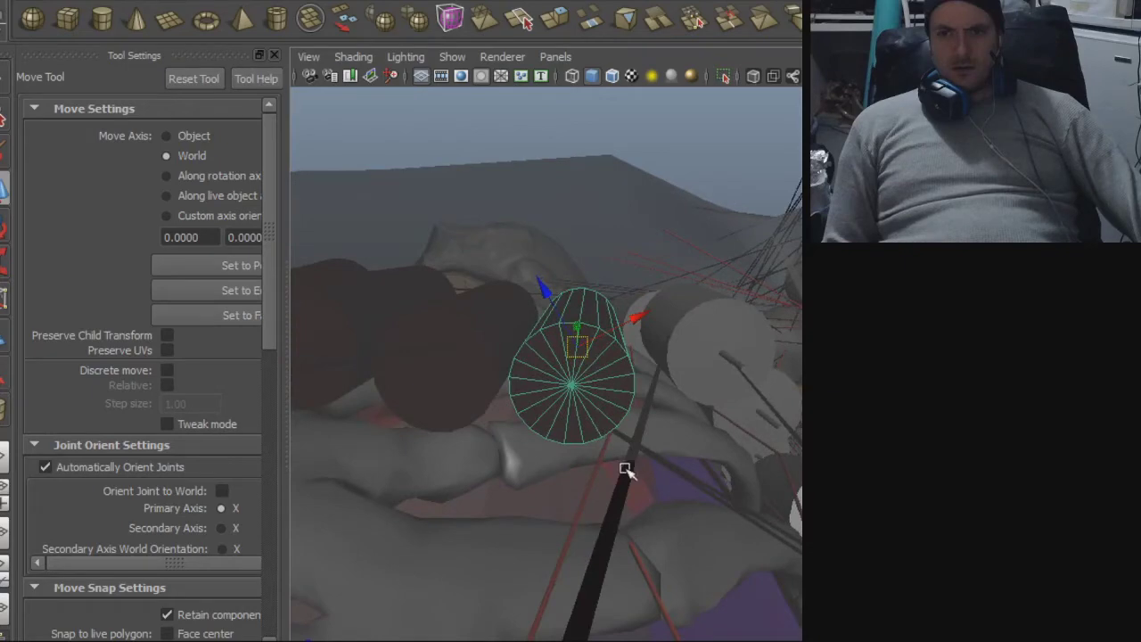
{"action": "left_click_drag", "start_coordinate": [614, 334], "coordinate": [650, 505], "text": "alt"}
{"action": "right_click_drag", "start_coordinate": [650, 505], "coordinate": [393, 467], "text": "alt"}
{"action": "middle_click_drag", "start_coordinate": [524, 530], "coordinate": [664, 191], "text": "alt"}
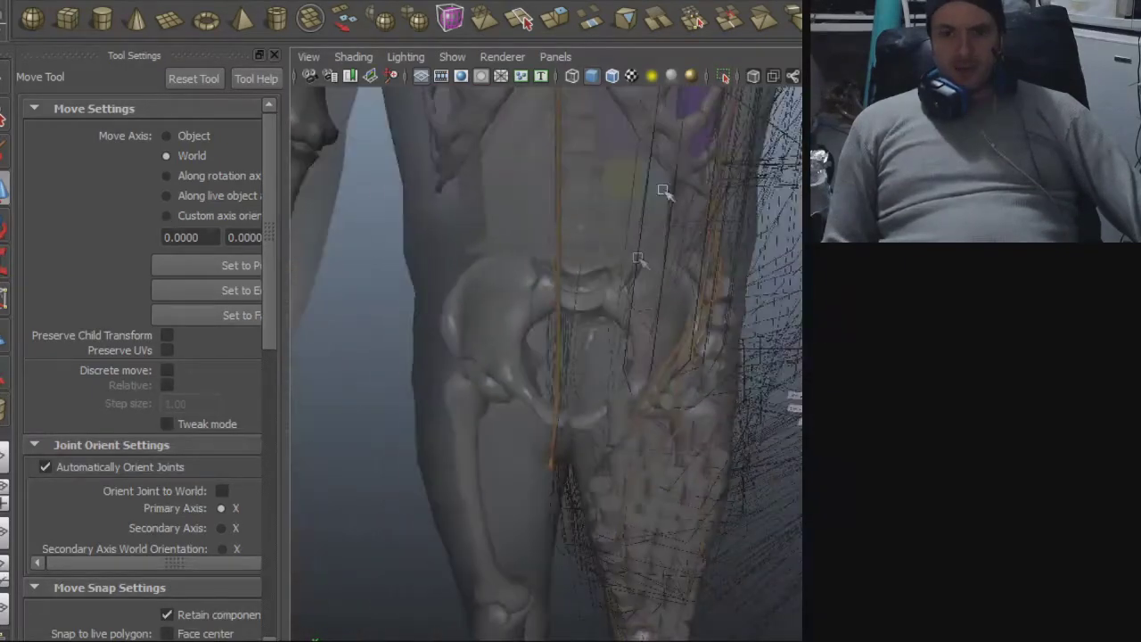
- Inspect the pelvis area and the end of the nearby green tube, and view the cylinder row within the whole figure
{"action": "left_click_drag", "start_coordinate": [601, 479], "coordinate": [530, 616], "text": "alt"}
{"action": "middle_click_drag", "start_coordinate": [530, 616], "coordinate": [616, 247], "text": "alt"}
{"action": "right_click_drag", "start_coordinate": [616, 247], "coordinate": [788, 344], "text": "alt"}
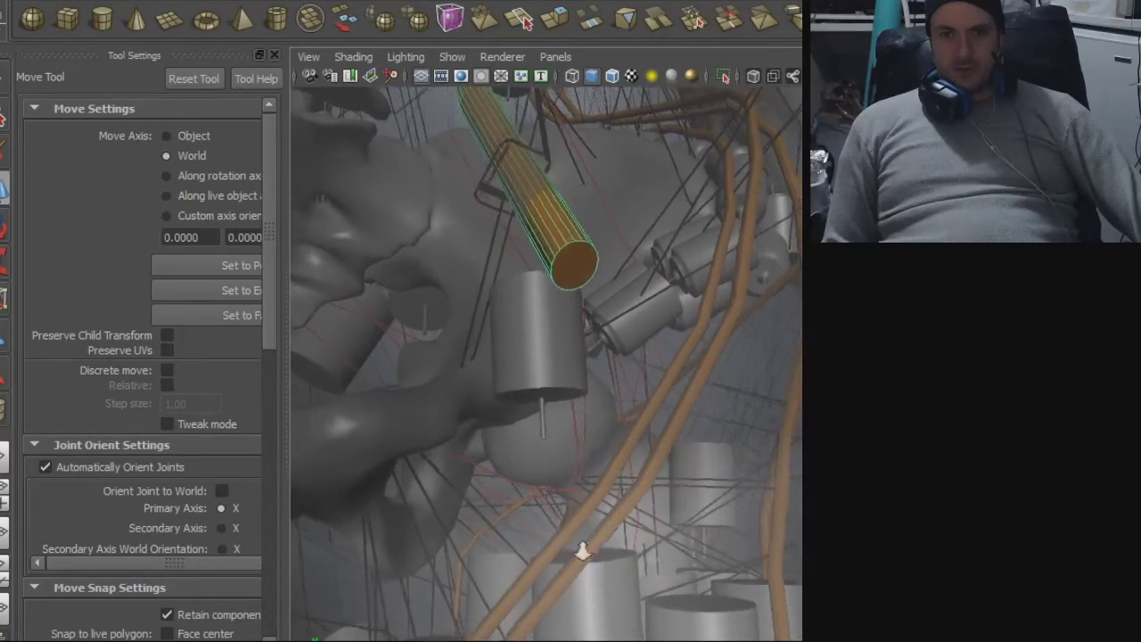
{"action": "left_click_drag", "start_coordinate": [529, 472], "coordinate": [660, 496], "text": "alt"}
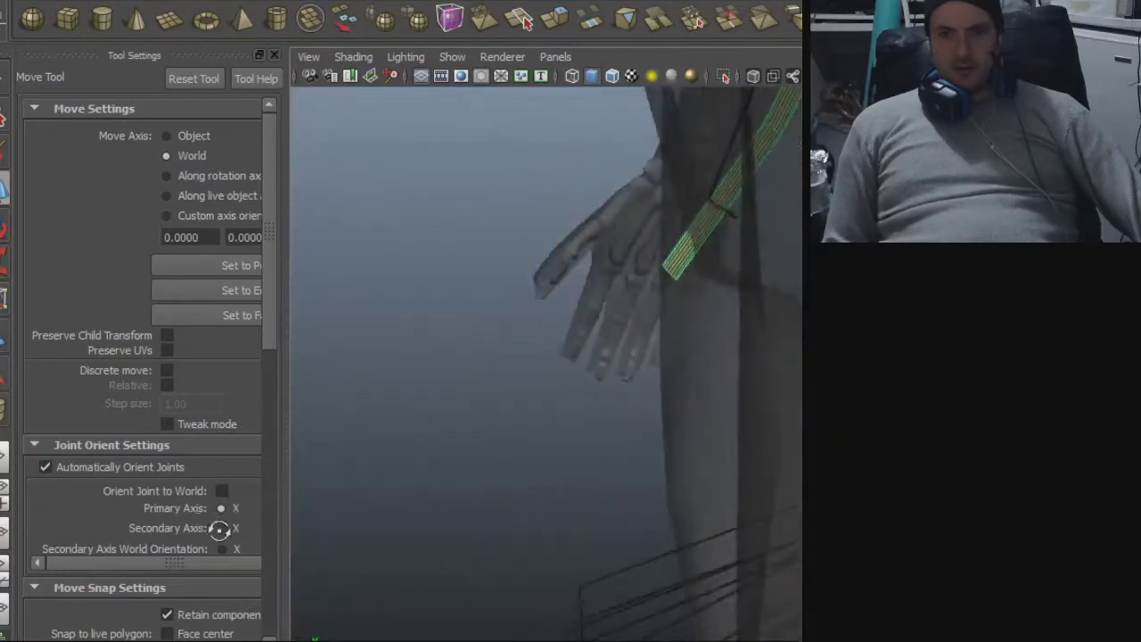
{"action": "left_click_drag", "start_coordinate": [229, 594], "coordinate": [375, 504], "text": "alt"}
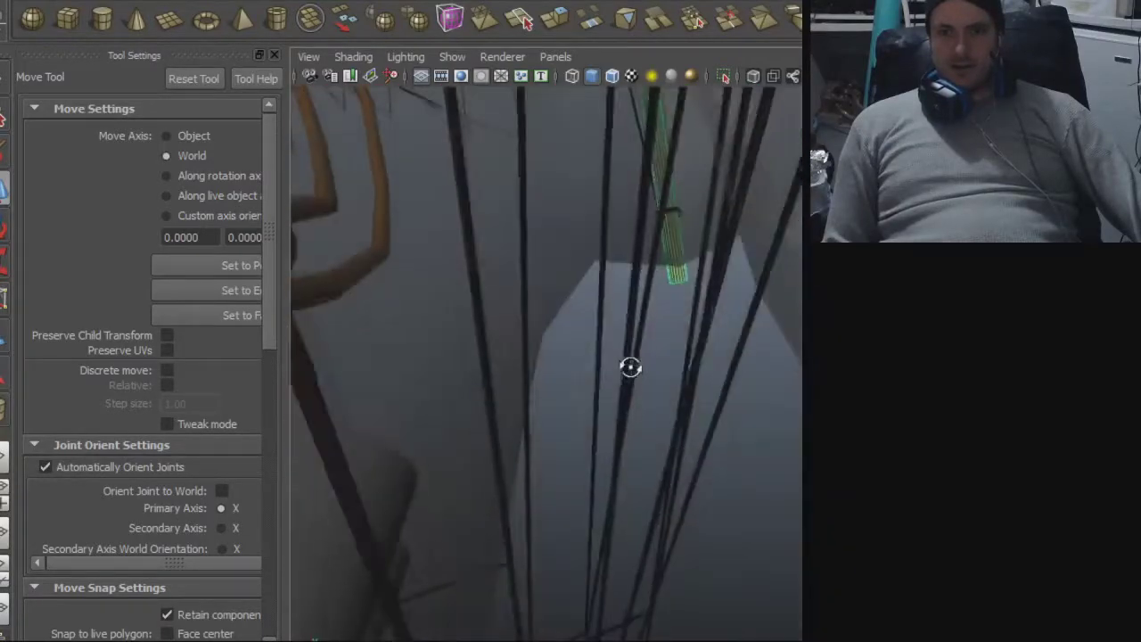
{"action": "left_click_drag", "start_coordinate": [630, 367], "coordinate": [628, 325], "text": "alt"}
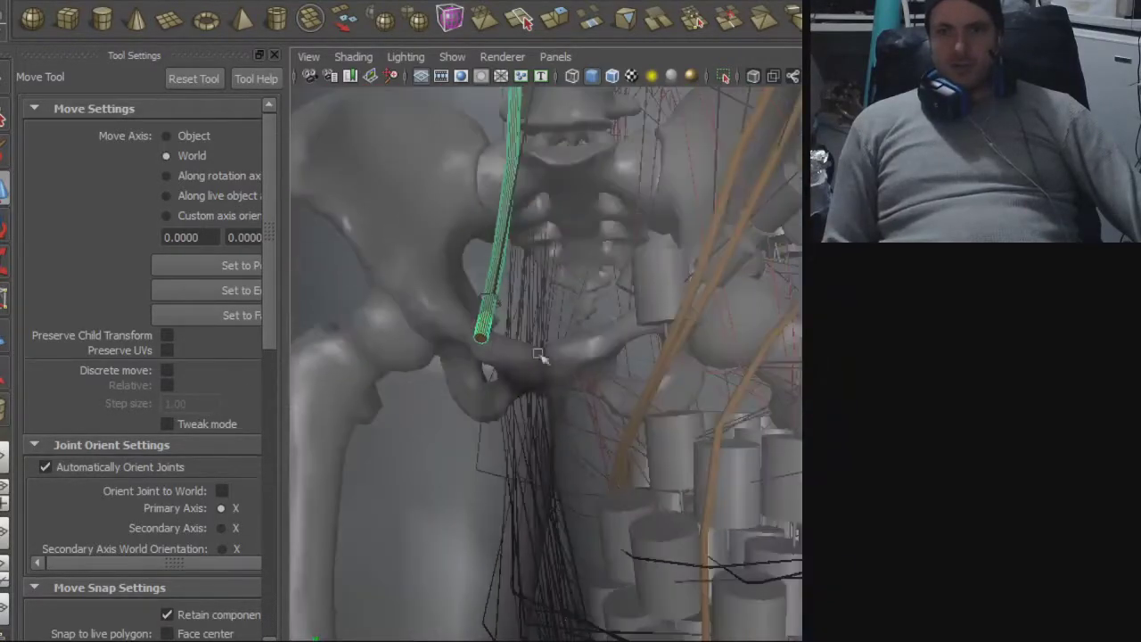
{"action": "middle_click_drag", "start_coordinate": [576, 443], "coordinate": [575, 544], "text": "alt"}
{"action": "middle_click_drag", "start_coordinate": [584, 339], "coordinate": [585, 621], "text": "alt"}
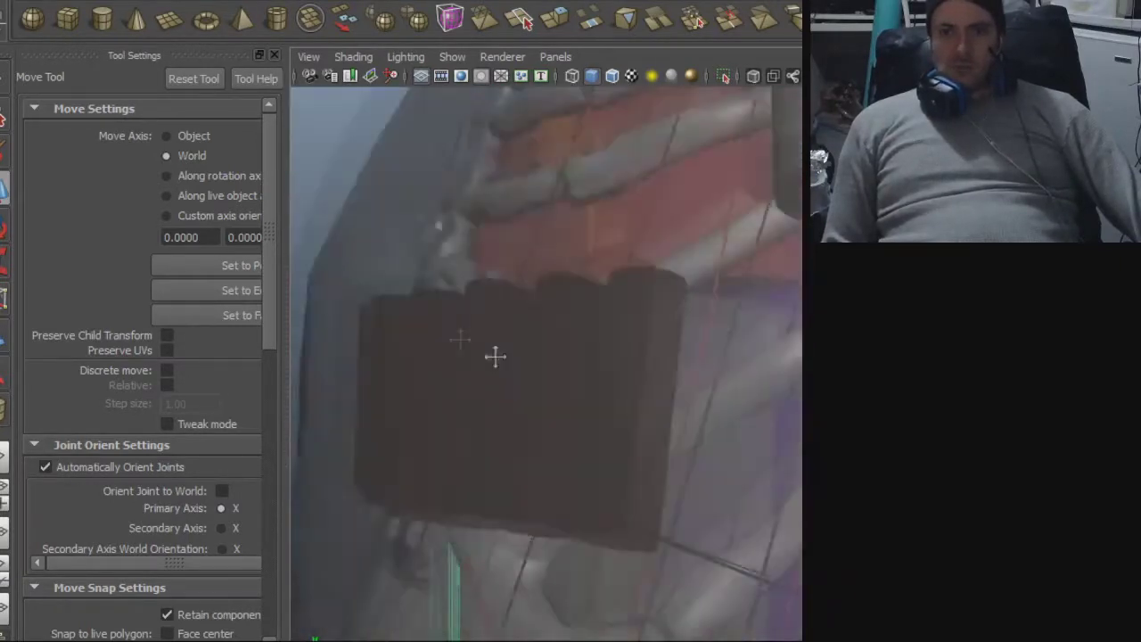
{"action": "left_click_drag", "start_coordinate": [472, 354], "coordinate": [507, 297], "text": "alt"}
{"action": "middle_click_drag", "start_coordinate": [507, 298], "coordinate": [626, 442], "text": "alt"}
{"action": "left_click_drag", "start_coordinate": [627, 443], "coordinate": [624, 415], "text": "alt"}
{"action": "right_click_drag", "start_coordinate": [624, 415], "coordinate": [223, 401], "text": "alt"}
{"action": "scroll", "coordinate": [609, 433], "scroll_direction": "up", "scroll_amount": 8}
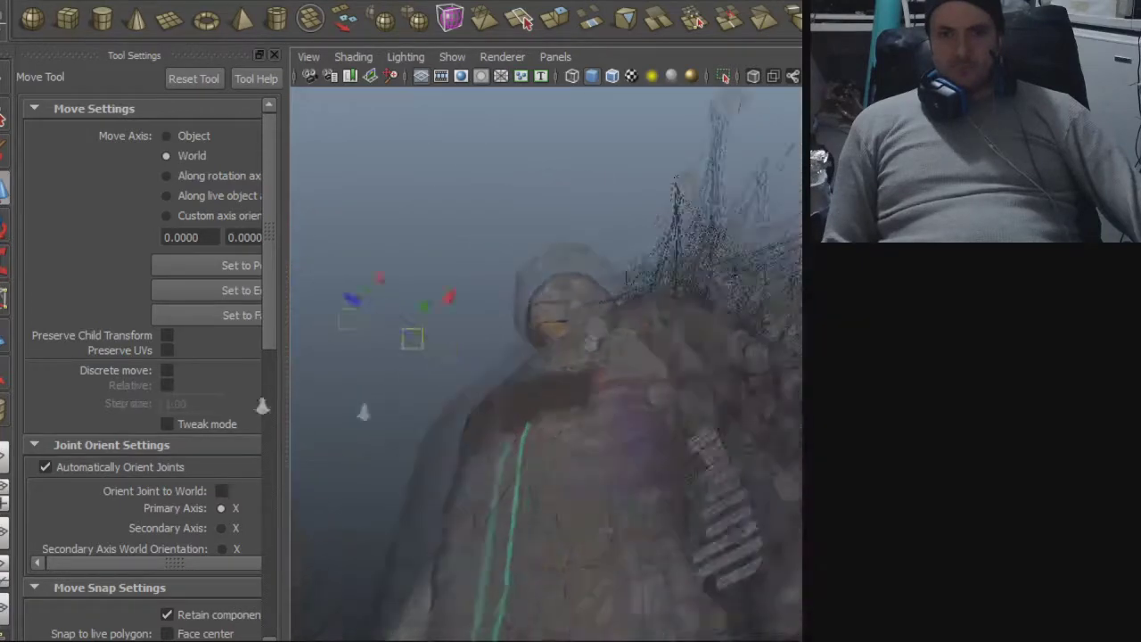
- Export the outermost, sixth cylinder of the row to the desktop as blah.obj, replacing the existing file
{"action": "middle_click_drag", "start_coordinate": [785, 437], "coordinate": [743, 377], "text": "alt"}
{"action": "left_click", "coordinate": [743, 377]}
{"action": "right_click_drag", "start_coordinate": [777, 387], "coordinate": [651, 387], "text": "alt"}
{"action": "scroll", "coordinate": [650, 389], "scroll_direction": "down", "scroll_amount": 1}
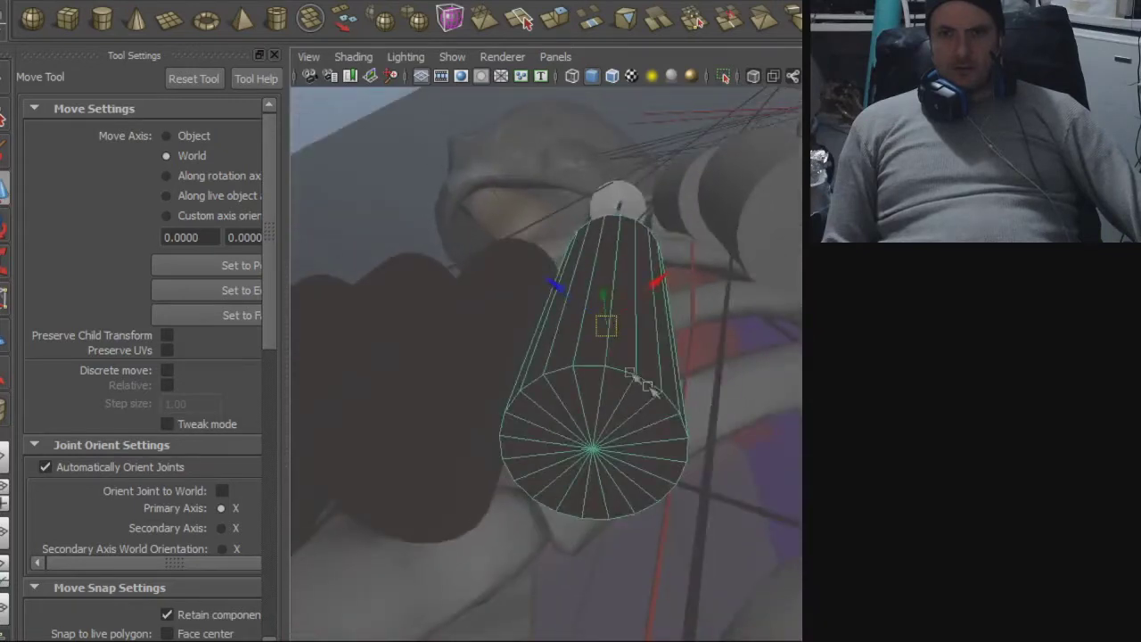
{"action": "left_click", "coordinate": [18, 1]}
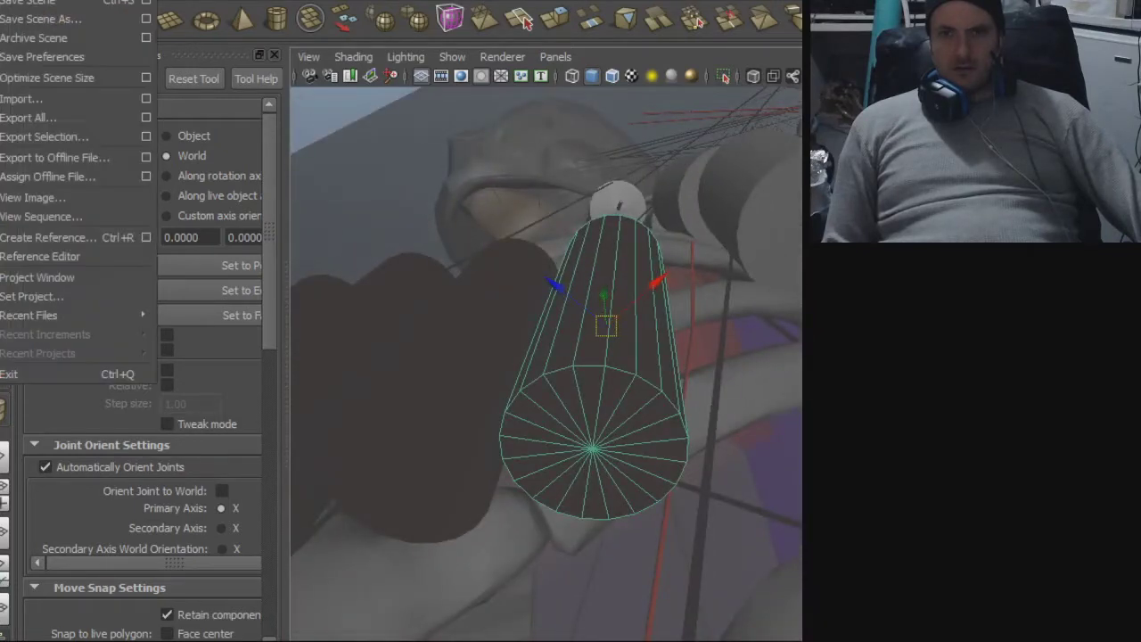
{"action": "left_click", "coordinate": [30, 132]}
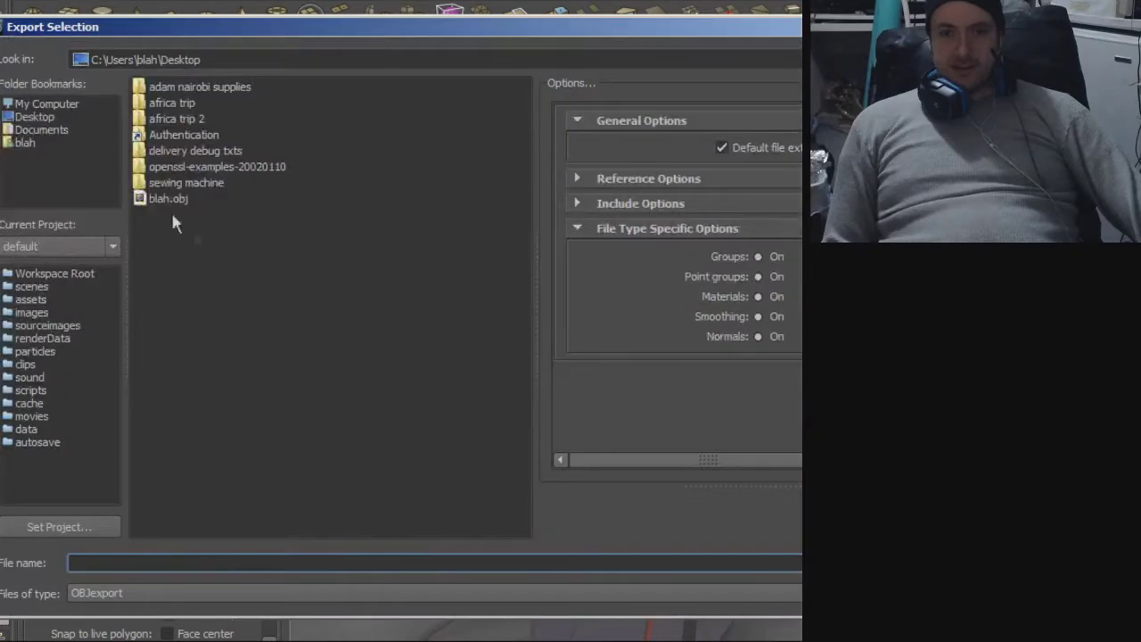
{"action": "double_click", "coordinate": [150, 200]}
{"action": "left_click", "coordinate": [446, 347]}
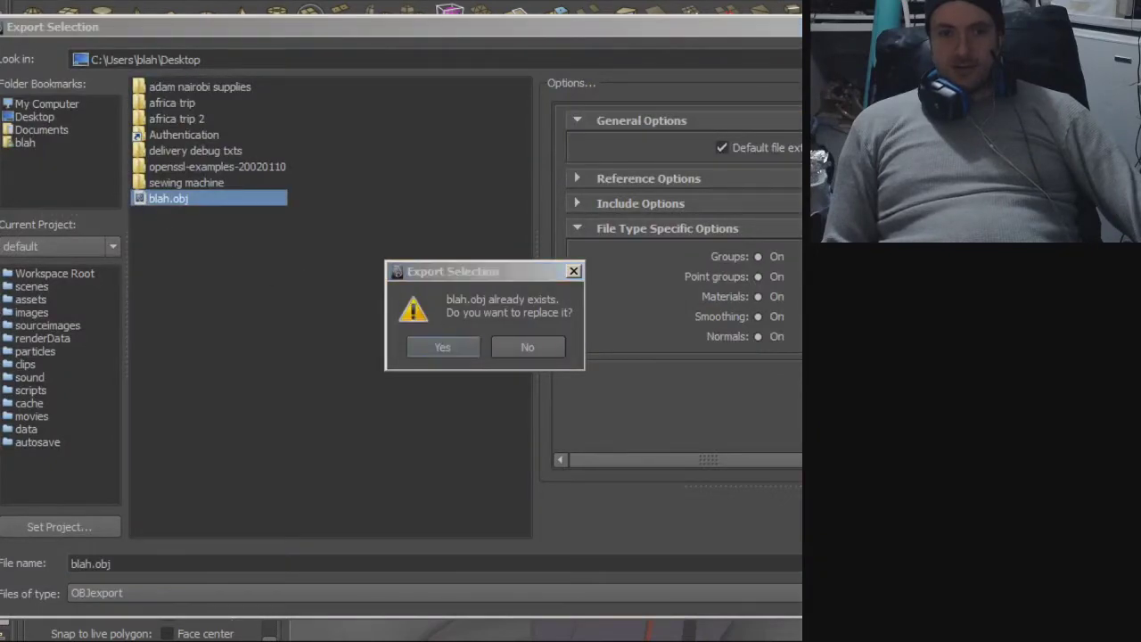
- Import blah.obj as a seventh cylinder and move it outward beside the sixth, leaving a gap between them
{"action": "left_click", "coordinate": [18, 1]}
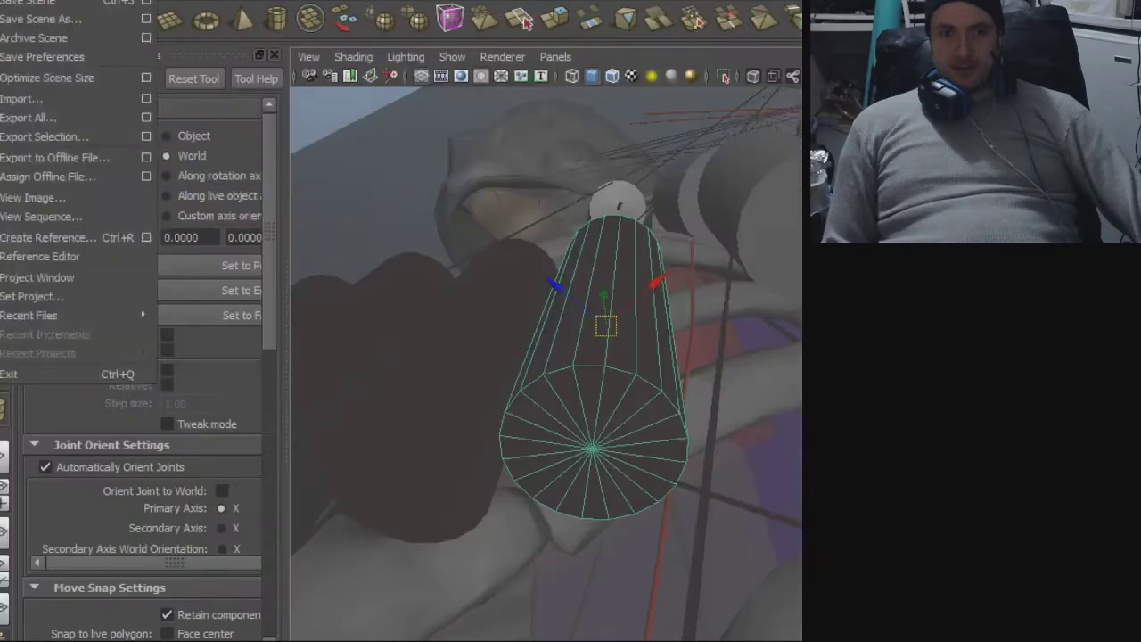
{"action": "left_click", "coordinate": [13, 99]}
{"action": "double_click", "coordinate": [172, 247]}
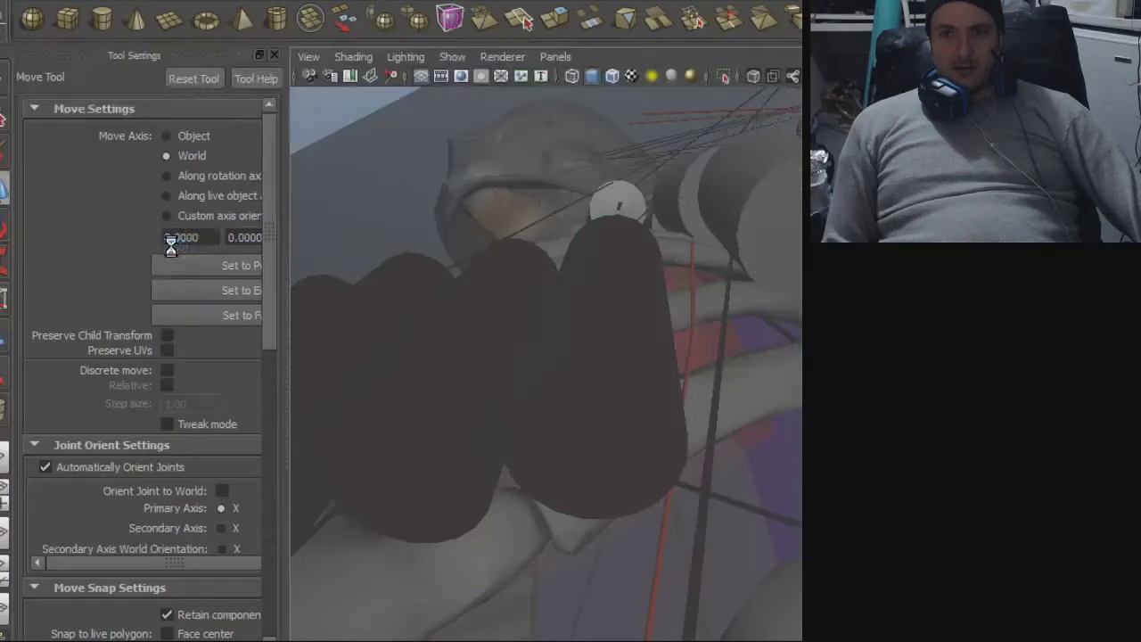
{"action": "right_click_drag", "start_coordinate": [458, 316], "coordinate": [647, 334], "text": "alt"}
{"action": "left_click_drag", "start_coordinate": [646, 334], "coordinate": [675, 459], "text": "alt"}
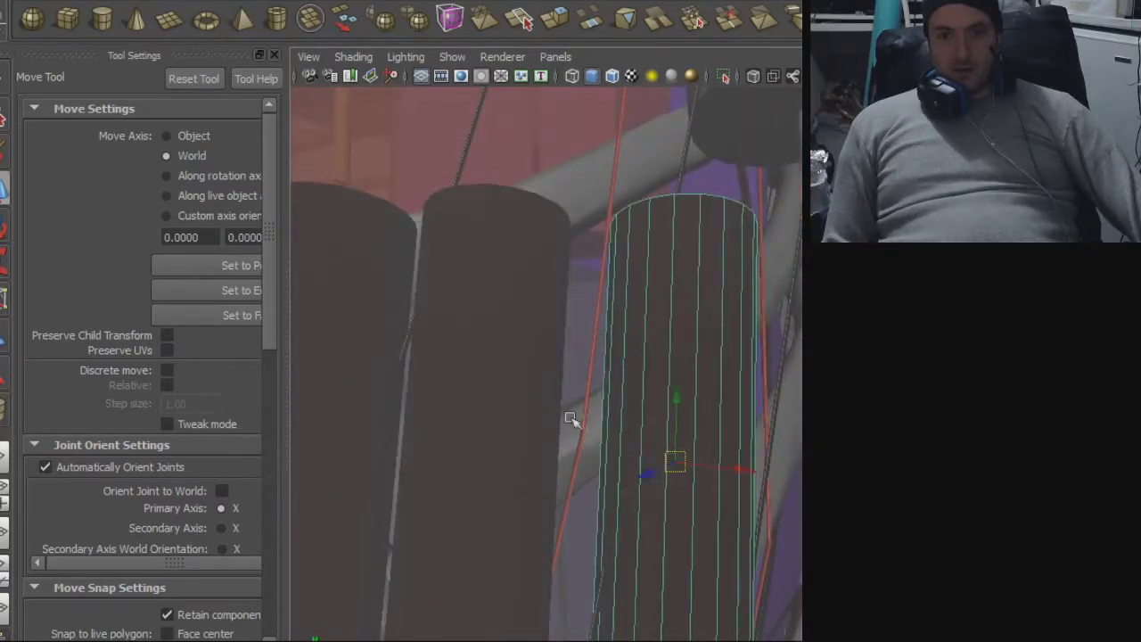
- Center the sixth cylinder's pivot and adjust the placement of the last two cylinders in front of the ribs
{"action": "right_click_drag", "start_coordinate": [457, 421], "coordinate": [383, 171], "text": "alt"}
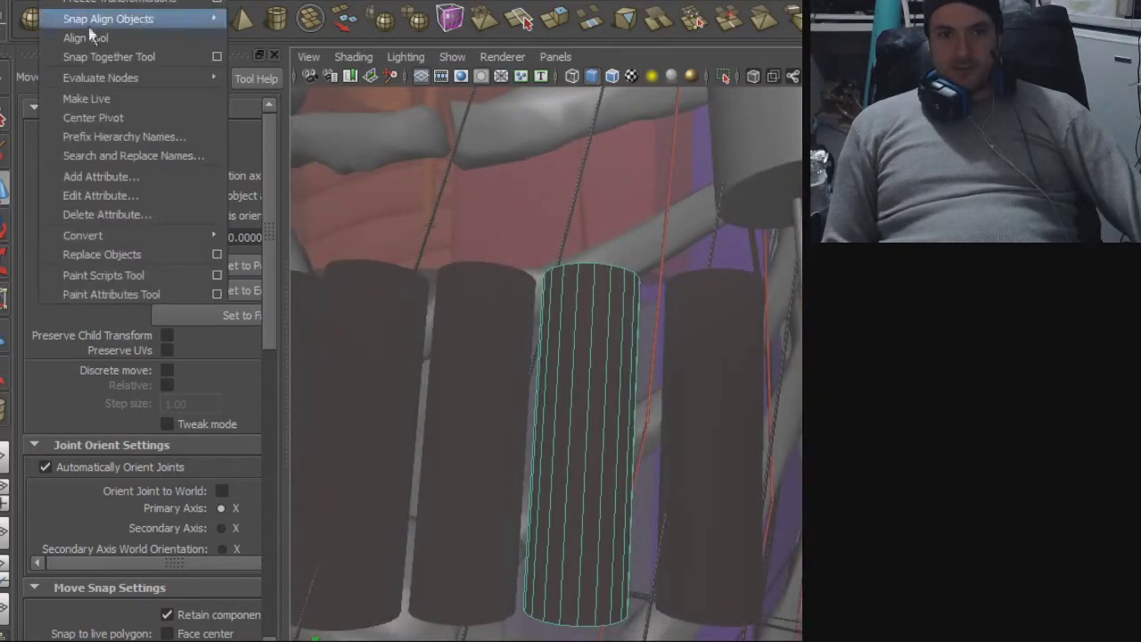
{"action": "left_click", "coordinate": [96, 113]}
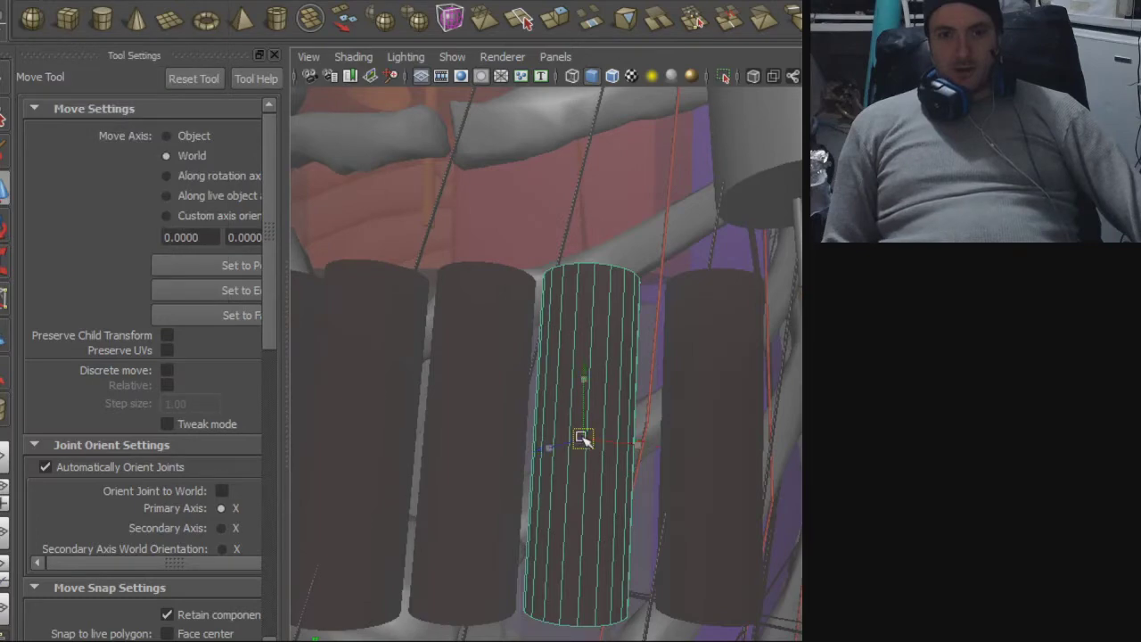
{"action": "left_click_drag", "start_coordinate": [674, 397], "coordinate": [576, 526], "text": "alt"}
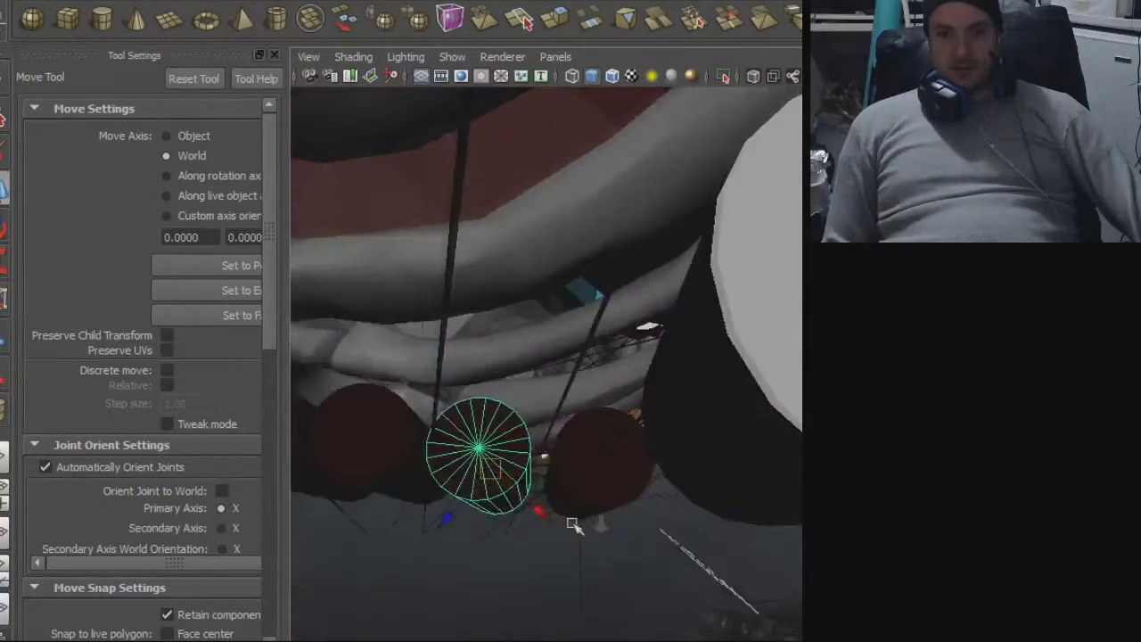
{"action": "right_click_drag", "start_coordinate": [576, 526], "coordinate": [772, 525], "text": "alt"}
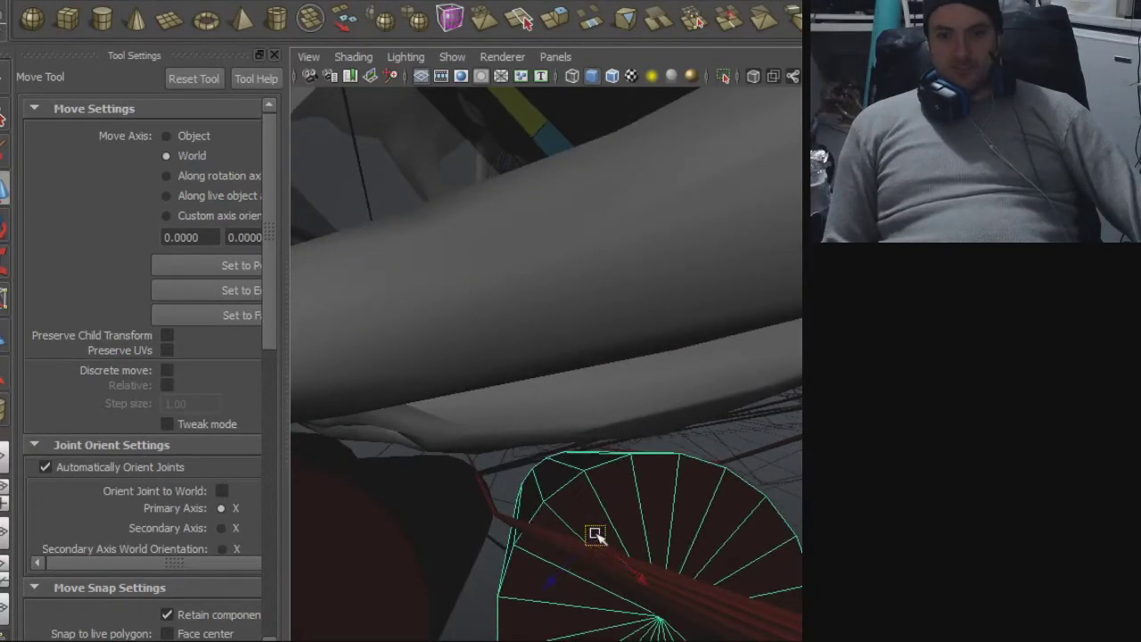
{"action": "left_click_drag", "start_coordinate": [801, 419], "coordinate": [749, 339], "text": "alt"}
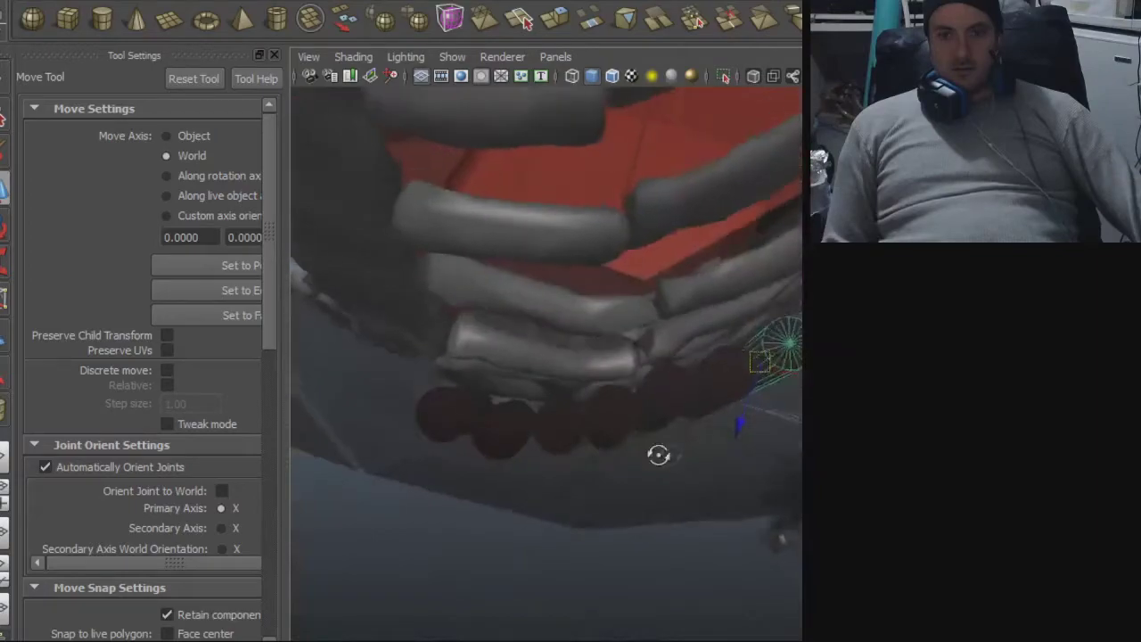
- Export the seventh cylinder at the end of the row as blah.obj on the desktop, overwriting the previous file
{"action": "left_click_drag", "start_coordinate": [658, 455], "coordinate": [633, 385], "text": "alt"}
{"action": "left_click_drag", "start_coordinate": [549, 367], "coordinate": [584, 357], "text": "alt"}
{"action": "middle_click_drag", "start_coordinate": [538, 360], "coordinate": [565, 356], "text": "alt"}
{"action": "right_click_drag", "start_coordinate": [571, 356], "coordinate": [676, 356], "text": "alt"}
{"action": "left_click_drag", "start_coordinate": [675, 357], "coordinate": [711, 316], "text": "alt"}
{"action": "middle_click_drag", "start_coordinate": [561, 395], "coordinate": [602, 366], "text": "alt"}
{"action": "right_click_drag", "start_coordinate": [603, 365], "coordinate": [901, 367], "text": "alt"}
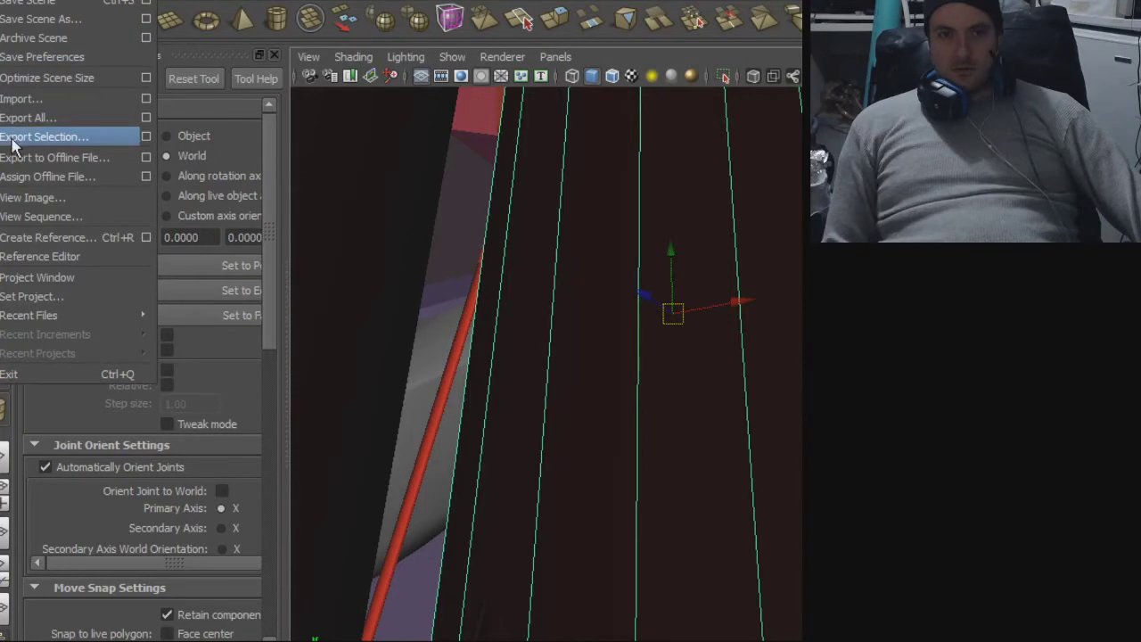
{"action": "left_click", "coordinate": [26, 136]}
{"action": "double_click", "coordinate": [163, 199]}
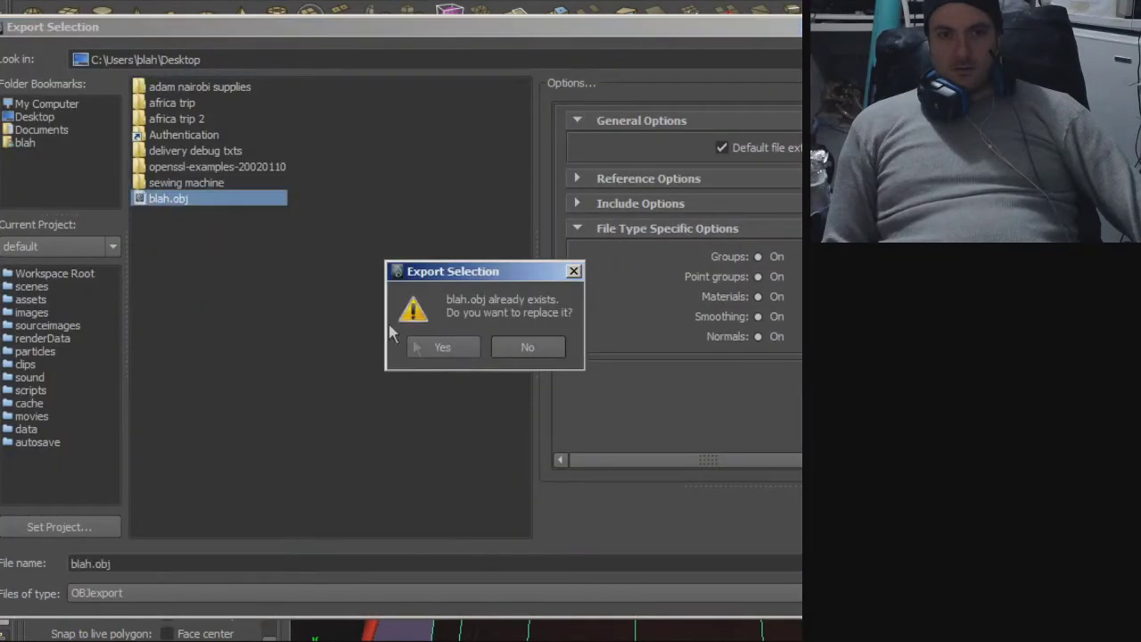
{"action": "key", "text": "Return"}
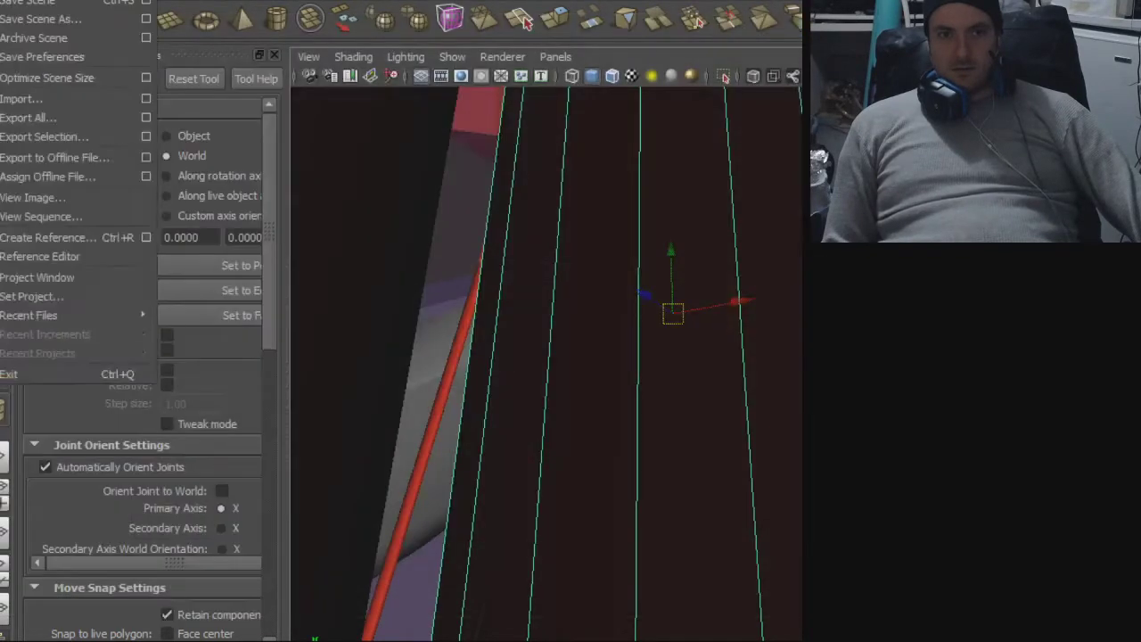
- Import blah.obj as an eighth cylinder and move it outward beside the seventh
{"action": "left_click", "coordinate": [23, 97]}
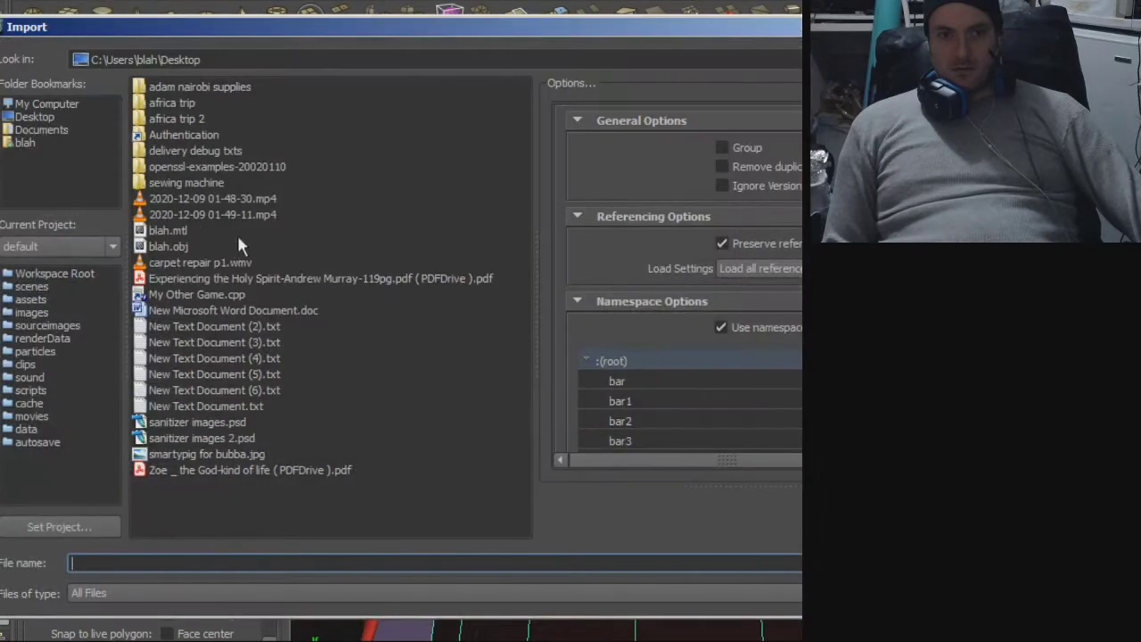
{"action": "double_click", "coordinate": [174, 247]}
{"action": "left_click", "coordinate": [651, 364]}
{"action": "right_click_drag", "start_coordinate": [654, 365], "coordinate": [608, 327], "text": "alt"}
{"action": "middle_click_drag", "start_coordinate": [607, 327], "coordinate": [473, 259], "text": "alt"}
{"action": "left_click_drag", "start_coordinate": [578, 336], "coordinate": [522, 284], "text": "alt"}
{"action": "middle_click_drag", "start_coordinate": [545, 390], "coordinate": [577, 319], "text": "alt"}
{"action": "left_click_drag", "start_coordinate": [577, 319], "coordinate": [537, 339], "text": "alt"}
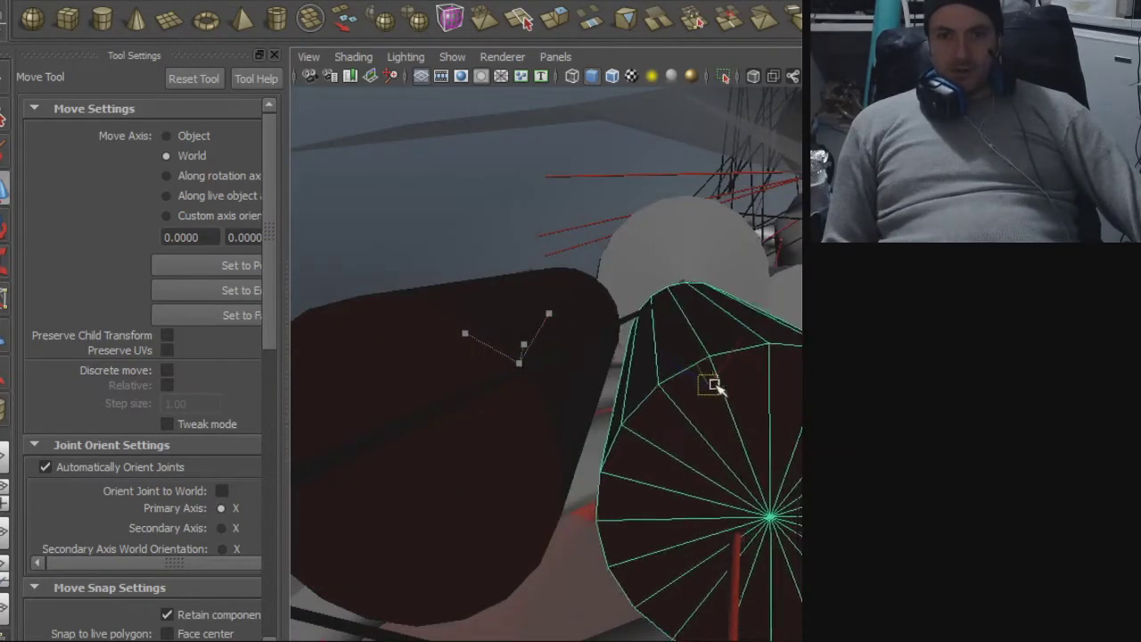
- Fine-tune the eighth cylinder's position so it stands close to the seventh and follows the curve of the ribs
{"action": "left_click_drag", "start_coordinate": [710, 419], "coordinate": [592, 458], "text": "alt"}
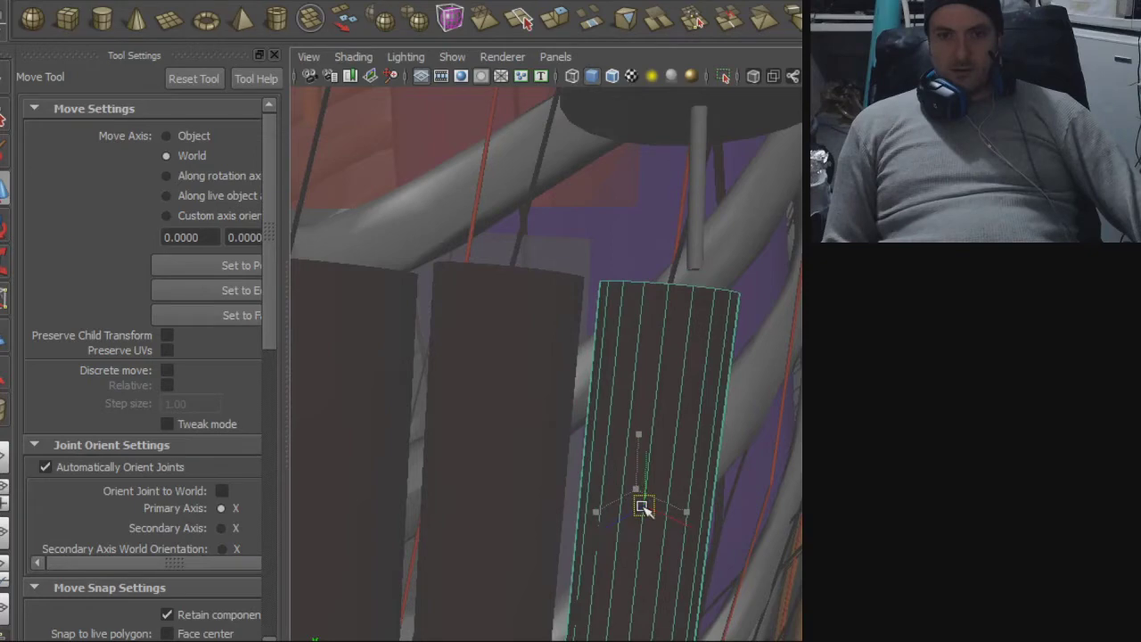
{"action": "left_click_drag", "start_coordinate": [523, 482], "coordinate": [582, 440], "text": "alt"}
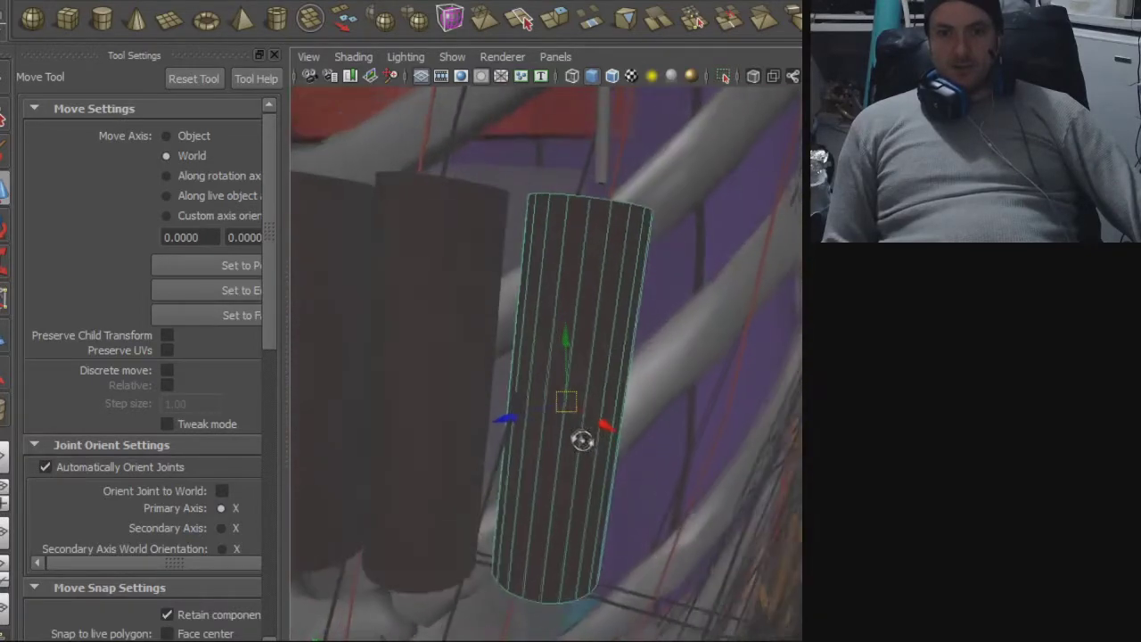
{"action": "left_click_drag", "start_coordinate": [565, 401], "coordinate": [630, 416], "text": "alt"}
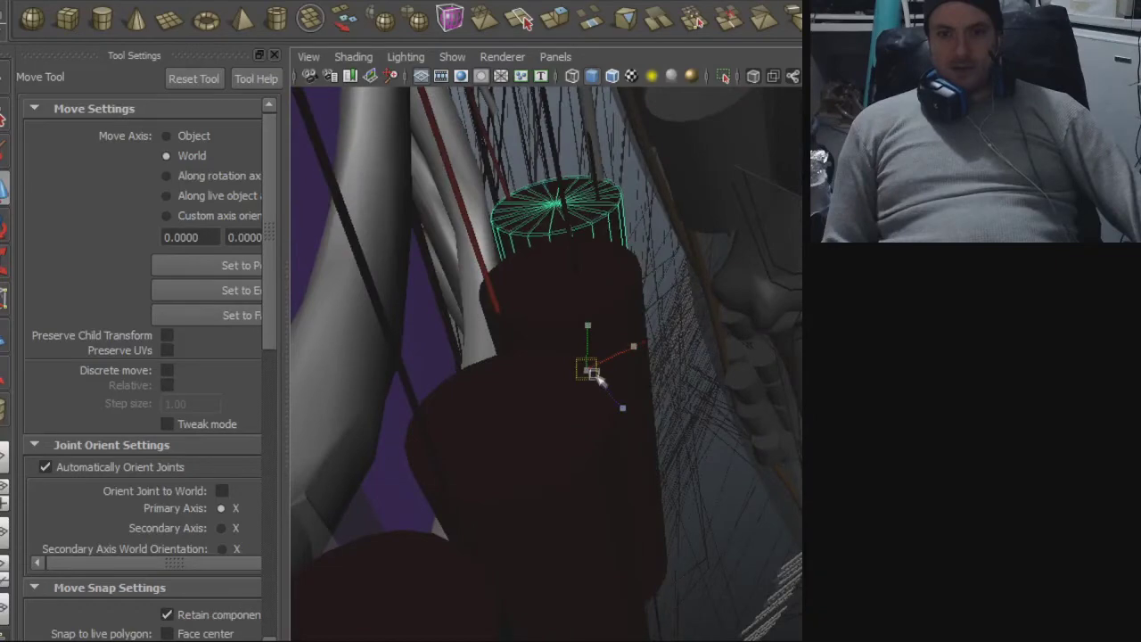
{"action": "left_click_drag", "start_coordinate": [595, 375], "coordinate": [428, 368], "text": "alt"}
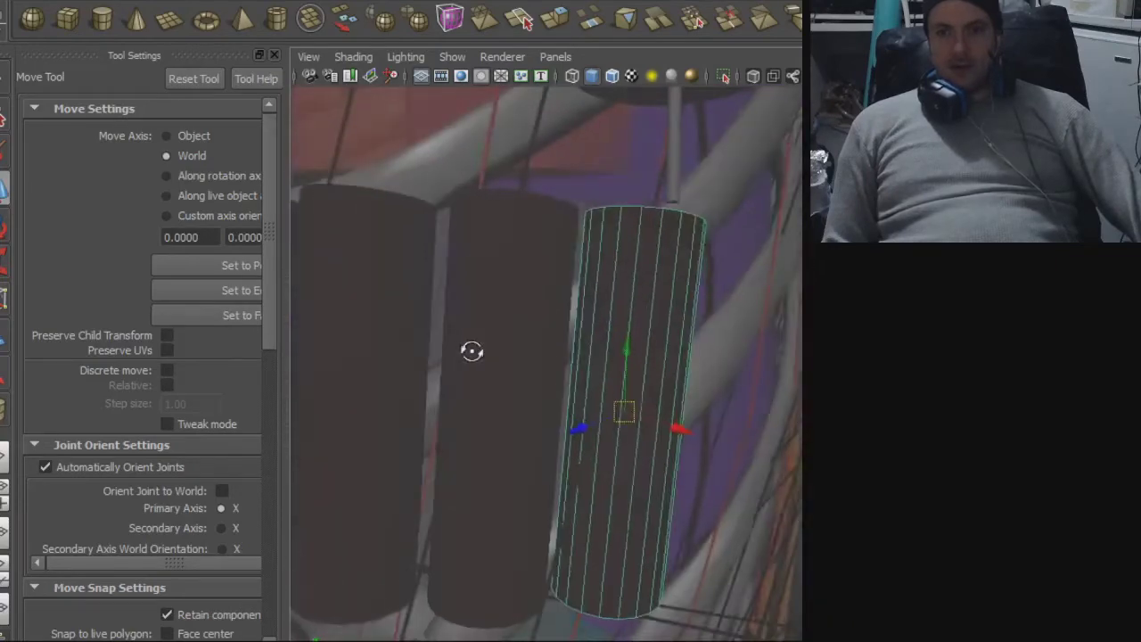
{"action": "right_click_drag", "start_coordinate": [655, 465], "coordinate": [527, 458], "text": "alt"}
{"action": "left_click_drag", "start_coordinate": [527, 458], "coordinate": [571, 442], "text": "alt"}
{"action": "right_click_drag", "start_coordinate": [570, 441], "coordinate": [464, 436], "text": "alt"}
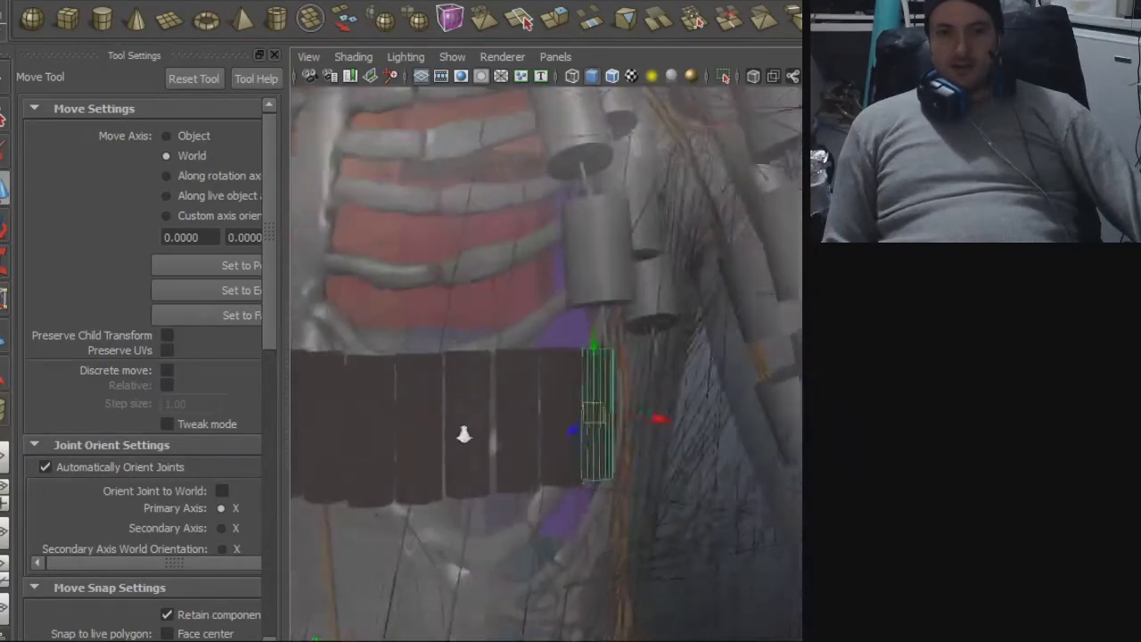
- Examine the eighth cylinder's spacing to its neighbour, the ribs and the larger chest cylinders from several angles
{"action": "middle_click_drag", "start_coordinate": [463, 436], "coordinate": [702, 388], "text": "alt"}
{"action": "left_click_drag", "start_coordinate": [701, 389], "coordinate": [565, 335], "text": "alt"}
{"action": "left_click_drag", "start_coordinate": [574, 435], "coordinate": [626, 265], "text": "alt"}
{"action": "middle_click_drag", "start_coordinate": [627, 265], "coordinate": [616, 443], "text": "alt"}
{"action": "right_click_drag", "start_coordinate": [616, 443], "coordinate": [794, 457], "text": "alt"}
{"action": "left_click_drag", "start_coordinate": [736, 458], "coordinate": [715, 581], "text": "alt"}
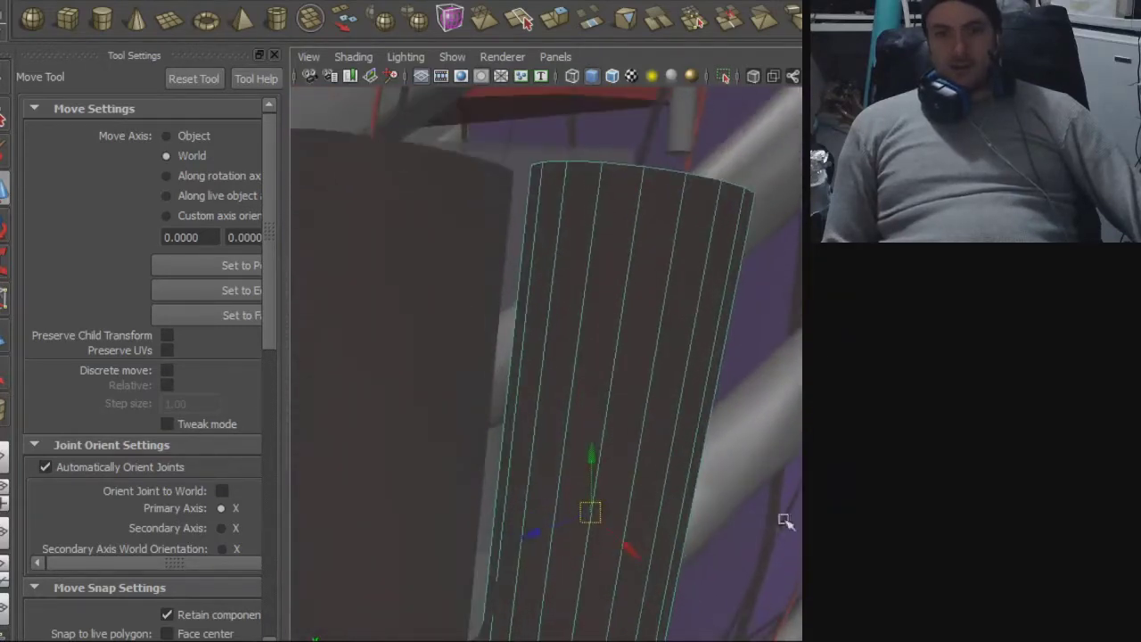
{"action": "left_click_drag", "start_coordinate": [671, 459], "coordinate": [658, 310], "text": "alt"}
{"action": "left_click_drag", "start_coordinate": [649, 297], "coordinate": [604, 478], "text": "alt"}
{"action": "right_click_drag", "start_coordinate": [603, 479], "coordinate": [657, 484], "text": "alt"}
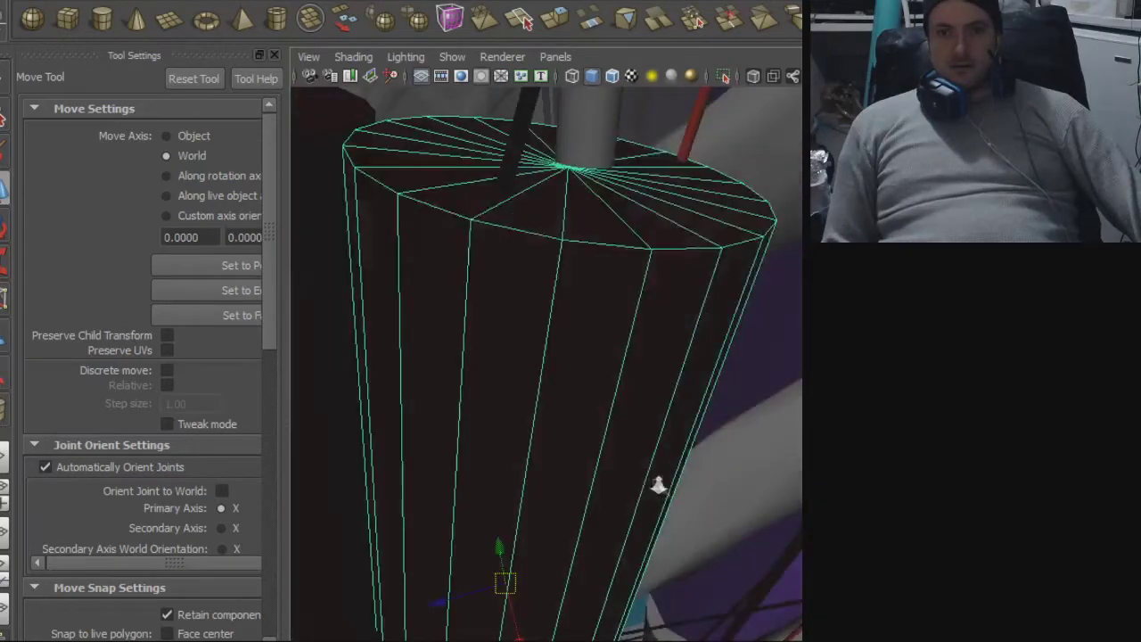
- Export the eighth cylinder over blah.obj on the desktop and import that file as another copy
{"action": "left_click", "coordinate": [13, 3]}
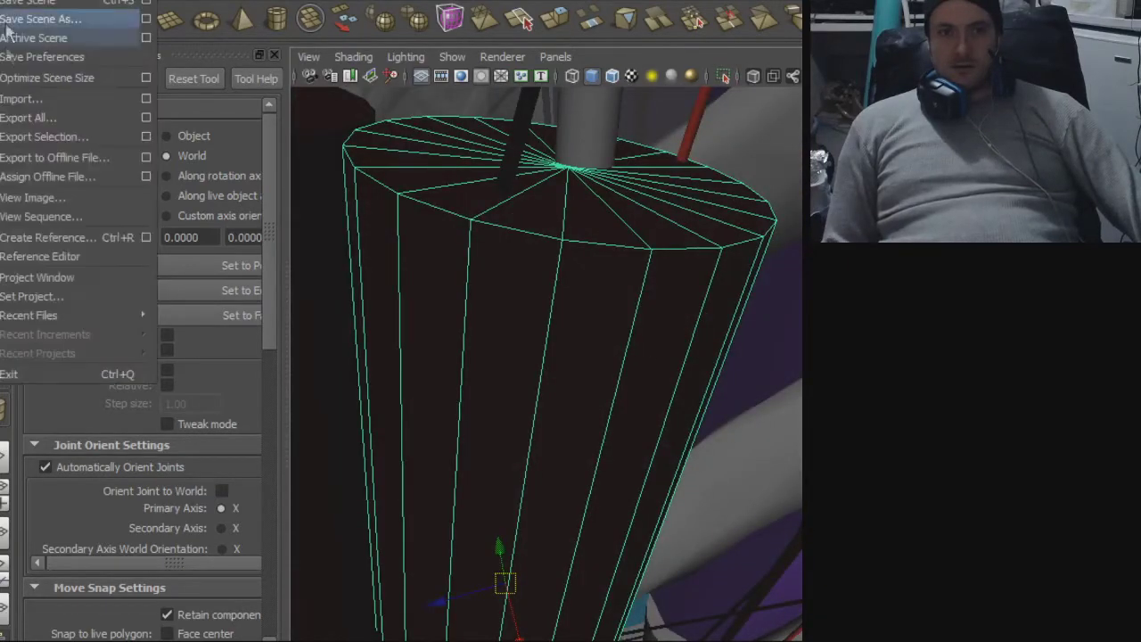
{"action": "left_click", "coordinate": [44, 140]}
{"action": "double_click", "coordinate": [156, 200]}
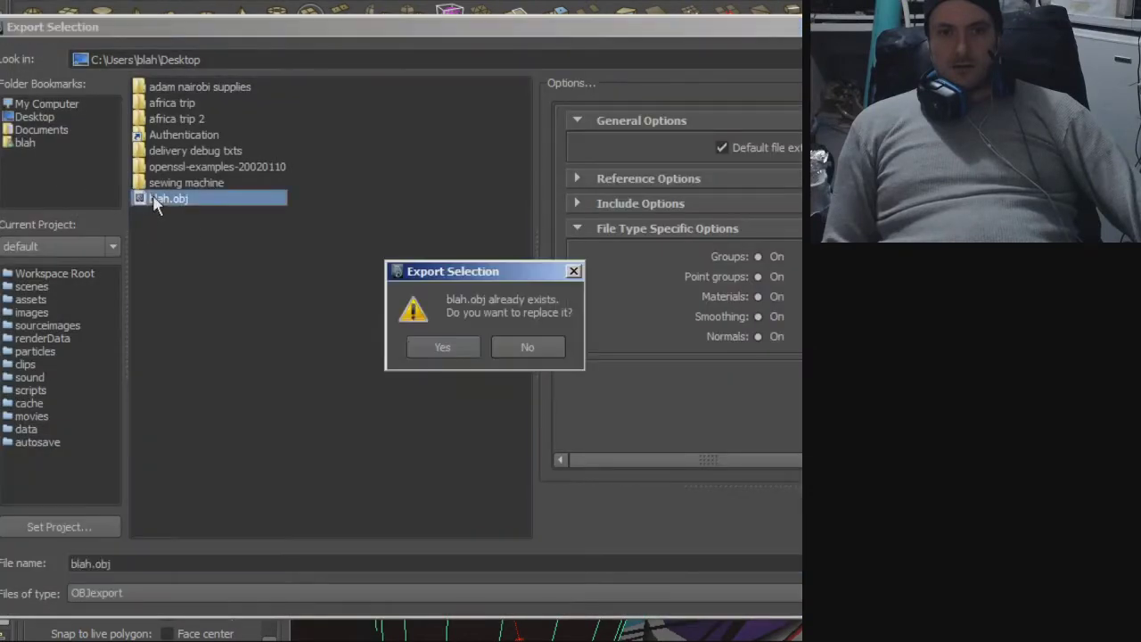
{"action": "left_click", "coordinate": [442, 349]}
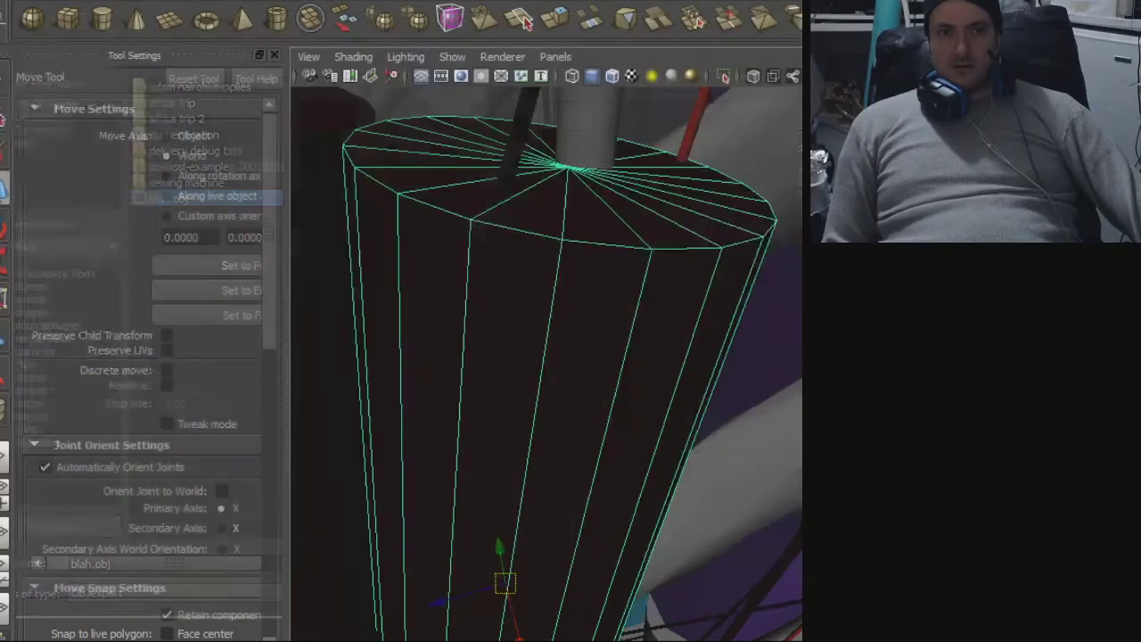
{"action": "left_click", "coordinate": [14, 4]}
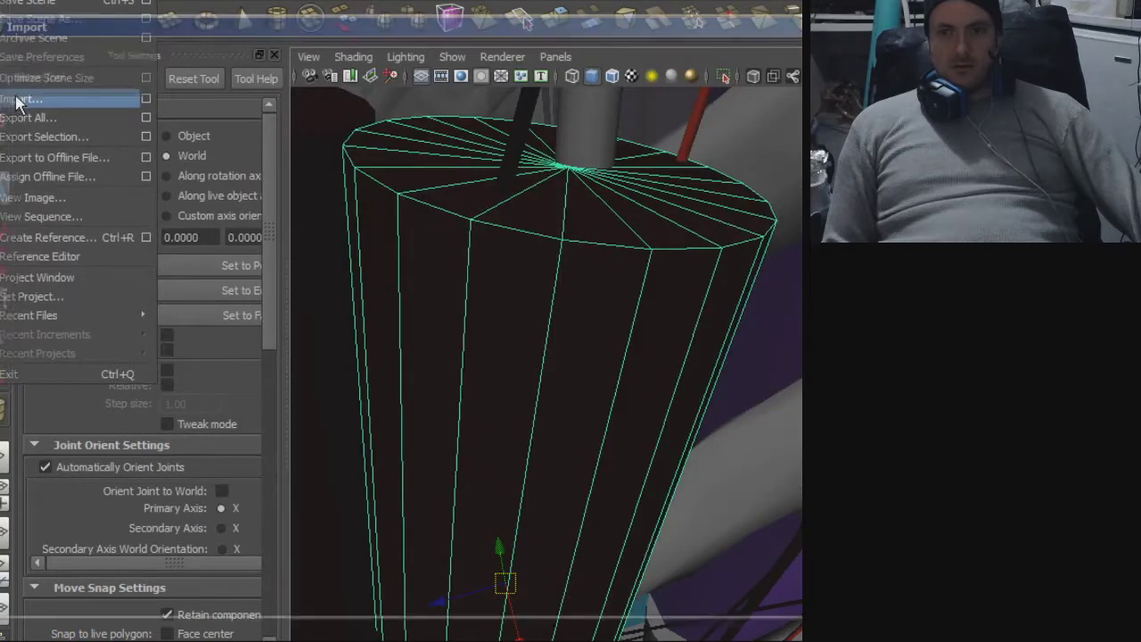
{"action": "left_click", "coordinate": [20, 99]}
{"action": "double_click", "coordinate": [159, 247]}
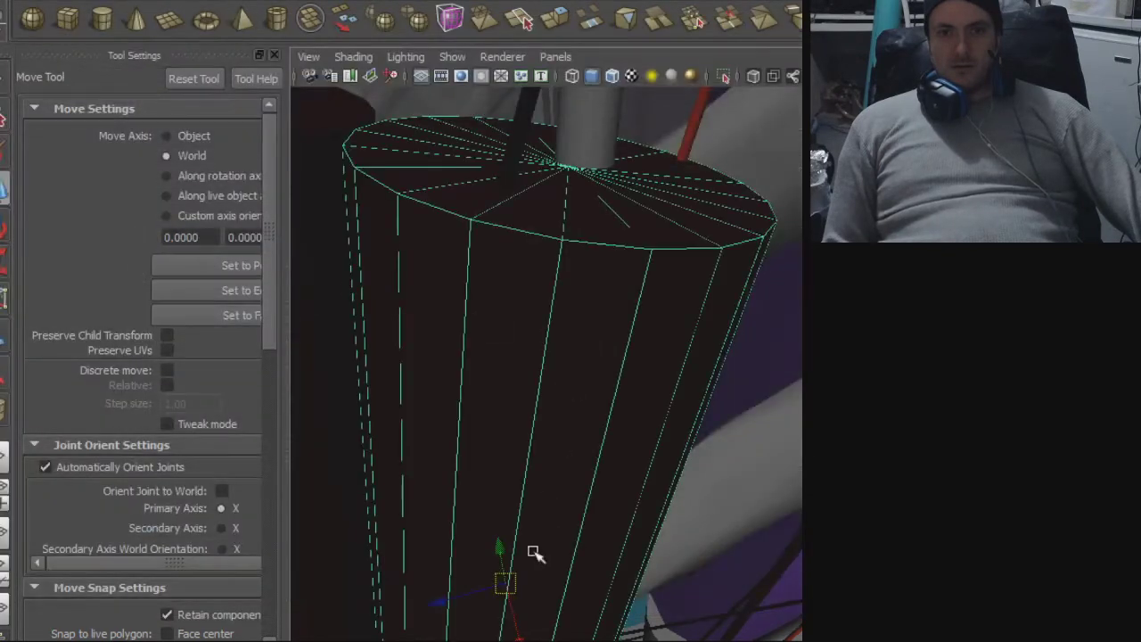
- Move the newly imported ninth cylinder outward and back along the rib curve, beside the eighth
{"action": "left_click_drag", "start_coordinate": [504, 581], "coordinate": [757, 609]}
{"action": "right_click_drag", "start_coordinate": [738, 606], "coordinate": [657, 484], "text": "alt"}
{"action": "middle_click_drag", "start_coordinate": [657, 484], "coordinate": [587, 428], "text": "alt"}
{"action": "left_click_drag", "start_coordinate": [583, 484], "coordinate": [579, 440], "text": "alt"}
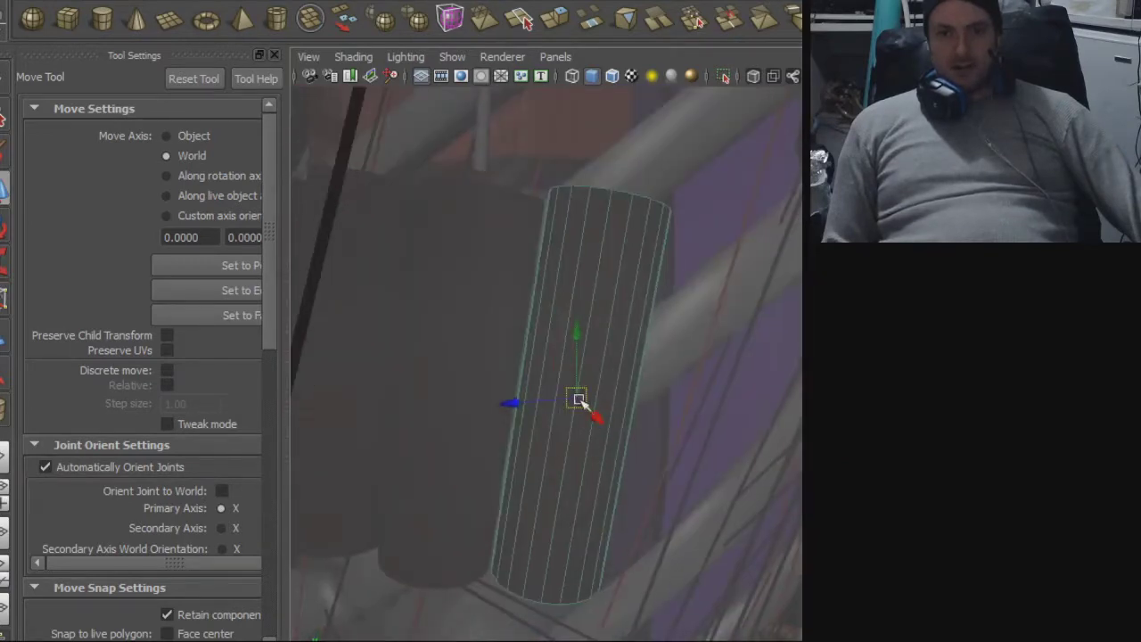
- Examine the ninth cylinder's fit against its neighbour, the ribs, the skin and the larger chest cylinders from several angles
{"action": "left_click_drag", "start_coordinate": [576, 438], "coordinate": [668, 227], "text": "alt"}
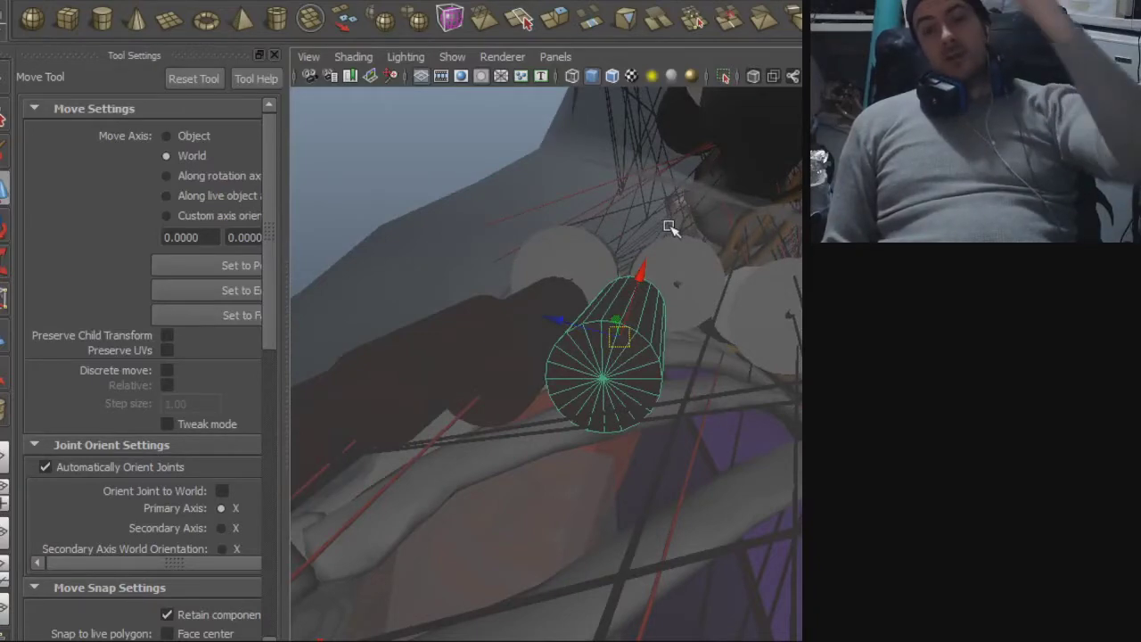
{"action": "left_click_drag", "start_coordinate": [580, 188], "coordinate": [785, 303], "text": "alt"}
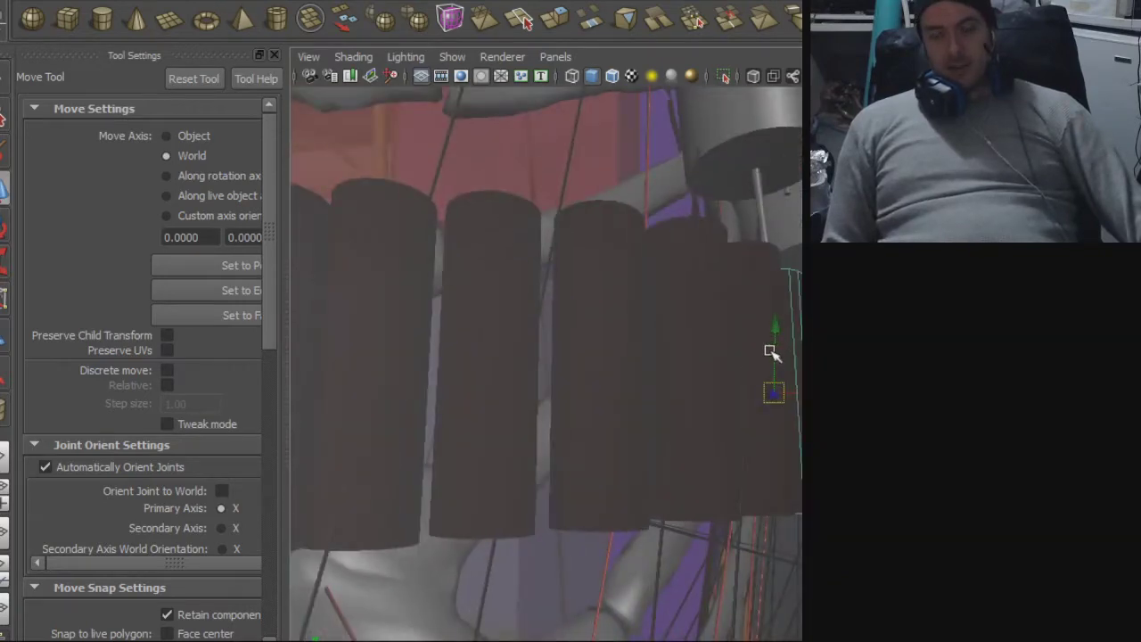
{"action": "left_click_drag", "start_coordinate": [784, 339], "coordinate": [690, 326], "text": "alt"}
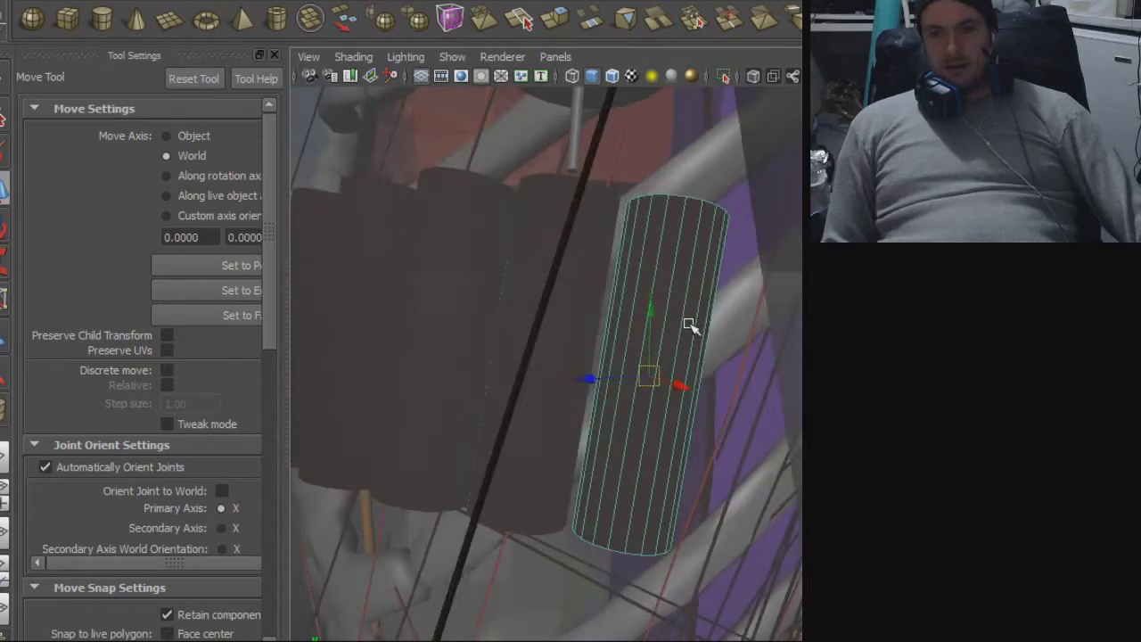
{"action": "left_click_drag", "start_coordinate": [687, 370], "coordinate": [780, 347], "text": "alt"}
{"action": "left_click_drag", "start_coordinate": [689, 292], "coordinate": [738, 437], "text": "alt"}
{"action": "left_click_drag", "start_coordinate": [695, 509], "coordinate": [615, 449], "text": "alt"}
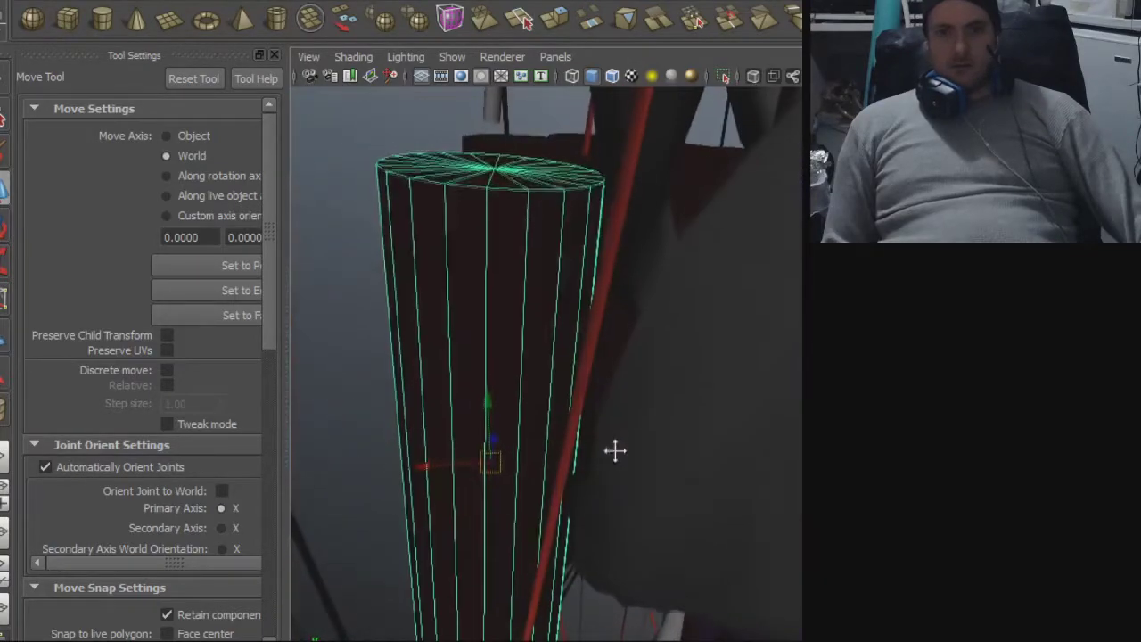
{"action": "left_click_drag", "start_coordinate": [482, 461], "coordinate": [638, 473], "text": "alt"}
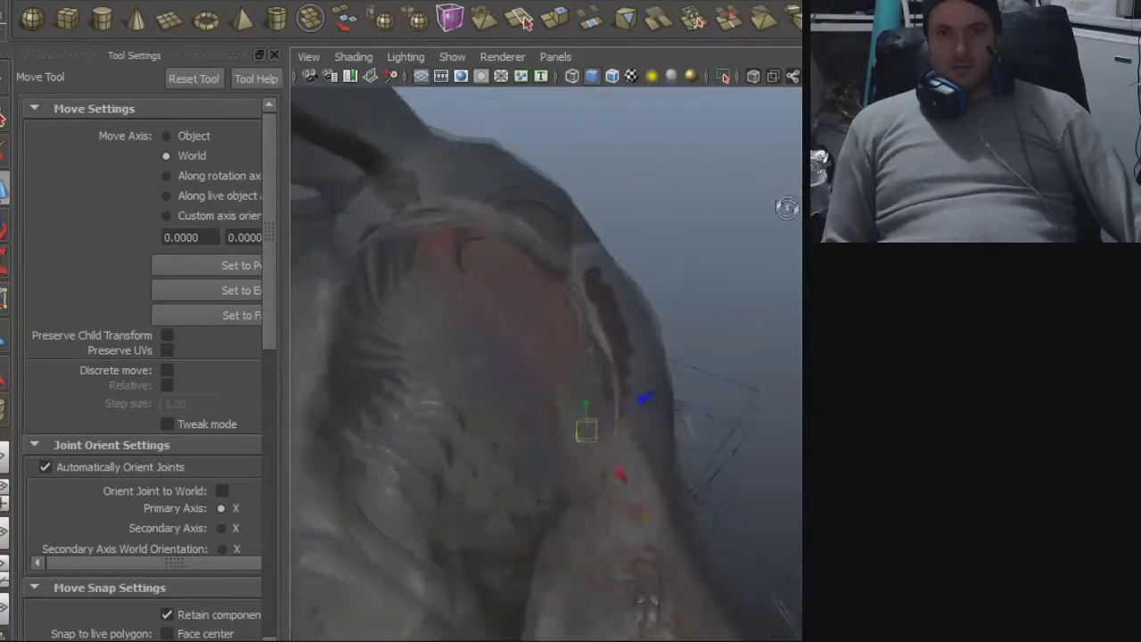
{"action": "left_click_drag", "start_coordinate": [786, 205], "coordinate": [693, 256], "text": "alt"}
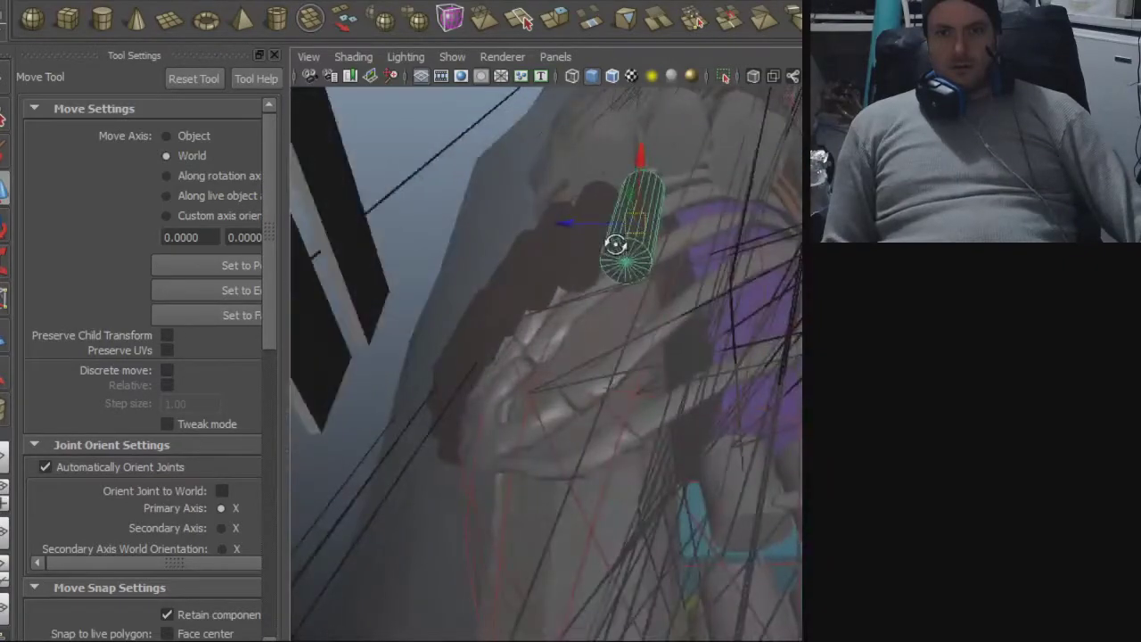
{"action": "left_click_drag", "start_coordinate": [689, 315], "coordinate": [697, 361], "text": "alt"}
- Export the ninth cylinder over blah.obj on the desktop and import that file as a further copy
{"action": "left_click", "coordinate": [9, 0]}
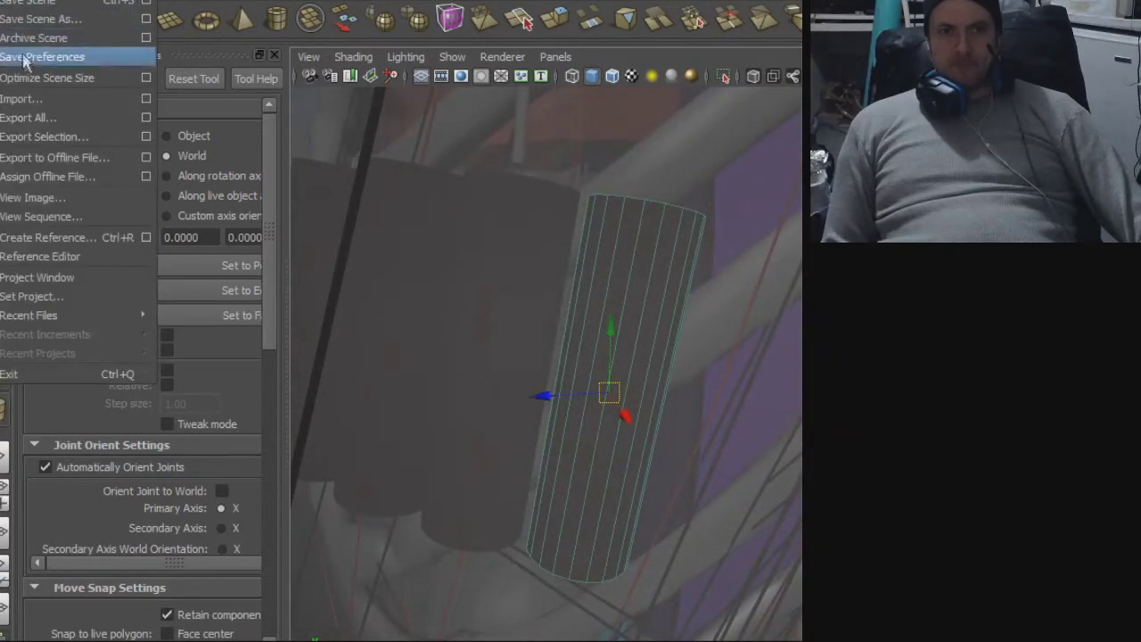
{"action": "left_click", "coordinate": [36, 137]}
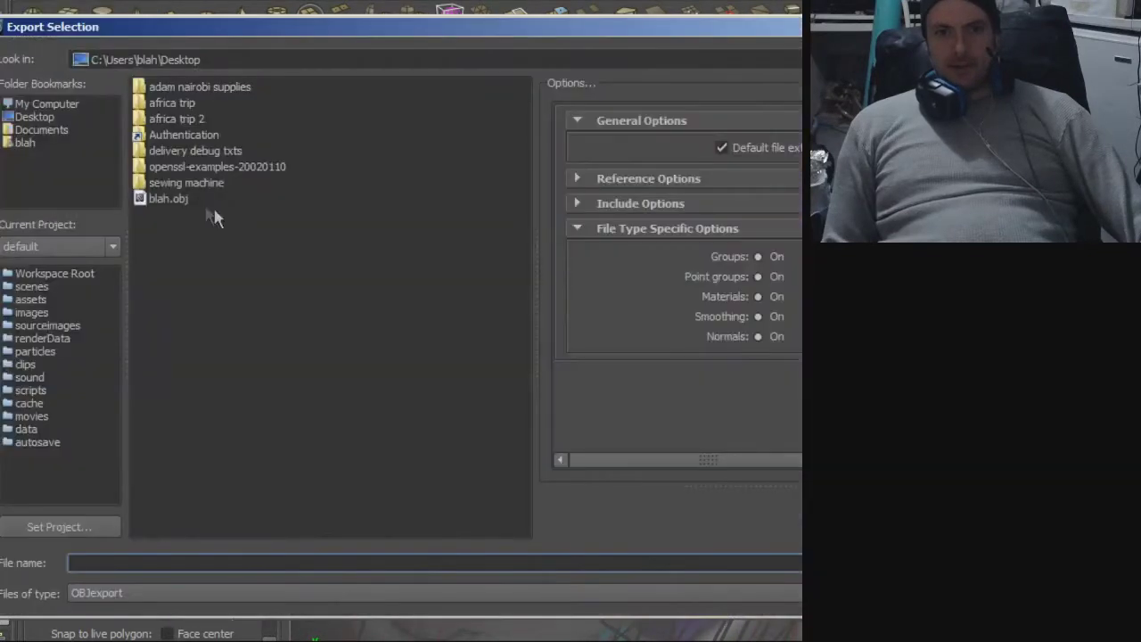
{"action": "double_click", "coordinate": [179, 198]}
{"action": "left_click", "coordinate": [433, 347]}
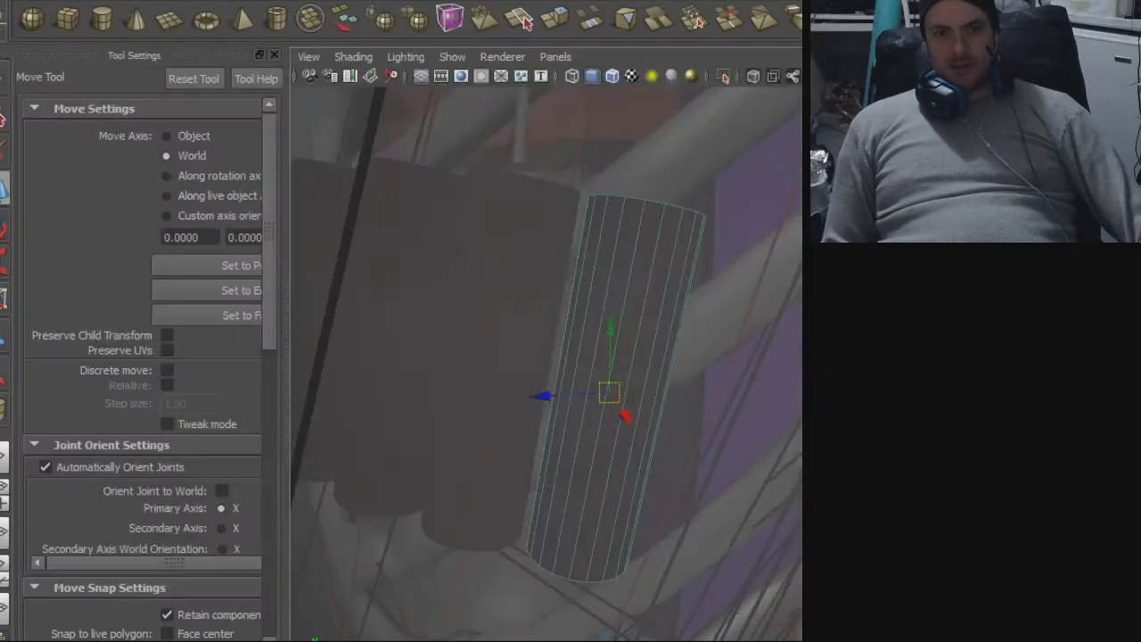
{"action": "left_click", "coordinate": [18, 0]}
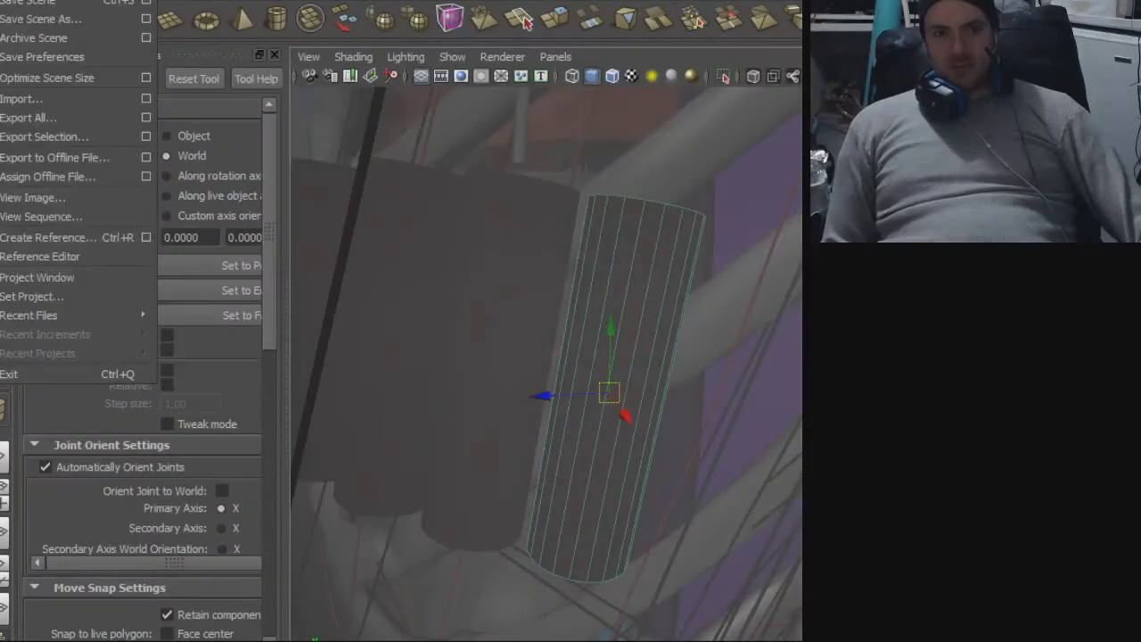
{"action": "left_click", "coordinate": [46, 93]}
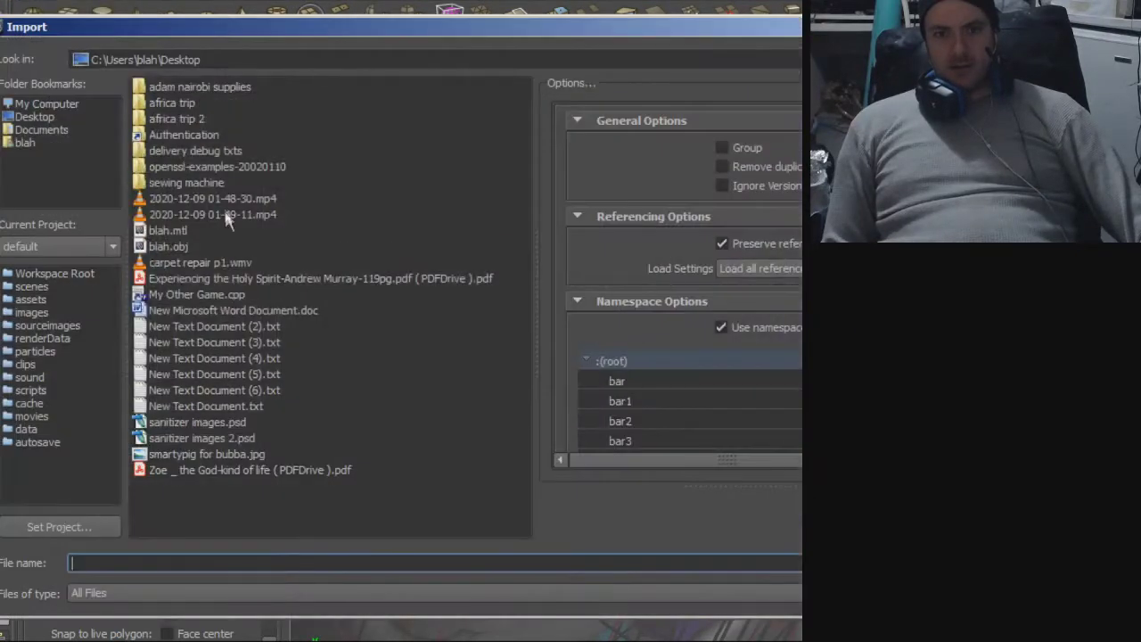
{"action": "double_click", "coordinate": [175, 248]}
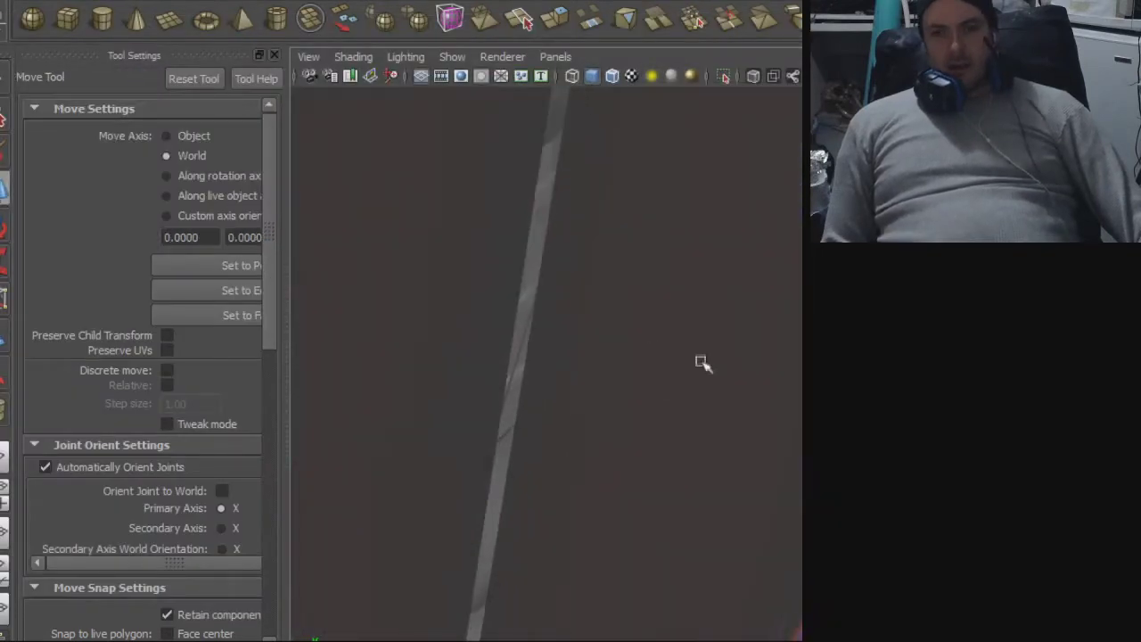
- Select the newly imported tenth cylinder and move it outward next to the ninth, in front of the ribs
{"action": "right_click_drag", "start_coordinate": [661, 362], "coordinate": [501, 353], "text": "alt"}
{"action": "left_click", "coordinate": [764, 377]}
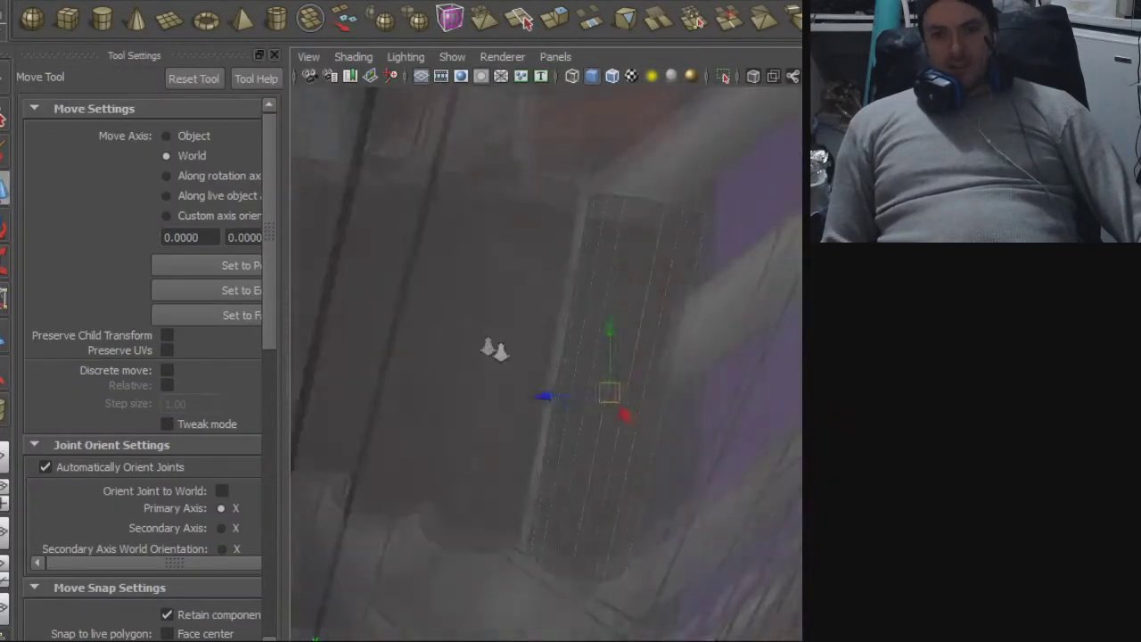
{"action": "left_click_drag", "start_coordinate": [530, 339], "coordinate": [588, 277], "text": "alt"}
{"action": "middle_click_drag", "start_coordinate": [588, 277], "coordinate": [590, 348], "text": "alt"}
{"action": "right_click_drag", "start_coordinate": [590, 348], "coordinate": [659, 350], "text": "alt"}
{"action": "left_click_drag", "start_coordinate": [550, 319], "coordinate": [719, 279]}
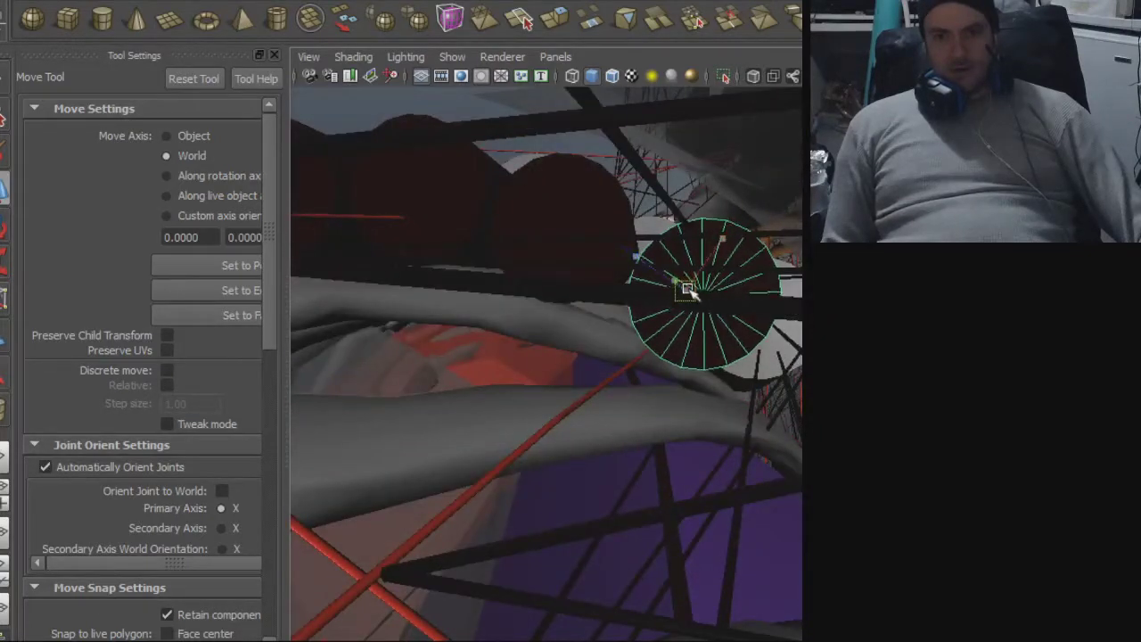
- Examine the tenth cylinder and the whole row against the ribs, the skin and the chest cylinders from below, the side and the front
{"action": "left_click_drag", "start_coordinate": [680, 223], "coordinate": [630, 370], "text": "alt"}
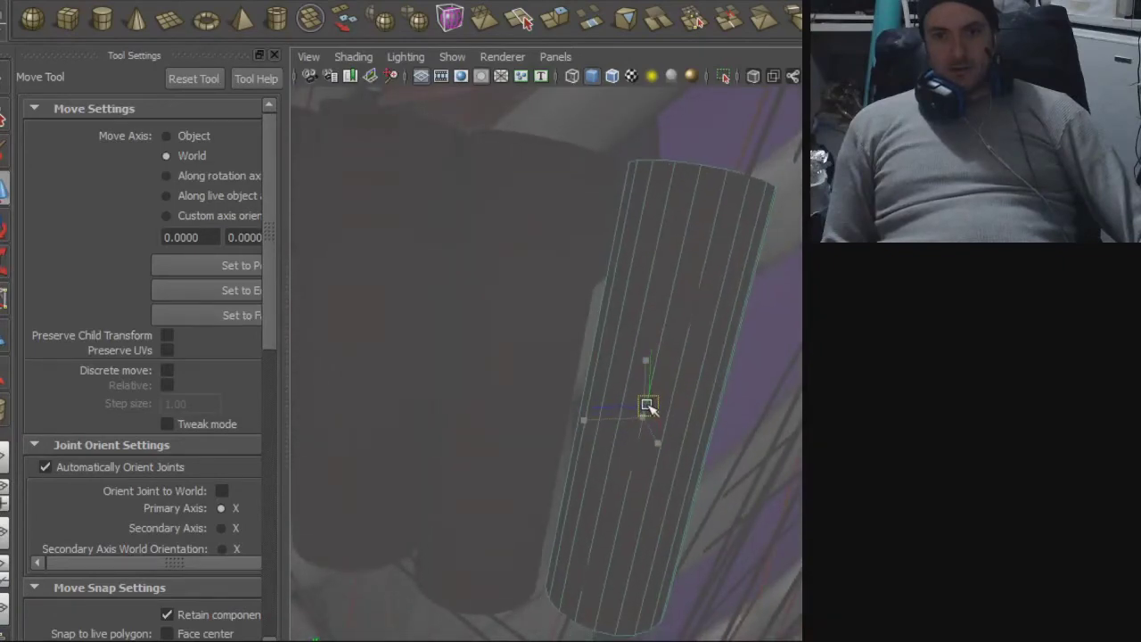
{"action": "left_click_drag", "start_coordinate": [648, 407], "coordinate": [624, 346], "text": "alt"}
{"action": "left_click_drag", "start_coordinate": [482, 416], "coordinate": [696, 401], "text": "alt"}
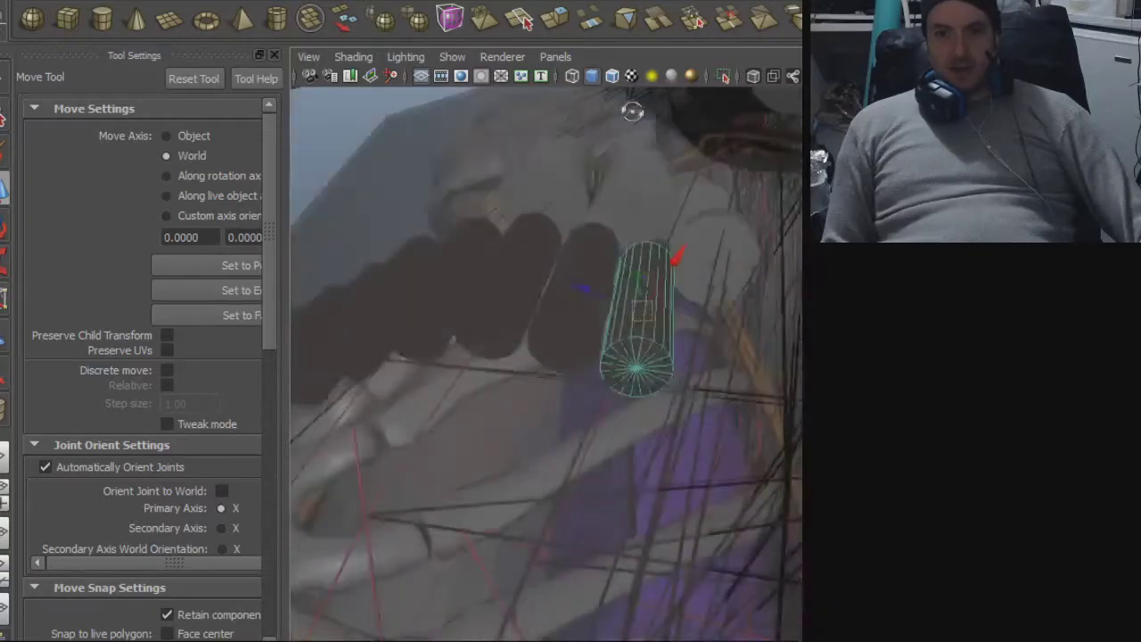
{"action": "left_click_drag", "start_coordinate": [632, 113], "coordinate": [613, 74], "text": "alt"}
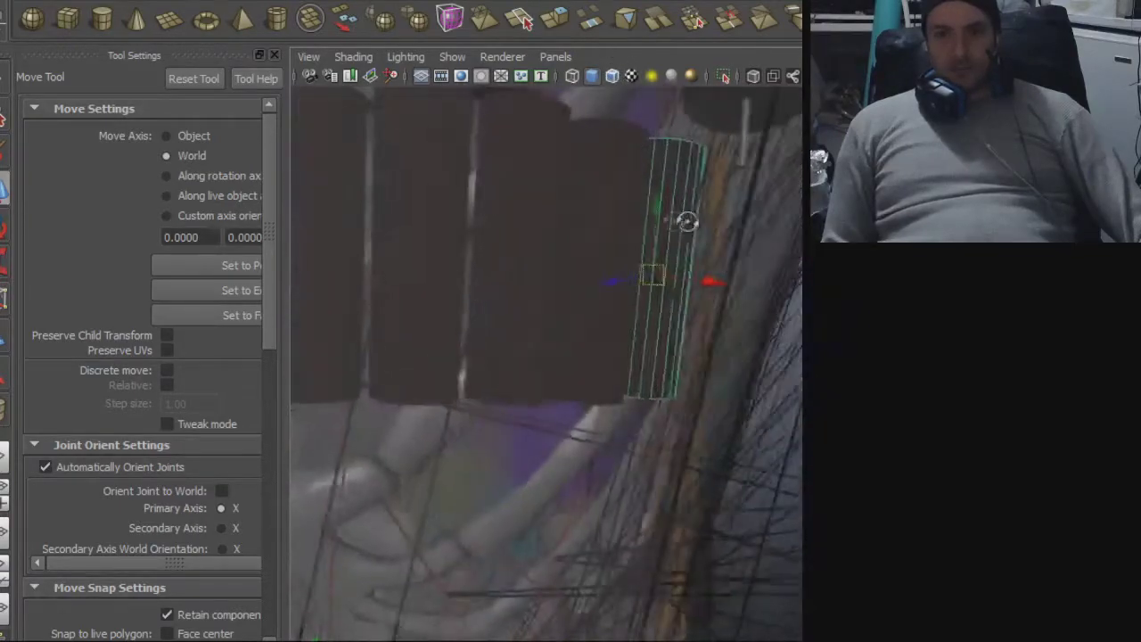
{"action": "left_click_drag", "start_coordinate": [610, 241], "coordinate": [597, 170], "text": "alt"}
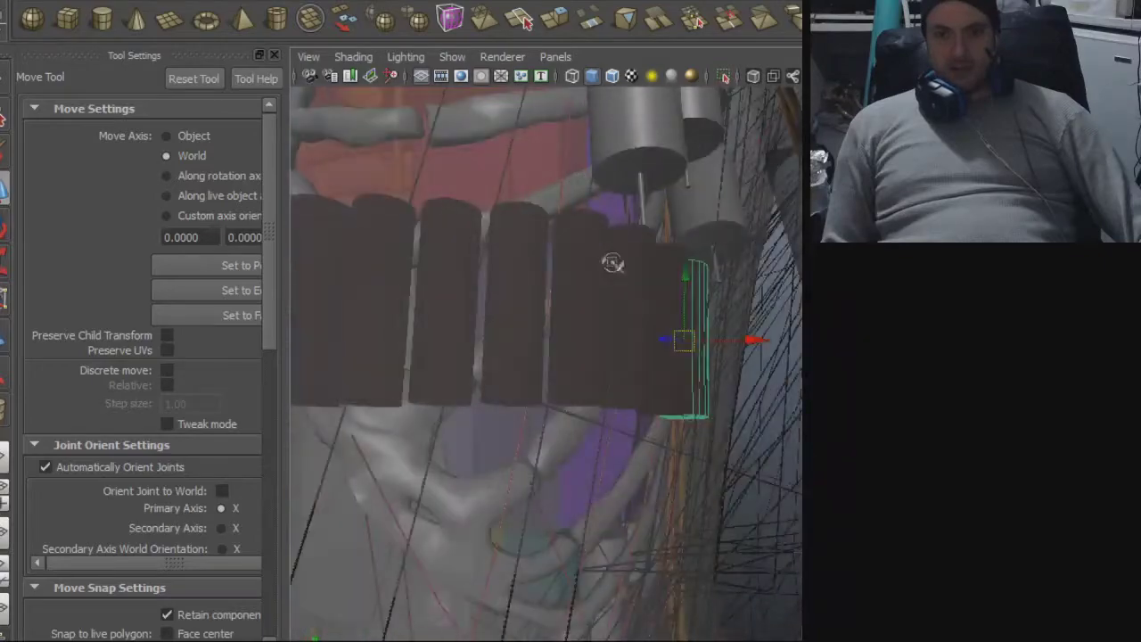
{"action": "left_click_drag", "start_coordinate": [451, 166], "coordinate": [453, 190], "text": "alt"}
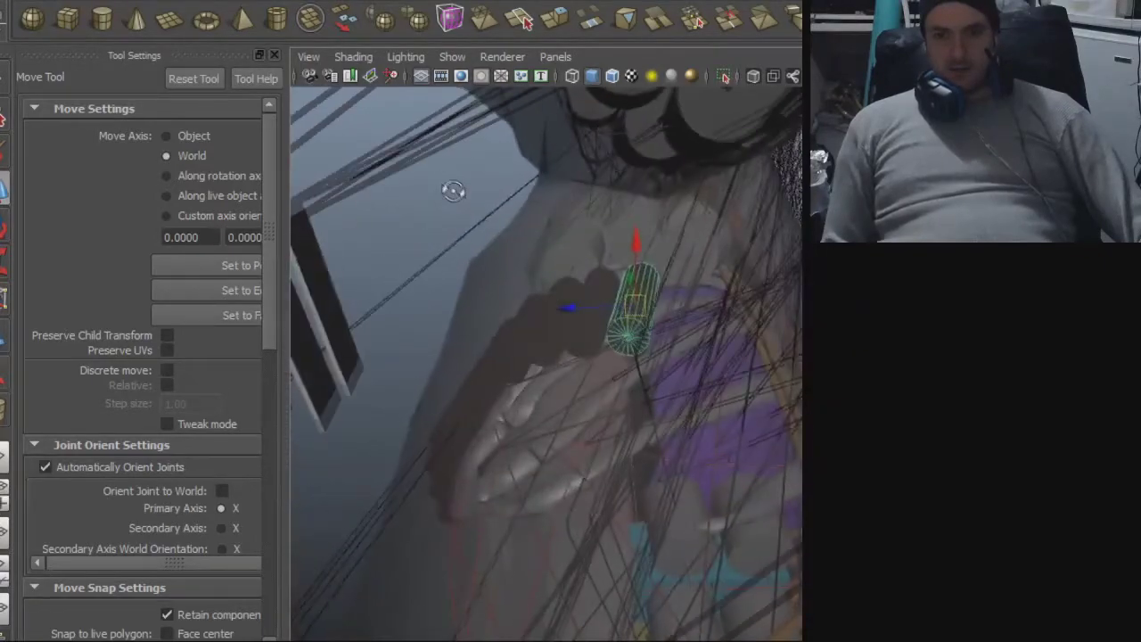
{"action": "left_click_drag", "start_coordinate": [701, 207], "coordinate": [794, 271], "text": "alt"}
{"action": "right_click_drag", "start_coordinate": [713, 274], "coordinate": [561, 273], "text": "alt"}
{"action": "left_click_drag", "start_coordinate": [560, 274], "coordinate": [721, 291], "text": "alt"}
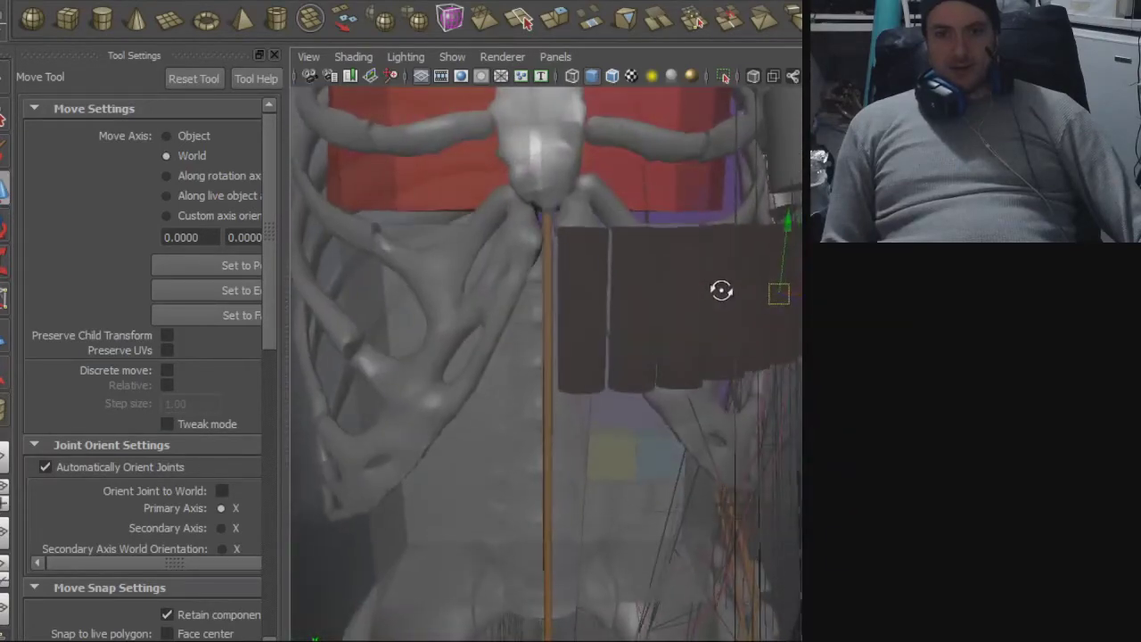
- Select the innermost cylinder of the row, beside the vertical midline rod below the sternum
{"action": "middle_click_drag", "start_coordinate": [595, 279], "coordinate": [647, 273], "text": "alt"}
{"action": "right_click_drag", "start_coordinate": [647, 273], "coordinate": [794, 285], "text": "alt"}
{"action": "middle_click_drag", "start_coordinate": [764, 254], "coordinate": [675, 341], "text": "alt"}
{"action": "right_click_drag", "start_coordinate": [604, 341], "coordinate": [797, 351], "text": "alt"}
{"action": "left_click", "coordinate": [719, 354]}
{"action": "right_click_drag", "start_coordinate": [719, 354], "coordinate": [454, 313], "text": "alt"}
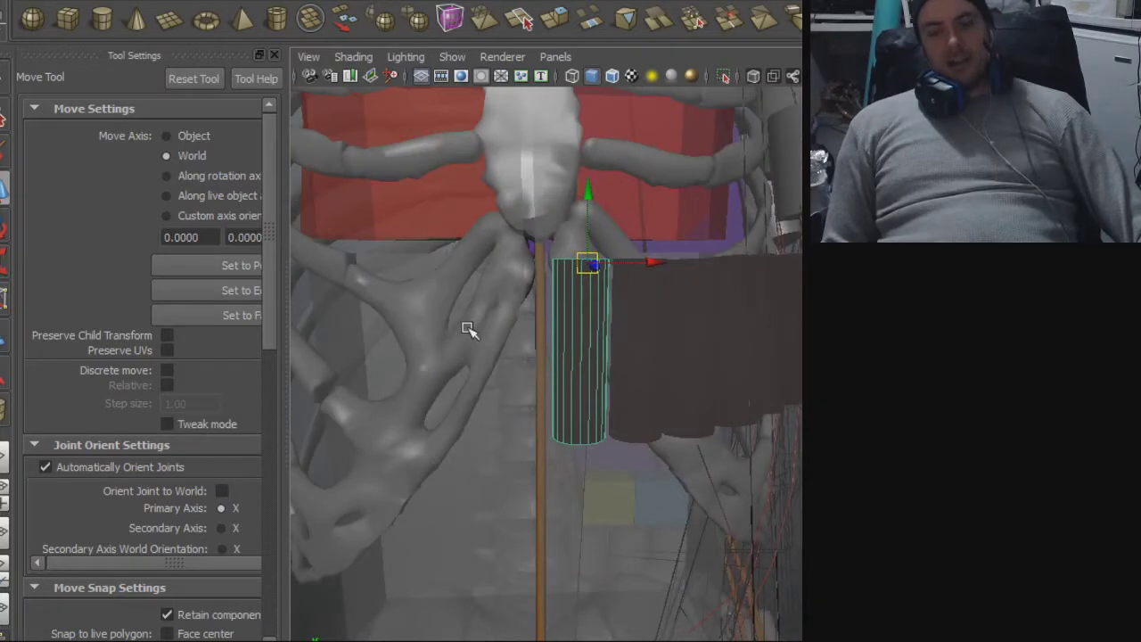
- Examine the space around the innermost cylinder between the midline rod, the sternum tip and the neighbouring cylinder
{"action": "left_click_drag", "start_coordinate": [535, 306], "coordinate": [523, 335], "text": "alt"}
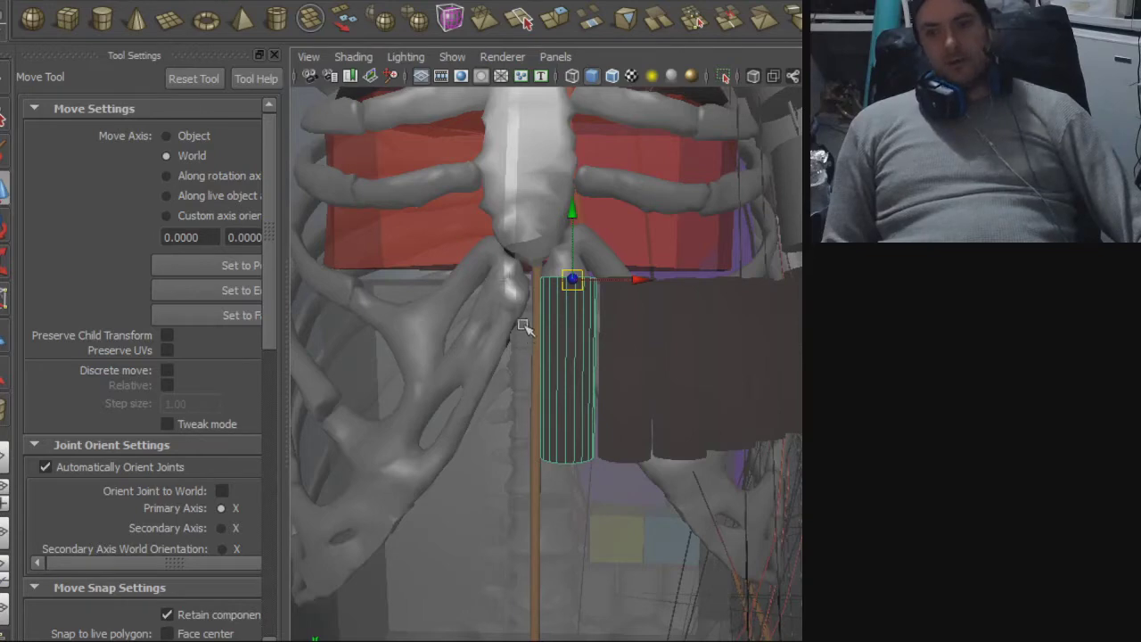
{"action": "scroll", "coordinate": [532, 337], "scroll_direction": "up", "scroll_amount": 6}
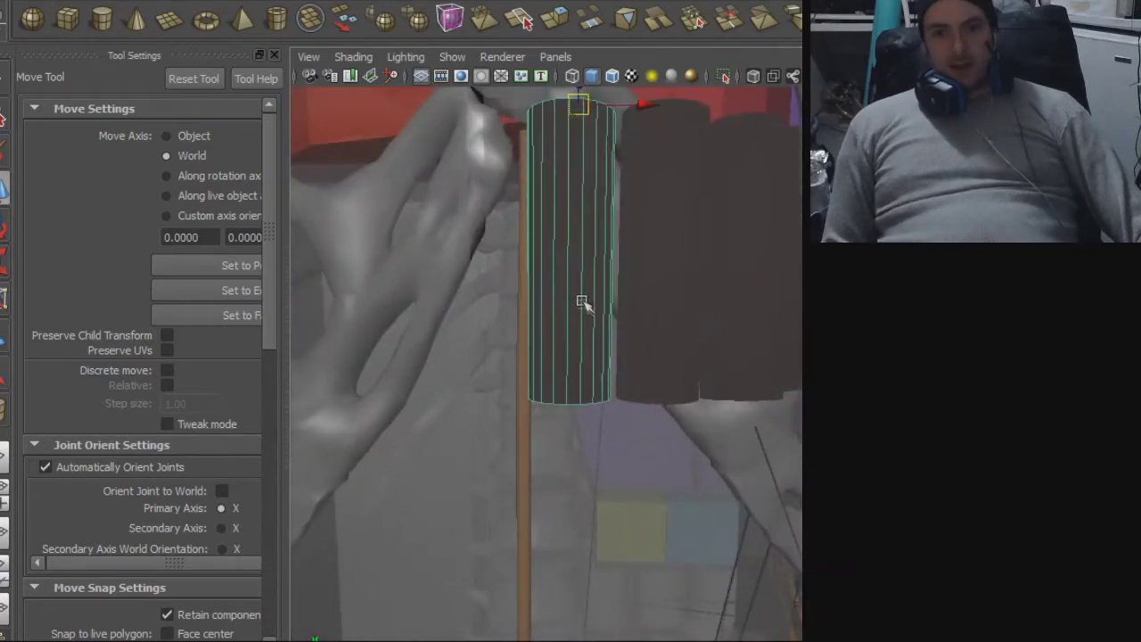
{"action": "middle_click_drag", "start_coordinate": [595, 311], "coordinate": [584, 355], "text": "alt"}
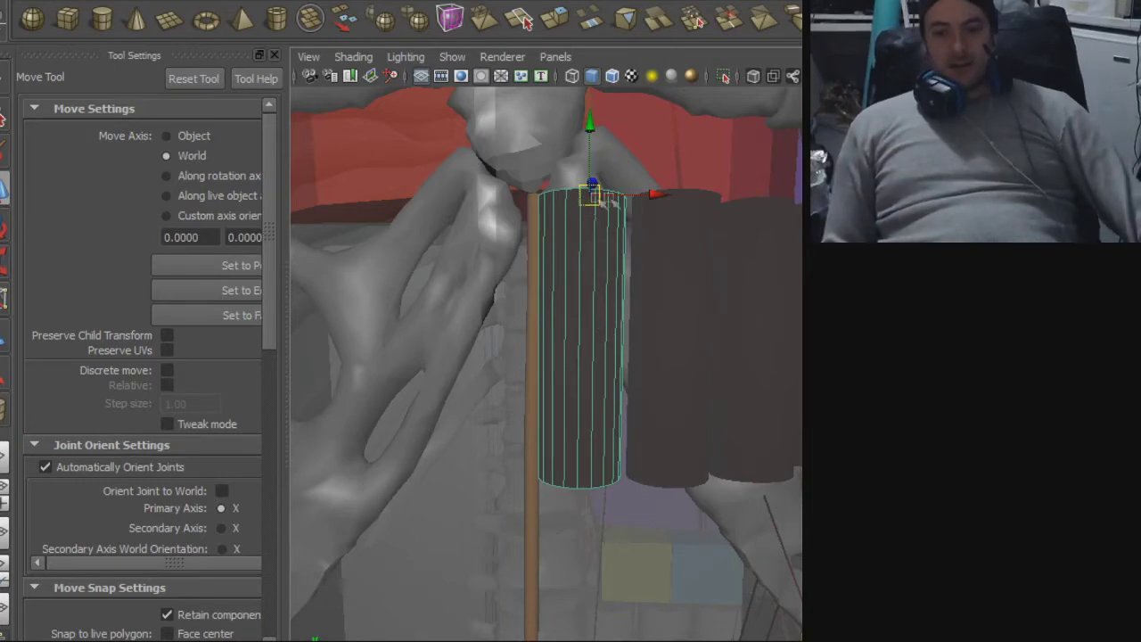
{"action": "left_click_drag", "start_coordinate": [657, 265], "coordinate": [659, 307], "text": "alt"}
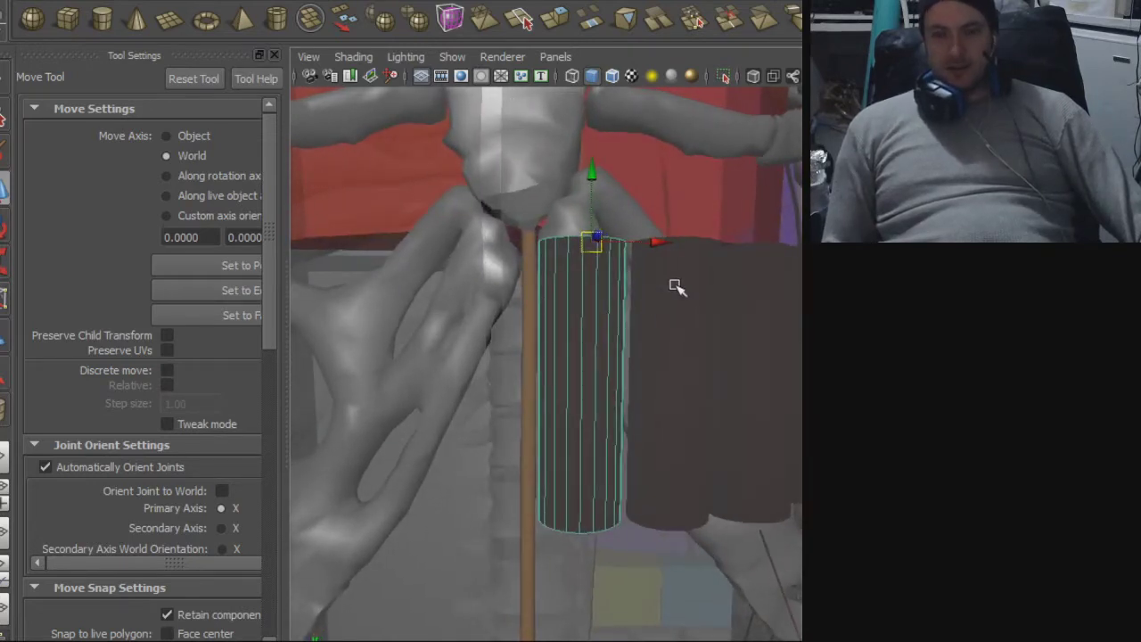
{"action": "left_click_drag", "start_coordinate": [657, 323], "coordinate": [670, 334], "text": "alt"}
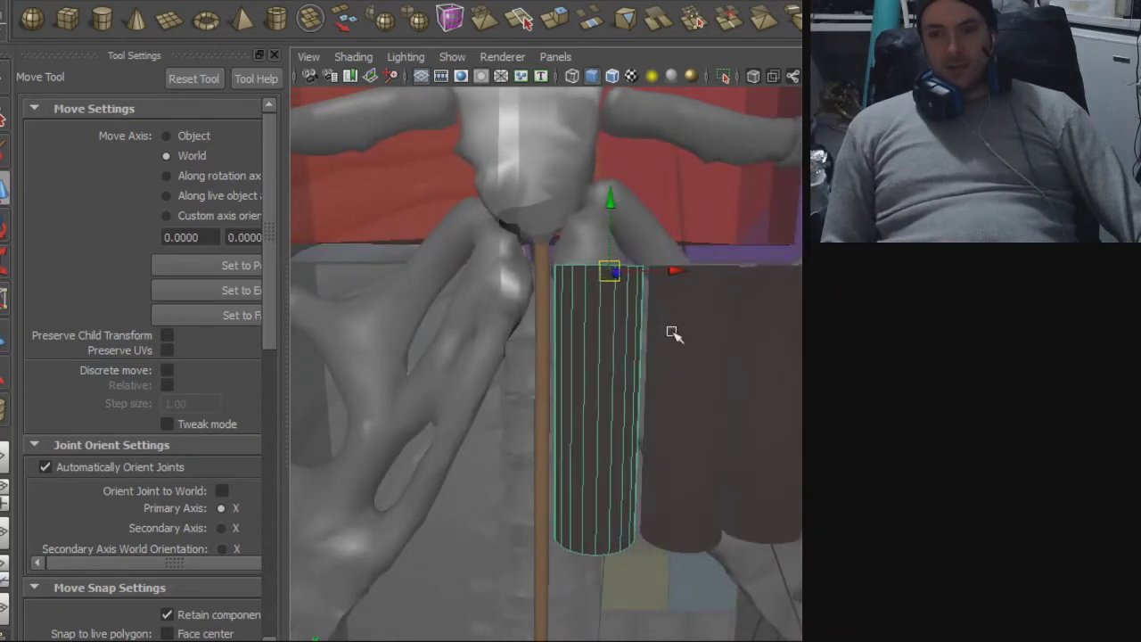
{"action": "middle_click_drag", "start_coordinate": [681, 313], "coordinate": [685, 295], "text": "alt"}
{"action": "left_click_drag", "start_coordinate": [686, 295], "coordinate": [687, 294], "text": "alt"}
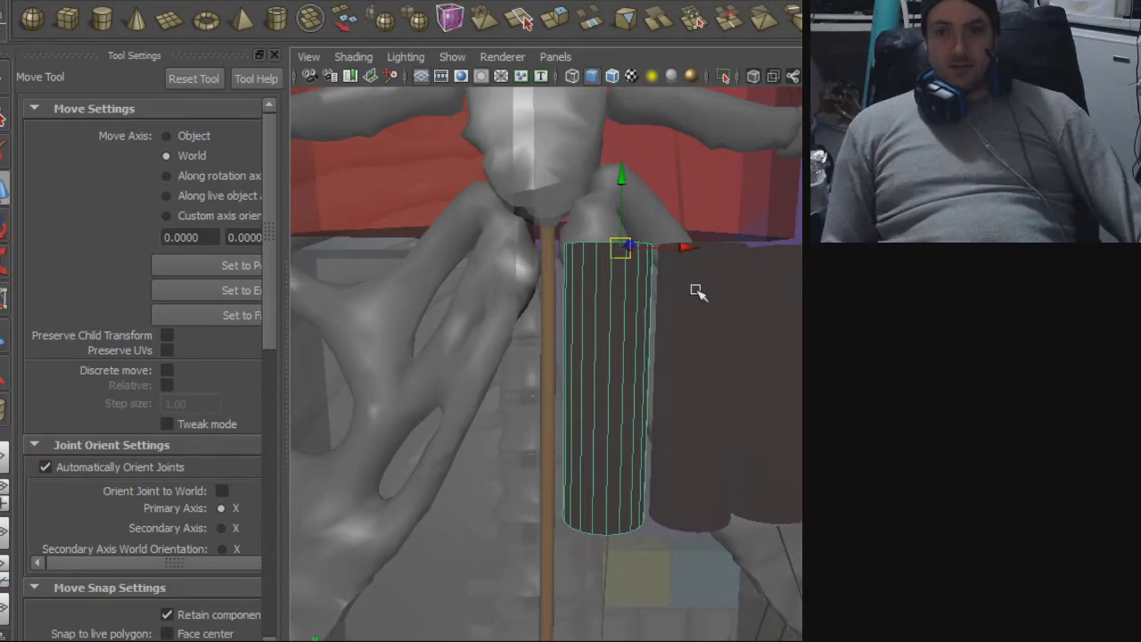
{"action": "middle_click_drag", "start_coordinate": [704, 287], "coordinate": [693, 311], "text": "alt"}
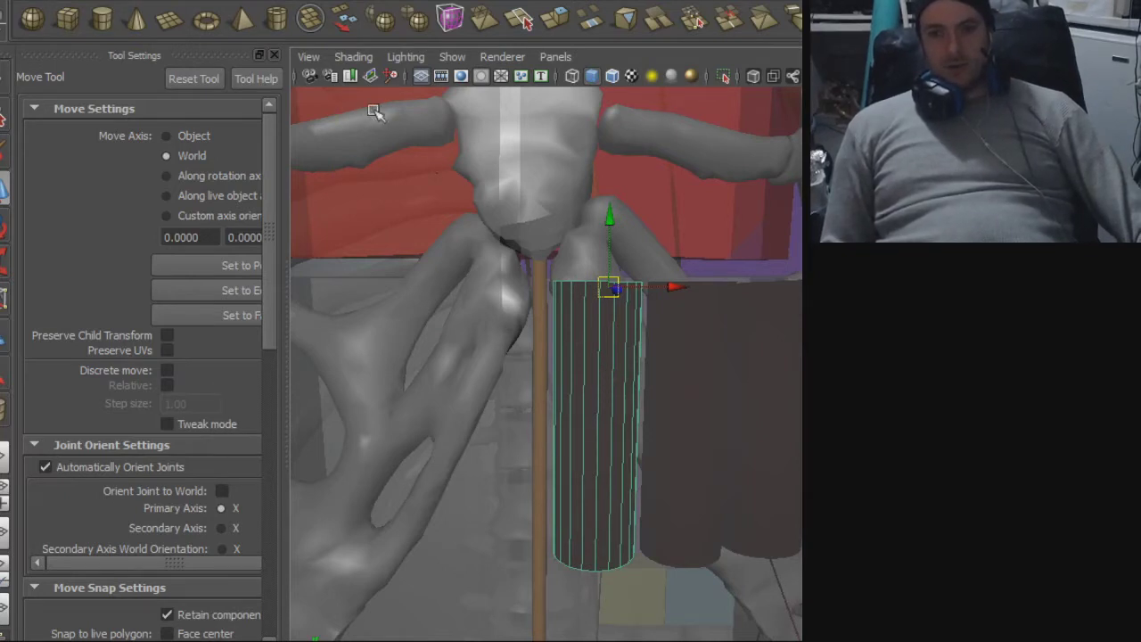
- Export the innermost cylinder over blah.obj on the desktop and import that file as a new copy
{"action": "left_click", "coordinate": [18, 0]}
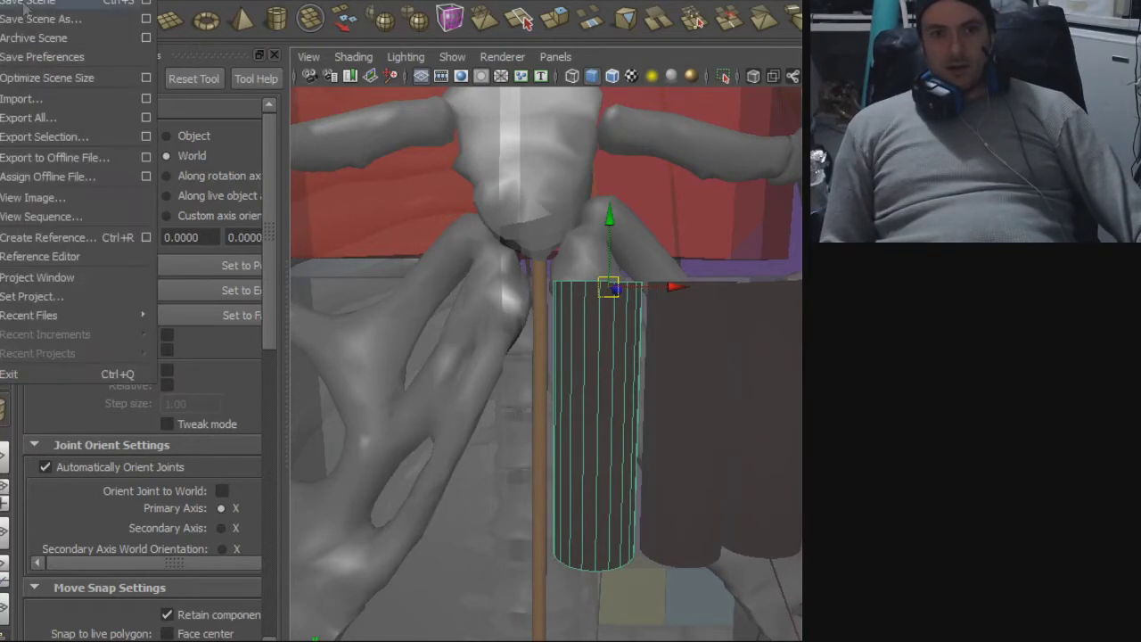
{"action": "left_click", "coordinate": [47, 134]}
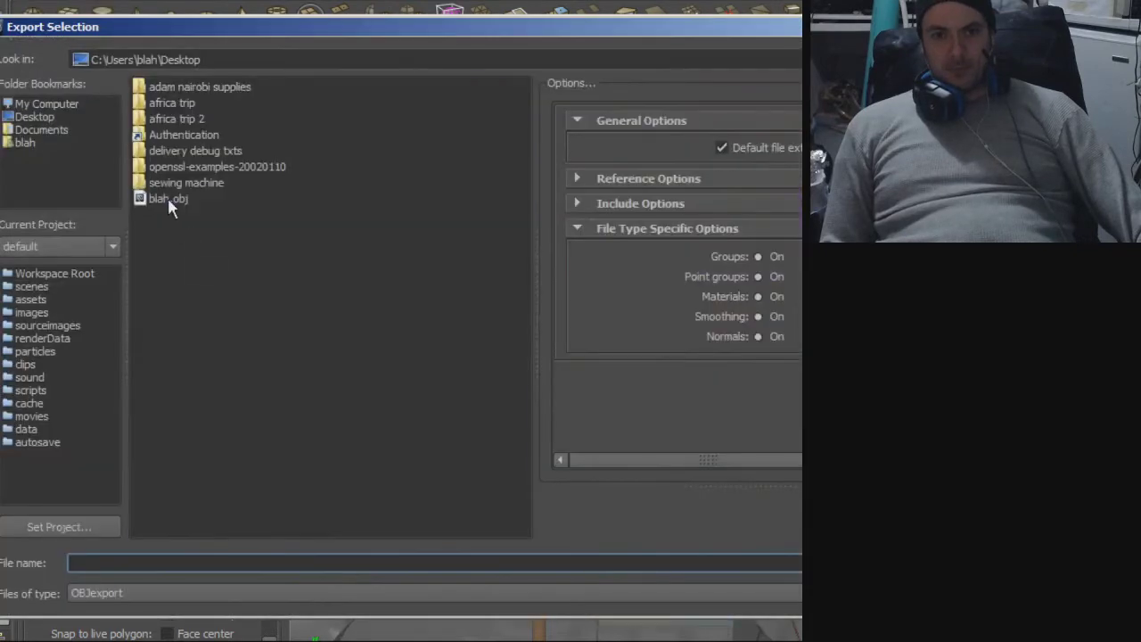
{"action": "double_click", "coordinate": [170, 200]}
{"action": "left_click", "coordinate": [441, 362]}
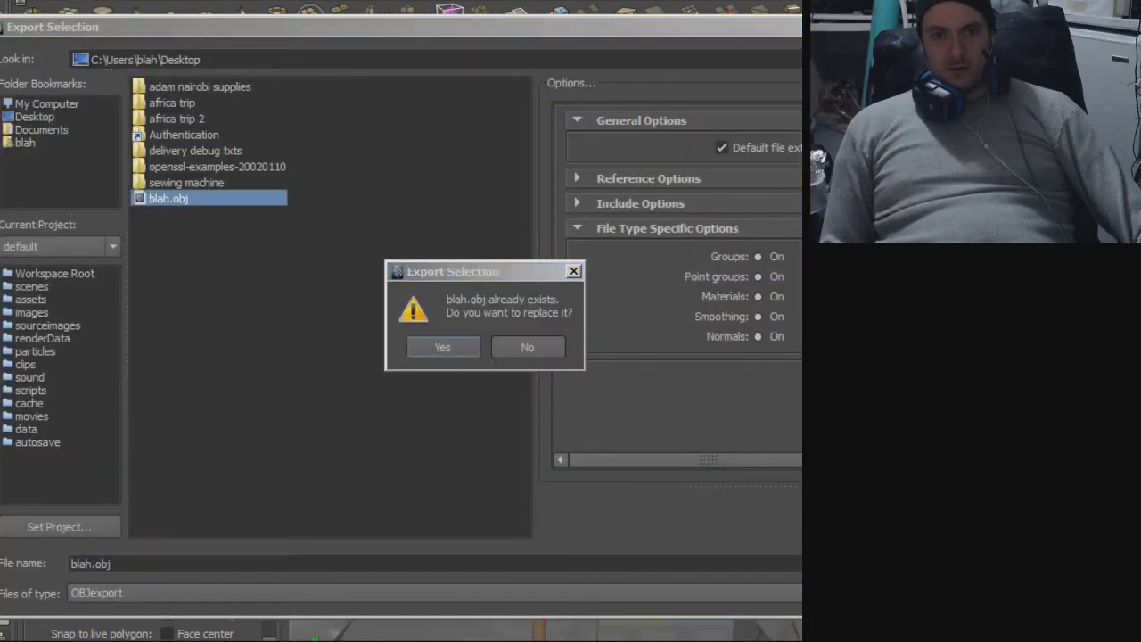
{"action": "left_click", "coordinate": [18, 0]}
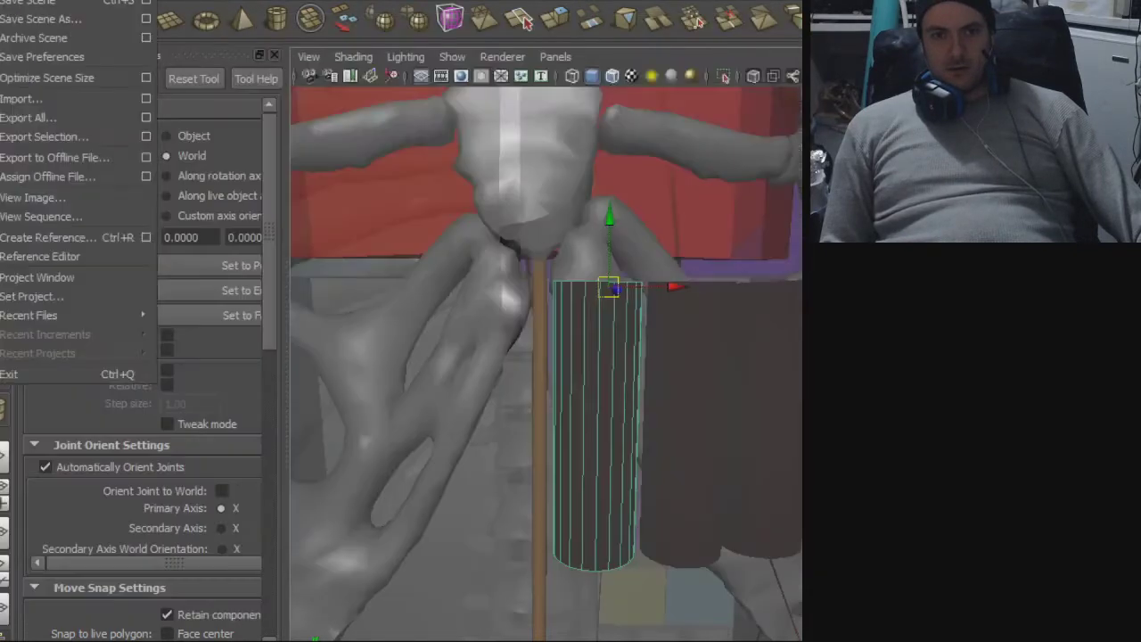
{"action": "left_click", "coordinate": [38, 98]}
{"action": "double_click", "coordinate": [170, 247]}
{"action": "scroll", "coordinate": [589, 332], "scroll_direction": "up", "scroll_amount": 10}
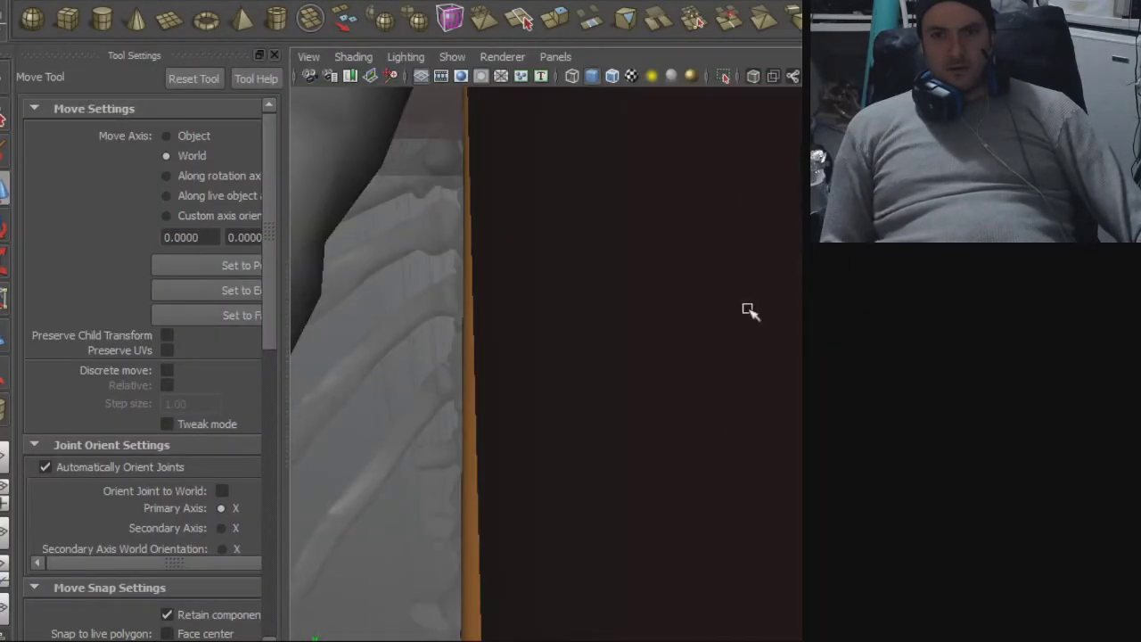
{"action": "right_click_drag", "start_coordinate": [748, 308], "coordinate": [445, 294], "text": "alt"}
{"action": "middle_click_drag", "start_coordinate": [568, 348], "coordinate": [542, 148], "text": "alt"}
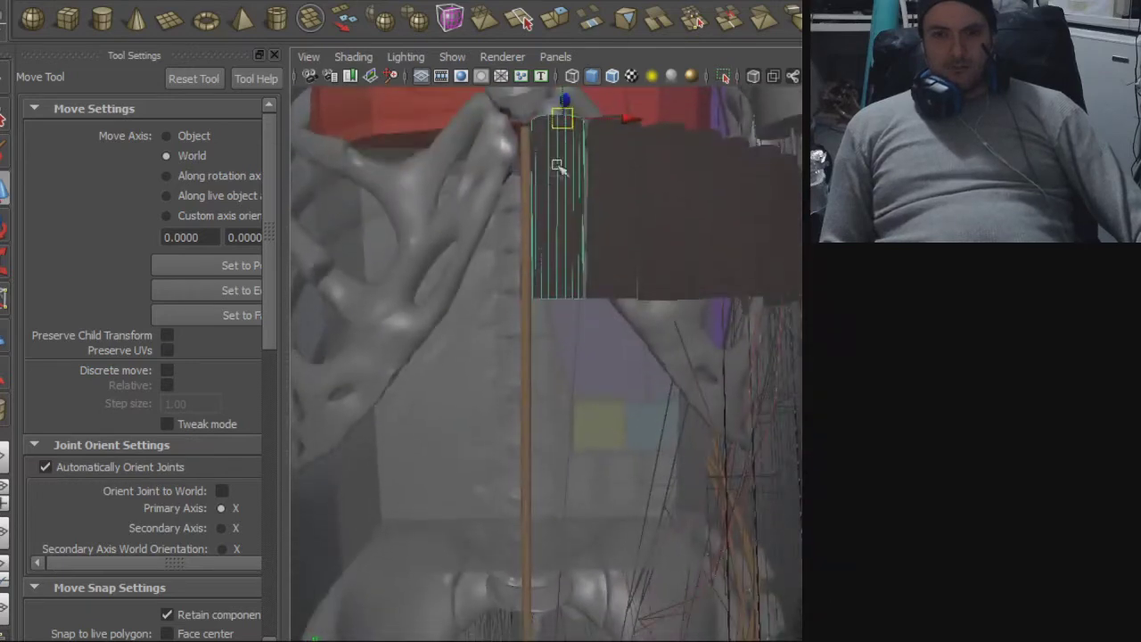
- Move the cylinder copy straight below the innermost cylinder, beside the midline rod, and align its depth between ribs and skin to start a second row
{"action": "left_click_drag", "start_coordinate": [565, 123], "coordinate": [562, 326]}
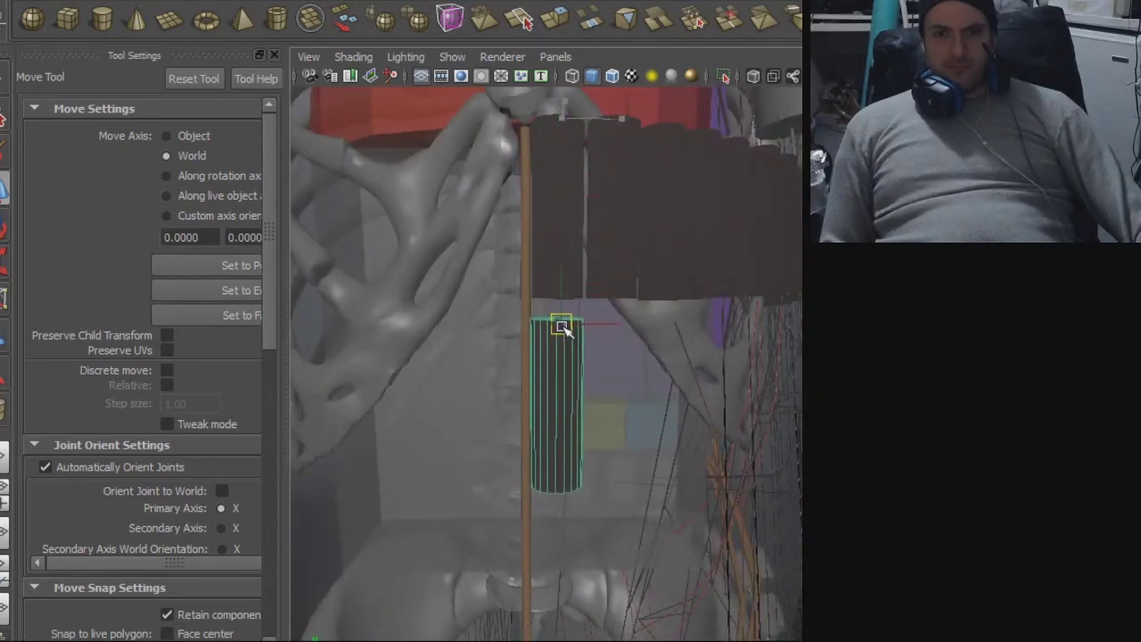
{"action": "left_click_drag", "start_coordinate": [560, 319], "coordinate": [787, 308]}
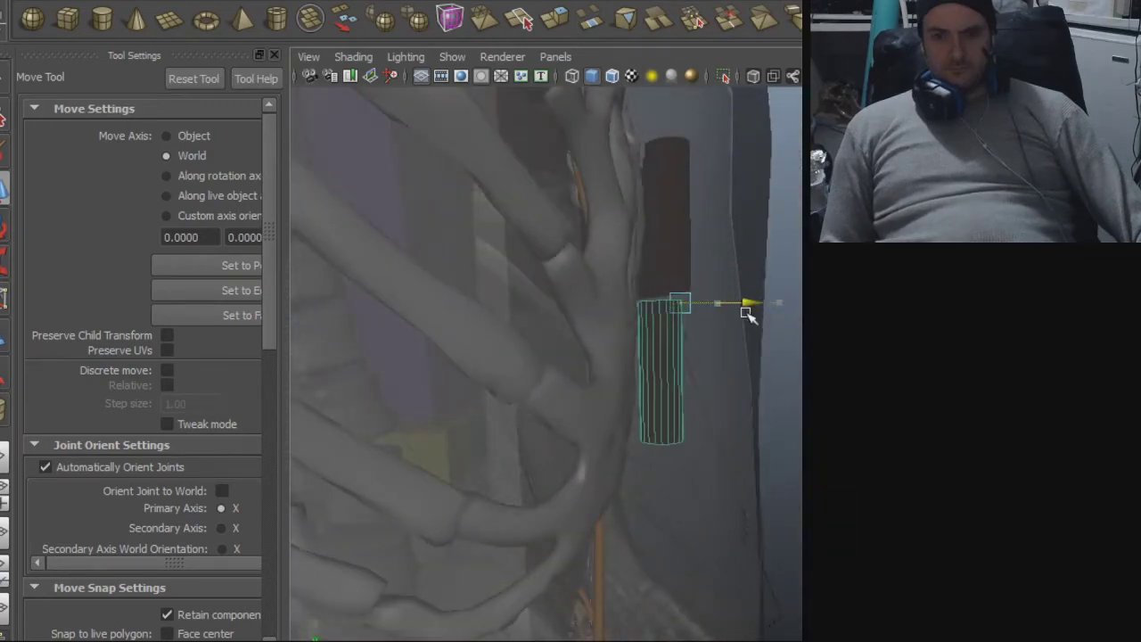
{"action": "key", "text": "f"}
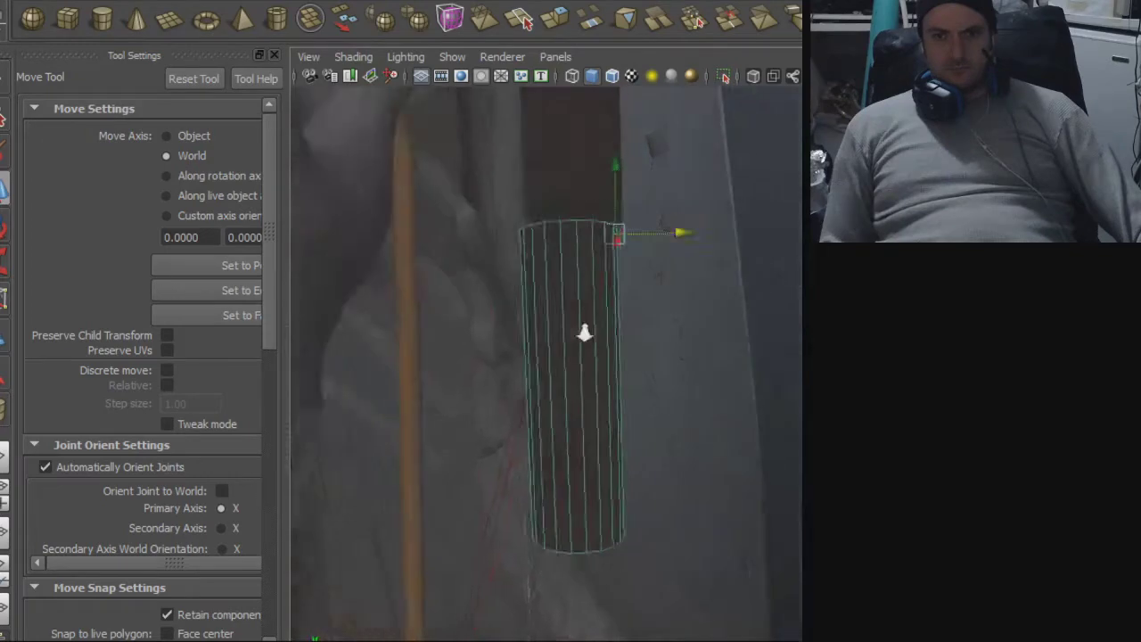
{"action": "left_click_drag", "start_coordinate": [584, 333], "coordinate": [361, 326], "text": "alt"}
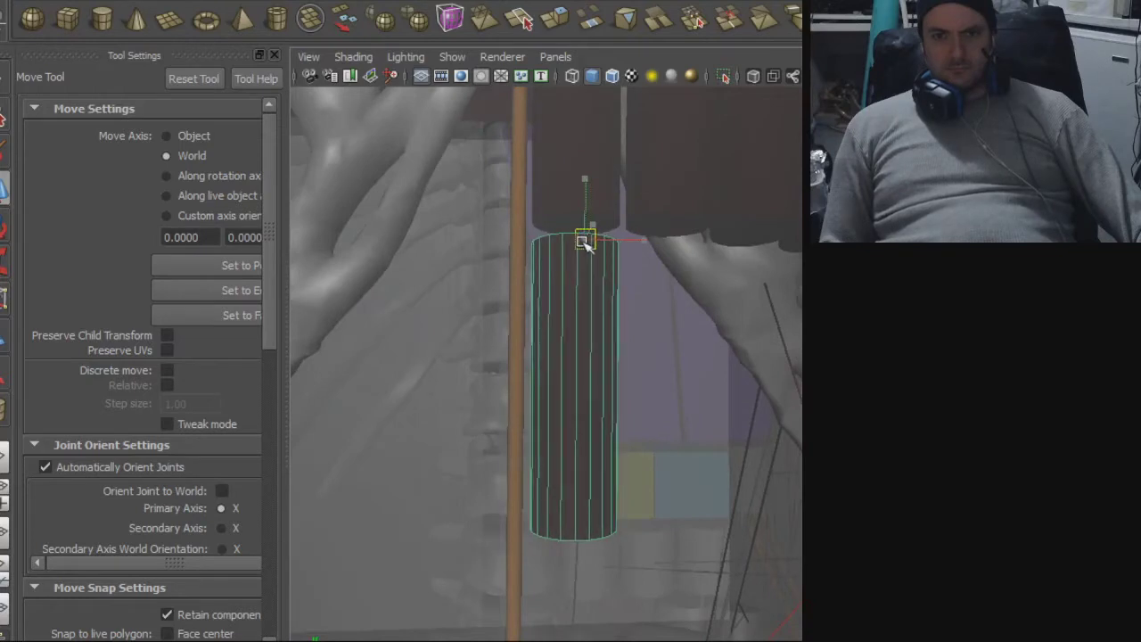
{"action": "left_click_drag", "start_coordinate": [584, 240], "coordinate": [585, 264]}
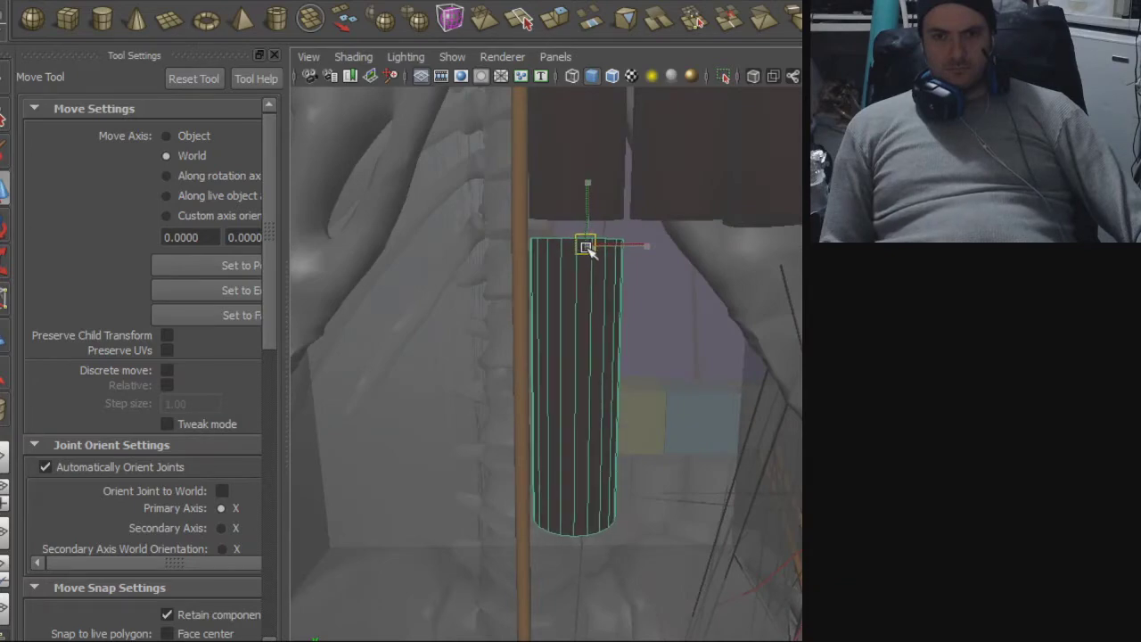
- Rotate the first lower-row cylinder slightly in side view to follow the line of the abdominal skin
{"action": "left_click_drag", "start_coordinate": [683, 280], "coordinate": [807, 287], "text": "alt"}
{"action": "key", "text": "e"}
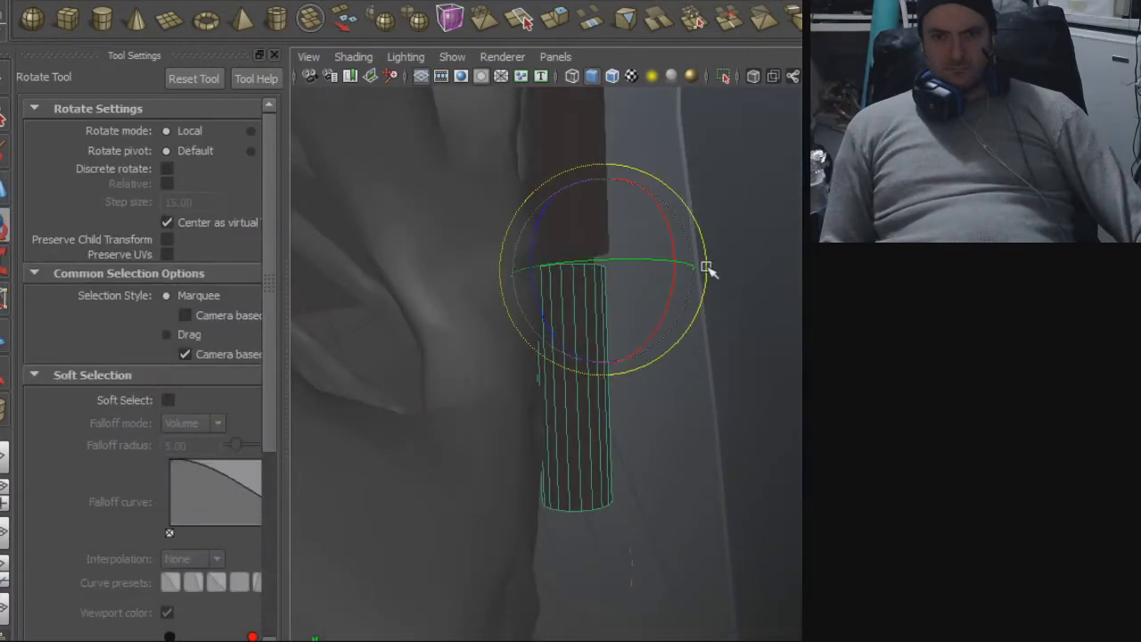
{"action": "left_click_drag", "start_coordinate": [706, 271], "coordinate": [468, 290]}
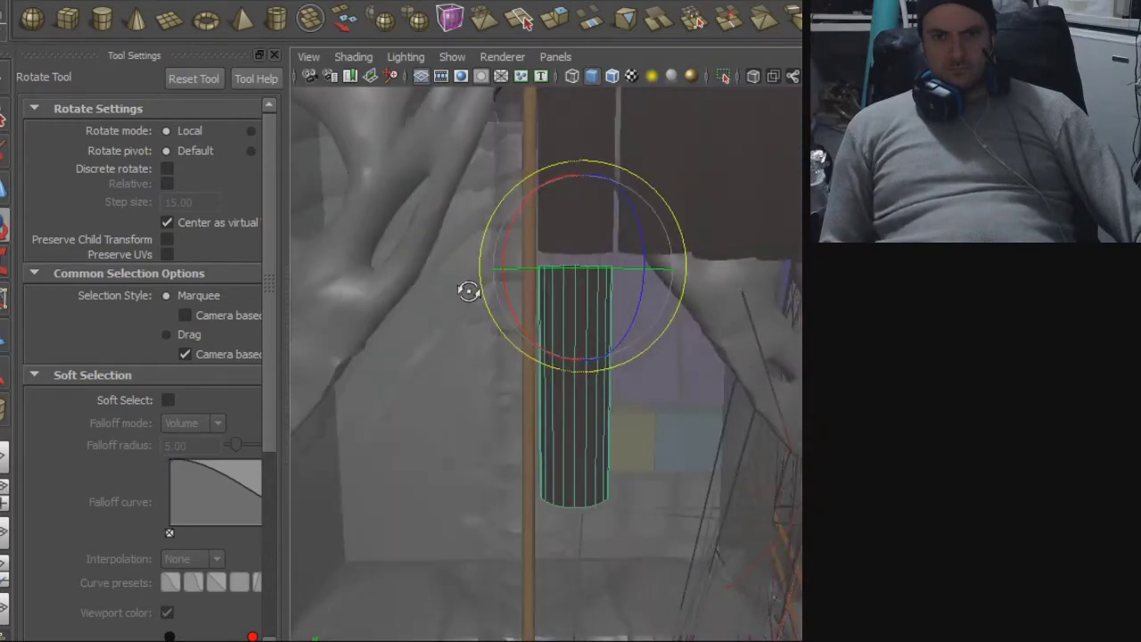
- Export the first lower-row cylinder over blah.obj on the desktop and import that file as a new copy
{"action": "left_click", "coordinate": [7, 2]}
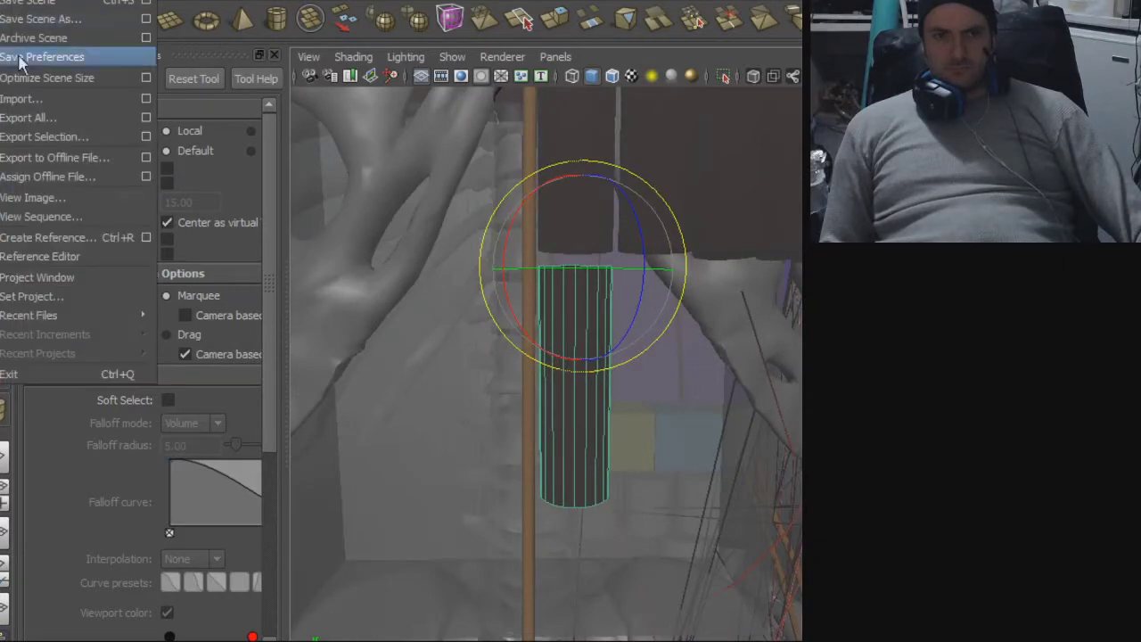
{"action": "left_click", "coordinate": [36, 136]}
{"action": "double_click", "coordinate": [144, 196]}
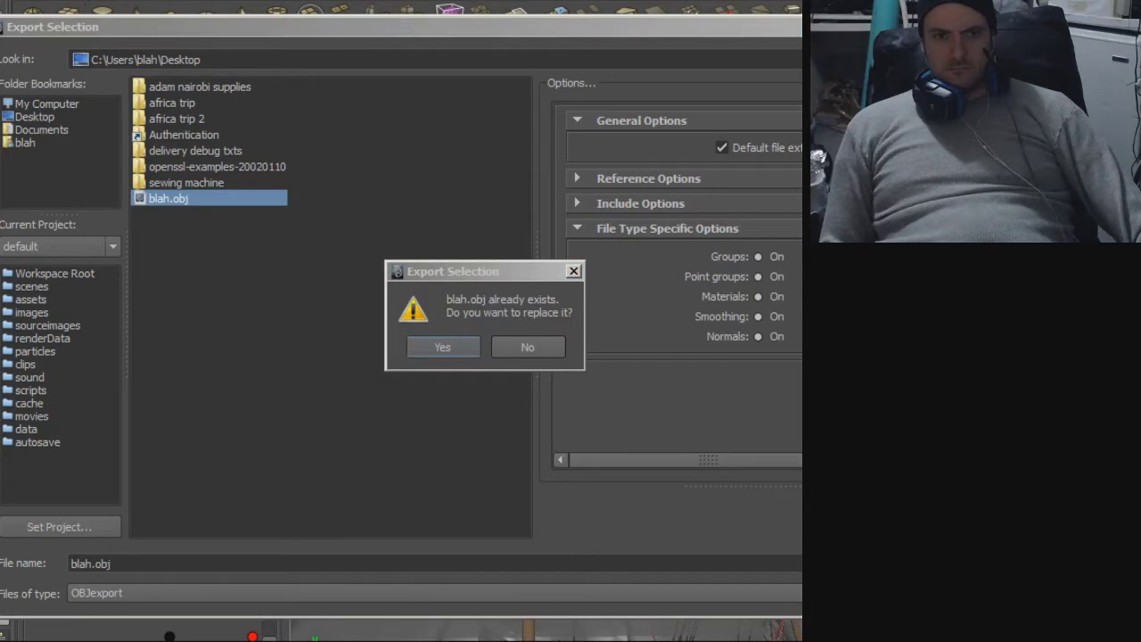
{"action": "key", "text": "Return"}
{"action": "left_click", "coordinate": [7, 1]}
{"action": "left_click", "coordinate": [19, 102]}
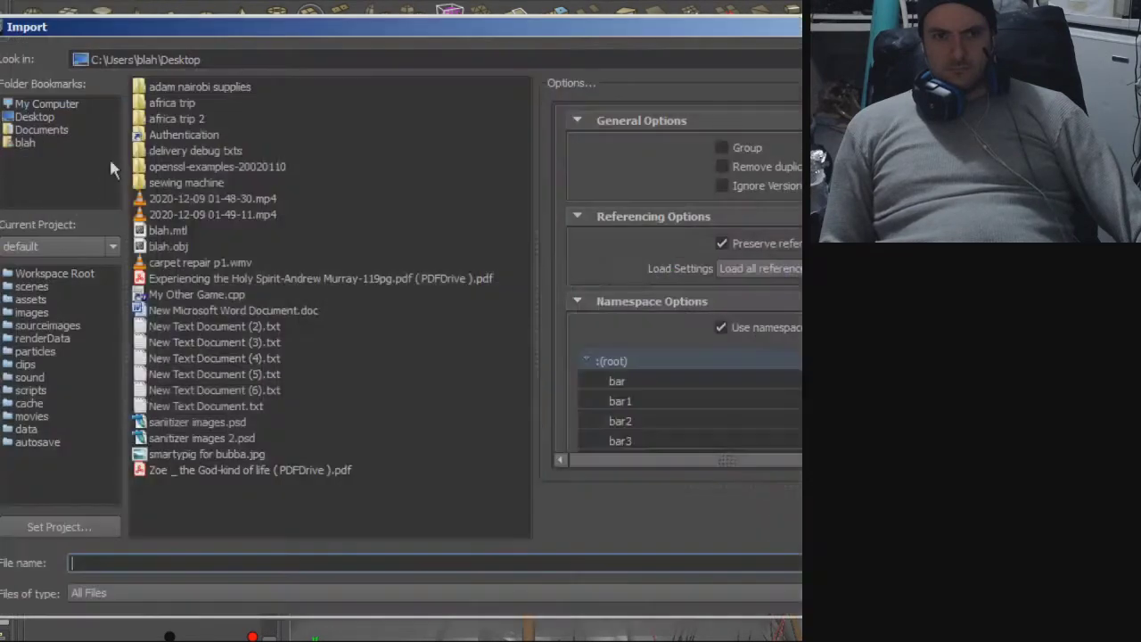
{"action": "double_click", "coordinate": [172, 247]}
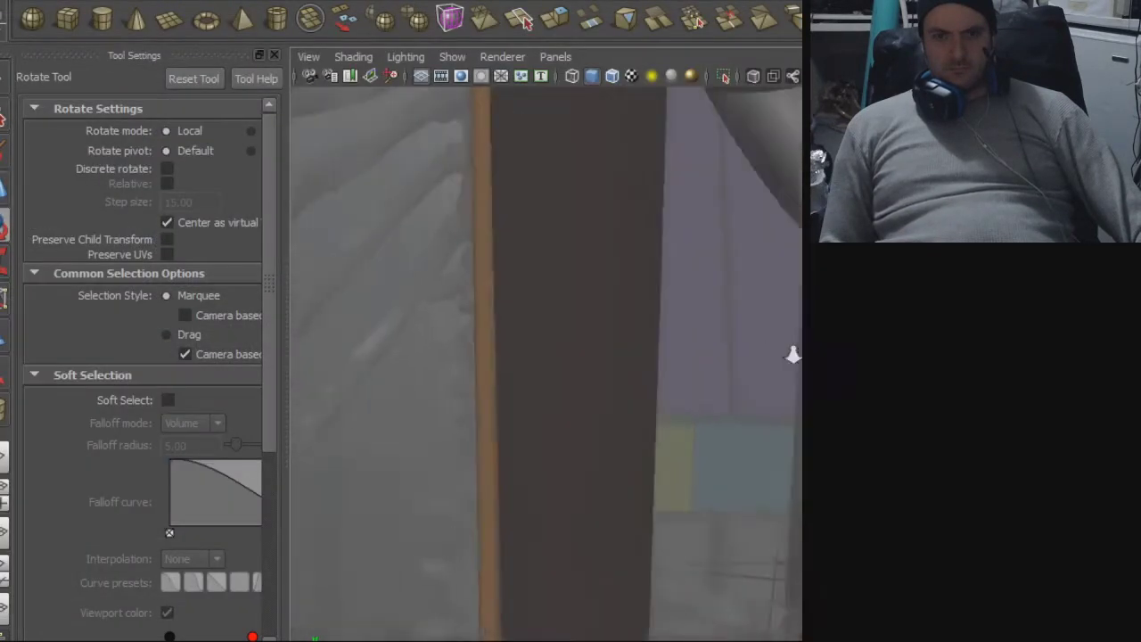
- Move the new copy outward beside the first lower-row cylinder, below the second cylinder of the upper row, and adjust its depth
{"action": "scroll", "coordinate": [583, 363], "scroll_direction": "up", "scroll_amount": 2}
{"action": "left_click", "coordinate": [682, 344]}
{"action": "right_click_drag", "start_coordinate": [683, 344], "coordinate": [466, 345], "text": "alt"}
{"action": "right_click_drag", "start_coordinate": [591, 364], "coordinate": [485, 338], "text": "alt"}
{"action": "key", "text": "w"}
{"action": "left_click_drag", "start_coordinate": [585, 248], "coordinate": [691, 256]}
{"action": "middle_click_drag", "start_coordinate": [690, 255], "coordinate": [594, 303], "text": "alt"}
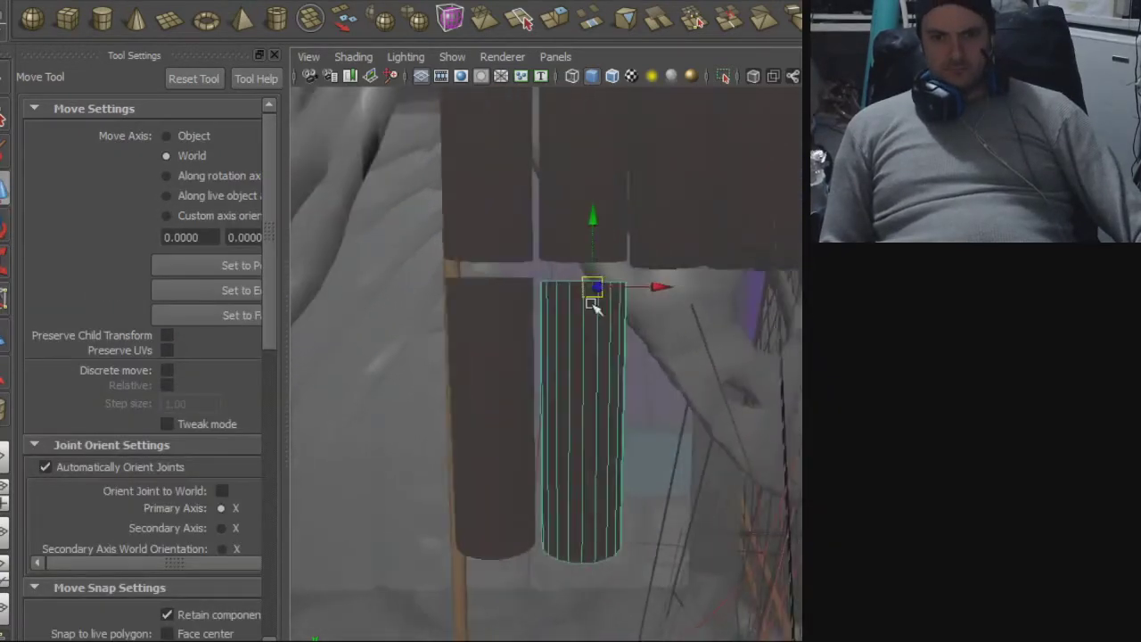
{"action": "left_click_drag", "start_coordinate": [592, 304], "coordinate": [586, 159], "text": "alt"}
{"action": "left_click_drag", "start_coordinate": [584, 337], "coordinate": [363, 423]}
{"action": "left_click_drag", "start_coordinate": [541, 292], "coordinate": [782, 315]}
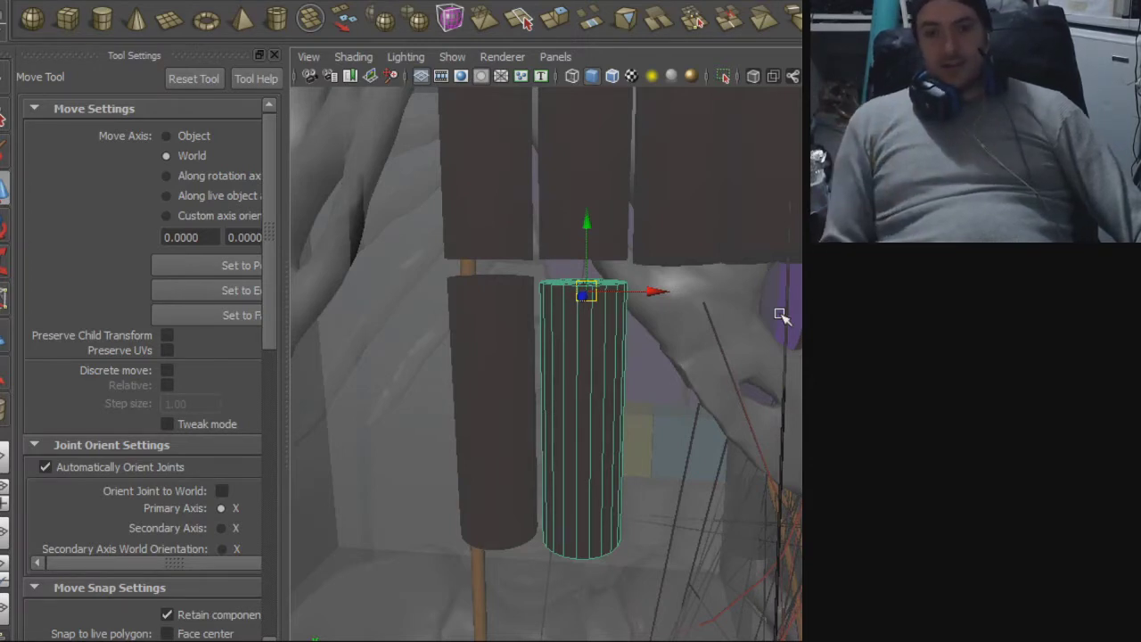
- Export the second lower-row cylinder over blah.obj on the desktop and import that file as another copy
{"action": "scroll", "coordinate": [583, 298], "scroll_direction": "down", "scroll_amount": 6}
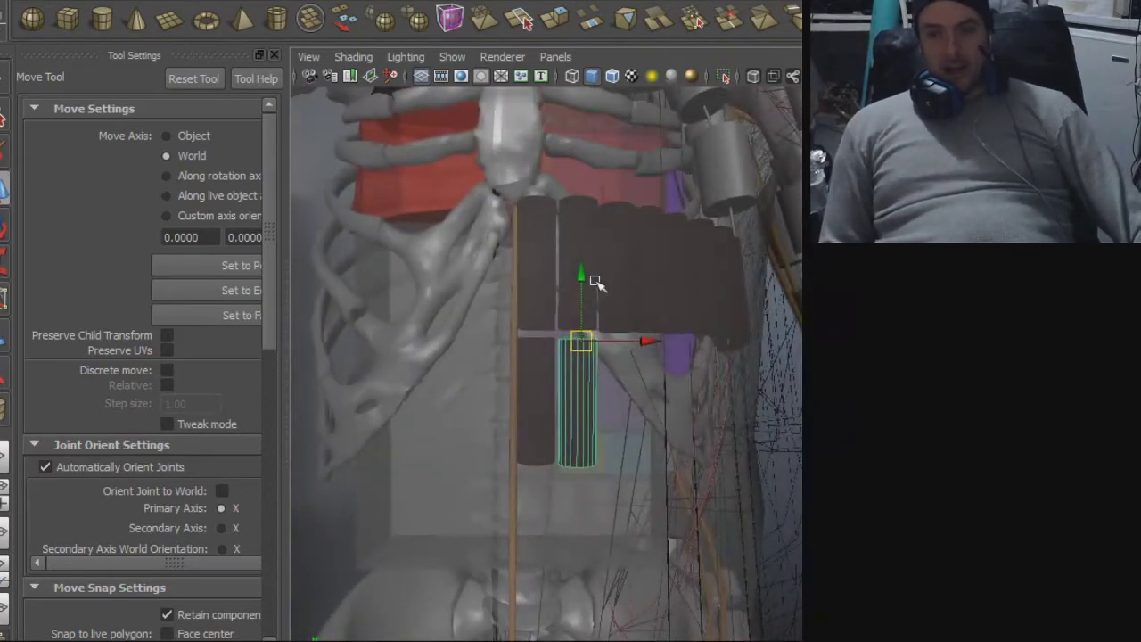
{"action": "scroll", "coordinate": [624, 285], "scroll_direction": "up", "scroll_amount": 4}
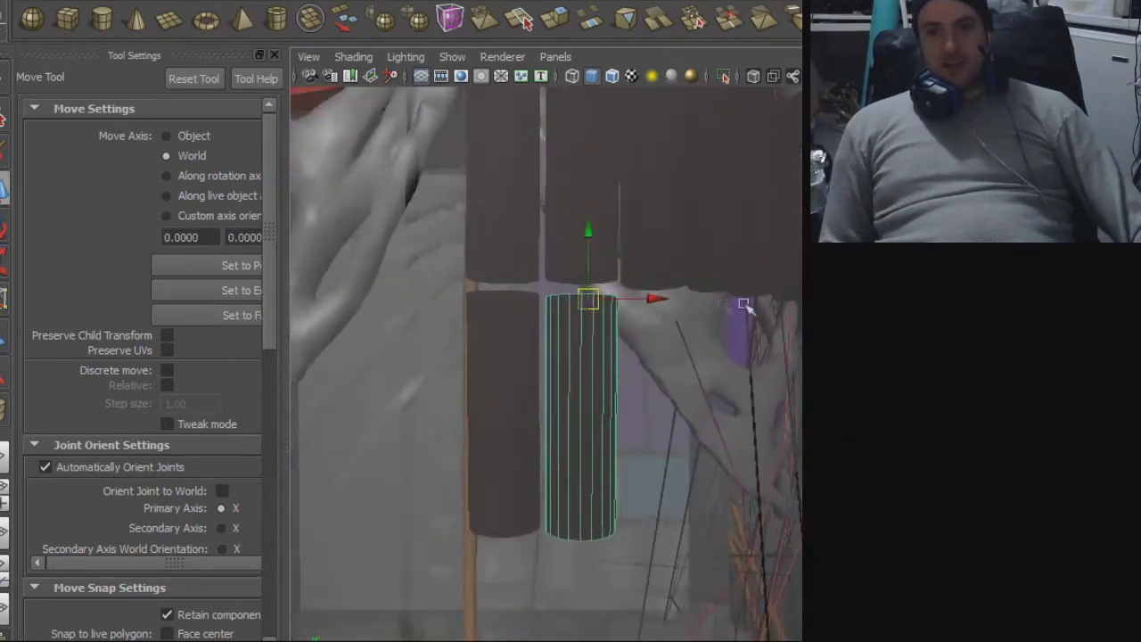
{"action": "scroll", "coordinate": [688, 285], "scroll_direction": "up", "scroll_amount": 2}
{"action": "scroll", "coordinate": [691, 286], "scroll_direction": "up", "scroll_amount": 2}
{"action": "middle_click_drag", "start_coordinate": [668, 277], "coordinate": [628, 282], "text": "alt"}
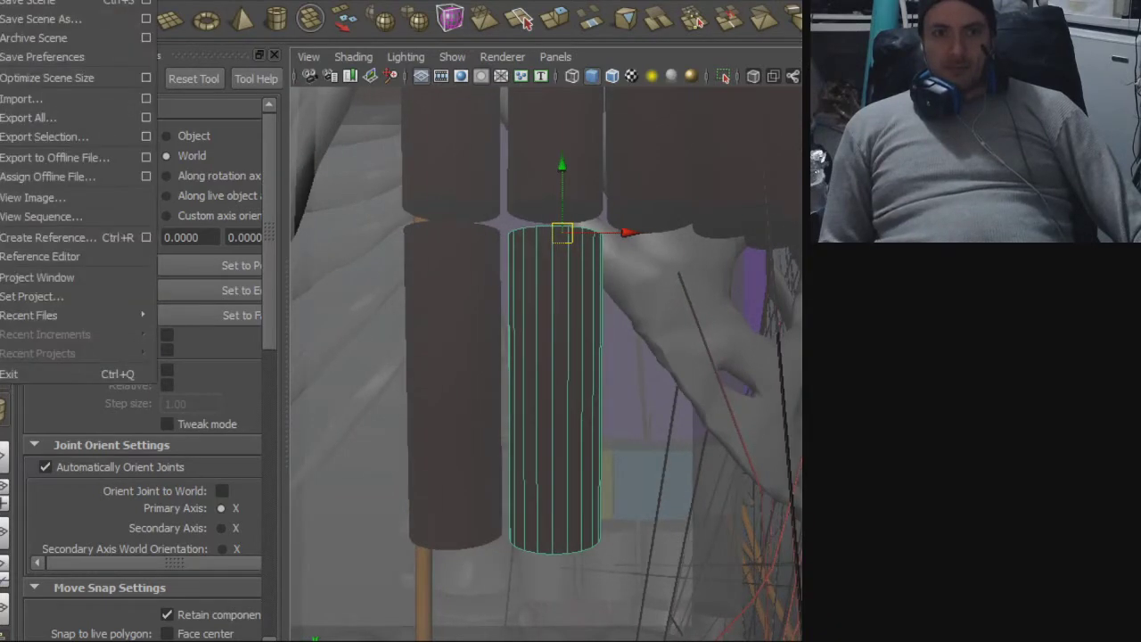
{"action": "left_click", "coordinate": [27, 136]}
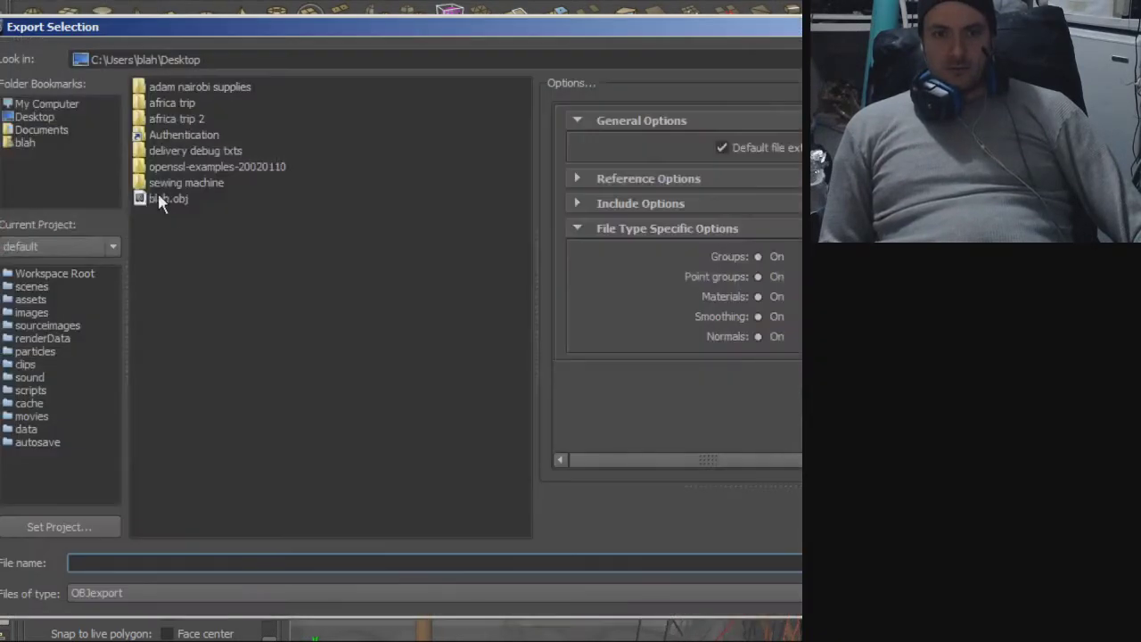
{"action": "double_click", "coordinate": [162, 198]}
{"action": "left_click", "coordinate": [441, 347]}
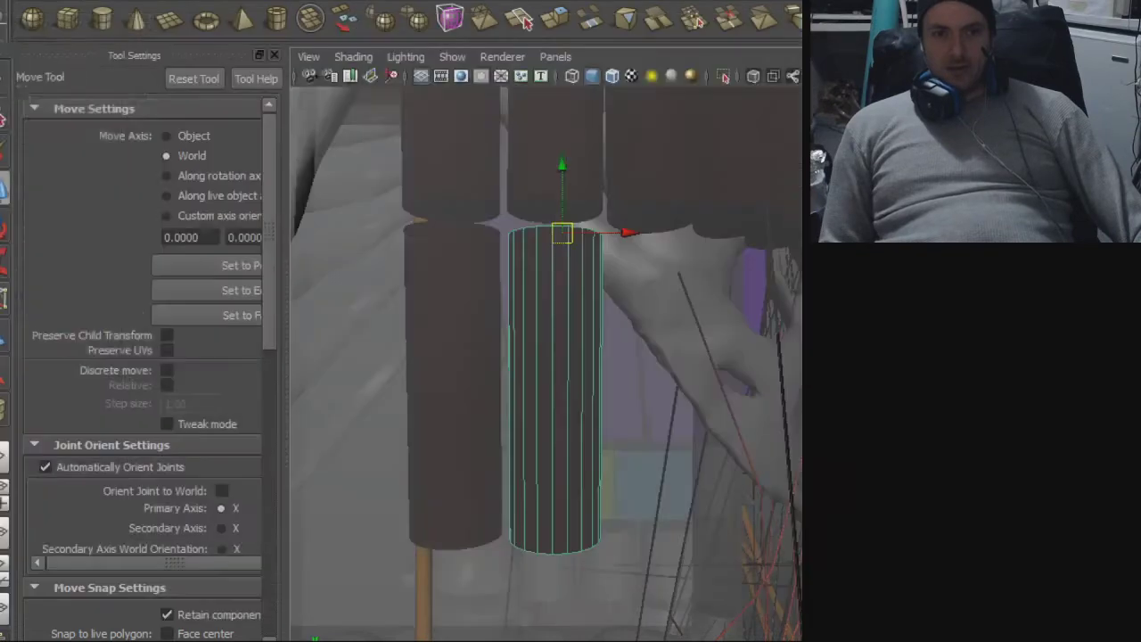
{"action": "left_click", "coordinate": [9, 2]}
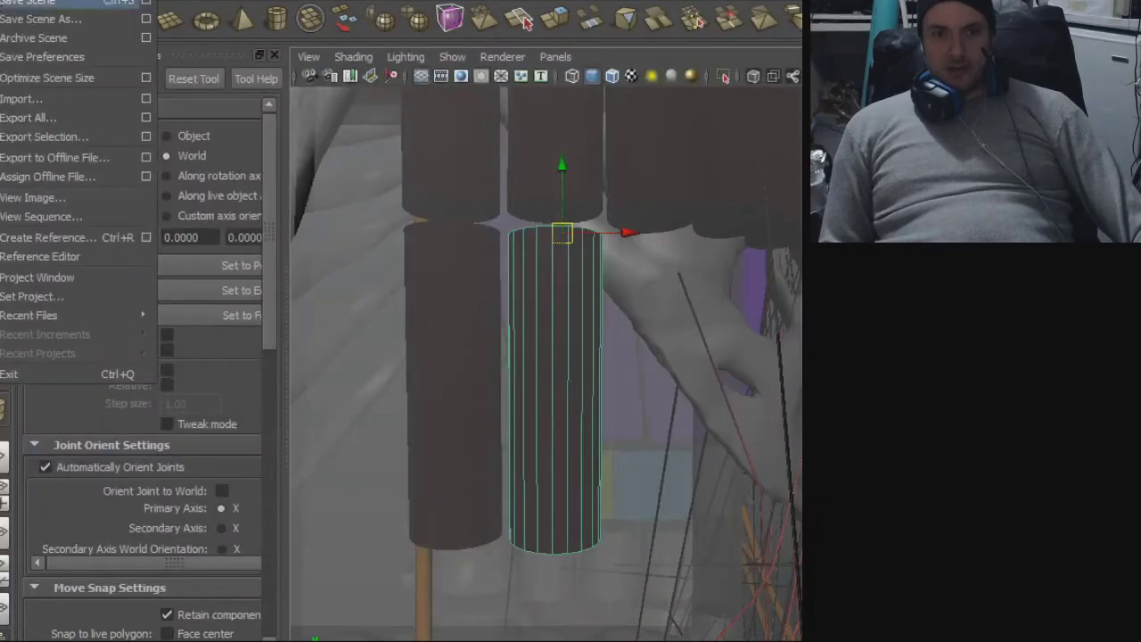
{"action": "left_click", "coordinate": [24, 101]}
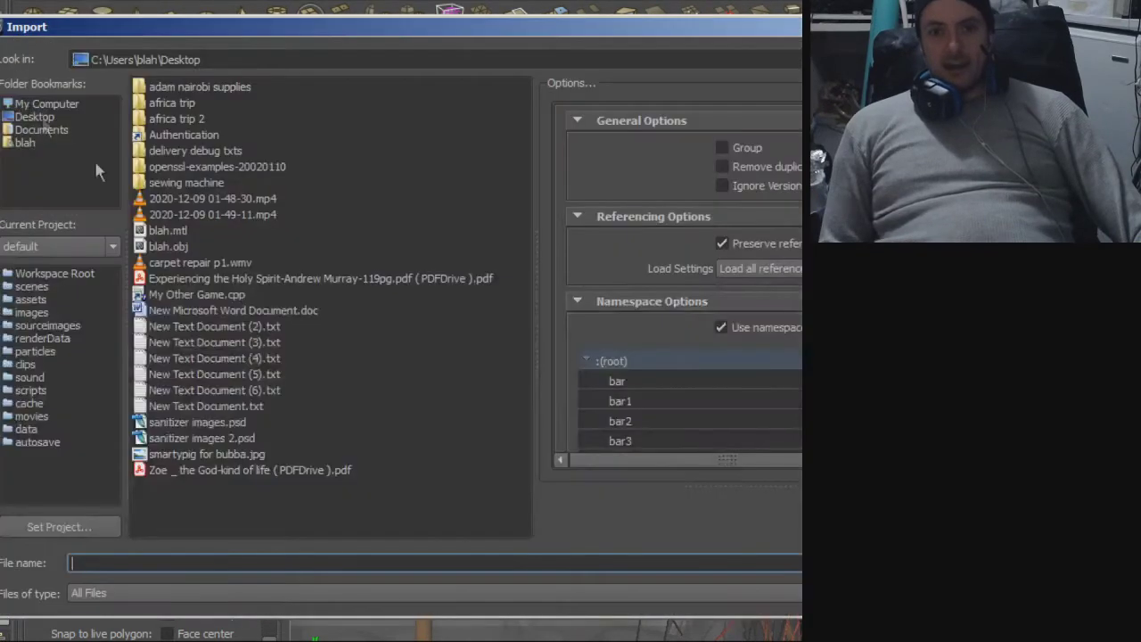
{"action": "left_click", "coordinate": [173, 248]}
{"action": "key", "text": "Return"}
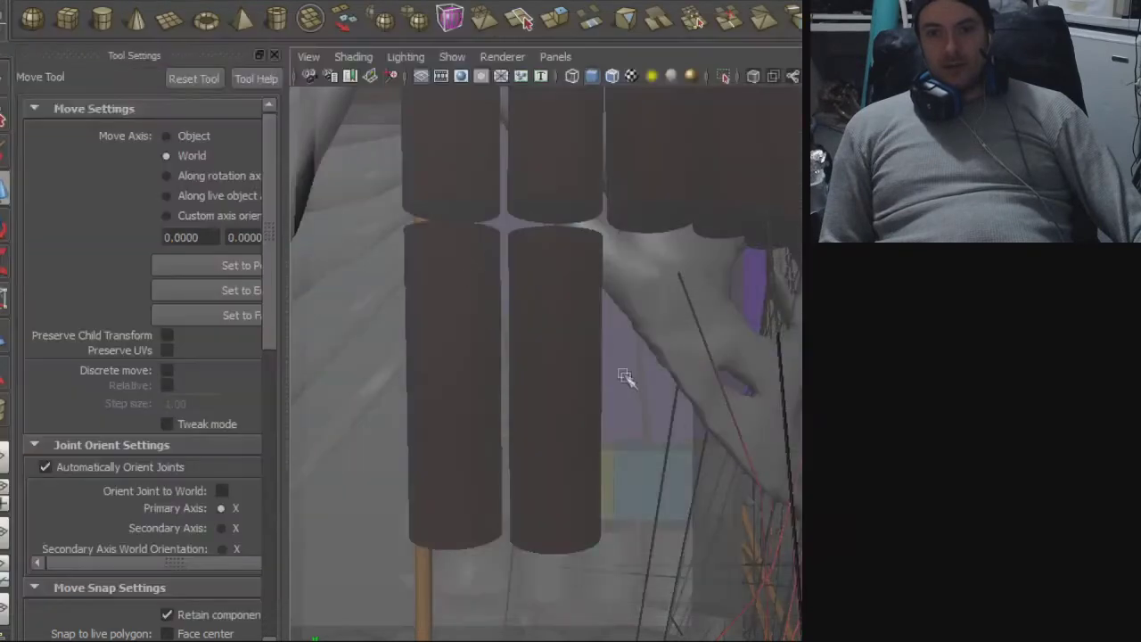
- Center the new copy's pivot and move it outward beside the second lower-row cylinder as the third in the row
{"action": "right_click_drag", "start_coordinate": [538, 378], "coordinate": [909, 424], "text": "alt"}
{"action": "scroll", "coordinate": [654, 430], "scroll_direction": "down", "scroll_amount": 10}
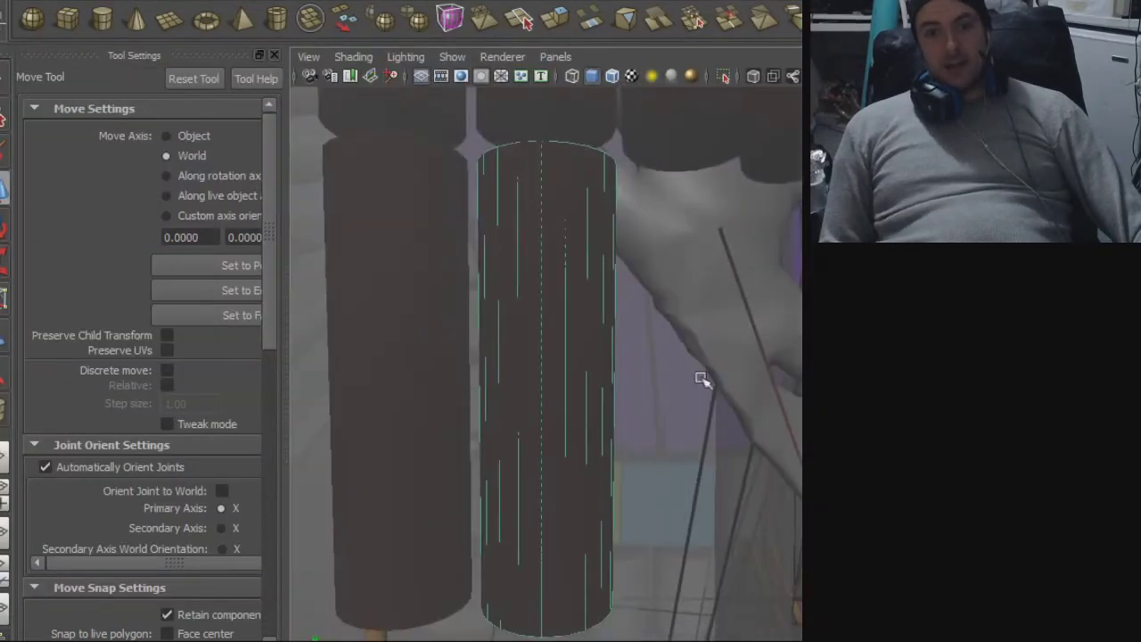
{"action": "left_click_drag", "start_coordinate": [583, 368], "coordinate": [532, 404], "text": "alt"}
{"action": "middle_click_drag", "start_coordinate": [578, 400], "coordinate": [556, 403], "text": "alt"}
{"action": "right_click_drag", "start_coordinate": [555, 403], "coordinate": [606, 416], "text": "alt"}
{"action": "middle_click_drag", "start_coordinate": [606, 415], "coordinate": [611, 398], "text": "alt"}
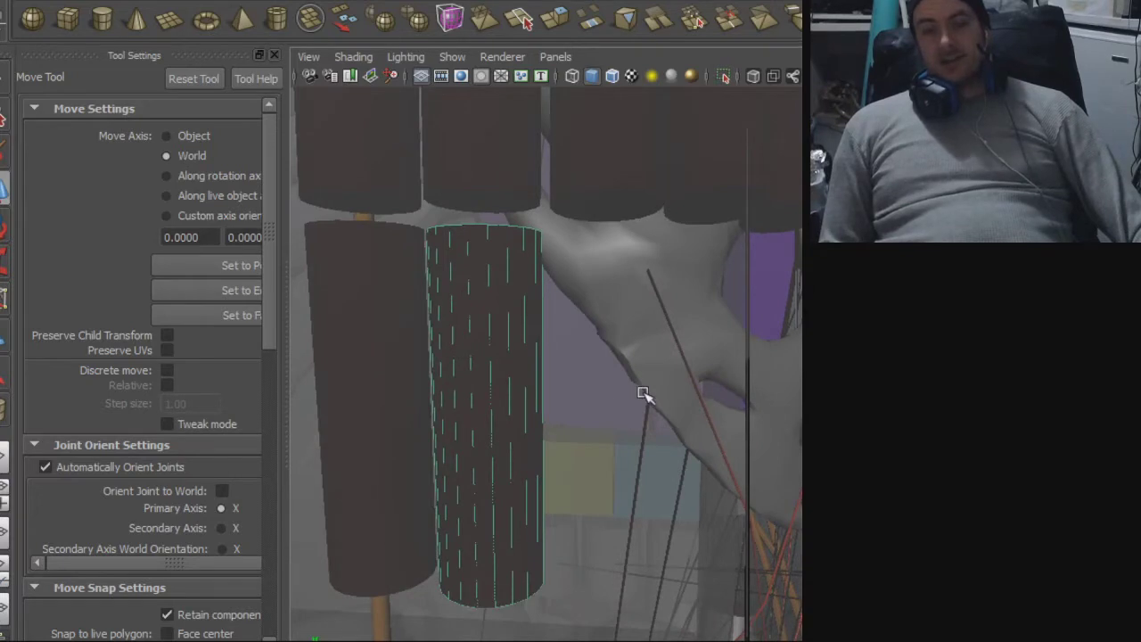
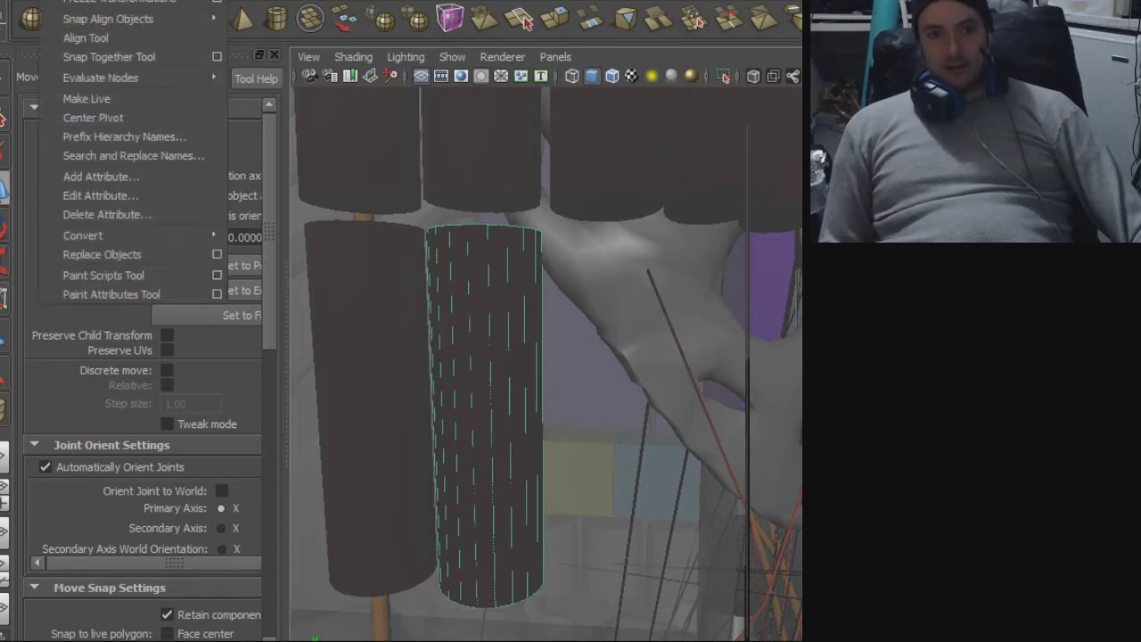
{"action": "left_click", "coordinate": [107, 120]}
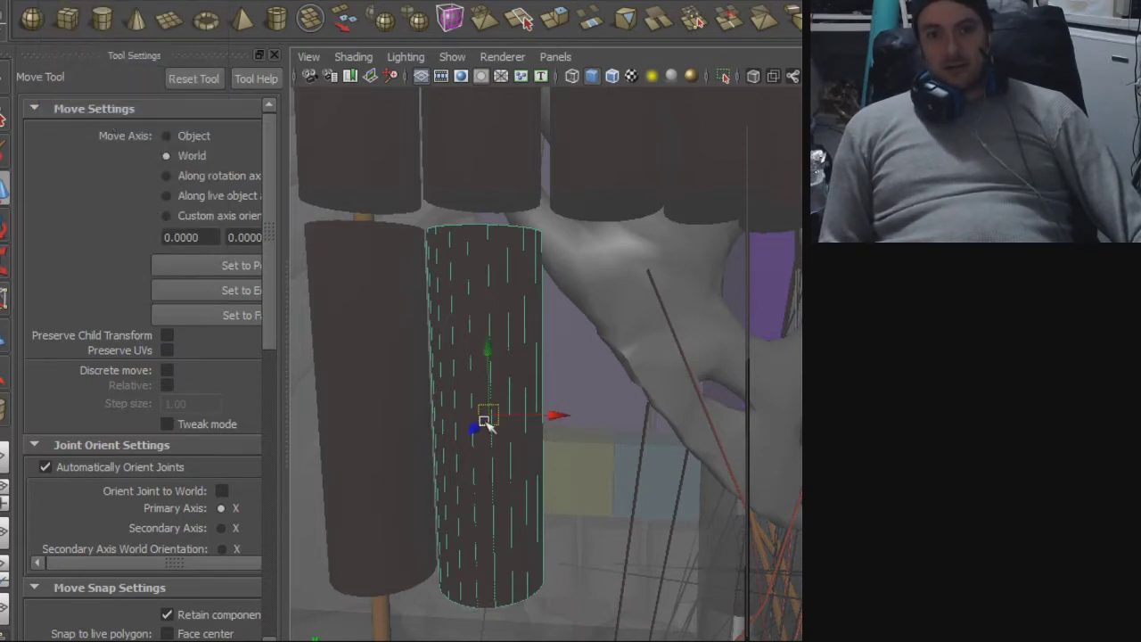
{"action": "left_click_drag", "start_coordinate": [484, 421], "coordinate": [609, 306]}
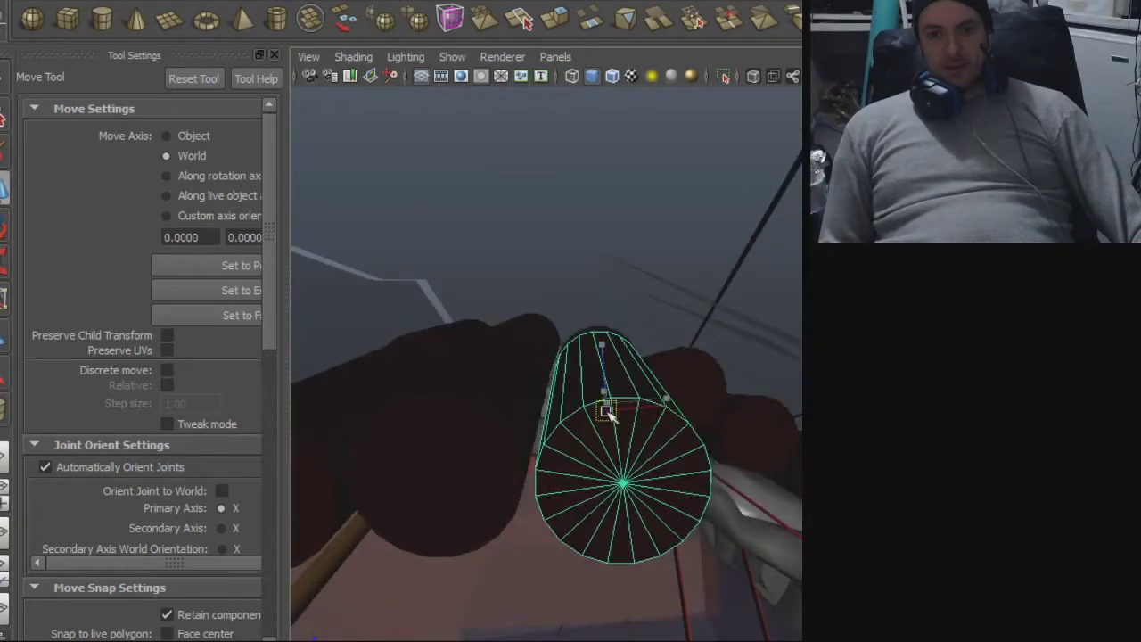
- Examine the three lower-row cylinders against the upper row, the lower ribs and the space down to the pelvis
{"action": "left_click_drag", "start_coordinate": [617, 411], "coordinate": [635, 565], "text": "alt"}
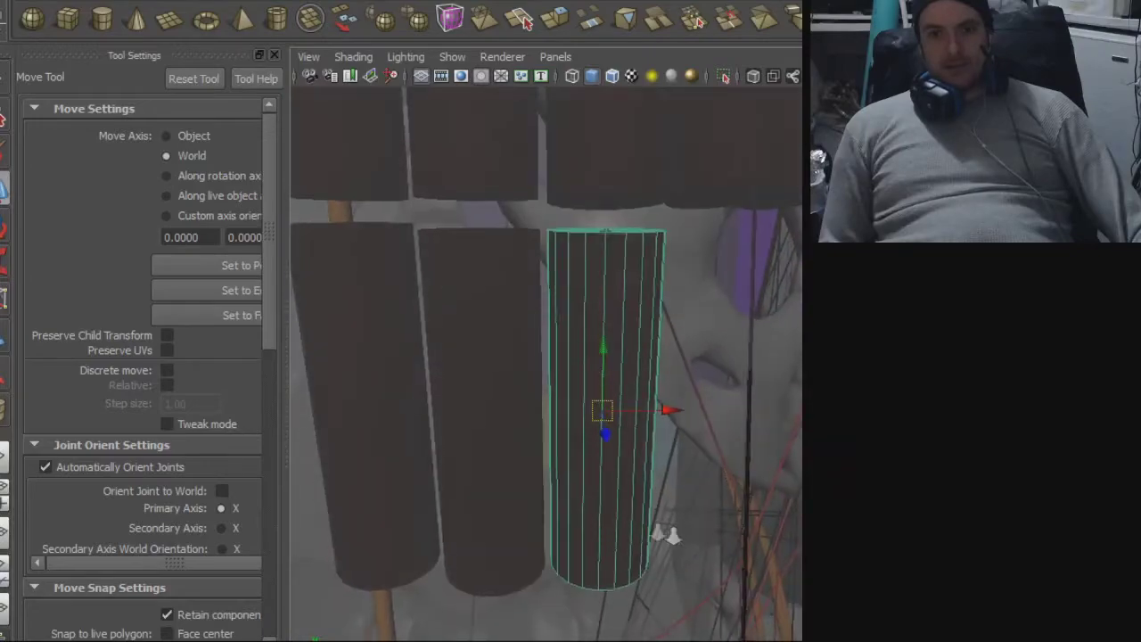
{"action": "right_click_drag", "start_coordinate": [673, 536], "coordinate": [593, 465], "text": "alt"}
{"action": "middle_click_drag", "start_coordinate": [606, 467], "coordinate": [586, 560], "text": "alt"}
{"action": "left_click_drag", "start_coordinate": [585, 559], "coordinate": [475, 323], "text": "alt"}
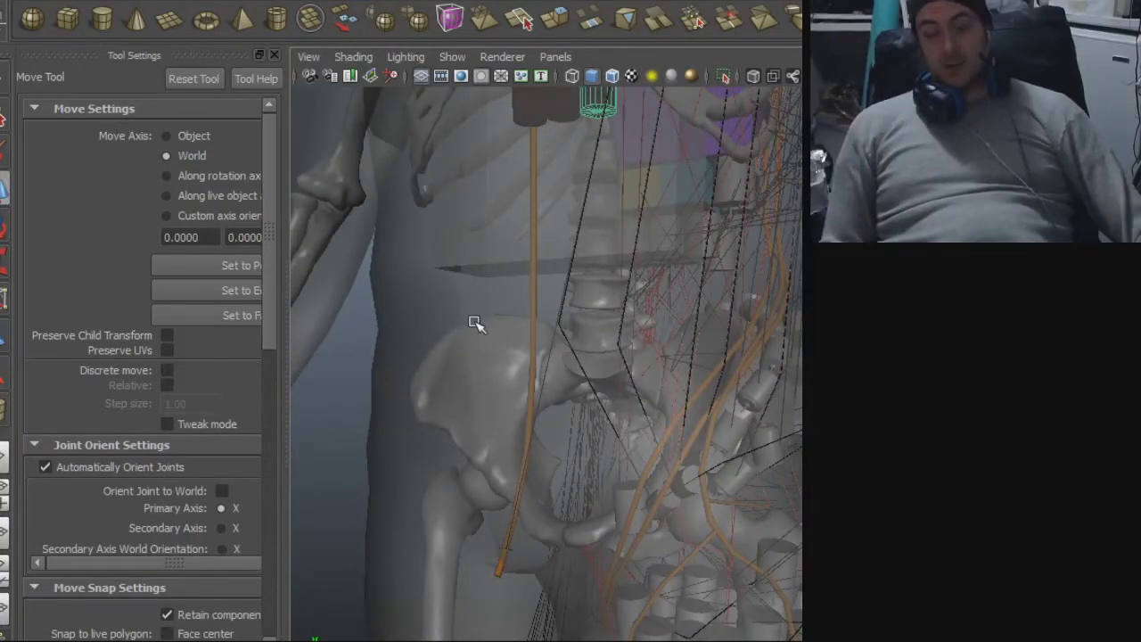
{"action": "left_click_drag", "start_coordinate": [499, 276], "coordinate": [559, 264], "text": "alt"}
{"action": "middle_click_drag", "start_coordinate": [568, 230], "coordinate": [543, 395], "text": "alt"}
{"action": "left_click_drag", "start_coordinate": [543, 395], "coordinate": [562, 329], "text": "alt"}
{"action": "scroll", "coordinate": [561, 329], "scroll_direction": "up", "scroll_amount": 6}
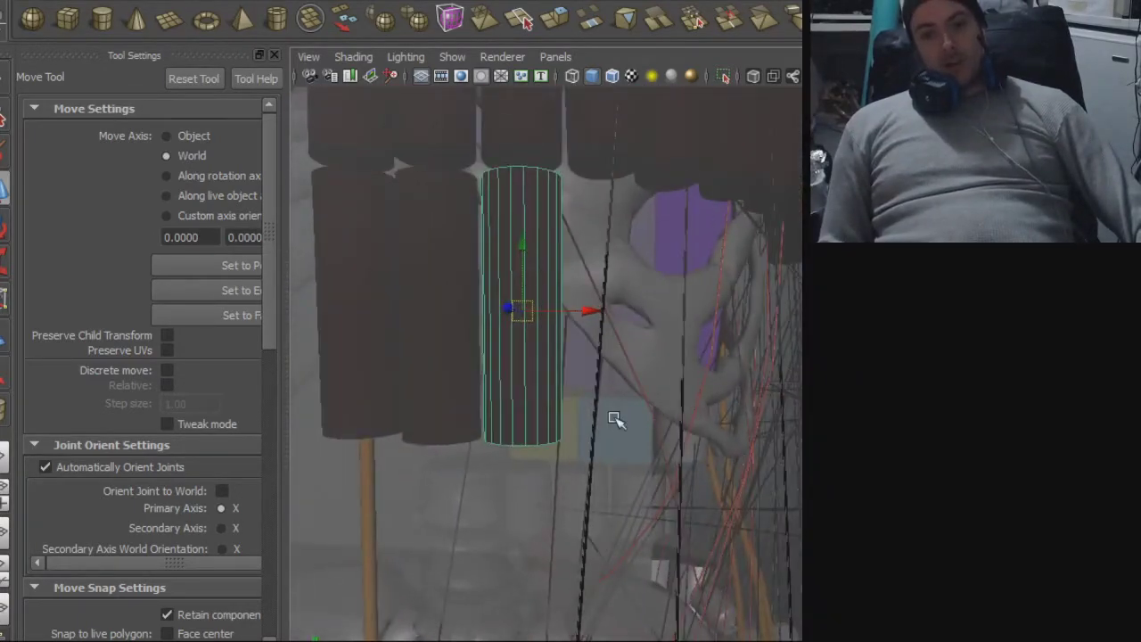
{"action": "left_click_drag", "start_coordinate": [616, 419], "coordinate": [541, 410], "text": "alt"}
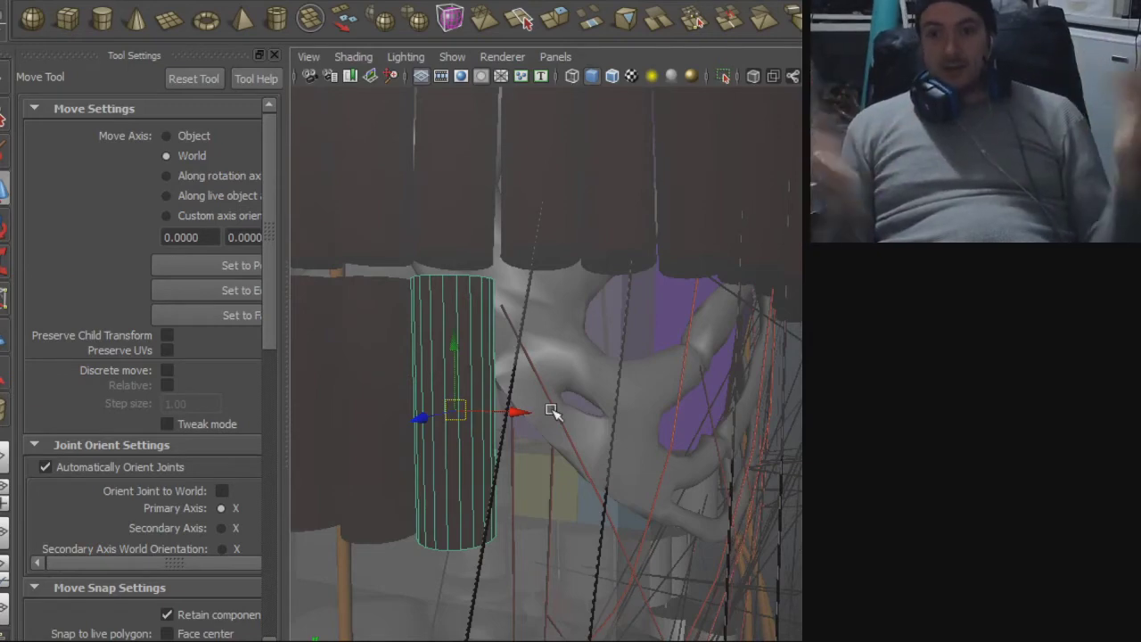
{"action": "left_click_drag", "start_coordinate": [552, 354], "coordinate": [615, 361], "text": "alt"}
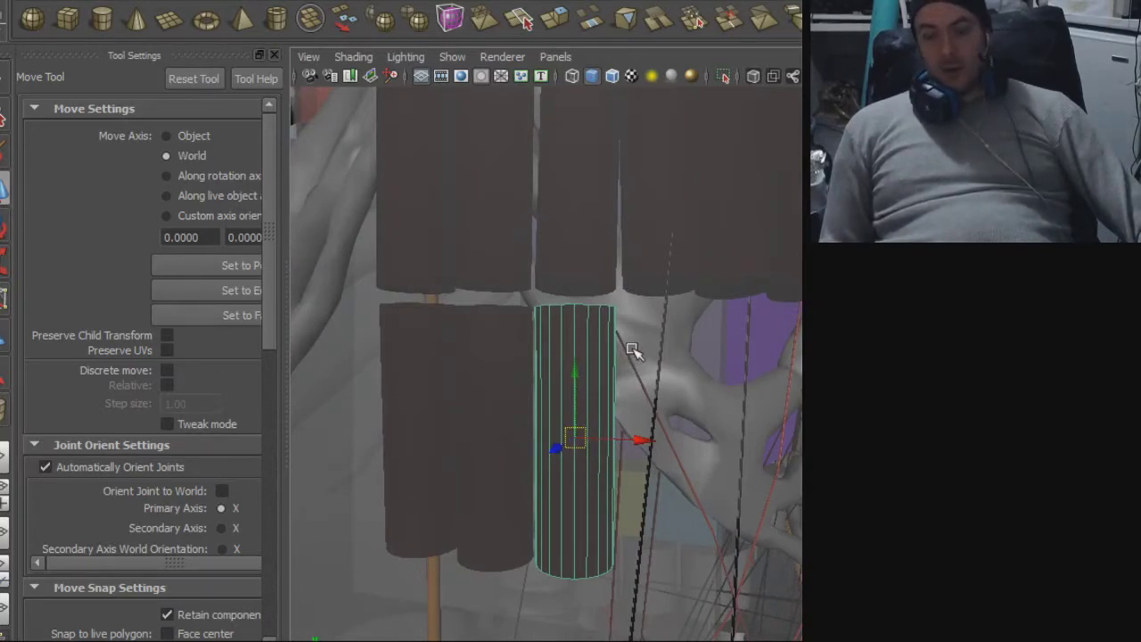
{"action": "left_click_drag", "start_coordinate": [633, 331], "coordinate": [684, 343], "text": "alt"}
- Export the third lower-row cylinder over blah.obj on the desktop and import that file as another copy
{"action": "left_click_drag", "start_coordinate": [588, 473], "coordinate": [586, 473]}
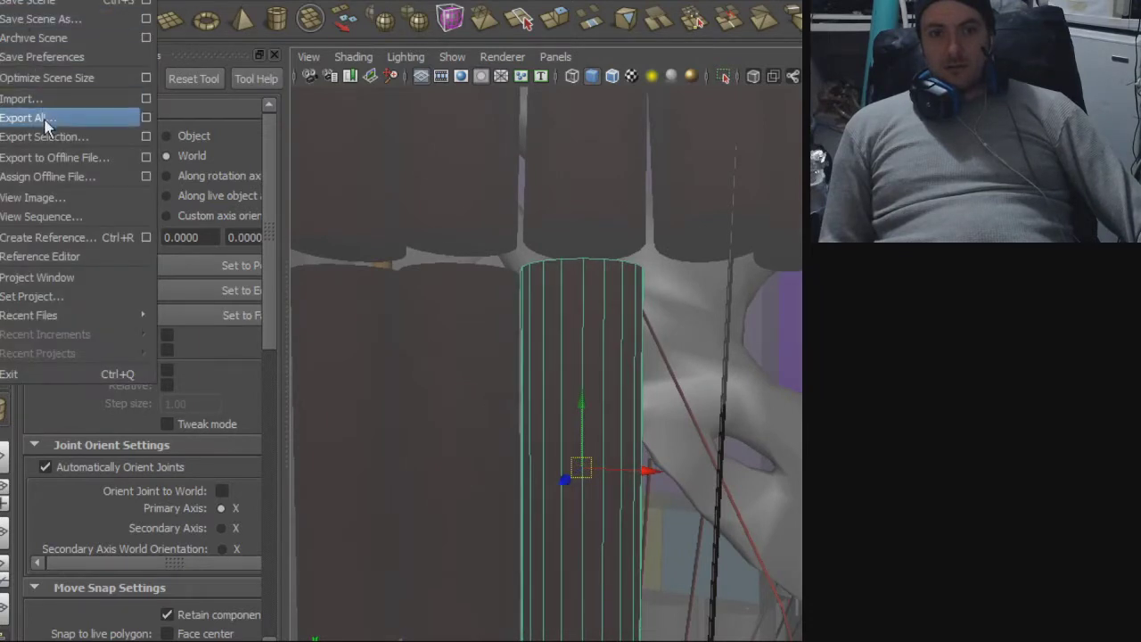
{"action": "left_click", "coordinate": [46, 133]}
{"action": "double_click", "coordinate": [168, 198]}
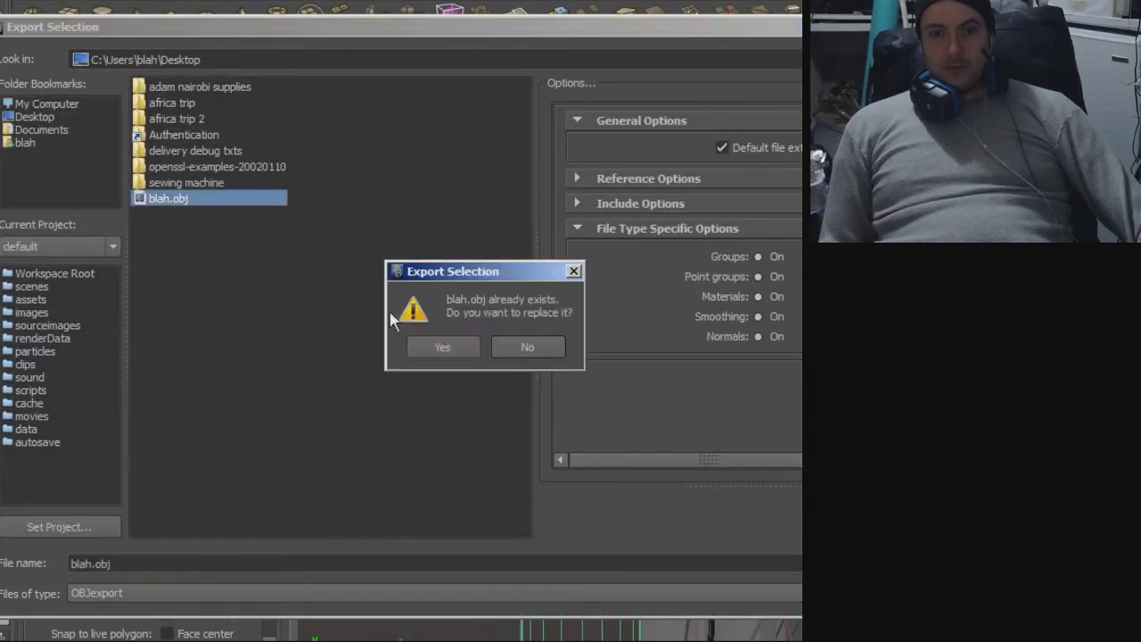
{"action": "key", "text": "Return"}
{"action": "left_click", "coordinate": [18, 2]}
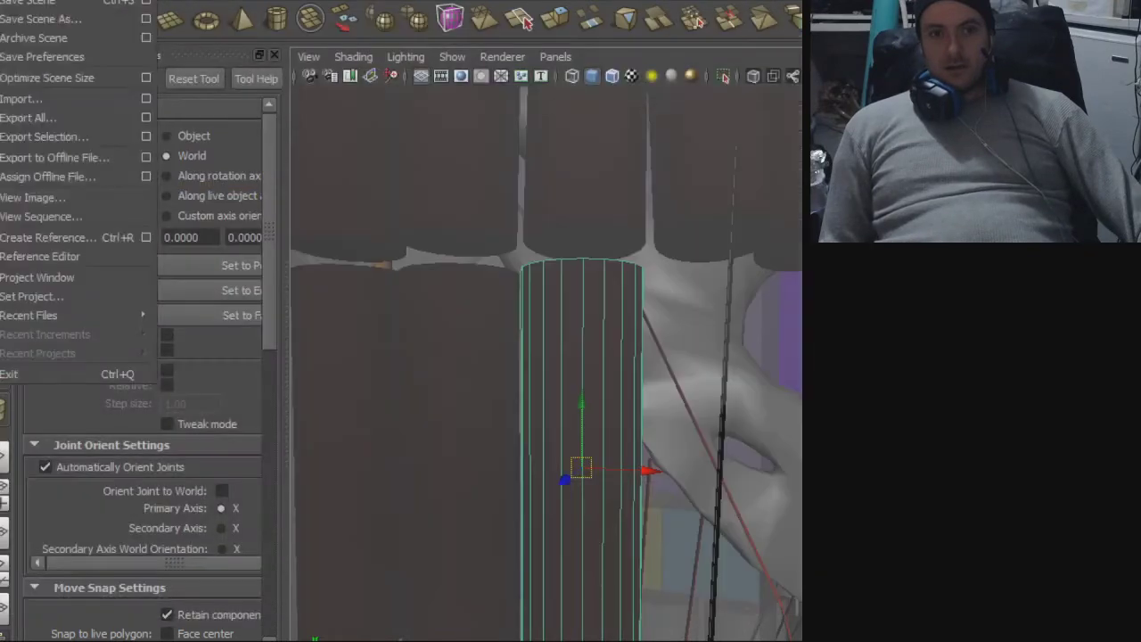
{"action": "left_click", "coordinate": [24, 103]}
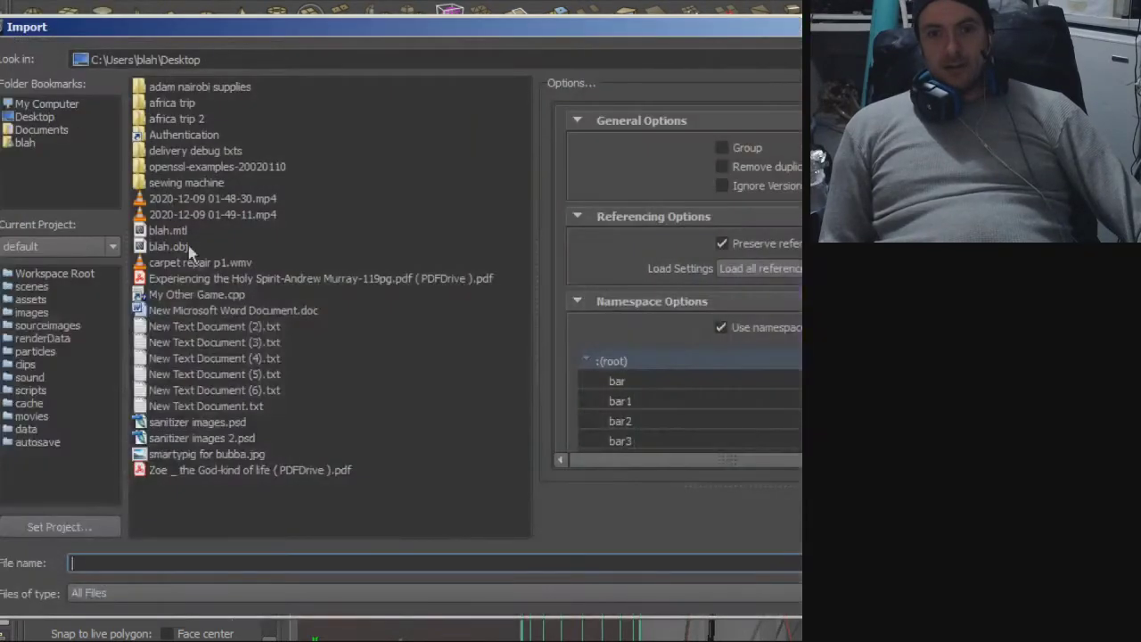
{"action": "double_click", "coordinate": [170, 249]}
- Move the new copy outward beside the third lower-row cylinder as the fourth in the row
{"action": "right_click_drag", "start_coordinate": [538, 318], "coordinate": [608, 340], "text": "alt"}
{"action": "scroll", "coordinate": [599, 347], "scroll_direction": "down", "scroll_amount": 3}
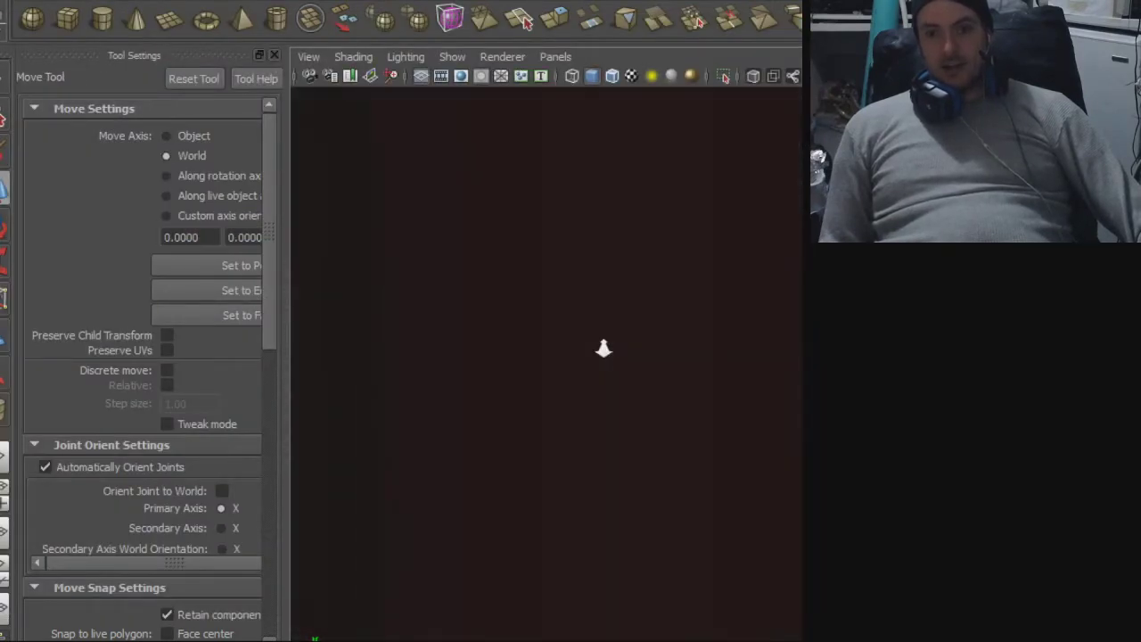
{"action": "right_click_drag", "start_coordinate": [702, 375], "coordinate": [480, 355], "text": "alt"}
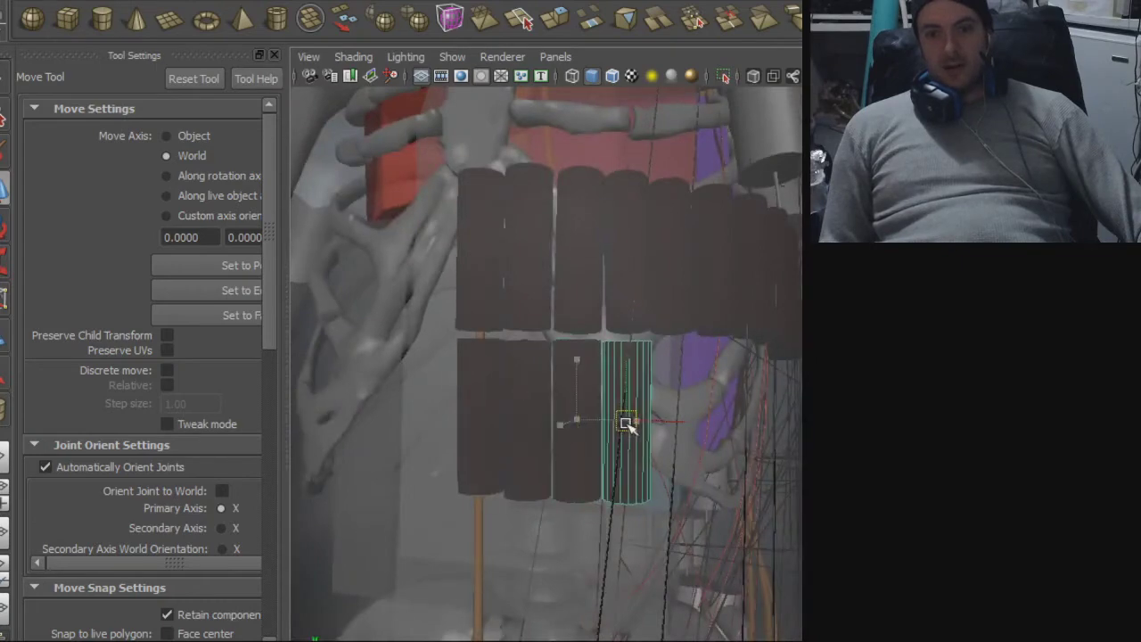
{"action": "key", "text": "f"}
{"action": "right_click_drag", "start_coordinate": [673, 382], "coordinate": [575, 405], "text": "alt"}
{"action": "left_click_drag", "start_coordinate": [576, 405], "coordinate": [589, 214], "text": "alt"}
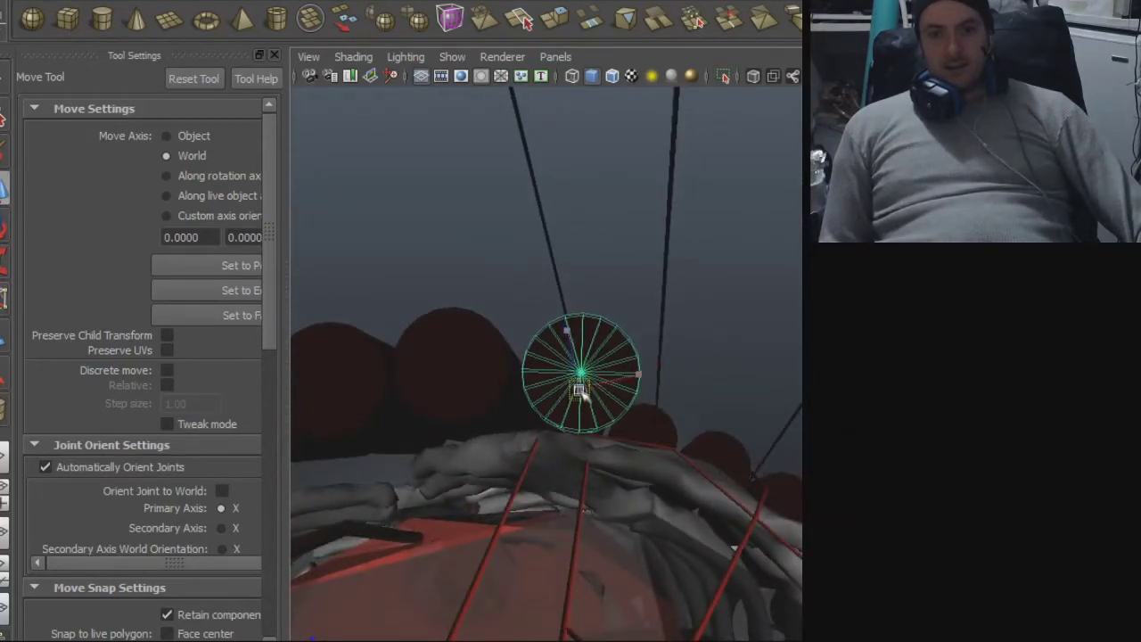
- Adjust the fourth lower-row cylinder's depth against the ribs and check its gap to the neighbouring cylinder
{"action": "left_click_drag", "start_coordinate": [581, 293], "coordinate": [747, 455], "text": "alt"}
{"action": "right_click_drag", "start_coordinate": [601, 423], "coordinate": [711, 421], "text": "alt"}
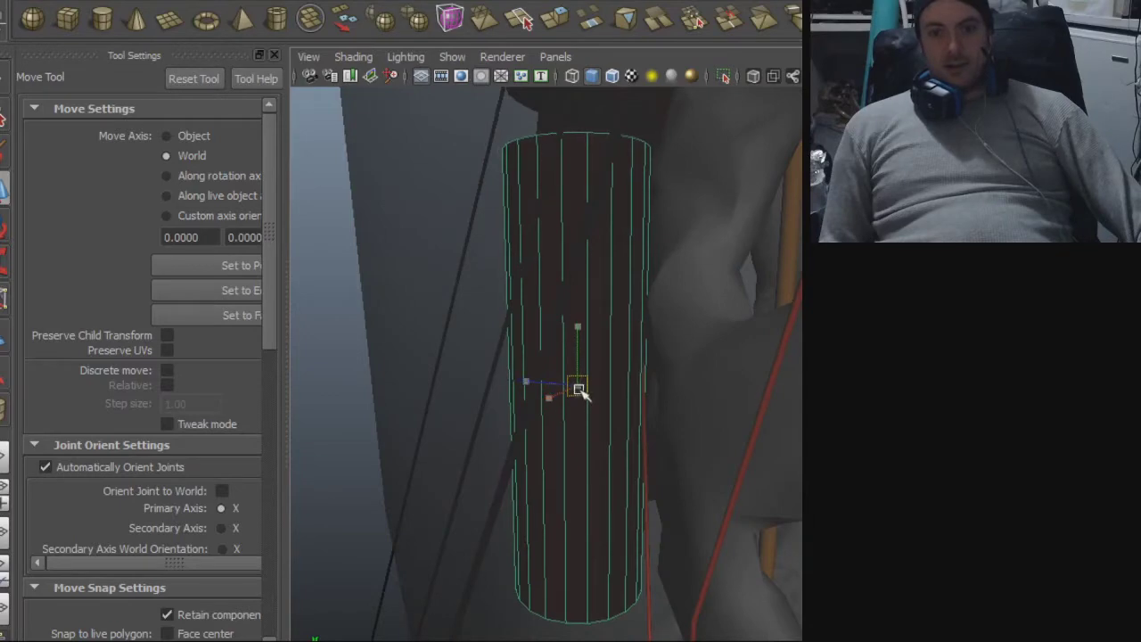
{"action": "mouse_move", "coordinate": [597, 373]}
{"action": "left_mouse_down", "text": "alt"}
{"action": "mouse_move", "coordinate": [565, 382]}
{"action": "mouse_move", "coordinate": [590, 392]}
{"action": "left_mouse_up", "text": "alt"}
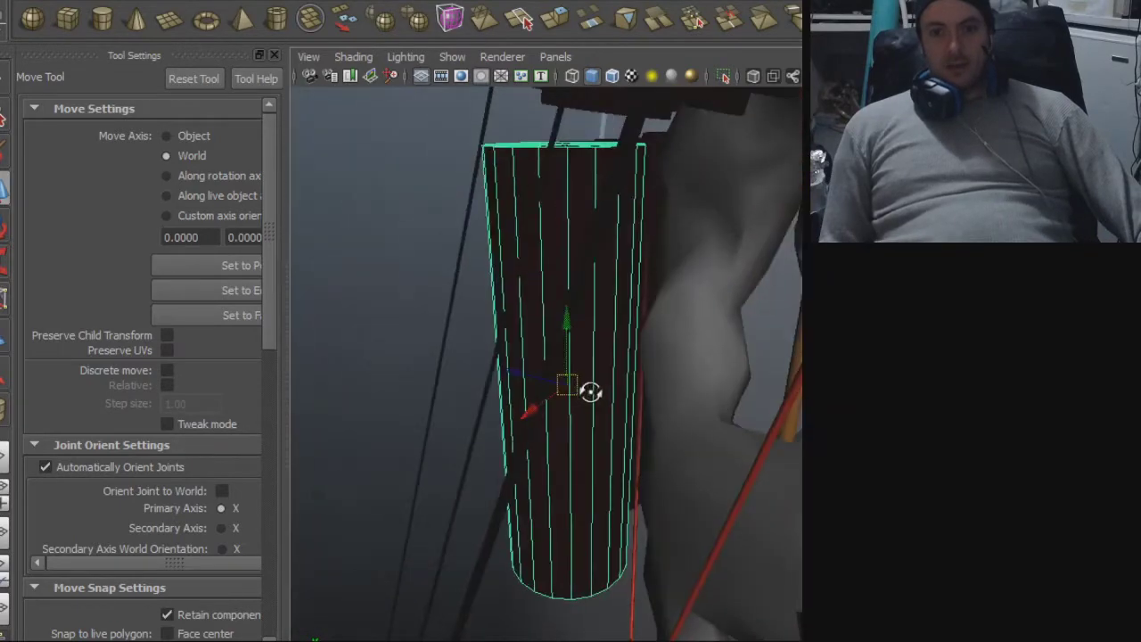
{"action": "left_click_drag", "start_coordinate": [569, 385], "coordinate": [674, 316], "text": "alt"}
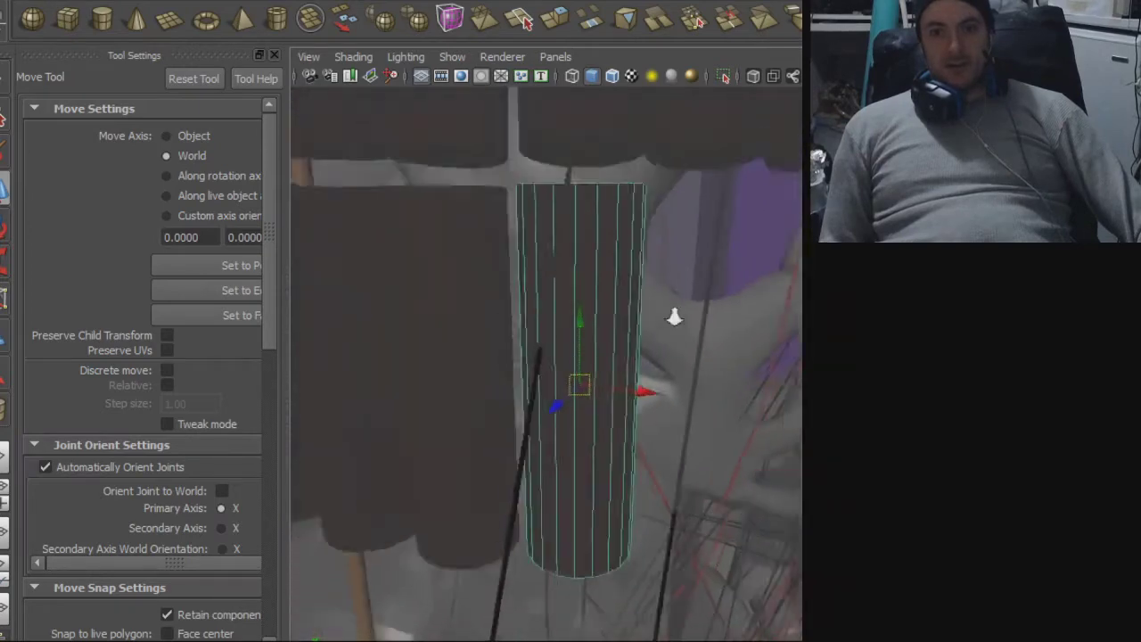
{"action": "right_click_drag", "start_coordinate": [674, 317], "coordinate": [580, 351], "text": "alt"}
{"action": "left_click_drag", "start_coordinate": [580, 351], "coordinate": [585, 378], "text": "alt"}
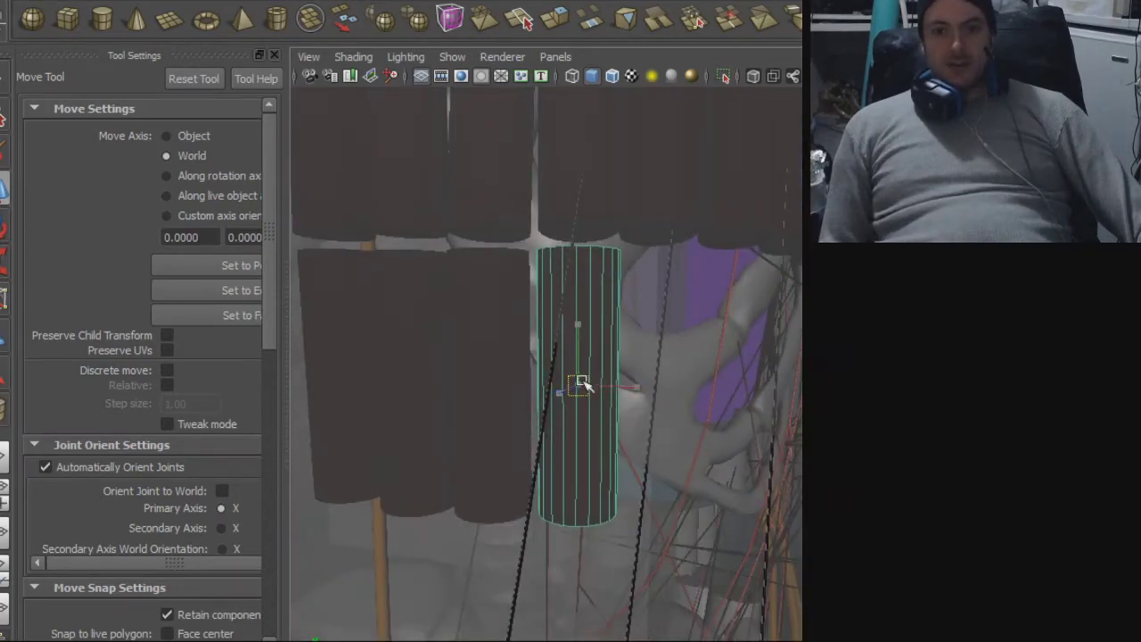
{"action": "left_click_drag", "start_coordinate": [642, 336], "coordinate": [400, 325], "text": "alt"}
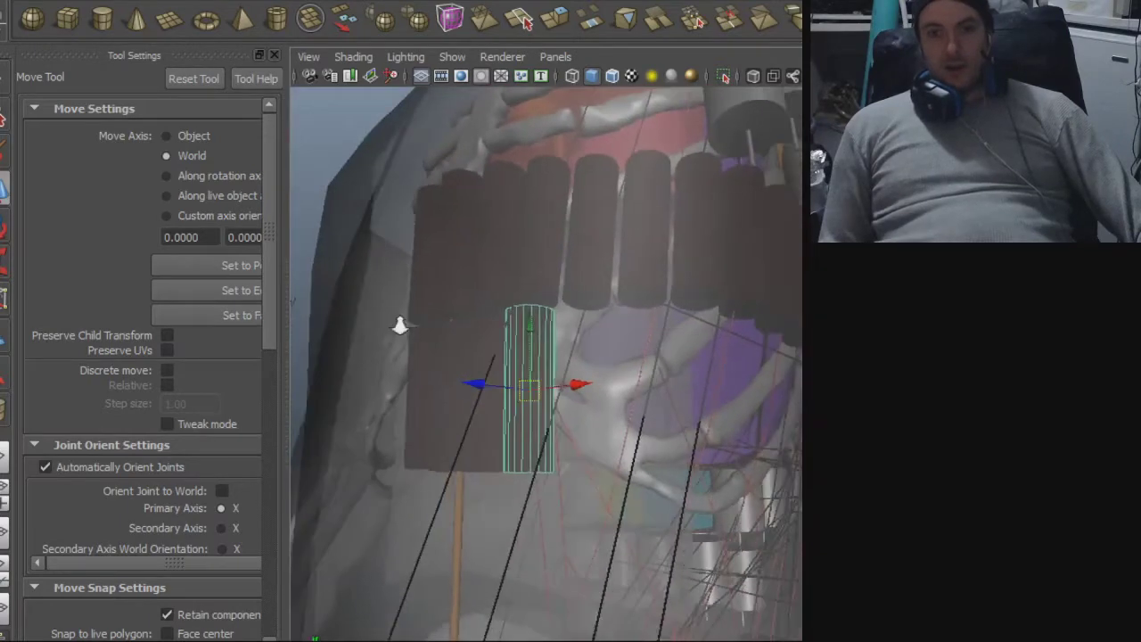
{"action": "right_click_drag", "start_coordinate": [400, 325], "coordinate": [586, 354], "text": "alt"}
{"action": "mouse_move", "coordinate": [586, 354]}
{"action": "left_mouse_down", "text": "alt"}
{"action": "mouse_move", "coordinate": [612, 374]}
{"action": "mouse_move", "coordinate": [598, 362]}
{"action": "left_mouse_up", "text": "alt"}
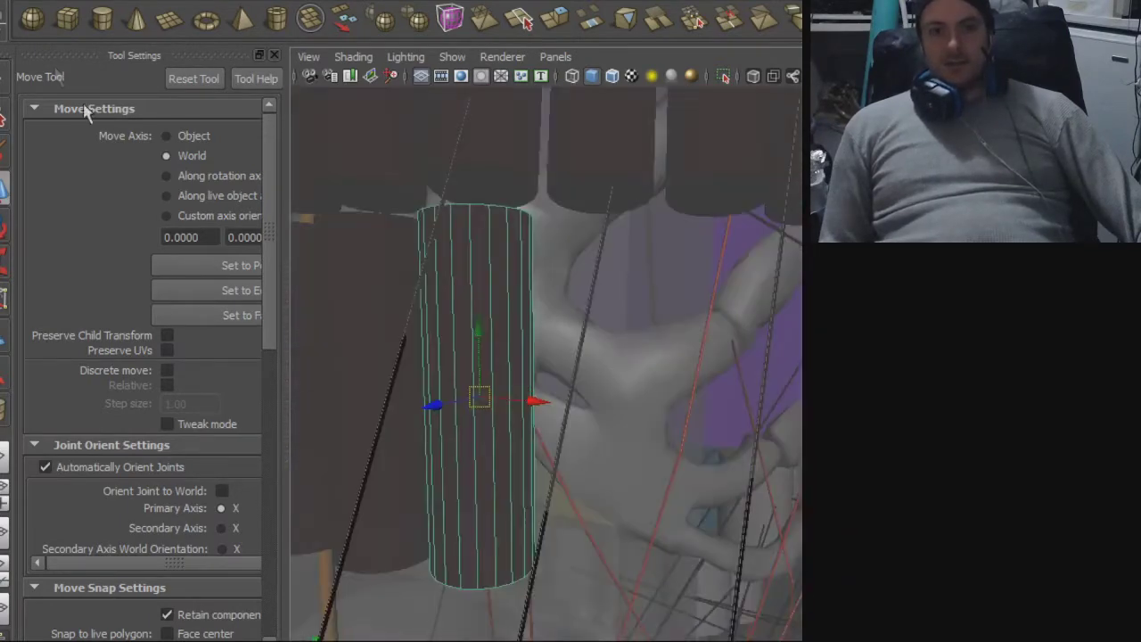
- Export the fourth lower-row cylinder over blah.obj on the desktop and import that file as another copy
{"action": "key", "text": "alt+f"}
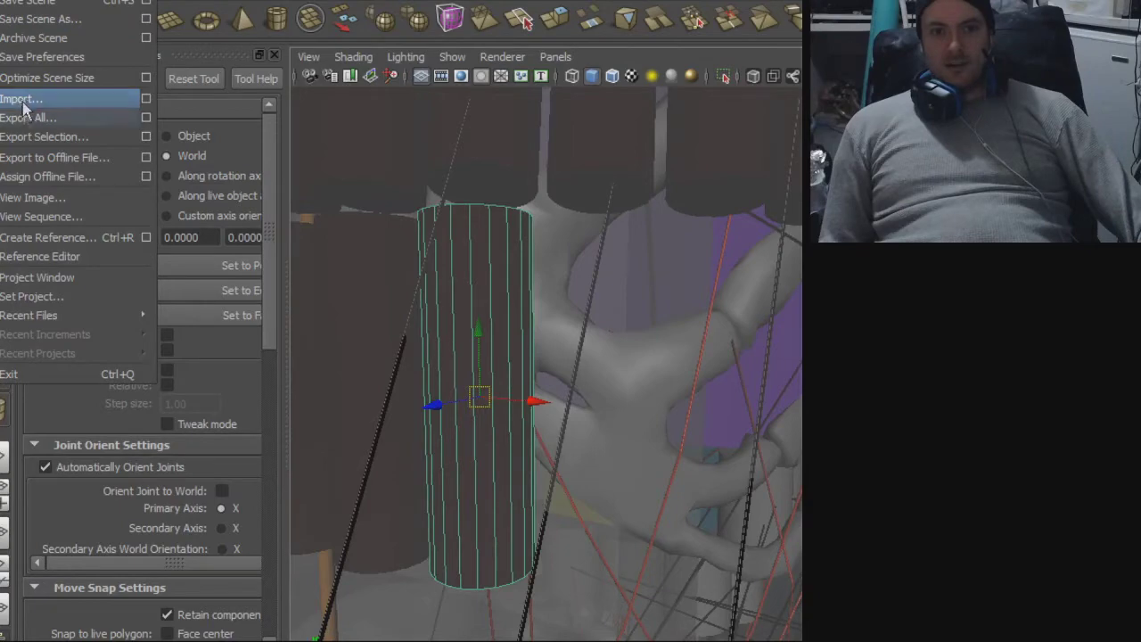
{"action": "left_click", "coordinate": [43, 136]}
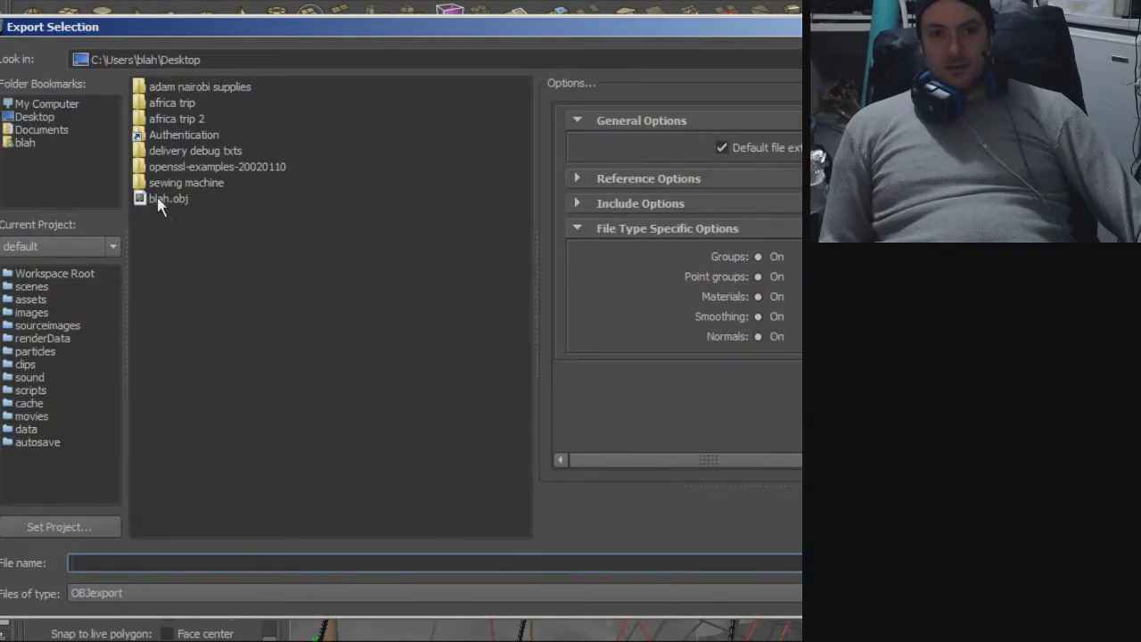
{"action": "double_click", "coordinate": [162, 199]}
{"action": "left_click", "coordinate": [441, 348]}
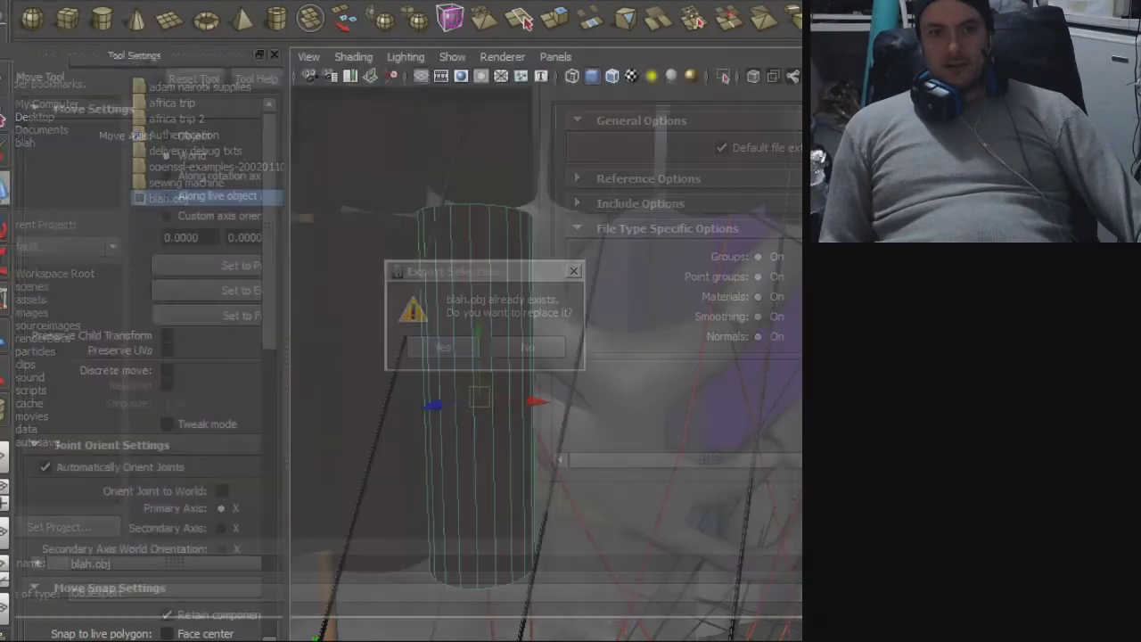
{"action": "left_click", "coordinate": [11, 2]}
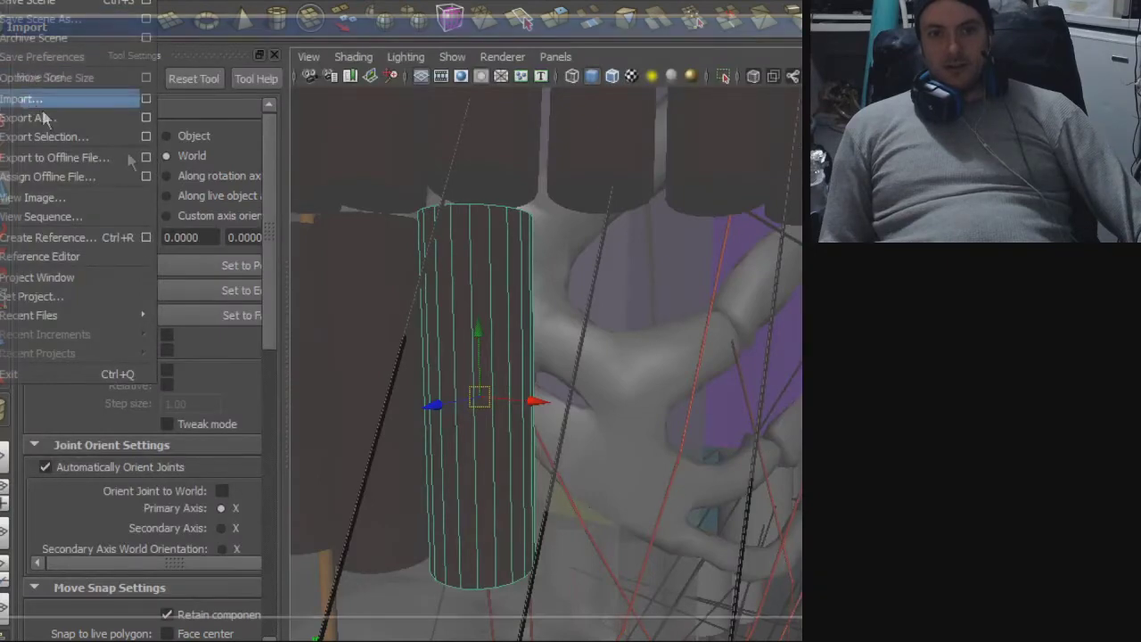
{"action": "left_click", "coordinate": [27, 100]}
{"action": "double_click", "coordinate": [223, 245]}
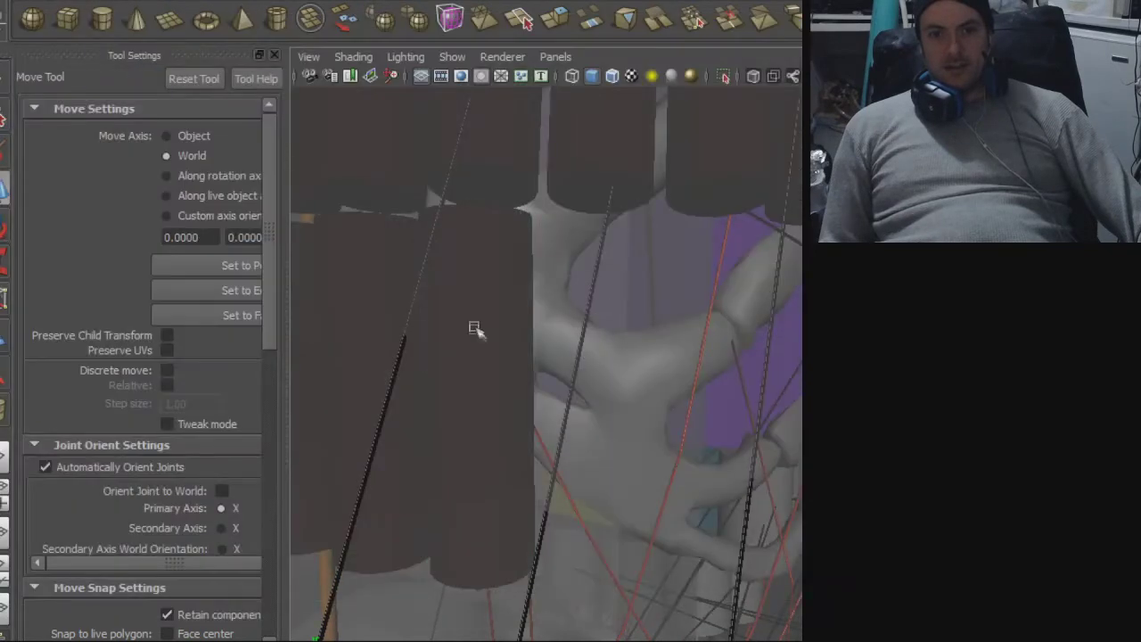
- Move the new copy outward beside the fourth lower-row cylinder as the fifth in the row
{"action": "right_click_drag", "start_coordinate": [476, 328], "coordinate": [578, 347], "text": "alt"}
{"action": "middle_click_drag", "start_coordinate": [578, 346], "coordinate": [685, 364], "text": "alt"}
{"action": "right_click_drag", "start_coordinate": [685, 365], "coordinate": [458, 377], "text": "alt"}
{"action": "right_click_drag", "start_coordinate": [588, 386], "coordinate": [397, 364], "text": "alt"}
{"action": "left_click_drag", "start_coordinate": [398, 364], "coordinate": [434, 397], "text": "alt"}
{"action": "left_click_drag", "start_coordinate": [545, 419], "coordinate": [377, 400]}
- Tilt the fifth lower-row cylinder slightly to follow the ribs and adjust its position beside the fourth cylinder
{"action": "key", "text": "e"}
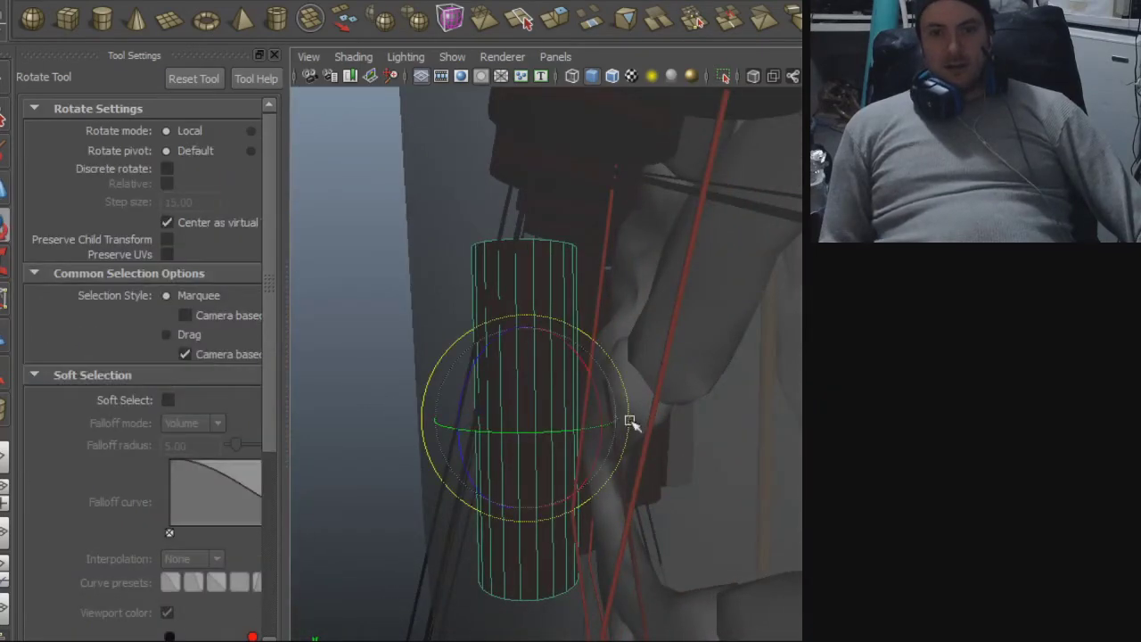
{"action": "left_click_drag", "start_coordinate": [628, 413], "coordinate": [629, 417]}
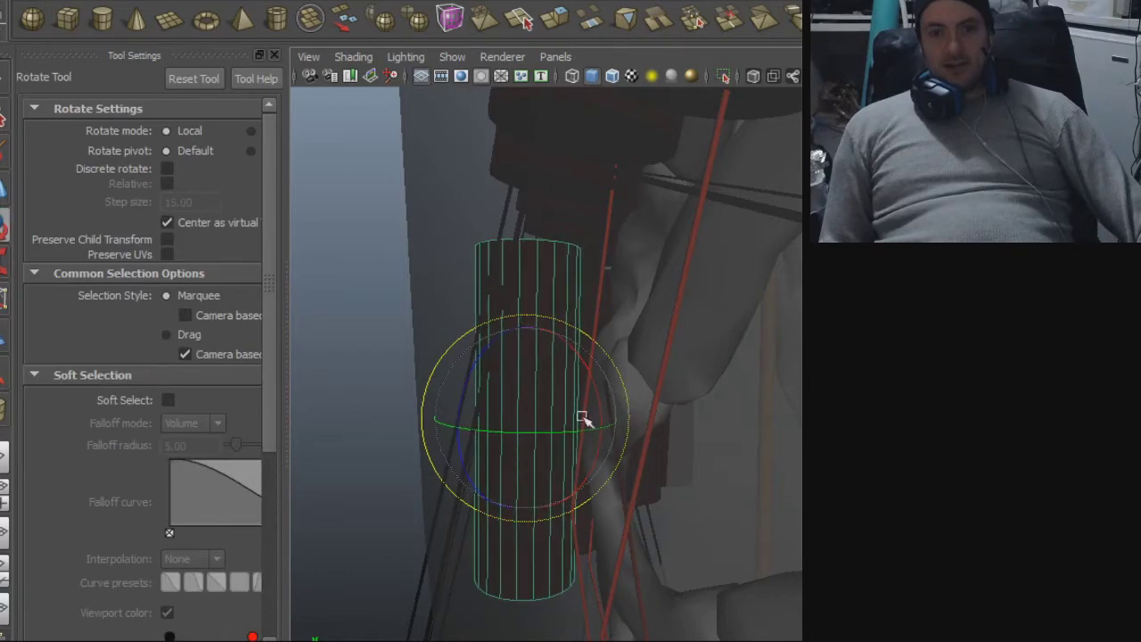
{"action": "key", "text": "w"}
{"action": "left_click_drag", "start_coordinate": [523, 417], "coordinate": [736, 428], "text": "alt"}
{"action": "left_click_drag", "start_coordinate": [634, 420], "coordinate": [400, 389]}
{"action": "key", "text": "e"}
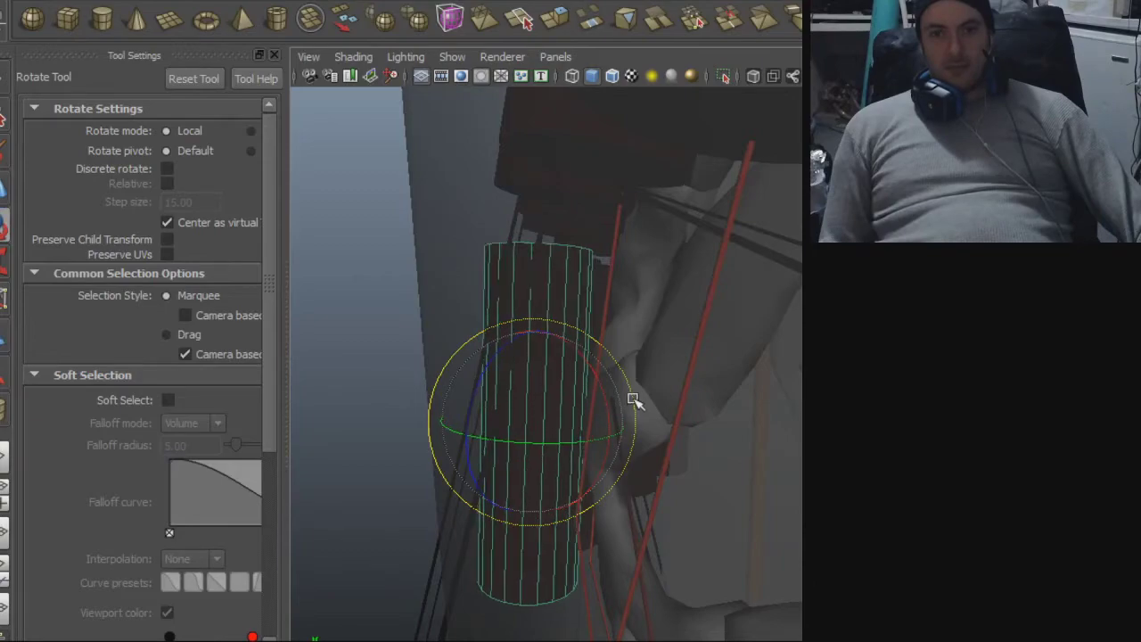
{"action": "key", "text": "w"}
{"action": "left_click_drag", "start_coordinate": [634, 400], "coordinate": [600, 438], "text": "alt"}
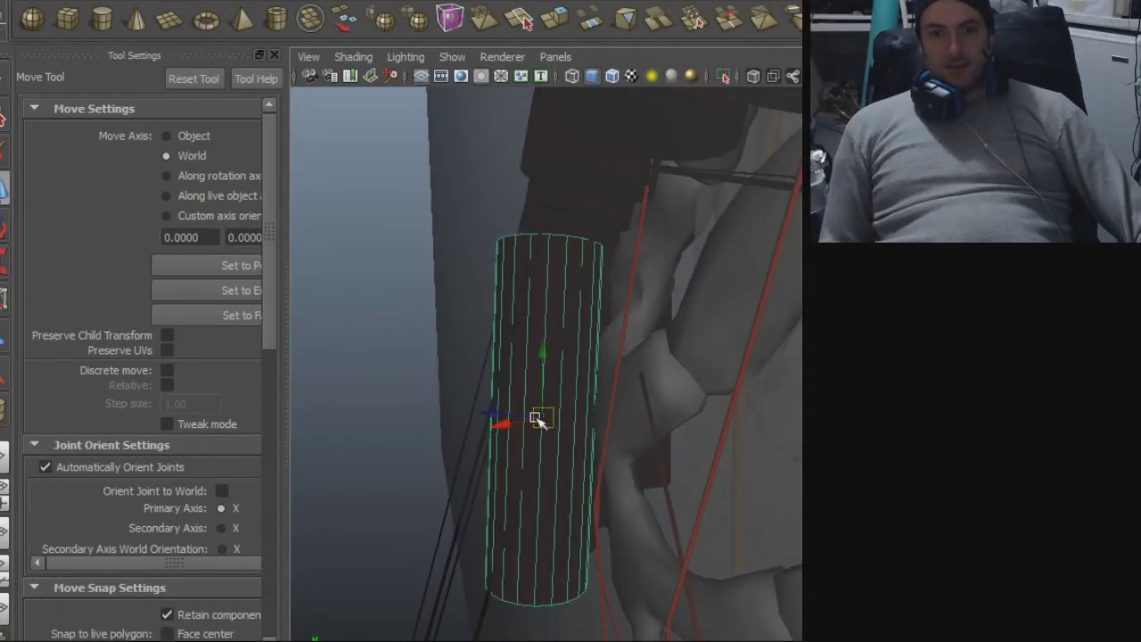
{"action": "left_click_drag", "start_coordinate": [546, 418], "coordinate": [602, 398]}
{"action": "right_click_drag", "start_coordinate": [545, 395], "coordinate": [685, 401], "text": "alt"}
{"action": "middle_click_drag", "start_coordinate": [504, 345], "coordinate": [558, 343], "text": "alt"}
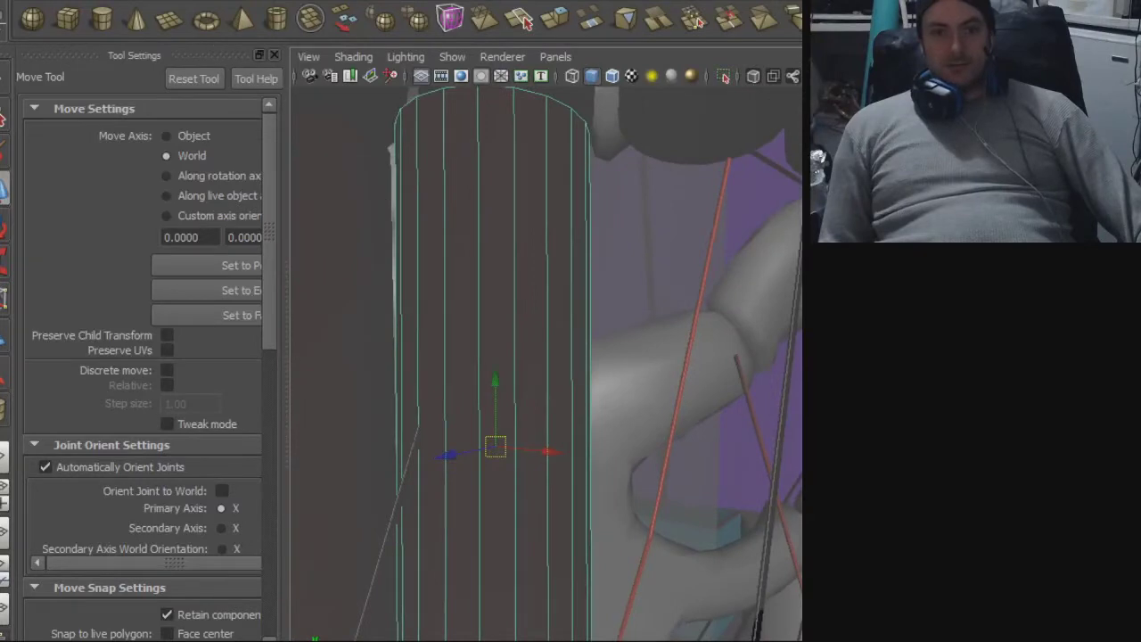
- Export the tilted fifth lower-row cylinder over blah.obj on the desktop and import that file as another copy
{"action": "left_click", "coordinate": [5, 2]}
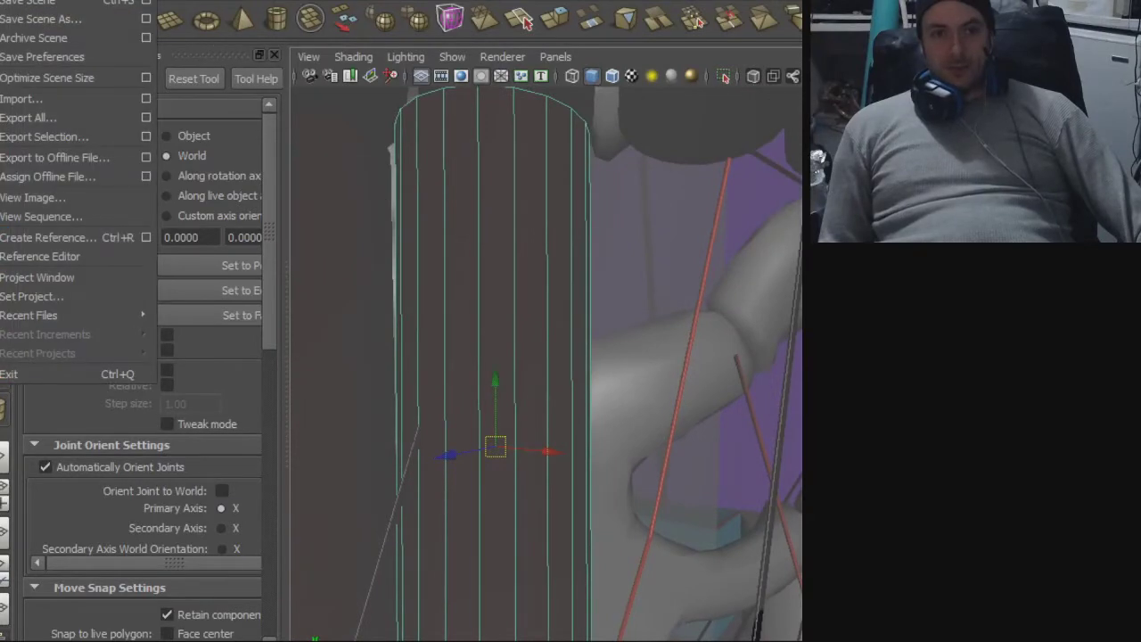
{"action": "left_click", "coordinate": [53, 138]}
{"action": "double_click", "coordinate": [166, 200]}
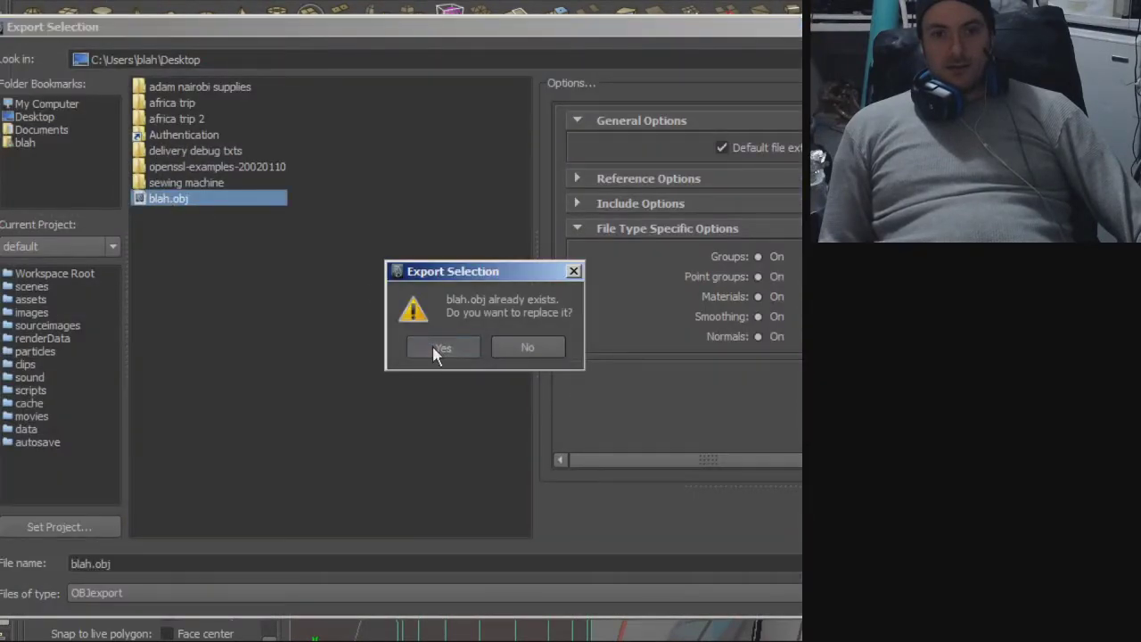
{"action": "key", "text": "Return"}
{"action": "left_click", "coordinate": [13, 1]}
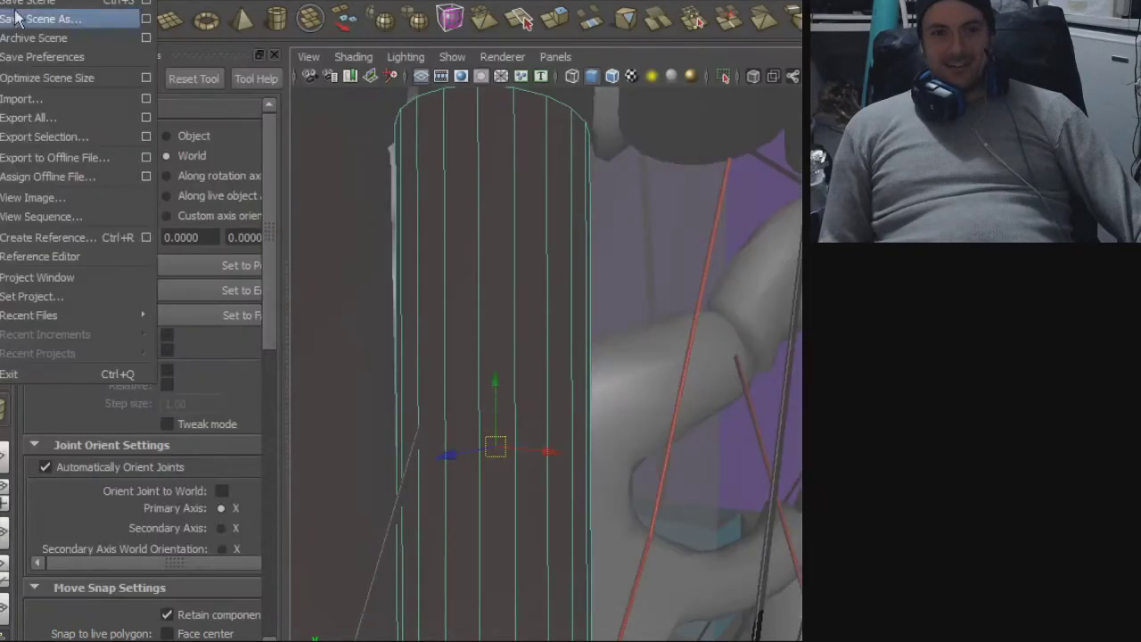
{"action": "left_click", "coordinate": [22, 99]}
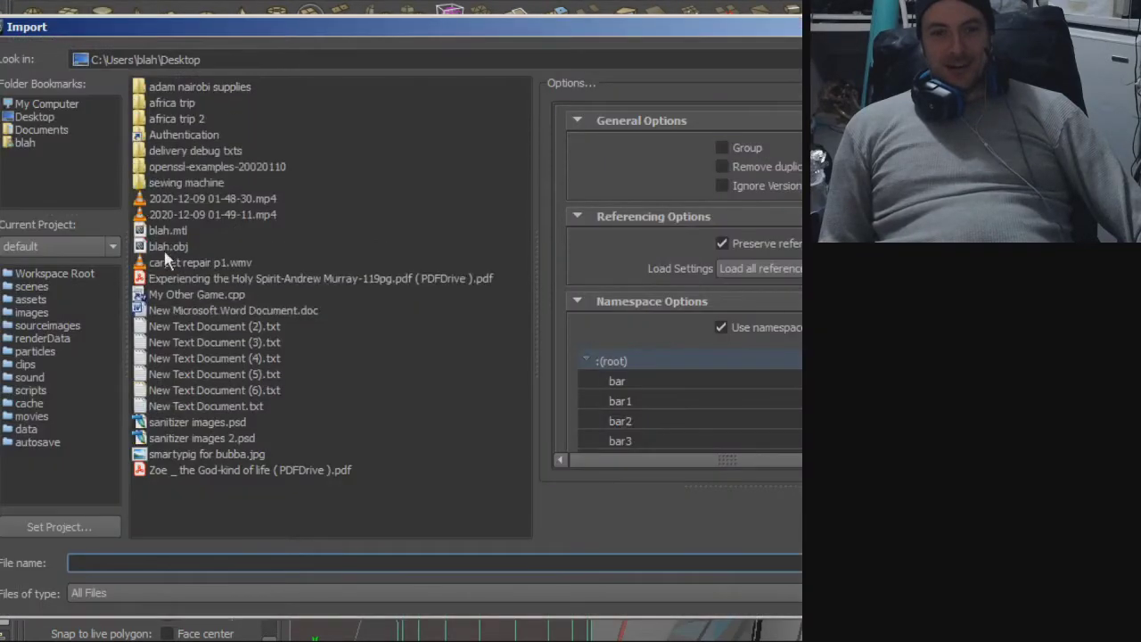
{"action": "double_click", "coordinate": [166, 247]}
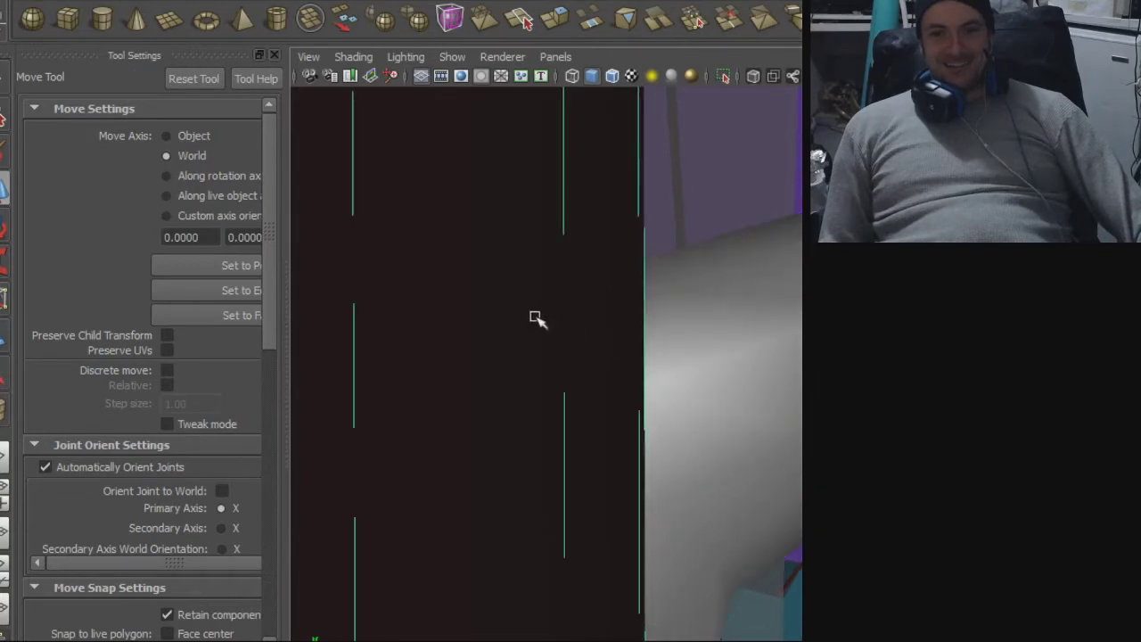
- Move the new tilted copy outward and back along the ribs as the sixth cylinder of the lower row
{"action": "right_click_drag", "start_coordinate": [700, 335], "coordinate": [292, 320], "text": "alt"}
{"action": "left_click_drag", "start_coordinate": [554, 390], "coordinate": [577, 413], "text": "alt"}
{"action": "left_click_drag", "start_coordinate": [578, 412], "coordinate": [297, 336], "text": "alt"}
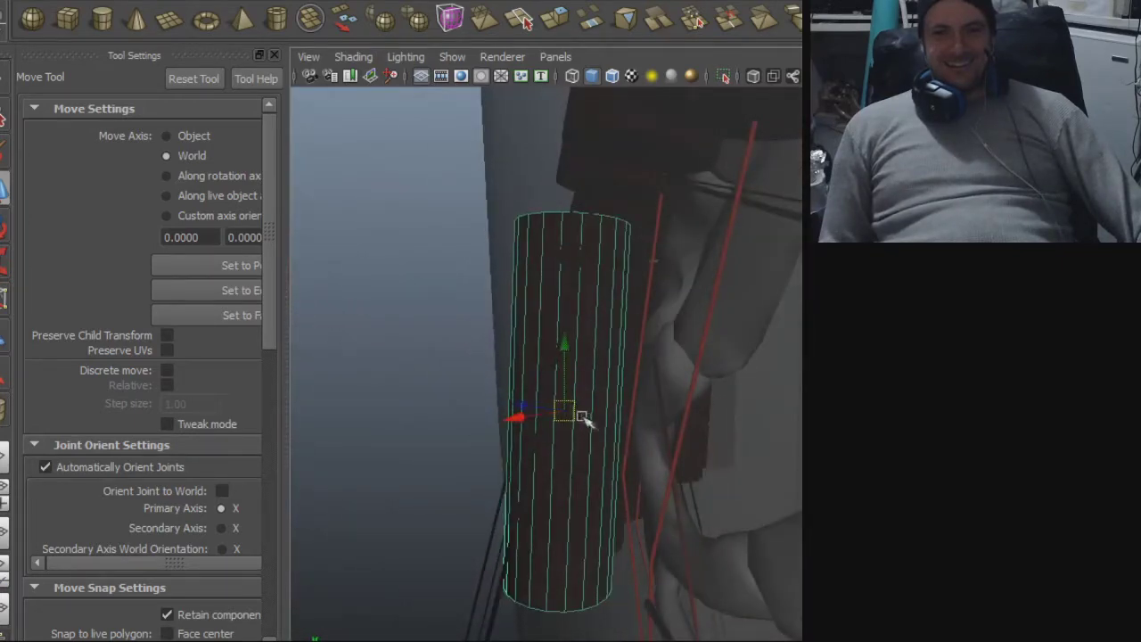
{"action": "left_click_drag", "start_coordinate": [570, 416], "coordinate": [554, 438]}
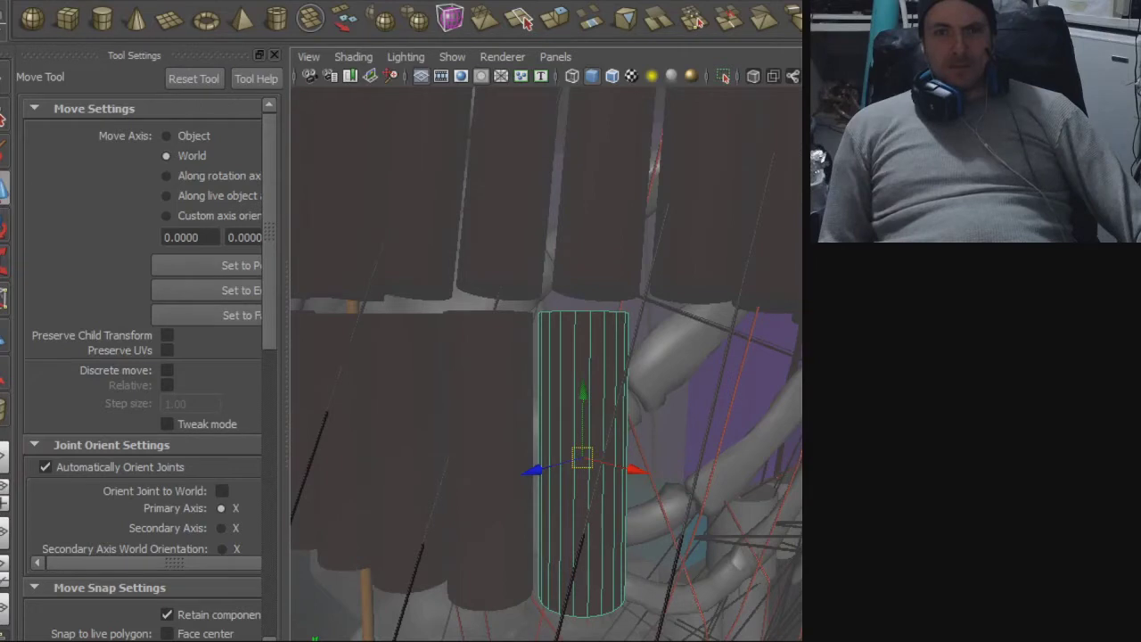
- Export the sixth lower-row cylinder over blah.obj on the desktop and import that file as another copy
{"action": "left_click", "coordinate": [18, 2]}
{"action": "left_click", "coordinate": [31, 132]}
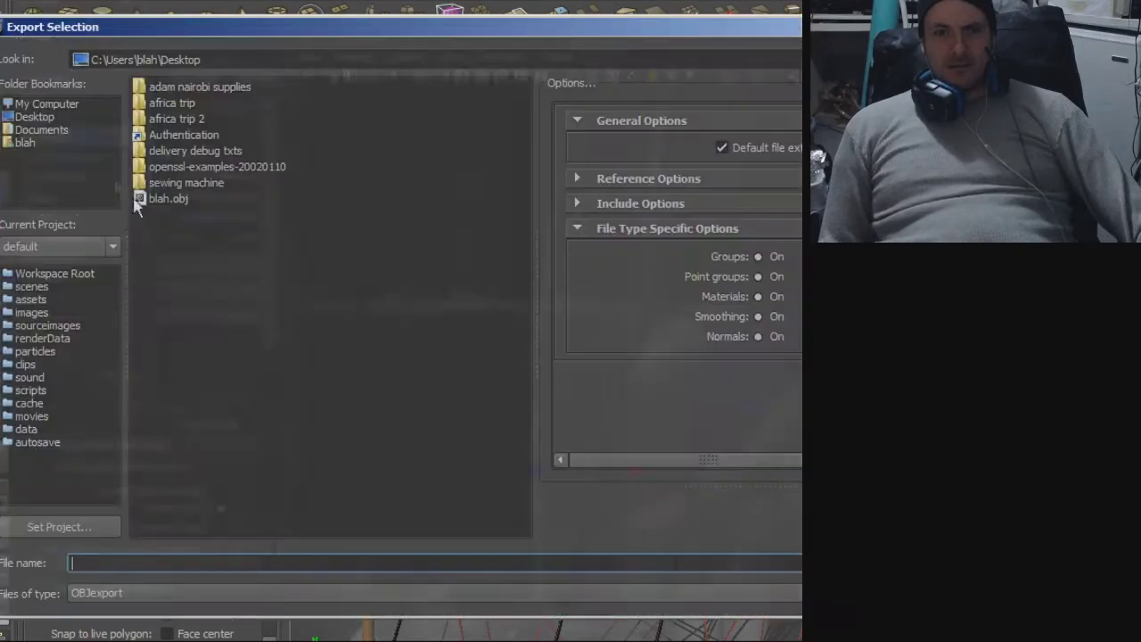
{"action": "double_click", "coordinate": [163, 199]}
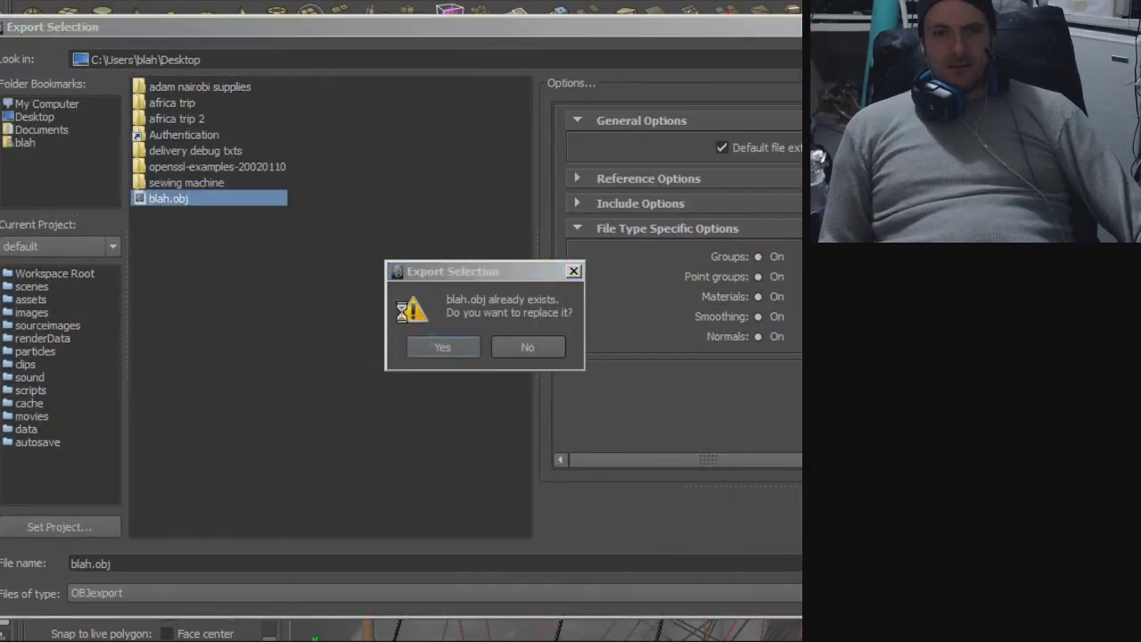
{"action": "key", "text": "Return"}
{"action": "left_click", "coordinate": [18, 2]}
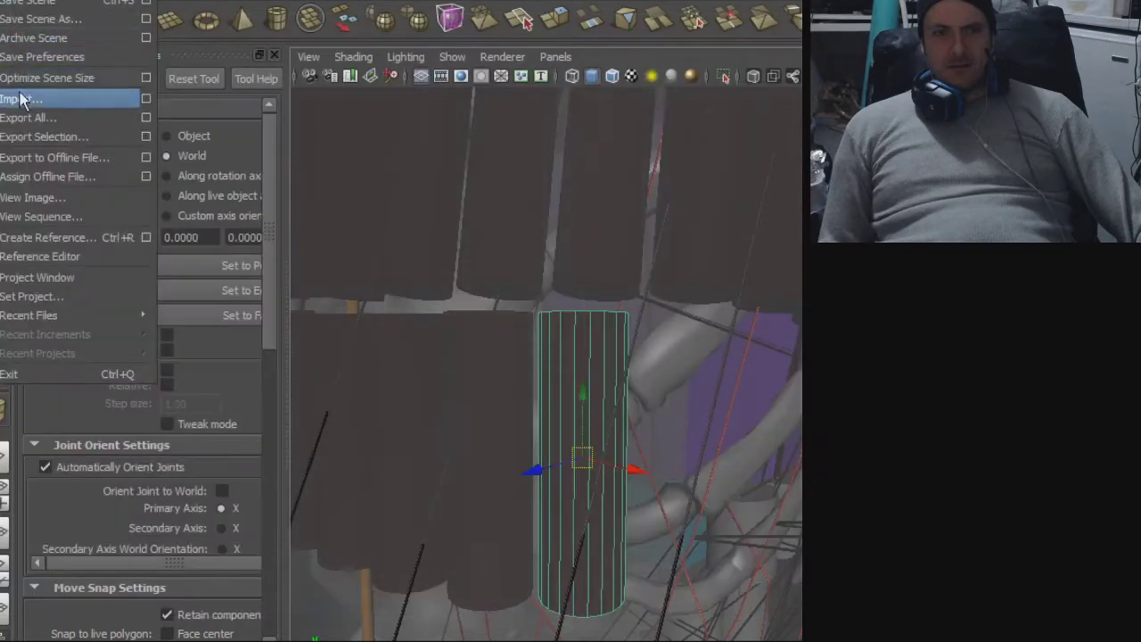
{"action": "left_click", "coordinate": [22, 100]}
{"action": "double_click", "coordinate": [166, 247]}
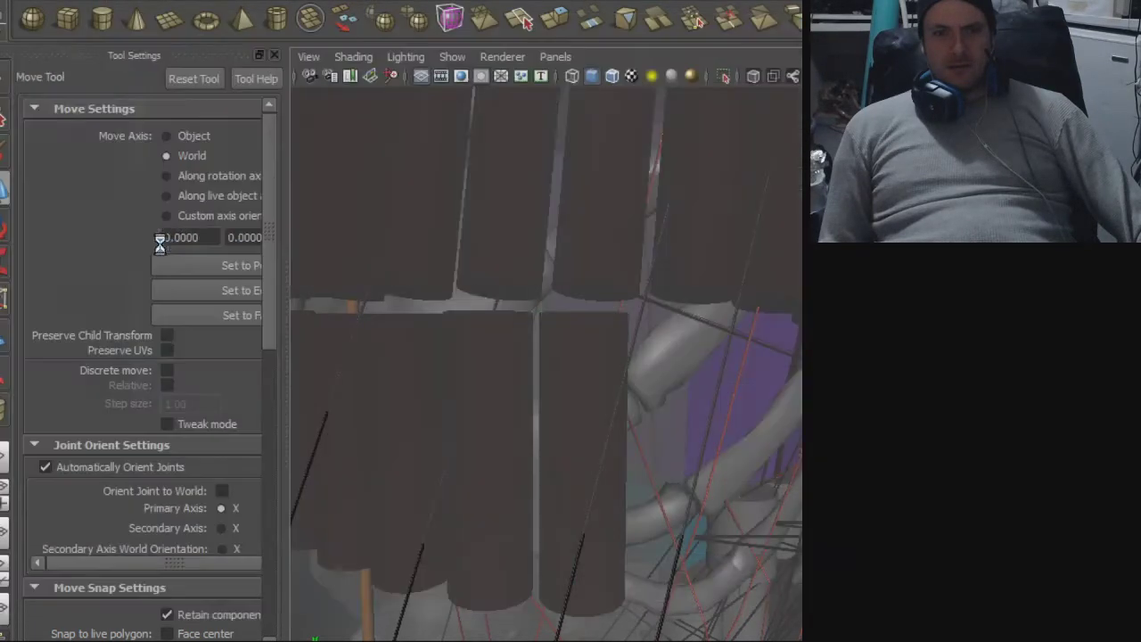
{"action": "right_click_drag", "start_coordinate": [536, 362], "coordinate": [801, 362], "text": "alt"}
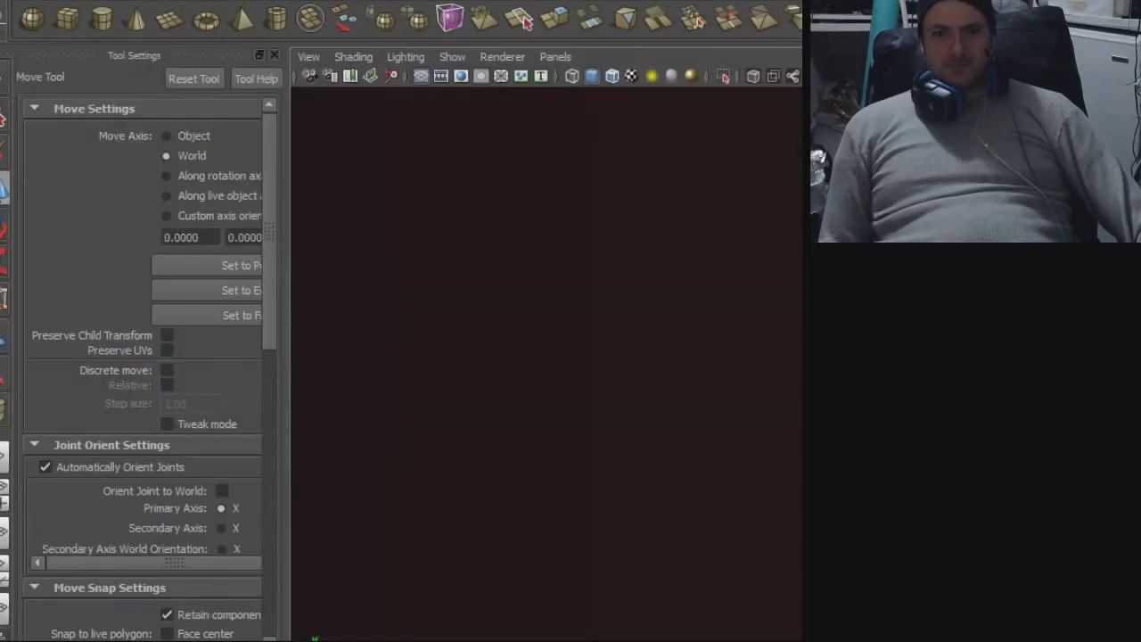
- Center the pivot of the selected cylinder copy and move it to the open end of the lower row
{"action": "scroll", "coordinate": [342, 344], "scroll_direction": "down", "scroll_amount": 4}
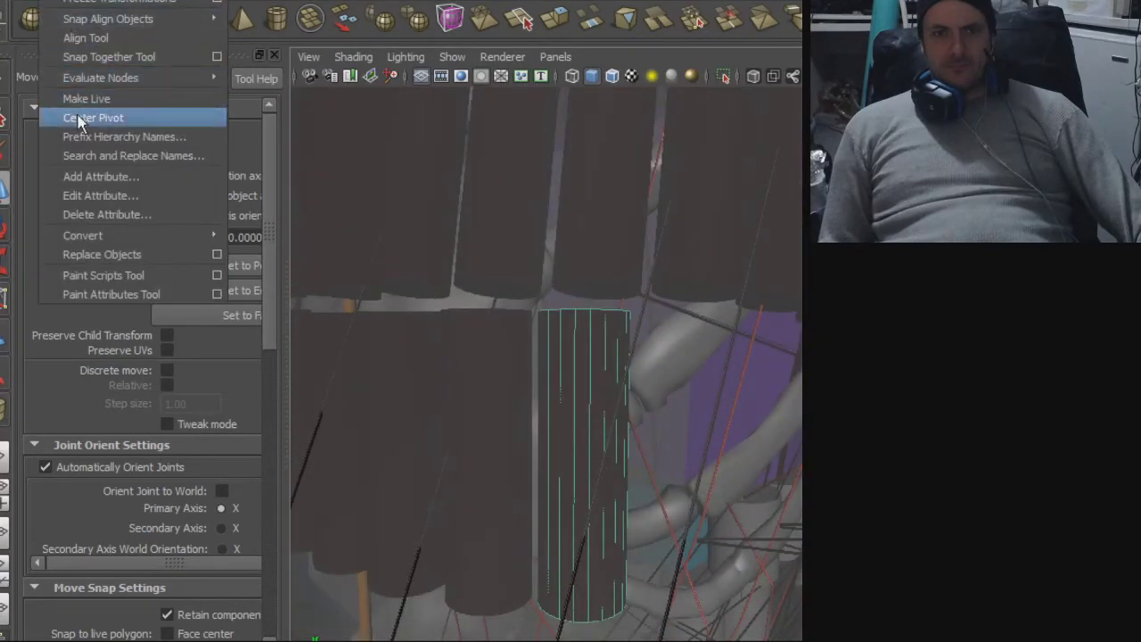
{"action": "left_click", "coordinate": [90, 115]}
{"action": "left_click_drag", "start_coordinate": [578, 463], "coordinate": [429, 448]}
{"action": "left_click_drag", "start_coordinate": [550, 482], "coordinate": [788, 495]}
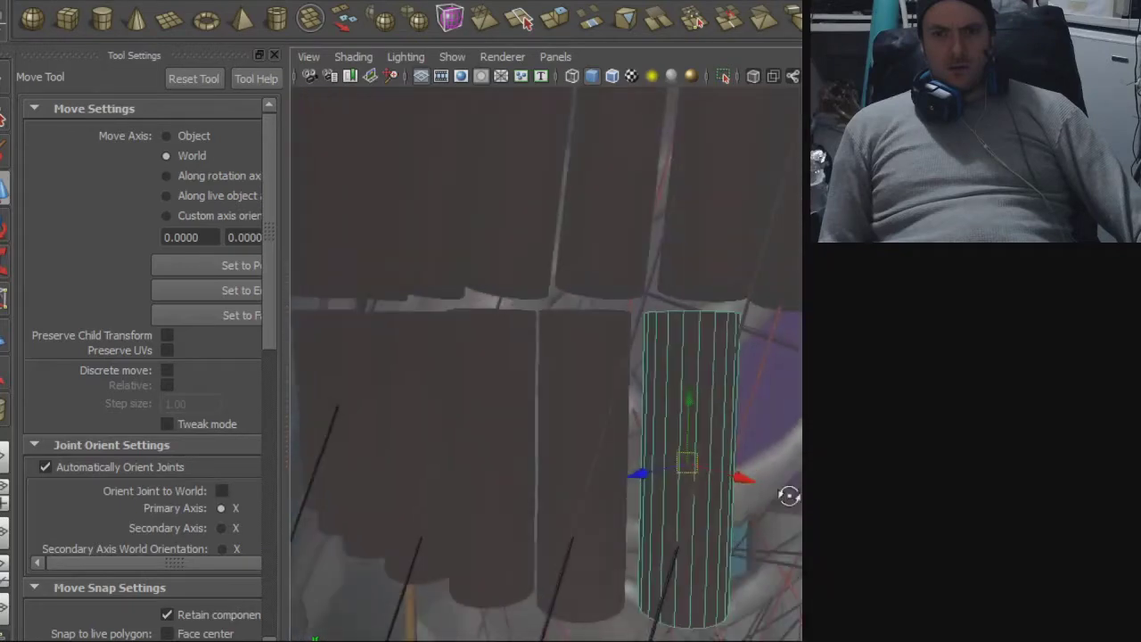
- Rotate and reposition the cylinder so it lines up closely with its neighbour along the curve of the lower row
{"action": "right_click_drag", "start_coordinate": [690, 466], "coordinate": [565, 466], "text": "alt"}
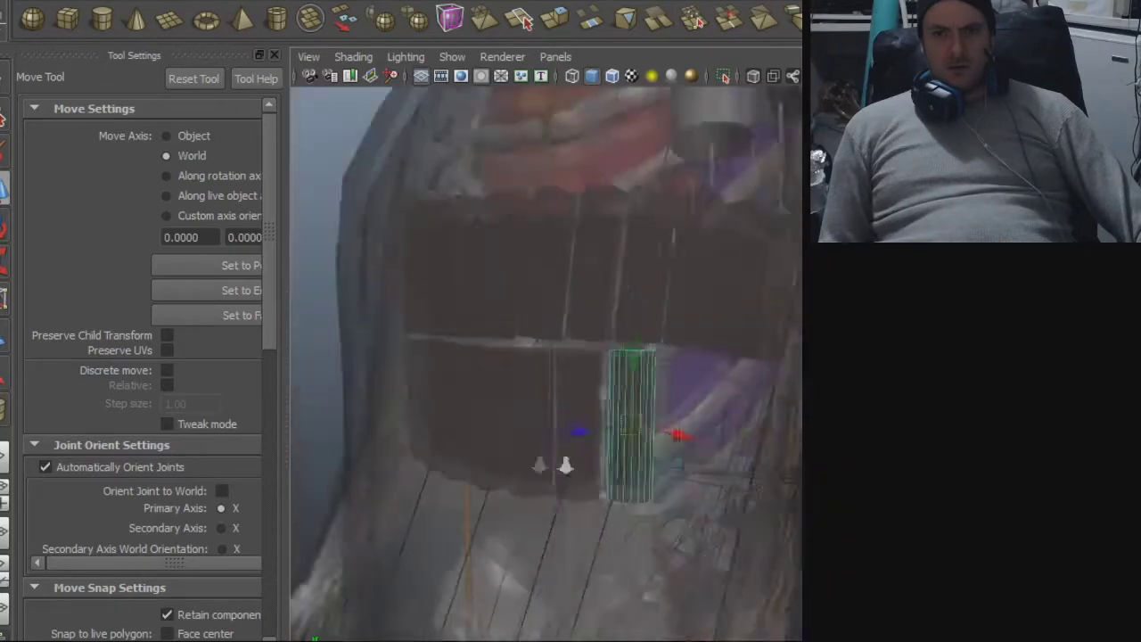
{"action": "left_click_drag", "start_coordinate": [565, 467], "coordinate": [642, 469], "text": "alt"}
{"action": "middle_click_drag", "start_coordinate": [642, 469], "coordinate": [564, 456], "text": "alt"}
{"action": "left_click_drag", "start_coordinate": [563, 457], "coordinate": [619, 473], "text": "alt"}
{"action": "left_click_drag", "start_coordinate": [708, 484], "coordinate": [612, 482], "text": "alt"}
{"action": "key", "text": "e"}
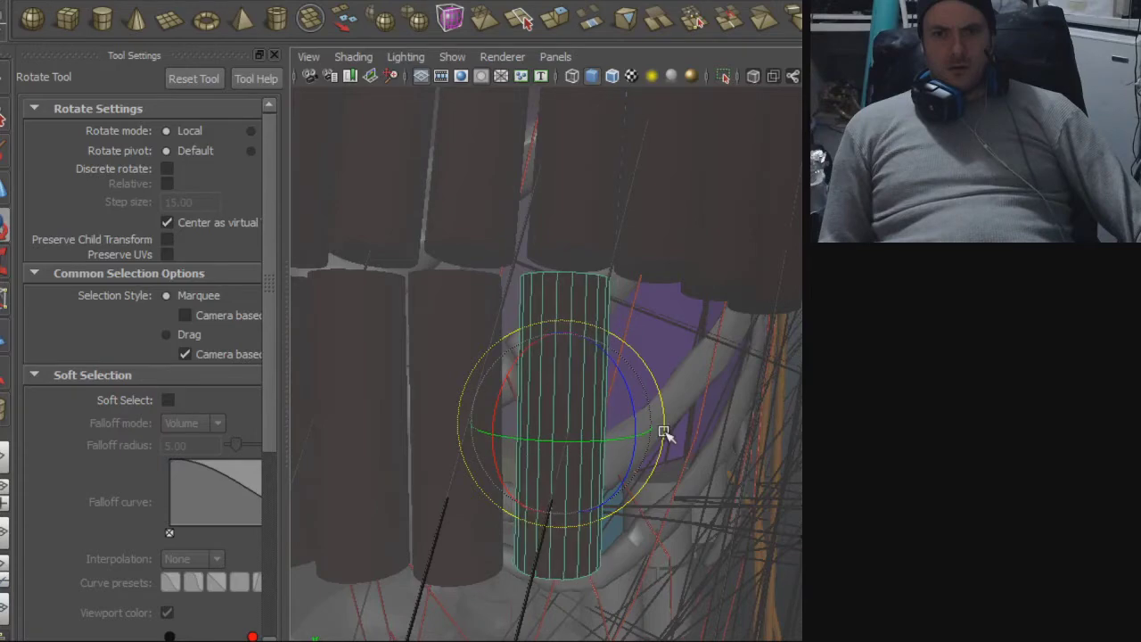
{"action": "key", "text": "w"}
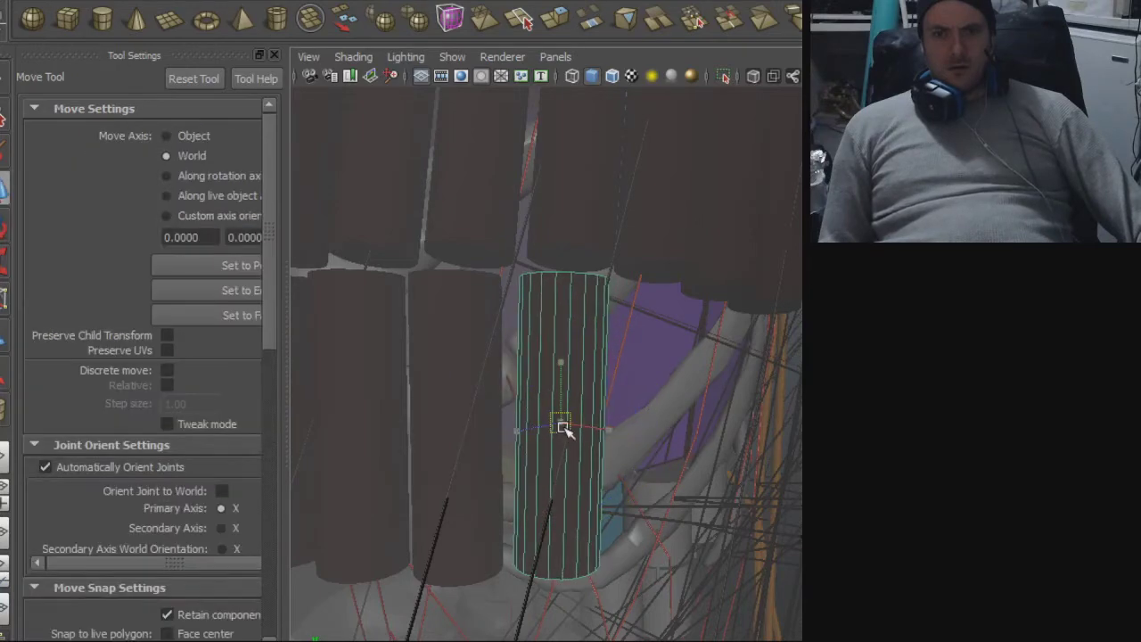
{"action": "left_click_drag", "start_coordinate": [562, 428], "coordinate": [429, 498], "text": "alt"}
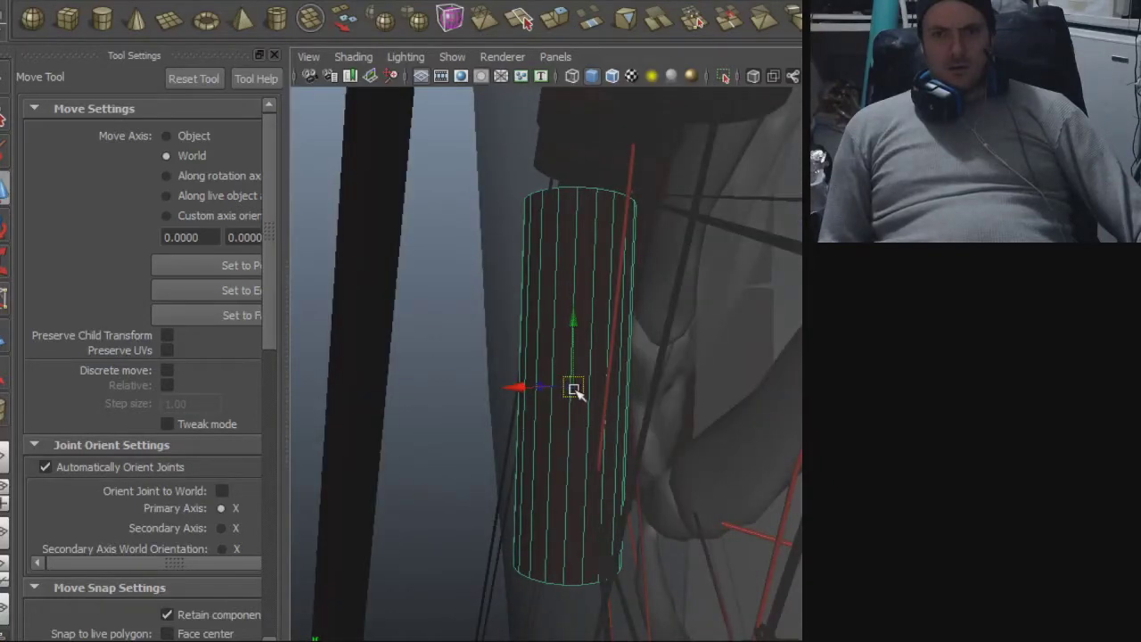
{"action": "left_click_drag", "start_coordinate": [576, 389], "coordinate": [778, 428], "text": "alt"}
- Export the selected cylinder over the existing blah.obj on the desktop and import that file back as a copy
{"action": "key", "text": "alt+f"}
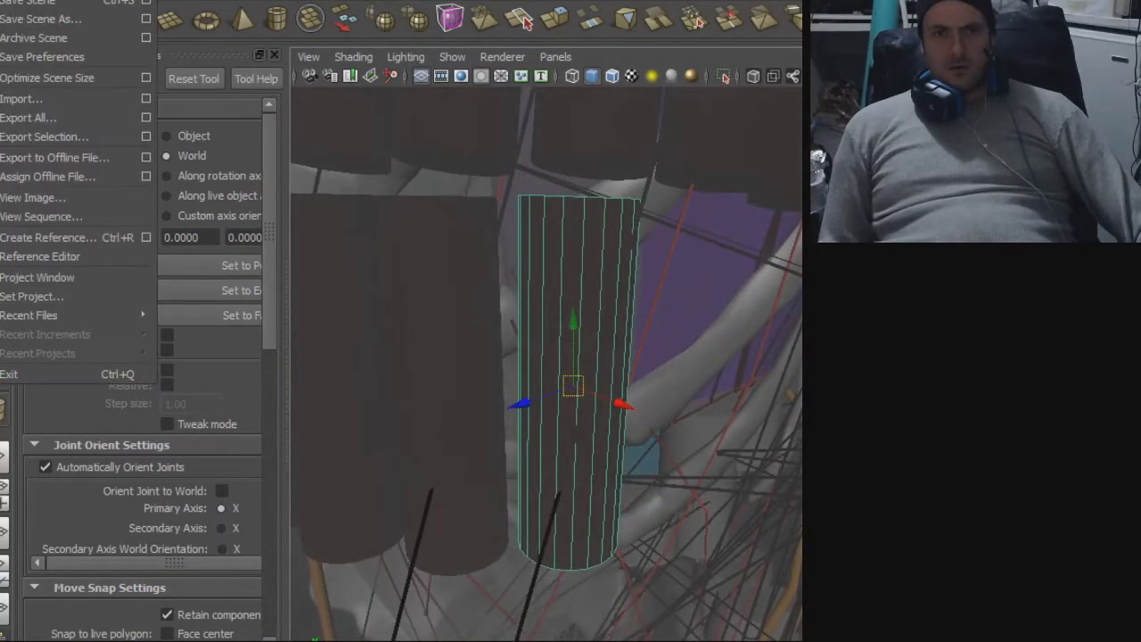
{"action": "left_click", "coordinate": [48, 136]}
{"action": "double_click", "coordinate": [168, 199]}
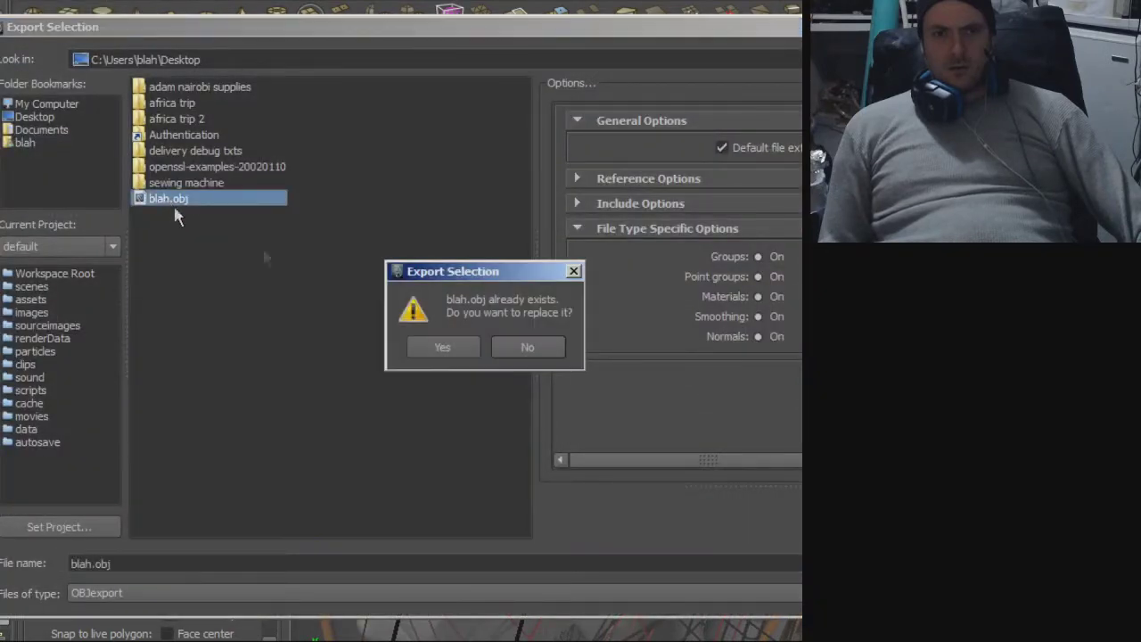
{"action": "key", "text": "Return"}
{"action": "key", "text": "alt+f"}
{"action": "left_click", "coordinate": [34, 99]}
{"action": "double_click", "coordinate": [166, 246]}
- Center the pivot of the newly imported cylinder and move it beside the last one in the lower row
{"action": "right_click_drag", "start_coordinate": [549, 329], "coordinate": [856, 351], "text": "alt"}
{"action": "mouse_move", "coordinate": [784, 386]}
{"action": "right_mouse_down", "text": "alt"}
{"action": "mouse_move", "coordinate": [642, 383]}
{"action": "mouse_move", "coordinate": [258, 336]}
{"action": "mouse_move", "coordinate": [856, 389]}
{"action": "right_mouse_up", "text": "alt"}
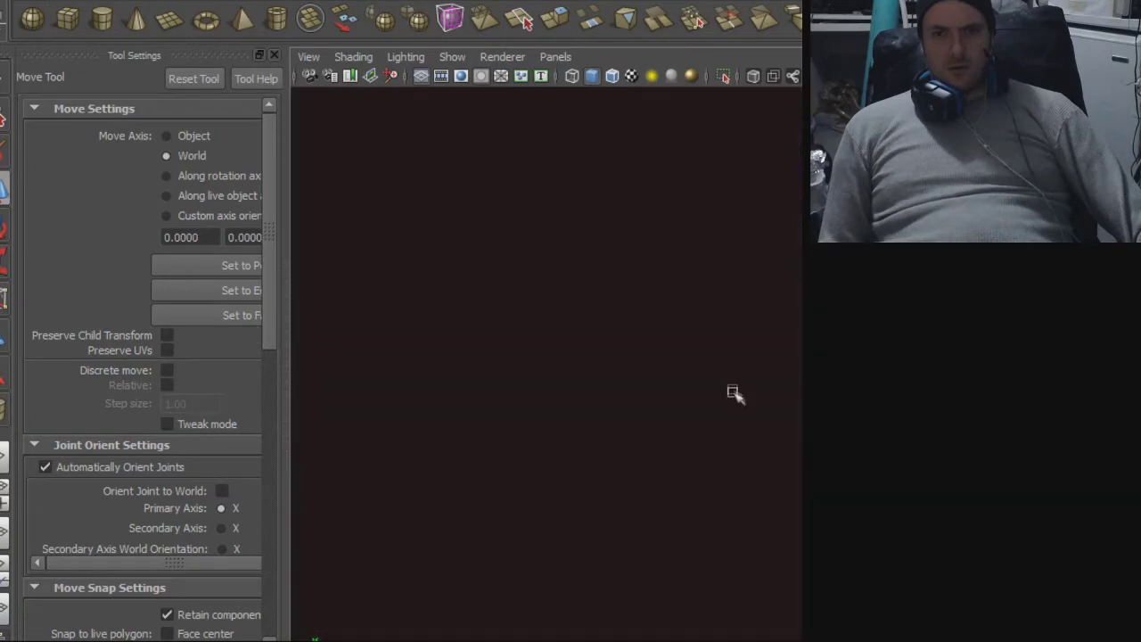
{"action": "scroll", "coordinate": [441, 357], "scroll_direction": "down", "scroll_amount": 6}
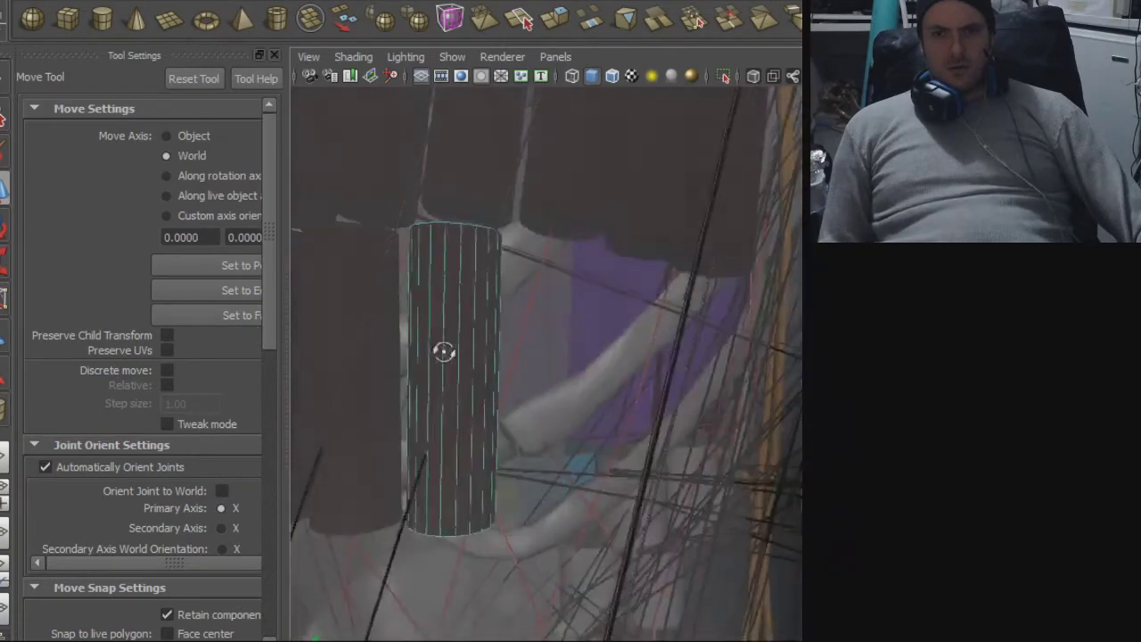
{"action": "left_click", "coordinate": [57, 2]}
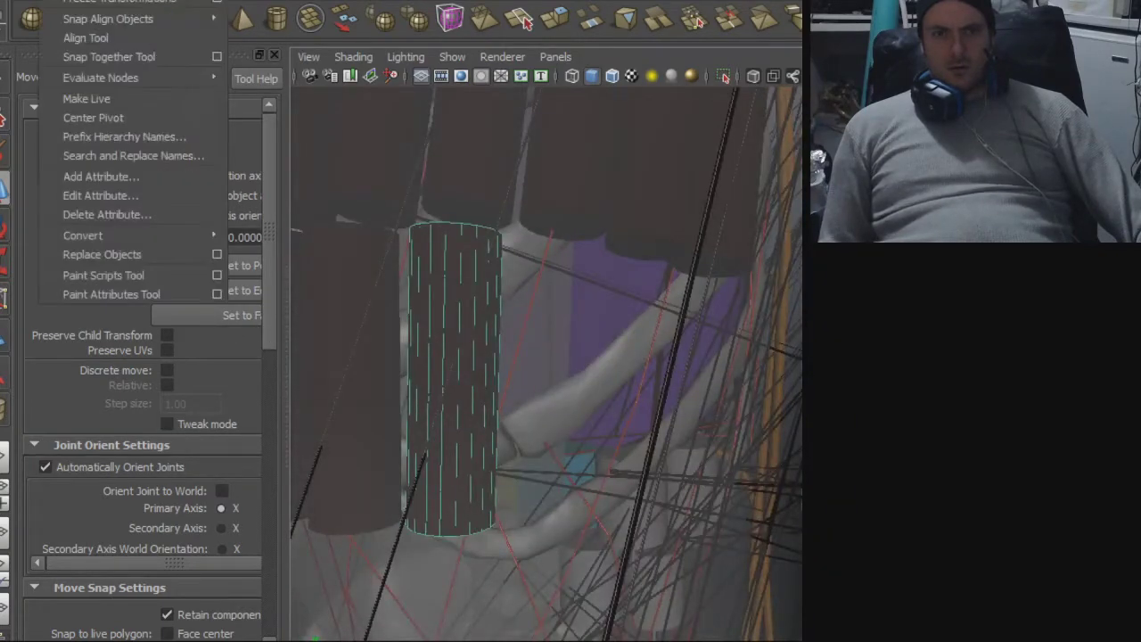
{"action": "left_click", "coordinate": [94, 115]}
{"action": "left_click_drag", "start_coordinate": [455, 379], "coordinate": [550, 247]}
- Tilt and shift the new cylinder with the Rotate and Move tools until it fits snugly beside its neighbour
{"action": "key", "text": "e"}
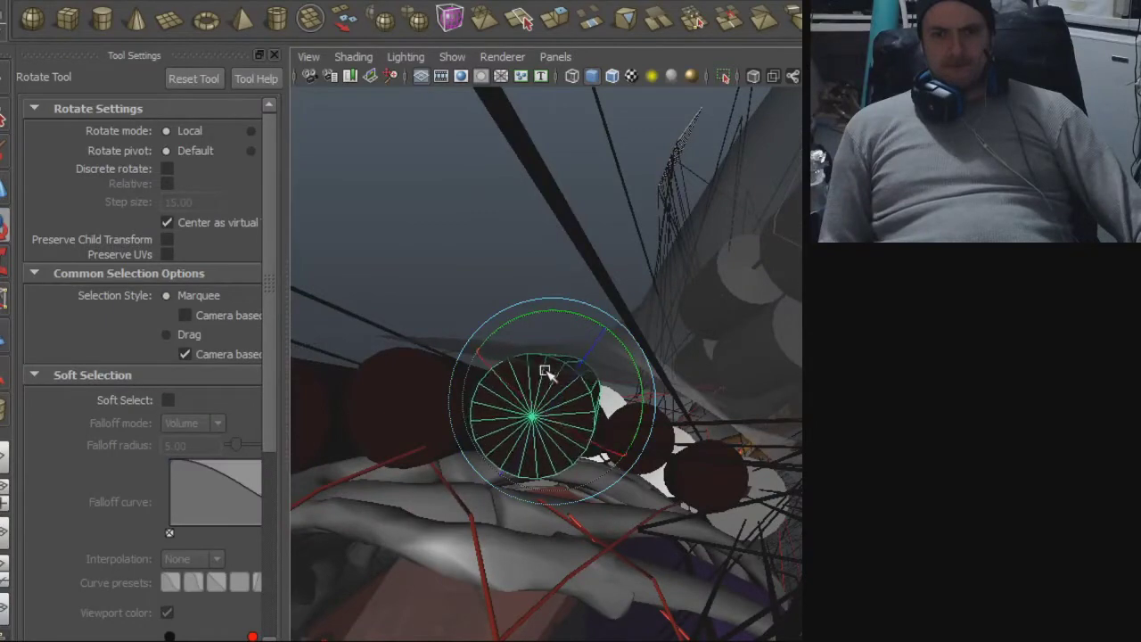
{"action": "key", "text": "w"}
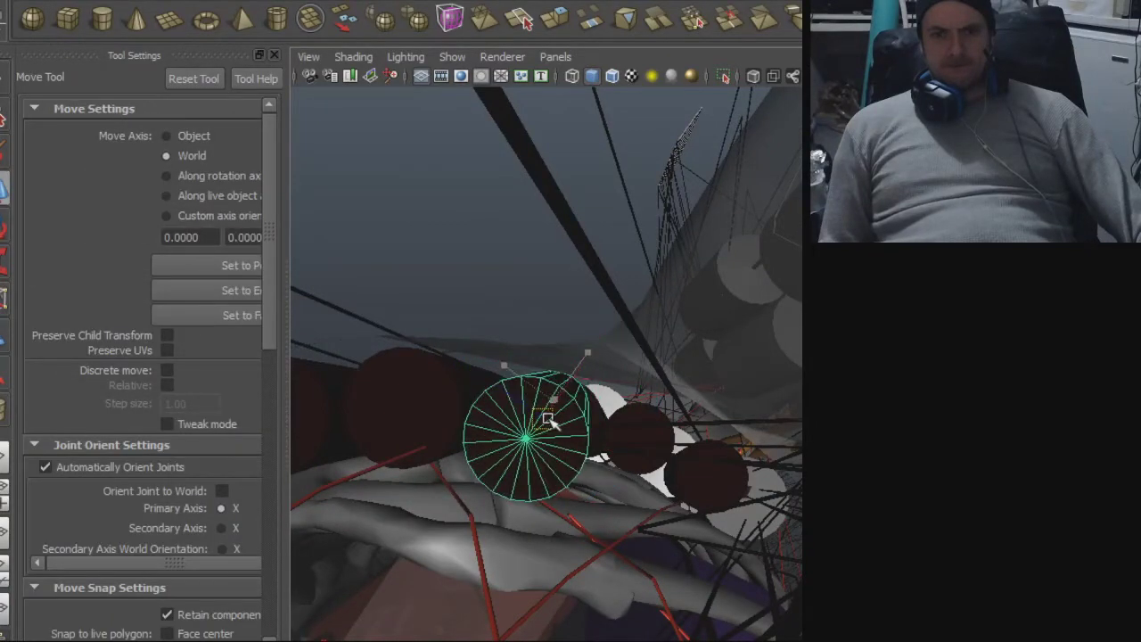
{"action": "mouse_move", "coordinate": [548, 430]}
{"action": "left_mouse_down", "text": "alt"}
{"action": "mouse_move", "coordinate": [565, 398]}
{"action": "mouse_move", "coordinate": [568, 412]}
{"action": "mouse_move", "coordinate": [540, 408]}
{"action": "mouse_move", "coordinate": [520, 247]}
{"action": "mouse_move", "coordinate": [517, 357]}
{"action": "mouse_move", "coordinate": [458, 354]}
{"action": "mouse_move", "coordinate": [548, 439]}
{"action": "left_mouse_up", "text": "alt"}
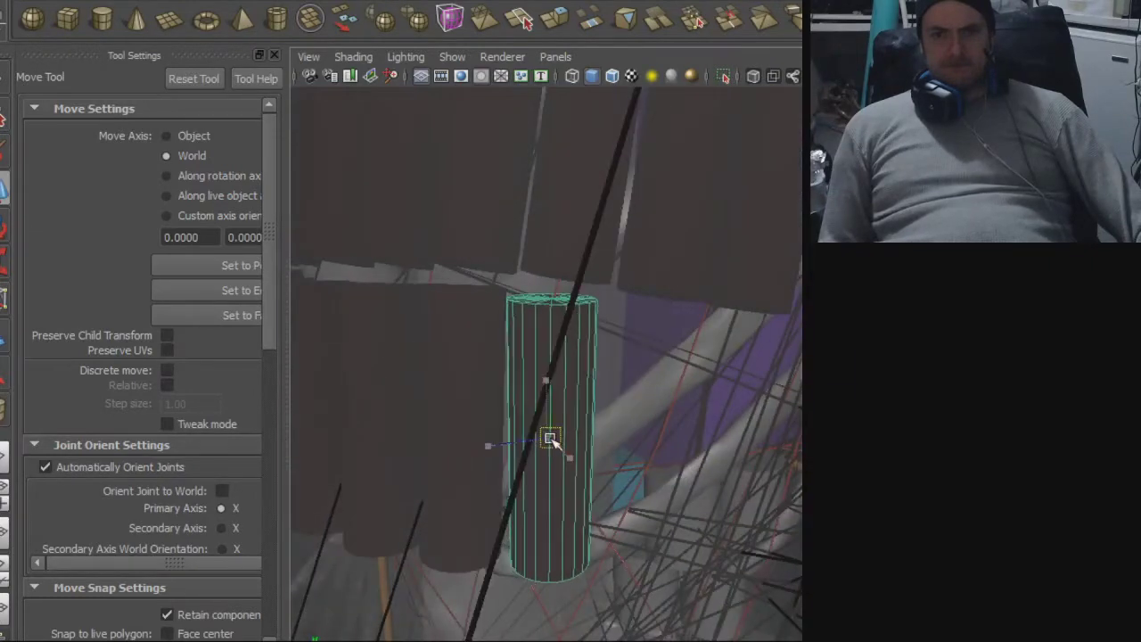
{"action": "key", "text": "e"}
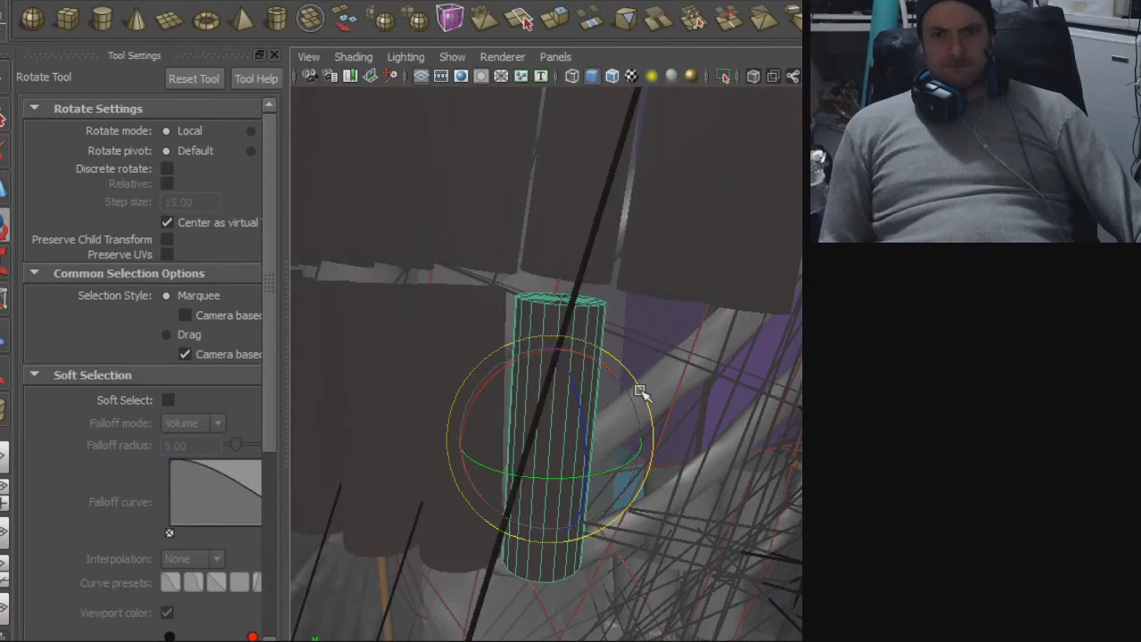
{"action": "key", "text": "w"}
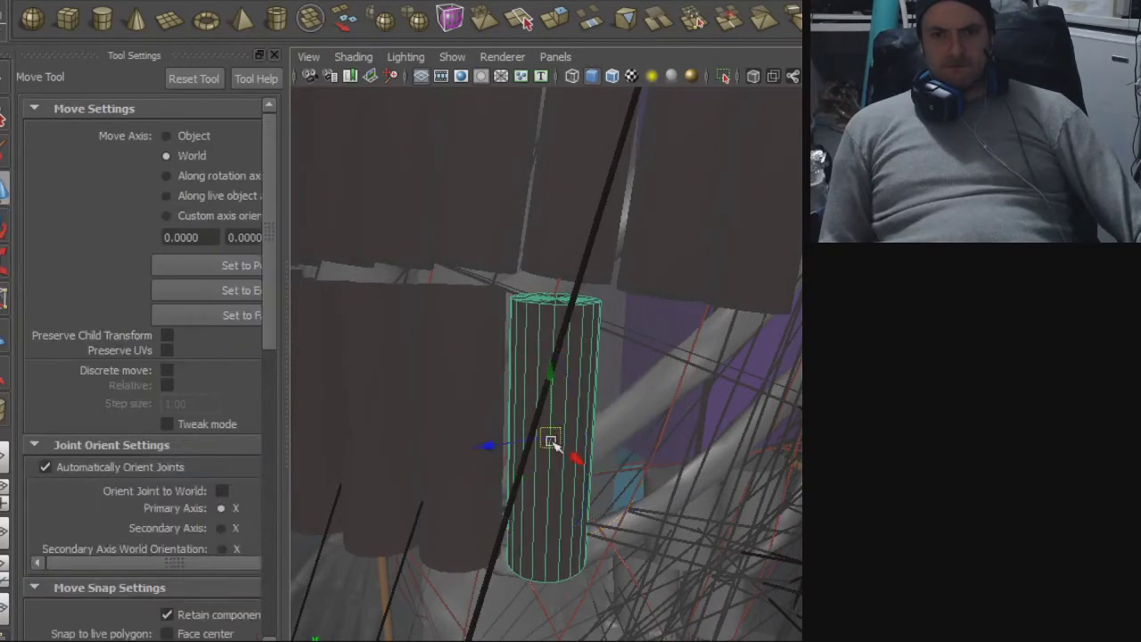
{"action": "left_click_drag", "start_coordinate": [617, 426], "coordinate": [489, 305], "text": "alt"}
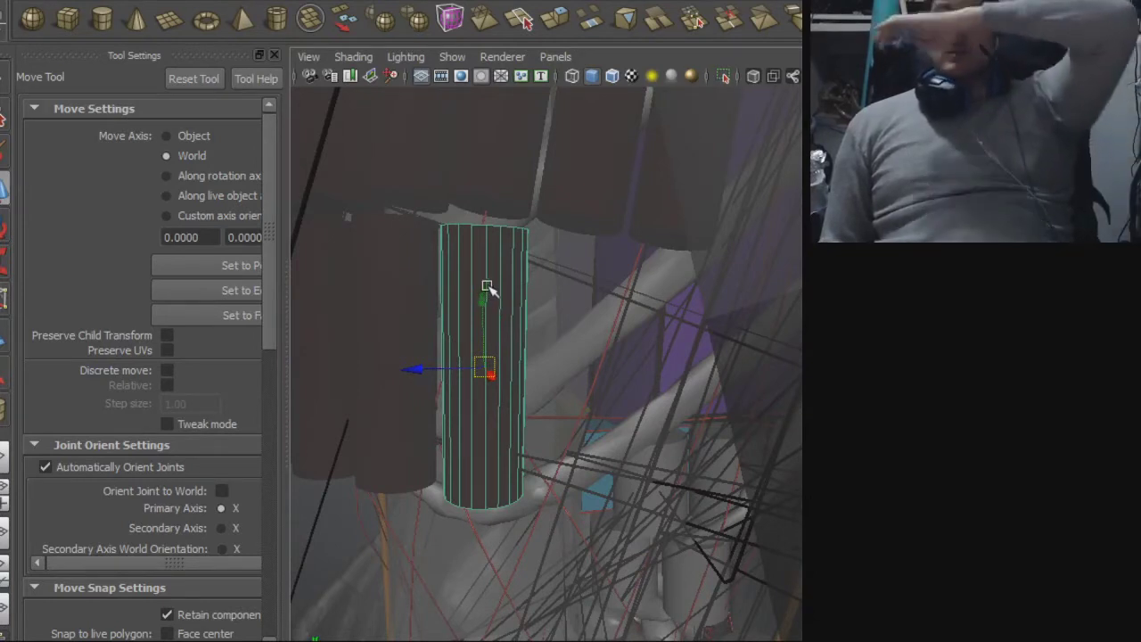
{"action": "left_click_drag", "start_coordinate": [514, 279], "coordinate": [635, 357], "text": "alt"}
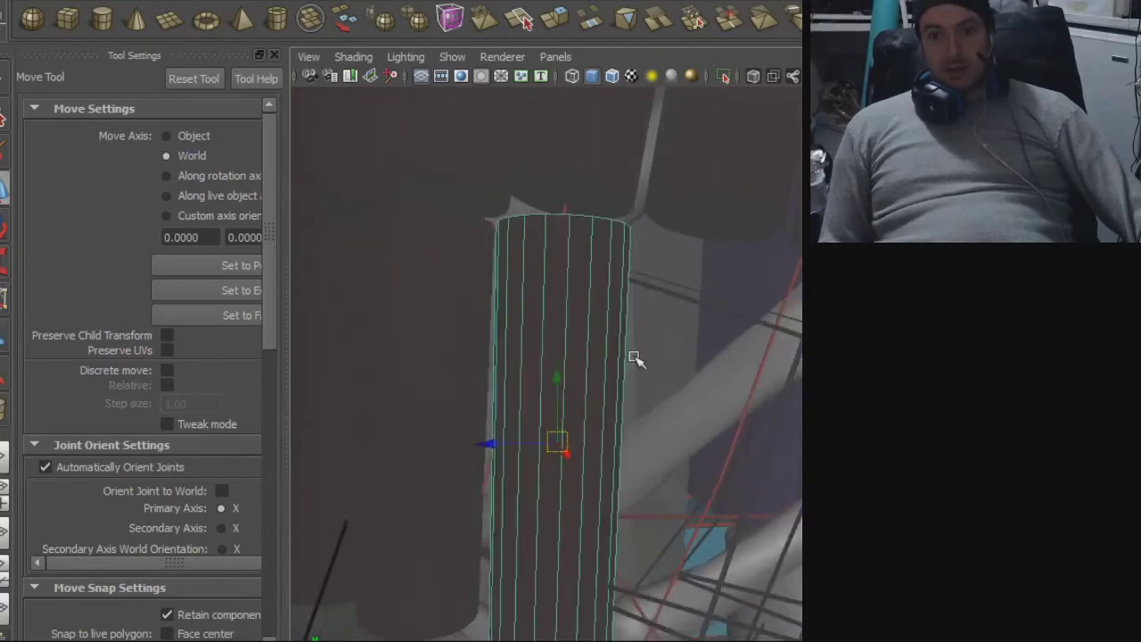
{"action": "left_click_drag", "start_coordinate": [561, 349], "coordinate": [443, 354], "text": "alt"}
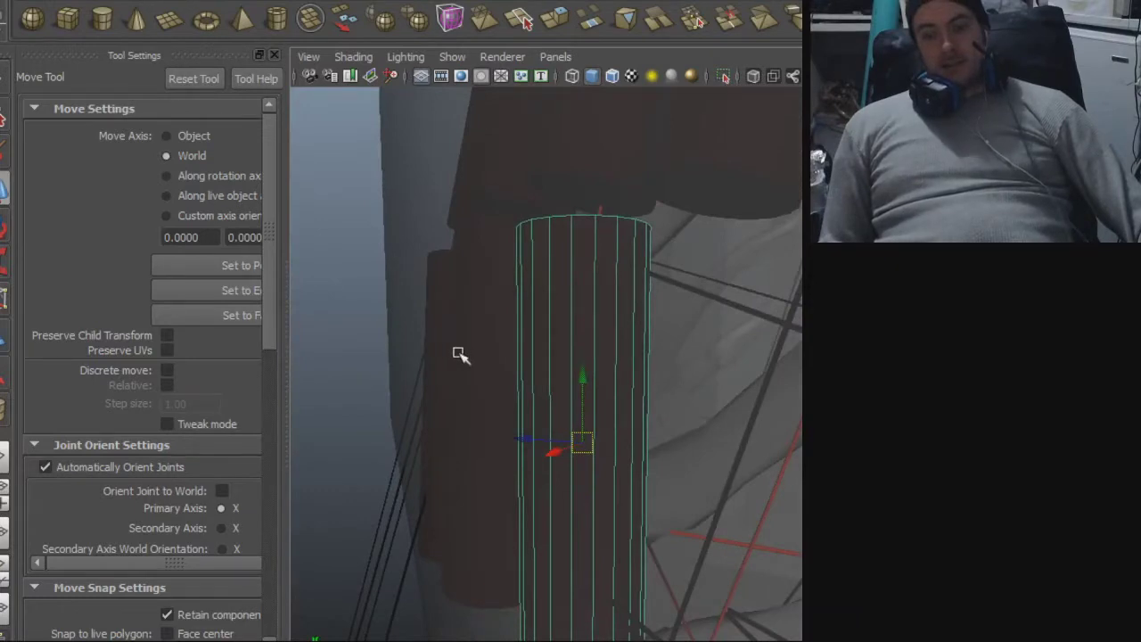
{"action": "right_click_drag", "start_coordinate": [462, 352], "coordinate": [610, 375], "text": "alt"}
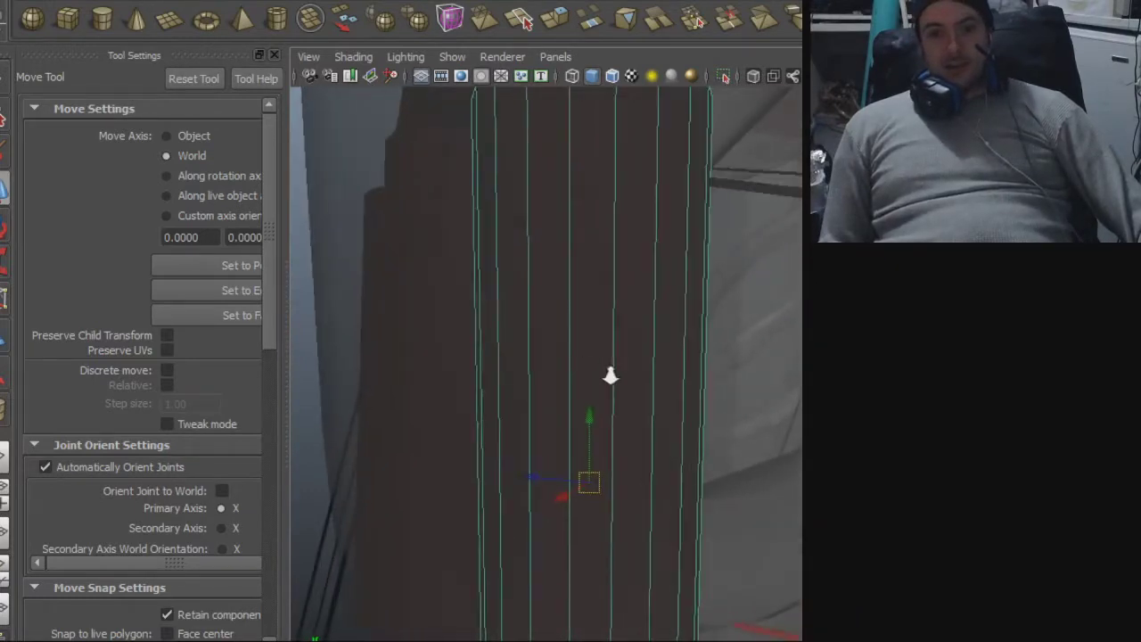
- Overwrite blah.obj with an export of the fitted cylinder, then import the file to get another copy
{"action": "left_click", "coordinate": [9, 2]}
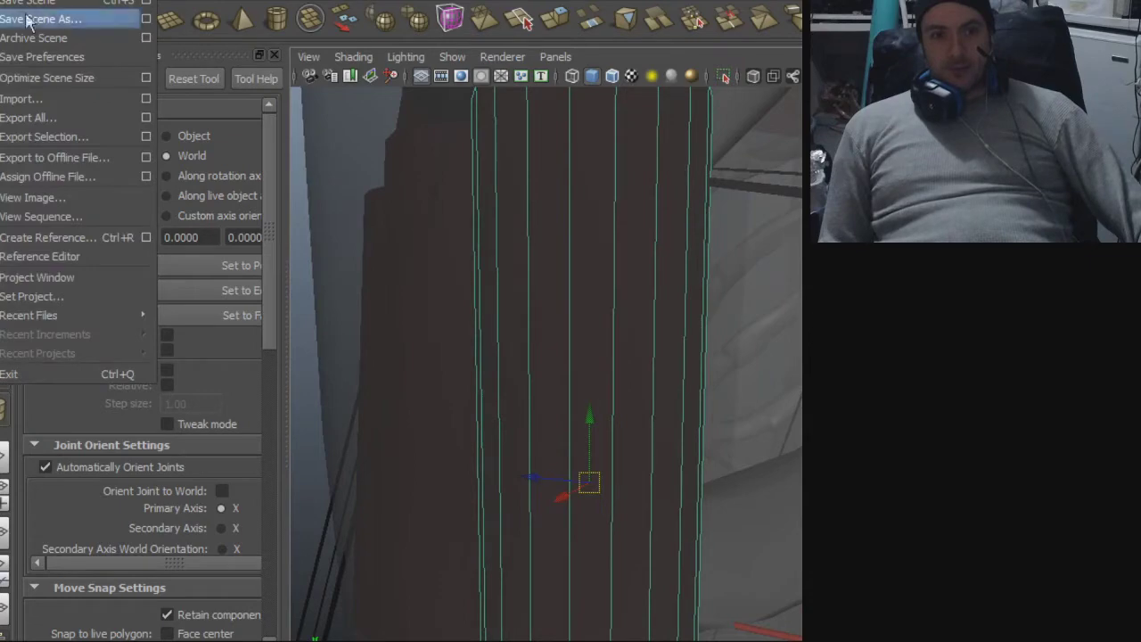
{"action": "left_click", "coordinate": [41, 137]}
{"action": "double_click", "coordinate": [165, 199]}
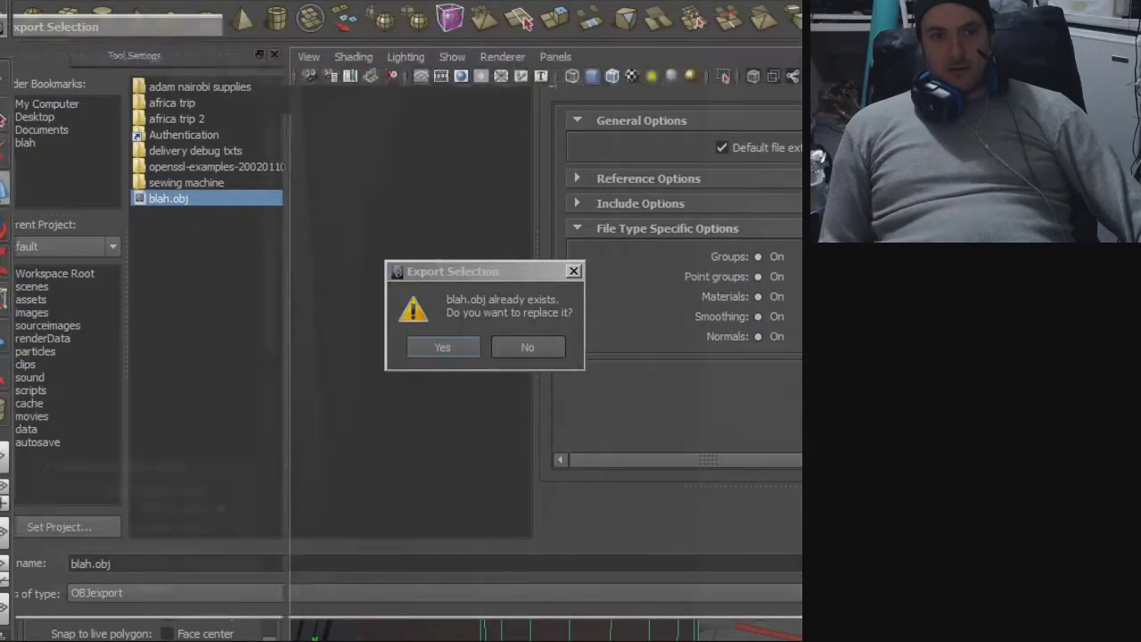
{"action": "key", "text": "Return"}
{"action": "left_click", "coordinate": [25, 3]}
{"action": "left_click", "coordinate": [22, 100]}
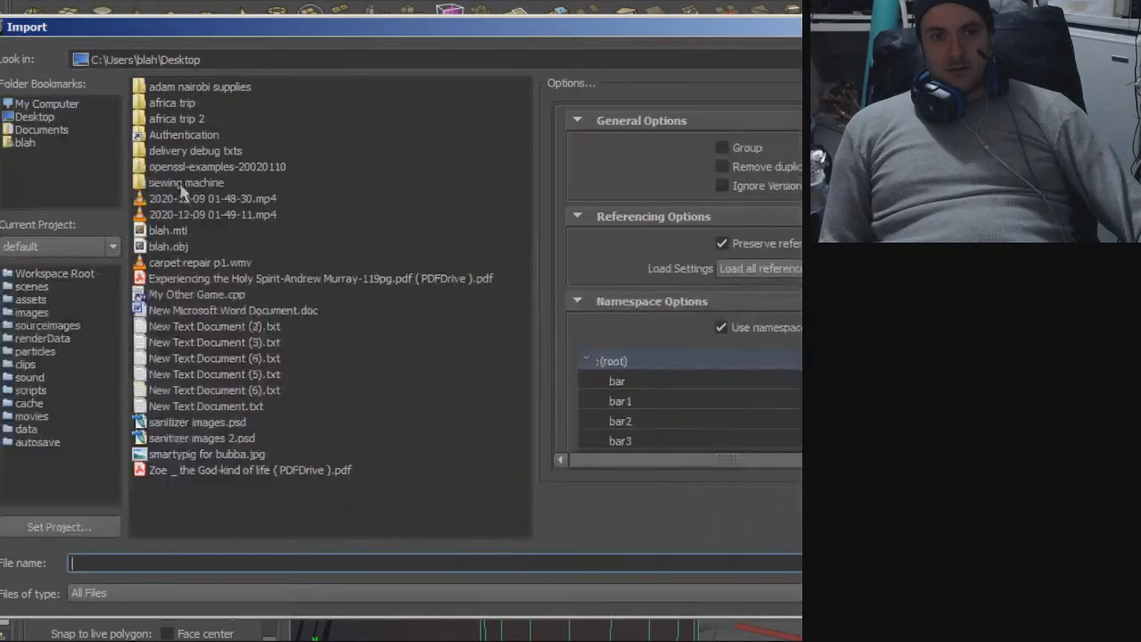
{"action": "double_click", "coordinate": [174, 246]}
- Center the pivot of the latest imported cylinder and move it into the next position of the lower row
{"action": "left_click", "coordinate": [659, 347]}
{"action": "right_click_drag", "start_coordinate": [659, 348], "coordinate": [300, 297], "text": "alt"}
{"action": "middle_click_drag", "start_coordinate": [301, 298], "coordinate": [220, 186], "text": "alt"}
{"action": "left_click", "coordinate": [58, 2]}
{"action": "left_click", "coordinate": [92, 118]}
{"action": "left_click_drag", "start_coordinate": [515, 347], "coordinate": [552, 407]}
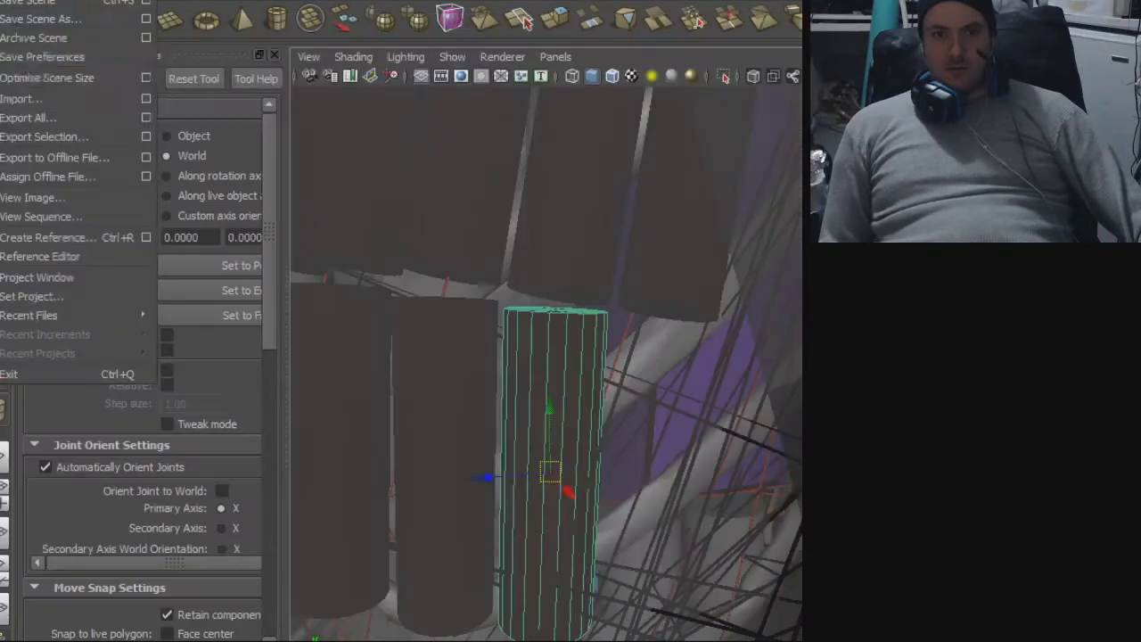
- Import blah.obj again and place the copy at the outer end of the lower row
{"action": "left_click", "coordinate": [40, 92]}
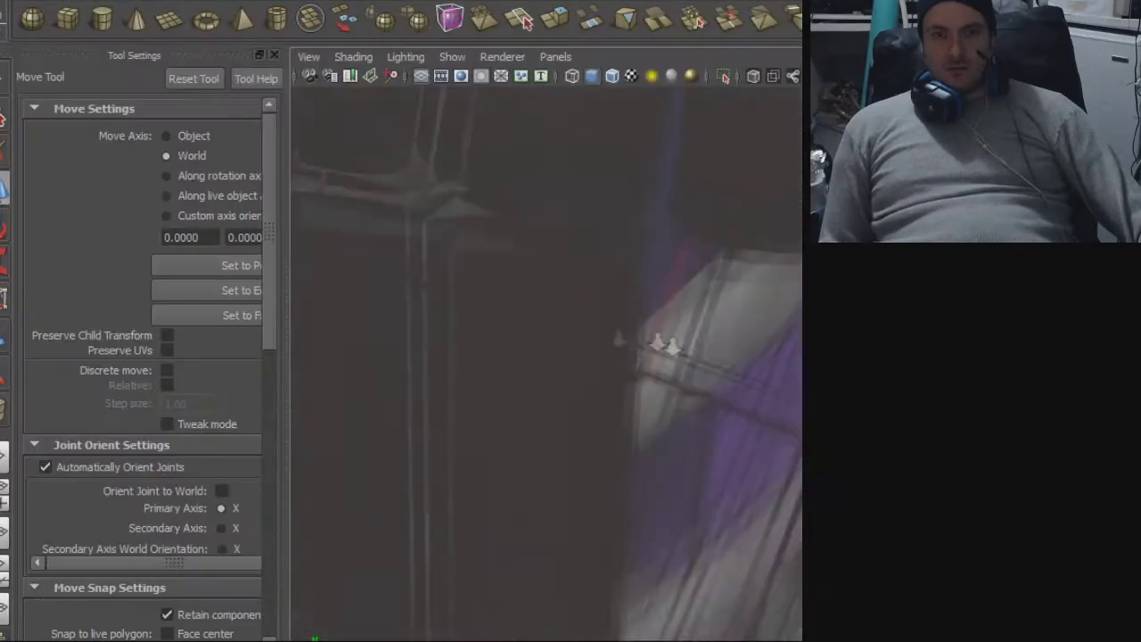
{"action": "left_click_drag", "start_coordinate": [619, 331], "coordinate": [575, 481], "text": "alt"}
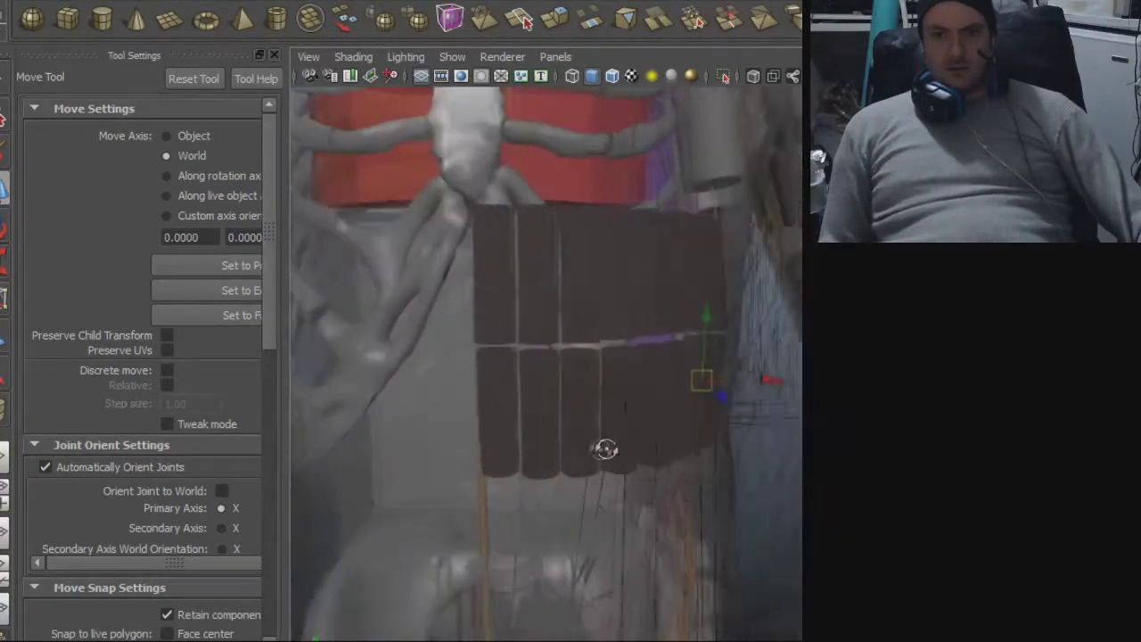
- Select the innermost cylinder of the lower row and export it over blah.obj
{"action": "right_click_drag", "start_coordinate": [603, 449], "coordinate": [394, 354], "text": "alt"}
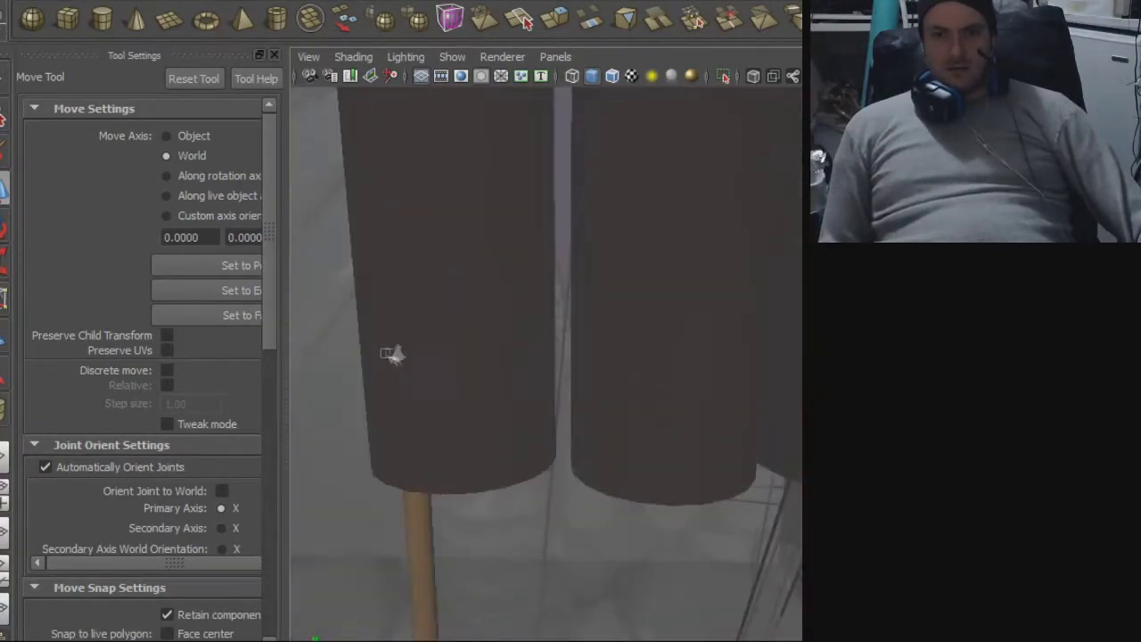
{"action": "left_click", "coordinate": [395, 354]}
{"action": "left_click", "coordinate": [9, 2]}
{"action": "left_click", "coordinate": [62, 139]}
{"action": "double_click", "coordinate": [168, 198]}
{"action": "left_click", "coordinate": [440, 346]}
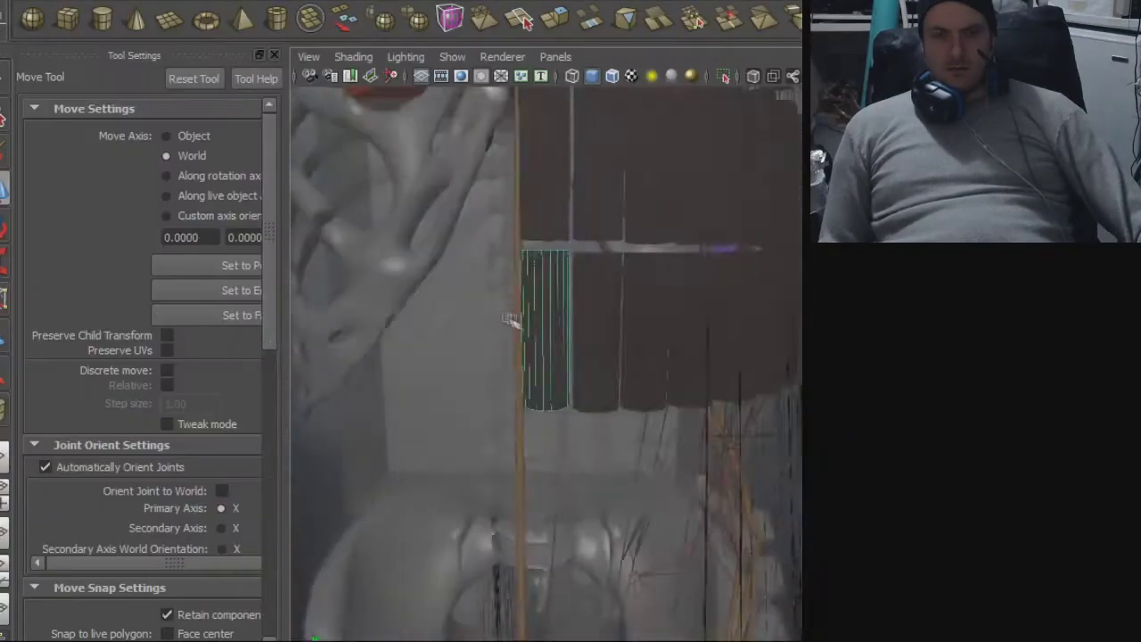
- Center the pivot of the innermost cylinder's copy and move it forward and down to start a third row
{"action": "left_click_drag", "start_coordinate": [511, 321], "coordinate": [566, 467], "text": "alt"}
{"action": "right_click_drag", "start_coordinate": [644, 484], "coordinate": [680, 453], "text": "alt"}
{"action": "left_click", "coordinate": [71, 1]}
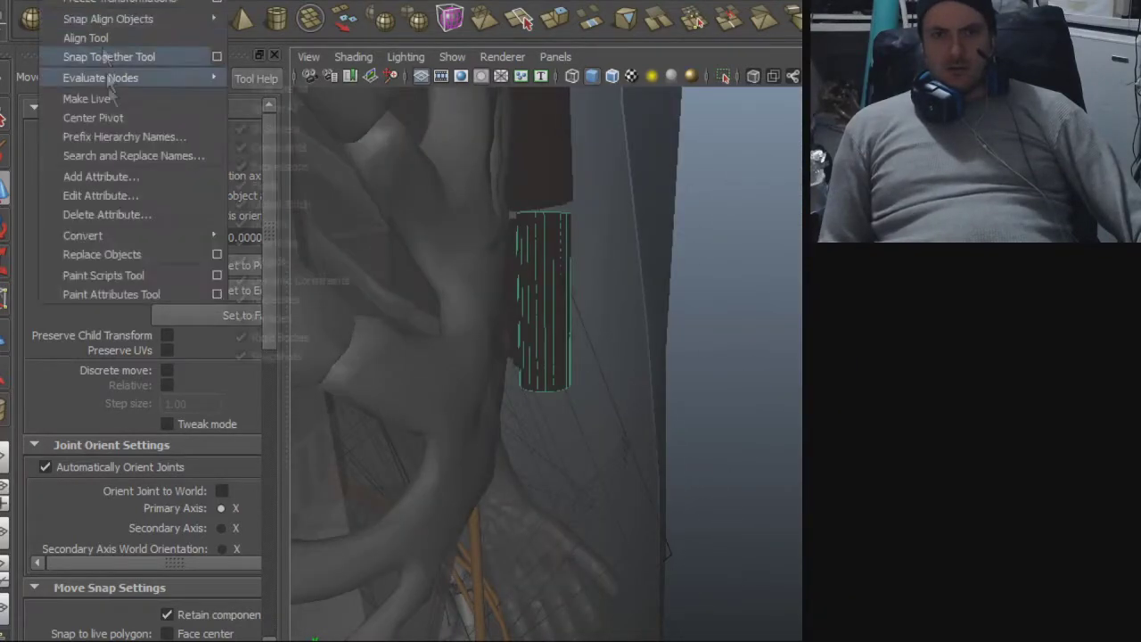
{"action": "left_click", "coordinate": [110, 117]}
{"action": "left_click_drag", "start_coordinate": [592, 314], "coordinate": [651, 317]}
{"action": "left_click_drag", "start_coordinate": [668, 408], "coordinate": [614, 395], "text": "alt"}
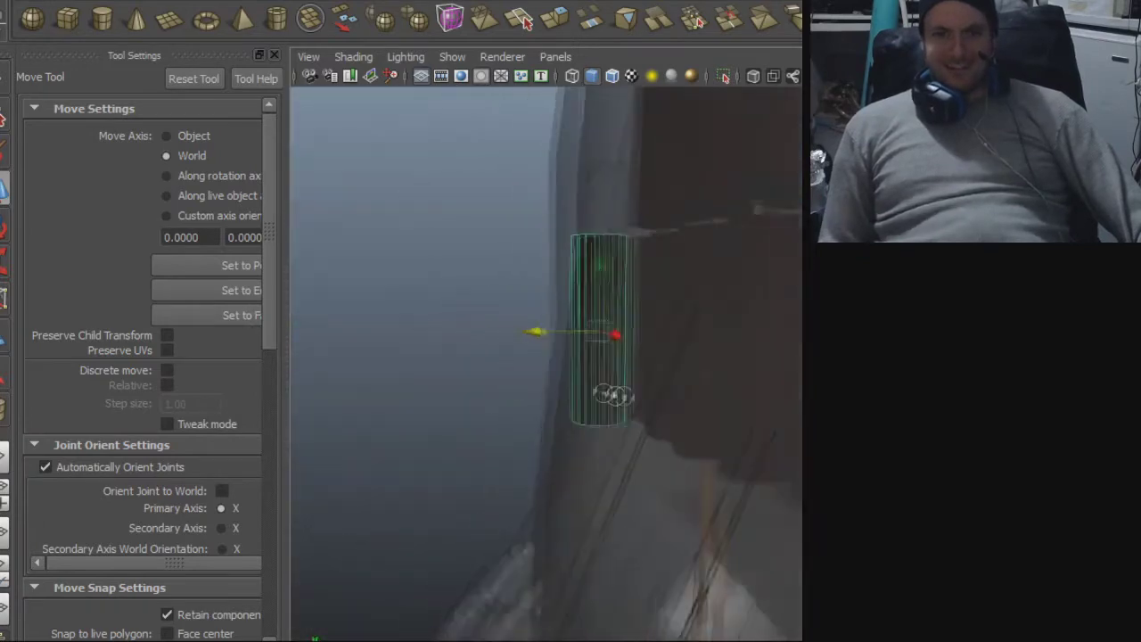
{"action": "left_click_drag", "start_coordinate": [602, 357], "coordinate": [788, 417], "text": "alt"}
- Duplicate the first third-row cylinder by exporting it over blah.obj and importing it back, placing the copy beside it
{"action": "left_click", "coordinate": [9, 1]}
{"action": "left_click", "coordinate": [44, 136]}
{"action": "double_click", "coordinate": [170, 199]}
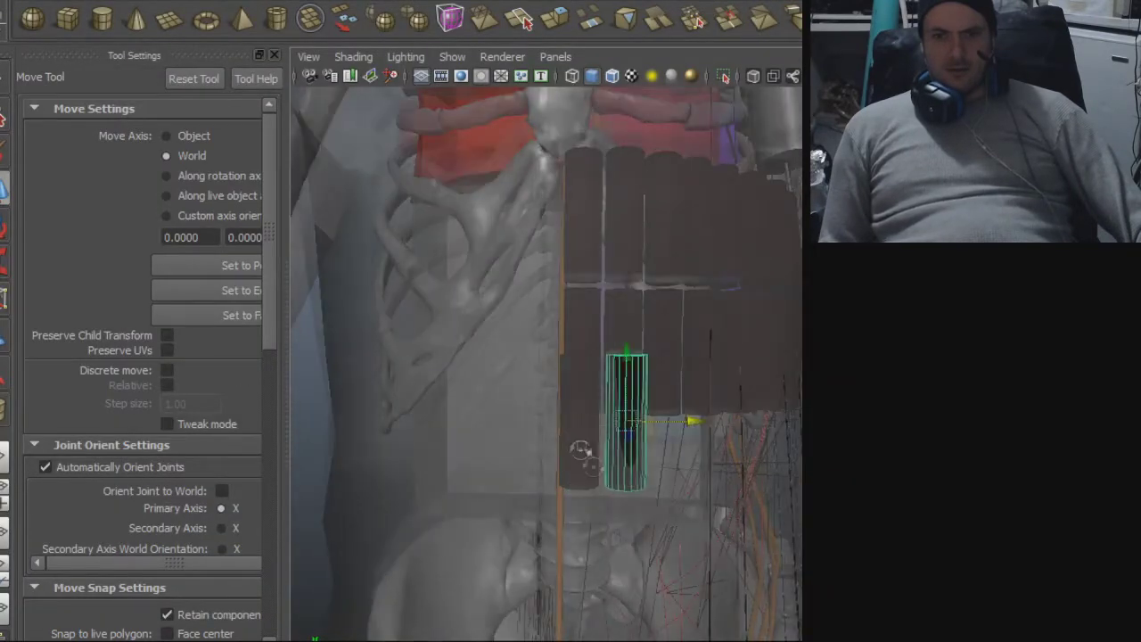
- Rotate the second third-row cylinder slightly so it lines up with the neighbouring cylinders
{"action": "left_click_drag", "start_coordinate": [581, 450], "coordinate": [696, 496], "text": "alt"}
{"action": "left_click_drag", "start_coordinate": [747, 608], "coordinate": [645, 437], "text": "alt"}
{"action": "scroll", "coordinate": [654, 542], "scroll_direction": "down", "scroll_amount": 5}
{"action": "left_click_drag", "start_coordinate": [654, 542], "coordinate": [312, 449], "text": "alt"}
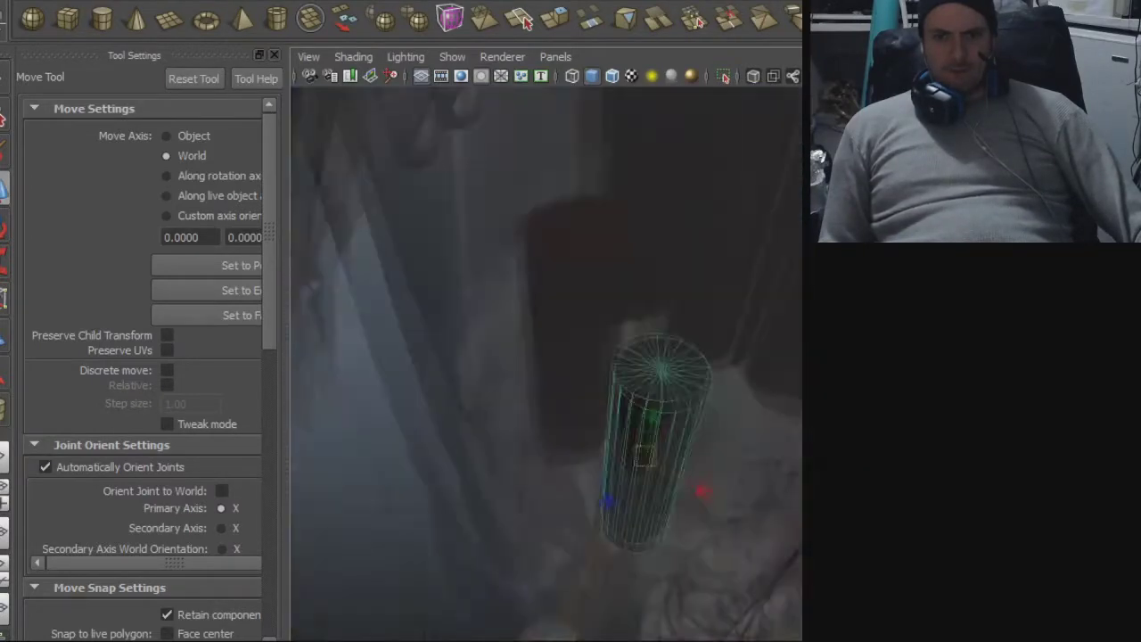
{"action": "left_click_drag", "start_coordinate": [678, 366], "coordinate": [472, 277], "text": "alt"}
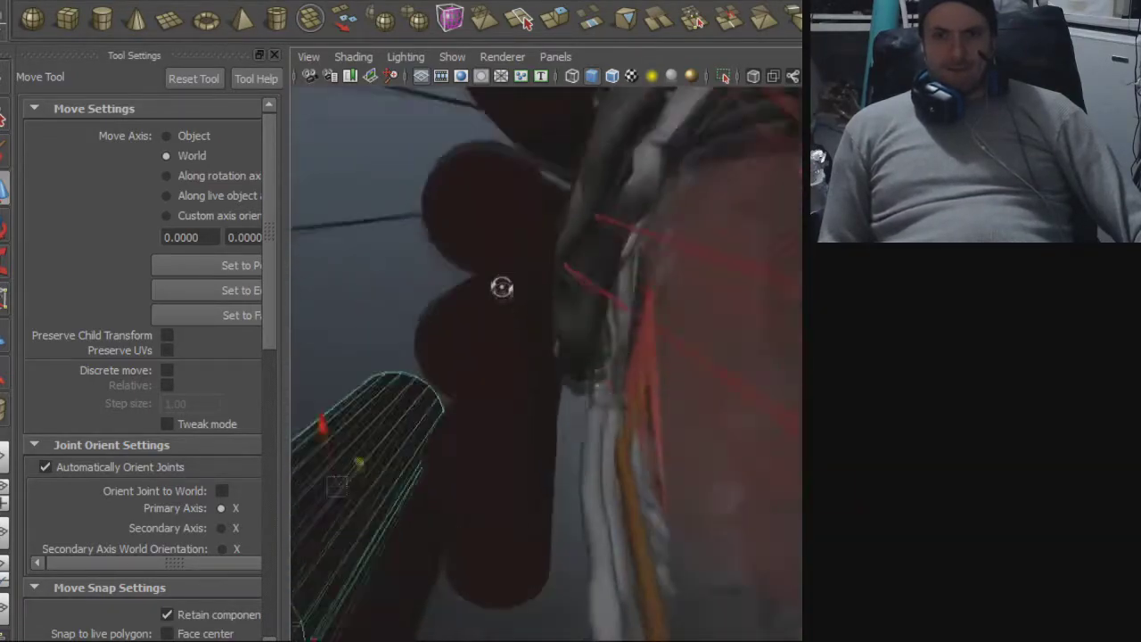
{"action": "left_click_drag", "start_coordinate": [503, 296], "coordinate": [448, 433], "text": "alt"}
{"action": "key", "text": "e"}
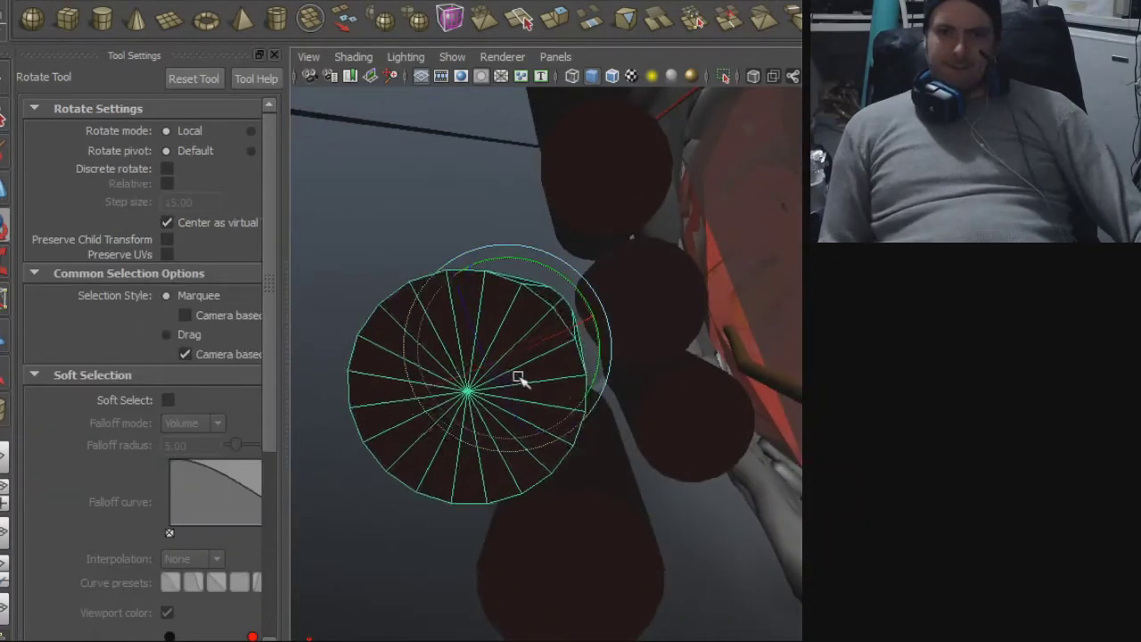
{"action": "left_click_drag", "start_coordinate": [517, 378], "coordinate": [506, 359]}
{"action": "key", "text": "w"}
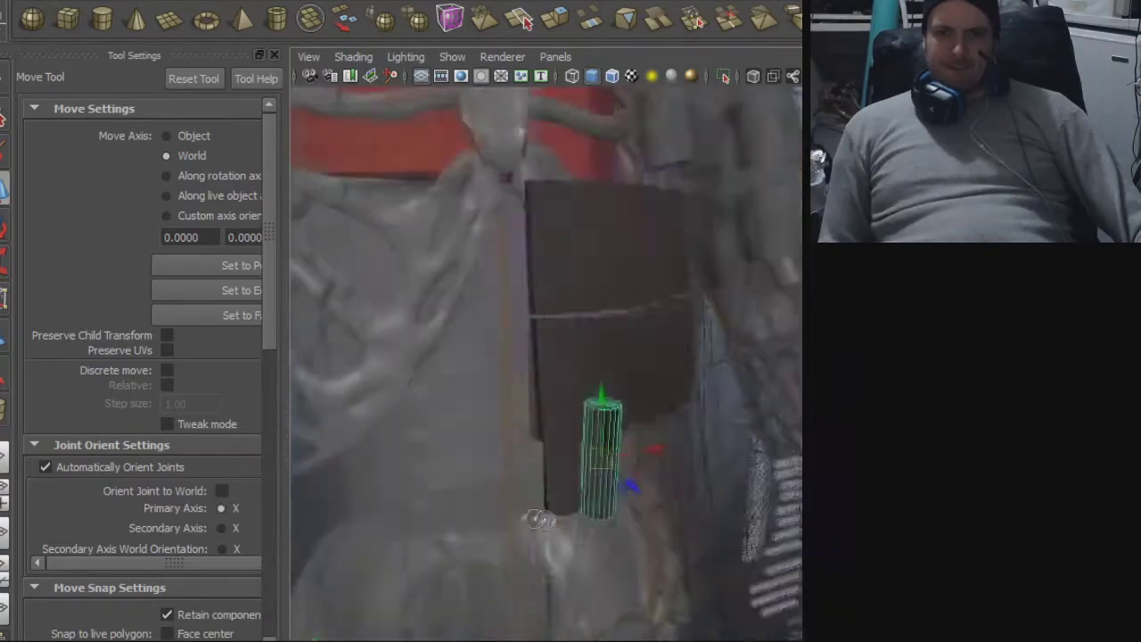
{"action": "key", "text": "e"}
{"action": "left_click_drag", "start_coordinate": [539, 519], "coordinate": [365, 397], "text": "alt"}
{"action": "right_click_drag", "start_coordinate": [449, 399], "coordinate": [736, 401], "text": "alt"}
{"action": "middle_click_drag", "start_coordinate": [702, 345], "coordinate": [668, 577], "text": "alt"}
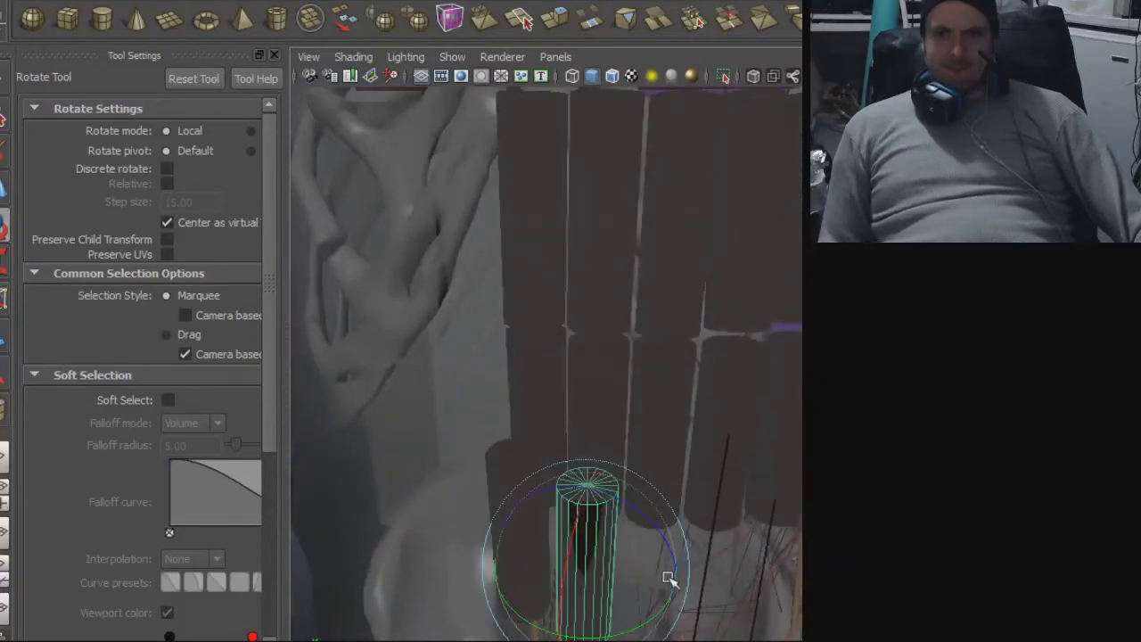
- Select the innermost third-row cylinder, center its pivot and adjust its height to match the cylinder beside it
{"action": "left_click_drag", "start_coordinate": [668, 578], "coordinate": [615, 493], "text": "alt"}
{"action": "left_click_drag", "start_coordinate": [526, 502], "coordinate": [720, 462], "text": "alt"}
{"action": "right_click_drag", "start_coordinate": [682, 462], "coordinate": [794, 457], "text": "alt"}
{"action": "middle_click_drag", "start_coordinate": [732, 435], "coordinate": [615, 430], "text": "alt"}
{"action": "right_click_drag", "start_coordinate": [624, 430], "coordinate": [474, 413], "text": "alt"}
{"action": "left_click", "coordinate": [787, 384]}
{"action": "key", "text": "w"}
{"action": "left_click_drag", "start_coordinate": [473, 412], "coordinate": [309, 401], "text": "alt"}
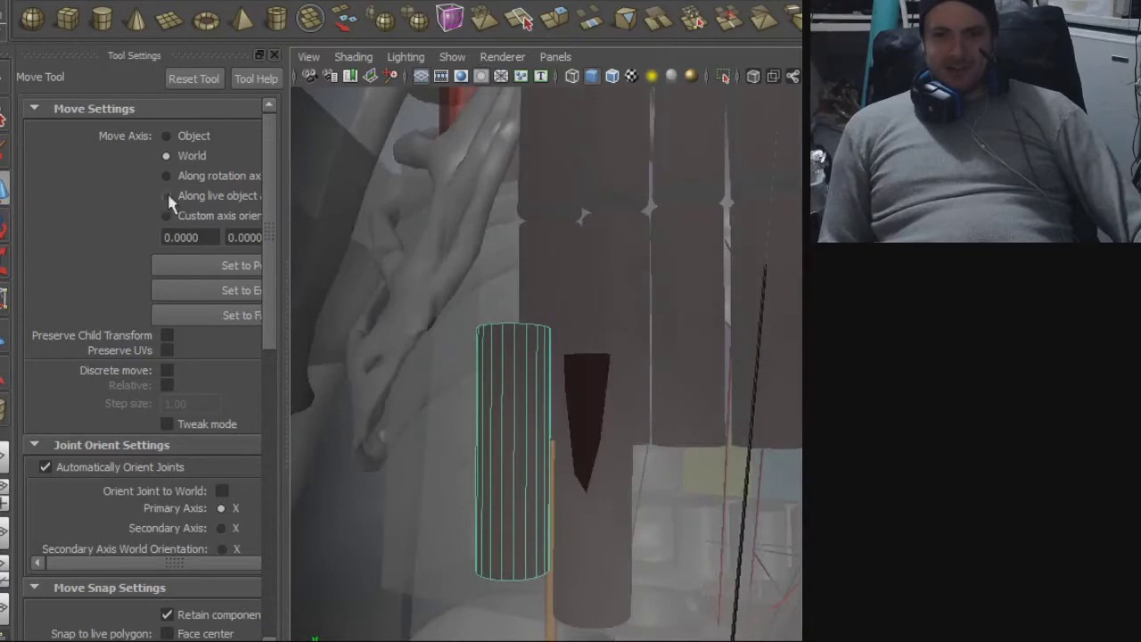
{"action": "left_click", "coordinate": [82, 1]}
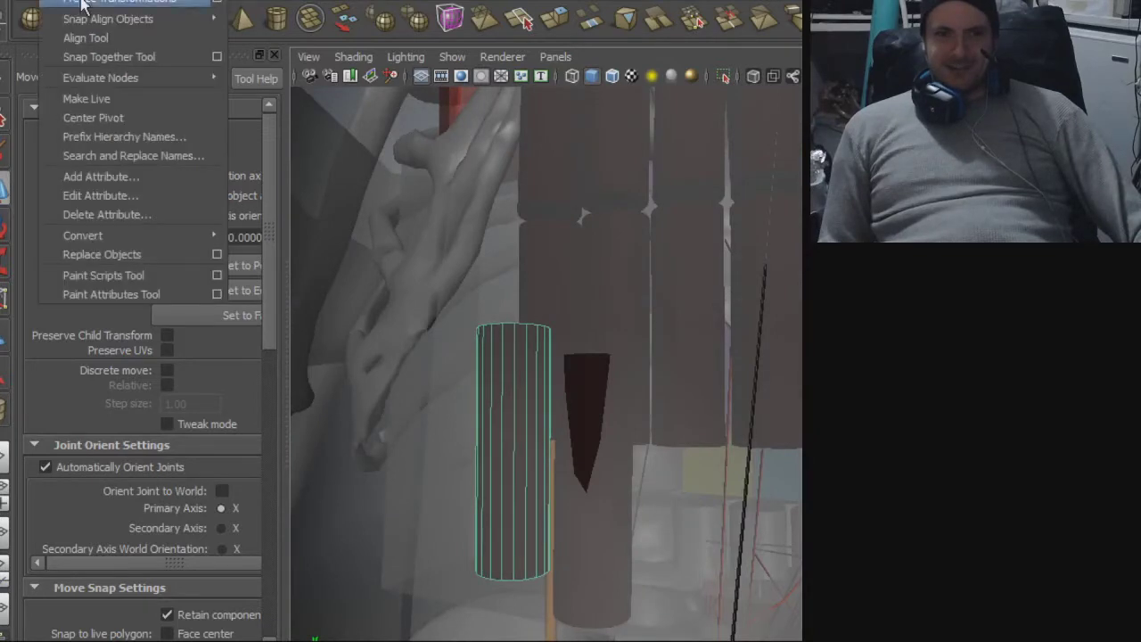
{"action": "left_click", "coordinate": [98, 120]}
{"action": "left_click_drag", "start_coordinate": [481, 293], "coordinate": [300, 410], "text": "alt"}
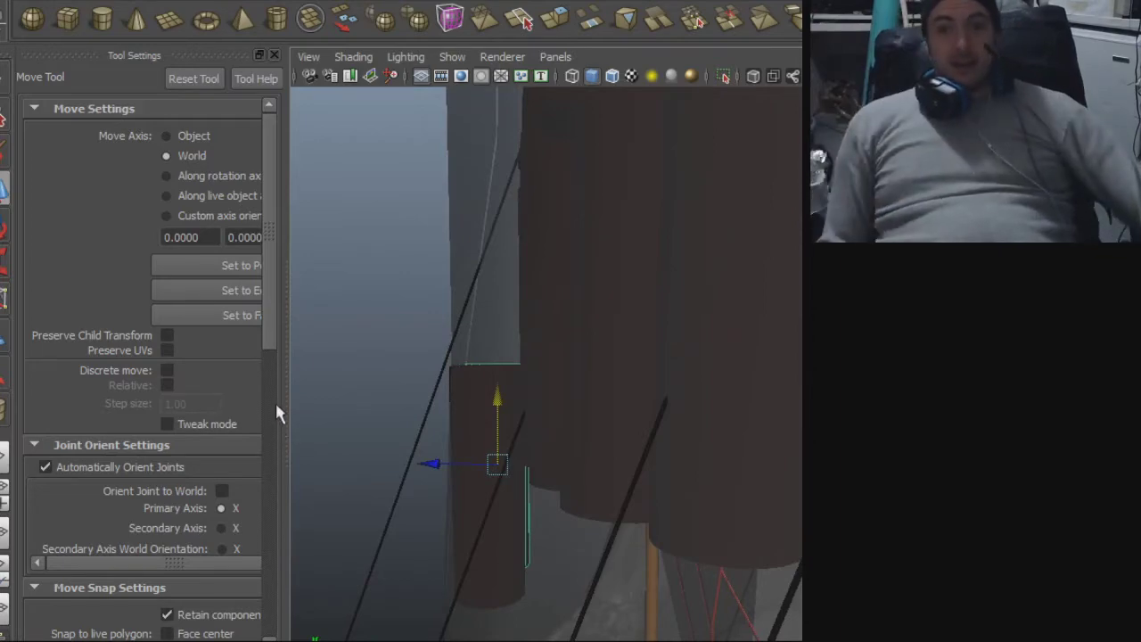
- Select the lower-row cylinder above the third position of the new row and export it over blah.obj
{"action": "left_click_drag", "start_coordinate": [333, 365], "coordinate": [538, 401], "text": "alt"}
{"action": "right_click_drag", "start_coordinate": [538, 401], "coordinate": [756, 408], "text": "alt"}
{"action": "left_click", "coordinate": [594, 385]}
{"action": "left_click", "coordinate": [8, 2]}
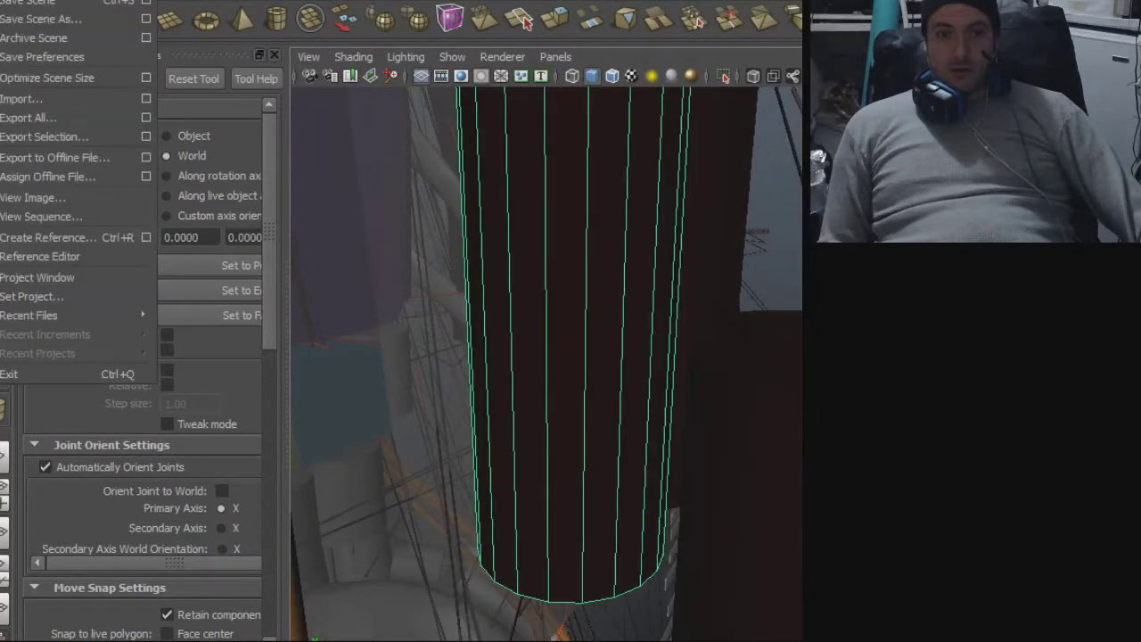
{"action": "left_click", "coordinate": [24, 137]}
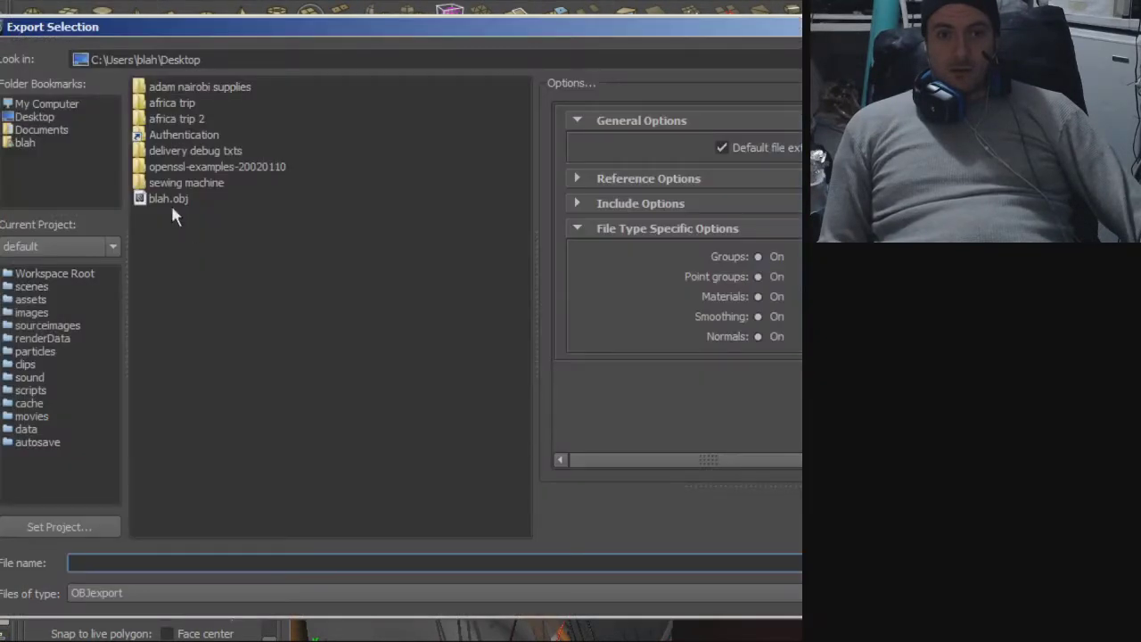
{"action": "double_click", "coordinate": [168, 199]}
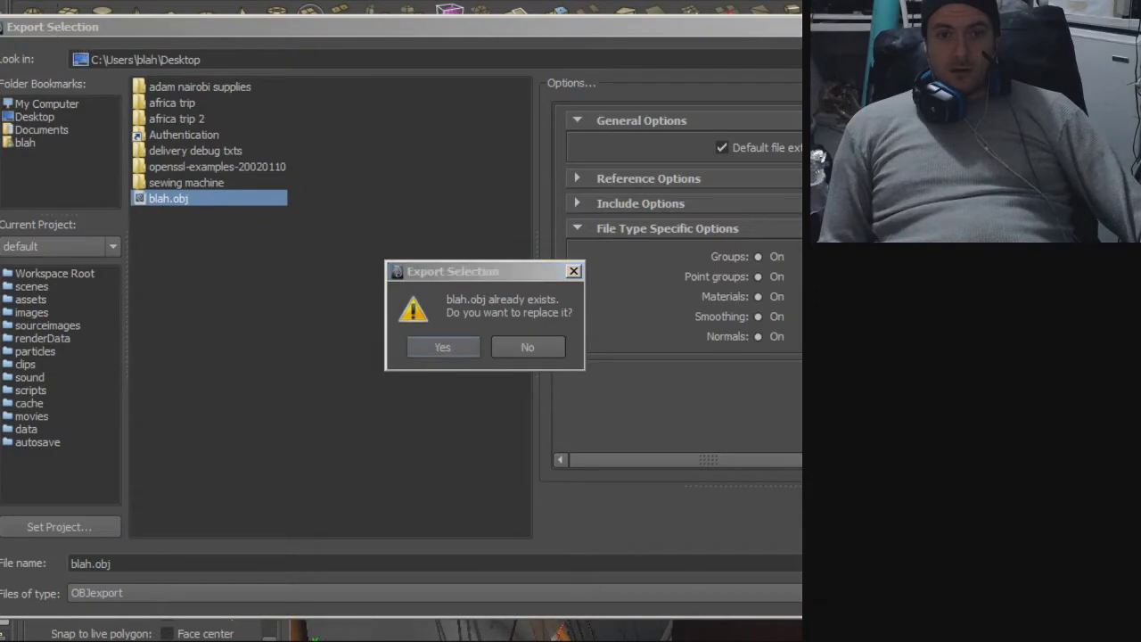
- Import blah.obj, center the copy's pivot and move it down as the third cylinder of the third row
{"action": "left_click", "coordinate": [7, 2]}
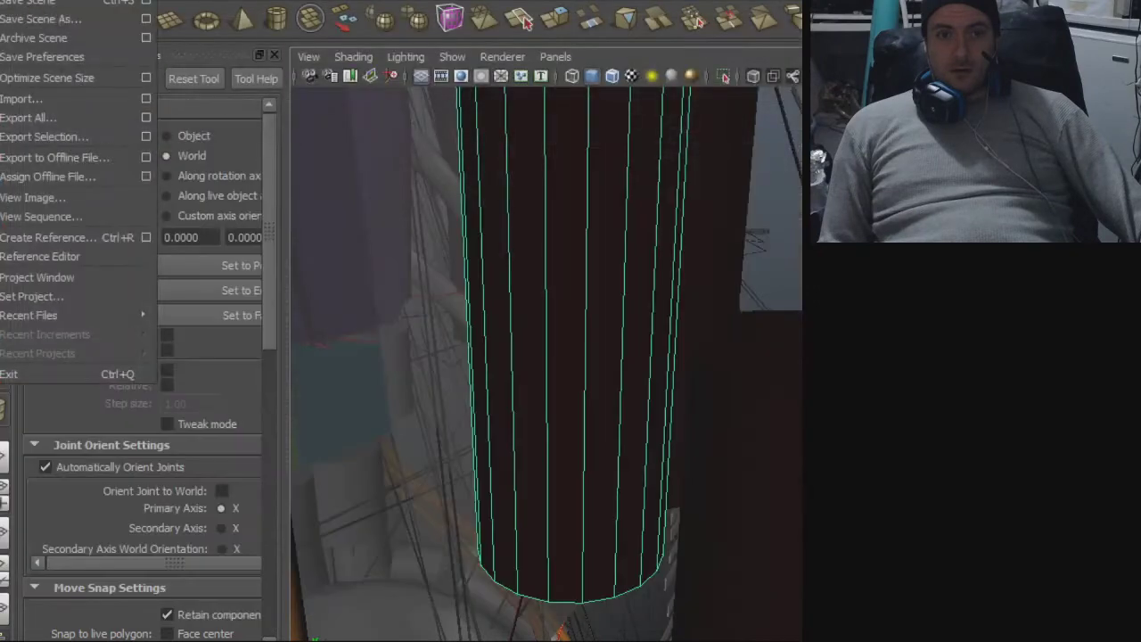
{"action": "left_click", "coordinate": [13, 99]}
{"action": "double_click", "coordinate": [166, 247]}
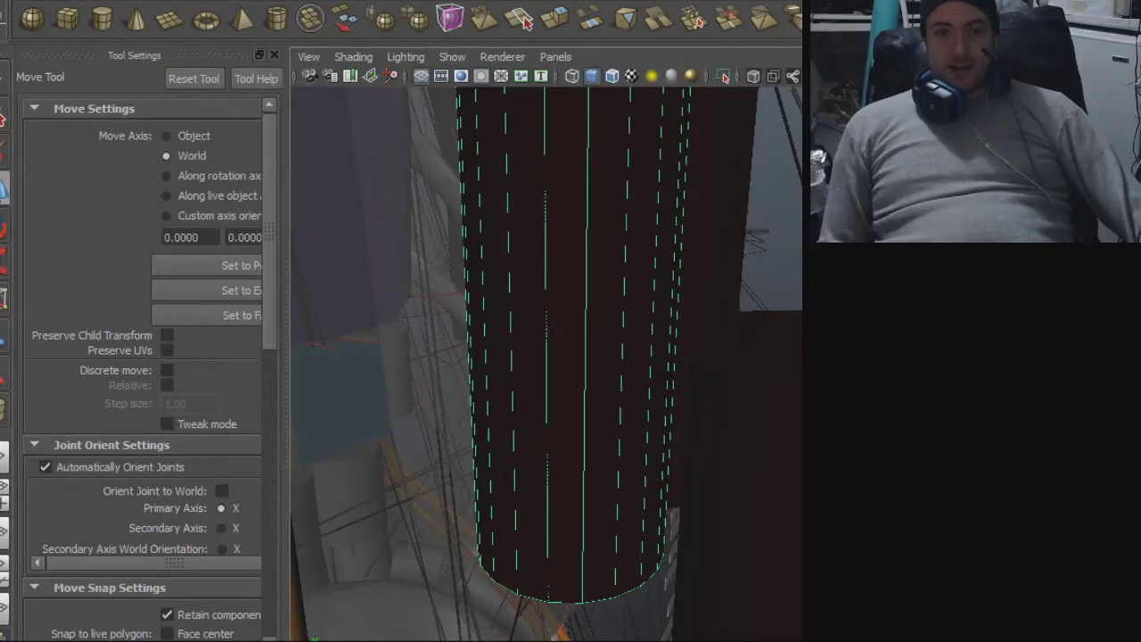
{"action": "left_click", "coordinate": [57, 2]}
{"action": "left_click", "coordinate": [101, 117]}
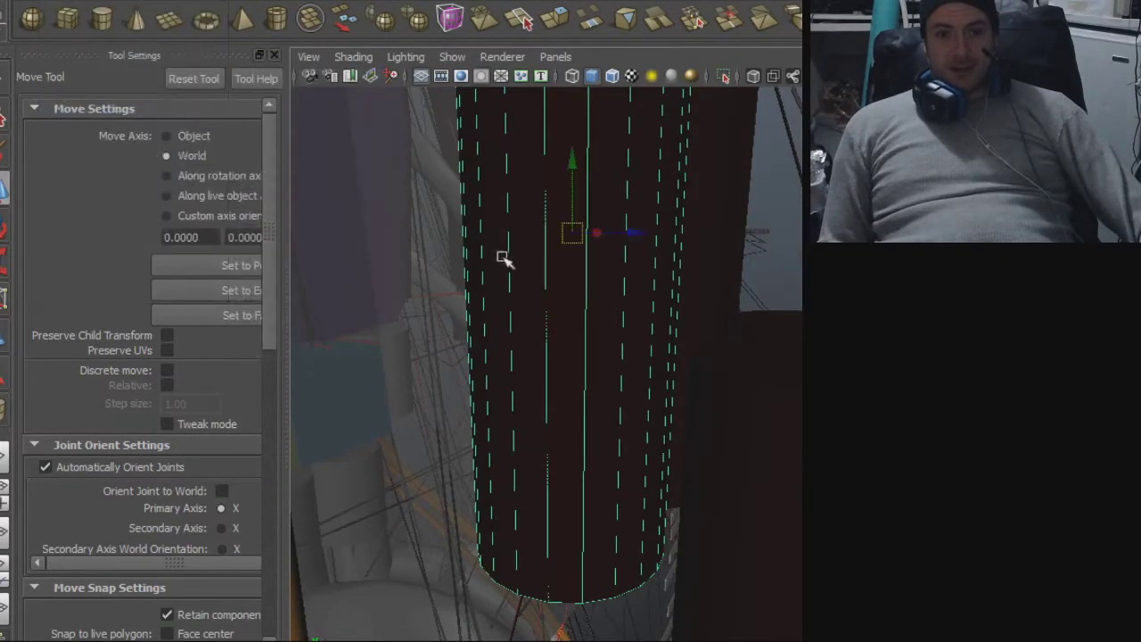
{"action": "left_click_drag", "start_coordinate": [573, 163], "coordinate": [560, 619]}
{"action": "middle_click_drag", "start_coordinate": [562, 501], "coordinate": [626, 282], "text": "alt"}
{"action": "left_click_drag", "start_coordinate": [629, 388], "coordinate": [218, 467]}
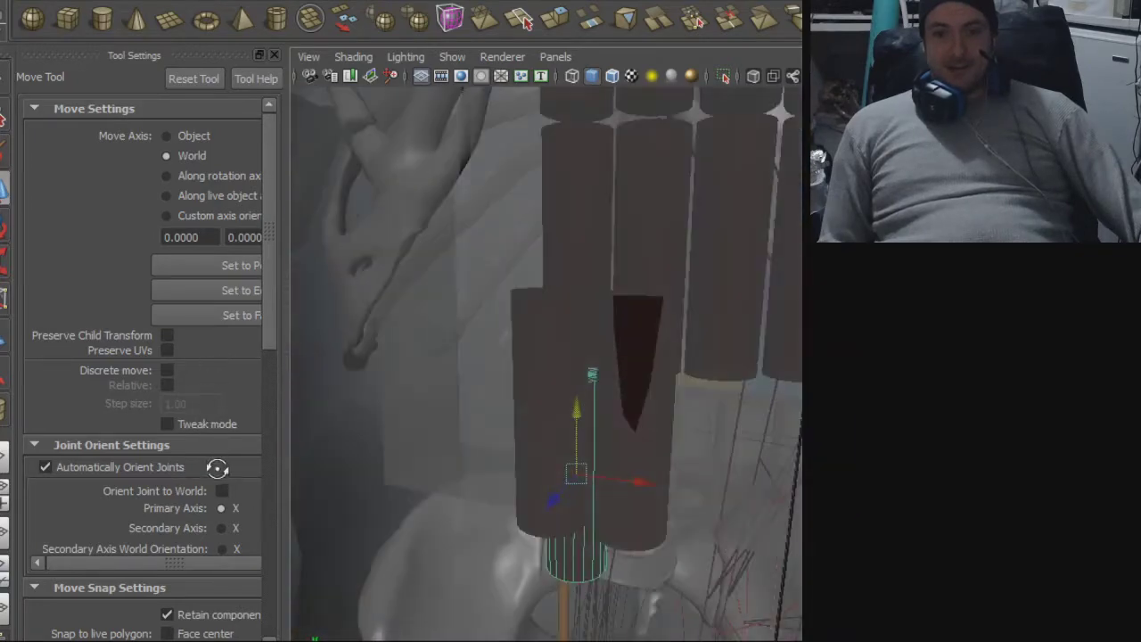
- Select the next lower-row cylinder outward, above the fourth position, and export it over blah.obj
{"action": "mouse_move", "coordinate": [526, 376]}
{"action": "left_mouse_down", "text": "alt"}
{"action": "mouse_move", "coordinate": [729, 400]}
{"action": "mouse_move", "coordinate": [737, 341]}
{"action": "mouse_move", "coordinate": [680, 468]}
{"action": "mouse_move", "coordinate": [467, 478]}
{"action": "mouse_move", "coordinate": [545, 454]}
{"action": "mouse_move", "coordinate": [481, 395]}
{"action": "mouse_move", "coordinate": [558, 412]}
{"action": "mouse_move", "coordinate": [580, 445]}
{"action": "mouse_move", "coordinate": [792, 447]}
{"action": "mouse_move", "coordinate": [543, 402]}
{"action": "mouse_move", "coordinate": [533, 390]}
{"action": "left_mouse_up", "text": "alt"}
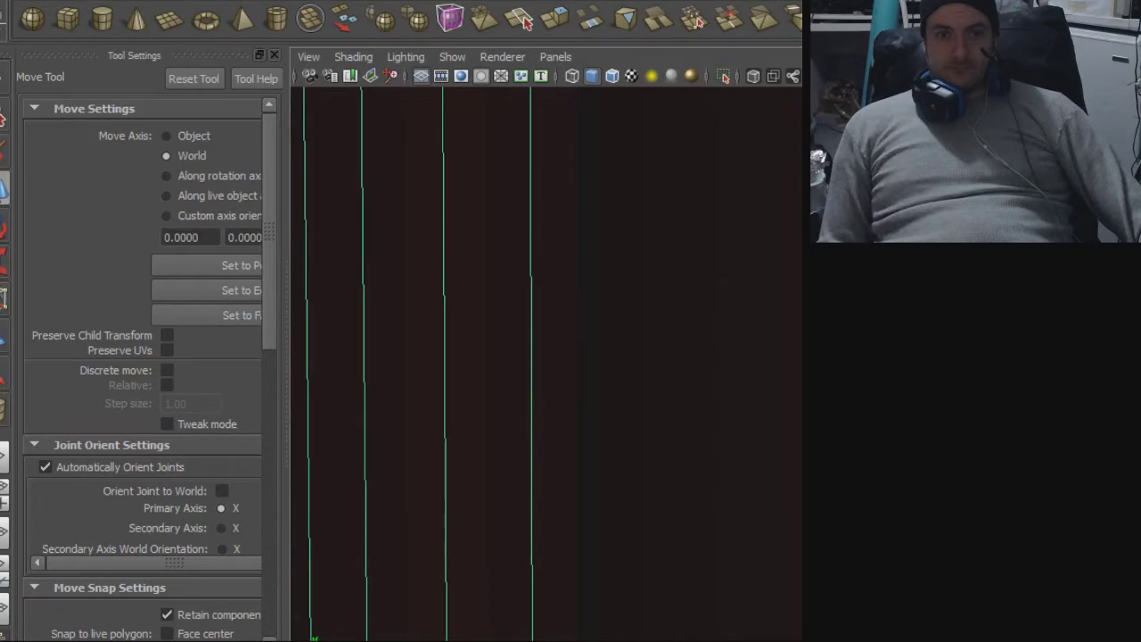
{"action": "left_click", "coordinate": [18, 1]}
{"action": "left_click", "coordinate": [45, 136]}
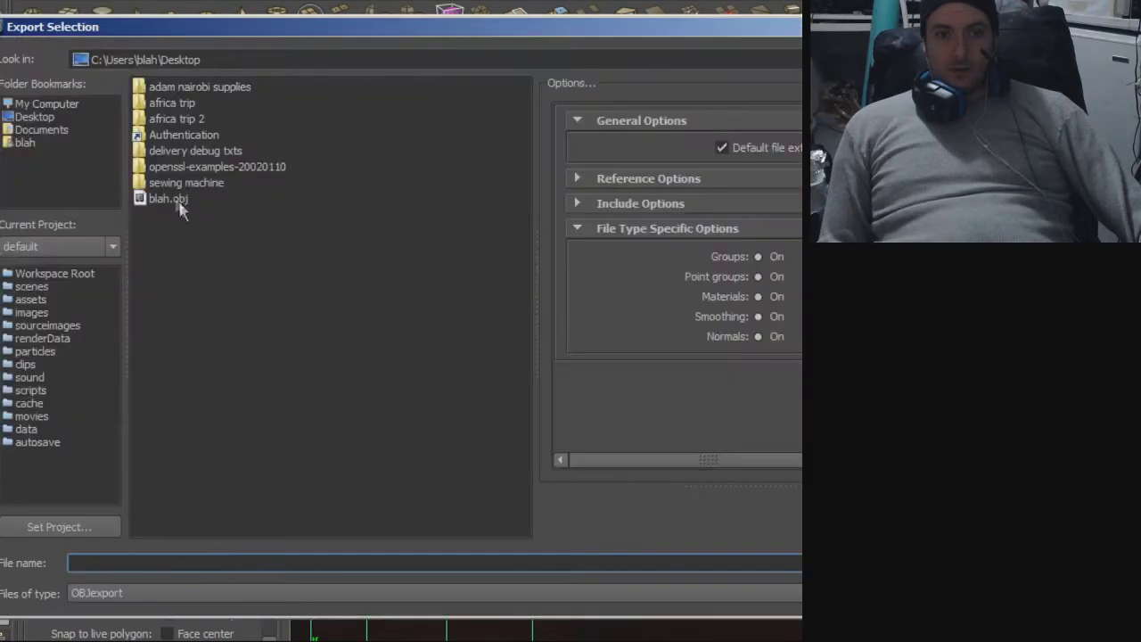
{"action": "double_click", "coordinate": [176, 204]}
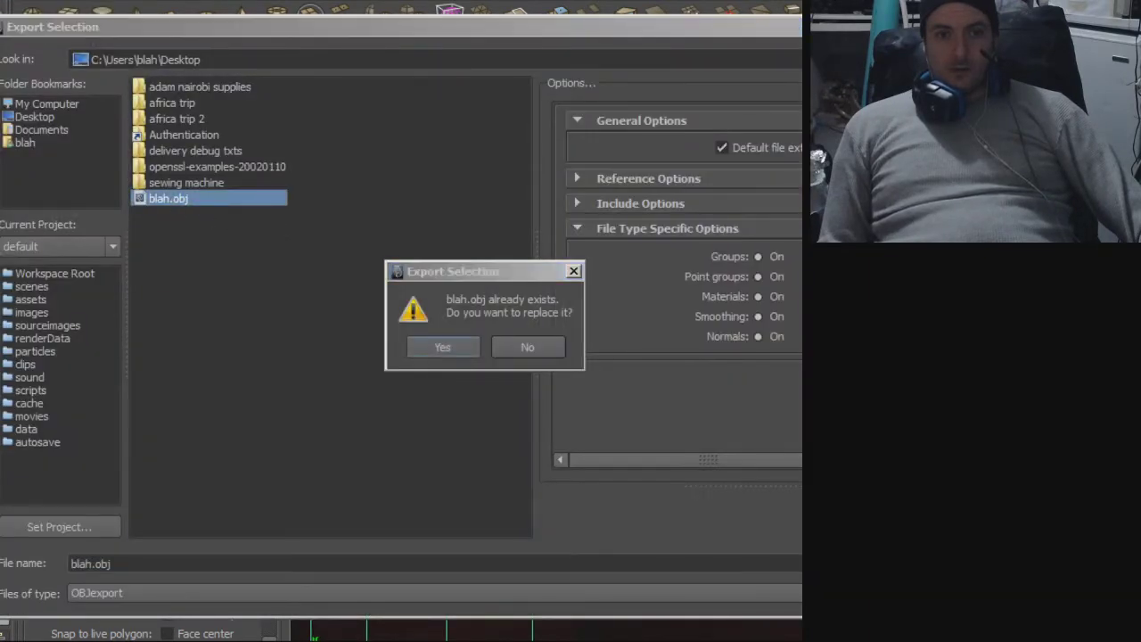
{"action": "key", "text": "Return"}
- Import blah.obj and move the copy straight down as the fourth cylinder of the third row
{"action": "left_click", "coordinate": [18, 2]}
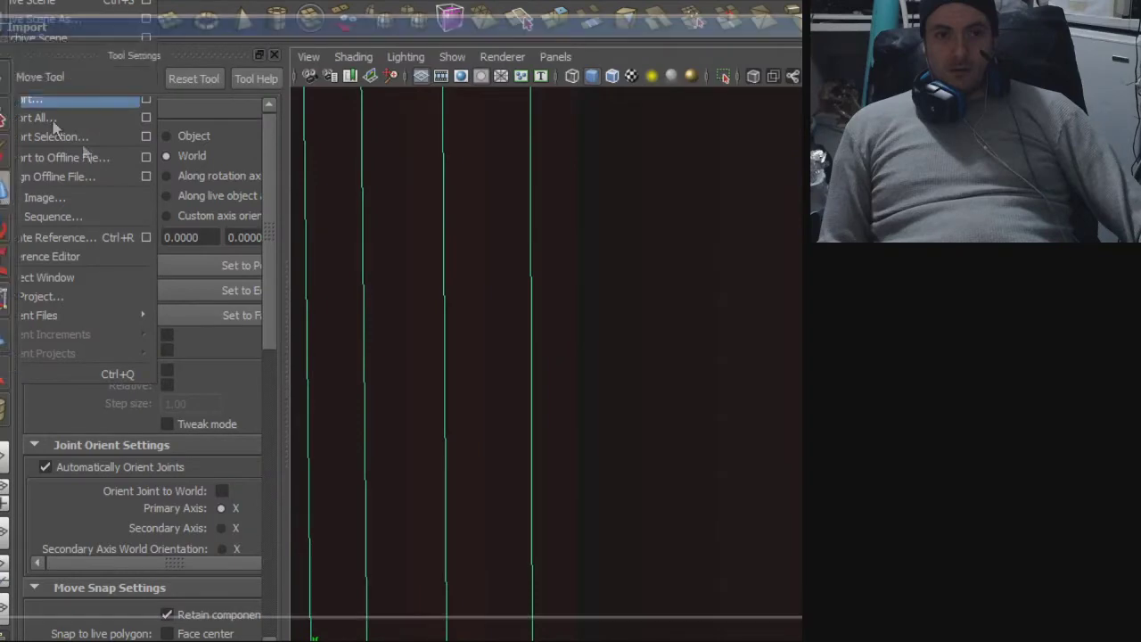
{"action": "left_click", "coordinate": [34, 99]}
{"action": "double_click", "coordinate": [165, 247]}
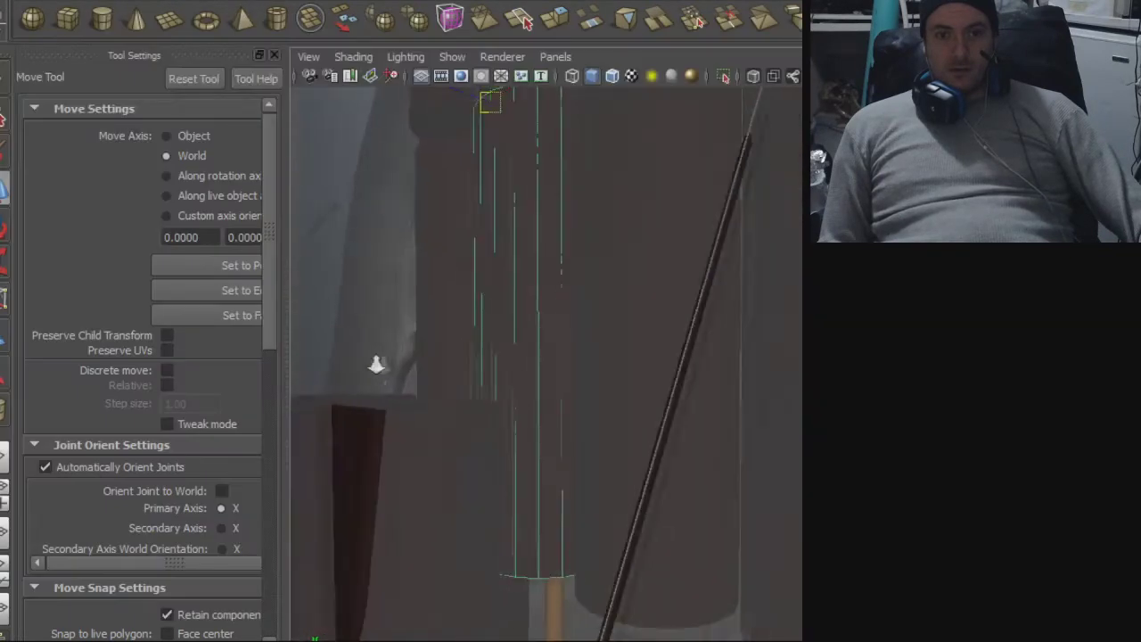
{"action": "mouse_move", "coordinate": [376, 363]}
{"action": "left_mouse_down", "text": "alt"}
{"action": "mouse_move", "coordinate": [407, 374]}
{"action": "mouse_move", "coordinate": [364, 359]}
{"action": "left_mouse_up", "text": "alt"}
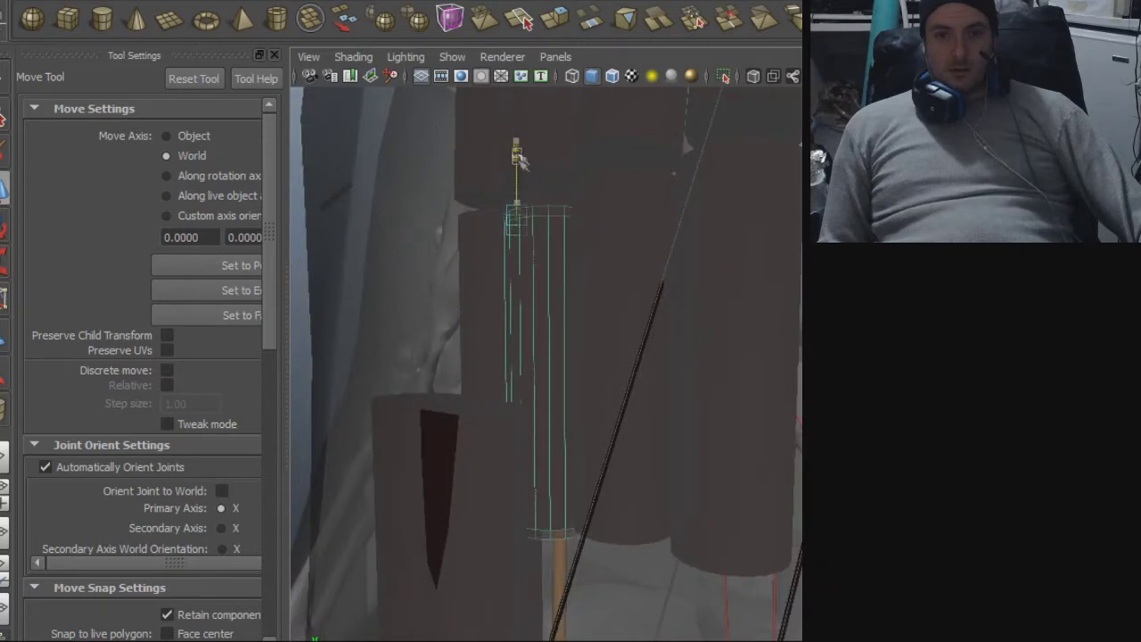
{"action": "left_click_drag", "start_coordinate": [519, 154], "coordinate": [514, 361]}
- Select the lower-row cylinder above the fifth position of the third row and export it over blah.obj
{"action": "left_click_drag", "start_coordinate": [490, 486], "coordinate": [486, 291], "text": "alt"}
{"action": "left_click_drag", "start_coordinate": [508, 303], "coordinate": [528, 355], "text": "alt"}
{"action": "middle_click_drag", "start_coordinate": [528, 355], "coordinate": [520, 375], "text": "alt"}
{"action": "right_click_drag", "start_coordinate": [520, 374], "coordinate": [347, 324], "text": "alt"}
{"action": "left_click", "coordinate": [7, 2]}
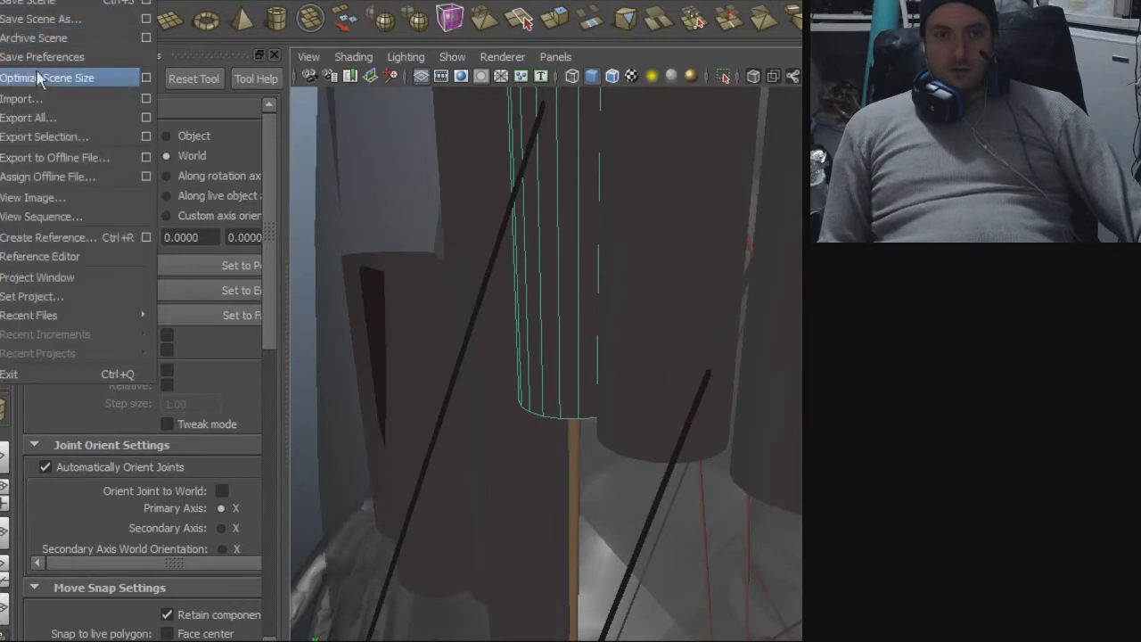
{"action": "left_click", "coordinate": [40, 137]}
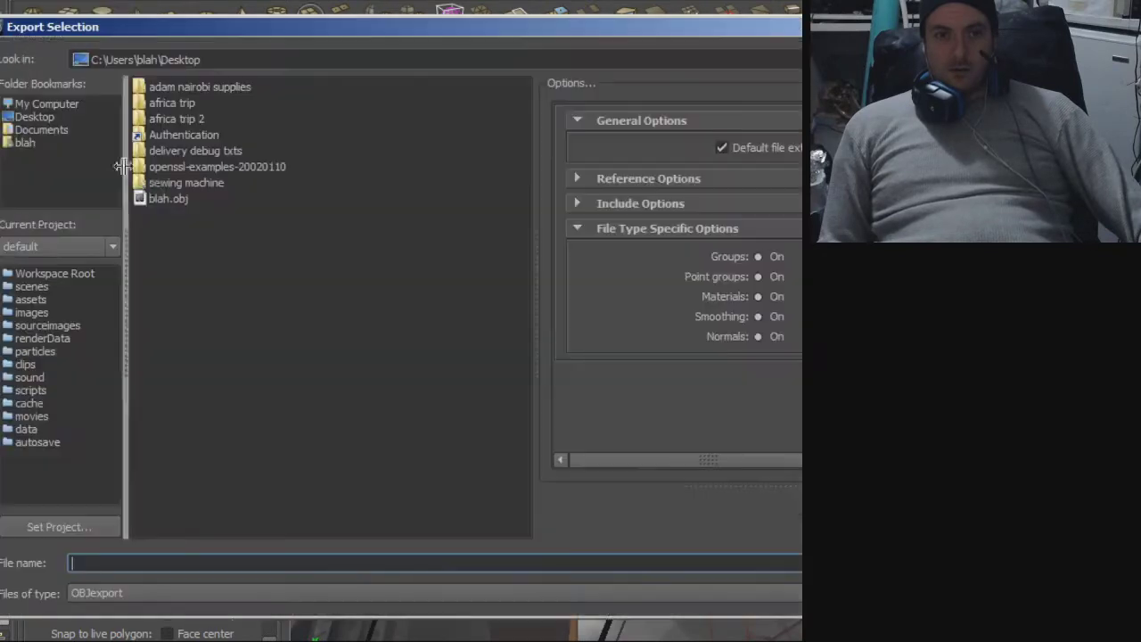
{"action": "double_click", "coordinate": [169, 198]}
{"action": "left_click", "coordinate": [446, 348]}
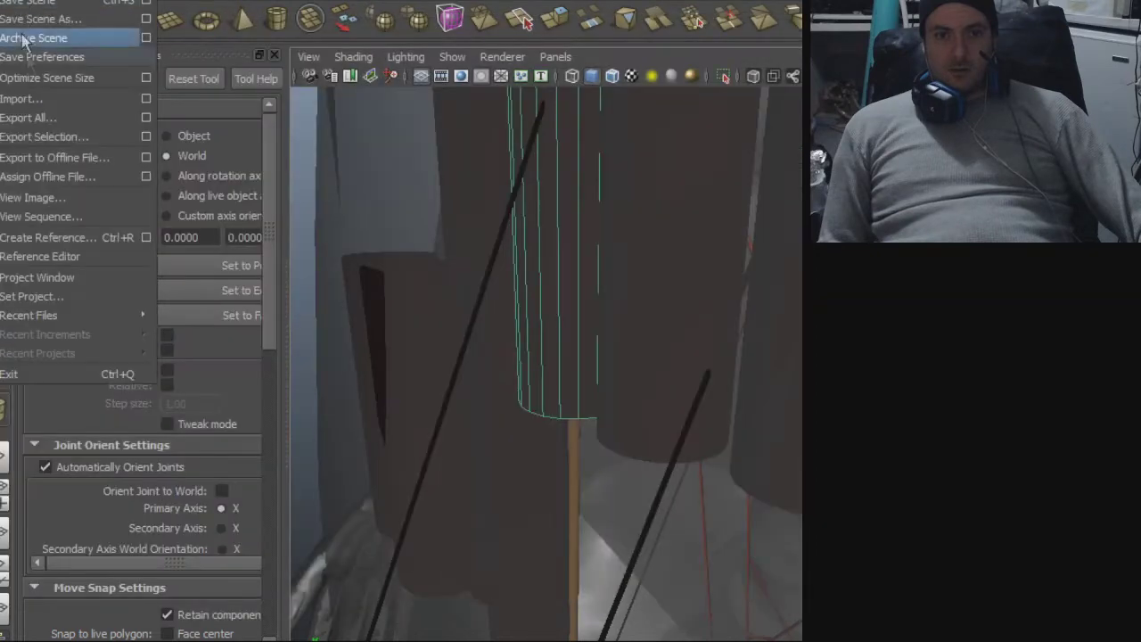
- Import blah.obj, center the copy's pivot and lower it as the fifth cylinder of the third row
{"action": "left_click", "coordinate": [33, 99]}
{"action": "double_click", "coordinate": [187, 250]}
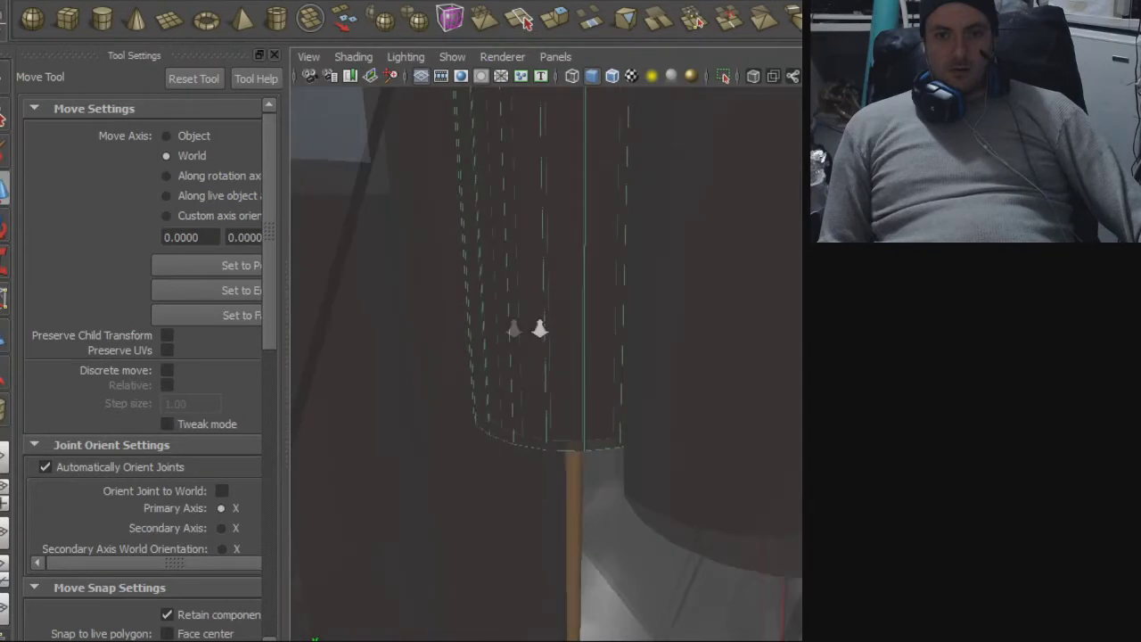
{"action": "left_click", "coordinate": [57, 1]}
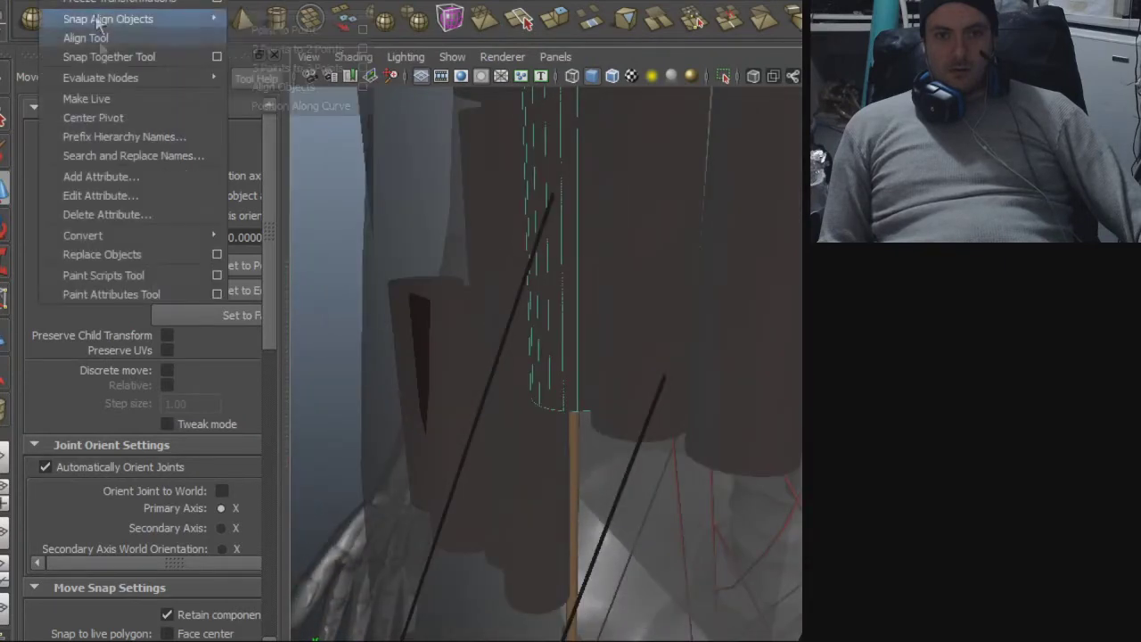
{"action": "left_click", "coordinate": [102, 119]}
{"action": "mouse_move", "coordinate": [572, 192]}
{"action": "left_mouse_down"}
{"action": "mouse_move", "coordinate": [561, 499]}
{"action": "mouse_move", "coordinate": [591, 437]}
{"action": "mouse_move", "coordinate": [587, 447]}
{"action": "mouse_move", "coordinate": [675, 436]}
{"action": "mouse_move", "coordinate": [726, 390]}
{"action": "mouse_move", "coordinate": [686, 427]}
{"action": "mouse_move", "coordinate": [607, 442]}
{"action": "left_mouse_up"}
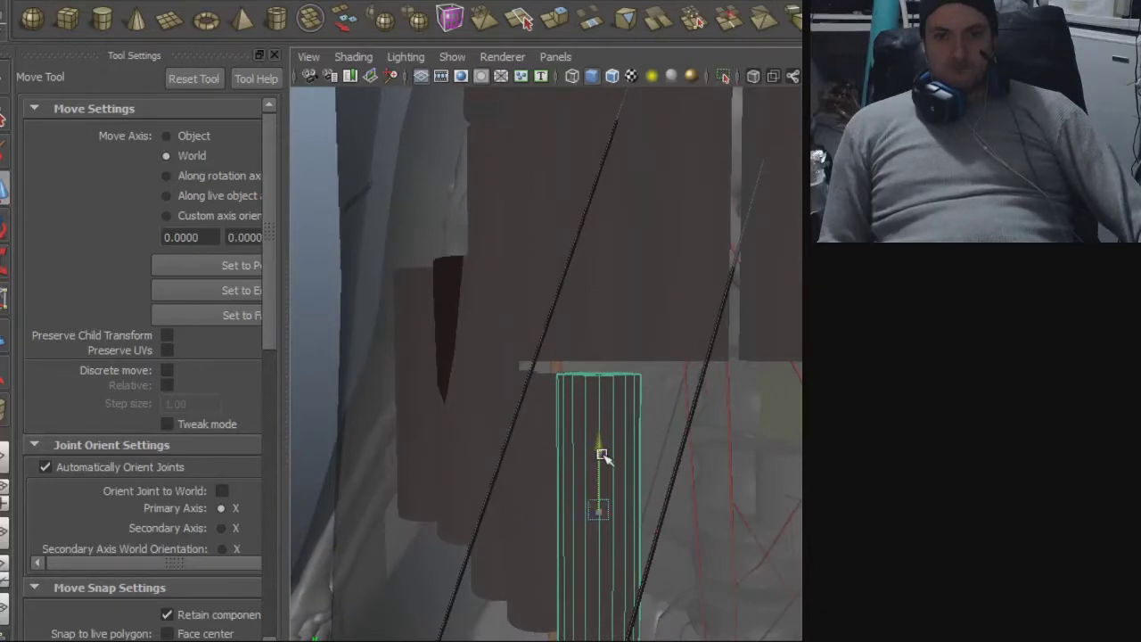
- Select the lower-row cylinder above the sixth position of the third row and replace blah.obj with its export
{"action": "middle_click_drag", "start_coordinate": [633, 363], "coordinate": [610, 388], "text": "alt"}
{"action": "right_click_drag", "start_coordinate": [584, 363], "coordinate": [702, 364], "text": "alt"}
{"action": "left_click_drag", "start_coordinate": [704, 365], "coordinate": [770, 424], "text": "alt"}
{"action": "right_click_drag", "start_coordinate": [770, 425], "coordinate": [571, 410], "text": "alt"}
{"action": "left_click", "coordinate": [7, 2]}
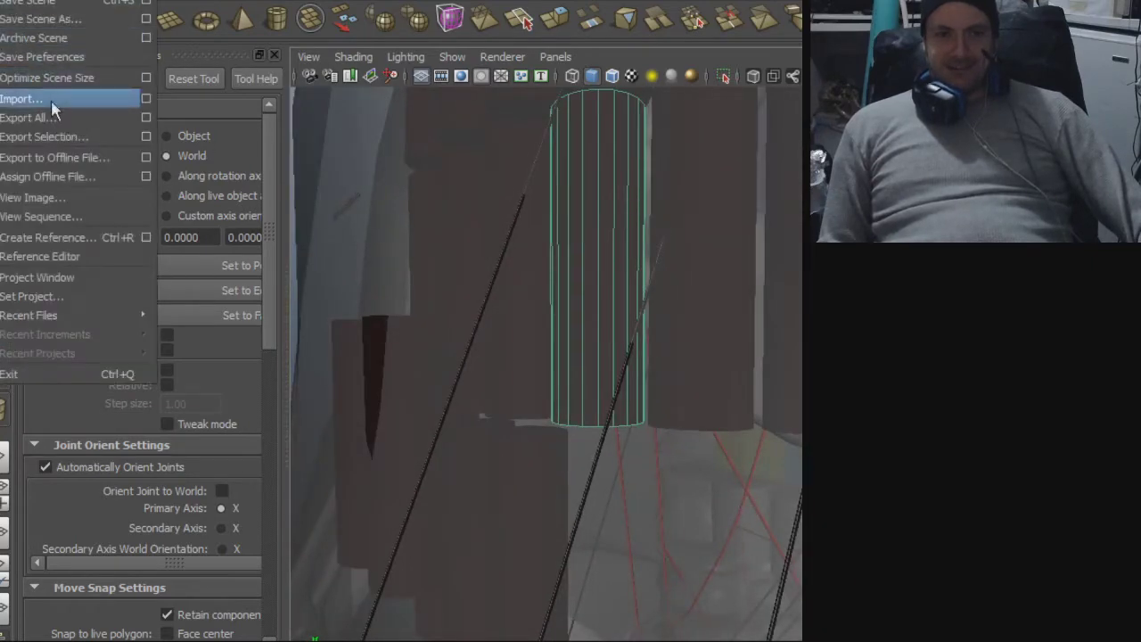
{"action": "left_click", "coordinate": [56, 136]}
{"action": "double_click", "coordinate": [166, 198]}
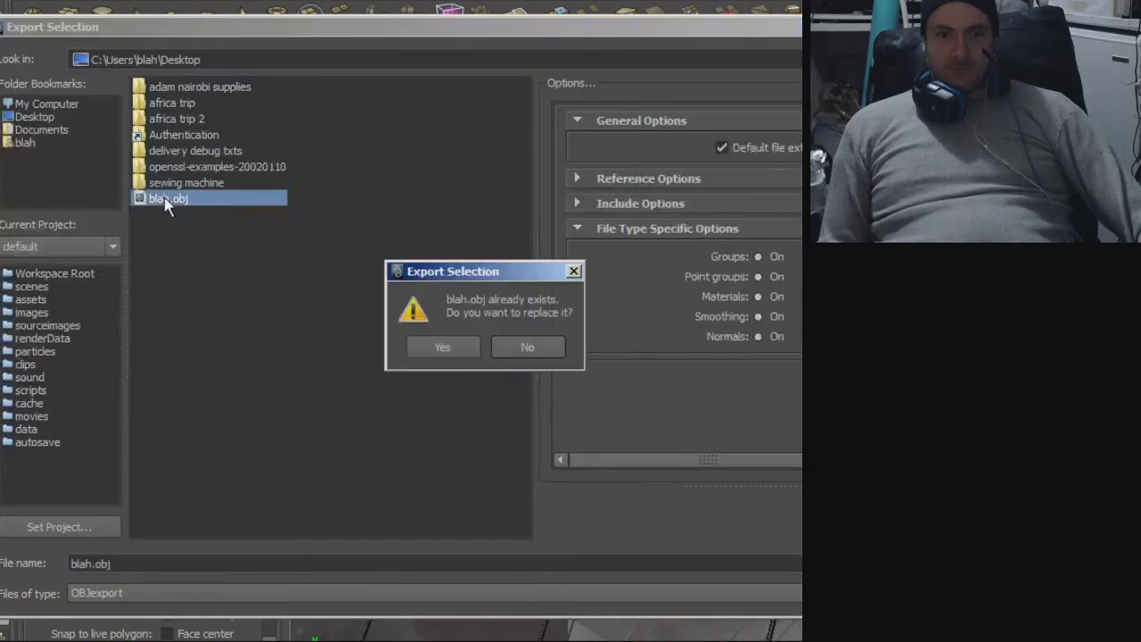
{"action": "left_click", "coordinate": [421, 347]}
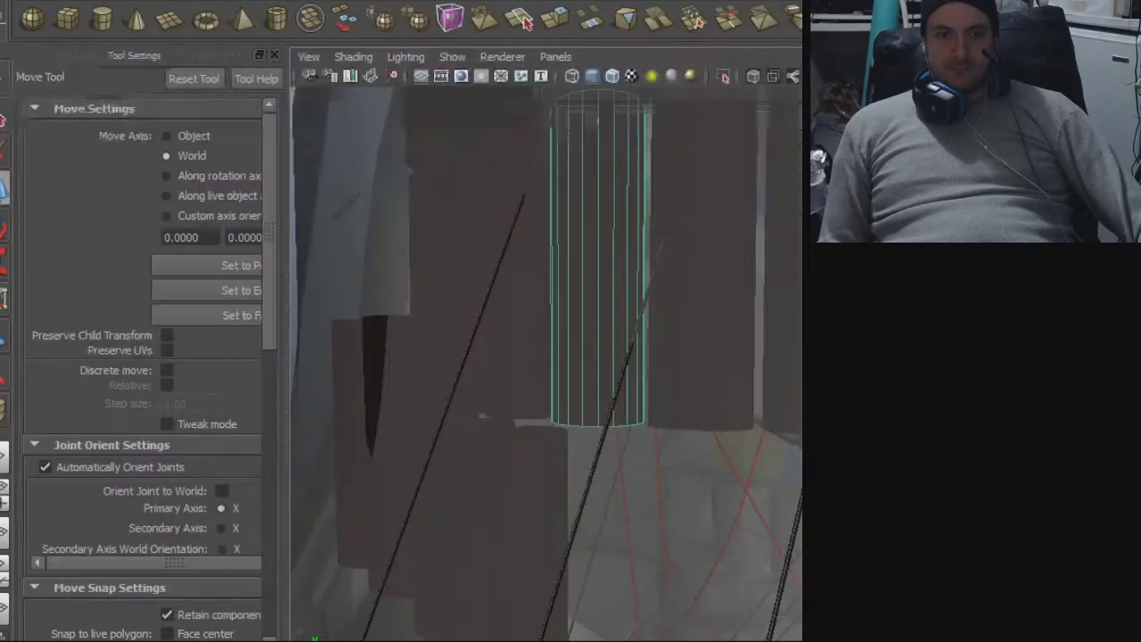
- Import blah.obj, center the copy's pivot and move it down beside the fifth cylinder of the third row
{"action": "left_click", "coordinate": [18, 3]}
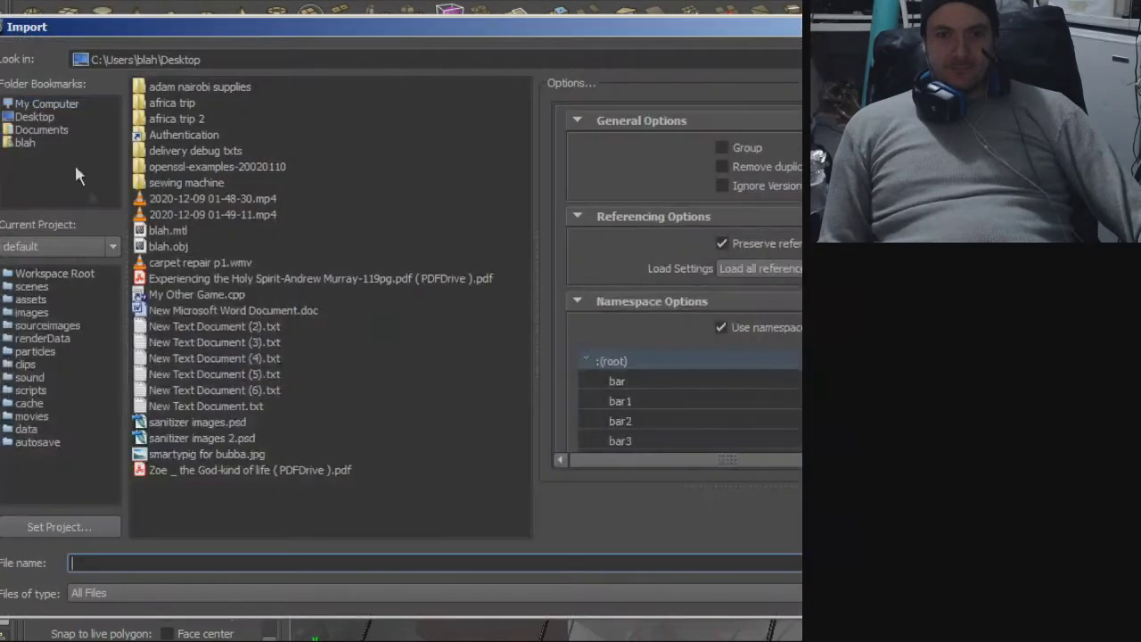
{"action": "double_click", "coordinate": [169, 247]}
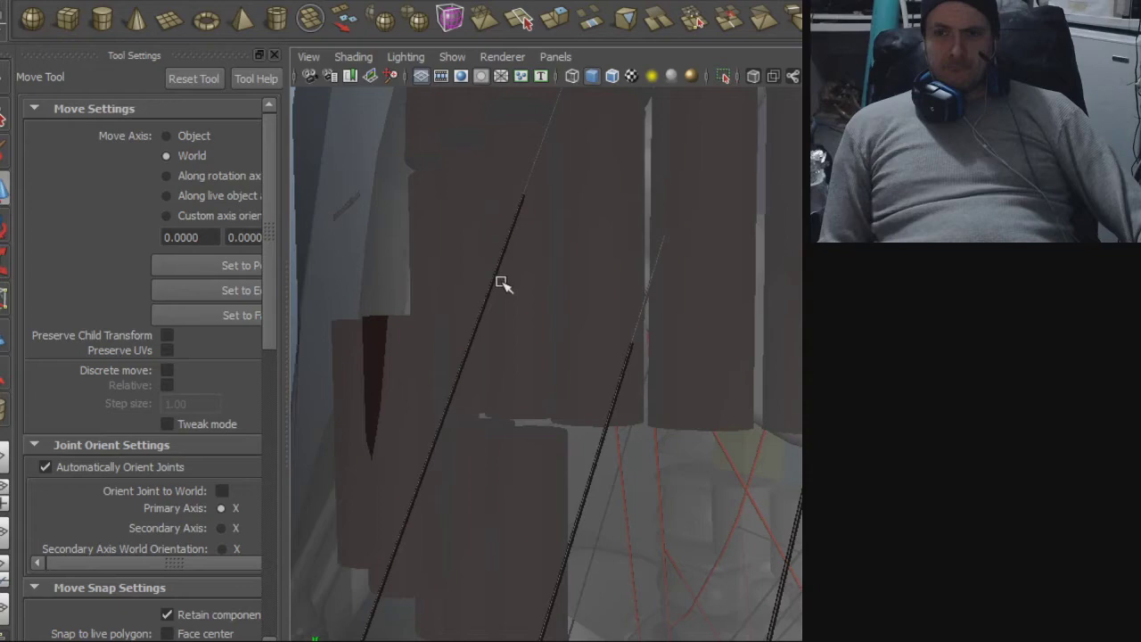
{"action": "right_click_drag", "start_coordinate": [504, 281], "coordinate": [435, 332], "text": "alt"}
{"action": "left_click", "coordinate": [59, 2]}
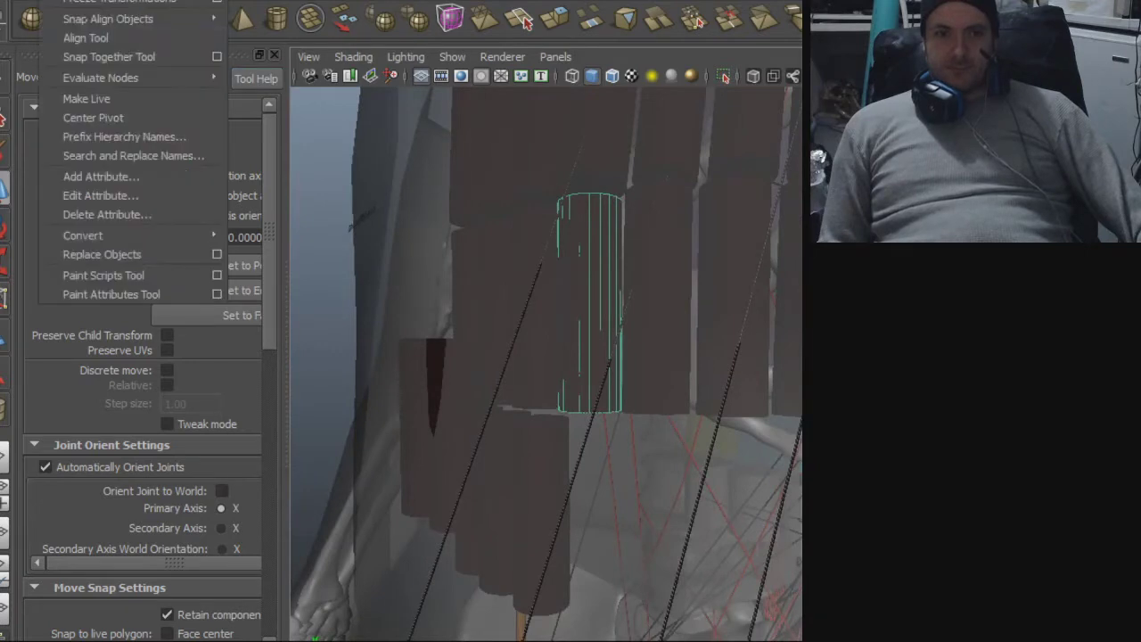
{"action": "left_click", "coordinate": [94, 117]}
{"action": "left_click", "coordinate": [94, 113]}
{"action": "left_click_drag", "start_coordinate": [596, 242], "coordinate": [583, 479]}
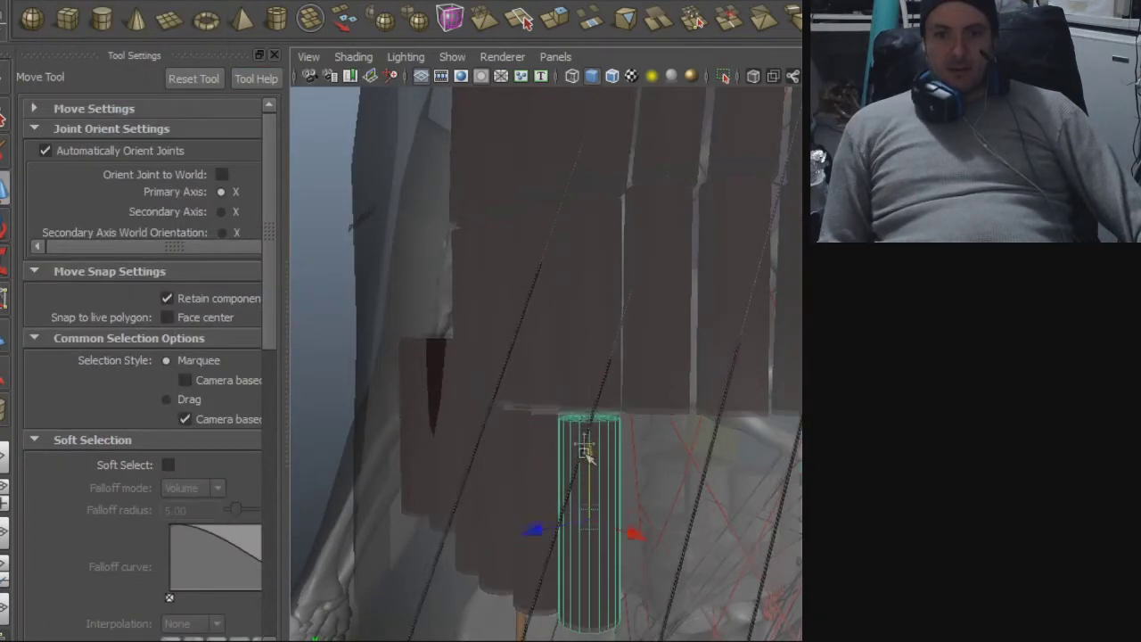
{"action": "middle_click_drag", "start_coordinate": [584, 454], "coordinate": [585, 385], "text": "alt"}
{"action": "right_click_drag", "start_coordinate": [584, 385], "coordinate": [673, 413], "text": "alt"}
{"action": "left_click_drag", "start_coordinate": [673, 414], "coordinate": [773, 435], "text": "alt"}
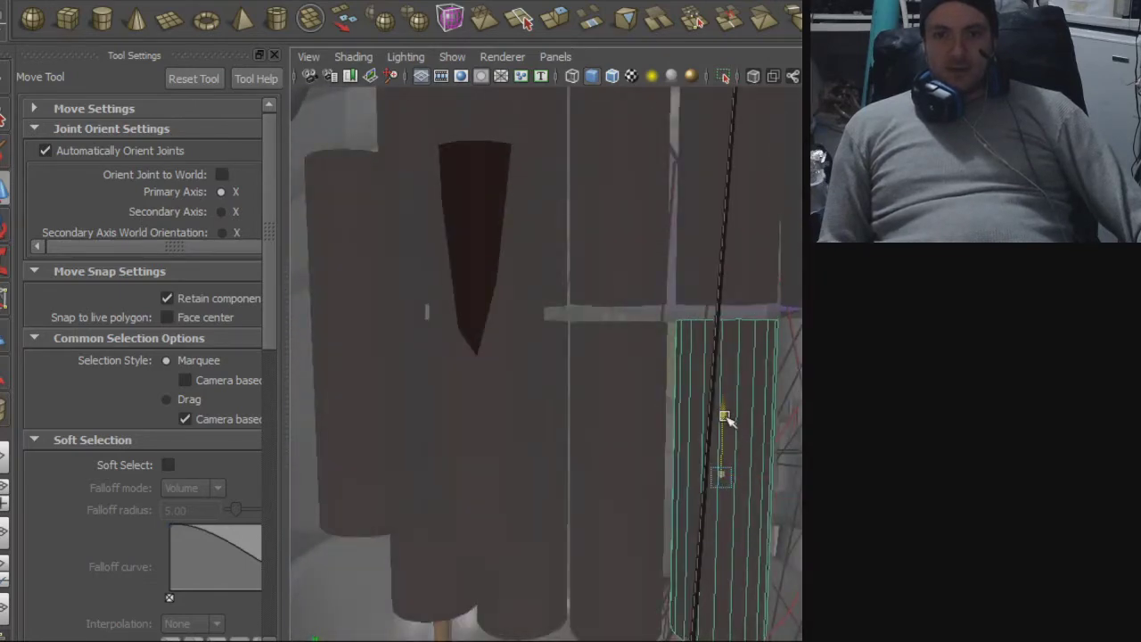
- Select the second cylinder of the front layer, the one intersecting the third row, and replace blah.obj with its export
{"action": "left_click_drag", "start_coordinate": [727, 414], "coordinate": [635, 434], "text": "alt"}
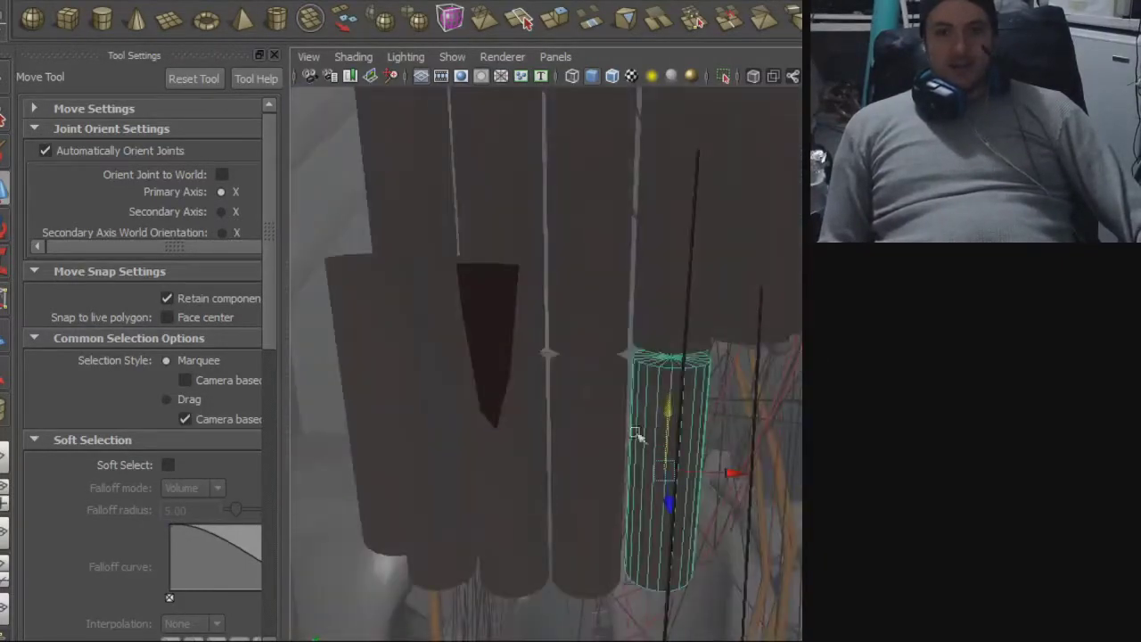
{"action": "left_click", "coordinate": [485, 297]}
{"action": "middle_click_drag", "start_coordinate": [487, 298], "coordinate": [574, 303], "text": "alt"}
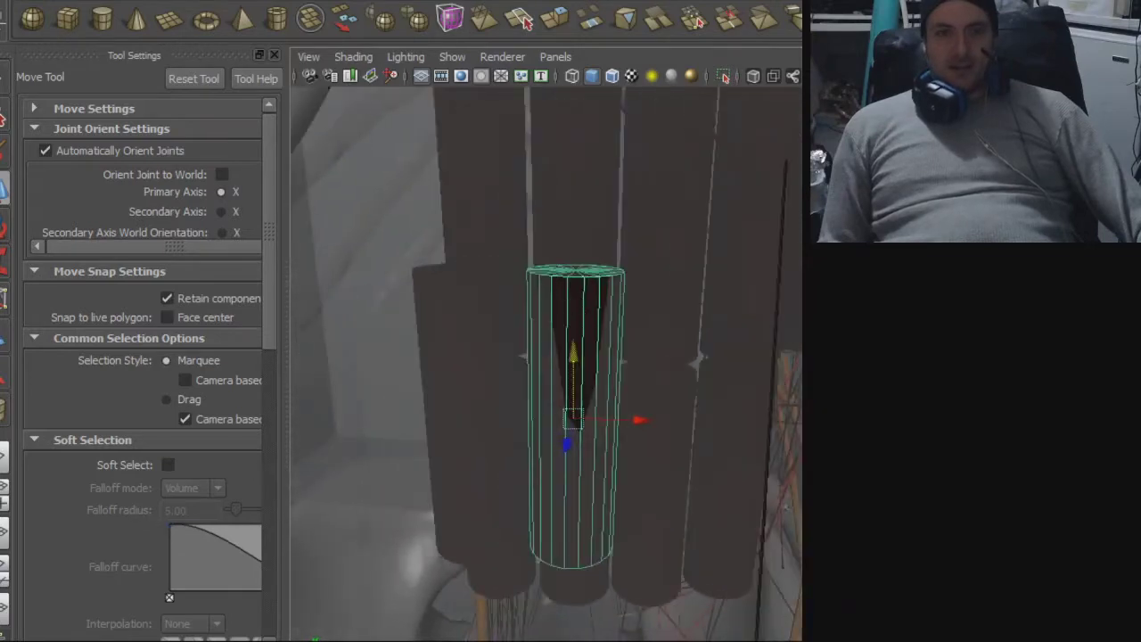
{"action": "left_click", "coordinate": [18, 2]}
{"action": "left_click", "coordinate": [36, 135]}
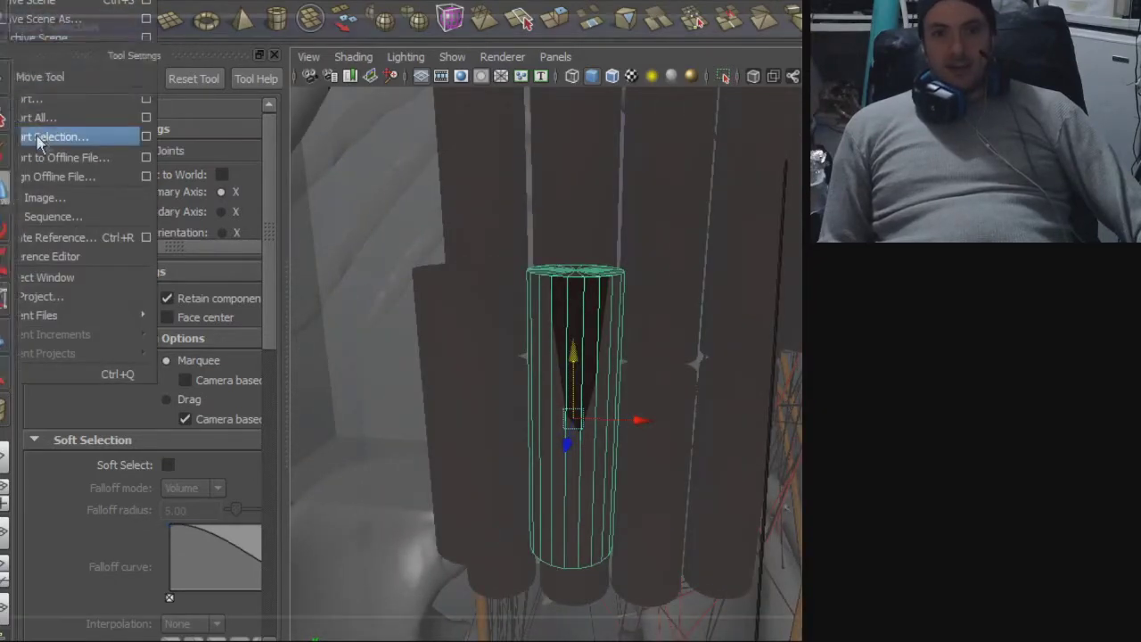
{"action": "double_click", "coordinate": [169, 198]}
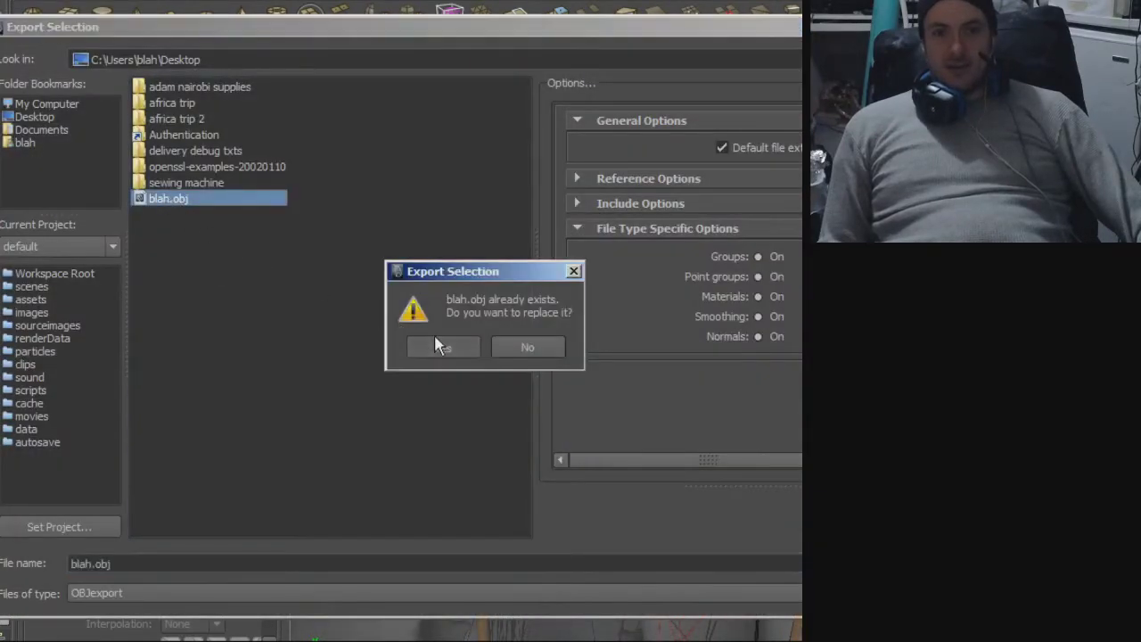
{"action": "key", "text": "Return"}
- Import blah.obj and move the copy alongside the selected front-layer cylinder as the third one in that layer
{"action": "left_click", "coordinate": [17, 1]}
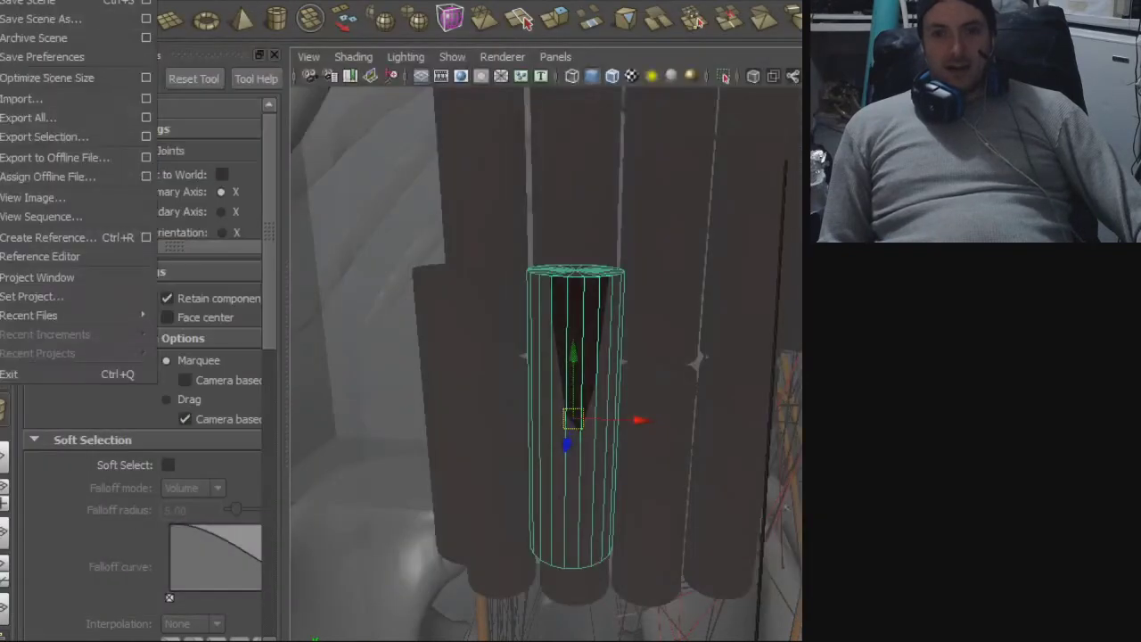
{"action": "left_click", "coordinate": [19, 99]}
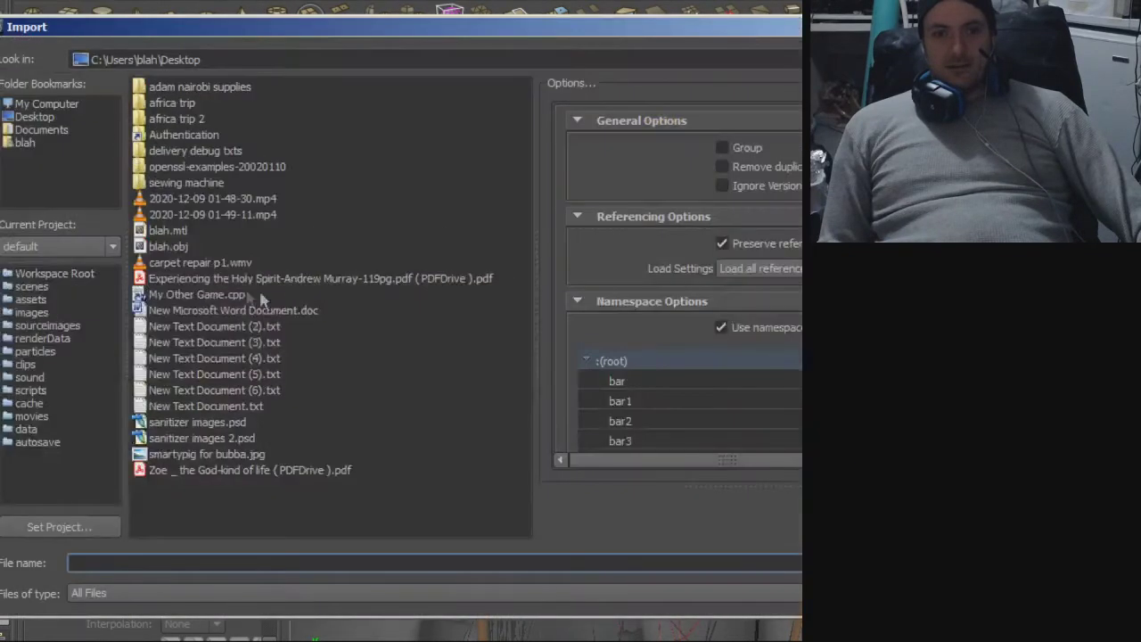
{"action": "double_click", "coordinate": [169, 247]}
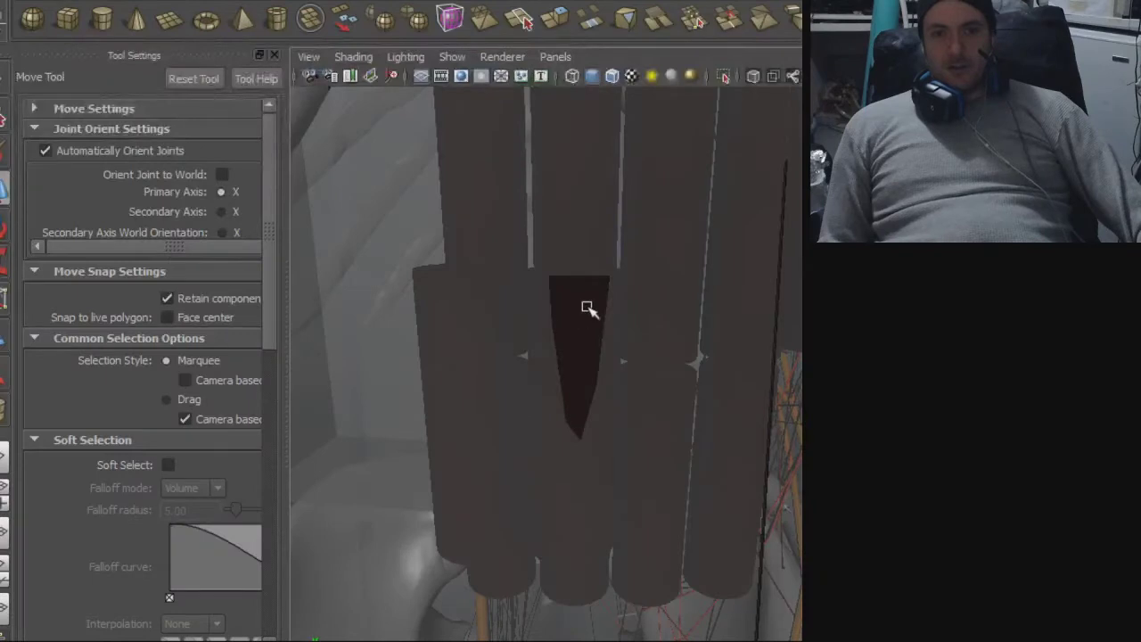
{"action": "left_click", "coordinate": [588, 309]}
{"action": "left_click_drag", "start_coordinate": [641, 421], "coordinate": [689, 359]}
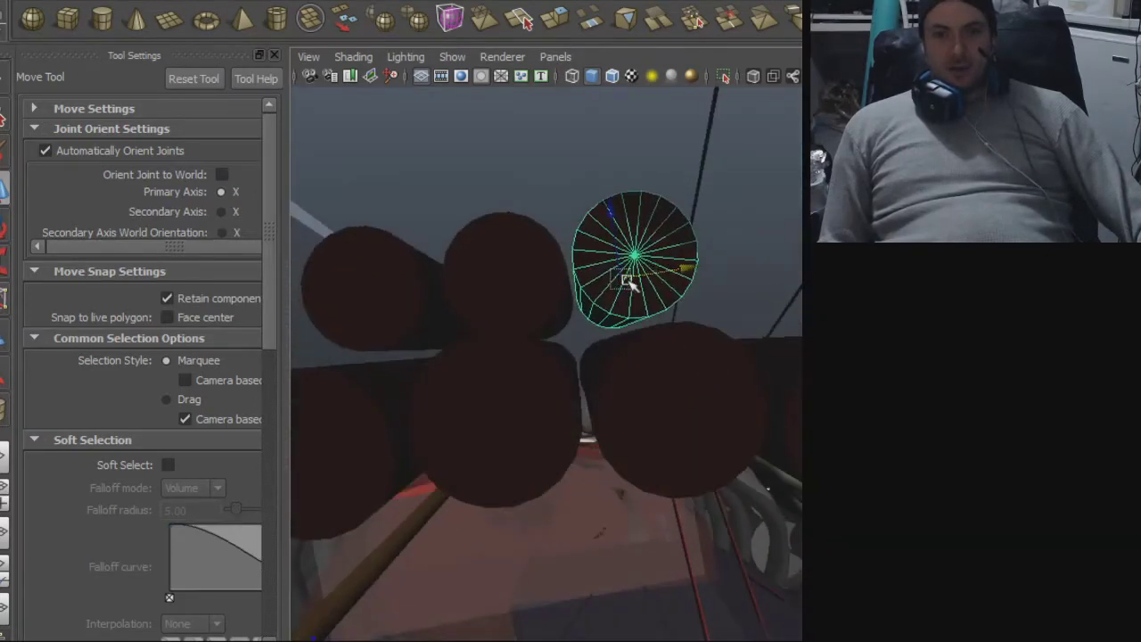
{"action": "left_click_drag", "start_coordinate": [628, 294], "coordinate": [613, 426], "text": "alt"}
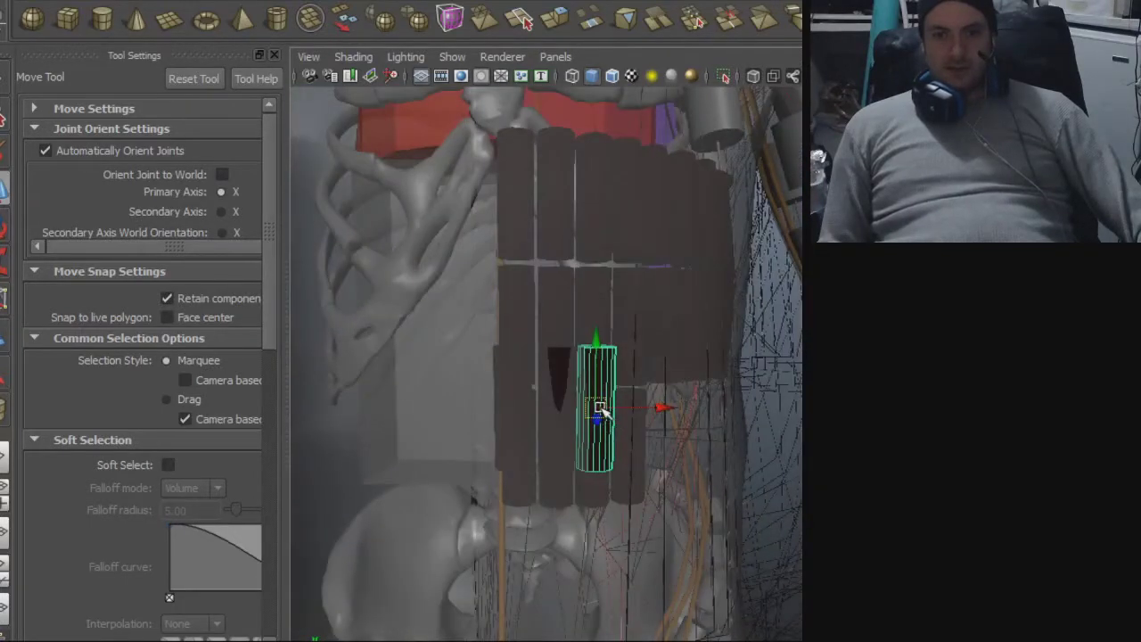
- Combine the four third-row cylinders behind the front layer into one mesh and center its pivot
{"action": "left_click_drag", "start_coordinate": [599, 408], "coordinate": [798, 292], "text": "alt"}
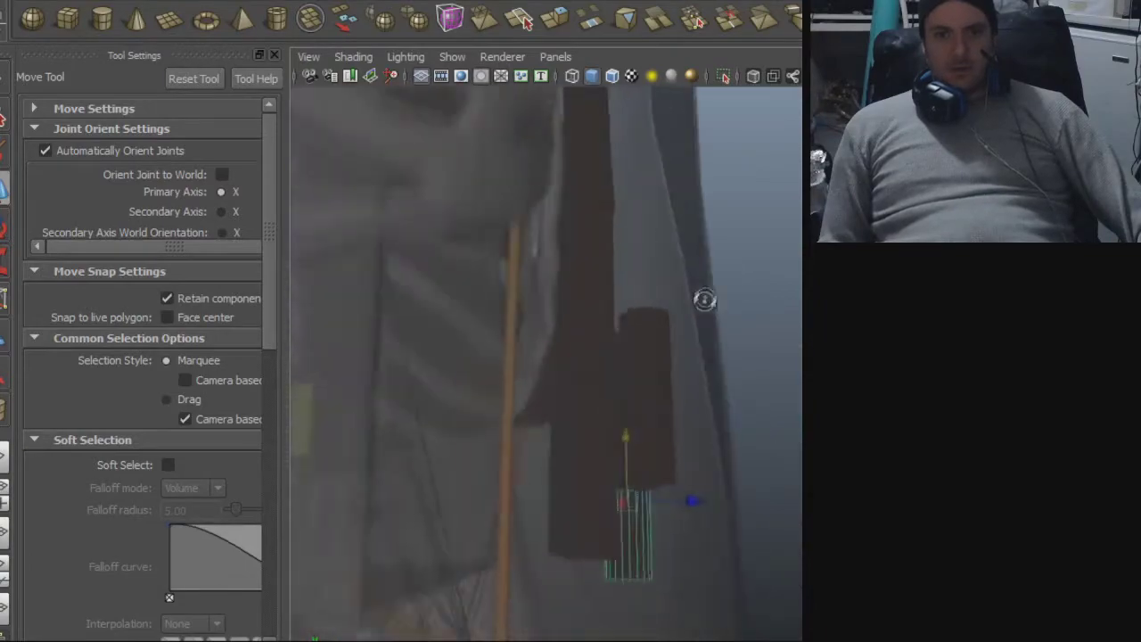
{"action": "left_click_drag", "start_coordinate": [686, 265], "coordinate": [339, 336], "text": "alt"}
{"action": "left_click_drag", "start_coordinate": [529, 216], "coordinate": [649, 354], "text": "alt"}
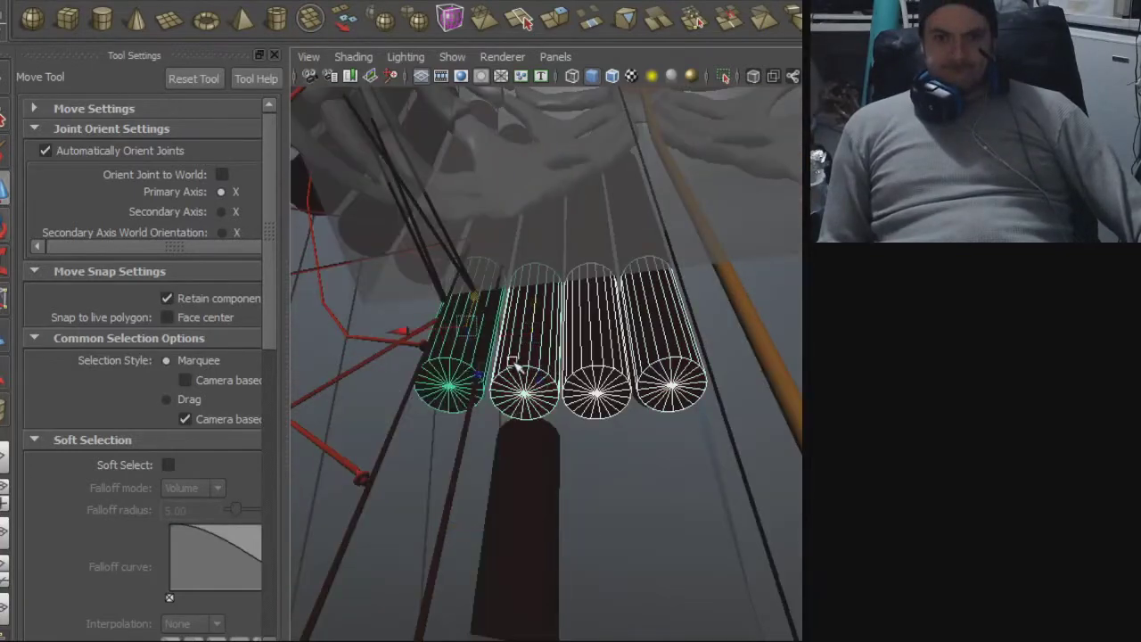
{"action": "key", "text": "e"}
{"action": "left_click_drag", "start_coordinate": [526, 370], "coordinate": [587, 360], "text": "alt"}
{"action": "key", "text": "ctrl+z"}
{"action": "left_click", "coordinate": [59, 1]}
{"action": "left_click", "coordinate": [105, 117]}
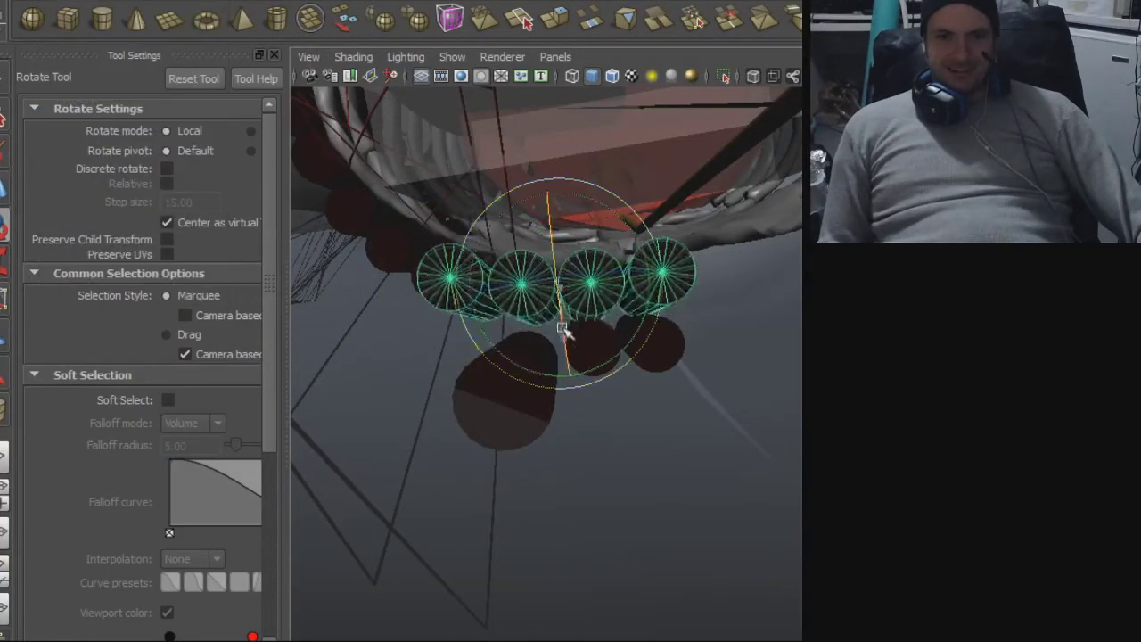
- Move and rotate the combined four-cylinder mesh to follow the slope of the abdomen
{"action": "key", "text": "w"}
{"action": "left_click_drag", "start_coordinate": [561, 291], "coordinate": [588, 393], "text": "alt"}
{"action": "left_click_drag", "start_coordinate": [682, 92], "coordinate": [612, 324], "text": "alt"}
{"action": "key", "text": "e"}
{"action": "left_click_drag", "start_coordinate": [691, 419], "coordinate": [660, 392], "text": "alt"}
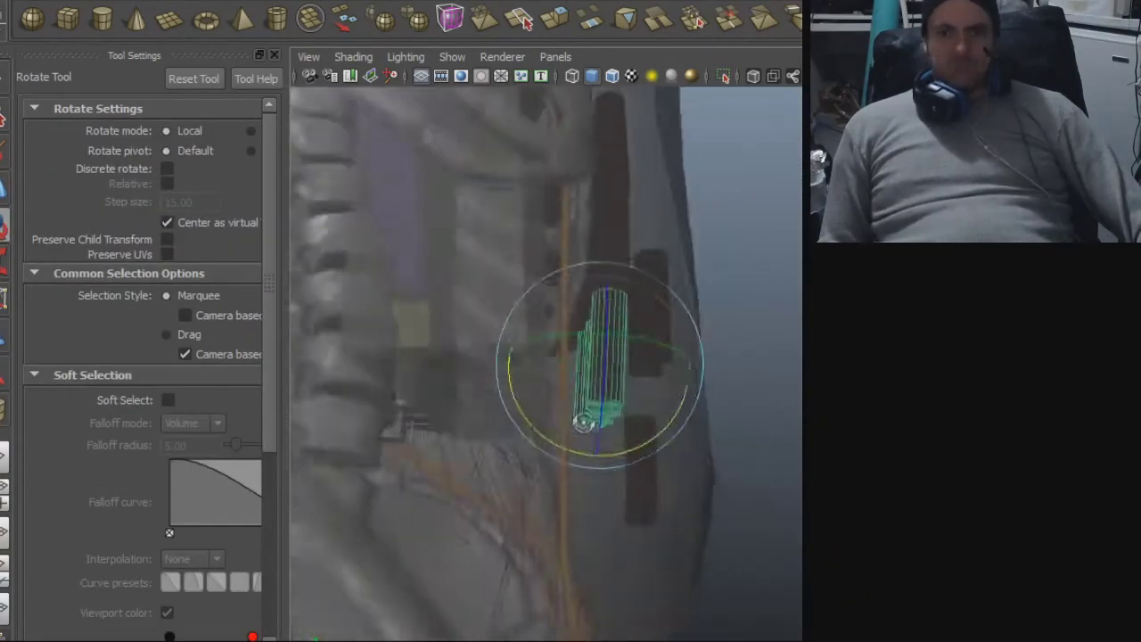
{"action": "left_click_drag", "start_coordinate": [613, 505], "coordinate": [657, 526], "text": "alt"}
{"action": "key", "text": "w"}
- Combine the three front-layer cylinders into one mesh and center its pivot
{"action": "left_click_drag", "start_coordinate": [632, 274], "coordinate": [570, 419], "text": "alt"}
{"action": "left_click", "coordinate": [310, 18]}
{"action": "key", "text": "e"}
{"action": "left_click", "coordinate": [60, 2]}
{"action": "left_click", "coordinate": [87, 117]}
{"action": "left_click", "coordinate": [87, 118]}
- Rotate and move the combined three-cylinder mesh to sit in front of the third row
{"action": "key", "text": "w"}
{"action": "key", "text": "e"}
{"action": "left_click_drag", "start_coordinate": [657, 458], "coordinate": [257, 283], "text": "alt"}
{"action": "key", "text": "w"}
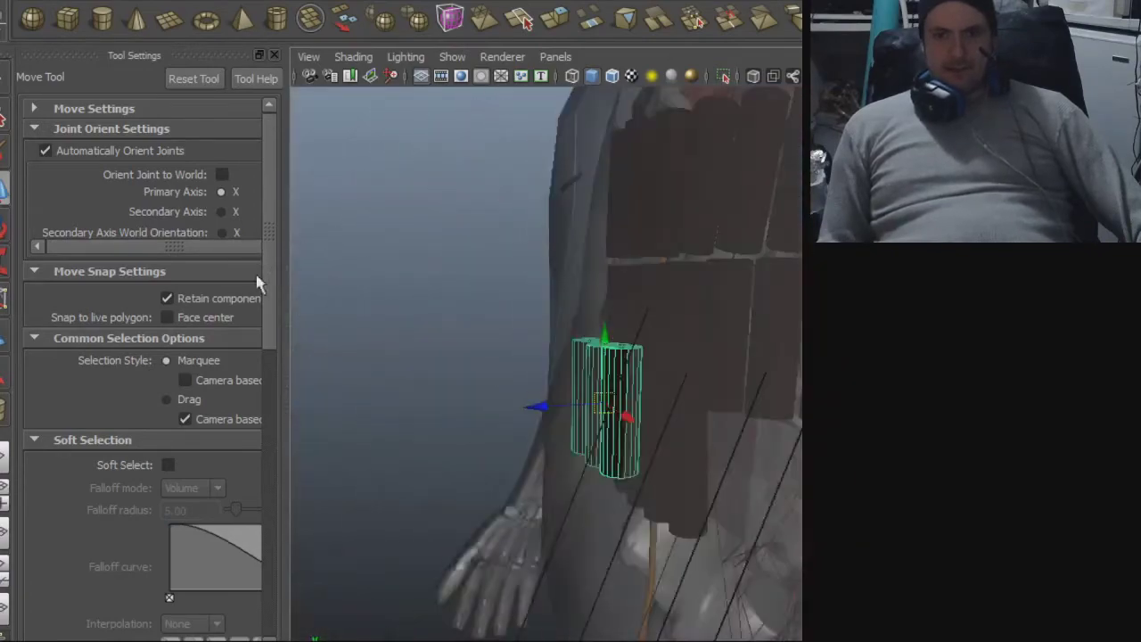
- Edit the body skin's vertices and select those on the belly beside the front-layer cylinders for moving
{"action": "left_click_drag", "start_coordinate": [446, 377], "coordinate": [298, 509], "text": "alt"}
{"action": "scroll", "coordinate": [583, 460], "scroll_direction": "down", "scroll_amount": 3}
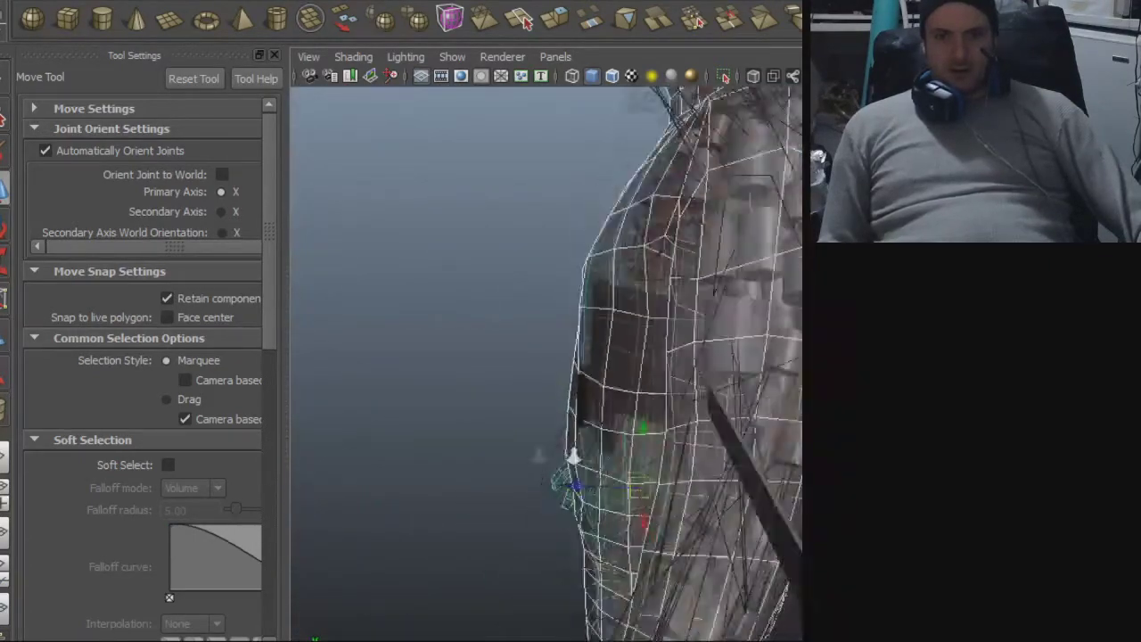
{"action": "left_click_drag", "start_coordinate": [583, 461], "coordinate": [664, 466], "text": "alt"}
{"action": "left_click_drag", "start_coordinate": [607, 517], "coordinate": [509, 436], "text": "alt"}
{"action": "right_click_drag", "start_coordinate": [509, 436], "coordinate": [705, 346], "text": "alt"}
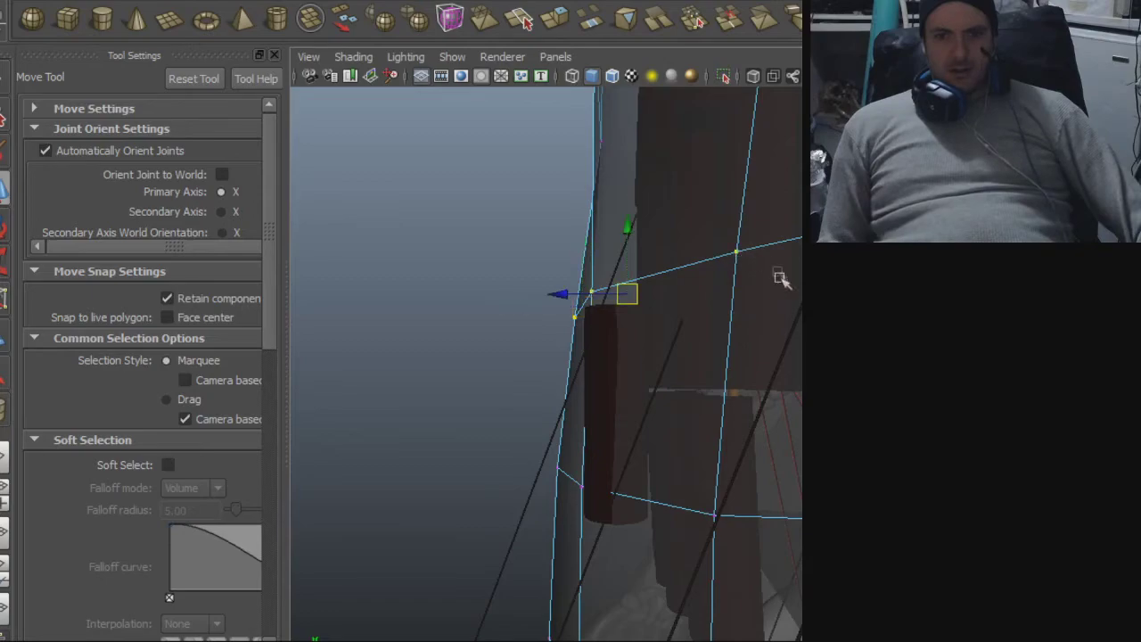
- In wireframe display, select the belly vertices along the front of the cylinders and pull them outward to enclose them
{"action": "right_click_drag", "start_coordinate": [779, 277], "coordinate": [665, 290], "text": "alt"}
{"action": "left_click_drag", "start_coordinate": [688, 365], "coordinate": [927, 393], "text": "alt"}
{"action": "right_click_drag", "start_coordinate": [742, 446], "coordinate": [730, 449], "text": "alt"}
{"action": "left_click_drag", "start_coordinate": [730, 450], "coordinate": [579, 403], "text": "alt"}
{"action": "left_click_drag", "start_coordinate": [454, 325], "coordinate": [425, 352]}
{"action": "key", "text": "4"}
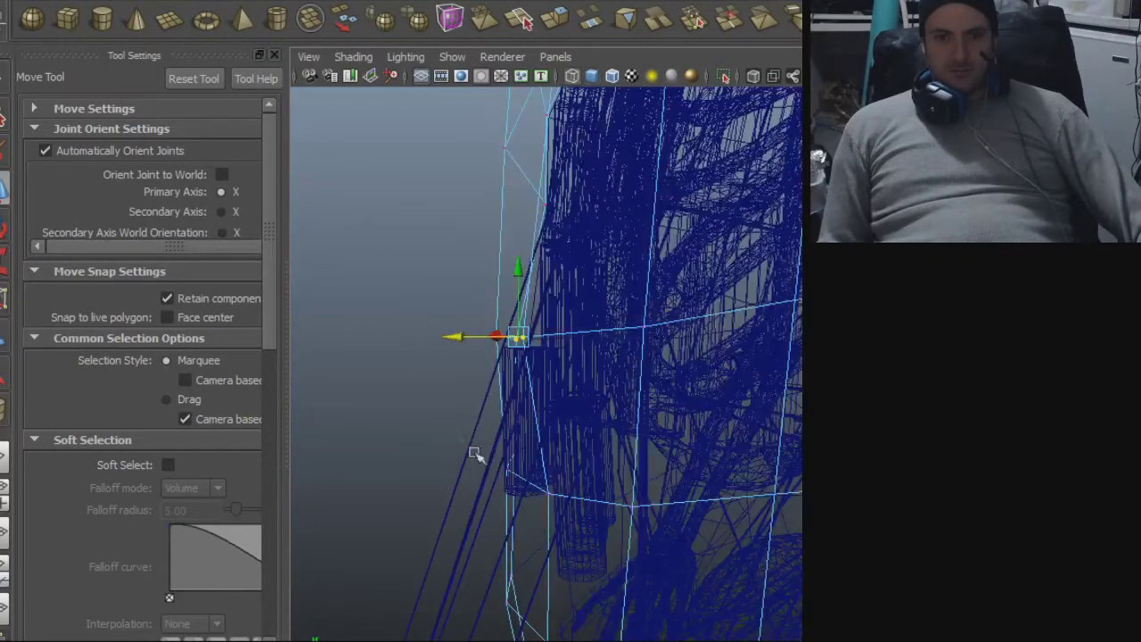
{"action": "left_click_drag", "start_coordinate": [472, 471], "coordinate": [465, 467]}
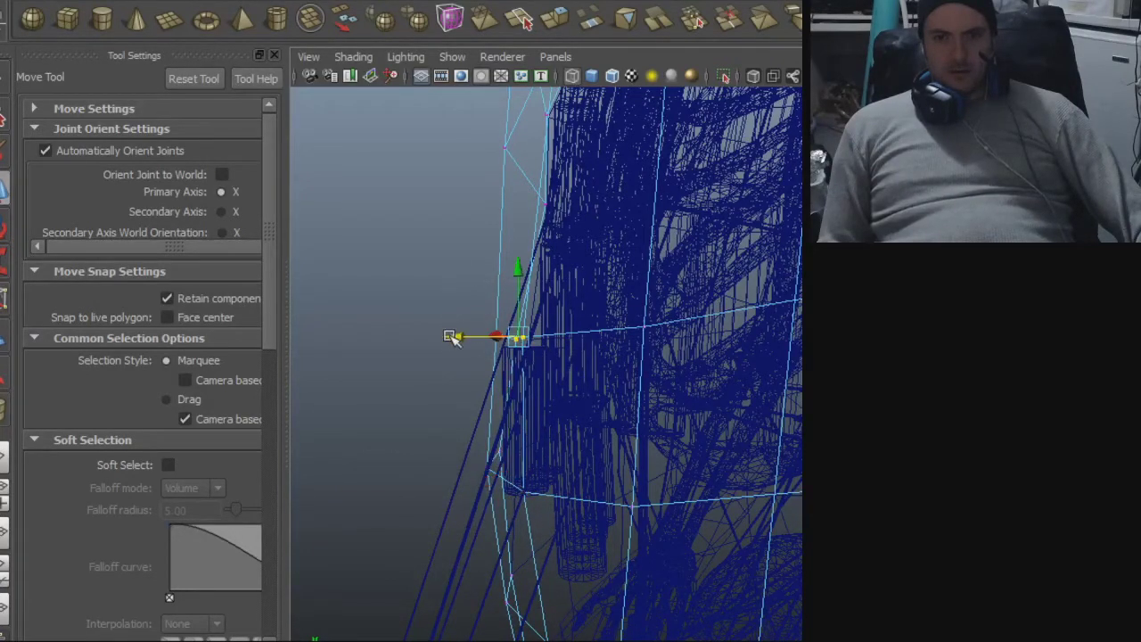
- Return to shaded display and pull the row of lower belly vertices below the cylinders forward
{"action": "key", "text": "5"}
{"action": "mouse_move", "coordinate": [561, 372]}
{"action": "left_mouse_down", "text": "alt"}
{"action": "mouse_move", "coordinate": [550, 415]}
{"action": "mouse_move", "coordinate": [642, 342]}
{"action": "mouse_move", "coordinate": [722, 251]}
{"action": "mouse_move", "coordinate": [743, 280]}
{"action": "mouse_move", "coordinate": [847, 331]}
{"action": "mouse_move", "coordinate": [770, 416]}
{"action": "left_mouse_up", "text": "alt"}
{"action": "middle_click_drag", "start_coordinate": [629, 490], "coordinate": [708, 407], "text": "alt"}
{"action": "left_click_drag", "start_coordinate": [695, 433], "coordinate": [475, 415], "text": "alt"}
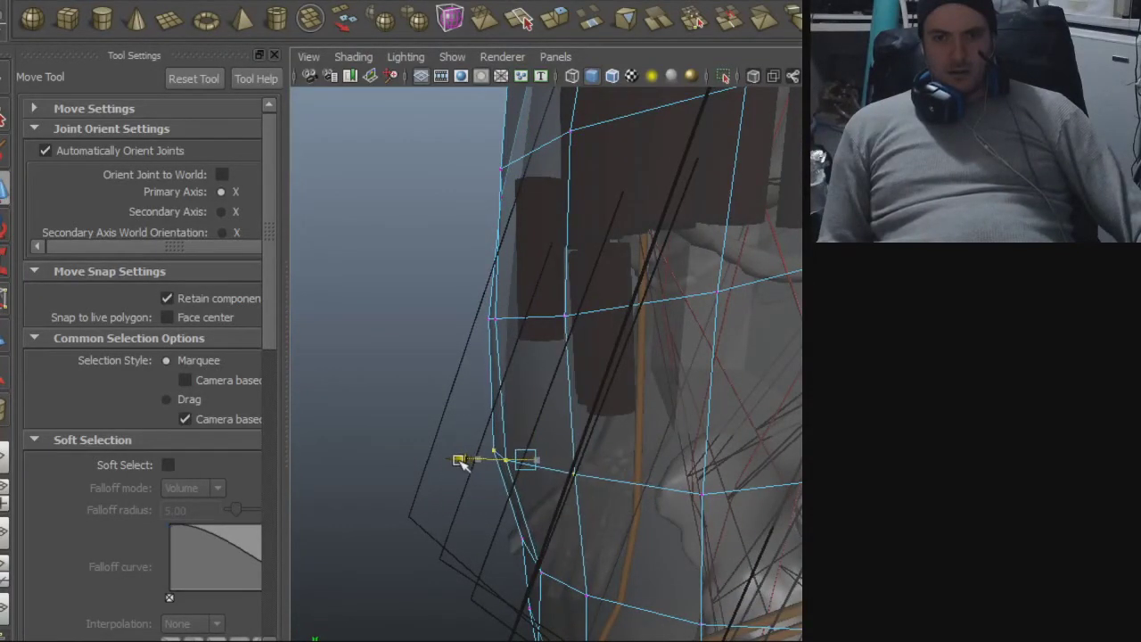
{"action": "left_click_drag", "start_coordinate": [459, 462], "coordinate": [752, 464], "text": "alt"}
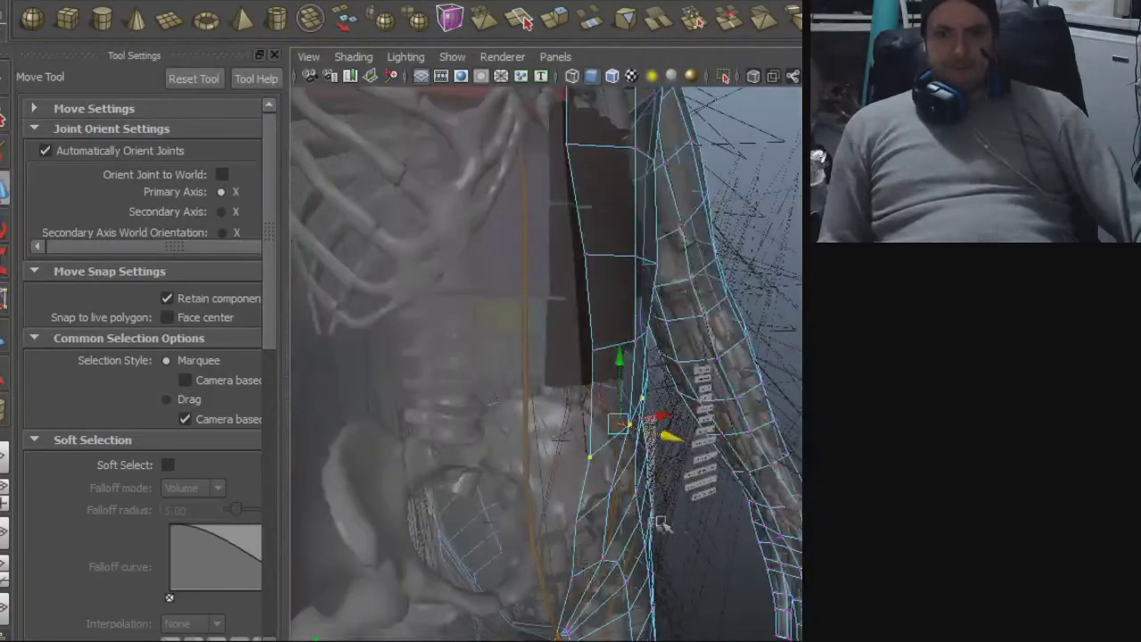
- Select the individual front-edge vertices beside the cylinders and adjust their forward position to smooth the belly profile
{"action": "left_click_drag", "start_coordinate": [661, 497], "coordinate": [650, 402], "text": "alt"}
{"action": "left_click", "coordinate": [631, 370]}
{"action": "left_click_drag", "start_coordinate": [554, 398], "coordinate": [557, 486], "text": "alt"}
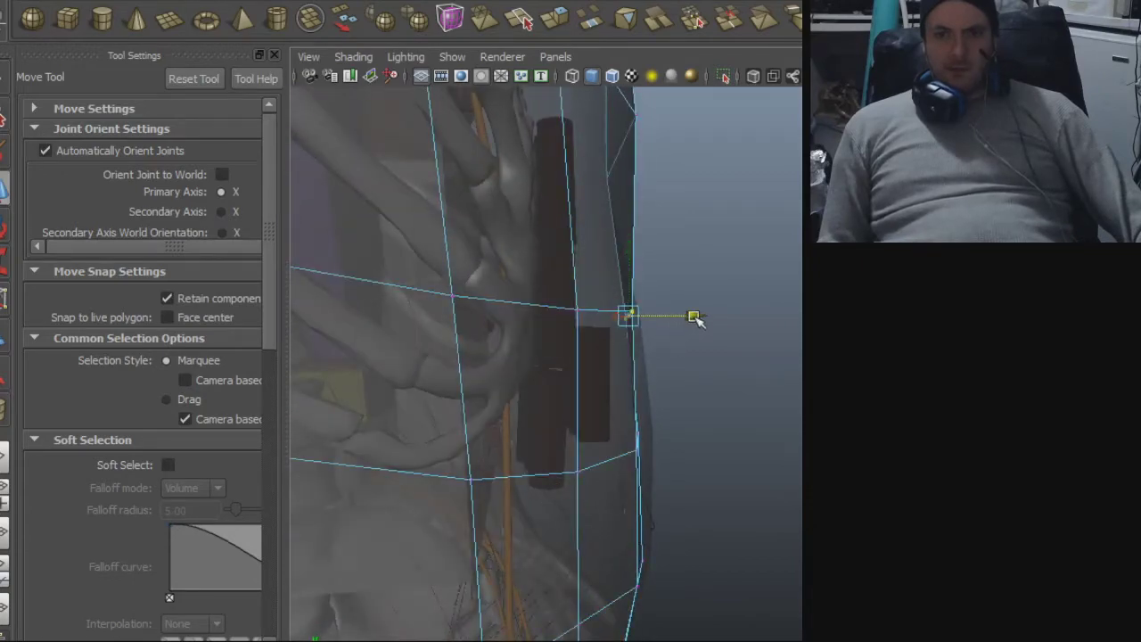
{"action": "left_click_drag", "start_coordinate": [597, 412], "coordinate": [606, 396], "text": "alt"}
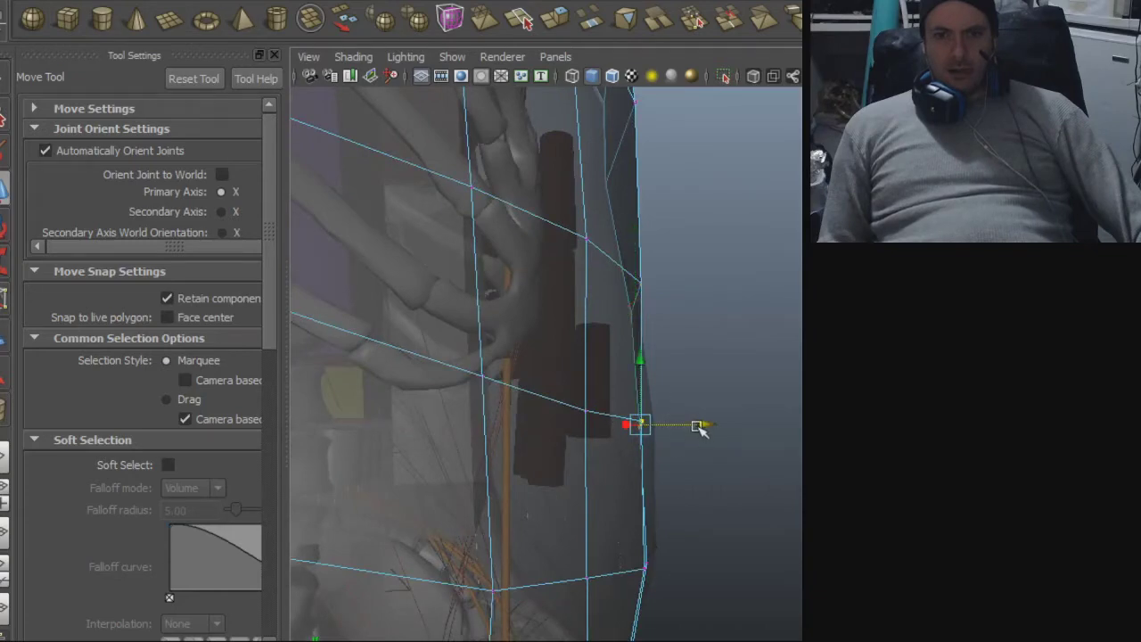
{"action": "left_click_drag", "start_coordinate": [709, 429], "coordinate": [660, 410], "text": "alt"}
- Select the body half covering the cylinders and pull its center-line and lower belly vertices forward
{"action": "left_click_drag", "start_coordinate": [683, 452], "coordinate": [541, 431]}
{"action": "left_click", "coordinate": [533, 526]}
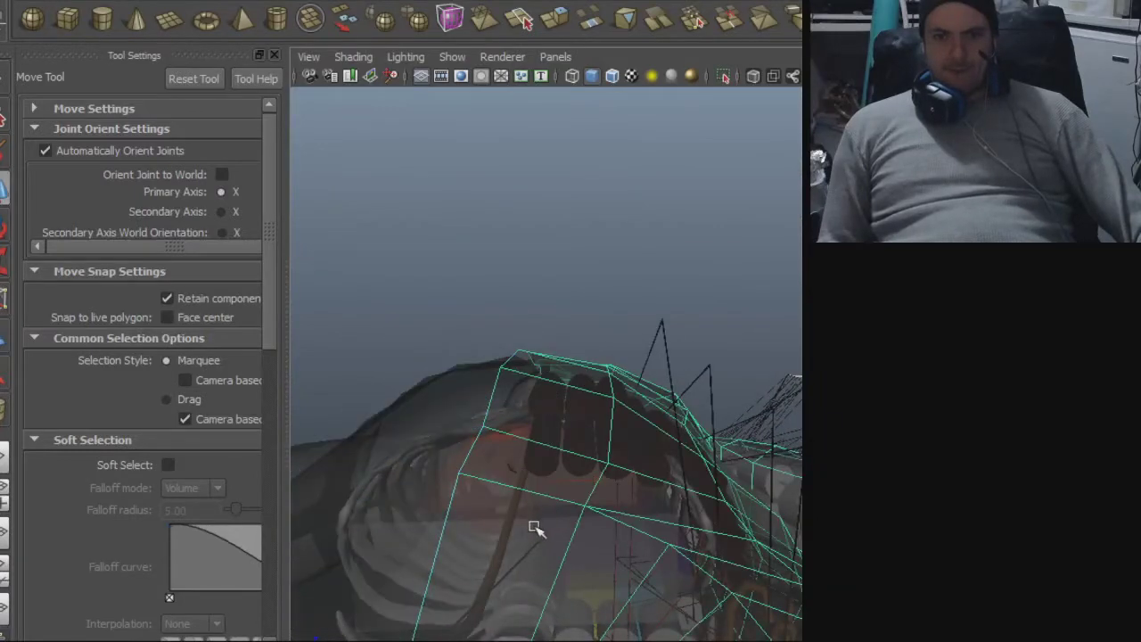
{"action": "left_click_drag", "start_coordinate": [570, 473], "coordinate": [624, 376], "text": "alt"}
{"action": "left_click_drag", "start_coordinate": [570, 311], "coordinate": [619, 442], "text": "alt"}
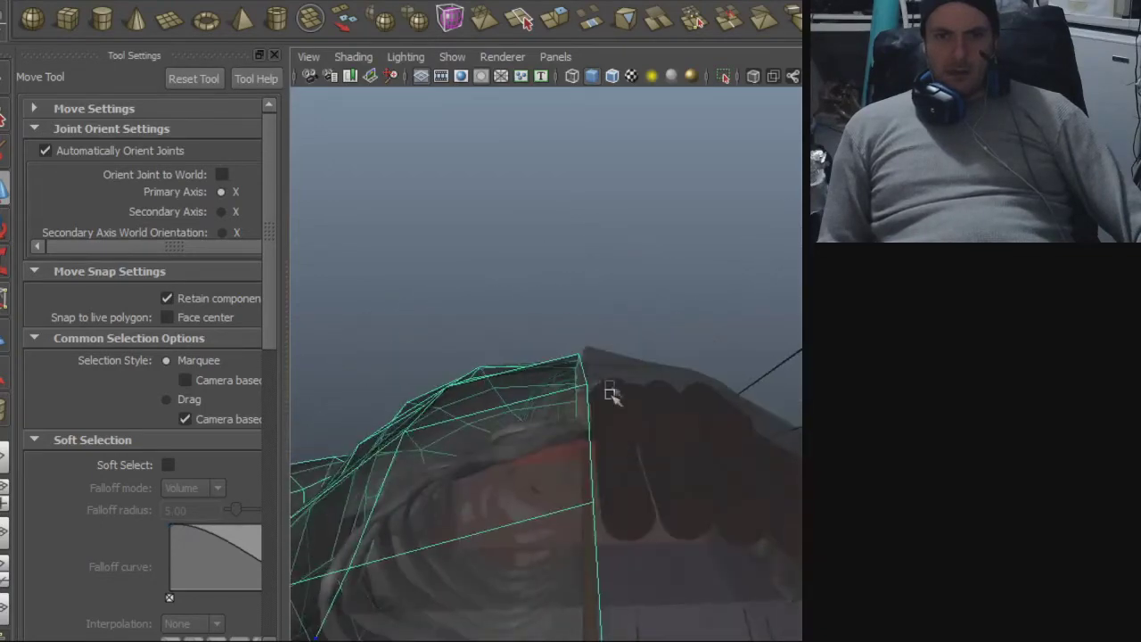
{"action": "left_click", "coordinate": [601, 358]}
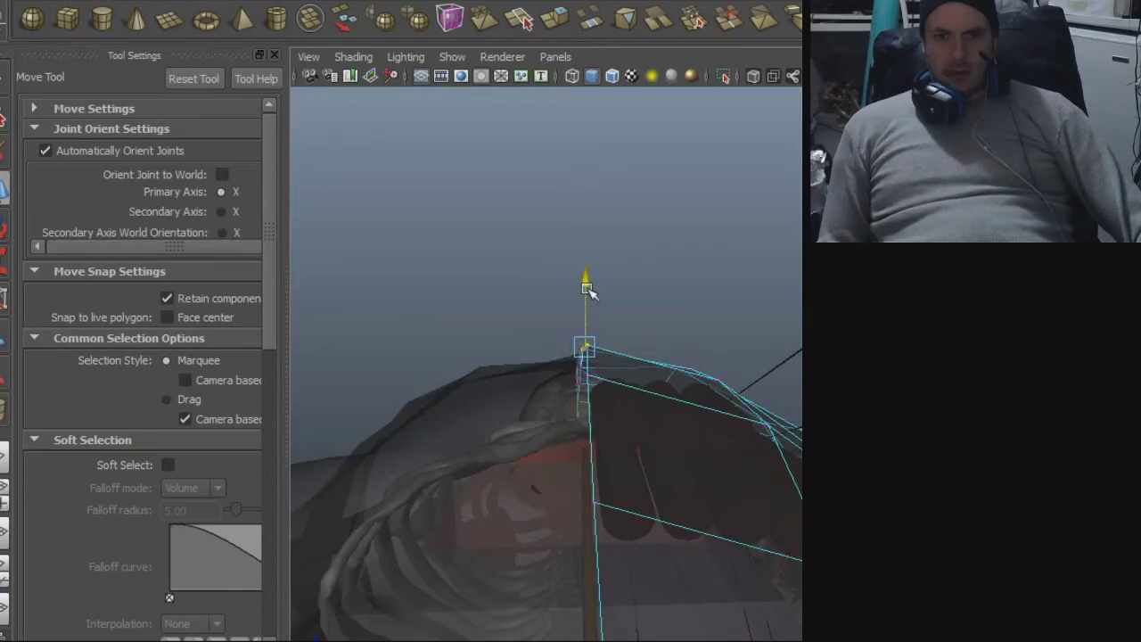
{"action": "left_click_drag", "start_coordinate": [618, 282], "coordinate": [594, 408], "text": "alt"}
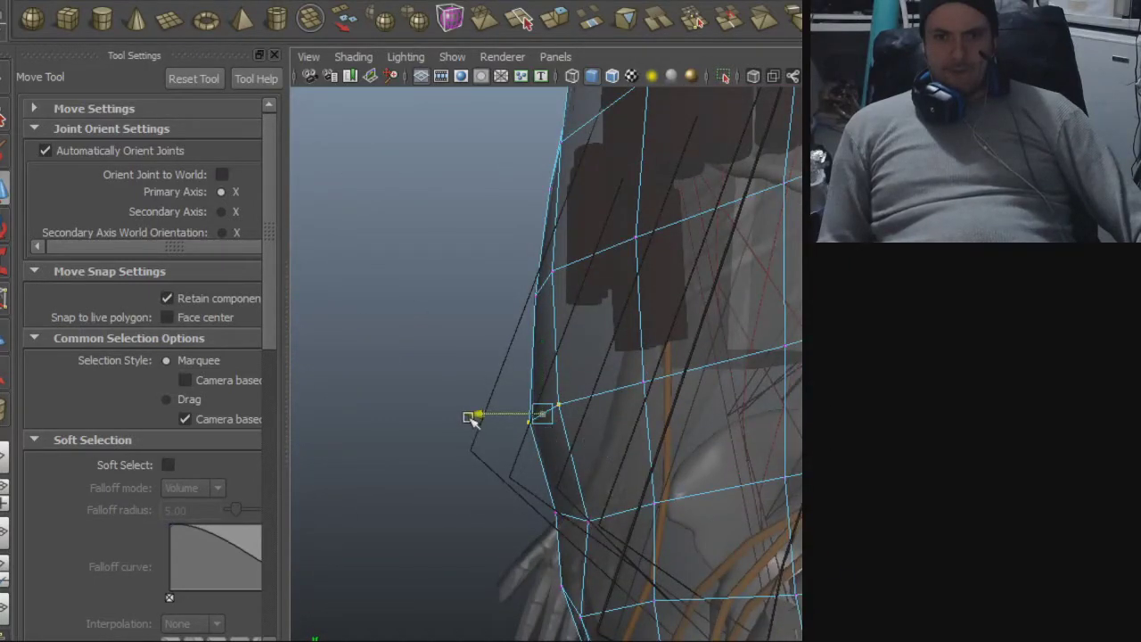
{"action": "mouse_move", "coordinate": [618, 431]}
{"action": "left_mouse_down", "text": "alt"}
{"action": "mouse_move", "coordinate": [517, 422]}
{"action": "mouse_move", "coordinate": [512, 446]}
{"action": "mouse_move", "coordinate": [538, 438]}
{"action": "mouse_move", "coordinate": [694, 454]}
{"action": "mouse_move", "coordinate": [588, 401]}
{"action": "mouse_move", "coordinate": [637, 396]}
{"action": "mouse_move", "coordinate": [572, 429]}
{"action": "mouse_move", "coordinate": [484, 438]}
{"action": "mouse_move", "coordinate": [553, 434]}
{"action": "mouse_move", "coordinate": [613, 450]}
{"action": "left_mouse_up", "text": "alt"}
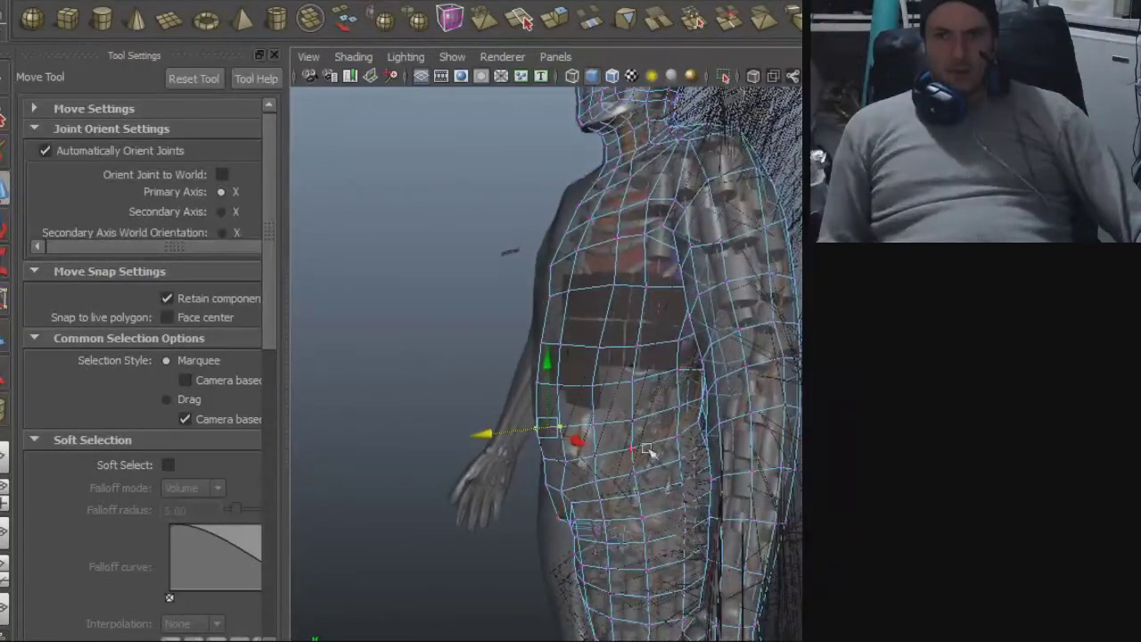
- Select the combined four-cylinder mesh and refine its rotation and position beneath the second row
{"action": "left_click_drag", "start_coordinate": [656, 428], "coordinate": [892, 428], "text": "alt"}
{"action": "right_click_drag", "start_coordinate": [535, 438], "coordinate": [793, 454], "text": "alt"}
{"action": "middle_click_drag", "start_coordinate": [690, 416], "coordinate": [700, 466], "text": "alt"}
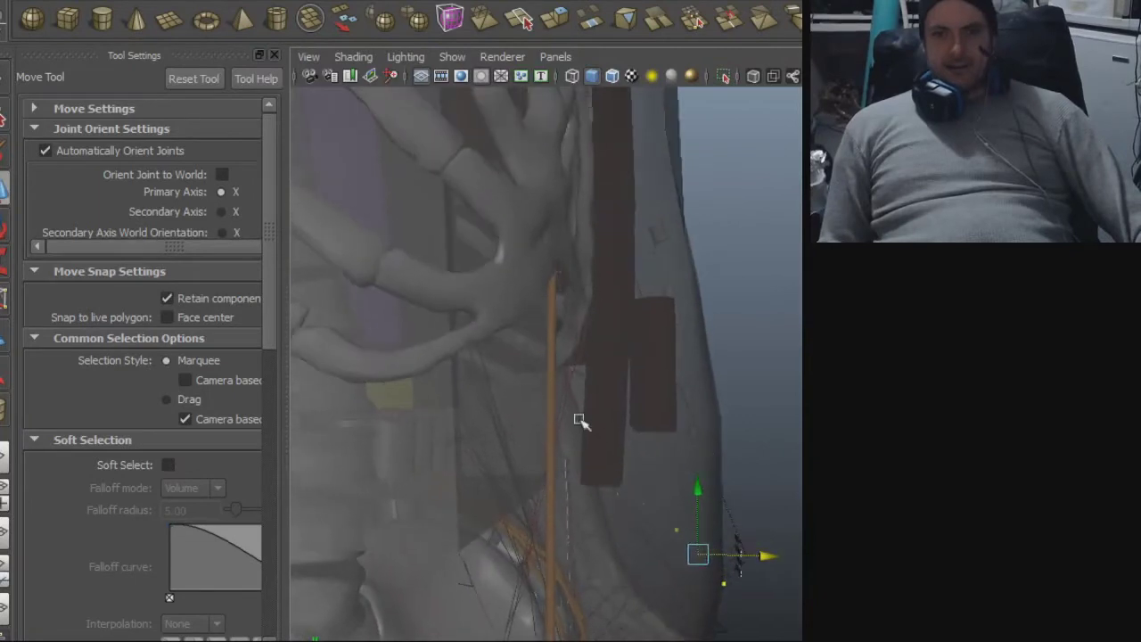
{"action": "scroll", "coordinate": [578, 421], "scroll_direction": "up", "scroll_amount": 2}
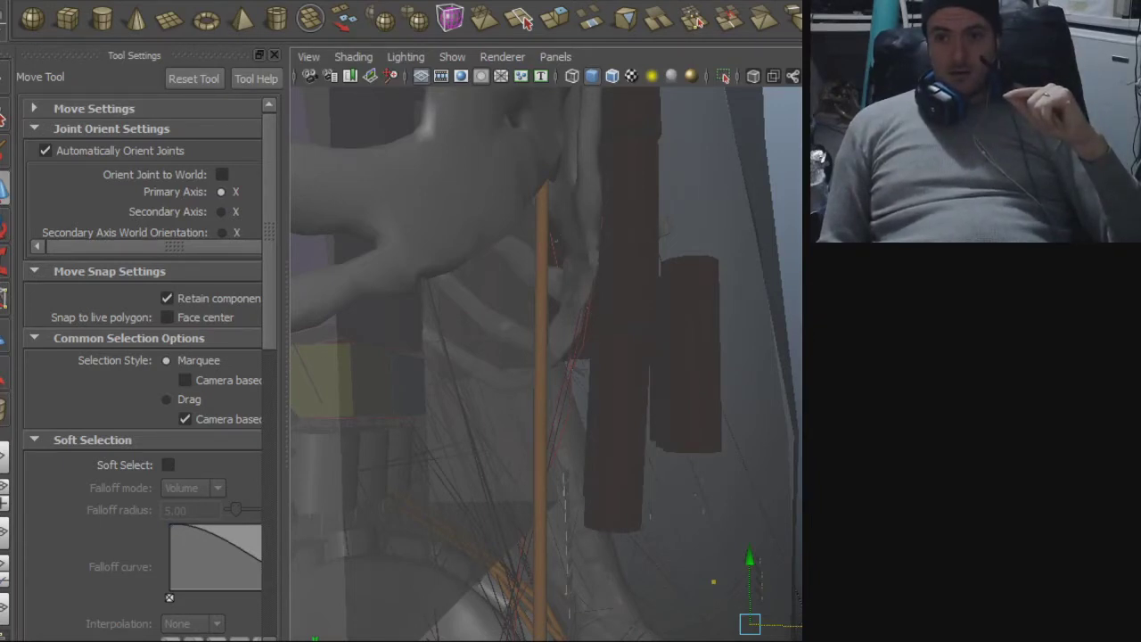
{"action": "left_click_drag", "start_coordinate": [640, 229], "coordinate": [323, 326], "text": "alt"}
{"action": "middle_click_drag", "start_coordinate": [501, 339], "coordinate": [544, 335], "text": "alt"}
{"action": "mouse_move", "coordinate": [531, 337]}
{"action": "left_mouse_down", "text": "alt"}
{"action": "mouse_move", "coordinate": [548, 282]}
{"action": "mouse_move", "coordinate": [583, 300]}
{"action": "mouse_move", "coordinate": [627, 382]}
{"action": "mouse_move", "coordinate": [696, 341]}
{"action": "mouse_move", "coordinate": [505, 601]}
{"action": "mouse_move", "coordinate": [538, 280]}
{"action": "mouse_move", "coordinate": [612, 436]}
{"action": "mouse_move", "coordinate": [365, 402]}
{"action": "mouse_move", "coordinate": [688, 339]}
{"action": "mouse_move", "coordinate": [734, 306]}
{"action": "mouse_move", "coordinate": [472, 311]}
{"action": "mouse_move", "coordinate": [428, 272]}
{"action": "mouse_move", "coordinate": [517, 178]}
{"action": "mouse_move", "coordinate": [632, 395]}
{"action": "mouse_move", "coordinate": [611, 344]}
{"action": "mouse_move", "coordinate": [481, 336]}
{"action": "mouse_move", "coordinate": [621, 372]}
{"action": "mouse_move", "coordinate": [677, 194]}
{"action": "mouse_move", "coordinate": [538, 309]}
{"action": "mouse_move", "coordinate": [669, 357]}
{"action": "mouse_move", "coordinate": [621, 208]}
{"action": "left_mouse_up", "text": "alt"}
{"action": "key", "text": "e"}
{"action": "key", "text": "w"}
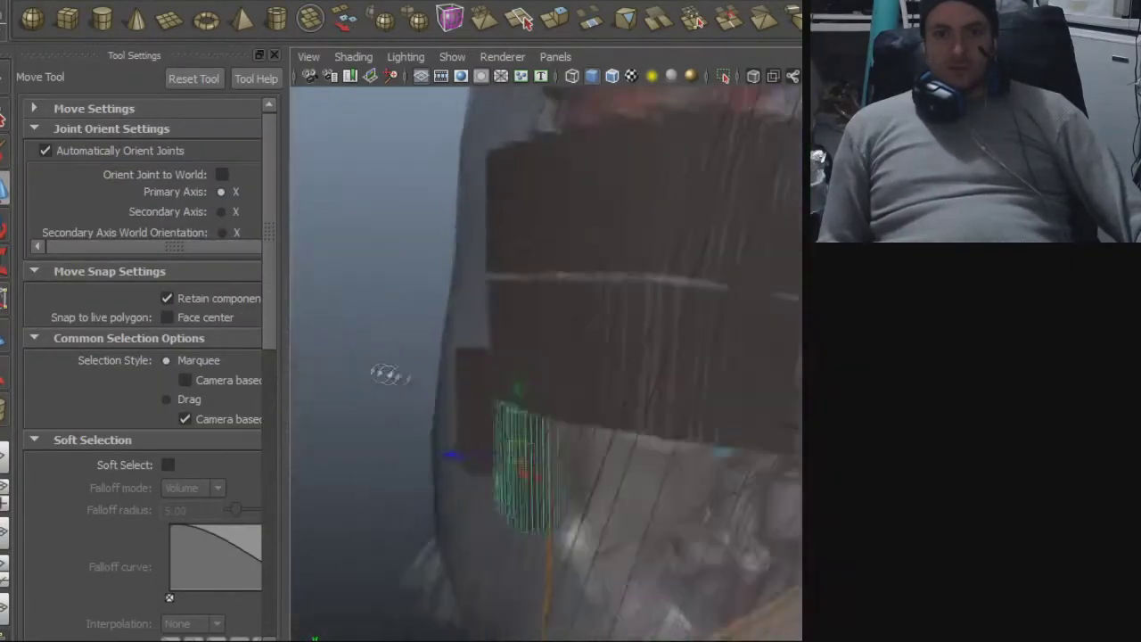
- Import blah.obj as a copy of the combined three front-layer cylinders and center the copy's pivot
{"action": "middle_click_drag", "start_coordinate": [680, 356], "coordinate": [752, 383], "text": "alt"}
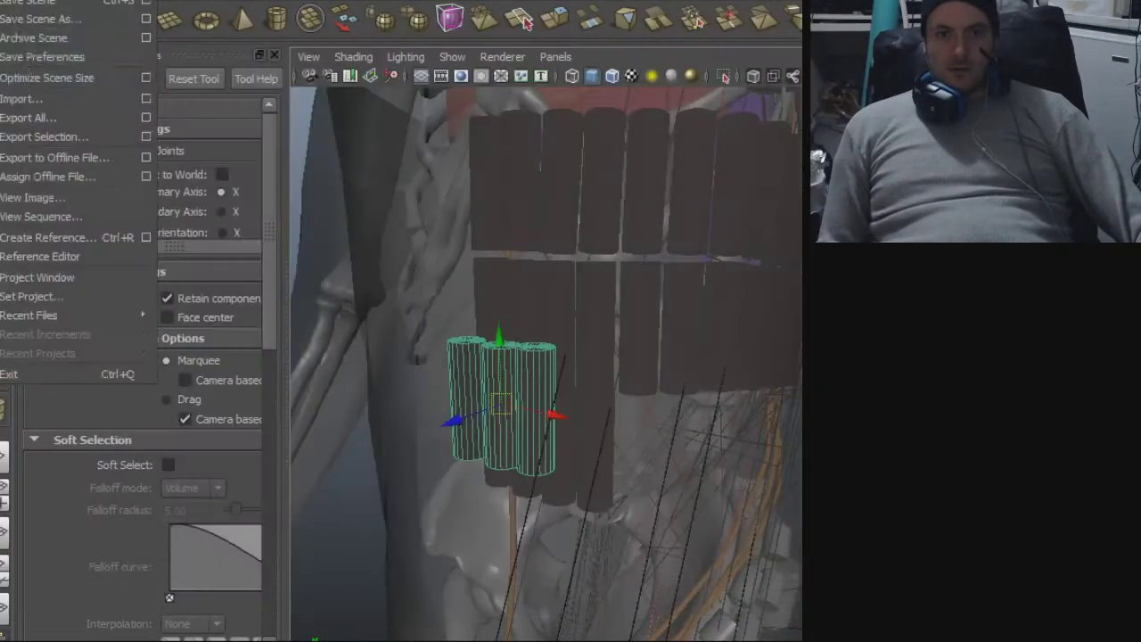
{"action": "left_click", "coordinate": [38, 97]}
{"action": "double_click", "coordinate": [175, 247]}
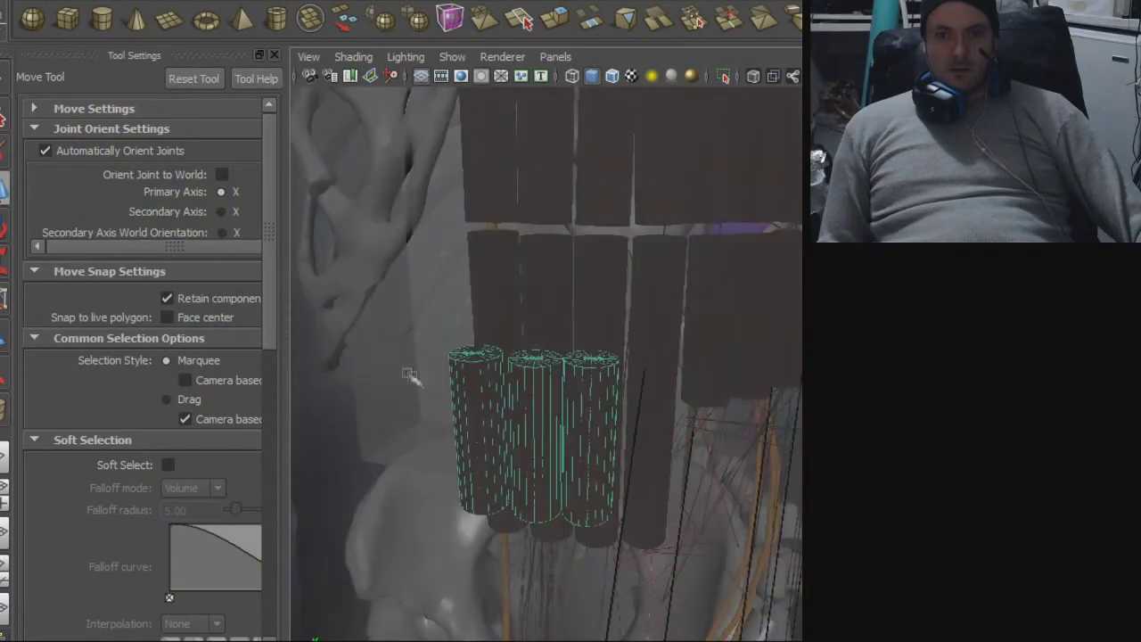
{"action": "left_click", "coordinate": [58, 2]}
{"action": "left_click", "coordinate": [89, 117]}
- Place the three-cylinder copy beside the original front-layer group and separate it into individual cylinders
{"action": "left_click_drag", "start_coordinate": [517, 310], "coordinate": [593, 369], "text": "alt"}
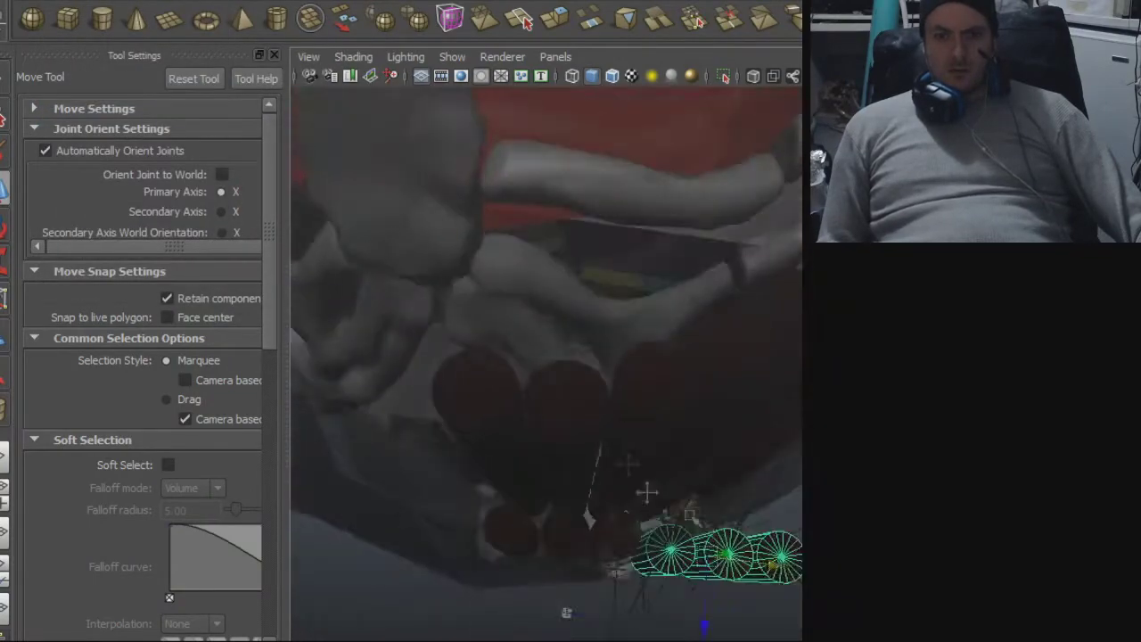
{"action": "key", "text": "e"}
{"action": "key", "text": "w"}
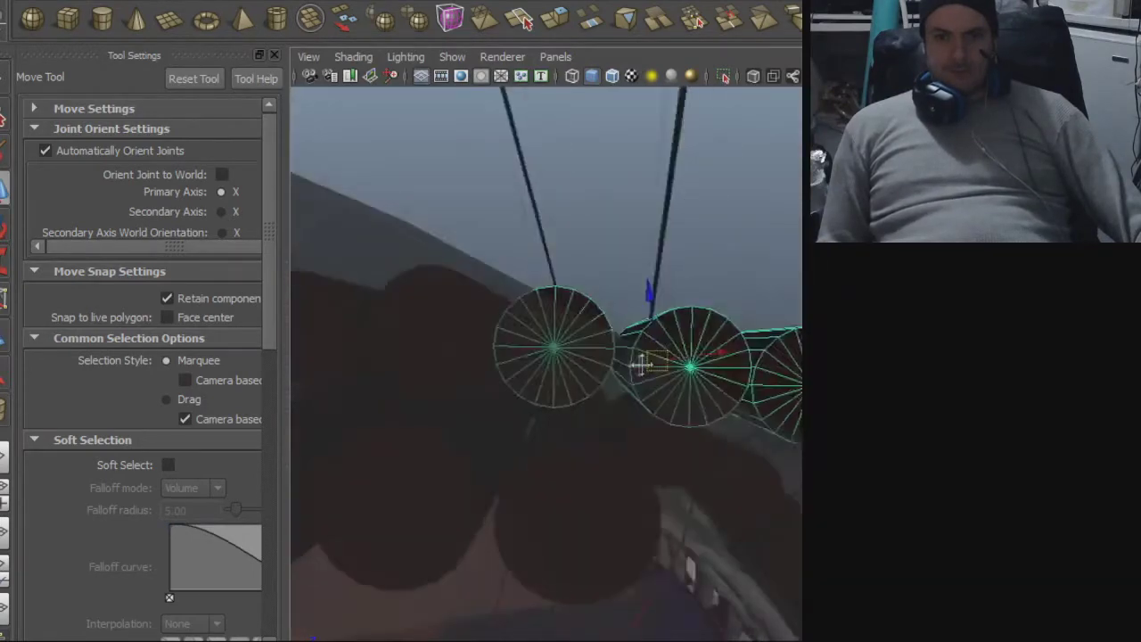
{"action": "middle_click_drag", "start_coordinate": [640, 364], "coordinate": [597, 395], "text": "alt"}
{"action": "left_click", "coordinate": [343, 20]}
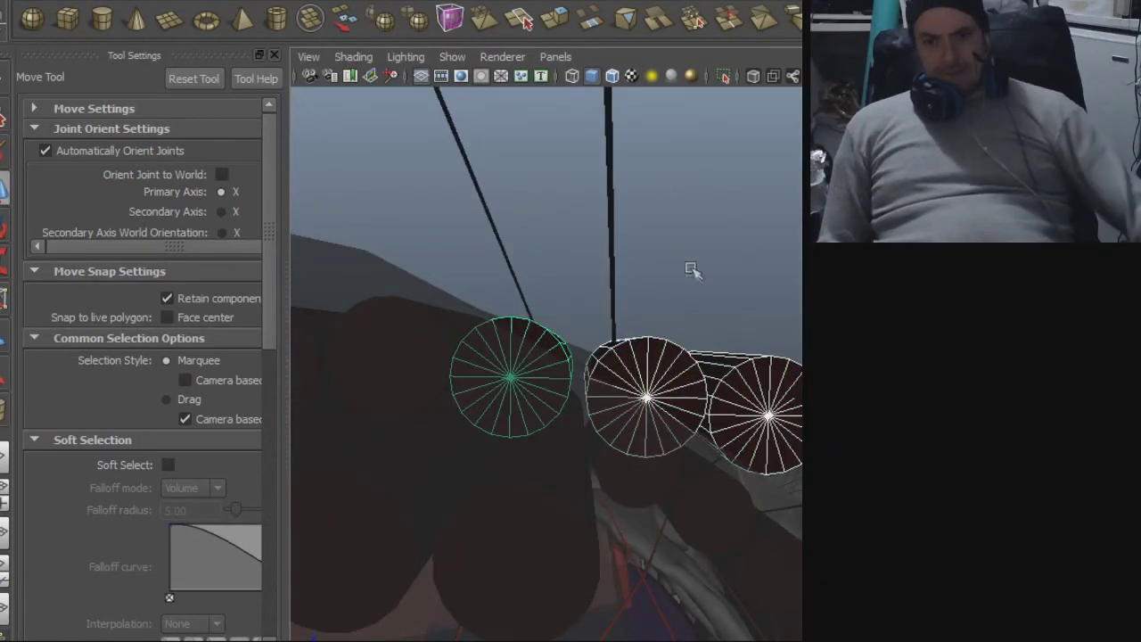
- Select the separated cylinders of the copy and examine how the outer one sits against the neighbouring front rows
{"action": "left_click", "coordinate": [669, 374]}
{"action": "left_click", "coordinate": [754, 382], "text": "shift"}
{"action": "right_click_drag", "start_coordinate": [754, 383], "coordinate": [679, 348], "text": "alt"}
{"action": "middle_click_drag", "start_coordinate": [680, 348], "coordinate": [608, 294], "text": "alt"}
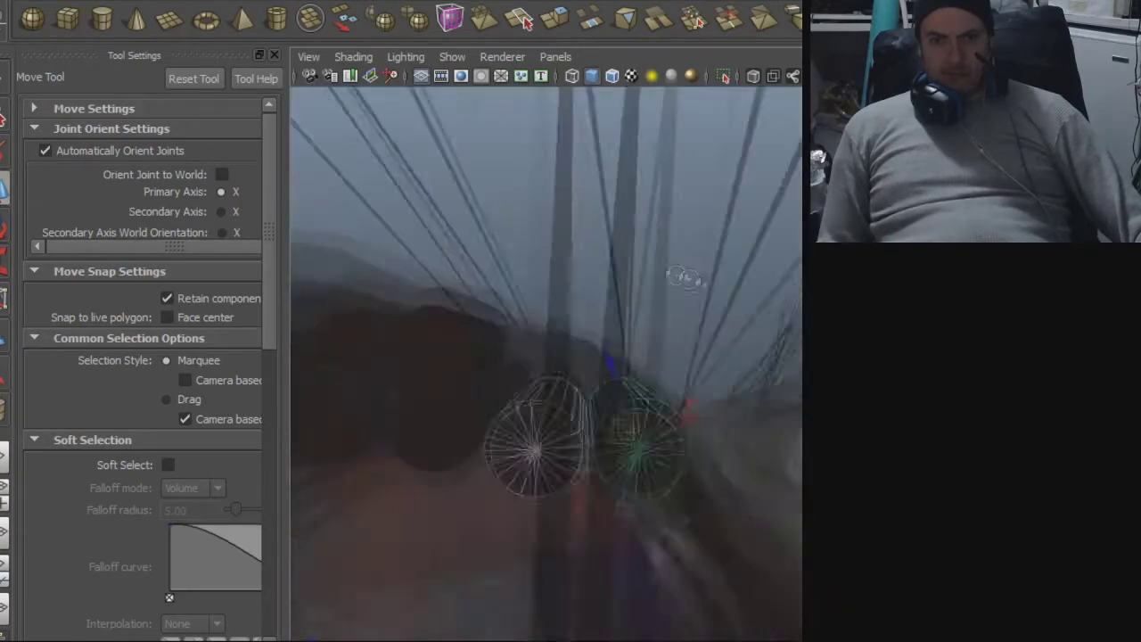
{"action": "left_click_drag", "start_coordinate": [684, 279], "coordinate": [706, 262], "text": "alt"}
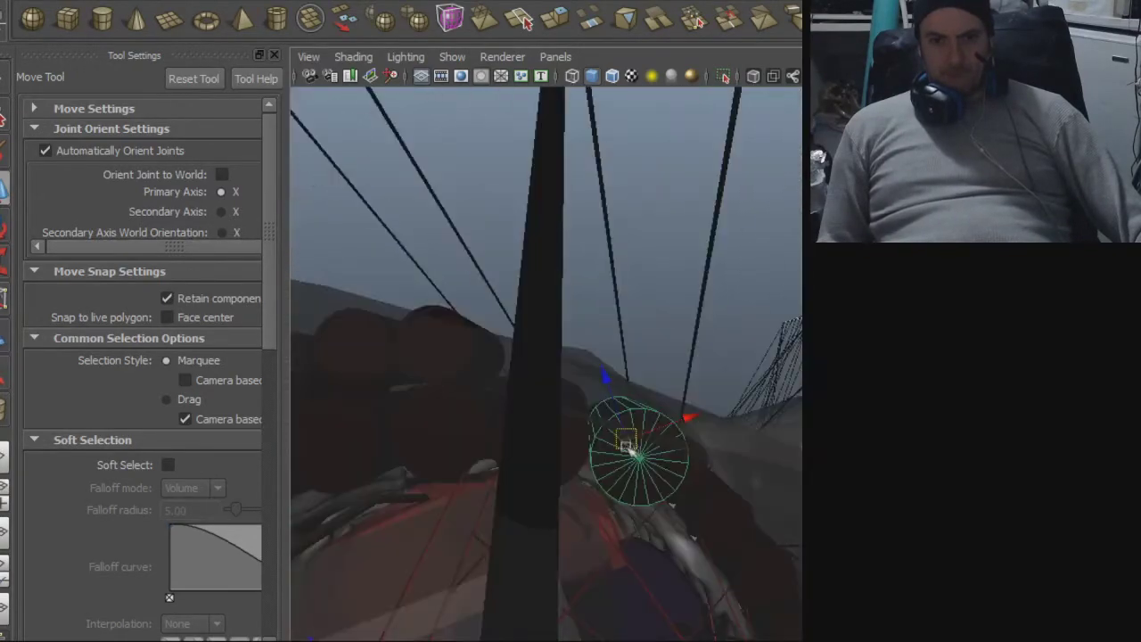
{"action": "left_click_drag", "start_coordinate": [545, 348], "coordinate": [530, 520], "text": "alt"}
{"action": "right_click_drag", "start_coordinate": [530, 520], "coordinate": [800, 358], "text": "alt"}
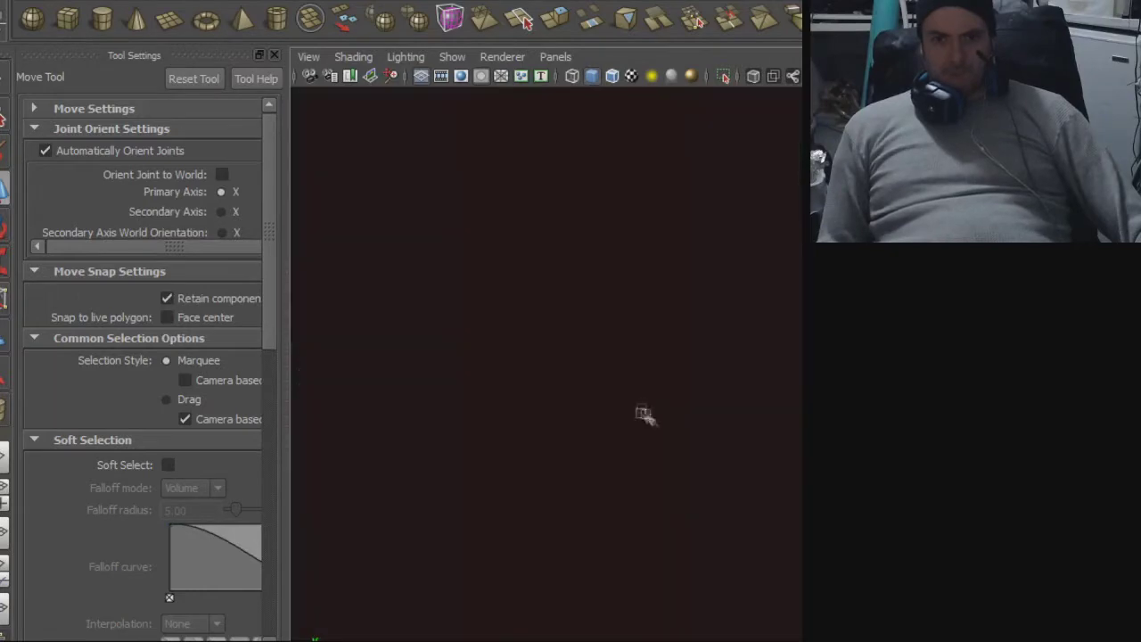
{"action": "right_click_drag", "start_coordinate": [710, 431], "coordinate": [620, 481], "text": "alt"}
{"action": "right_click_drag", "start_coordinate": [507, 484], "coordinate": [36, 448], "text": "alt"}
{"action": "left_click_drag", "start_coordinate": [392, 472], "coordinate": [628, 455], "text": "alt"}
{"action": "right_click_drag", "start_coordinate": [618, 408], "coordinate": [713, 407], "text": "alt"}
{"action": "left_click_drag", "start_coordinate": [624, 387], "coordinate": [550, 188], "text": "alt"}
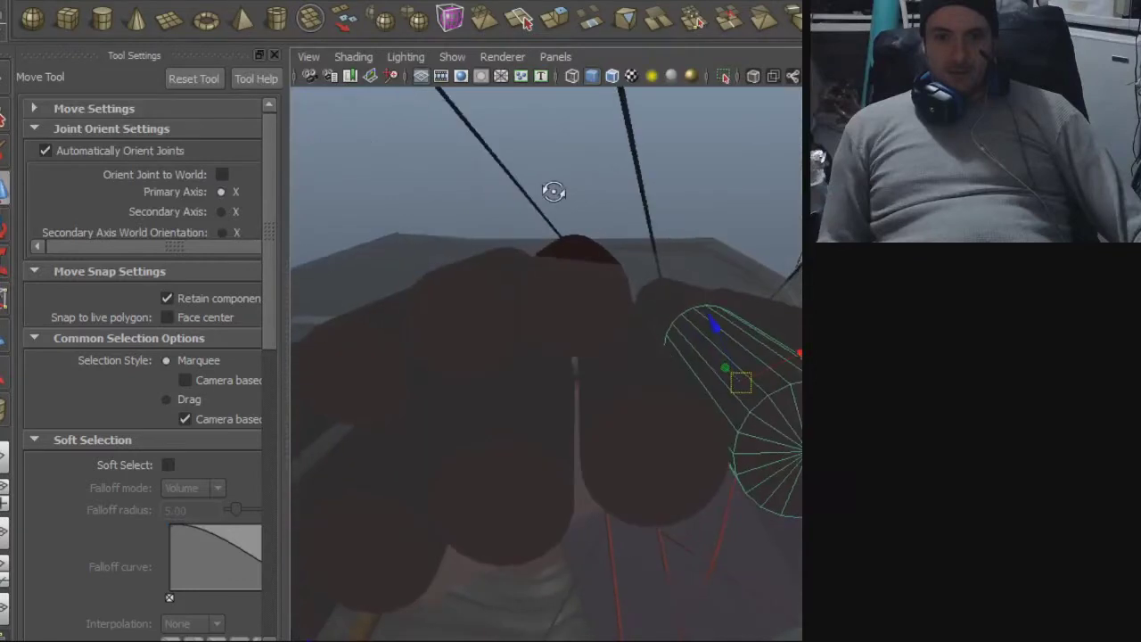
- Select the body skin mesh over the cylinders and move one of its vertical abdomen edges to fit around them
{"action": "left_click", "coordinate": [649, 282]}
{"action": "left_click_drag", "start_coordinate": [687, 298], "coordinate": [506, 312], "text": "alt"}
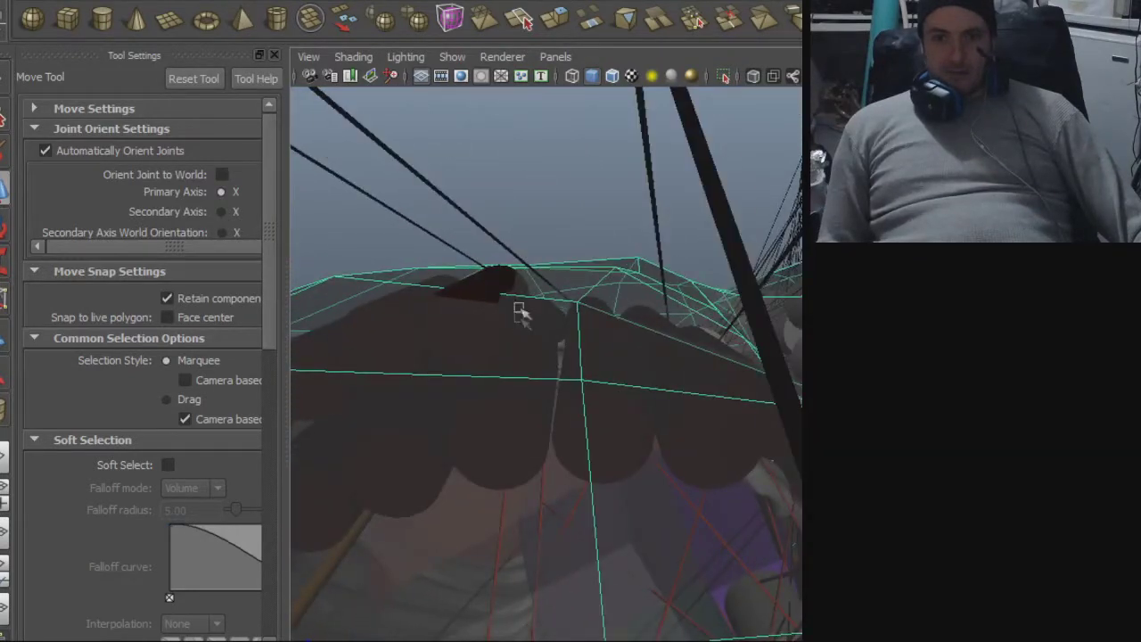
{"action": "left_click", "coordinate": [580, 333]}
{"action": "left_click_drag", "start_coordinate": [579, 331], "coordinate": [576, 416]}
{"action": "left_click", "coordinate": [581, 386]}
{"action": "left_click_drag", "start_coordinate": [604, 375], "coordinate": [602, 365]}
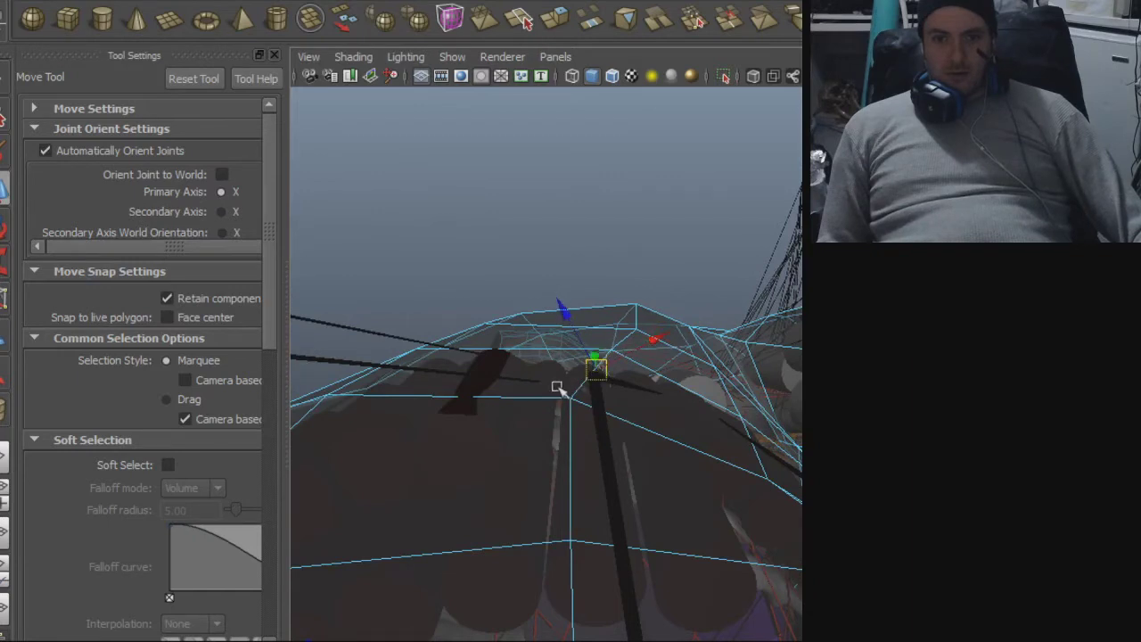
- Refine the position of the vertical skin edge over the outer lower cylinders
{"action": "left_click_drag", "start_coordinate": [538, 395], "coordinate": [588, 397], "text": "alt"}
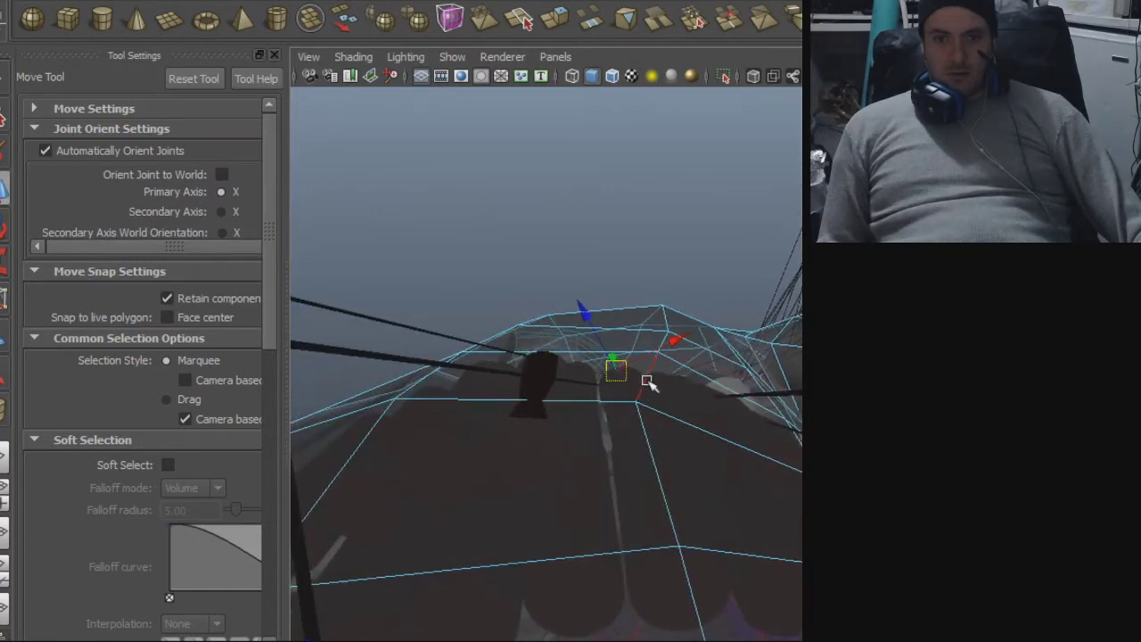
{"action": "left_click_drag", "start_coordinate": [655, 378], "coordinate": [645, 407]}
{"action": "key", "text": "e"}
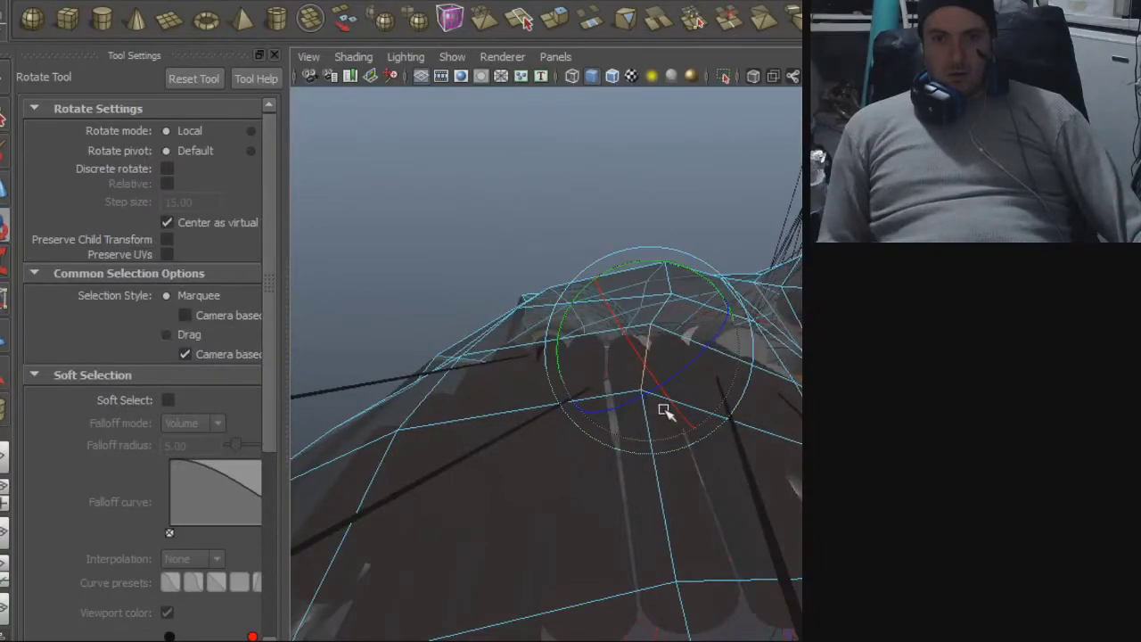
{"action": "key", "text": "w"}
{"action": "left_click_drag", "start_coordinate": [651, 353], "coordinate": [577, 453]}
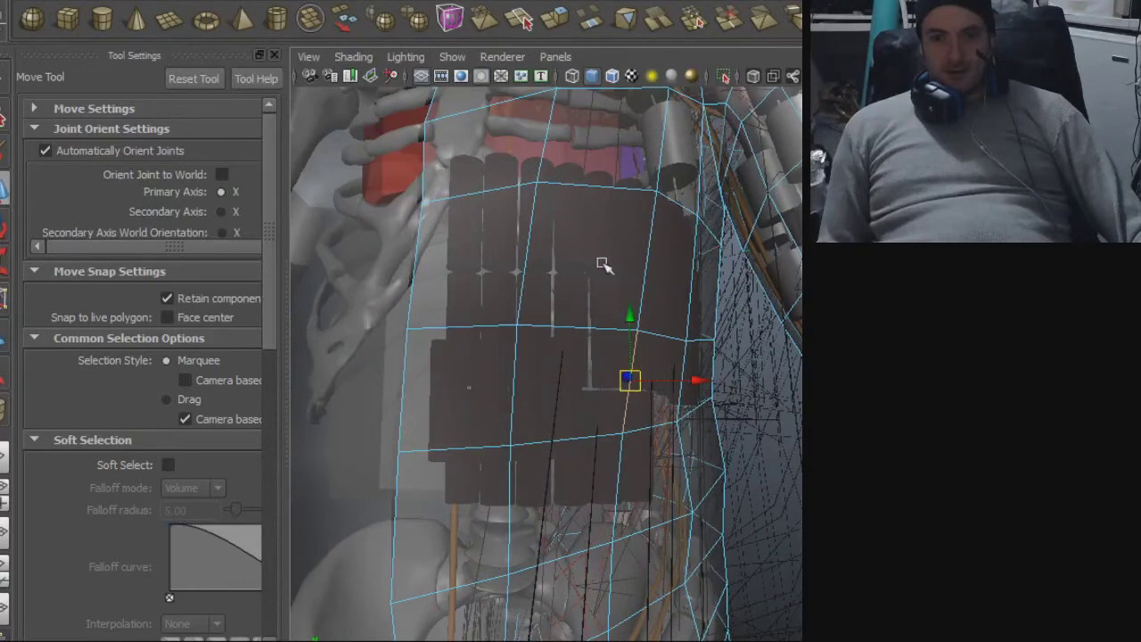
- Export the selected geometry as OBJ over the existing blah.obj on the Desktop
{"action": "right_click_drag", "start_coordinate": [563, 369], "coordinate": [745, 383], "text": "alt"}
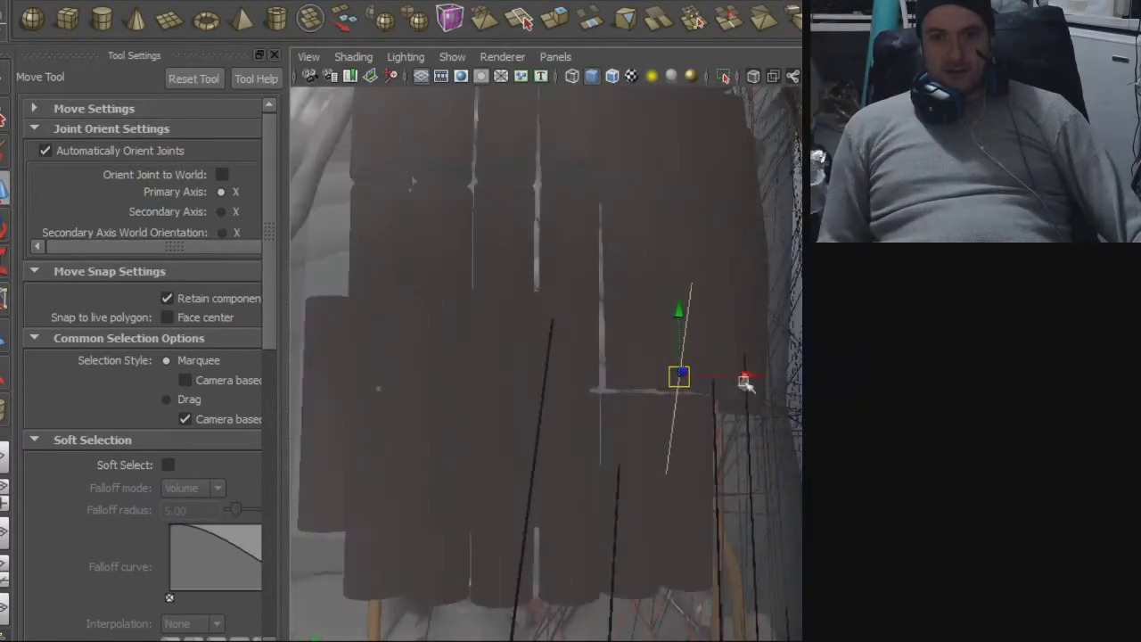
{"action": "left_click_drag", "start_coordinate": [672, 410], "coordinate": [557, 294], "text": "alt"}
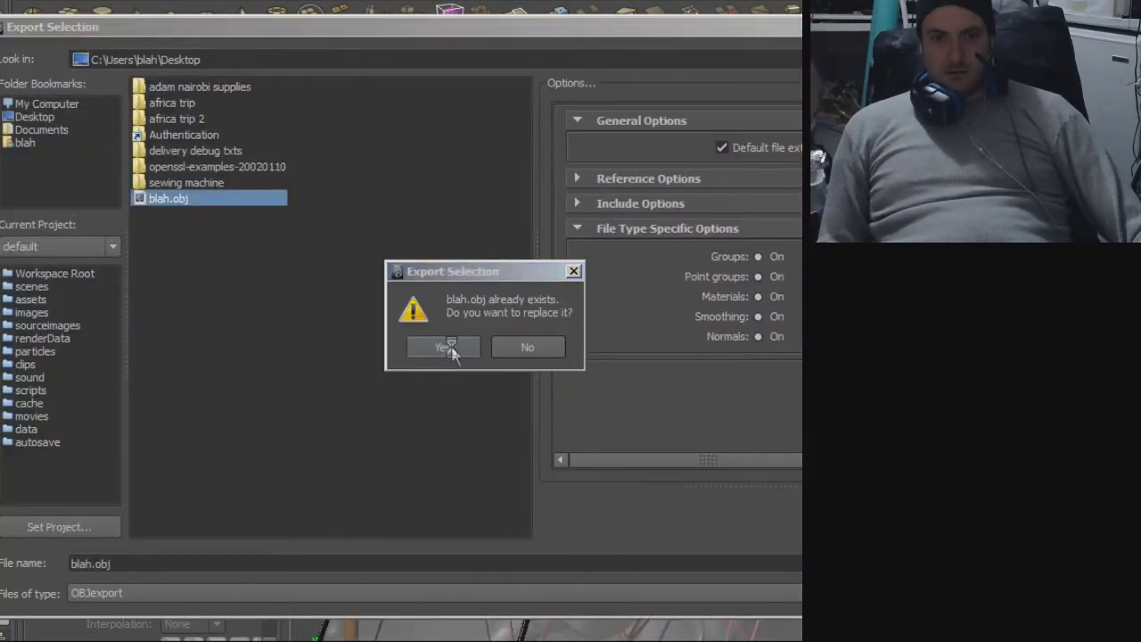
{"action": "left_click", "coordinate": [454, 349]}
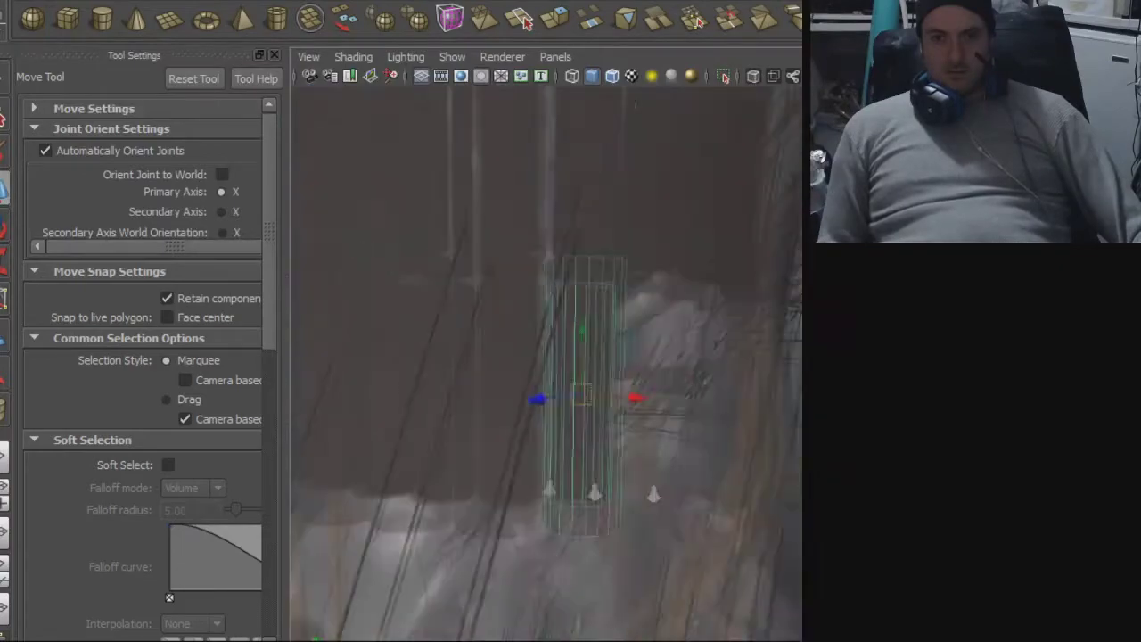
- Position the single cylinder copy beside the outer end of the lower front row
{"action": "left_click_drag", "start_coordinate": [500, 401], "coordinate": [631, 559], "text": "alt"}
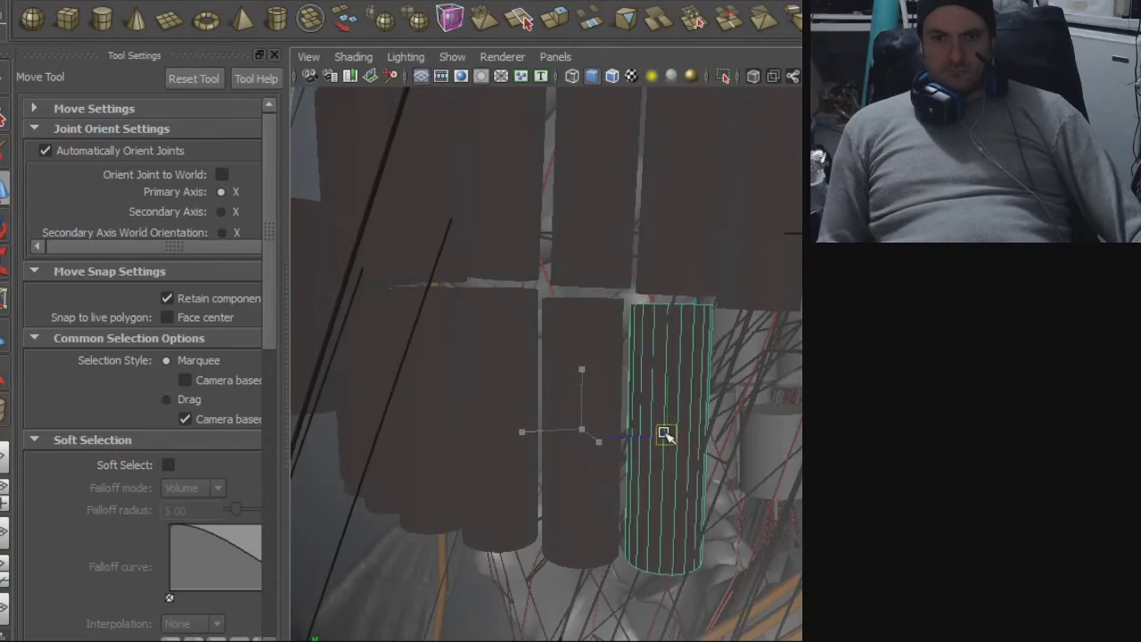
{"action": "left_click_drag", "start_coordinate": [665, 433], "coordinate": [708, 388], "text": "alt"}
{"action": "key", "text": "q"}
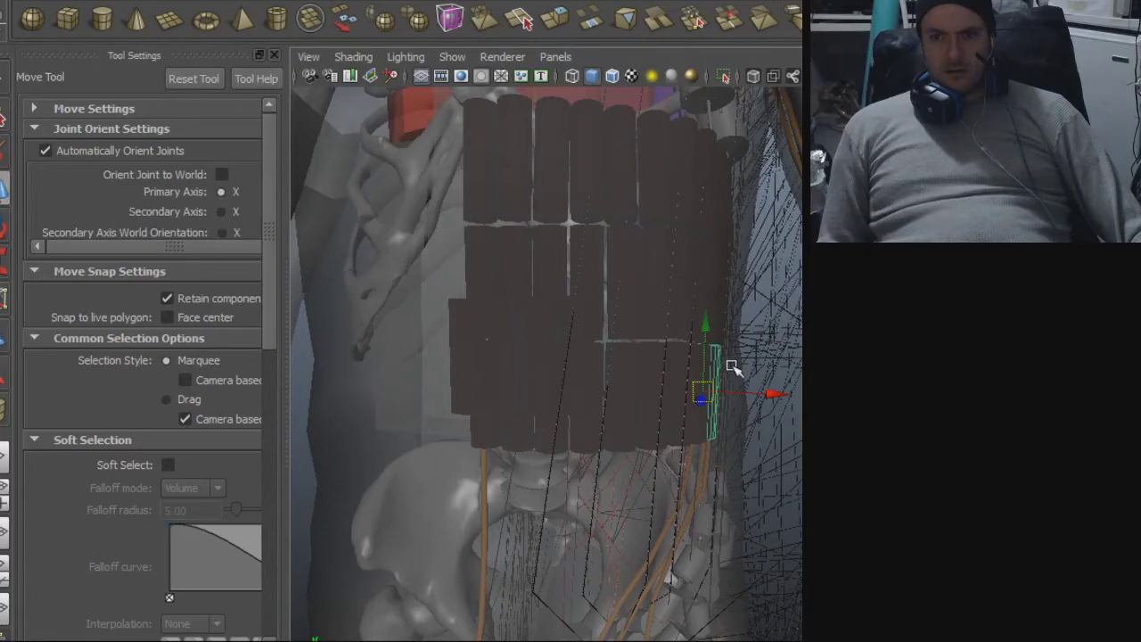
- Examine the cylinder rows from the side, below and front for their fit against the skin and skeleton
{"action": "left_click_drag", "start_coordinate": [753, 387], "coordinate": [643, 357], "text": "alt"}
{"action": "left_click_drag", "start_coordinate": [588, 449], "coordinate": [518, 458], "text": "alt"}
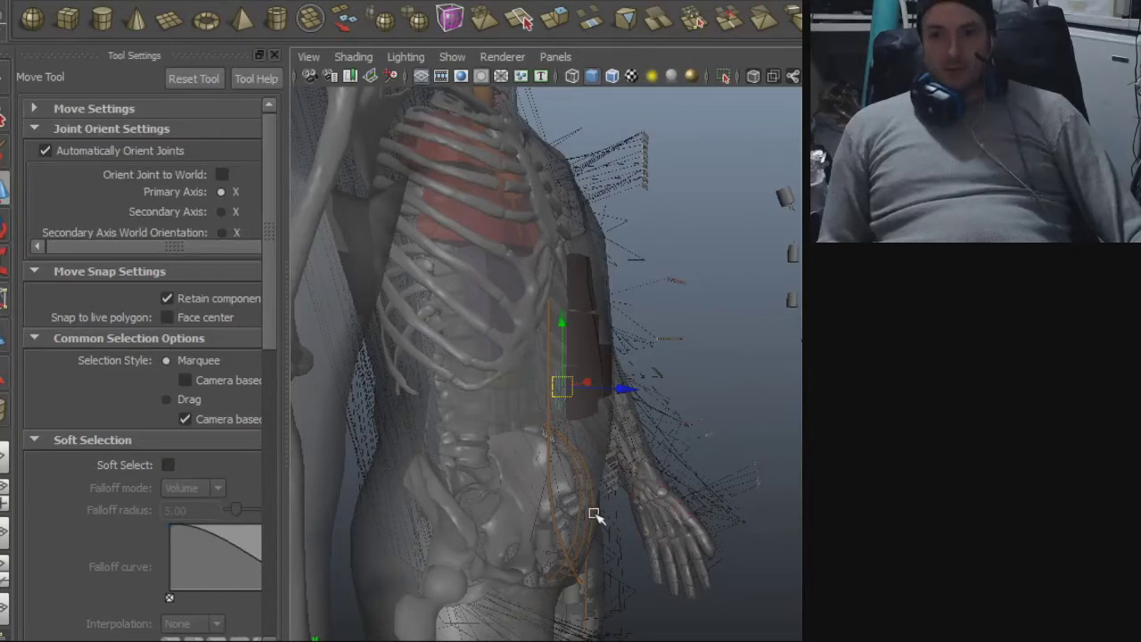
{"action": "left_click_drag", "start_coordinate": [647, 482], "coordinate": [473, 484], "text": "alt"}
{"action": "right_click_drag", "start_coordinate": [474, 484], "coordinate": [671, 478], "text": "alt"}
{"action": "left_click_drag", "start_coordinate": [670, 479], "coordinate": [542, 474], "text": "alt"}
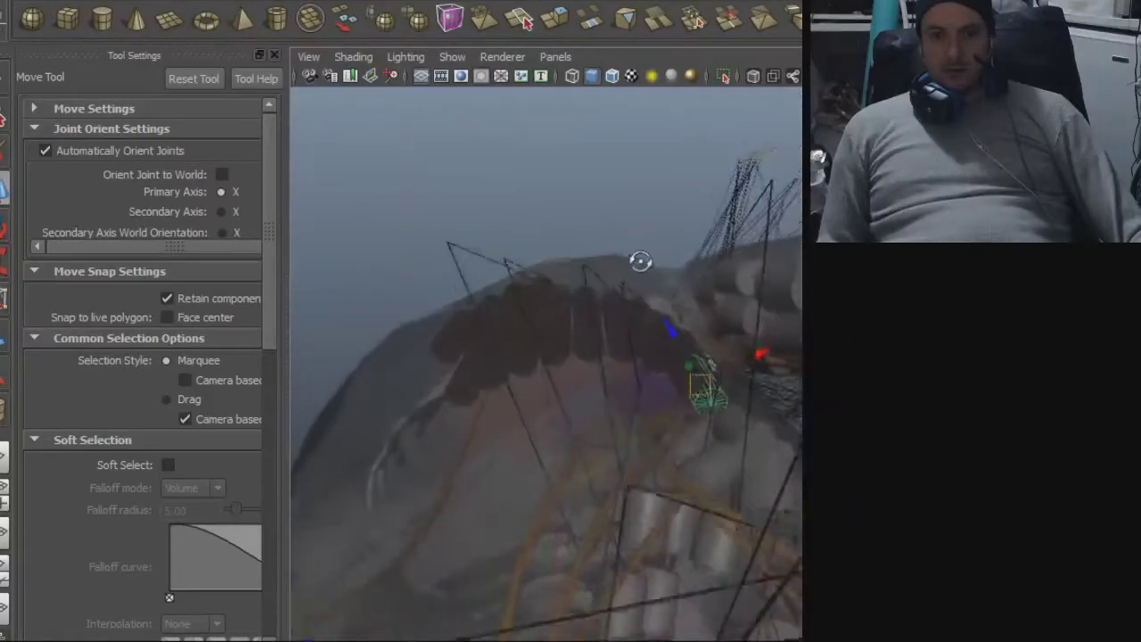
{"action": "left_click_drag", "start_coordinate": [660, 244], "coordinate": [523, 428], "text": "alt"}
{"action": "middle_click_drag", "start_coordinate": [521, 424], "coordinate": [548, 333], "text": "alt"}
{"action": "left_click_drag", "start_coordinate": [547, 333], "coordinate": [715, 319], "text": "alt"}
{"action": "left_click_drag", "start_coordinate": [681, 359], "coordinate": [685, 308], "text": "alt"}
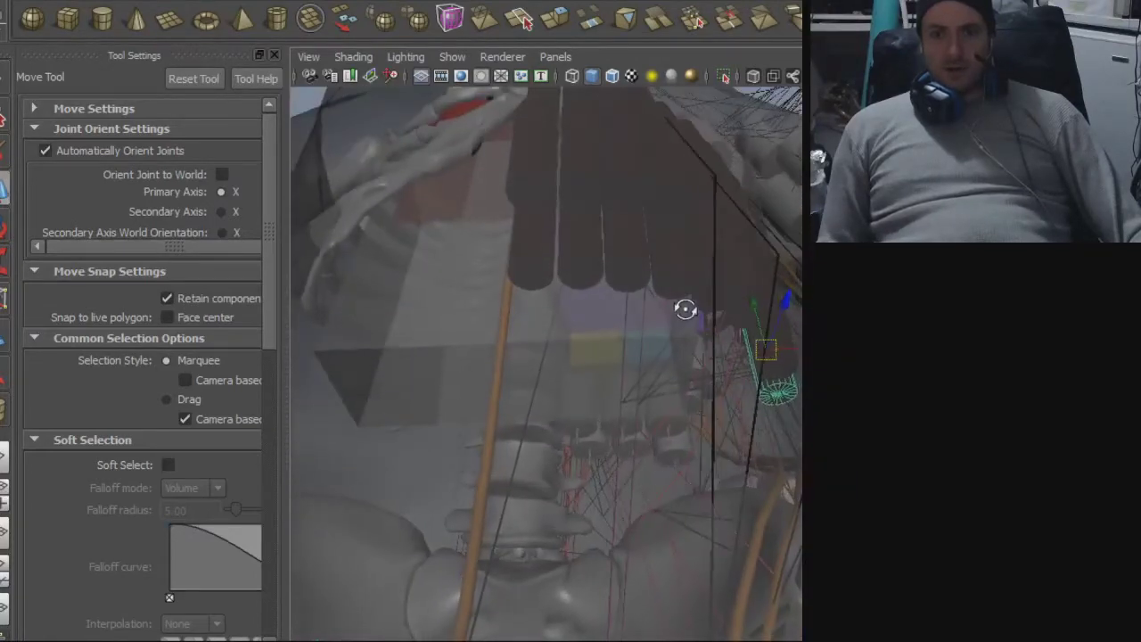
{"action": "middle_click_drag", "start_coordinate": [568, 250], "coordinate": [580, 352], "text": "alt"}
{"action": "left_click_drag", "start_coordinate": [580, 352], "coordinate": [681, 366], "text": "alt"}
- Separate the combined bottom-row cylinders into individual meshes and select the one at the body's center line
{"action": "right_click_drag", "start_coordinate": [680, 366], "coordinate": [800, 387], "text": "alt"}
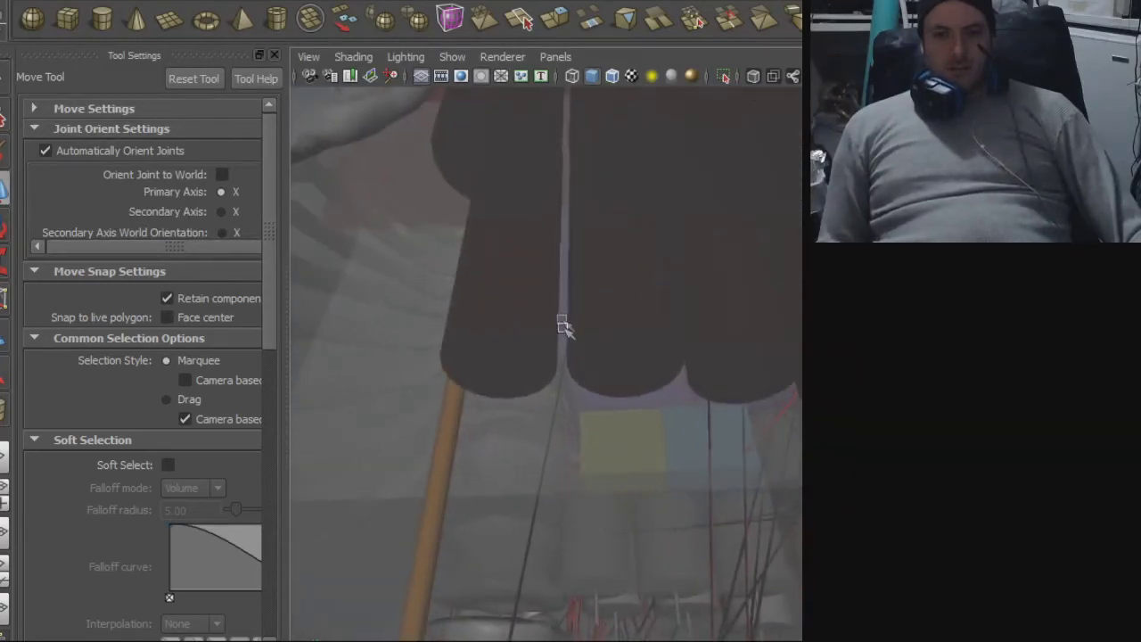
{"action": "middle_click_drag", "start_coordinate": [584, 330], "coordinate": [535, 401], "text": "alt"}
{"action": "right_click_drag", "start_coordinate": [535, 400], "coordinate": [787, 399], "text": "alt"}
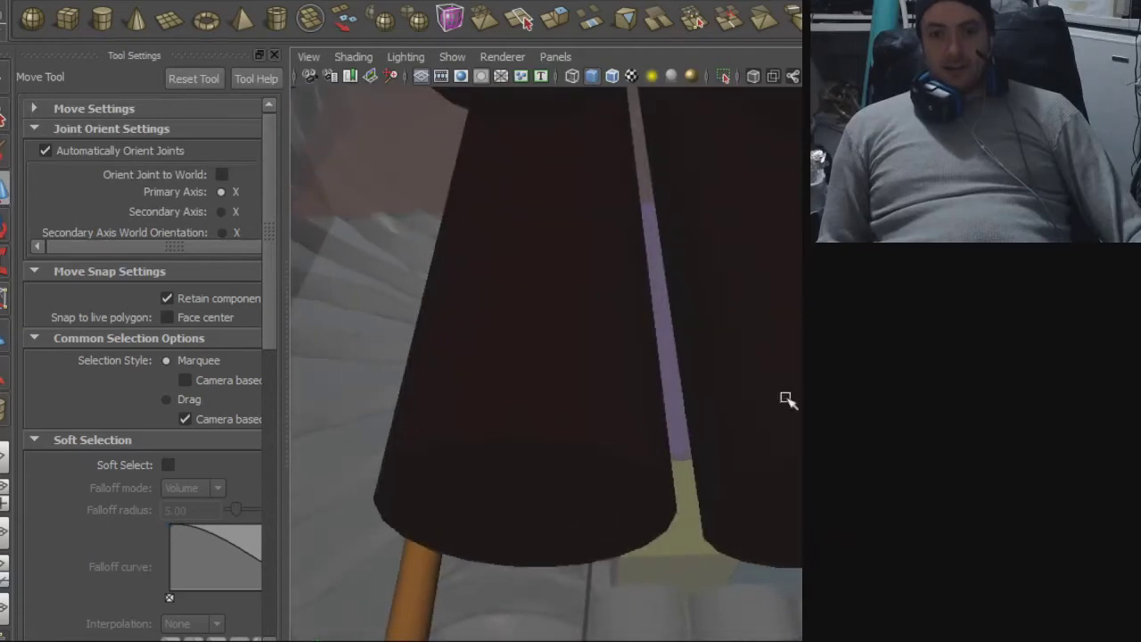
{"action": "left_click", "coordinate": [584, 378]}
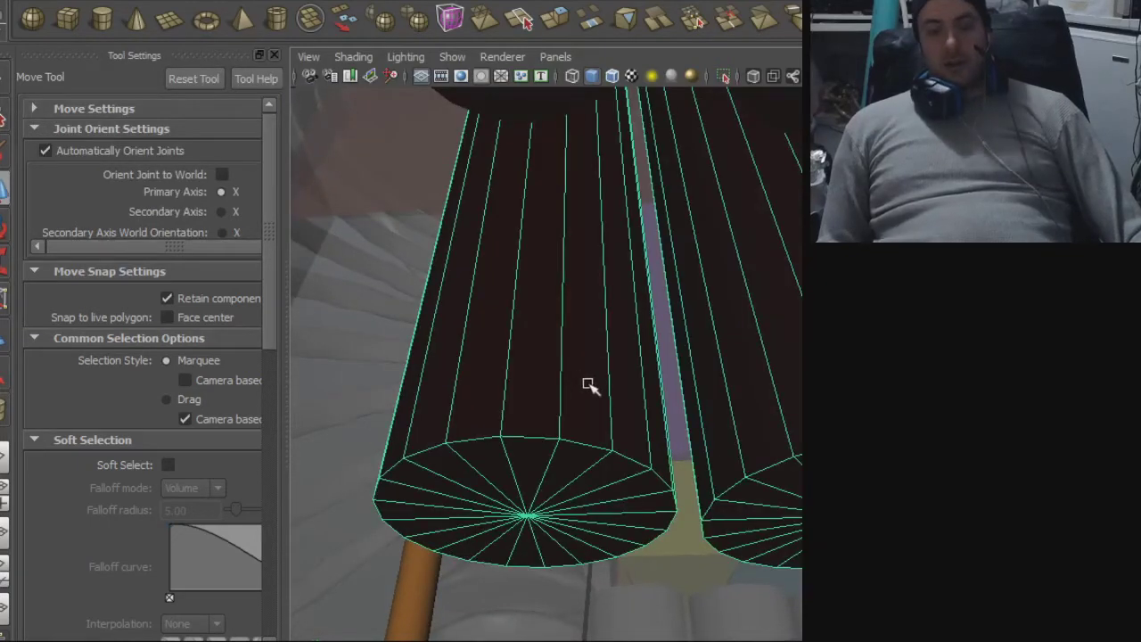
{"action": "left_click", "coordinate": [342, 20]}
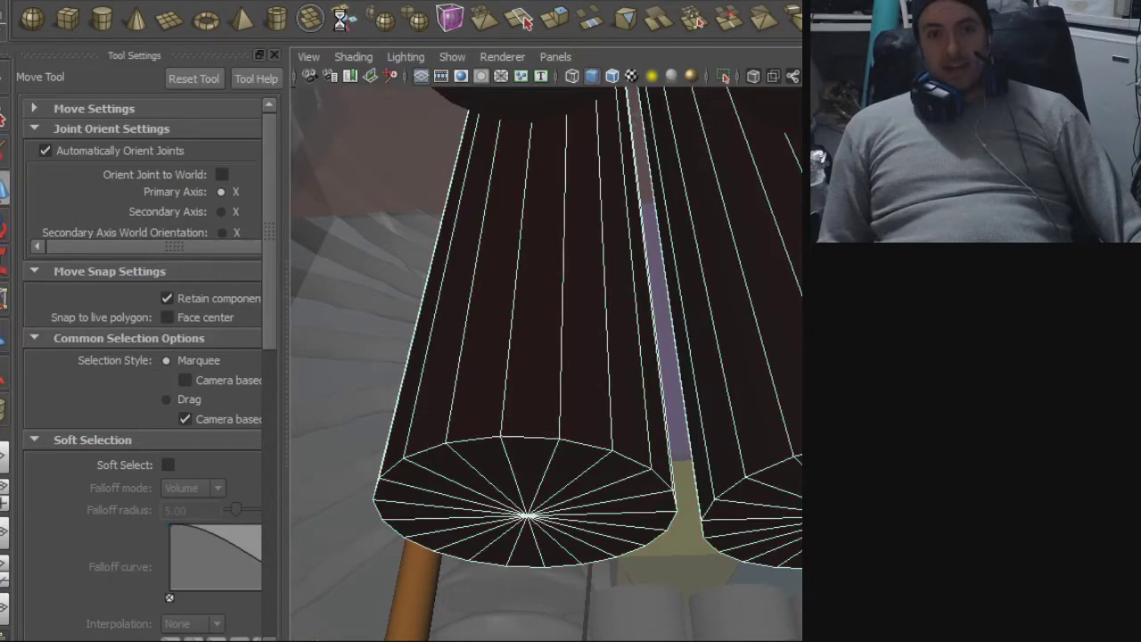
{"action": "left_click", "coordinate": [508, 295]}
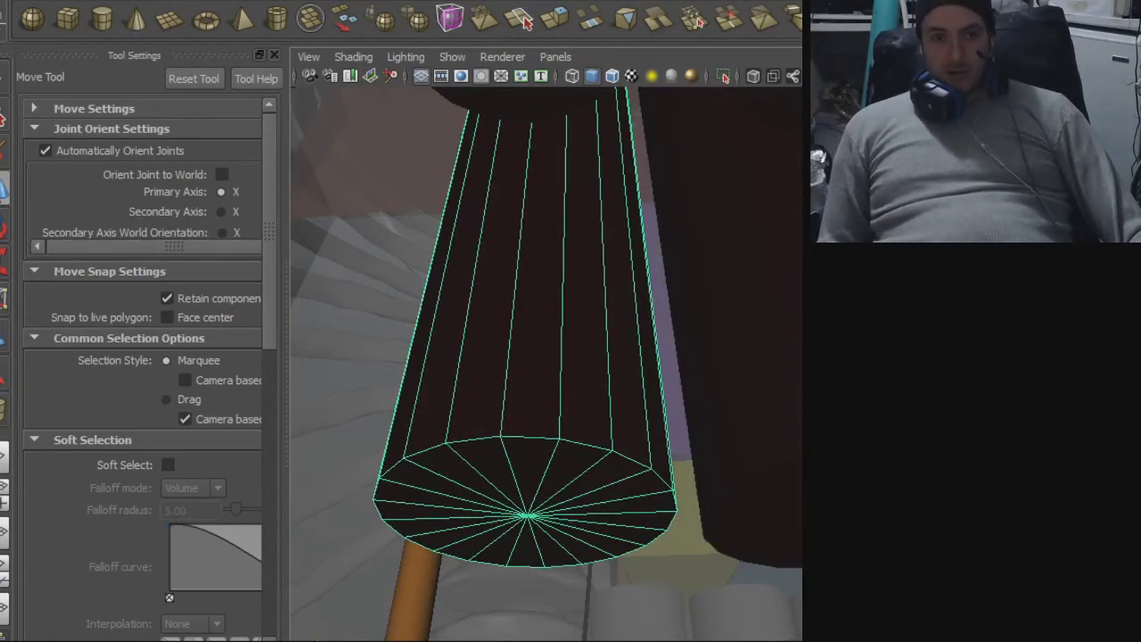
- Export the center-line cylinder as OBJ to the Desktop, replacing blah.obj
{"action": "left_click", "coordinate": [11, 0]}
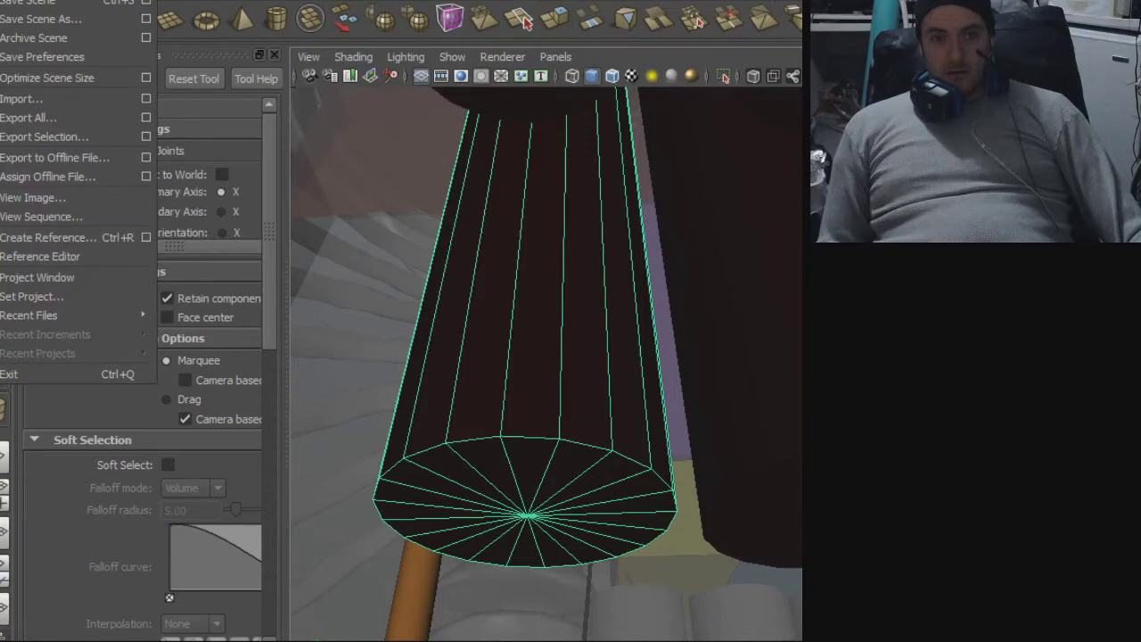
{"action": "left_click", "coordinate": [27, 140]}
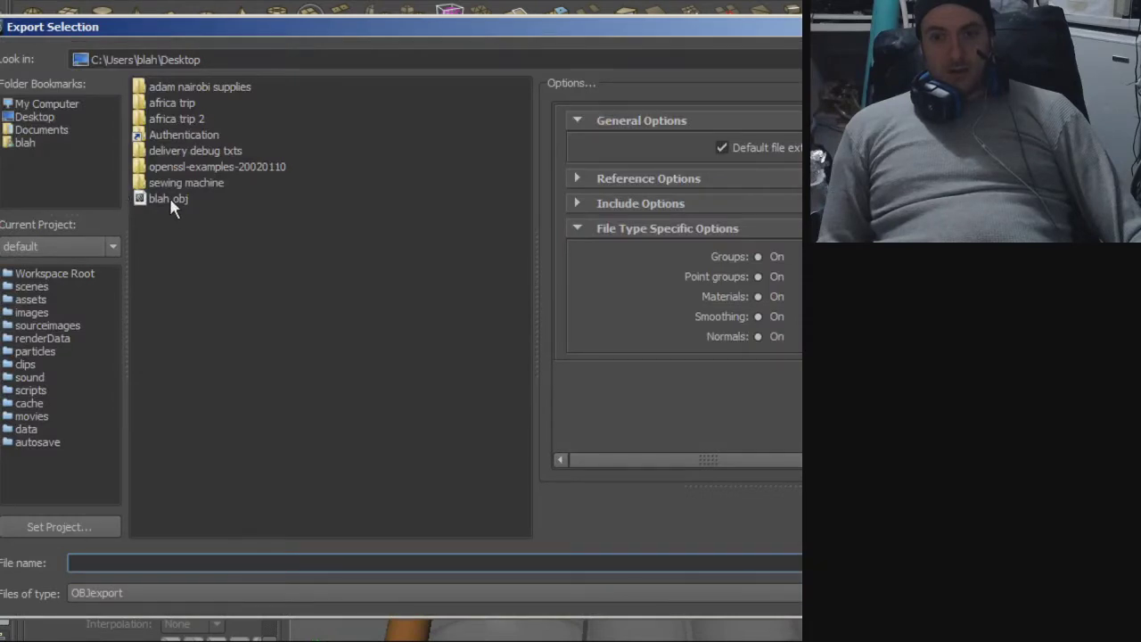
{"action": "left_click", "coordinate": [170, 198]}
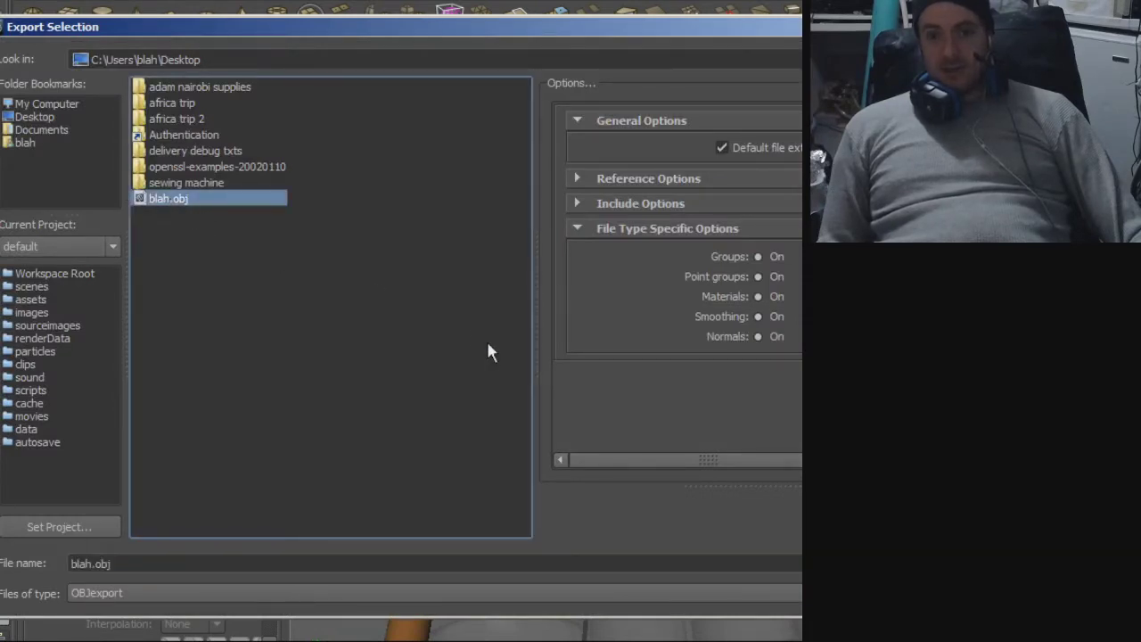
{"action": "double_click", "coordinate": [148, 198]}
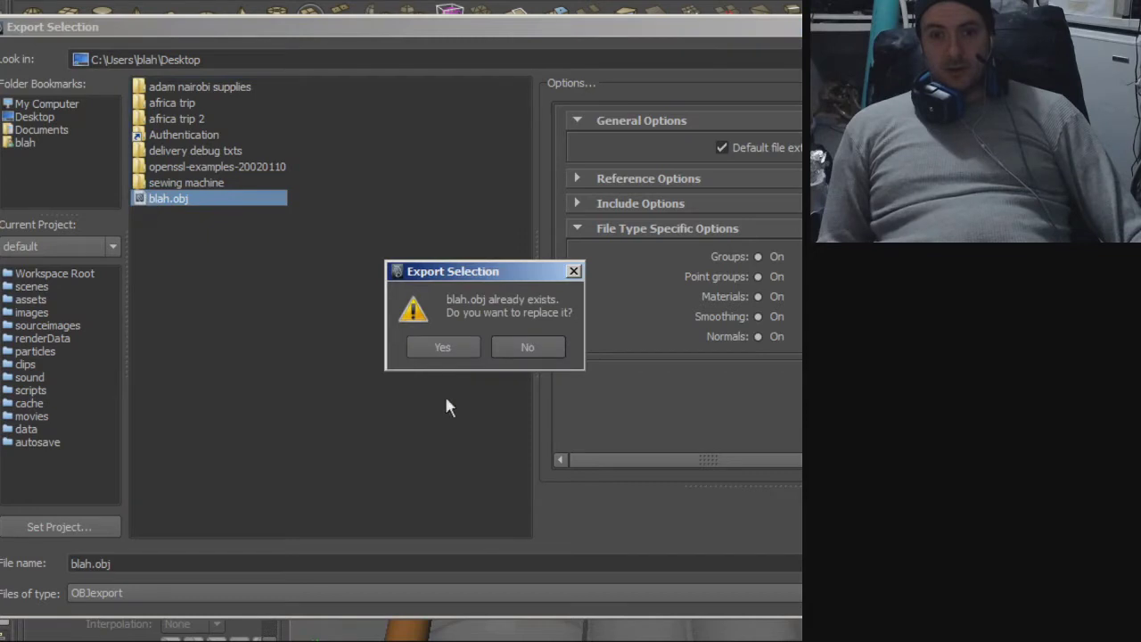
{"action": "left_click", "coordinate": [456, 347]}
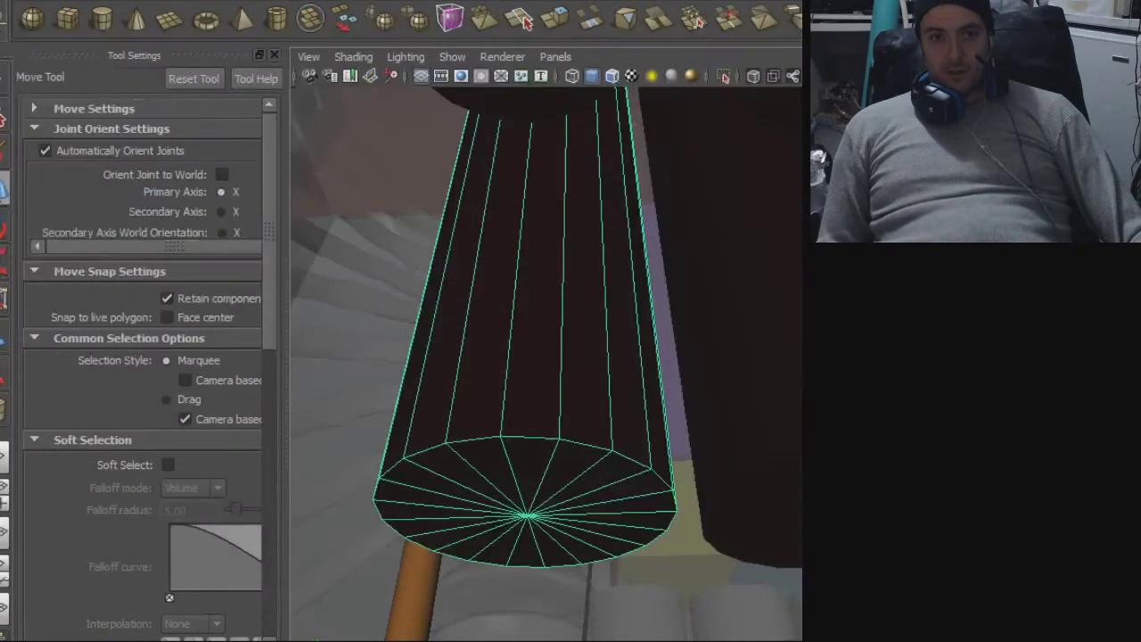
- Export the same center-line cylinder over blah.obj a second time
{"action": "left_click", "coordinate": [11, 2]}
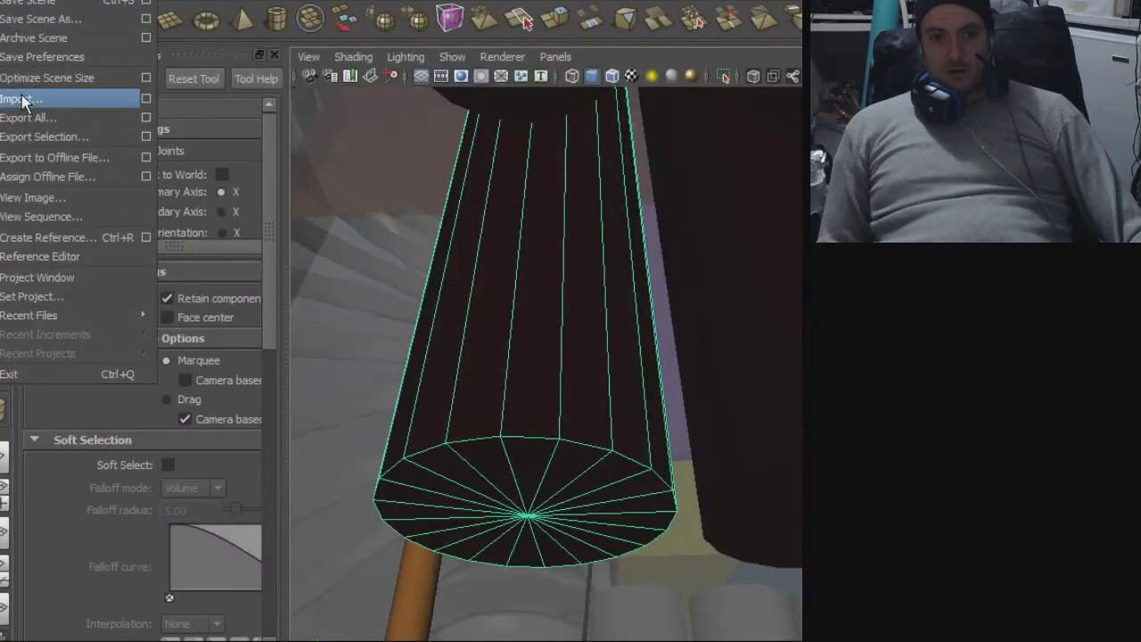
{"action": "left_click", "coordinate": [36, 136]}
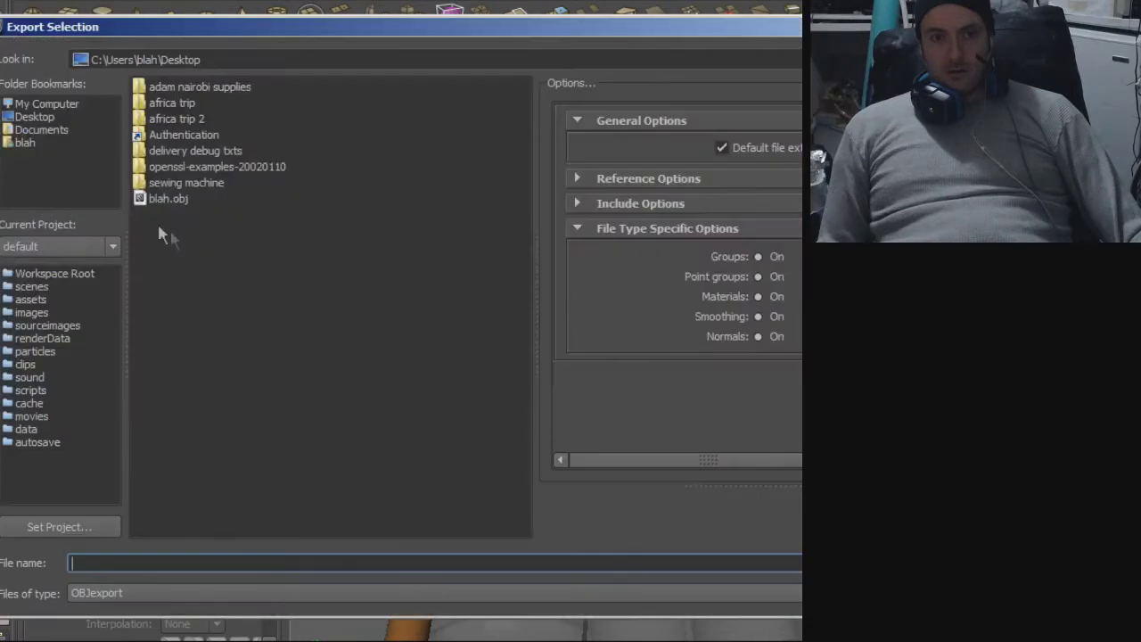
{"action": "double_click", "coordinate": [165, 199]}
{"action": "left_click", "coordinate": [444, 348]}
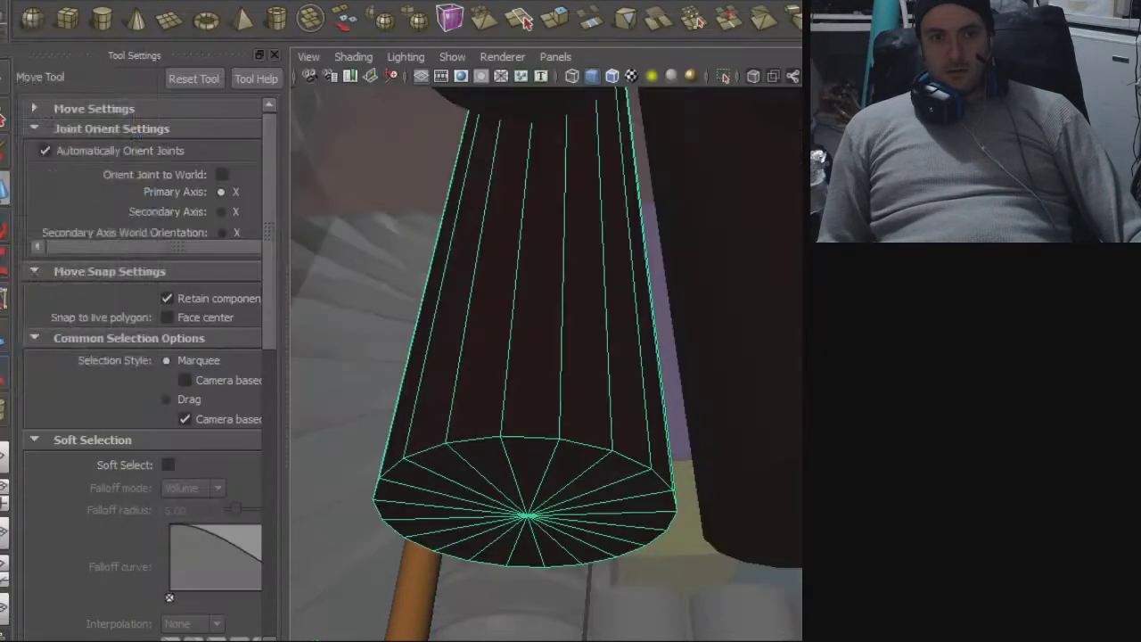
- Import blah.obj as a copy of the center-line cylinder and center the copy's pivot
{"action": "left_click", "coordinate": [9, 3]}
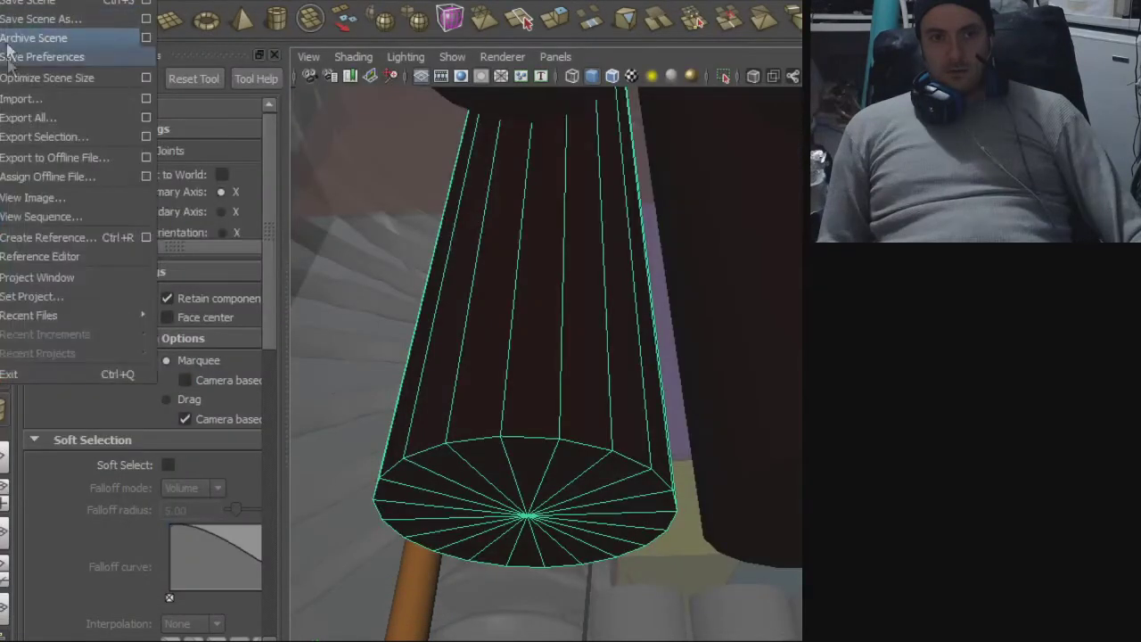
{"action": "left_click", "coordinate": [11, 100]}
{"action": "double_click", "coordinate": [154, 248]}
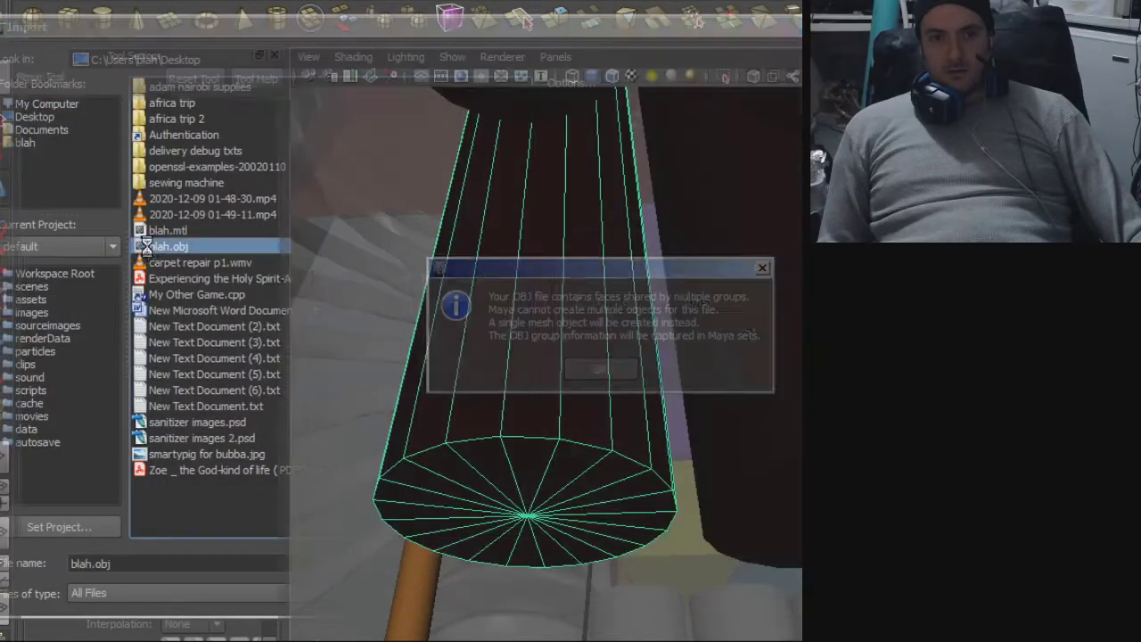
{"action": "left_click", "coordinate": [601, 366]}
{"action": "left_click", "coordinate": [582, 357]}
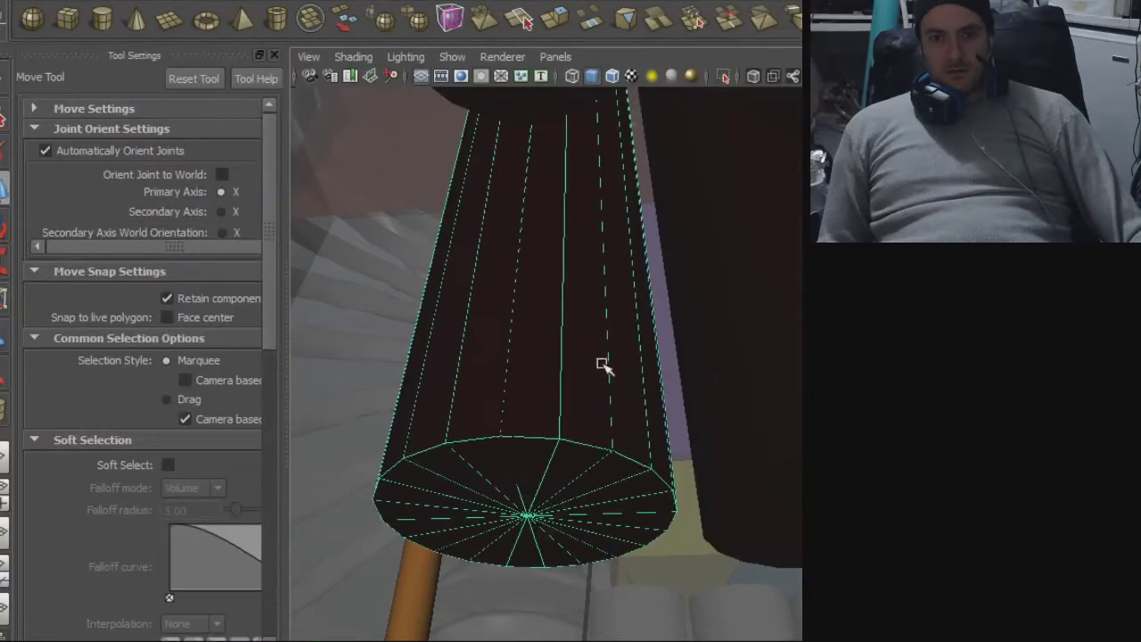
{"action": "left_click", "coordinate": [60, 2]}
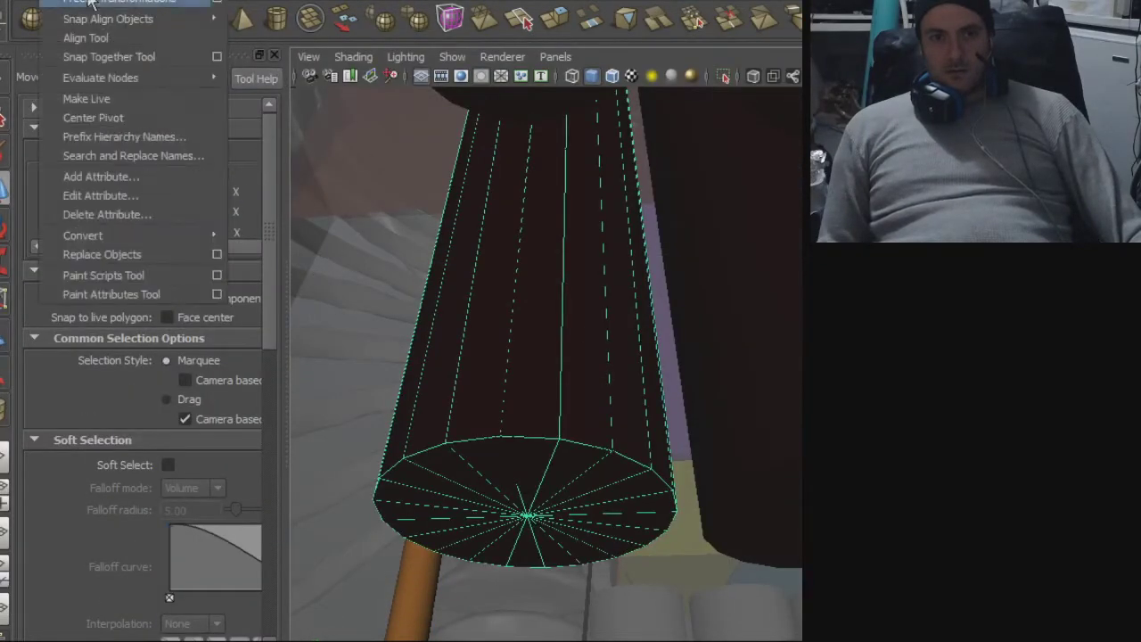
{"action": "left_click", "coordinate": [111, 119]}
- Move the imported cylinder straight down below the bottom row to start a new row at the center line
{"action": "right_click_drag", "start_coordinate": [610, 274], "coordinate": [483, 274], "text": "alt"}
{"action": "left_click_drag", "start_coordinate": [482, 273], "coordinate": [531, 316], "text": "alt"}
{"action": "left_click_drag", "start_coordinate": [571, 211], "coordinate": [457, 365]}
{"action": "left_click", "coordinate": [18, 1]}
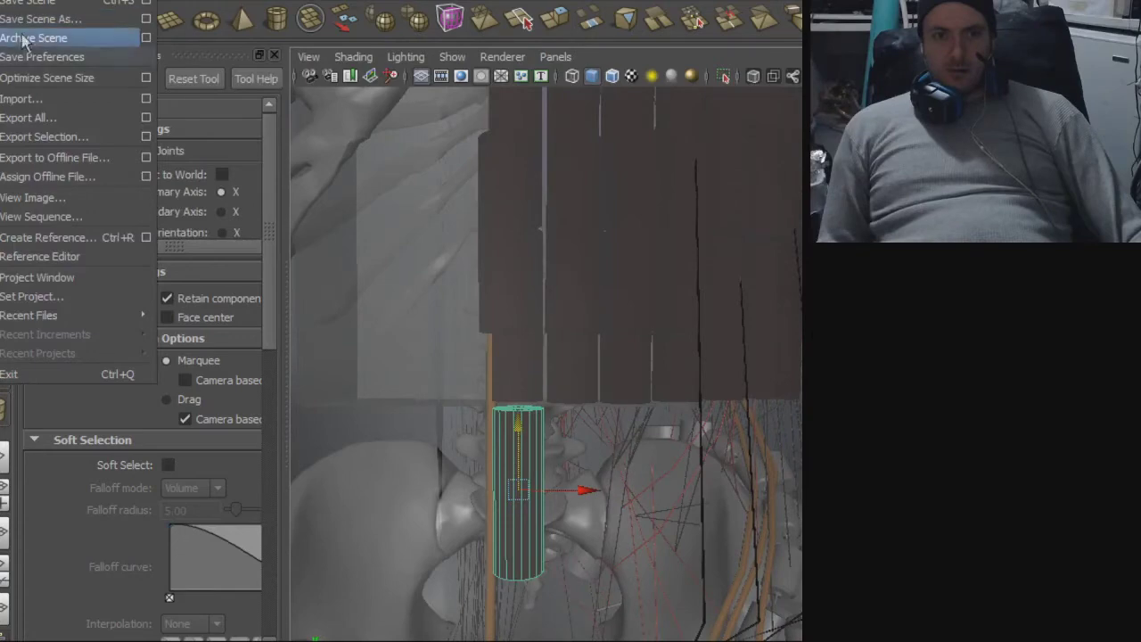
- Select the bottom-row cylinder beside the center-line one, abandoning the export in progress
{"action": "left_click", "coordinate": [63, 134]}
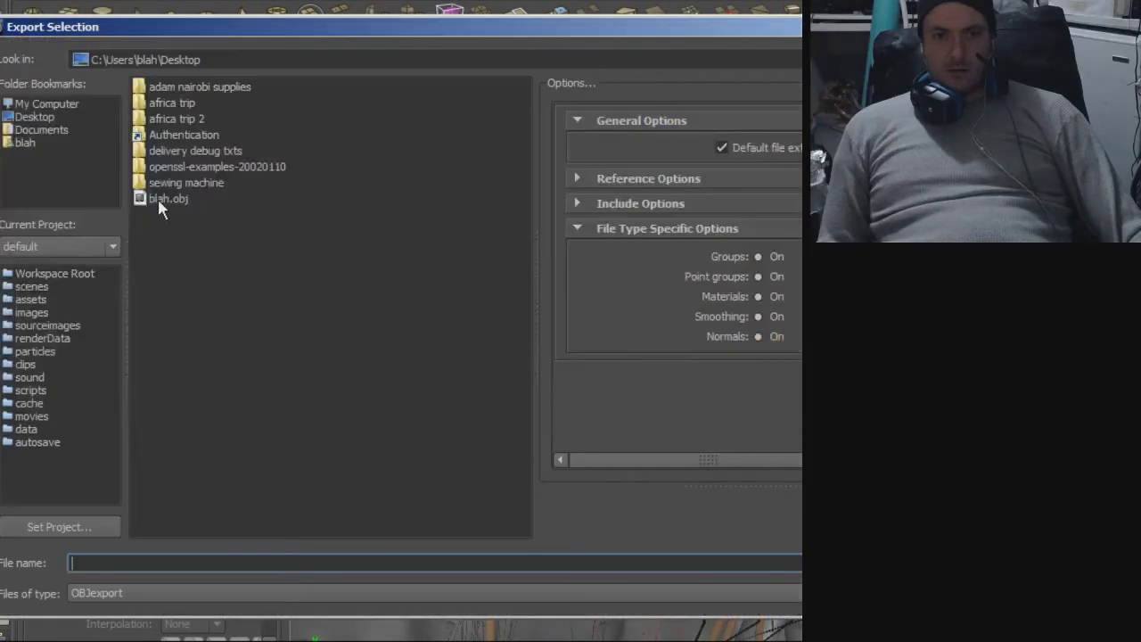
{"action": "key", "text": "Escape"}
{"action": "left_click_drag", "start_coordinate": [552, 443], "coordinate": [377, 433], "text": "alt"}
{"action": "right_click_drag", "start_coordinate": [377, 434], "coordinate": [671, 439], "text": "alt"}
{"action": "left_click_drag", "start_coordinate": [672, 439], "coordinate": [720, 453], "text": "alt"}
{"action": "left_click", "coordinate": [721, 452]}
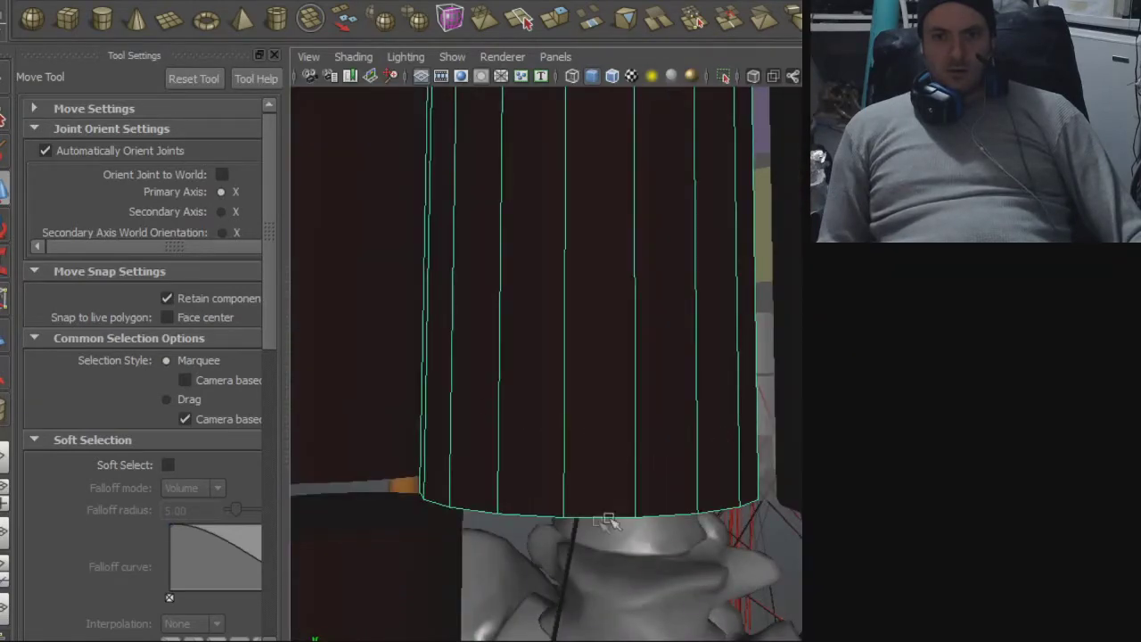
- Add the remaining bottom-row cylinders to the selection, working outward to the row's outer end
{"action": "right_click_drag", "start_coordinate": [749, 445], "coordinate": [543, 406], "text": "alt"}
{"action": "middle_click_drag", "start_coordinate": [535, 400], "coordinate": [434, 401], "text": "alt"}
{"action": "right_click_drag", "start_coordinate": [433, 401], "coordinate": [530, 399], "text": "alt"}
{"action": "mouse_move", "coordinate": [530, 399]}
{"action": "left_mouse_down", "text": "alt"}
{"action": "mouse_move", "coordinate": [650, 417]}
{"action": "mouse_move", "coordinate": [703, 401]}
{"action": "mouse_move", "coordinate": [746, 408]}
{"action": "mouse_move", "coordinate": [537, 418]}
{"action": "left_mouse_up", "text": "alt"}
{"action": "left_click_drag", "start_coordinate": [651, 427], "coordinate": [522, 426], "text": "alt"}
{"action": "right_click_drag", "start_coordinate": [521, 425], "coordinate": [800, 442], "text": "alt"}
{"action": "left_click_drag", "start_coordinate": [711, 441], "coordinate": [760, 421], "text": "alt"}
{"action": "right_click_drag", "start_coordinate": [761, 421], "coordinate": [801, 423], "text": "alt"}
{"action": "left_click_drag", "start_coordinate": [798, 420], "coordinate": [754, 417], "text": "alt"}
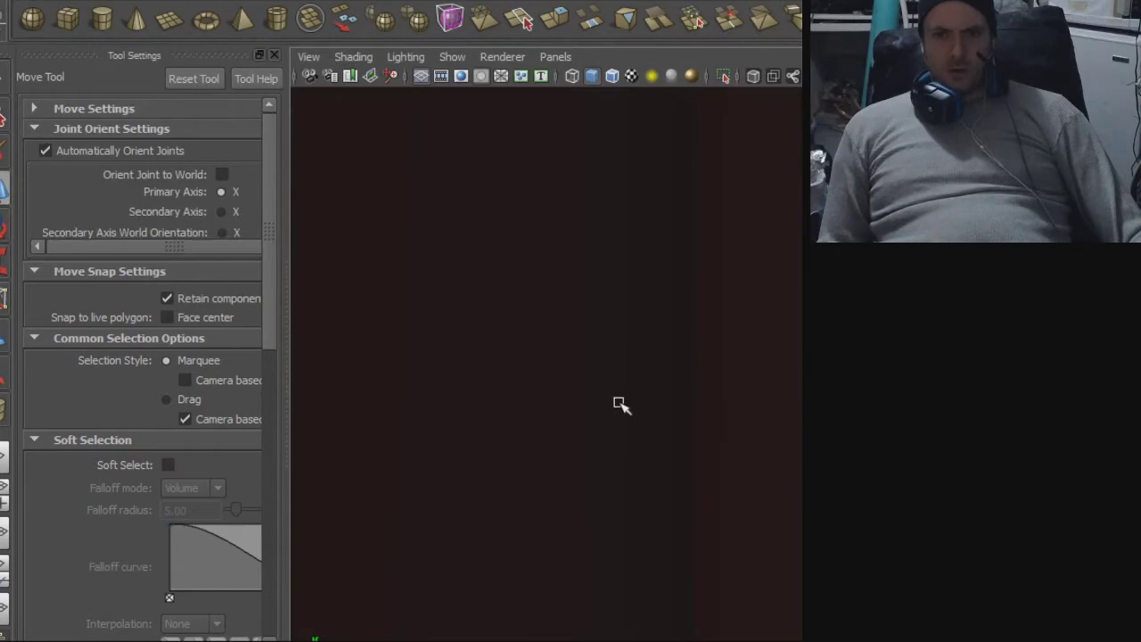
{"action": "left_click_drag", "start_coordinate": [621, 405], "coordinate": [588, 390], "text": "alt"}
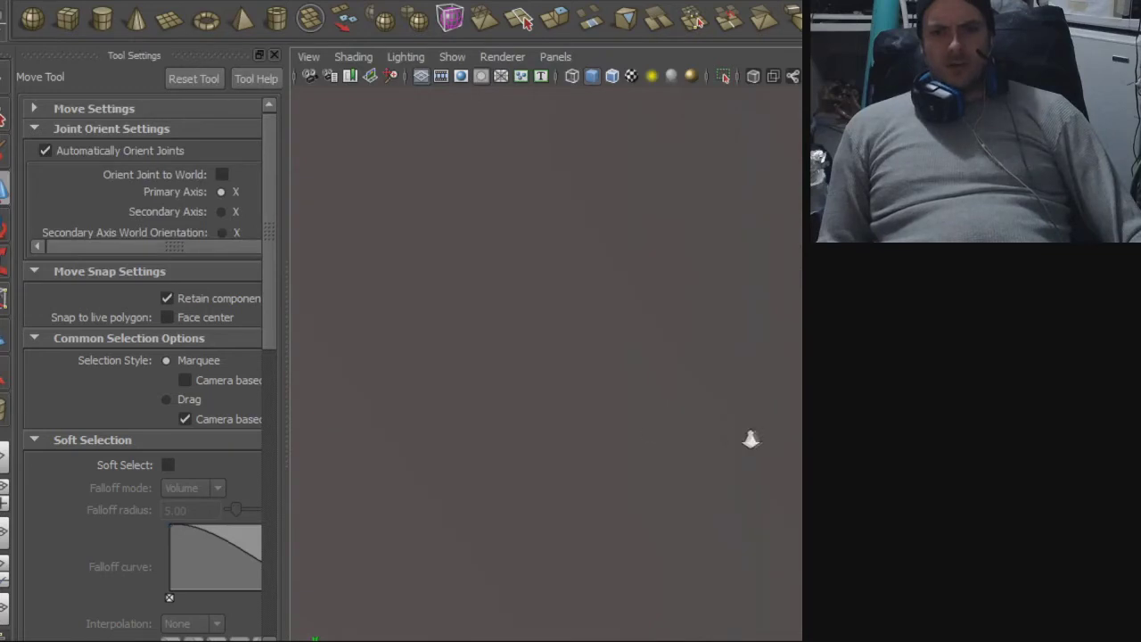
{"action": "left_click_drag", "start_coordinate": [578, 448], "coordinate": [659, 459], "text": "alt"}
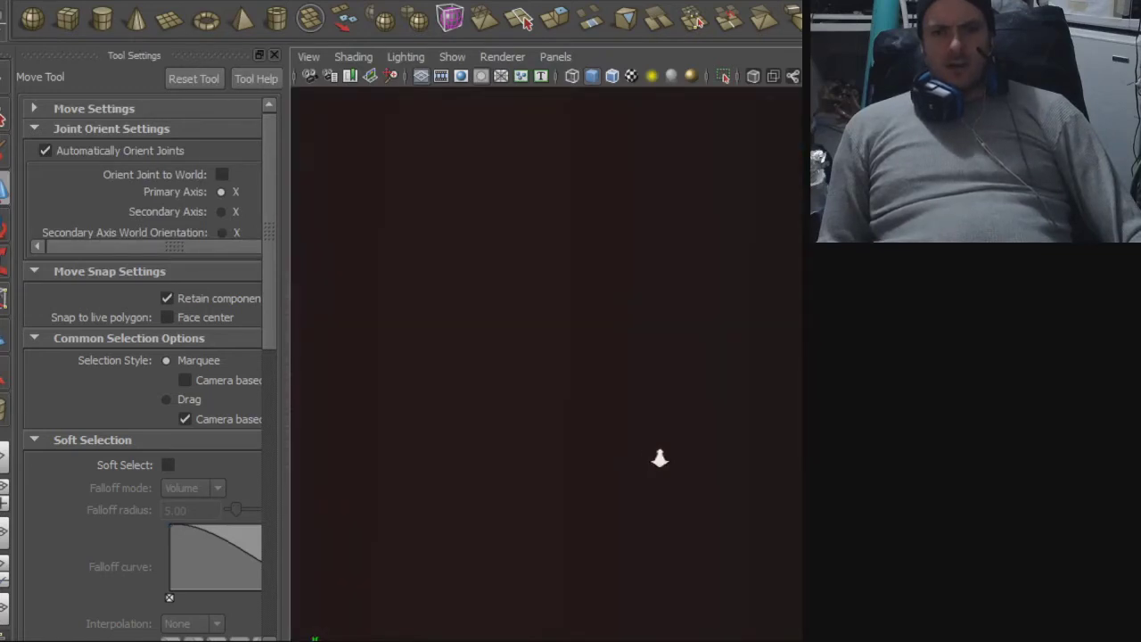
{"action": "left_click", "coordinate": [627, 428]}
{"action": "right_click_drag", "start_coordinate": [721, 424], "coordinate": [413, 395], "text": "alt"}
{"action": "left_click_drag", "start_coordinate": [603, 406], "coordinate": [540, 392], "text": "alt"}
{"action": "middle_click_drag", "start_coordinate": [652, 381], "coordinate": [463, 406], "text": "alt"}
{"action": "right_click_drag", "start_coordinate": [405, 411], "coordinate": [444, 402], "text": "alt"}
{"action": "left_click", "coordinate": [639, 427]}
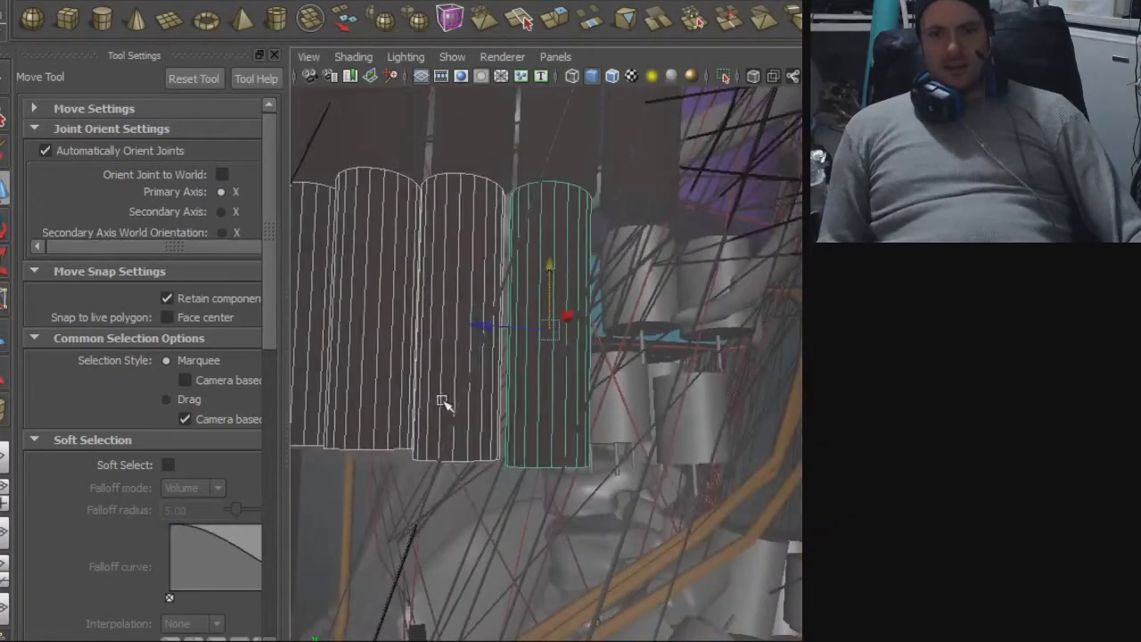
- Check the selected row from several sides and export it as OBJ to the Desktop, replacing blah.obj
{"action": "left_click_drag", "start_coordinate": [447, 402], "coordinate": [619, 402], "text": "alt"}
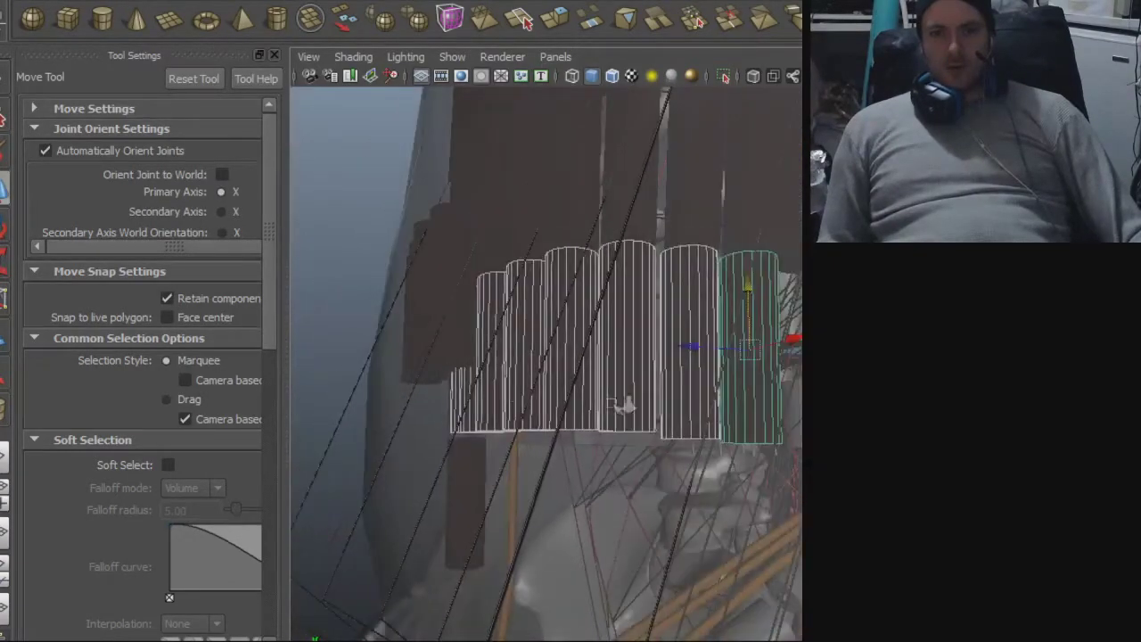
{"action": "left_click_drag", "start_coordinate": [465, 401], "coordinate": [716, 360], "text": "alt"}
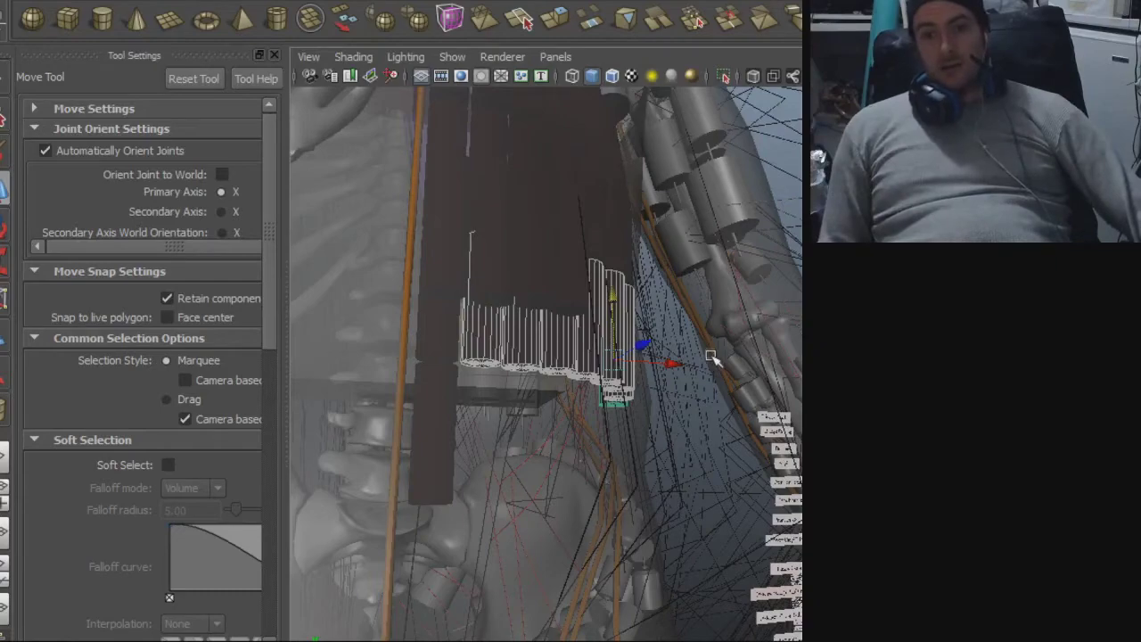
{"action": "middle_click_drag", "start_coordinate": [514, 331], "coordinate": [600, 362], "text": "alt"}
{"action": "left_click_drag", "start_coordinate": [601, 362], "coordinate": [319, 377], "text": "alt"}
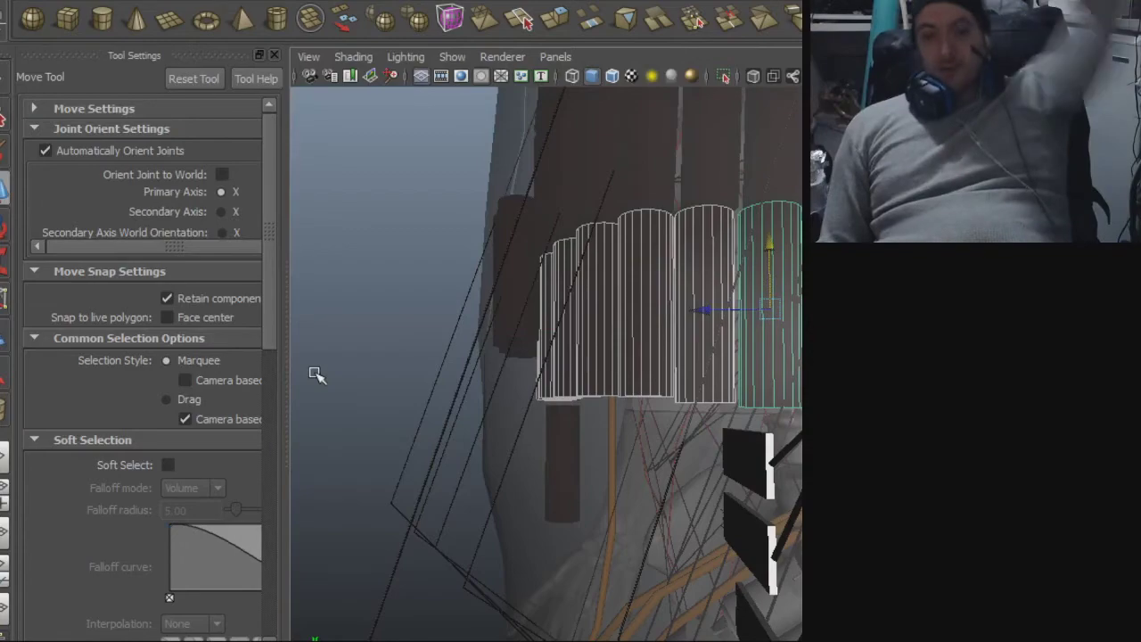
{"action": "left_click_drag", "start_coordinate": [612, 348], "coordinate": [674, 379], "text": "alt"}
{"action": "left_click", "coordinate": [11, 2]}
{"action": "left_click", "coordinate": [81, 137]}
{"action": "double_click", "coordinate": [150, 201]}
{"action": "key", "text": "Return"}
- Import blah.obj and move the copied row straight down beside the lowered center-line cylinder
{"action": "left_click", "coordinate": [11, 2]}
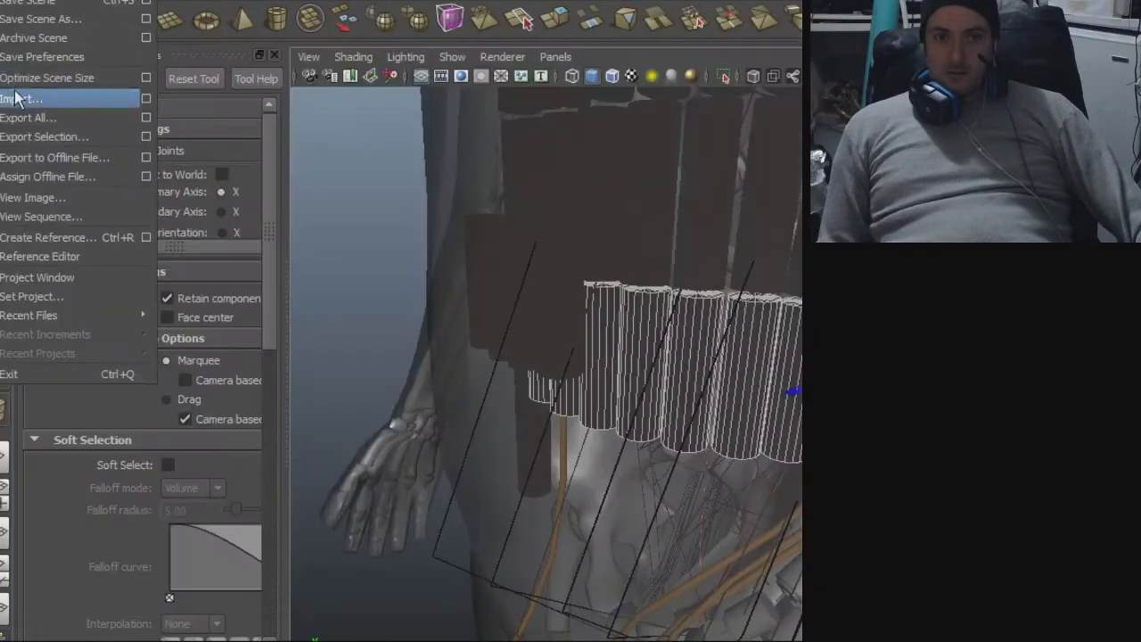
{"action": "left_click", "coordinate": [18, 97]}
{"action": "double_click", "coordinate": [168, 247]}
{"action": "middle_click_drag", "start_coordinate": [674, 299], "coordinate": [594, 358], "text": "alt"}
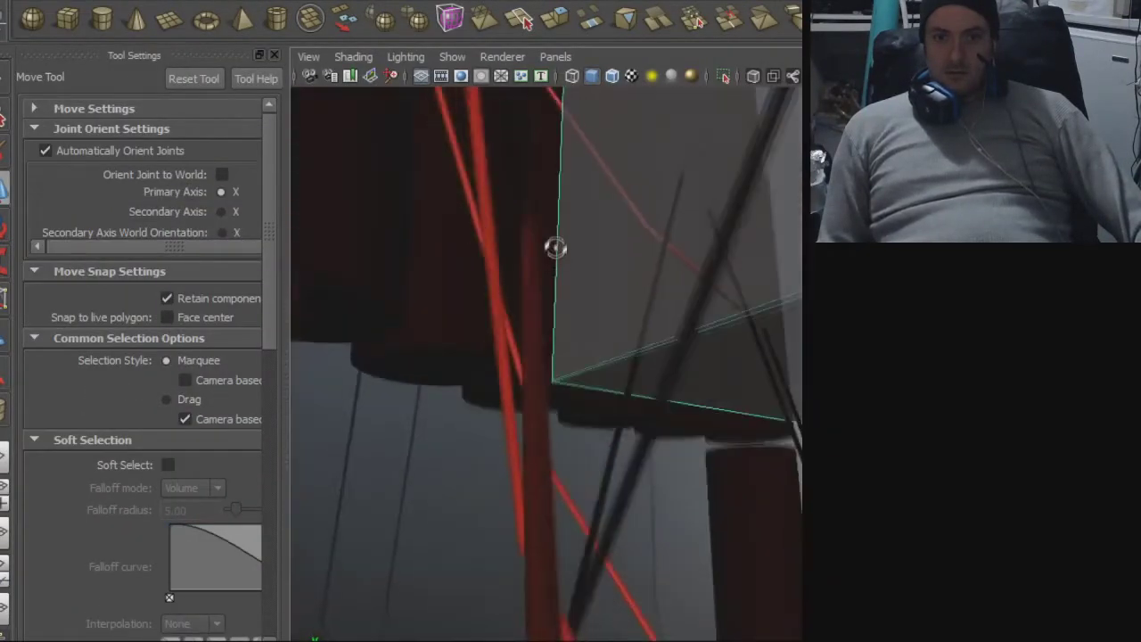
{"action": "left_click_drag", "start_coordinate": [433, 291], "coordinate": [570, 339], "text": "alt"}
{"action": "right_click_drag", "start_coordinate": [571, 338], "coordinate": [705, 348], "text": "alt"}
{"action": "left_click_drag", "start_coordinate": [706, 349], "coordinate": [570, 338], "text": "alt"}
{"action": "right_click_drag", "start_coordinate": [571, 339], "coordinate": [591, 207], "text": "alt"}
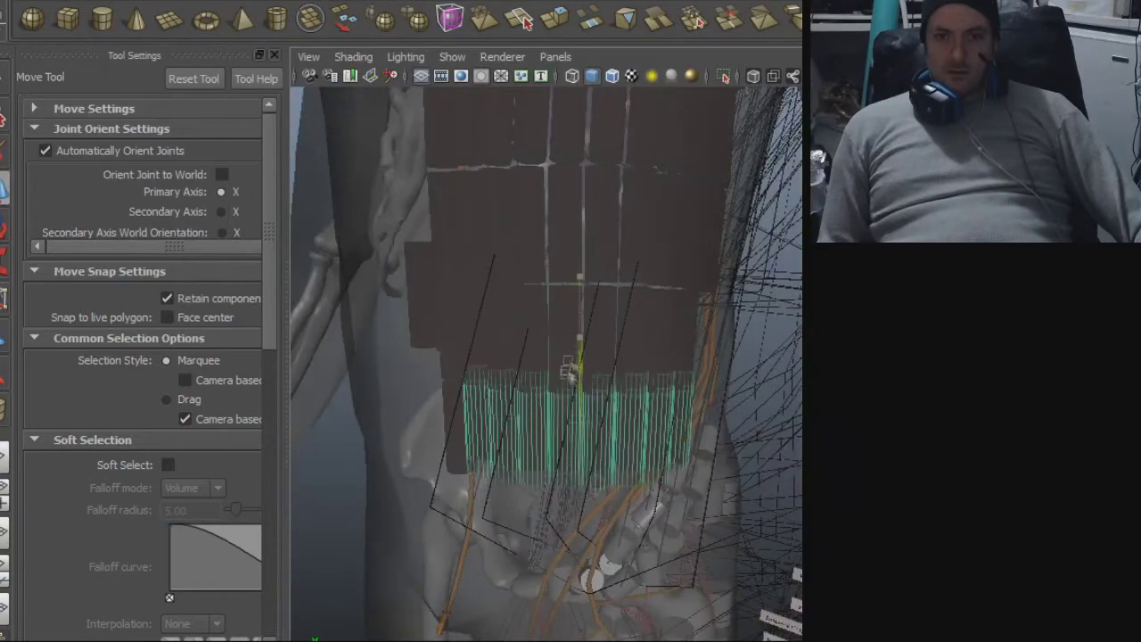
{"action": "right_click_drag", "start_coordinate": [682, 330], "coordinate": [753, 351], "text": "alt"}
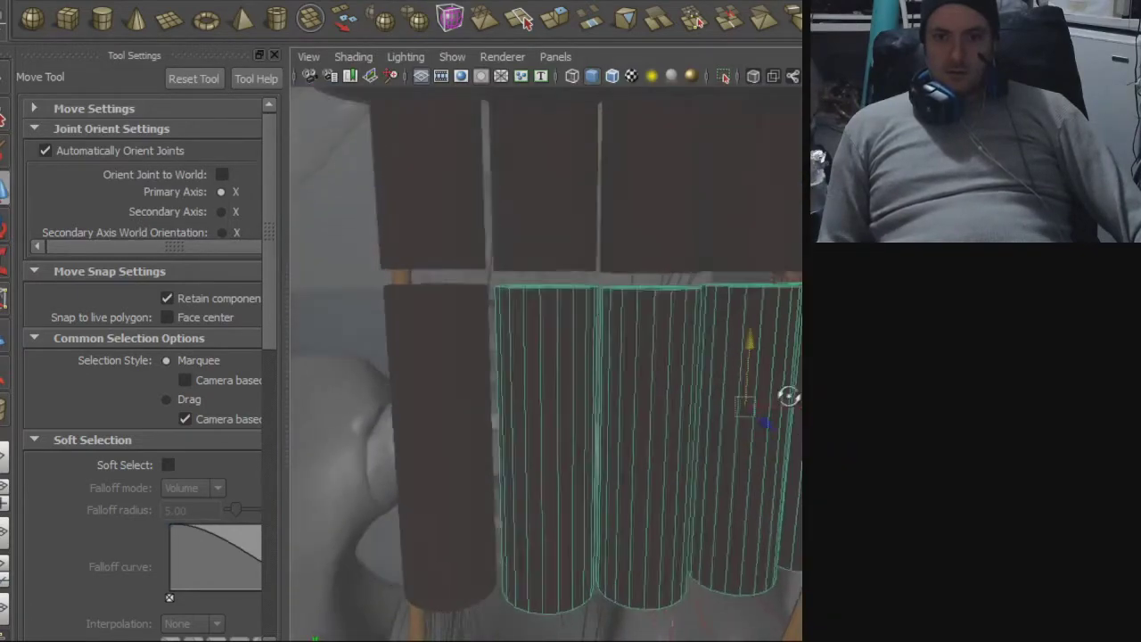
- Isolate a single cylinder of the new lowest row and center its pivot for moving and rotating
{"action": "left_click_drag", "start_coordinate": [645, 318], "coordinate": [372, 342], "text": "alt"}
{"action": "right_click_drag", "start_coordinate": [371, 342], "coordinate": [727, 321], "text": "alt"}
{"action": "left_click_drag", "start_coordinate": [727, 323], "coordinate": [448, 113], "text": "alt"}
{"action": "left_click_drag", "start_coordinate": [510, 299], "coordinate": [657, 329], "text": "alt"}
{"action": "right_click_drag", "start_coordinate": [656, 330], "coordinate": [627, 298], "text": "alt"}
{"action": "left_click_drag", "start_coordinate": [627, 298], "coordinate": [627, 257], "text": "alt"}
{"action": "key", "text": "e"}
{"action": "left_click", "coordinate": [59, 2]}
{"action": "left_click", "coordinate": [107, 118]}
{"action": "key", "text": "w"}
{"action": "key", "text": "e"}
{"action": "key", "text": "w"}
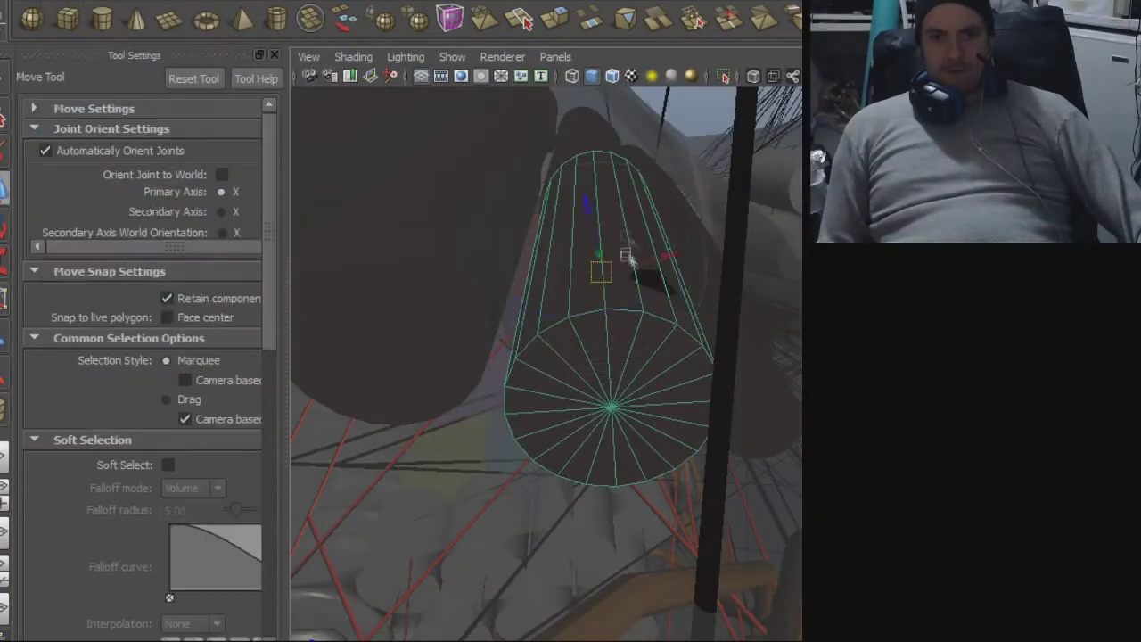
- Examine how the cylinder rows cover the abdomen from the front and the side
{"action": "right_click_drag", "start_coordinate": [626, 257], "coordinate": [395, 261], "text": "alt"}
{"action": "left_click_drag", "start_coordinate": [395, 262], "coordinate": [570, 312], "text": "alt"}
{"action": "middle_click_drag", "start_coordinate": [571, 312], "coordinate": [642, 321], "text": "alt"}
{"action": "left_click_drag", "start_coordinate": [642, 321], "coordinate": [581, 337], "text": "alt"}
{"action": "right_click_drag", "start_coordinate": [582, 336], "coordinate": [475, 308], "text": "alt"}
{"action": "middle_click_drag", "start_coordinate": [475, 308], "coordinate": [457, 341], "text": "alt"}
{"action": "left_click_drag", "start_coordinate": [458, 342], "coordinate": [426, 320], "text": "alt"}
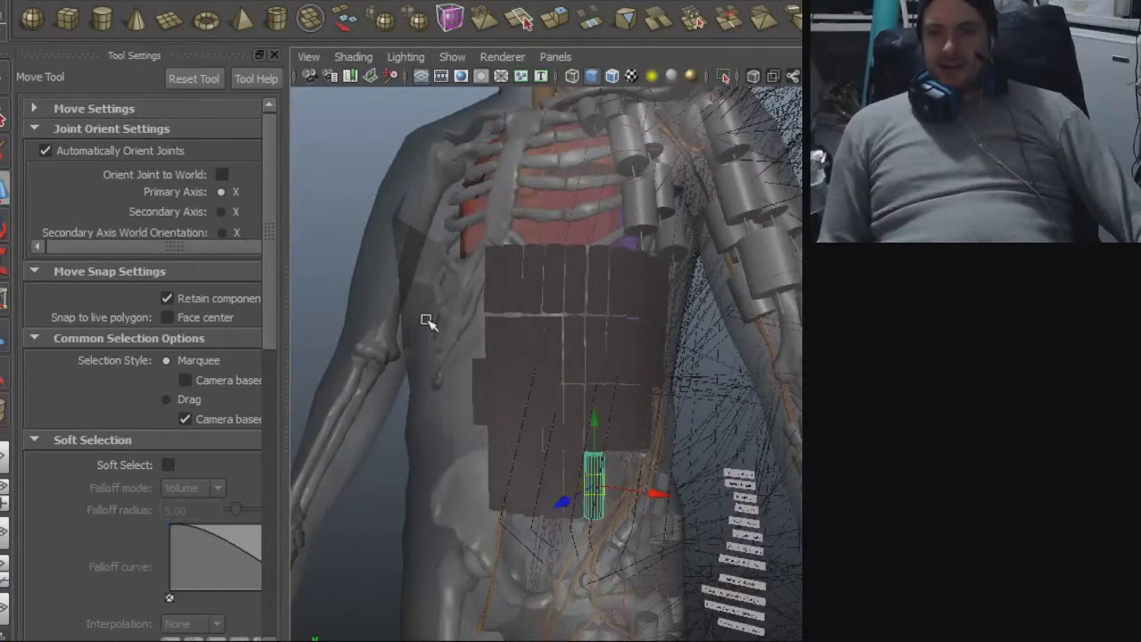
{"action": "right_click_drag", "start_coordinate": [512, 316], "coordinate": [571, 315], "text": "alt"}
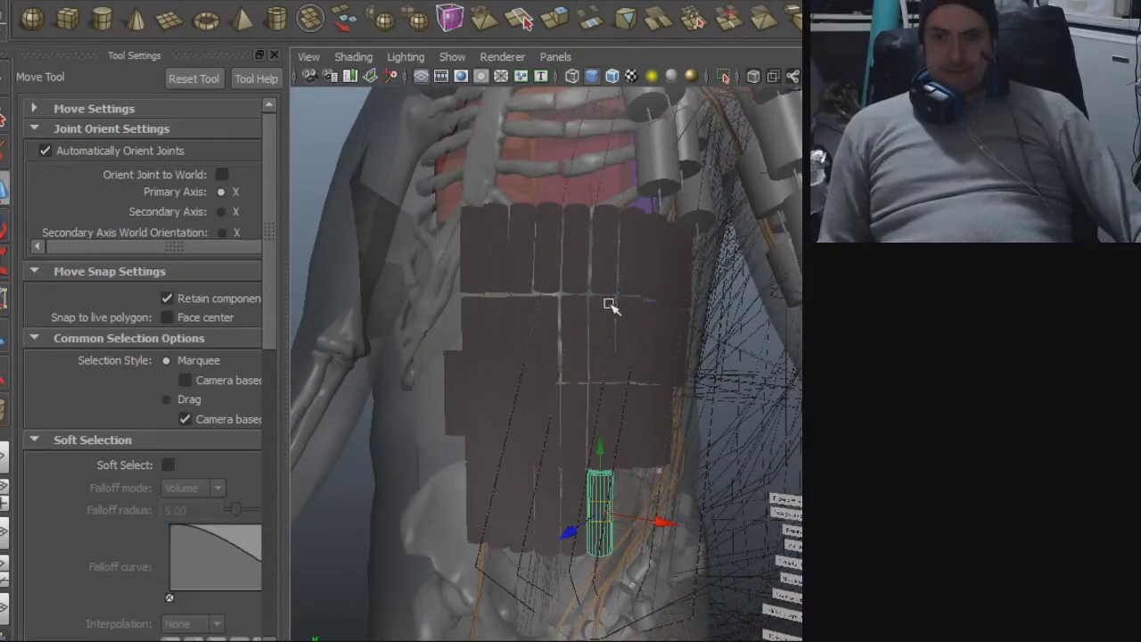
{"action": "middle_click_drag", "start_coordinate": [601, 305], "coordinate": [535, 334], "text": "alt"}
{"action": "mouse_move", "coordinate": [534, 334]}
{"action": "left_mouse_down", "text": "alt"}
{"action": "mouse_move", "coordinate": [502, 309]}
{"action": "mouse_move", "coordinate": [531, 385]}
{"action": "mouse_move", "coordinate": [669, 395]}
{"action": "mouse_move", "coordinate": [558, 280]}
{"action": "mouse_move", "coordinate": [523, 333]}
{"action": "left_mouse_up", "text": "alt"}
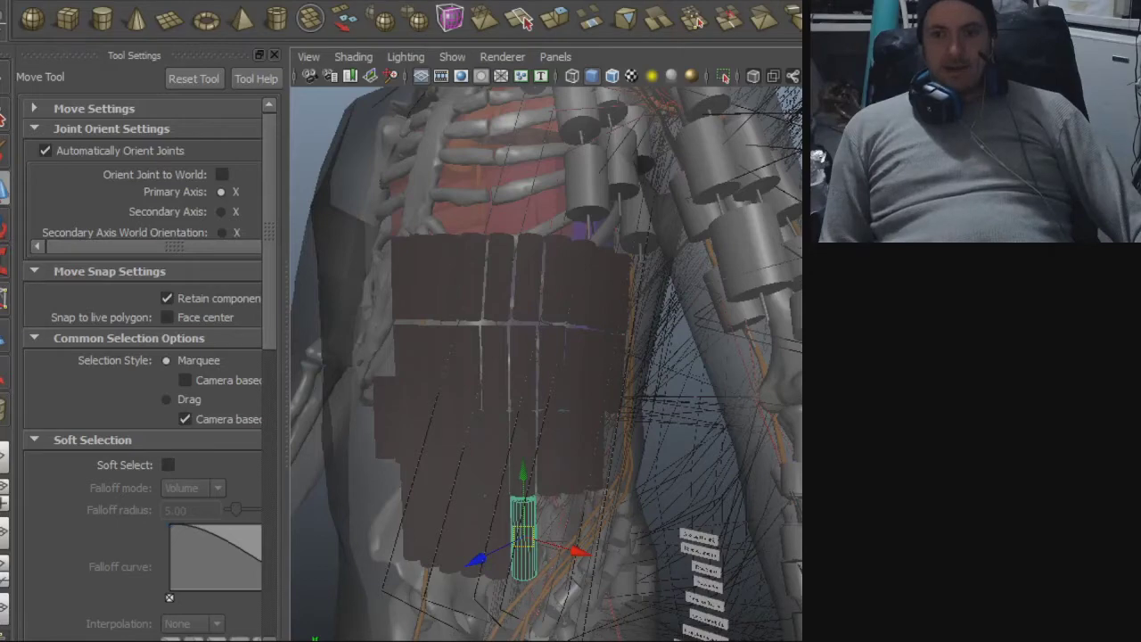
{"action": "key", "text": "alt+Tab"}
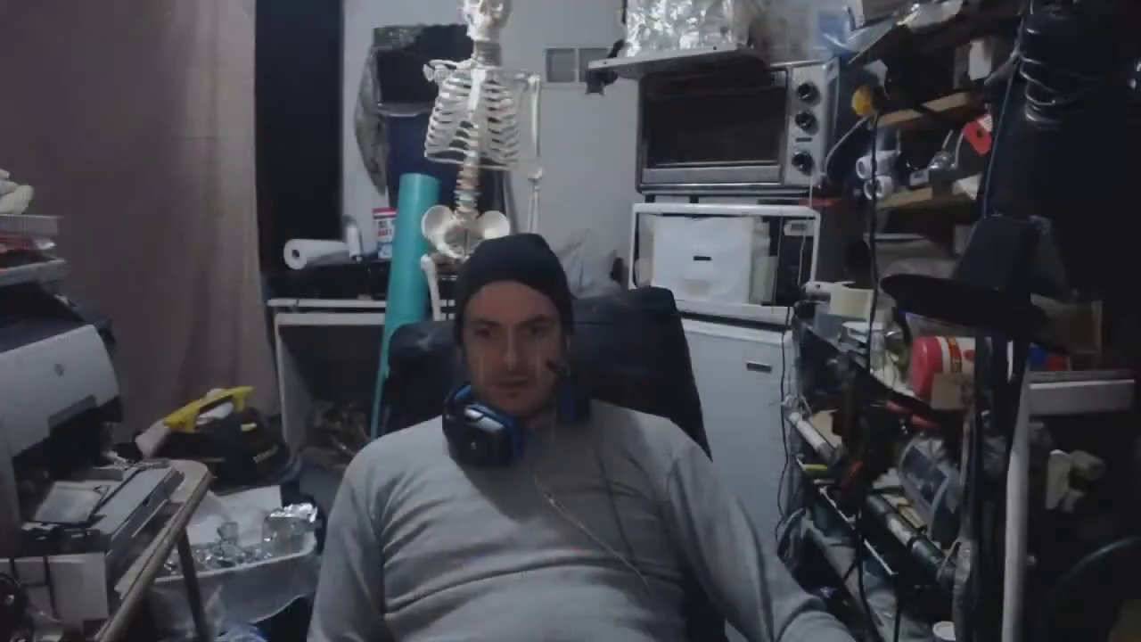
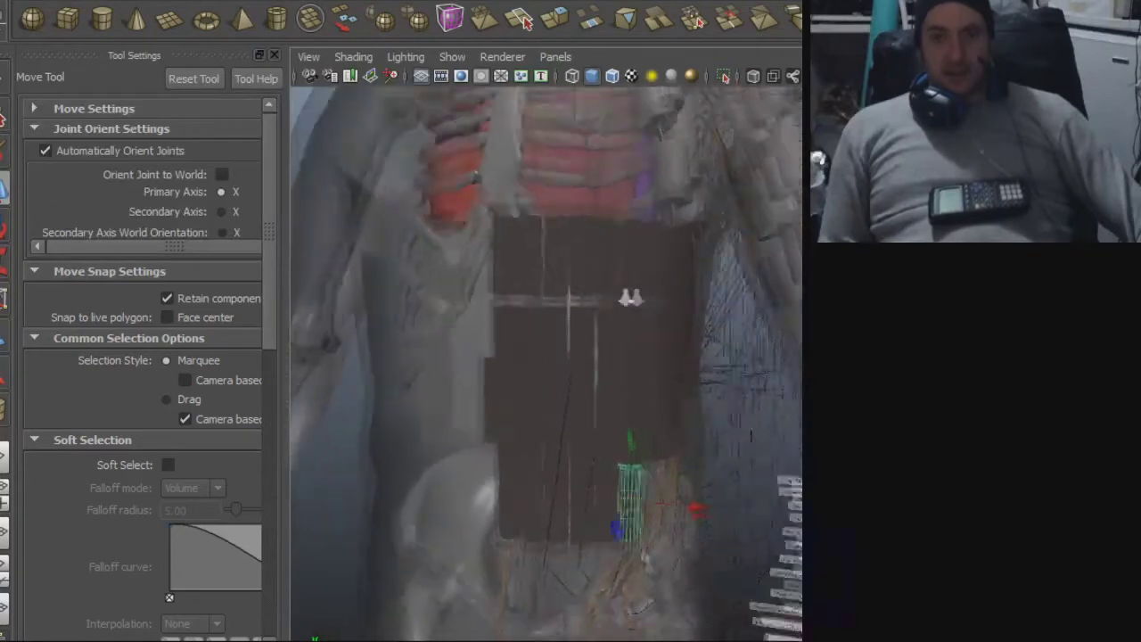
{"action": "left_click_drag", "start_coordinate": [463, 329], "coordinate": [588, 451], "text": "alt"}
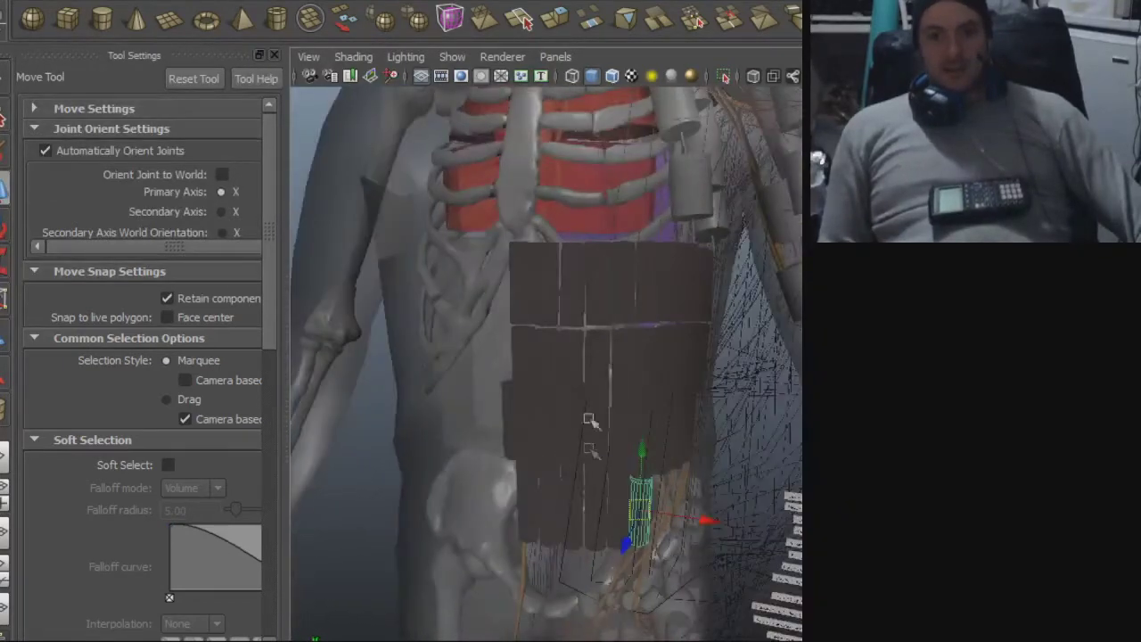
{"action": "middle_click_drag", "start_coordinate": [538, 445], "coordinate": [553, 390], "text": "alt"}
{"action": "left_click_drag", "start_coordinate": [554, 391], "coordinate": [714, 420], "text": "alt"}
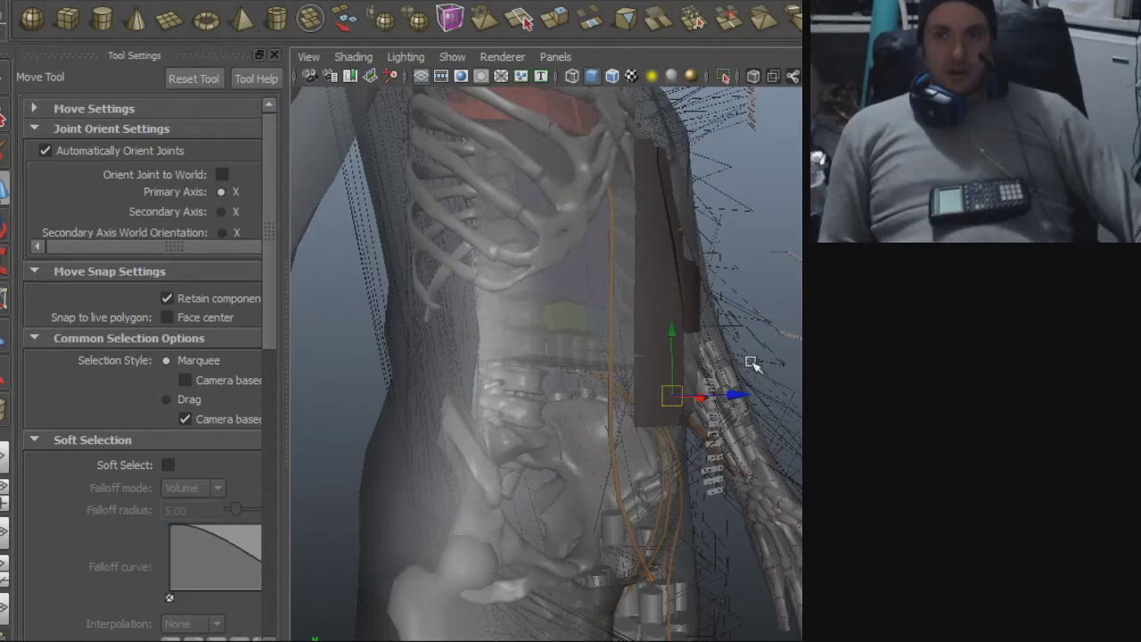
{"action": "left_click_drag", "start_coordinate": [755, 343], "coordinate": [596, 358], "text": "alt"}
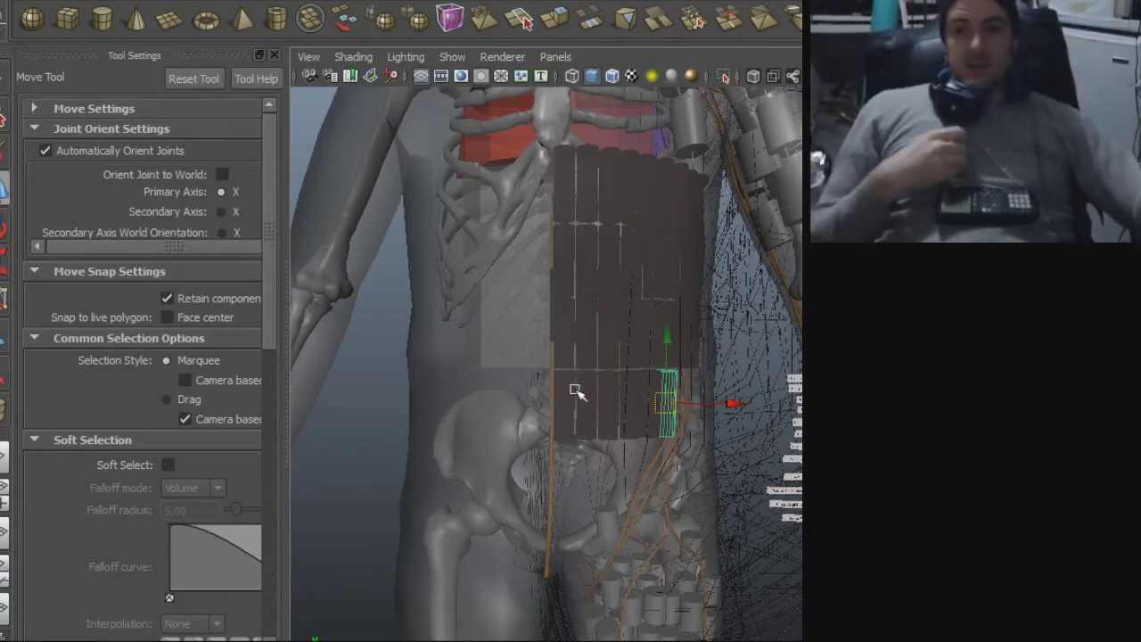
- Select the four bottom-row cylinders nearest the center line and export them over blah.obj
{"action": "right_click_drag", "start_coordinate": [601, 337], "coordinate": [689, 342], "text": "alt"}
{"action": "left_click_drag", "start_coordinate": [689, 342], "coordinate": [641, 404], "text": "alt"}
{"action": "left_click_drag", "start_coordinate": [728, 411], "coordinate": [700, 442], "text": "alt"}
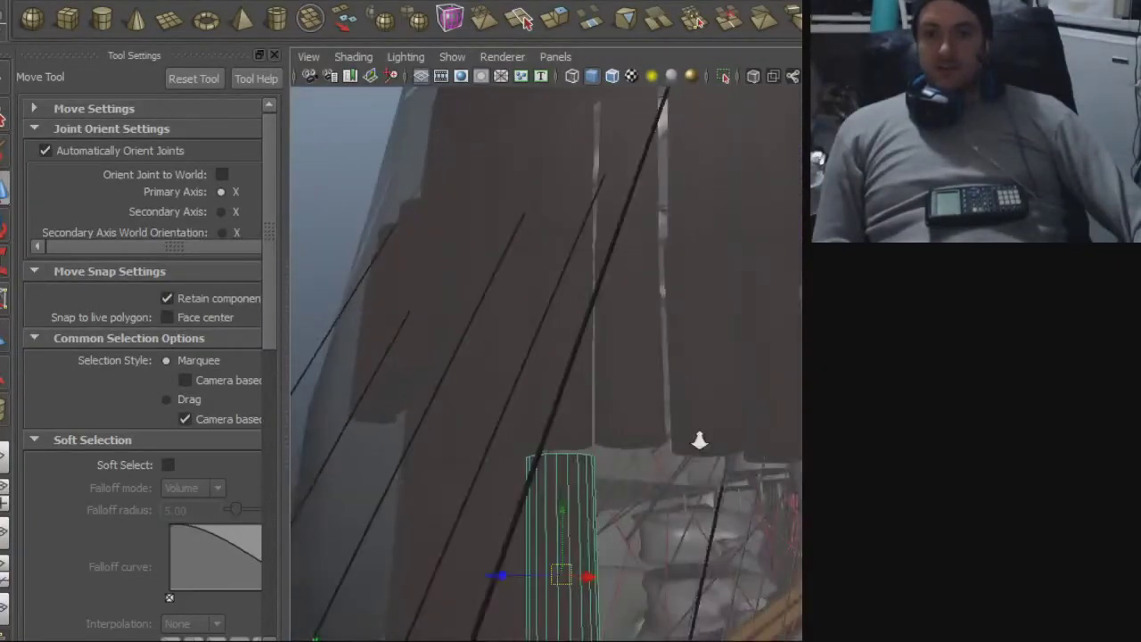
{"action": "left_click_drag", "start_coordinate": [627, 265], "coordinate": [727, 345], "text": "alt"}
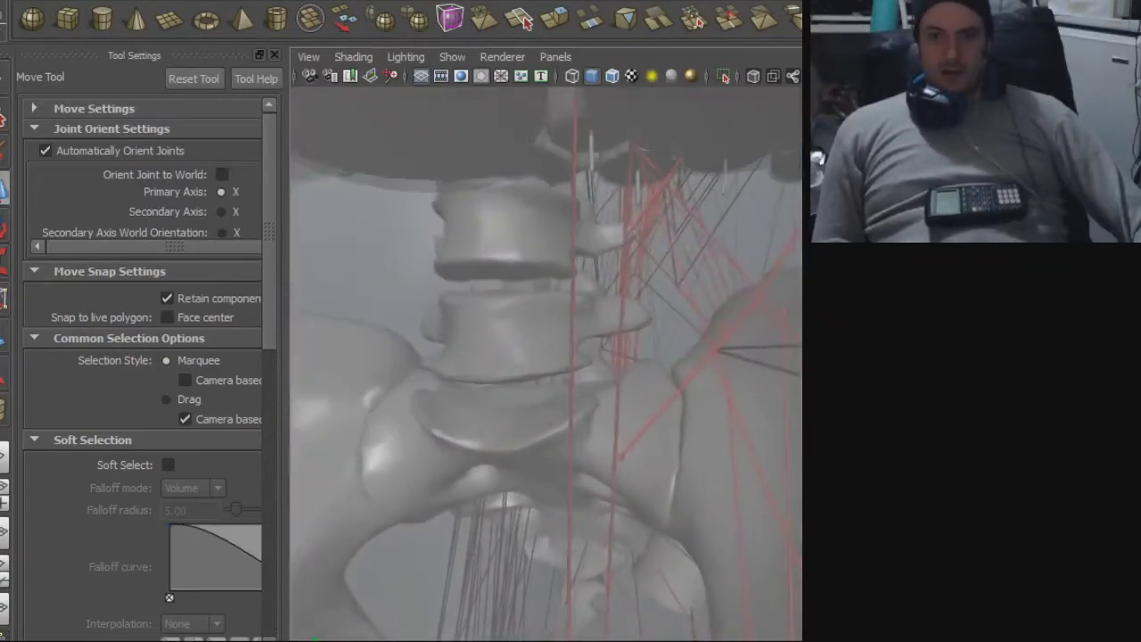
{"action": "left_click_drag", "start_coordinate": [676, 378], "coordinate": [722, 384], "text": "alt"}
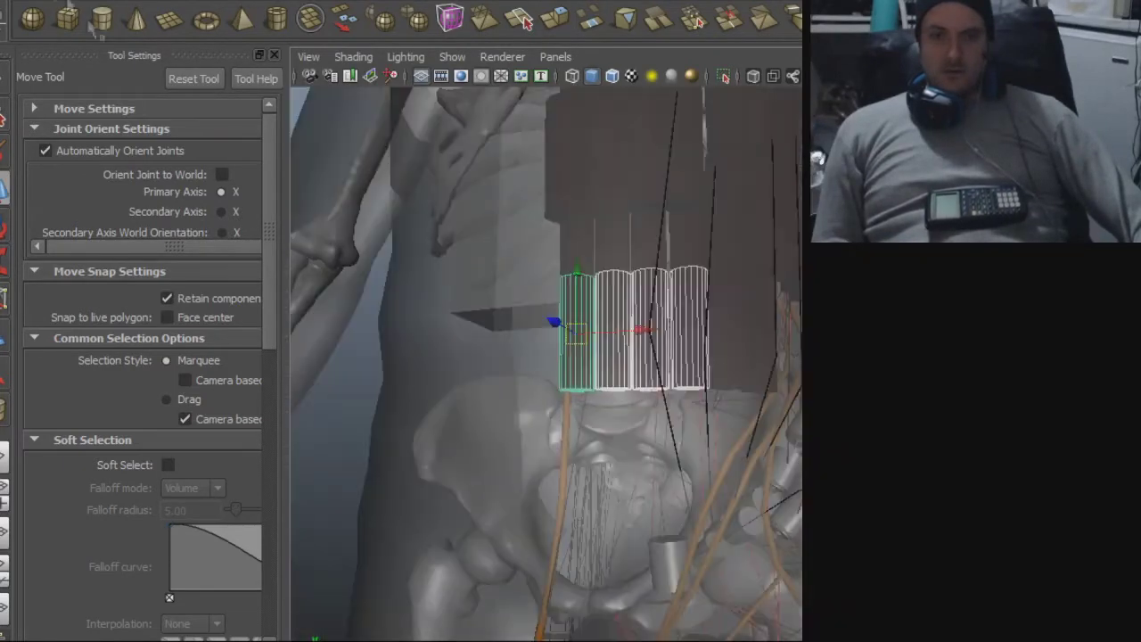
{"action": "left_click", "coordinate": [51, 117]}
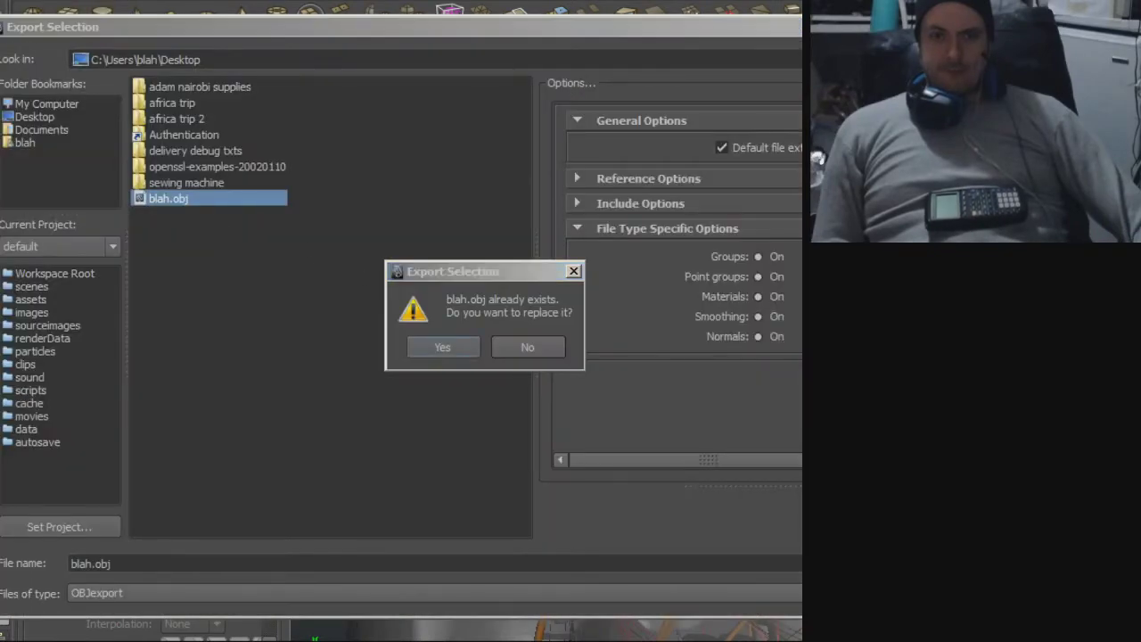
{"action": "key", "text": "Return"}
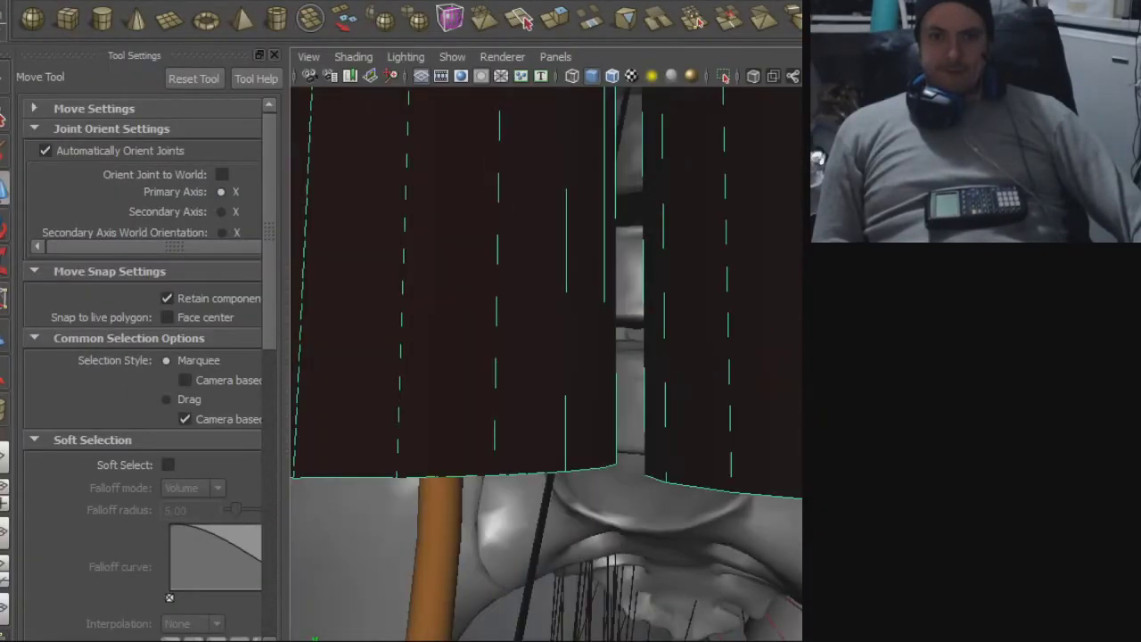
- Center the pivot of the imported four-cylinder copy and move it straight down below the bottom row
{"action": "left_click", "coordinate": [89, 115]}
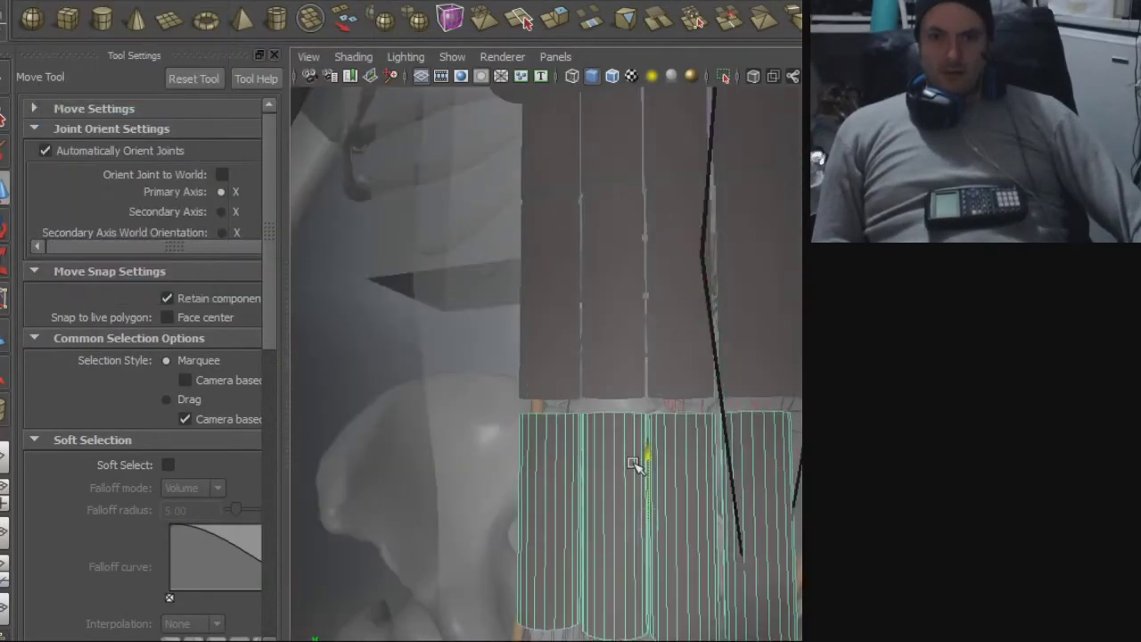
{"action": "right_click_drag", "start_coordinate": [633, 463], "coordinate": [451, 463], "text": "alt"}
{"action": "left_click_drag", "start_coordinate": [451, 464], "coordinate": [703, 396], "text": "alt"}
{"action": "right_click_drag", "start_coordinate": [703, 397], "coordinate": [713, 499], "text": "alt"}
{"action": "middle_click_drag", "start_coordinate": [713, 499], "coordinate": [657, 469], "text": "alt"}
{"action": "right_click_drag", "start_coordinate": [657, 469], "coordinate": [443, 466], "text": "alt"}
{"action": "left_click_drag", "start_coordinate": [443, 466], "coordinate": [586, 333], "text": "alt"}
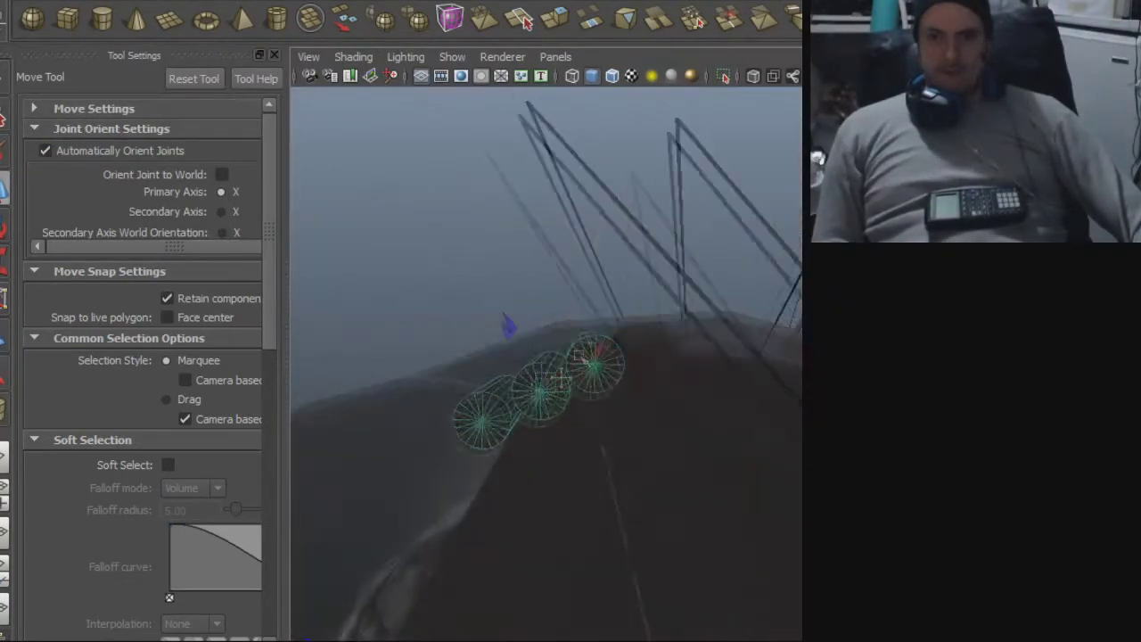
- Select the neighboring abdominal cylinders together and export them as OBJ, replacing blah.obj
{"action": "right_click_drag", "start_coordinate": [585, 334], "coordinate": [694, 420], "text": "alt"}
{"action": "left_click", "coordinate": [693, 420], "text": "shift"}
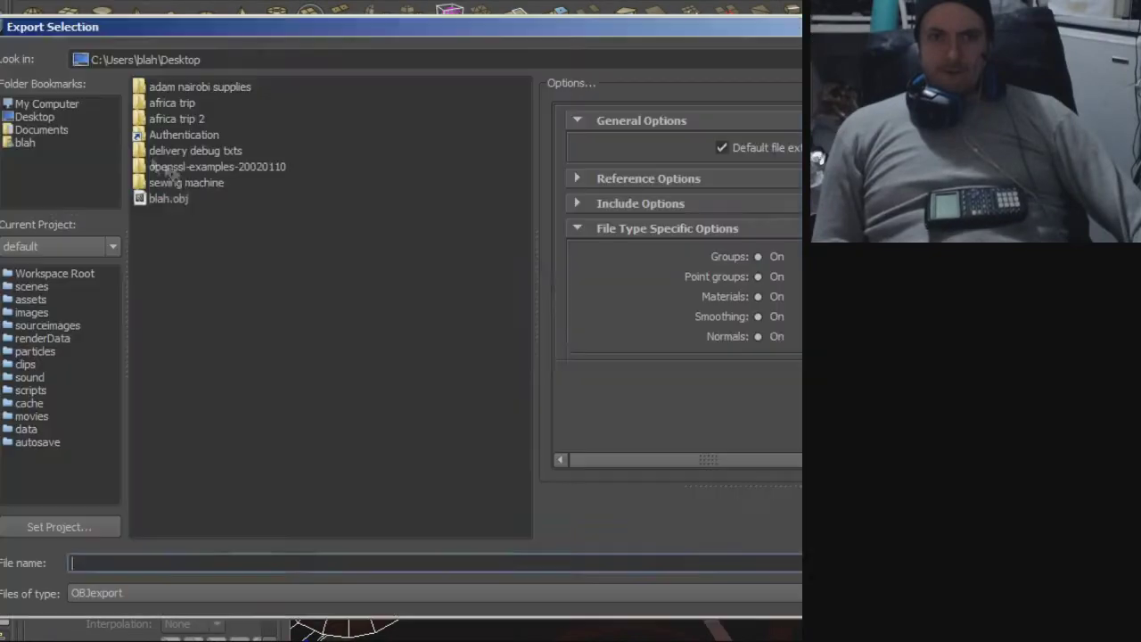
{"action": "left_click", "coordinate": [152, 252]}
{"action": "key", "text": "Return"}
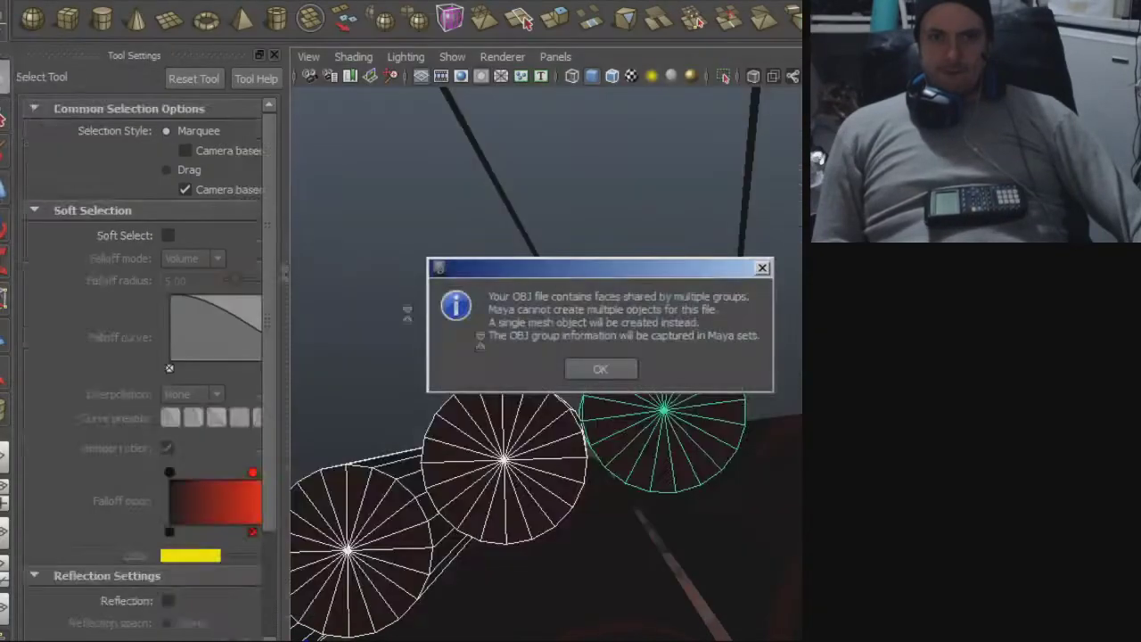
- Import the exported cylinders as a single mesh and center its pivot
{"action": "left_click", "coordinate": [600, 368]}
{"action": "key", "text": "w"}
{"action": "left_click", "coordinate": [56, 2]}
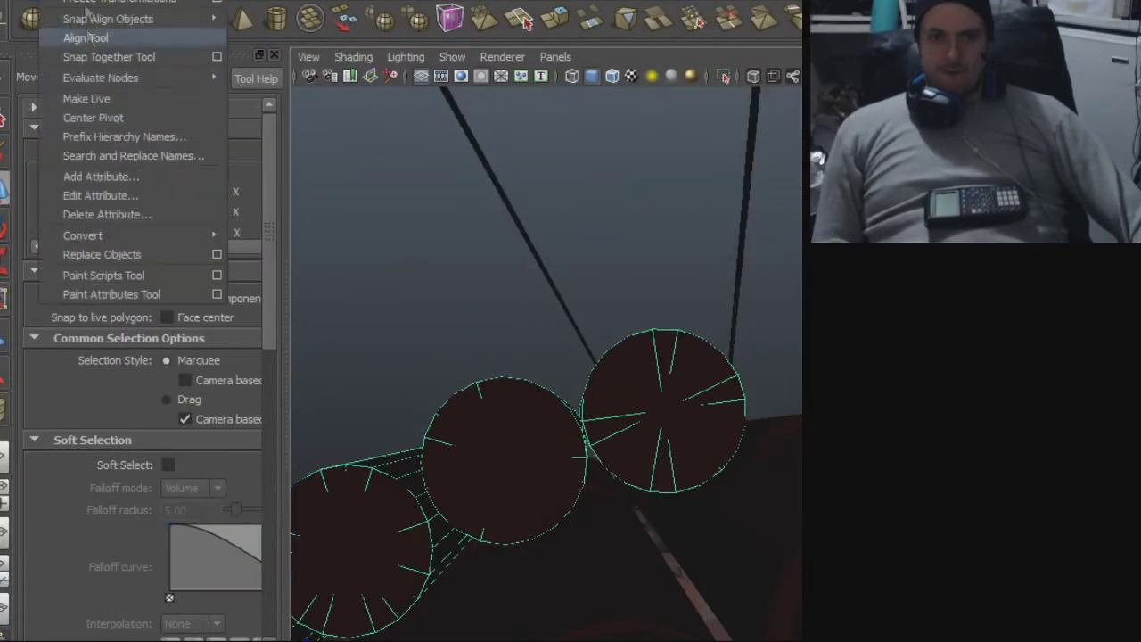
{"action": "left_click", "coordinate": [95, 117]}
- Move the imported cylinders along the vertical axis, deselect them and check the new lowest row
{"action": "left_click_drag", "start_coordinate": [499, 241], "coordinate": [528, 350], "text": "alt"}
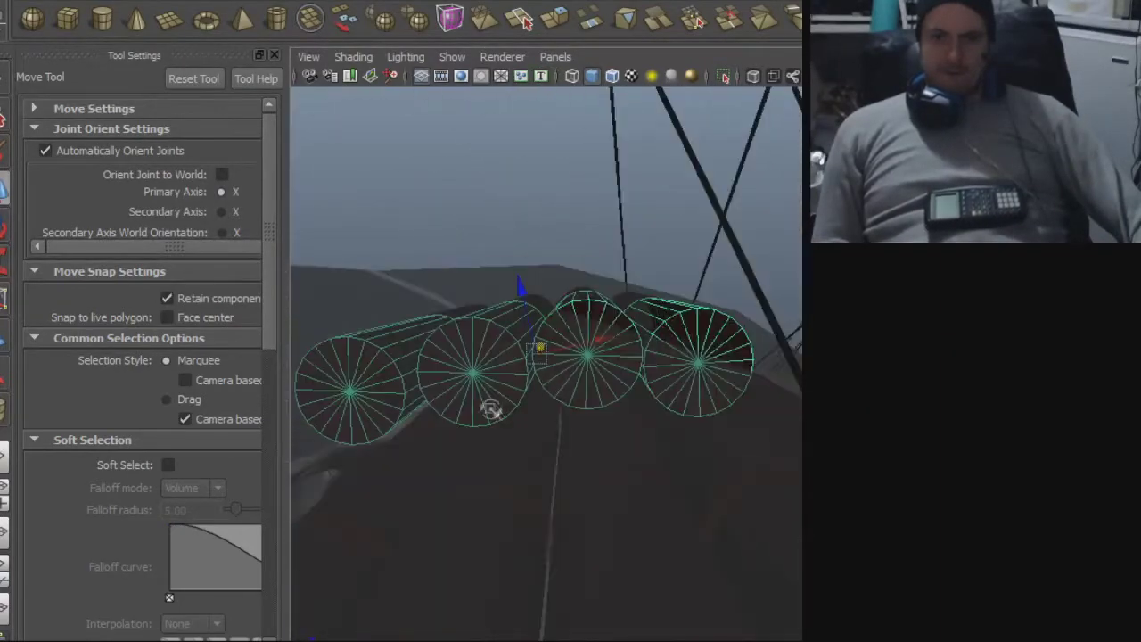
{"action": "left_click", "coordinate": [596, 303]}
{"action": "left_click", "coordinate": [736, 311]}
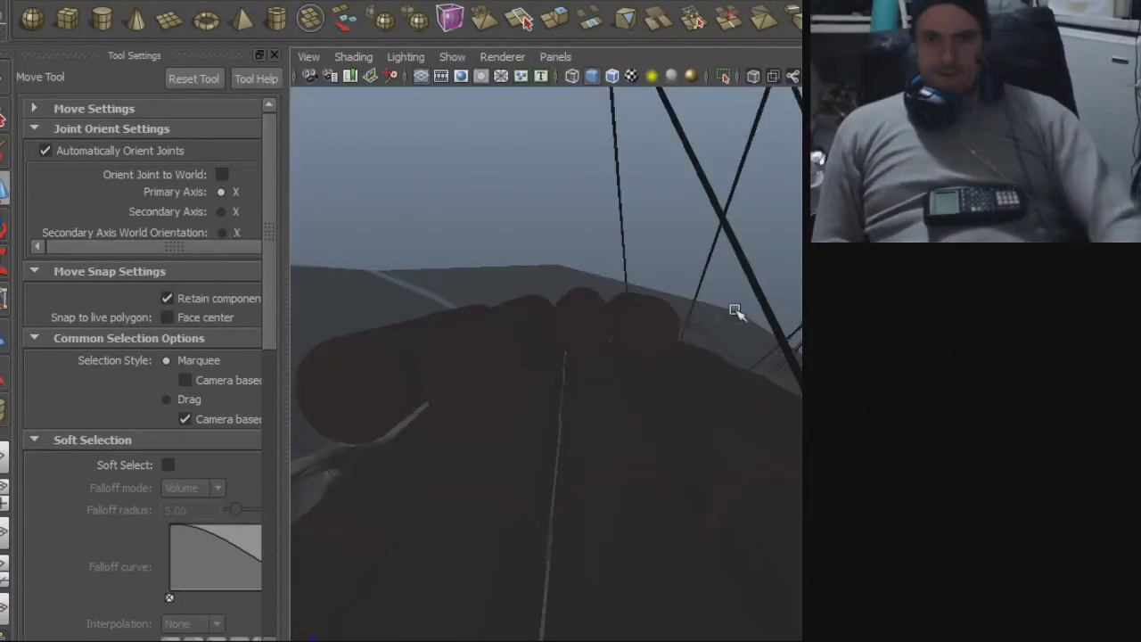
{"action": "right_click_drag", "start_coordinate": [736, 311], "coordinate": [561, 362], "text": "alt"}
{"action": "left_click_drag", "start_coordinate": [562, 362], "coordinate": [244, 412], "text": "alt"}
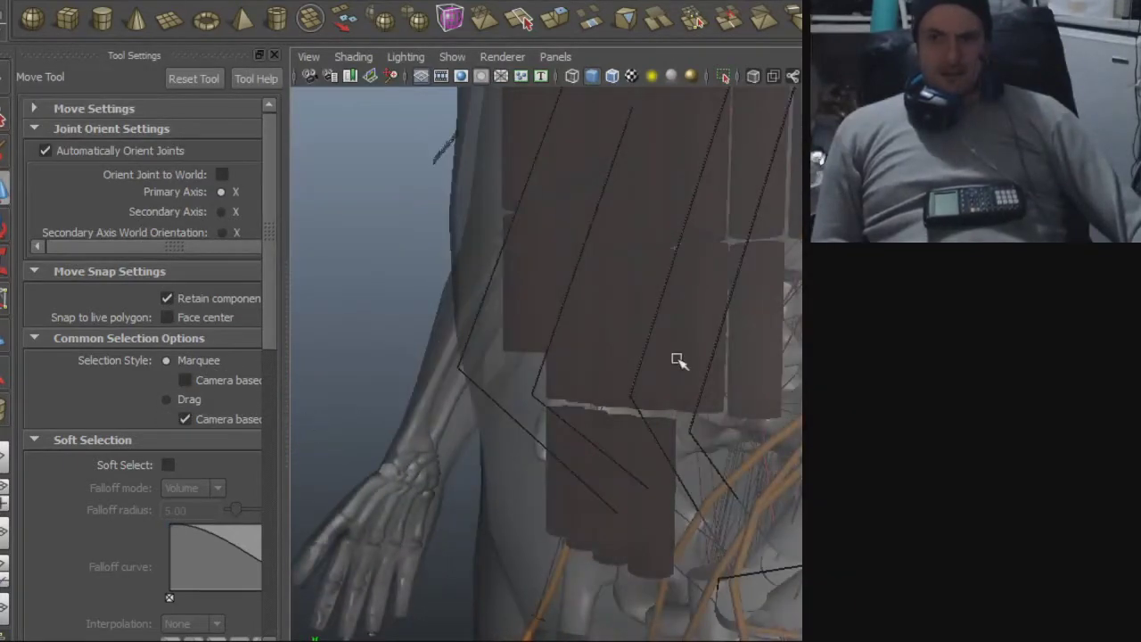
- Select the two neighboring abdominal cylinders beside the midline gap and export them as OBJ, replacing blah.obj
{"action": "left_click_drag", "start_coordinate": [565, 401], "coordinate": [678, 380], "text": "alt"}
{"action": "right_click_drag", "start_coordinate": [615, 380], "coordinate": [649, 440], "text": "alt"}
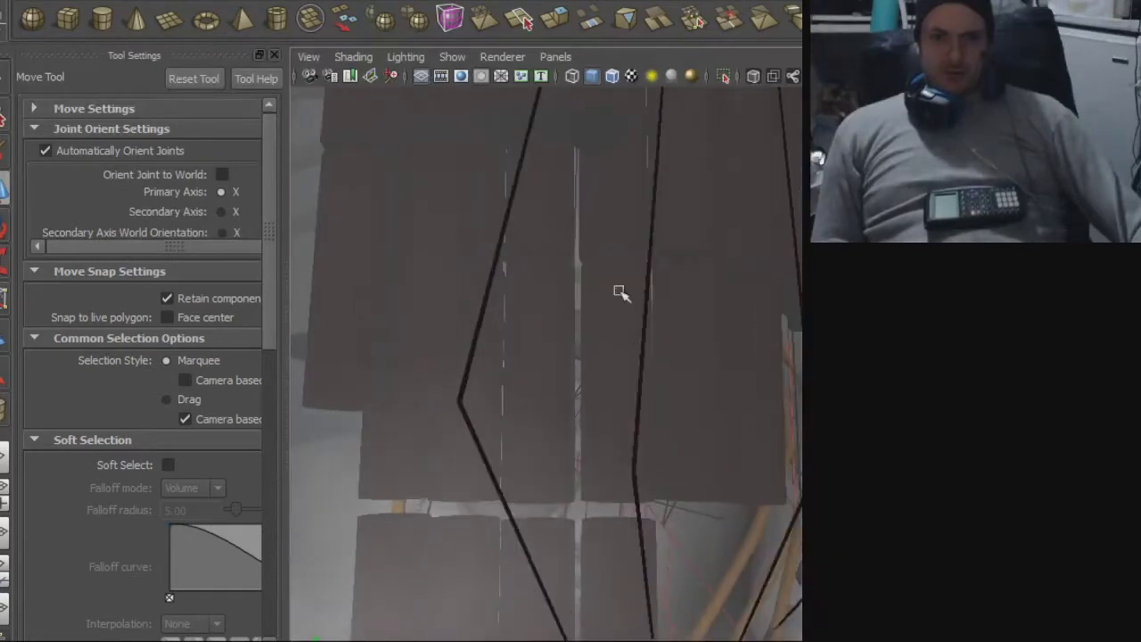
{"action": "left_click_drag", "start_coordinate": [621, 294], "coordinate": [512, 337], "text": "alt"}
{"action": "left_click_drag", "start_coordinate": [515, 292], "coordinate": [566, 430], "text": "alt"}
{"action": "right_click_drag", "start_coordinate": [567, 430], "coordinate": [856, 425], "text": "alt"}
{"action": "left_click", "coordinate": [389, 387]}
{"action": "left_click", "coordinate": [576, 390], "text": "shift"}
{"action": "right_click_drag", "start_coordinate": [731, 427], "coordinate": [354, 426], "text": "alt"}
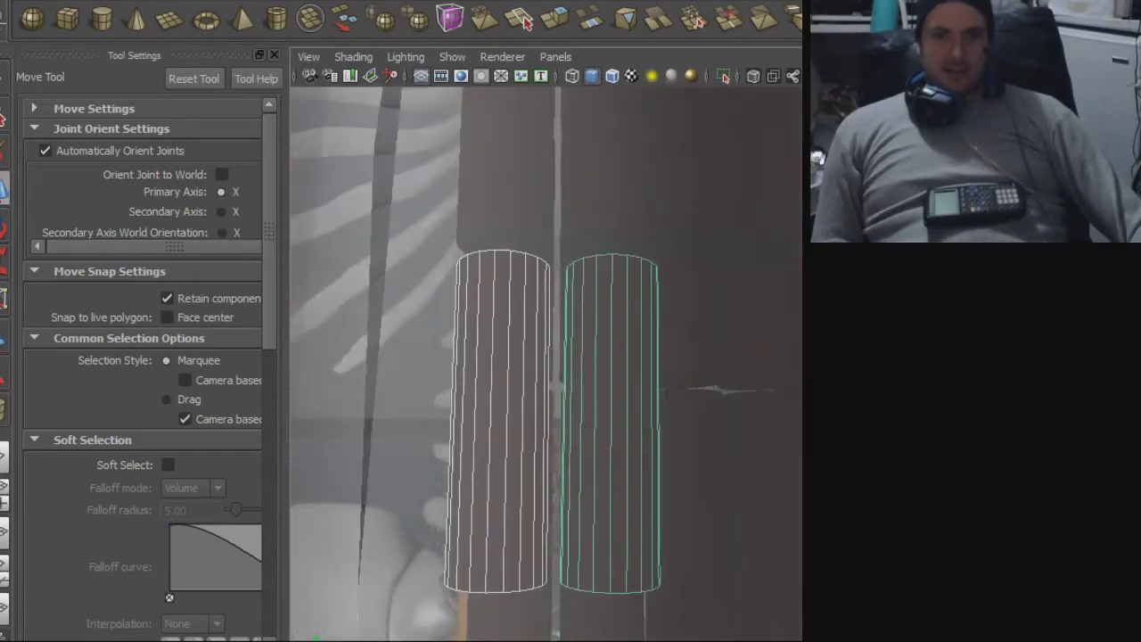
{"action": "left_click", "coordinate": [9, 1]}
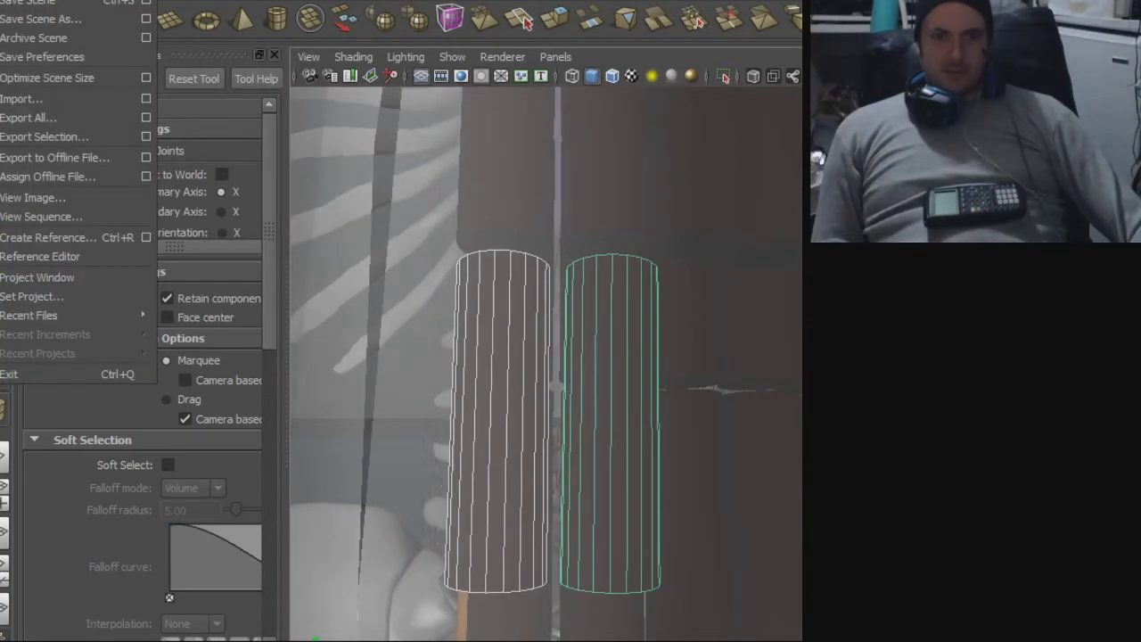
{"action": "left_click", "coordinate": [48, 136]}
{"action": "left_click", "coordinate": [159, 199]}
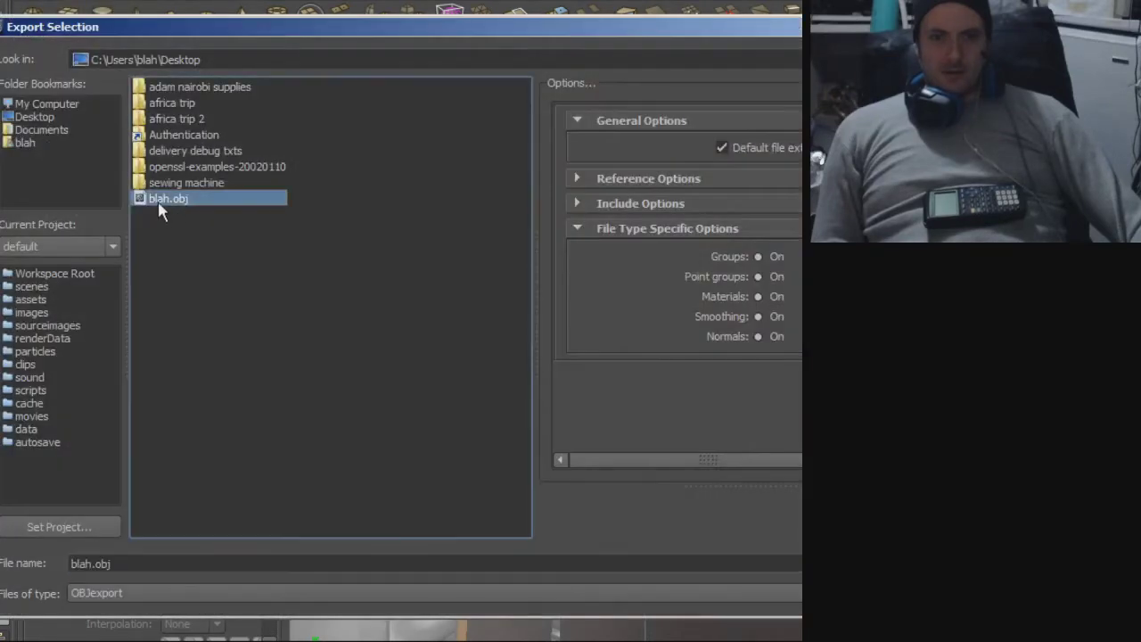
{"action": "double_click", "coordinate": [158, 201]}
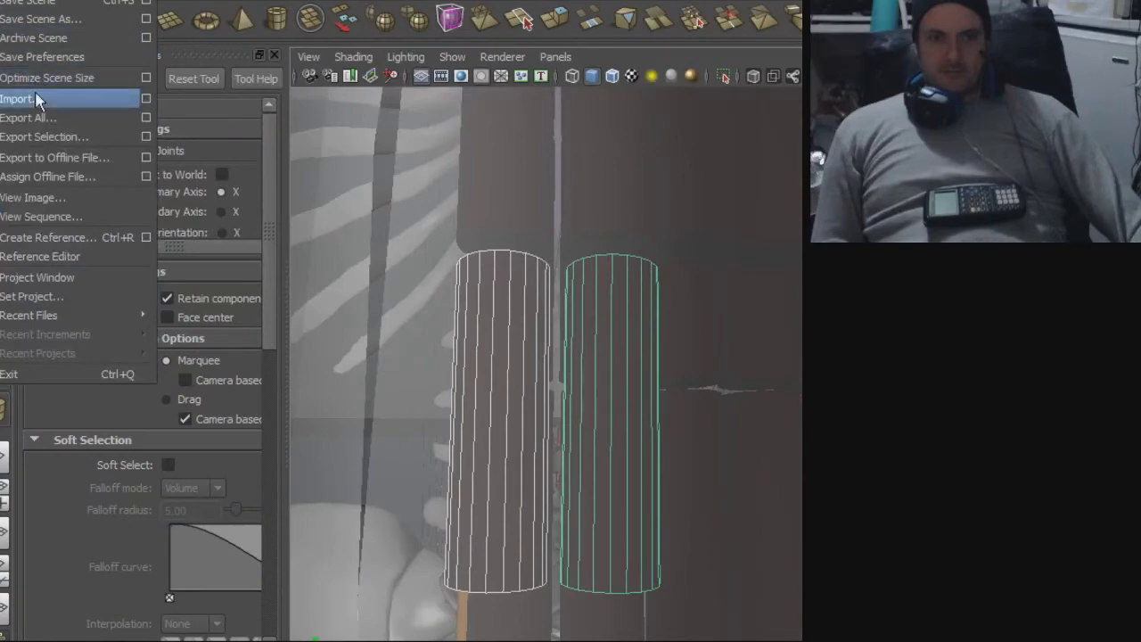
- Import the exported cylinder pair as a single mesh, select it and center its pivot
{"action": "left_click", "coordinate": [18, 98]}
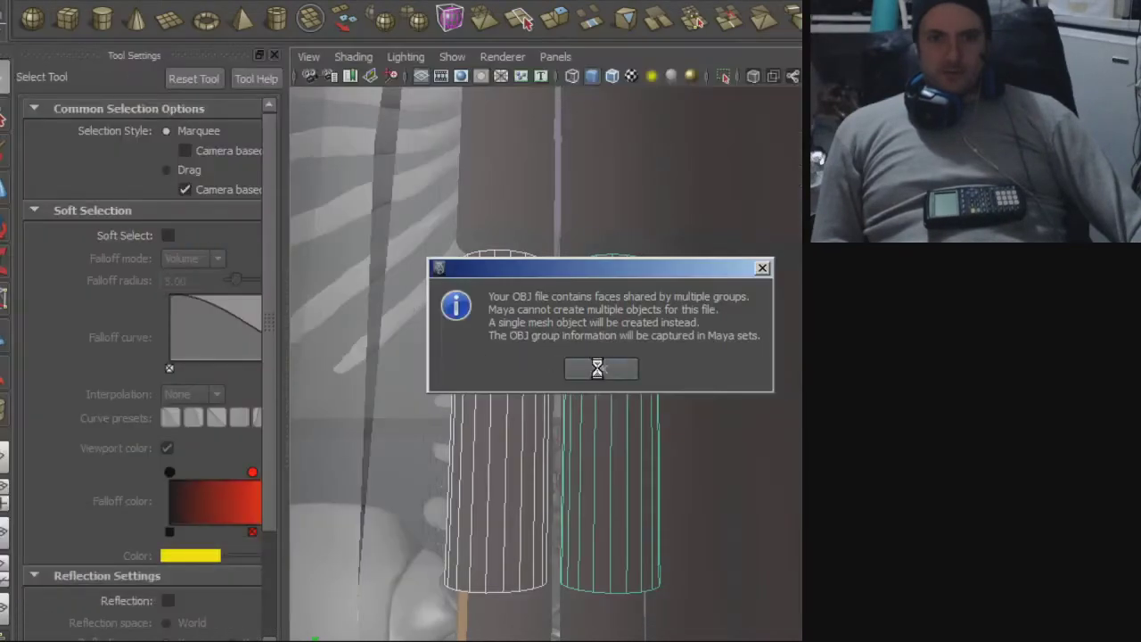
{"action": "left_click", "coordinate": [595, 367]}
{"action": "key", "text": "w"}
{"action": "right_click_drag", "start_coordinate": [579, 369], "coordinate": [749, 385], "text": "alt"}
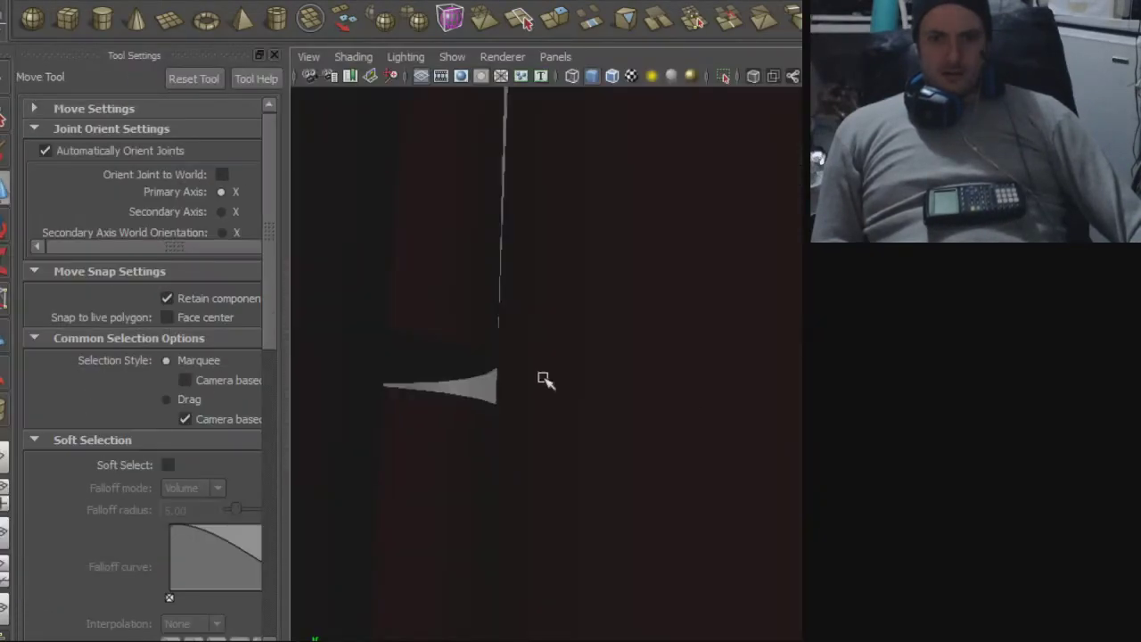
{"action": "left_click", "coordinate": [554, 365]}
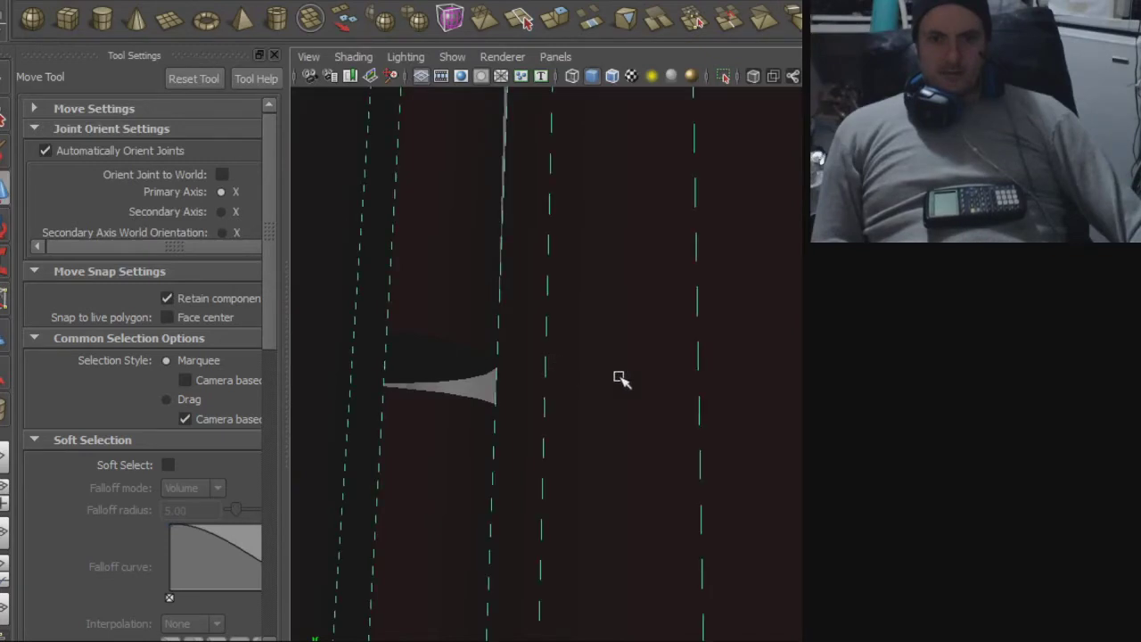
{"action": "left_click", "coordinate": [448, 299]}
{"action": "left_click", "coordinate": [575, 353]}
{"action": "right_click_drag", "start_coordinate": [622, 369], "coordinate": [186, 330], "text": "alt"}
{"action": "left_click", "coordinate": [60, 2]}
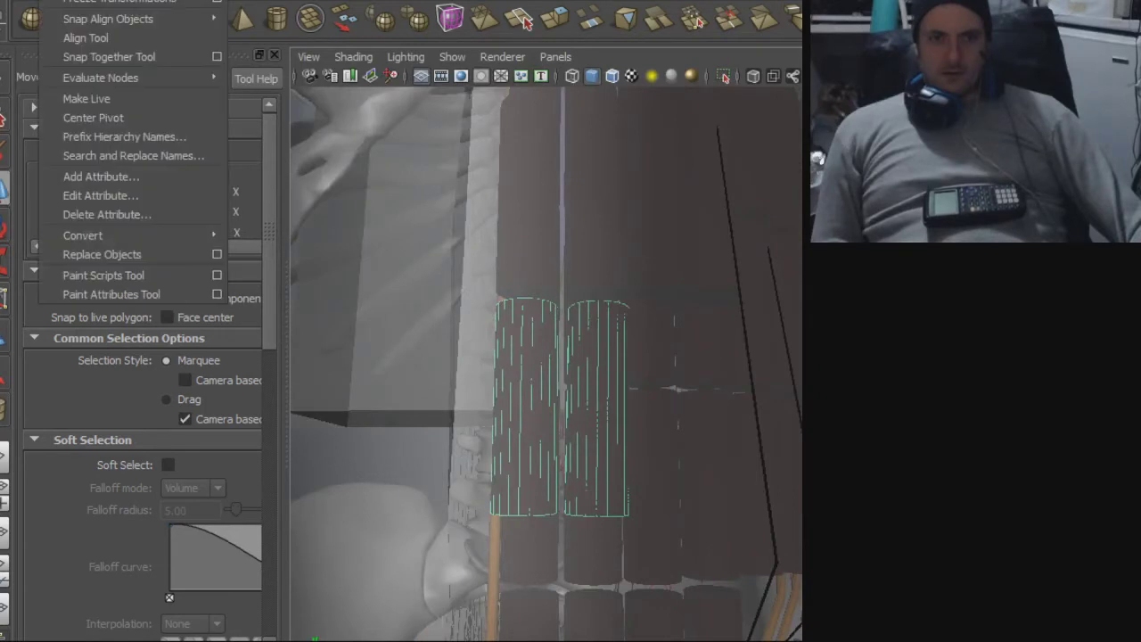
{"action": "left_click", "coordinate": [113, 119]}
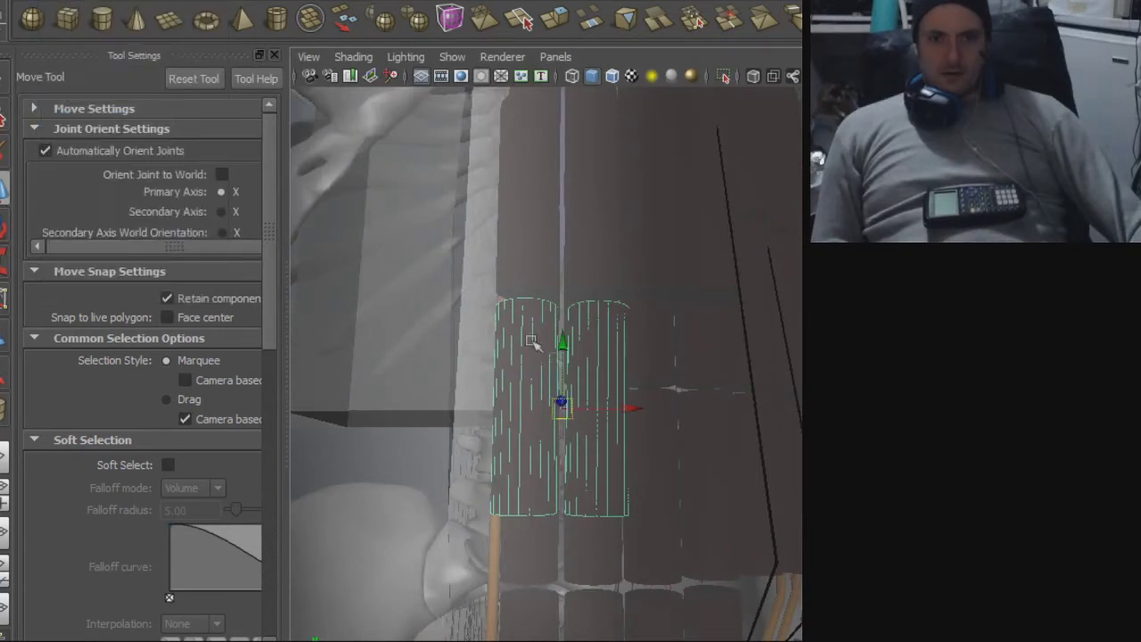
- Try moving the imported cylinder pair straight down along the vertical axis, and delete it
{"action": "left_click_drag", "start_coordinate": [557, 341], "coordinate": [557, 566]}
{"action": "middle_click_drag", "start_coordinate": [565, 545], "coordinate": [592, 158], "text": "alt"}
{"action": "left_click_drag", "start_coordinate": [616, 312], "coordinate": [546, 312], "text": "alt"}
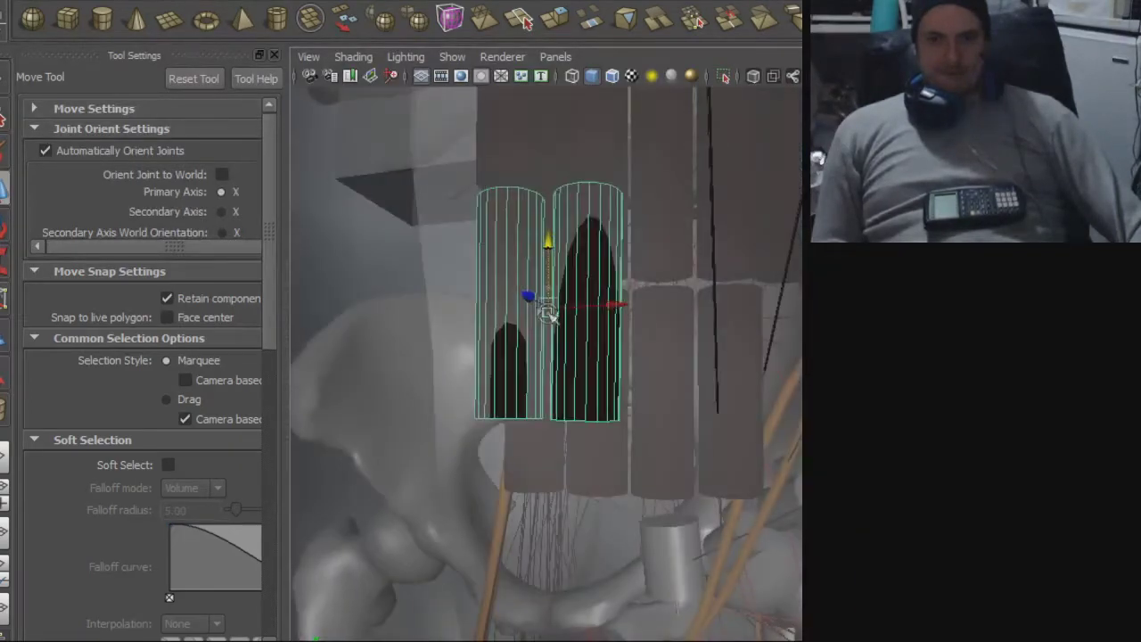
{"action": "key", "text": "Delete"}
- Push two pairs of vertices on the front of the translucent body skin back along Z toward the abdominal cylinders
{"action": "right_click_drag", "start_coordinate": [687, 336], "coordinate": [535, 330], "text": "alt"}
{"action": "left_click_drag", "start_coordinate": [535, 330], "coordinate": [717, 389], "text": "alt"}
{"action": "left_click", "coordinate": [657, 358]}
{"action": "left_click_drag", "start_coordinate": [650, 377], "coordinate": [601, 389], "text": "alt"}
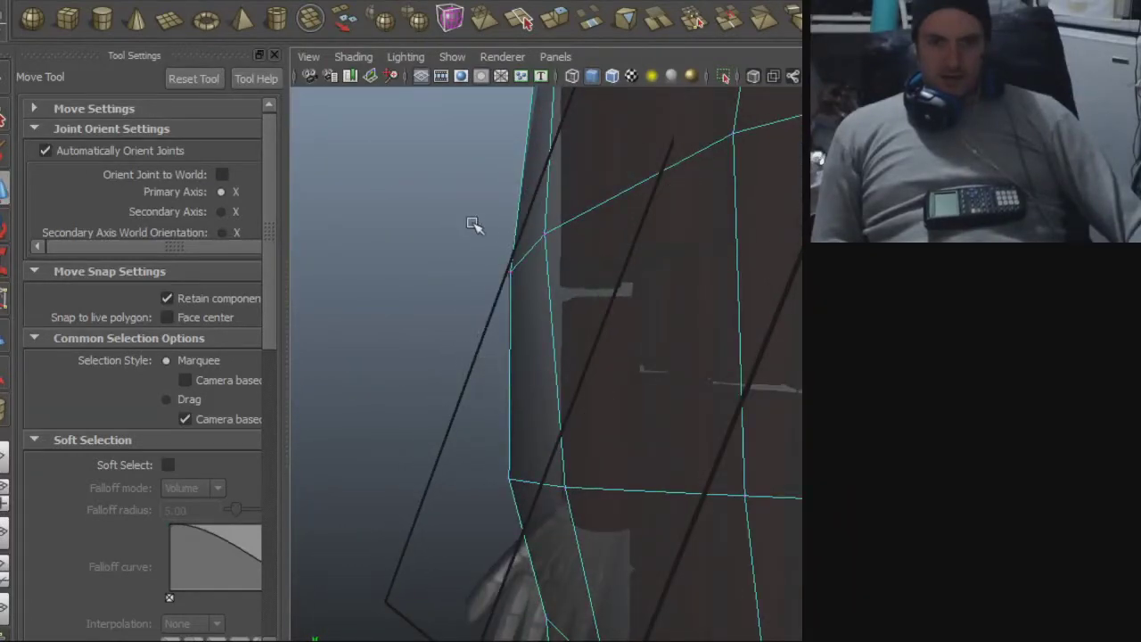
{"action": "left_click_drag", "start_coordinate": [489, 215], "coordinate": [581, 333]}
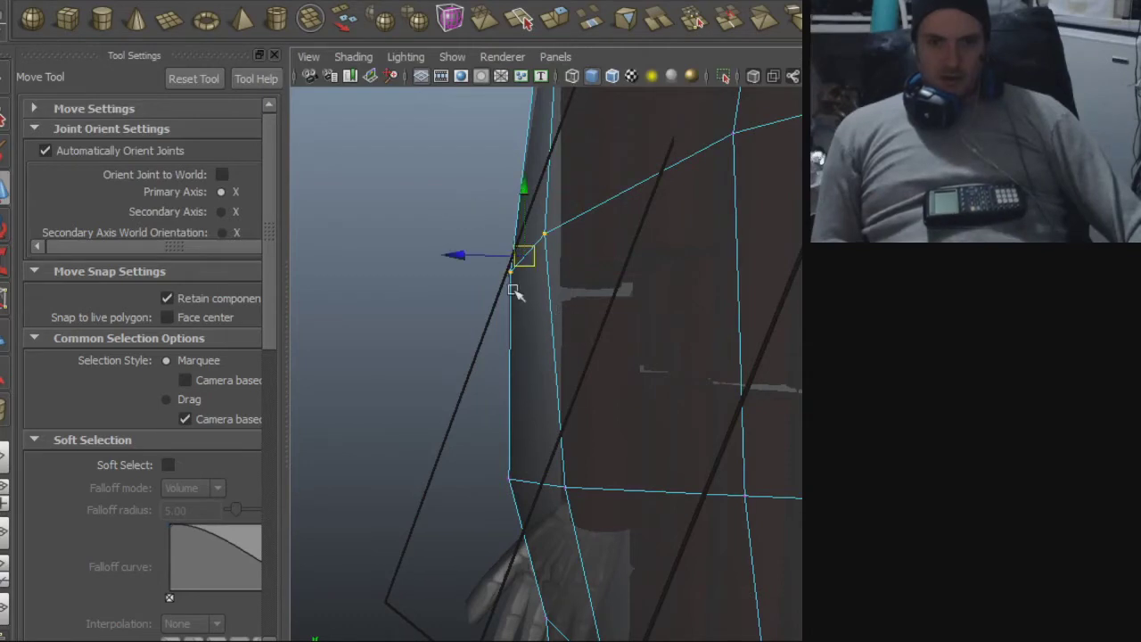
{"action": "left_click_drag", "start_coordinate": [461, 257], "coordinate": [470, 260]}
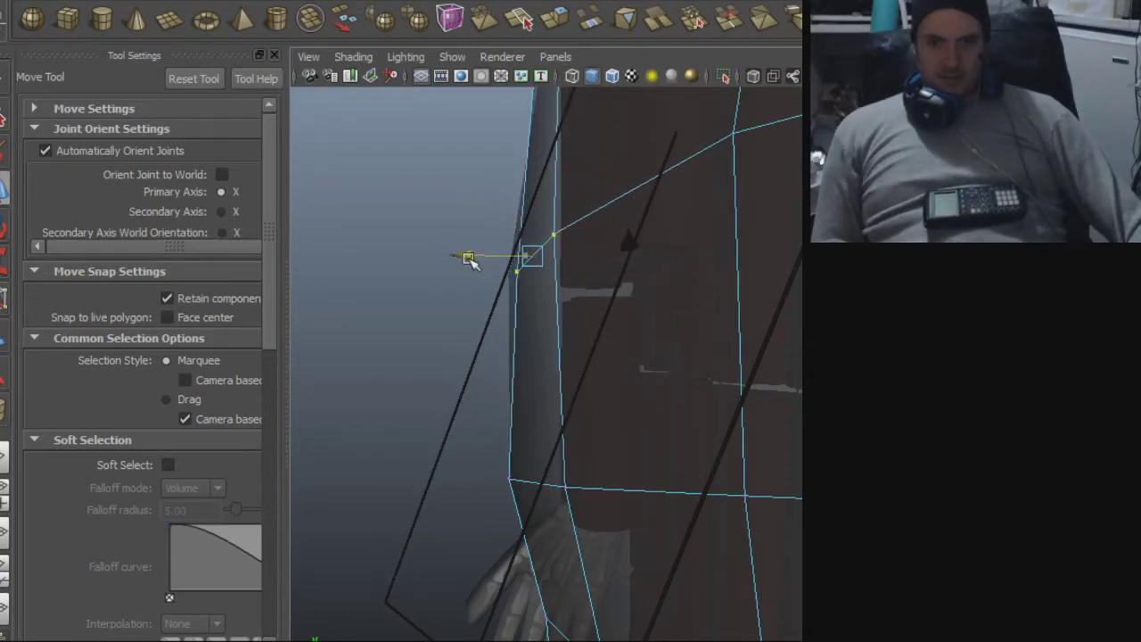
{"action": "left_click_drag", "start_coordinate": [541, 492], "coordinate": [542, 492]}
{"action": "left_click_drag", "start_coordinate": [473, 484], "coordinate": [483, 490]}
- Switch to vertex editing on the other half of the body skin and lower its peaked midline vertex along Z
{"action": "left_click_drag", "start_coordinate": [558, 492], "coordinate": [680, 408], "text": "alt"}
{"action": "left_click", "coordinate": [677, 401]}
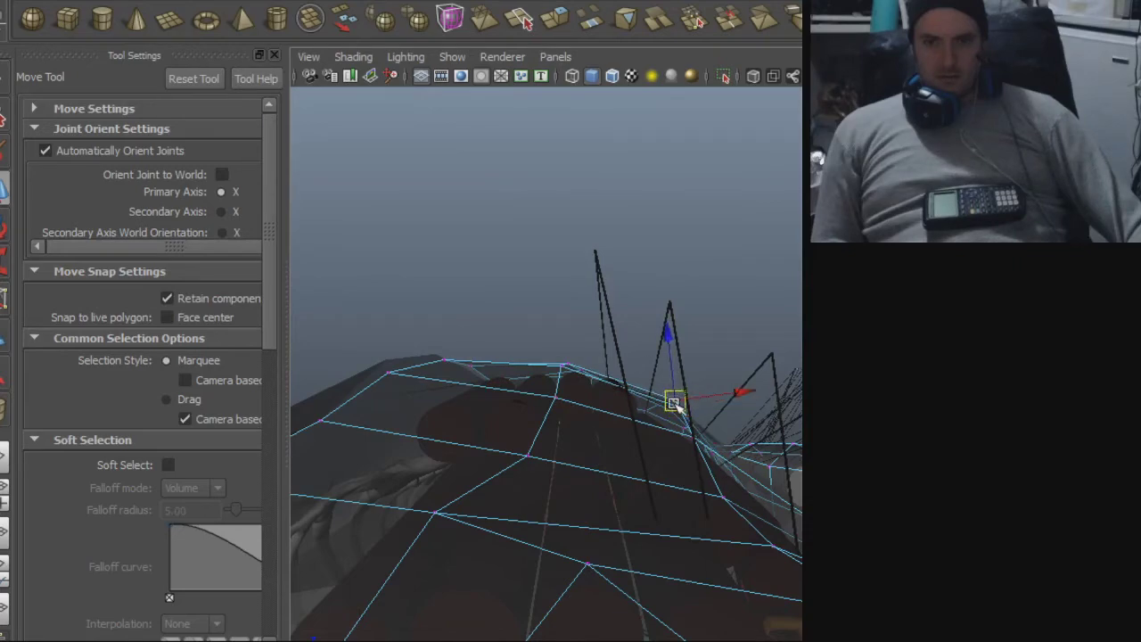
{"action": "left_click_drag", "start_coordinate": [680, 323], "coordinate": [674, 297], "text": "alt"}
{"action": "middle_click_drag", "start_coordinate": [674, 296], "coordinate": [681, 278], "text": "alt"}
{"action": "right_click_drag", "start_coordinate": [552, 325], "coordinate": [668, 321], "text": "alt"}
{"action": "left_click_drag", "start_coordinate": [622, 298], "coordinate": [579, 319], "text": "alt"}
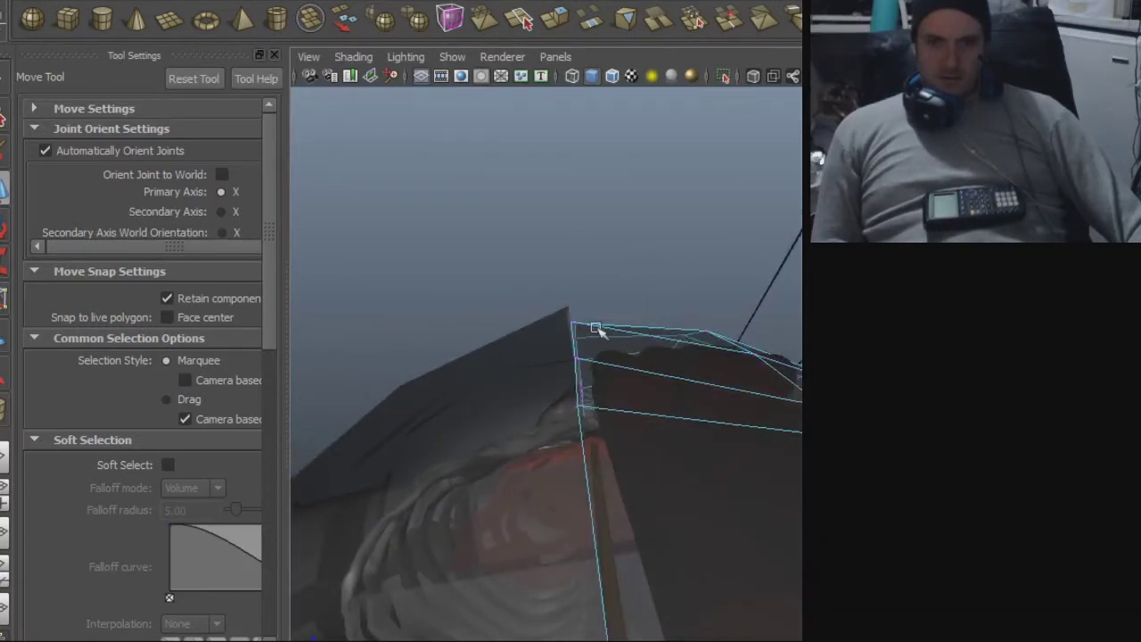
{"action": "left_click_drag", "start_coordinate": [574, 275], "coordinate": [547, 347]}
{"action": "left_click", "coordinate": [583, 316]}
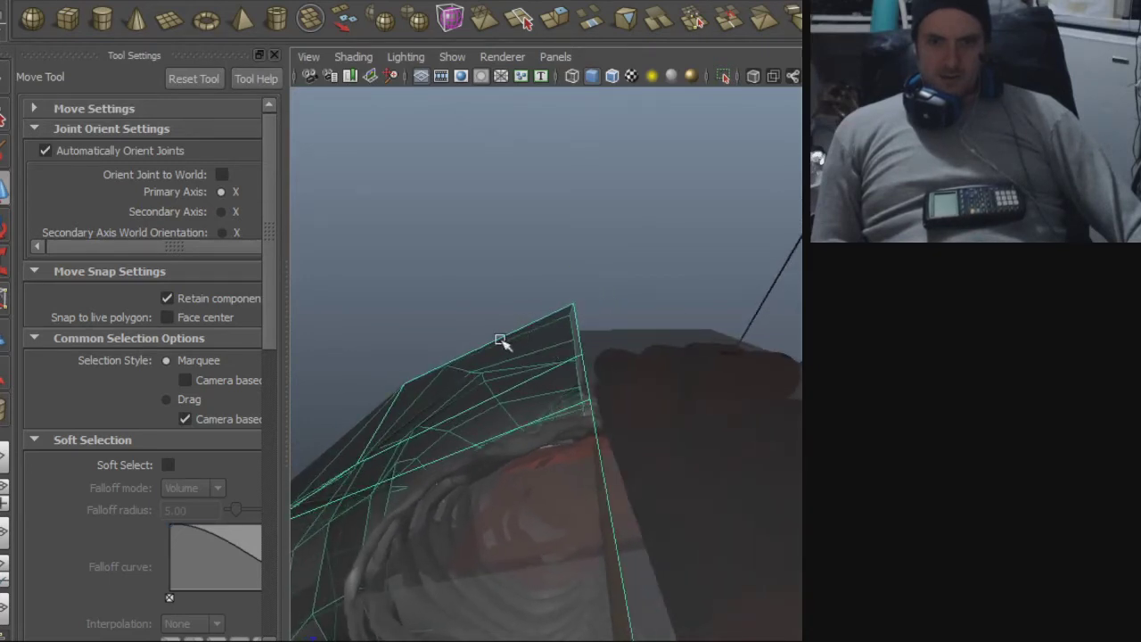
{"action": "left_click_drag", "start_coordinate": [523, 280], "coordinate": [515, 280], "text": "alt"}
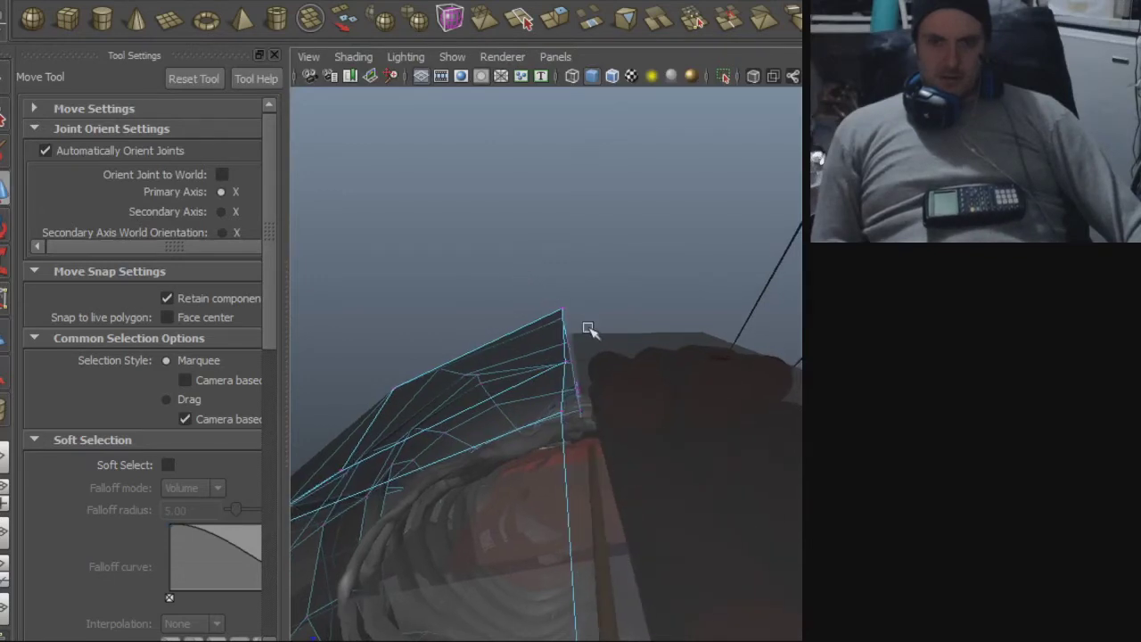
{"action": "left_click_drag", "start_coordinate": [557, 256], "coordinate": [560, 278]}
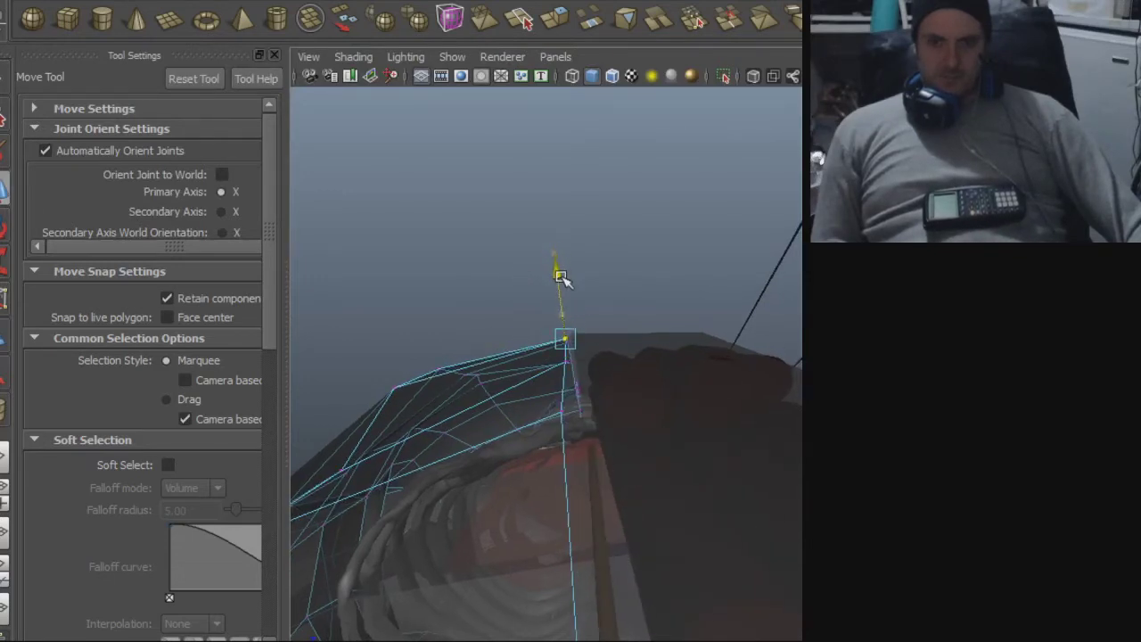
- Lower the neighboring skin vertex and the adjoining midline vertices of both body halves along Z to smooth the ridge
{"action": "middle_click_drag", "start_coordinate": [496, 307], "coordinate": [596, 259], "text": "alt"}
{"action": "left_click_drag", "start_coordinate": [482, 309], "coordinate": [536, 335]}
{"action": "left_click_drag", "start_coordinate": [512, 267], "coordinate": [516, 276]}
{"action": "left_click_drag", "start_coordinate": [576, 308], "coordinate": [542, 349], "text": "alt"}
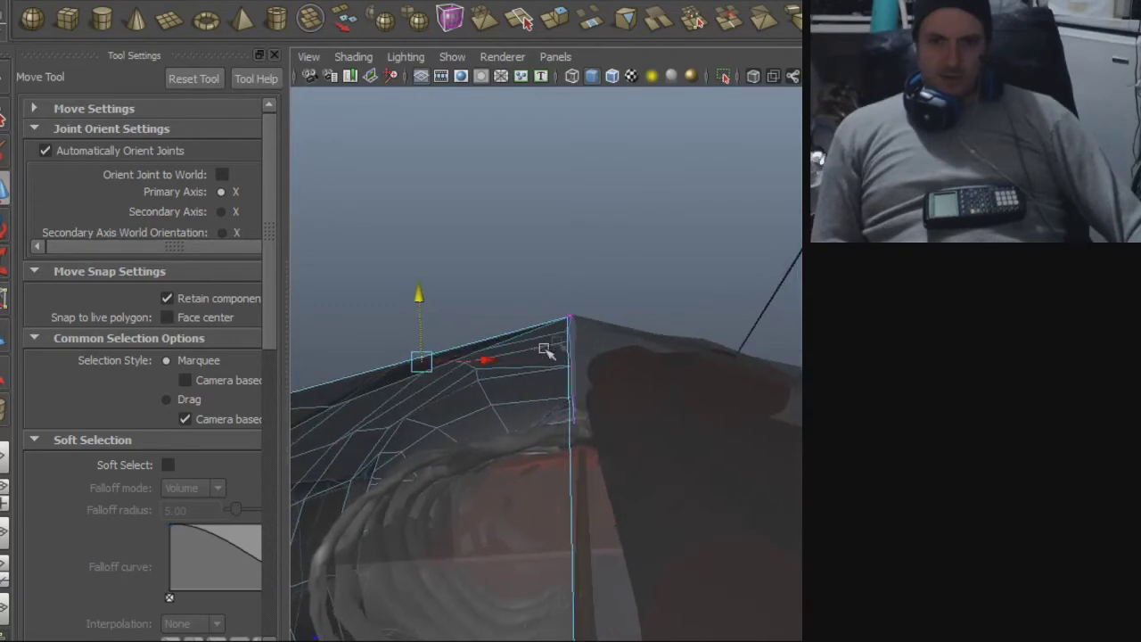
{"action": "left_click_drag", "start_coordinate": [573, 257], "coordinate": [573, 268]}
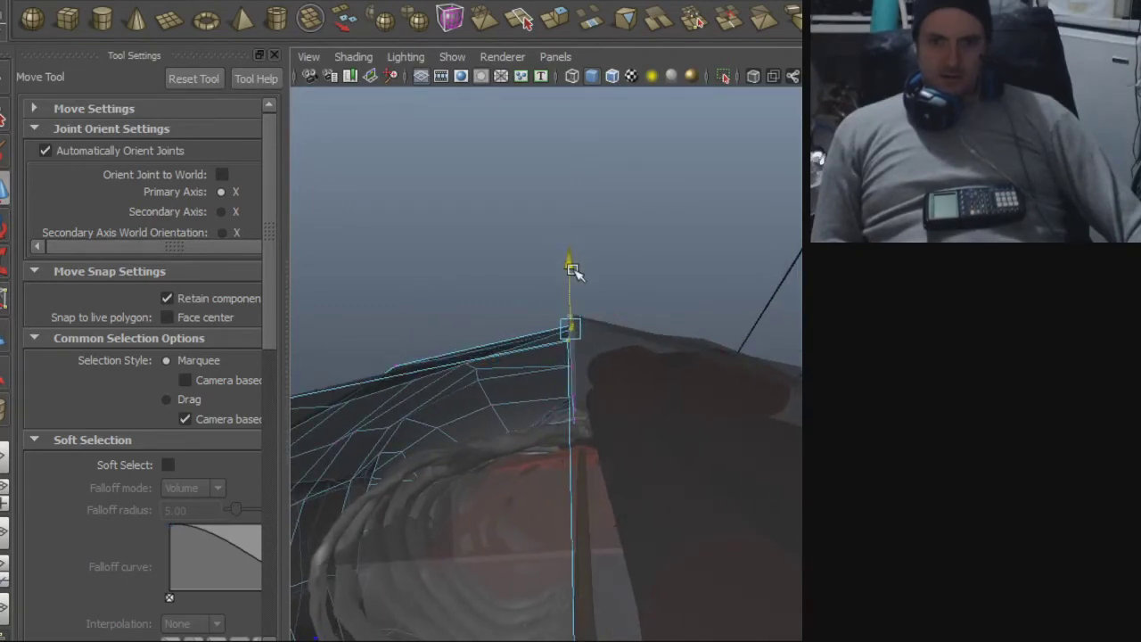
{"action": "left_click", "coordinate": [587, 335]}
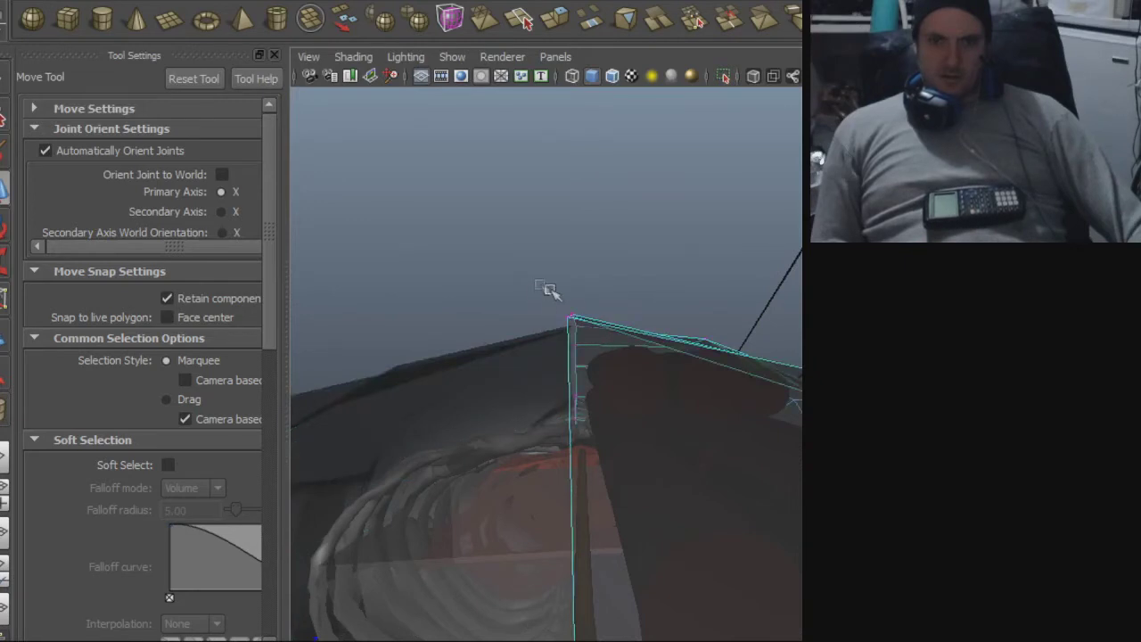
{"action": "left_click_drag", "start_coordinate": [578, 264], "coordinate": [578, 279]}
- Select the orange tube's bend vertices beside the abdominal cylinders and shift them along Z to reroute the tube
{"action": "left_click_drag", "start_coordinate": [722, 294], "coordinate": [370, 495], "text": "alt"}
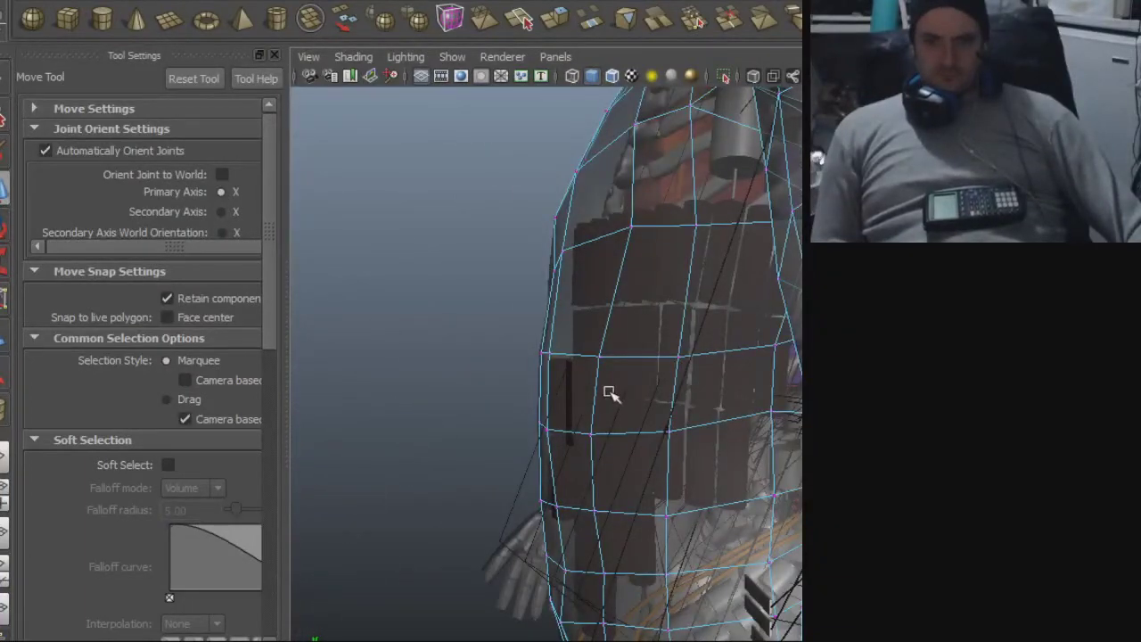
{"action": "left_click_drag", "start_coordinate": [473, 338], "coordinate": [644, 383], "text": "alt"}
{"action": "left_click_drag", "start_coordinate": [565, 379], "coordinate": [627, 134], "text": "alt"}
{"action": "left_click_drag", "start_coordinate": [587, 210], "coordinate": [602, 350], "text": "alt"}
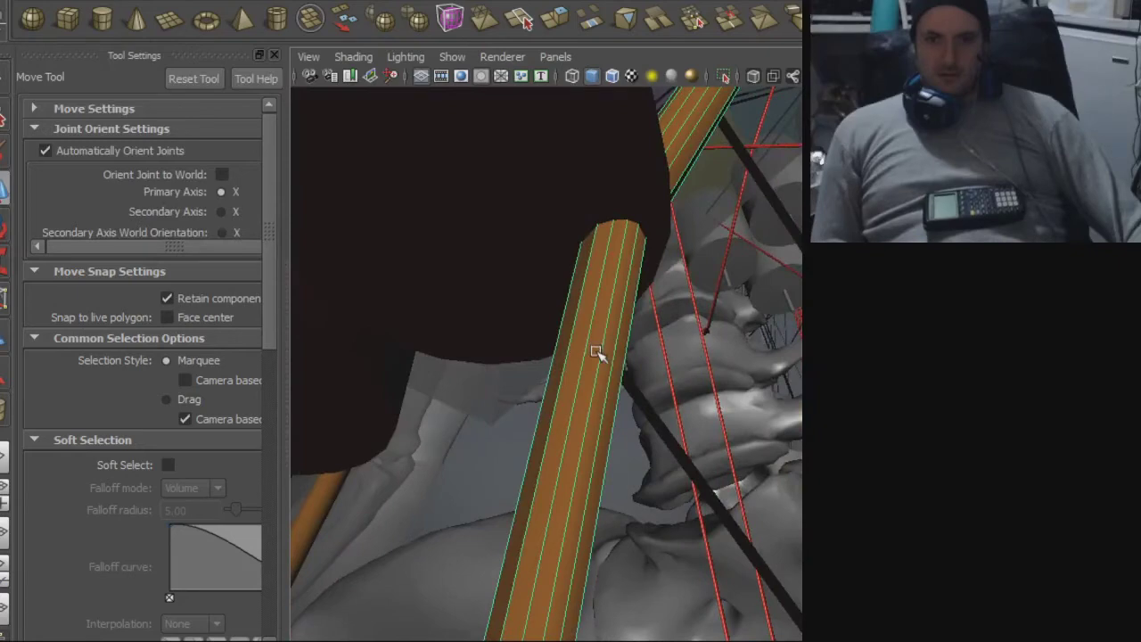
{"action": "key", "text": "4"}
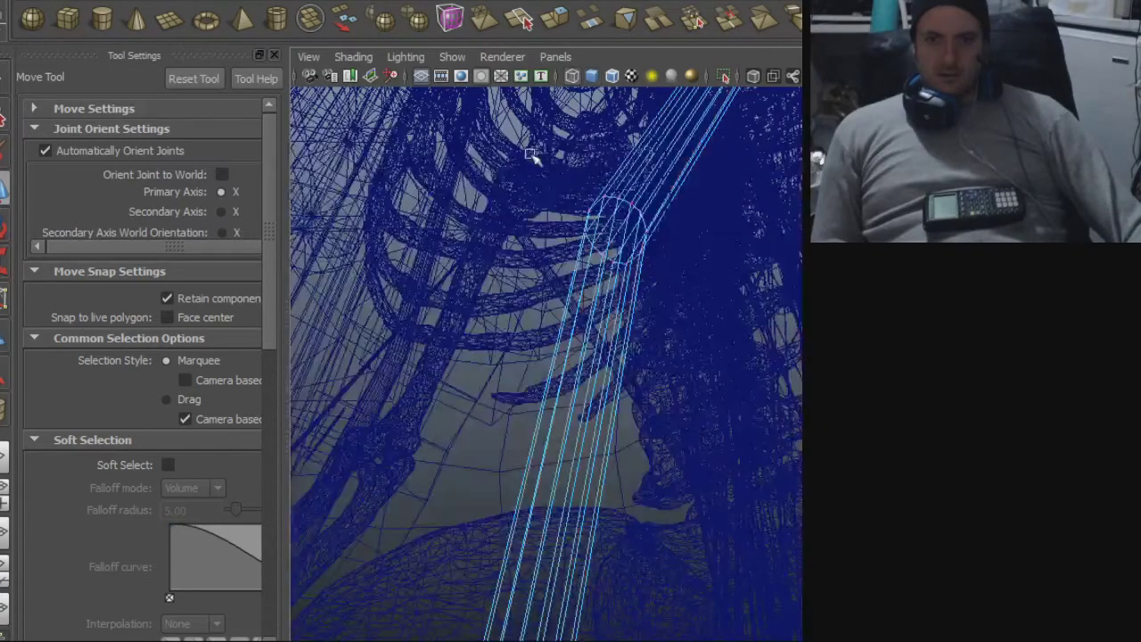
{"action": "key", "text": "5"}
{"action": "left_click_drag", "start_coordinate": [696, 287], "coordinate": [398, 252]}
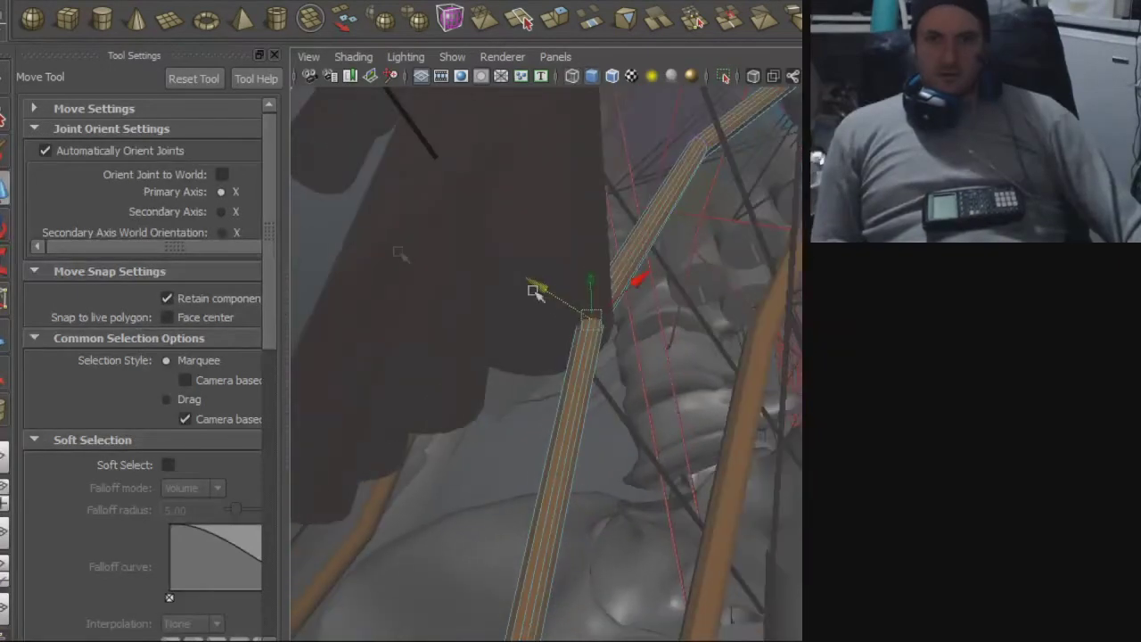
{"action": "left_click_drag", "start_coordinate": [593, 321], "coordinate": [708, 359], "text": "alt"}
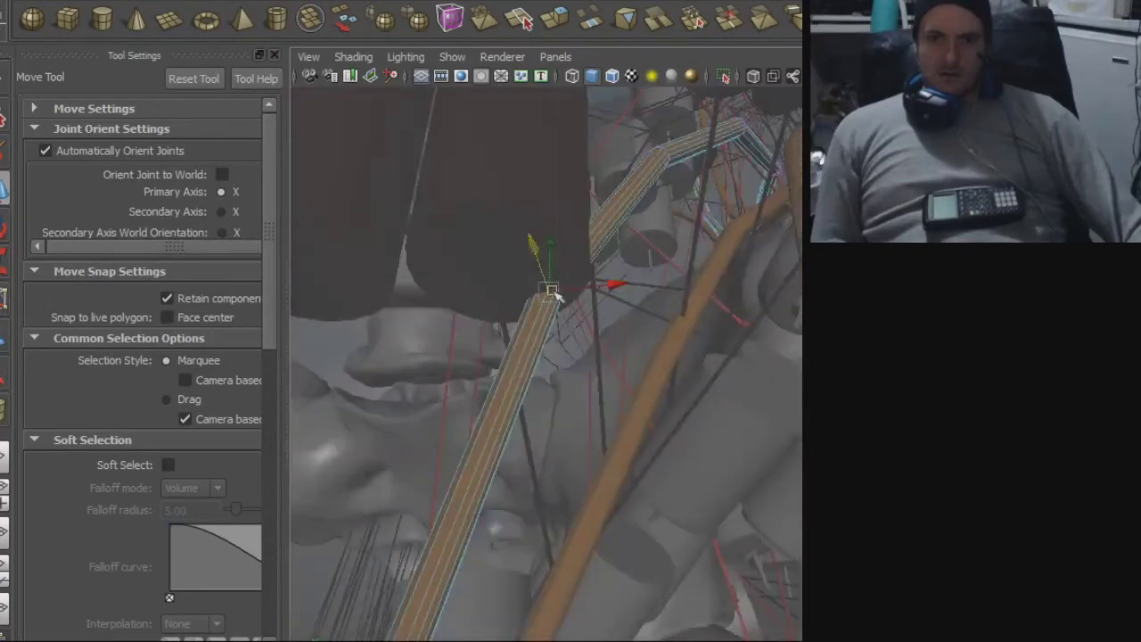
{"action": "left_click_drag", "start_coordinate": [623, 221], "coordinate": [592, 421], "text": "alt"}
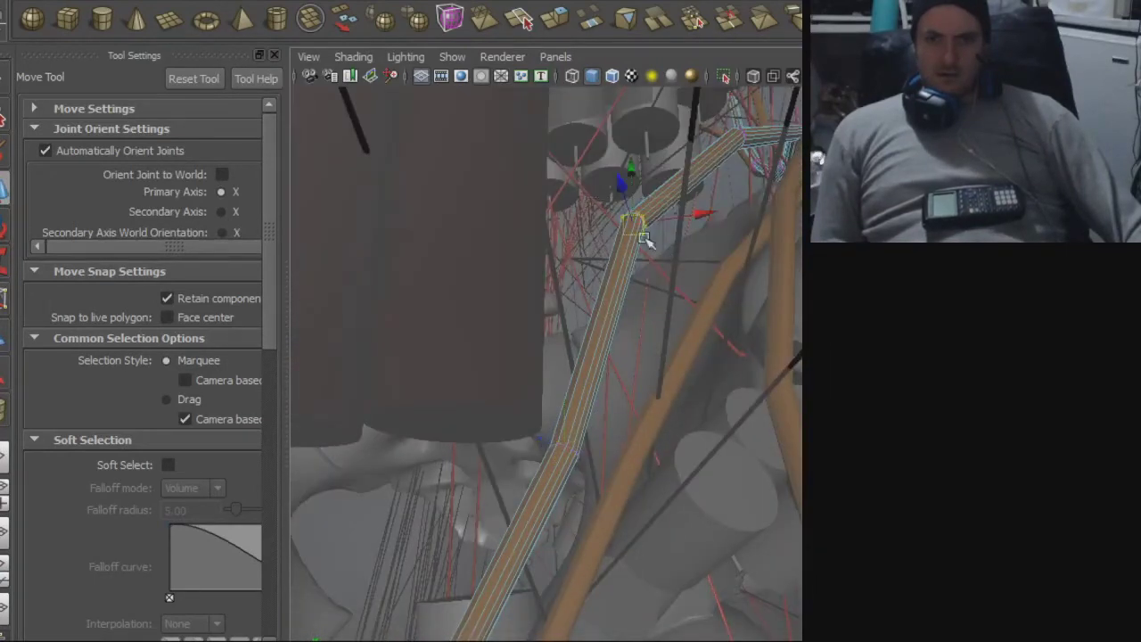
{"action": "left_click_drag", "start_coordinate": [657, 238], "coordinate": [402, 371], "text": "alt"}
- Select the staggered outer cylinder mesh above the lowest cylinders at the side of the abdomen and delete it
{"action": "left_click_drag", "start_coordinate": [395, 501], "coordinate": [174, 419], "text": "alt"}
{"action": "left_click_drag", "start_coordinate": [631, 420], "coordinate": [600, 416], "text": "alt"}
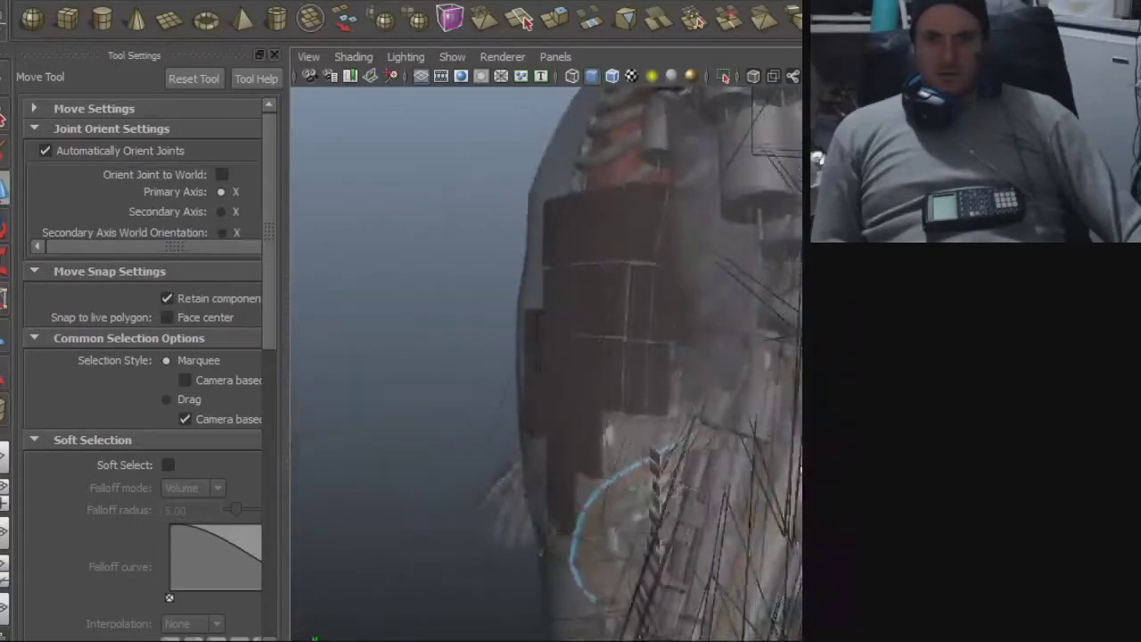
{"action": "left_click_drag", "start_coordinate": [792, 455], "coordinate": [800, 433], "text": "alt"}
{"action": "scroll", "coordinate": [609, 433], "scroll_direction": "up", "scroll_amount": 4}
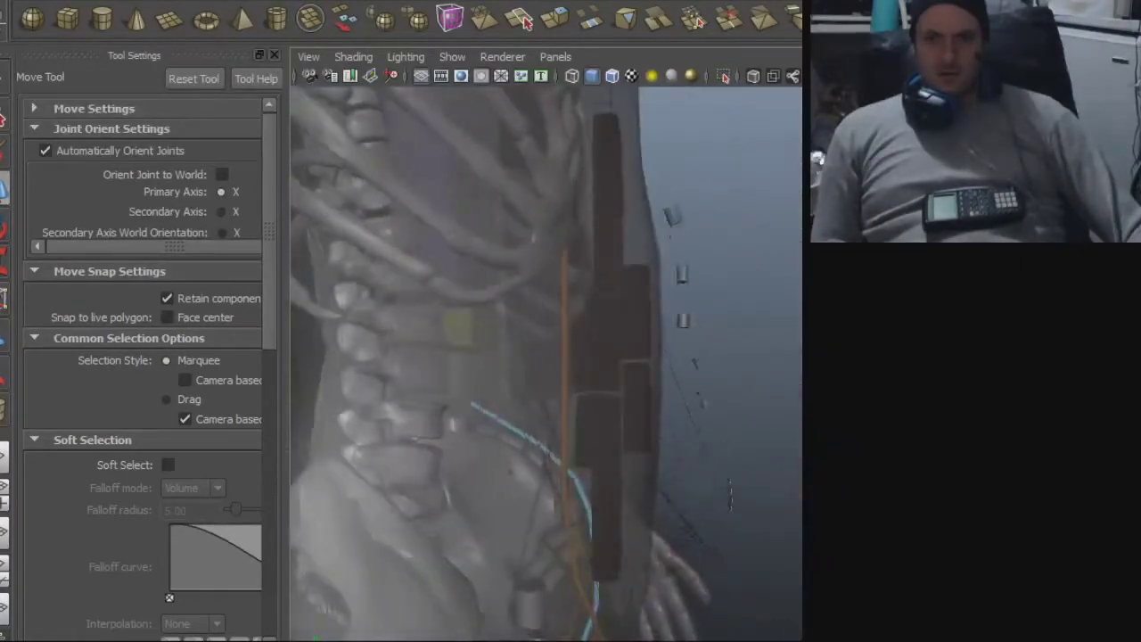
{"action": "left_click_drag", "start_coordinate": [765, 484], "coordinate": [497, 462], "text": "alt"}
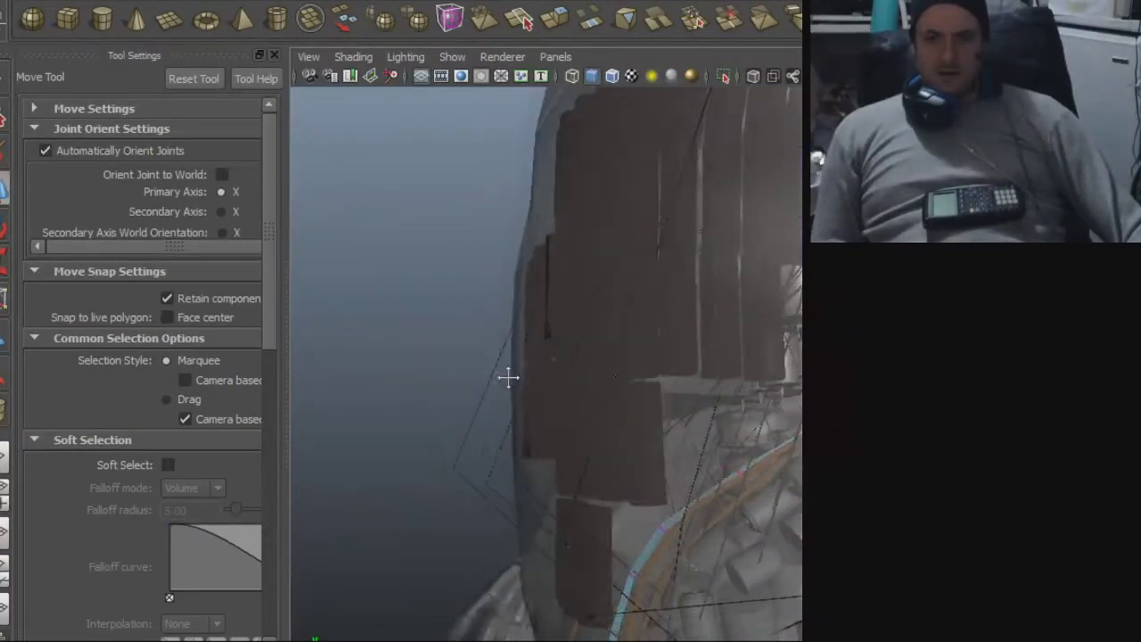
{"action": "left_click_drag", "start_coordinate": [664, 393], "coordinate": [801, 339], "text": "alt"}
{"action": "left_click", "coordinate": [592, 246]}
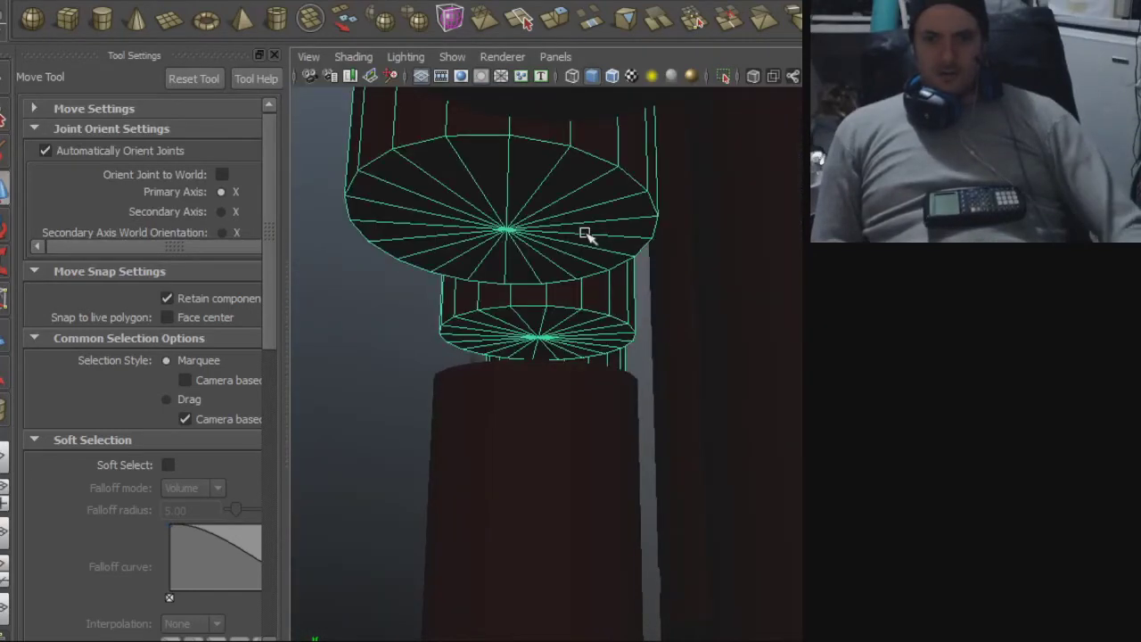
{"action": "key", "text": "Delete"}
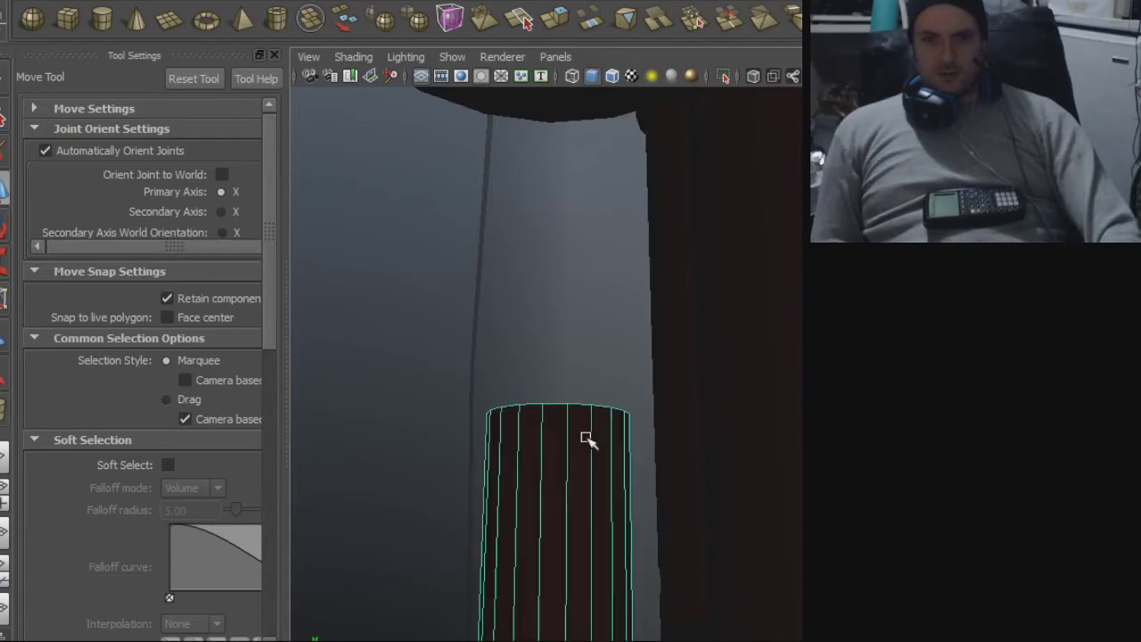
- Export the three cylinders nearest the midline in the lowest abdominal row to the Desktop as blah.obj, replacing the existing file
{"action": "left_click_drag", "start_coordinate": [726, 364], "coordinate": [668, 356], "text": "alt"}
{"action": "right_click_drag", "start_coordinate": [669, 357], "coordinate": [620, 356], "text": "alt"}
{"action": "left_click_drag", "start_coordinate": [573, 429], "coordinate": [665, 477], "text": "alt"}
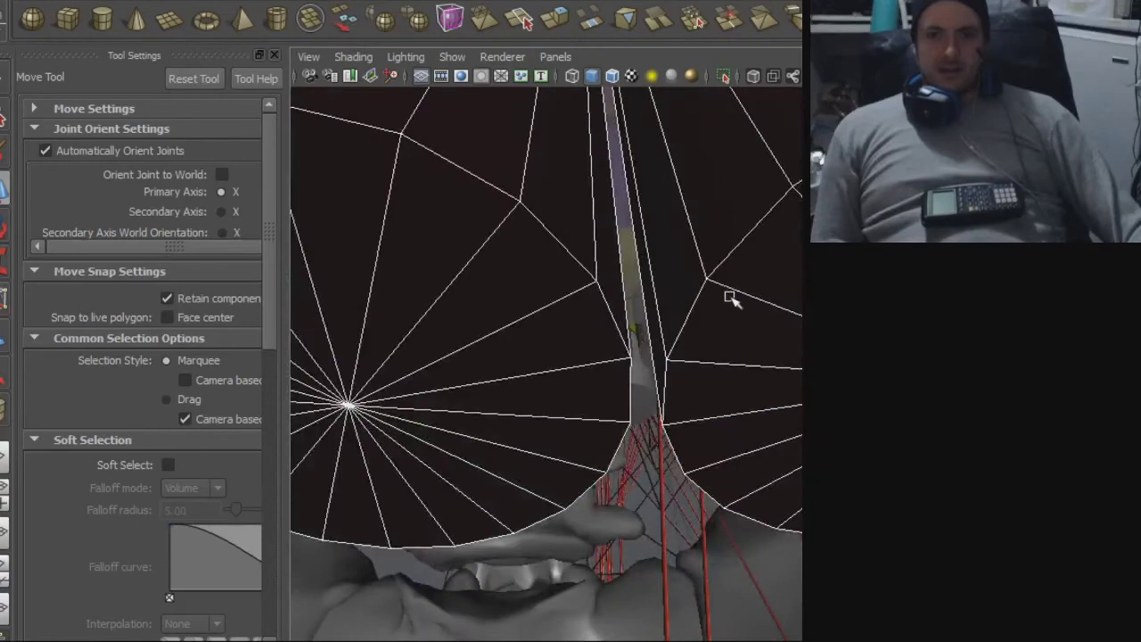
{"action": "left_click", "coordinate": [563, 327], "text": "shift"}
{"action": "left_click", "coordinate": [705, 329]}
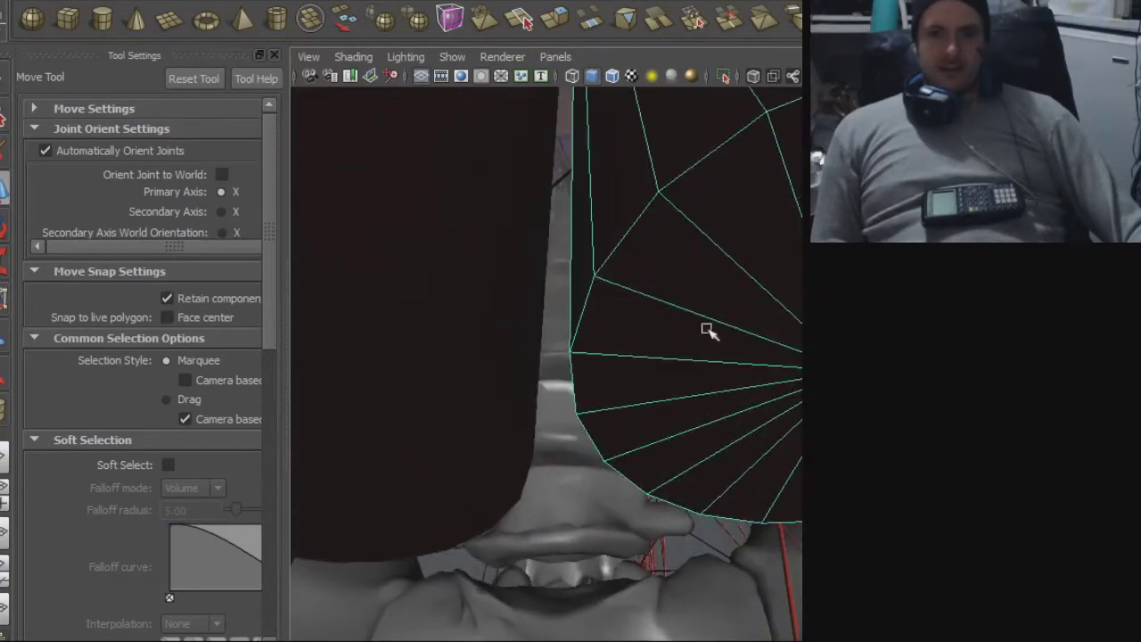
{"action": "left_click_drag", "start_coordinate": [506, 347], "coordinate": [440, 383], "text": "alt"}
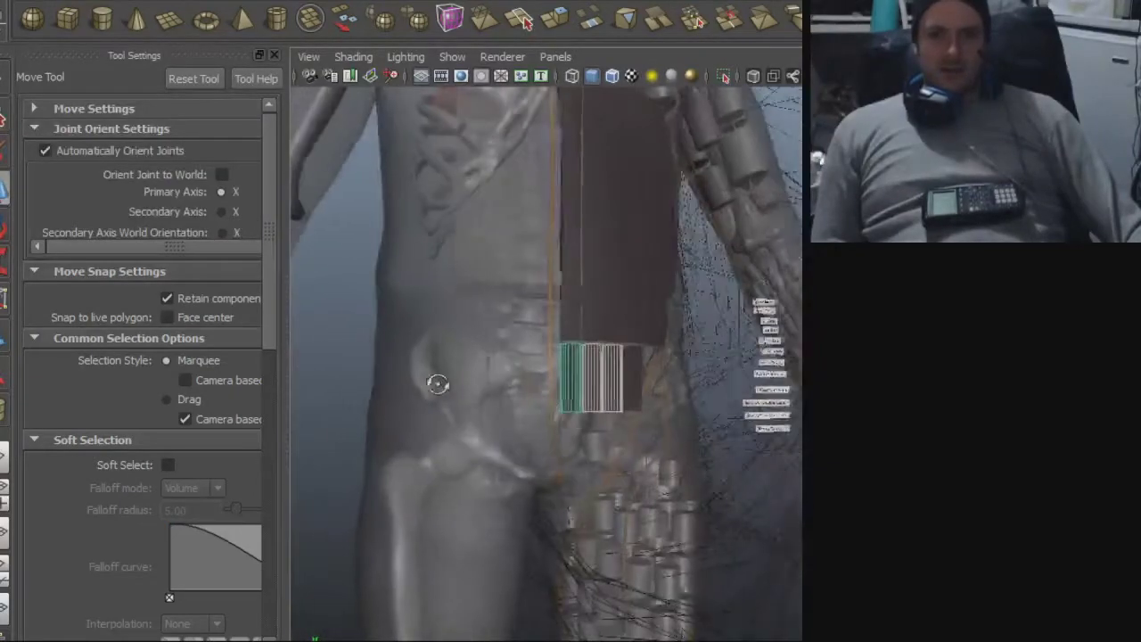
{"action": "right_click_drag", "start_coordinate": [440, 382], "coordinate": [677, 412], "text": "alt"}
{"action": "left_click_drag", "start_coordinate": [677, 411], "coordinate": [526, 20], "text": "alt"}
{"action": "left_click_drag", "start_coordinate": [678, 303], "coordinate": [691, 325], "text": "alt"}
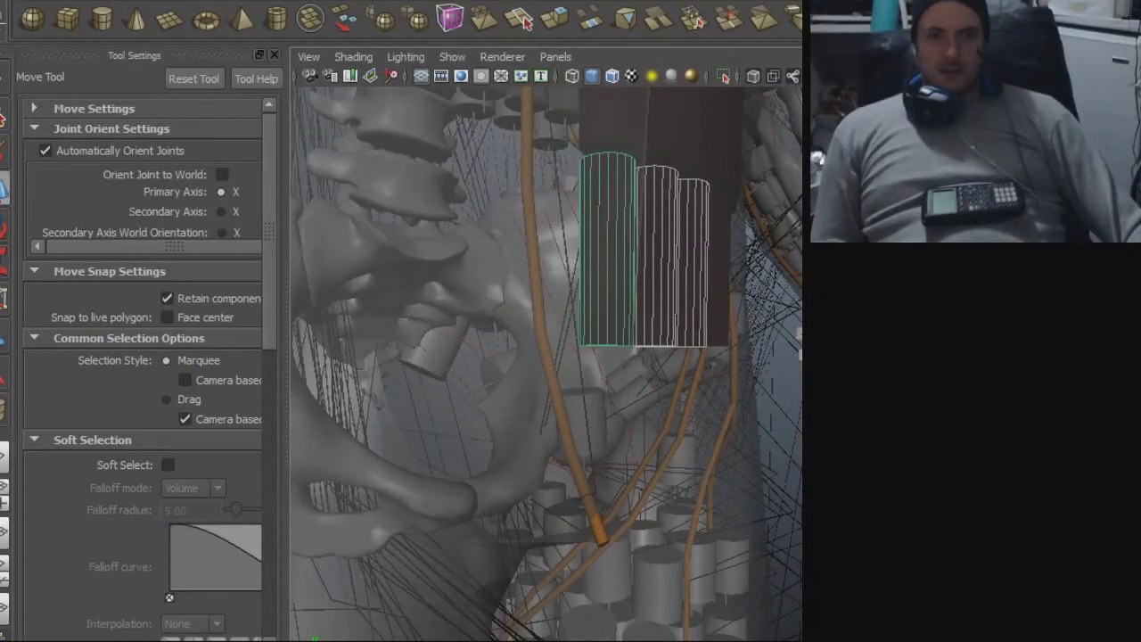
{"action": "left_click", "coordinate": [18, 2]}
{"action": "left_click", "coordinate": [27, 134]}
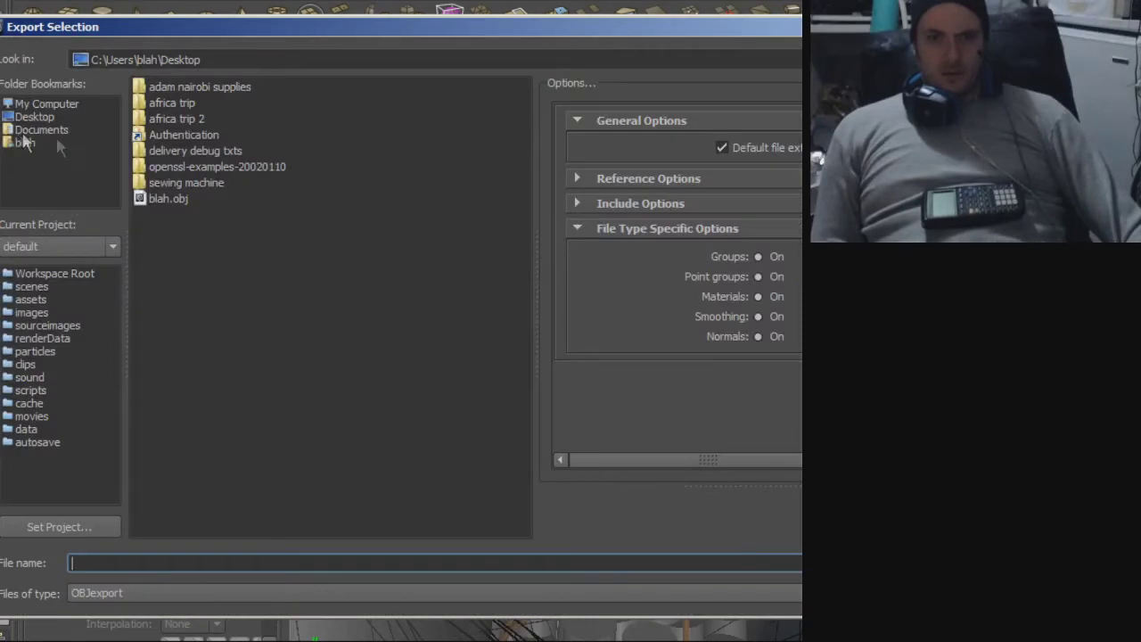
{"action": "left_click", "coordinate": [171, 198]}
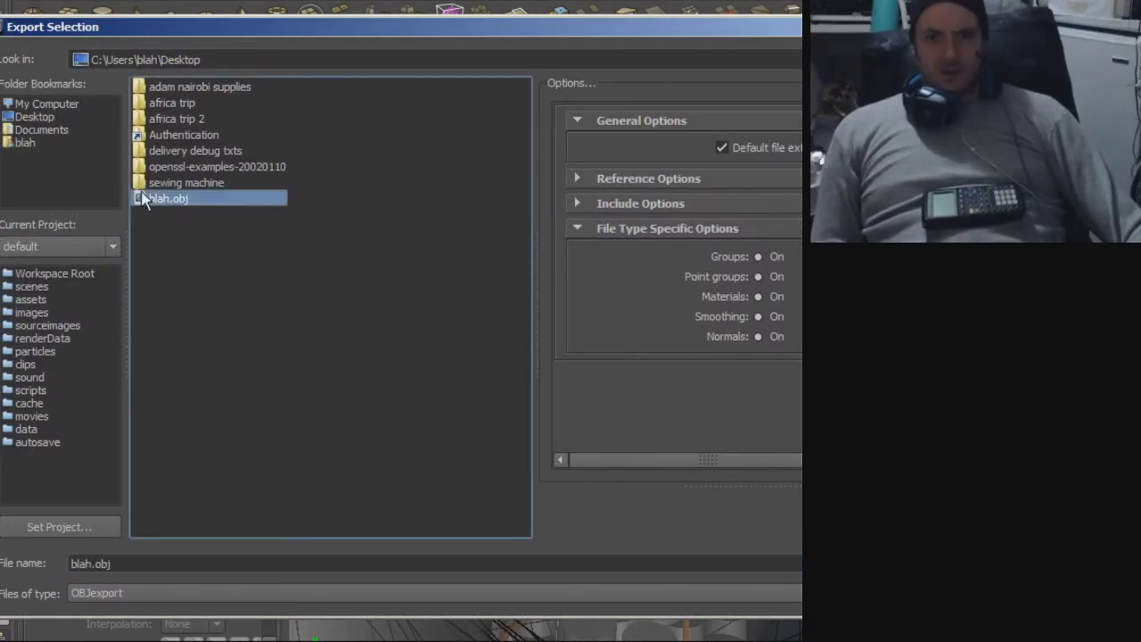
{"action": "double_click", "coordinate": [142, 198]}
{"action": "left_click", "coordinate": [436, 349]}
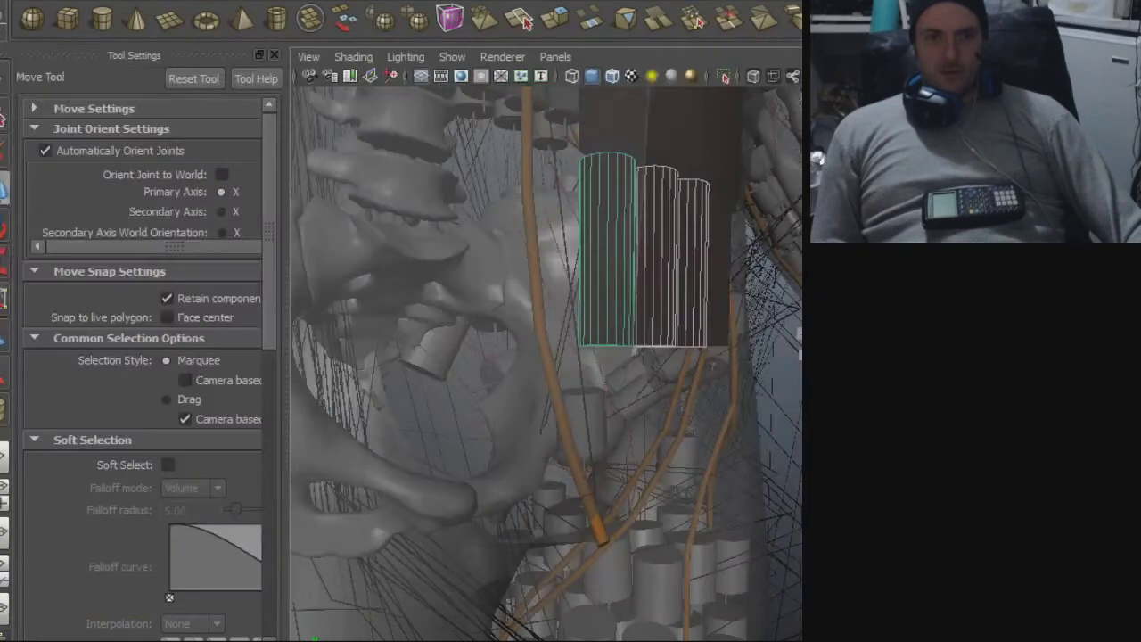
- Import blah.obj from the Desktop and center the pivot of the imported three-cylinder mesh
{"action": "left_click", "coordinate": [8, 2]}
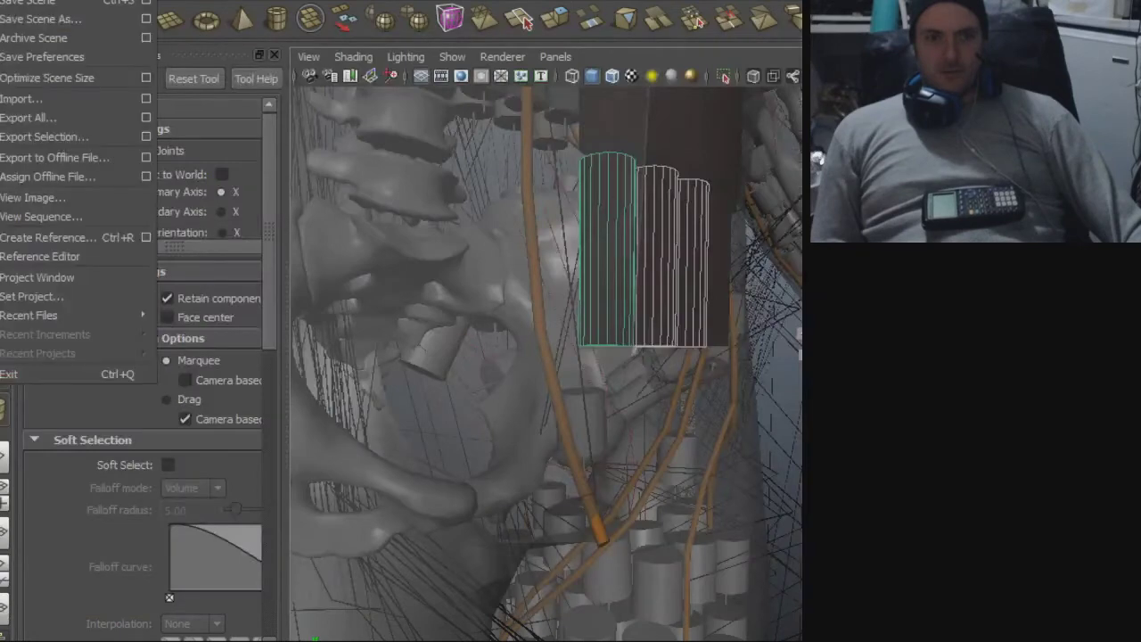
{"action": "left_click", "coordinate": [20, 100]}
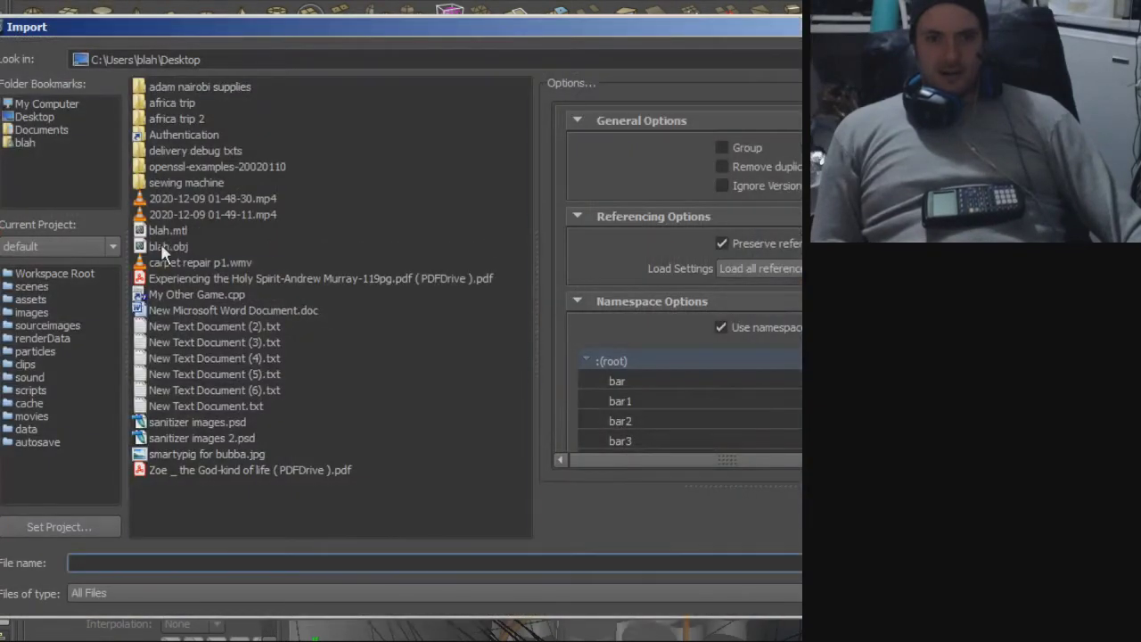
{"action": "double_click", "coordinate": [168, 246]}
{"action": "left_click", "coordinate": [569, 368]}
{"action": "key", "text": "w"}
{"action": "left_click_drag", "start_coordinate": [580, 367], "coordinate": [506, 382], "text": "alt"}
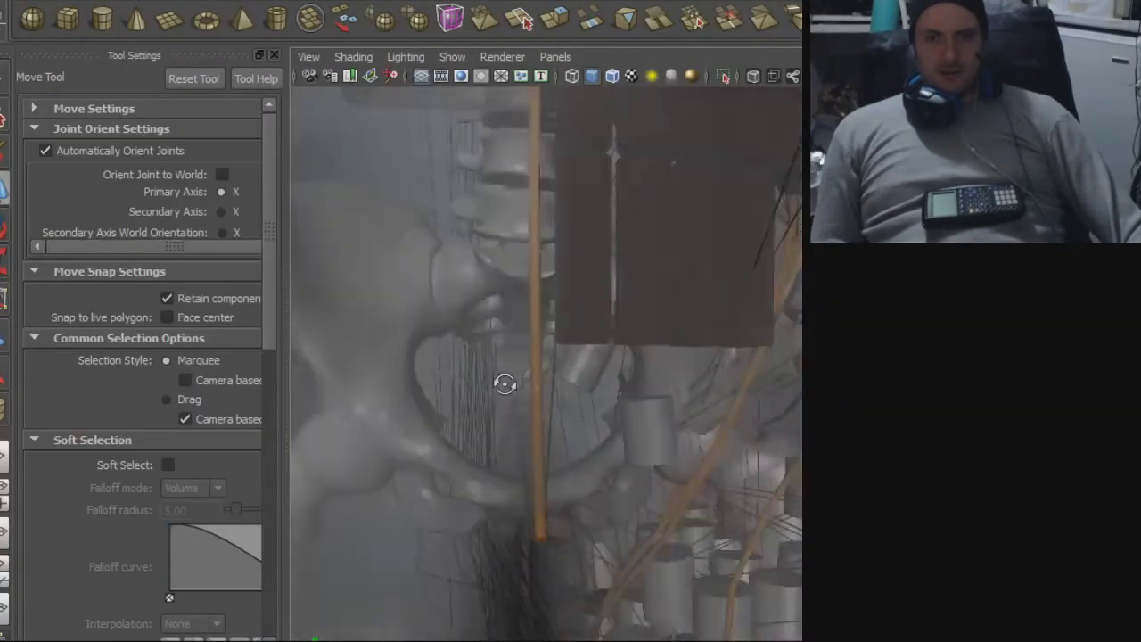
{"action": "right_click_drag", "start_coordinate": [506, 382], "coordinate": [686, 372], "text": "alt"}
{"action": "middle_click_drag", "start_coordinate": [686, 372], "coordinate": [649, 480], "text": "alt"}
{"action": "scroll", "coordinate": [648, 480], "scroll_direction": "up", "scroll_amount": 8}
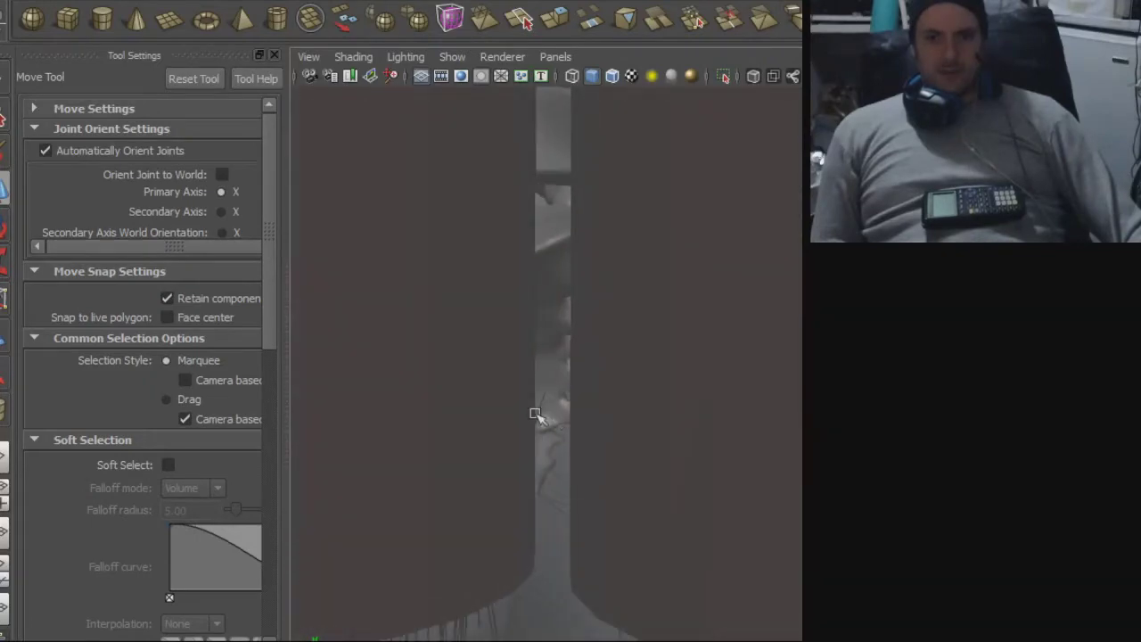
{"action": "scroll", "coordinate": [700, 415], "scroll_direction": "down", "scroll_amount": 6}
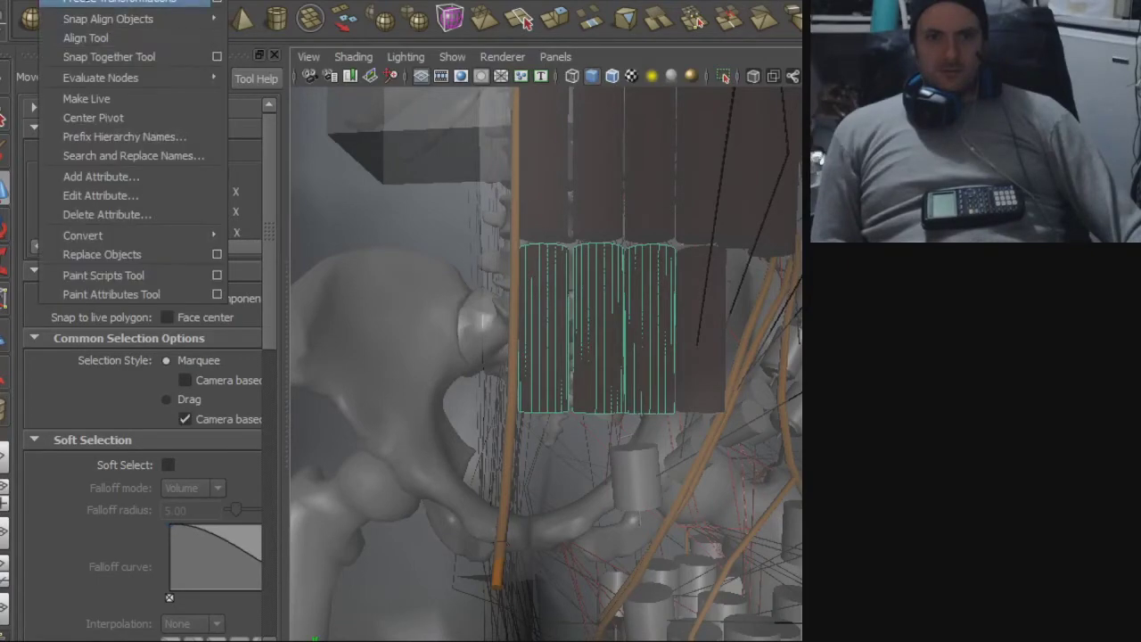
{"action": "left_click", "coordinate": [165, 186]}
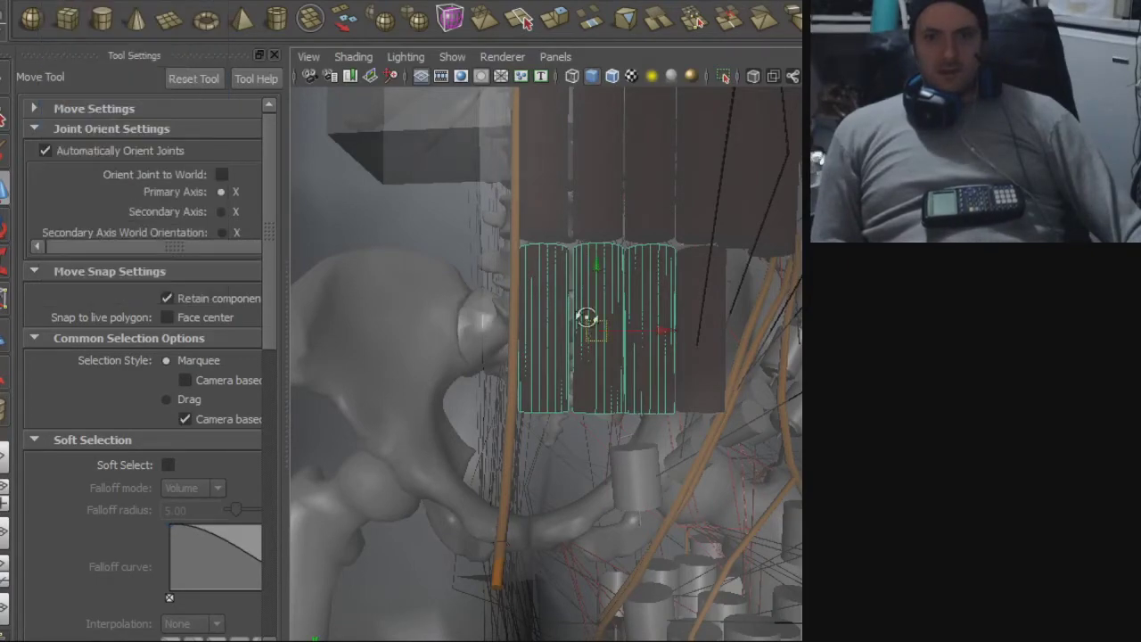
- Try fitting the imported three-cylinder mesh below the lowest abdominal row, tilting it back toward the pelvis
{"action": "left_click_drag", "start_coordinate": [592, 323], "coordinate": [502, 339]}
{"action": "key", "text": "e"}
{"action": "key", "text": "w"}
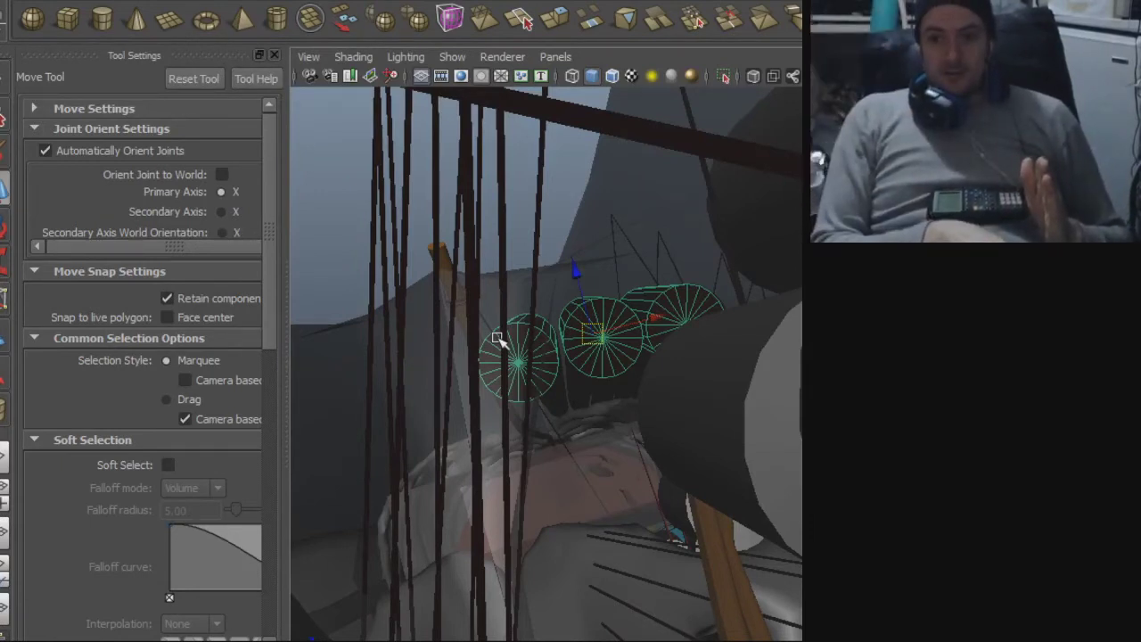
{"action": "left_click_drag", "start_coordinate": [496, 338], "coordinate": [288, 382], "text": "alt"}
{"action": "middle_click_drag", "start_coordinate": [499, 375], "coordinate": [446, 314], "text": "alt"}
{"action": "right_click_drag", "start_coordinate": [445, 314], "coordinate": [581, 375], "text": "alt"}
{"action": "left_click_drag", "start_coordinate": [543, 484], "coordinate": [303, 383], "text": "alt"}
{"action": "left_click_drag", "start_coordinate": [596, 382], "coordinate": [695, 276], "text": "alt"}
{"action": "left_click_drag", "start_coordinate": [458, 267], "coordinate": [338, 285], "text": "alt"}
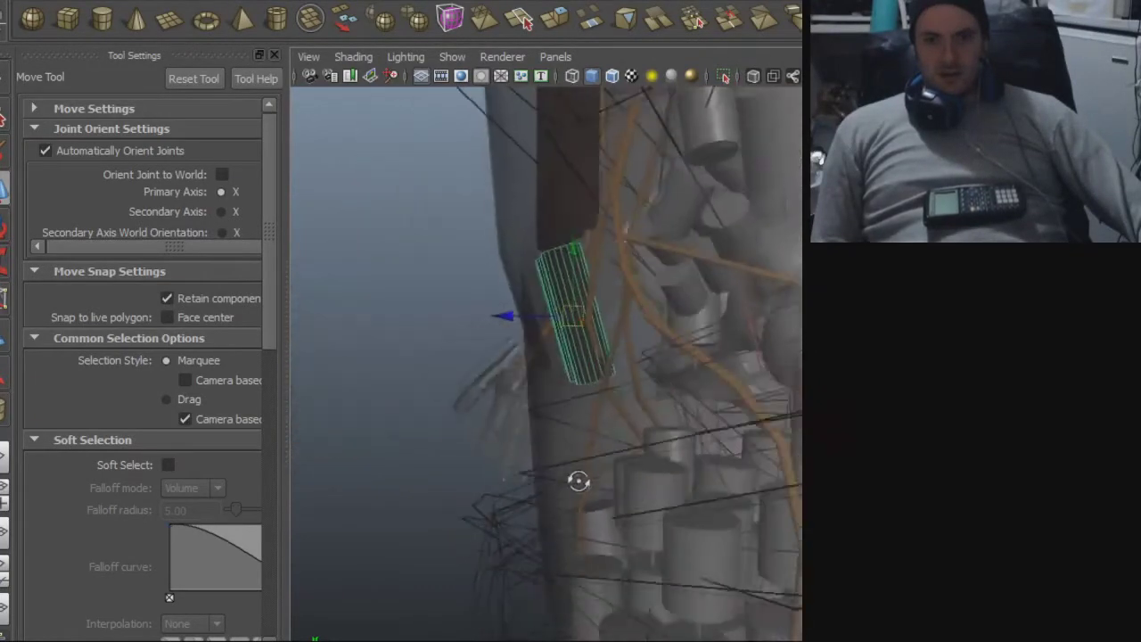
{"action": "mouse_move", "coordinate": [535, 477]}
{"action": "left_mouse_down", "text": "alt"}
{"action": "mouse_move", "coordinate": [530, 490]}
{"action": "mouse_move", "coordinate": [542, 487]}
{"action": "left_mouse_up", "text": "alt"}
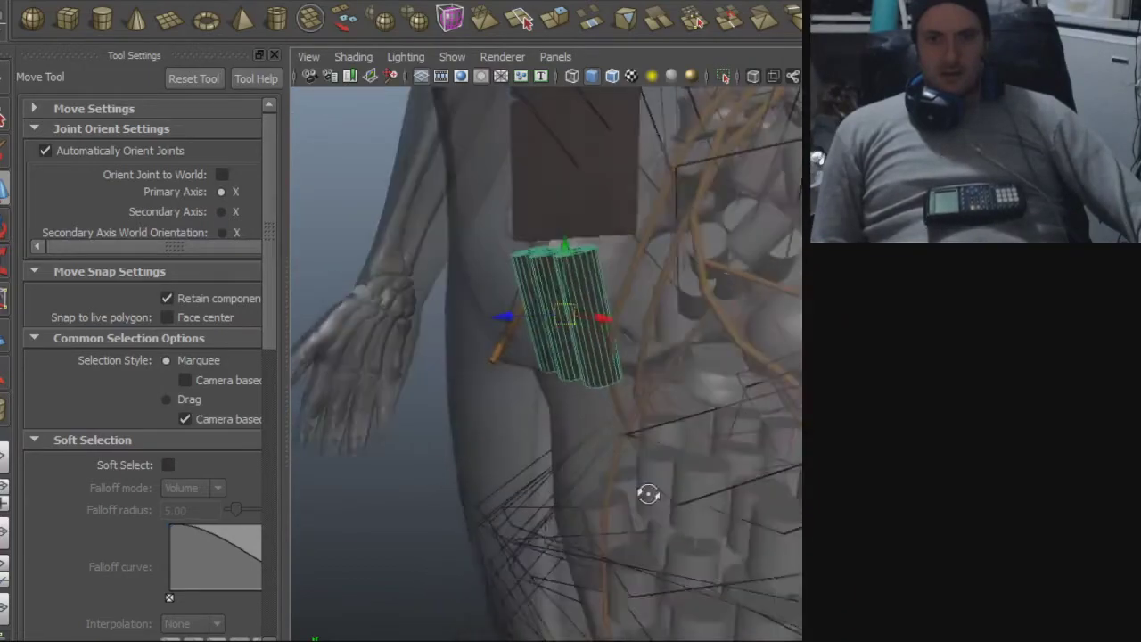
- Delete the tilted three-cylinder mesh below the lowest abdominal row
{"action": "left_click_drag", "start_coordinate": [625, 497], "coordinate": [695, 268], "text": "alt"}
{"action": "left_click_drag", "start_coordinate": [714, 457], "coordinate": [186, 426], "text": "alt"}
{"action": "right_click_drag", "start_coordinate": [474, 440], "coordinate": [739, 438], "text": "alt"}
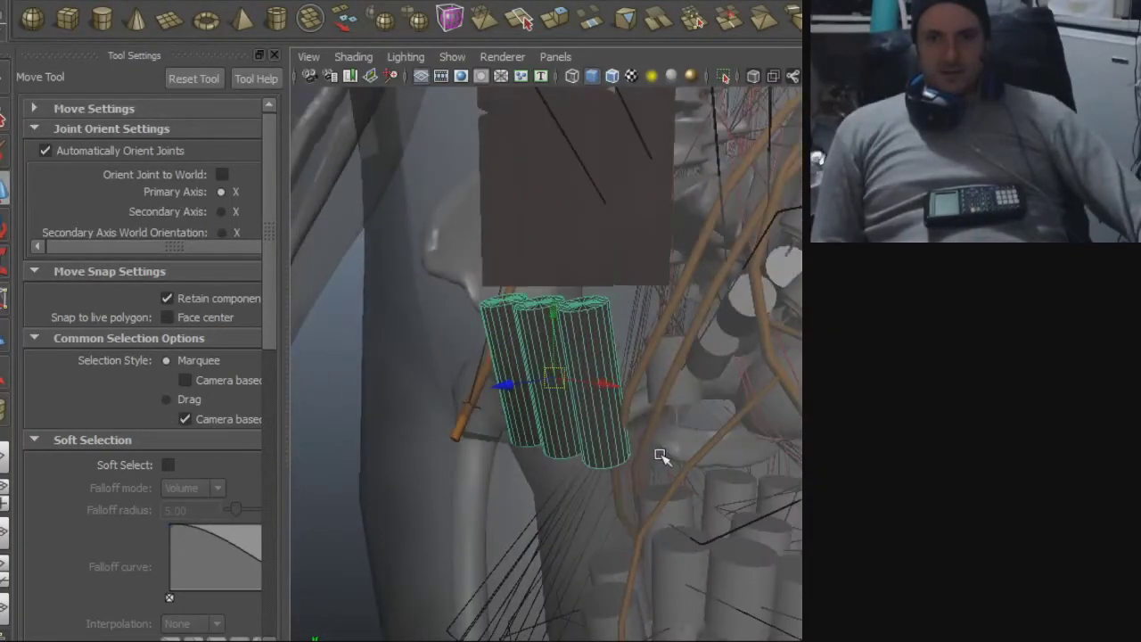
{"action": "key", "text": "Delete"}
{"action": "right_click_drag", "start_coordinate": [752, 463], "coordinate": [526, 462], "text": "alt"}
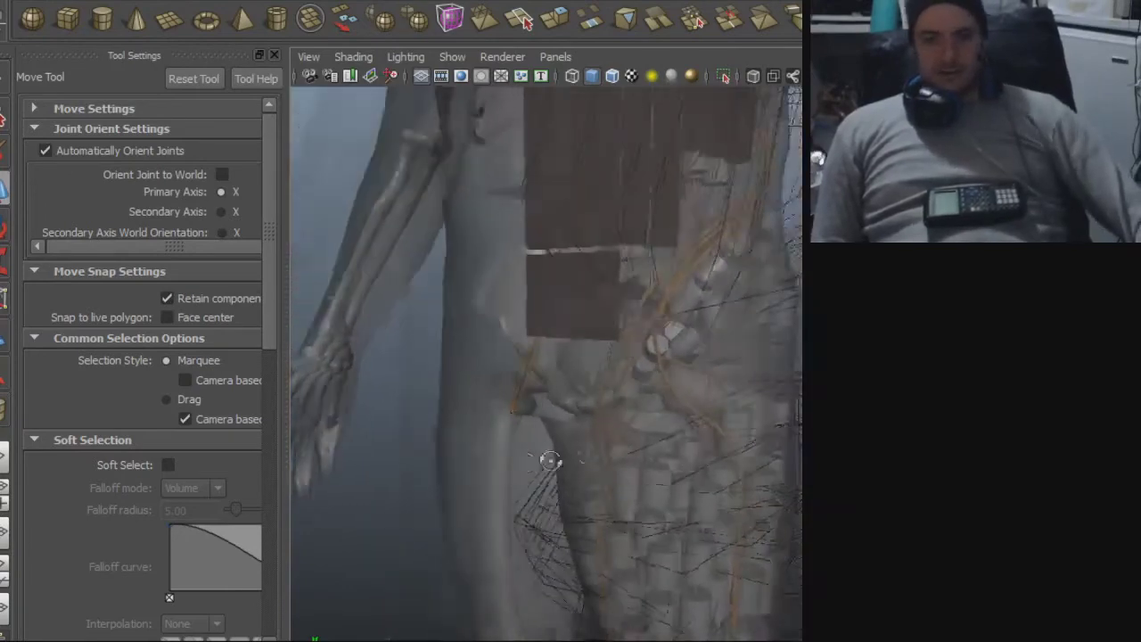
- Examine the abdominal cylinder rows and their lower edge beside the orange tubes from the front, side and below
{"action": "left_click_drag", "start_coordinate": [535, 462], "coordinate": [749, 443], "text": "alt"}
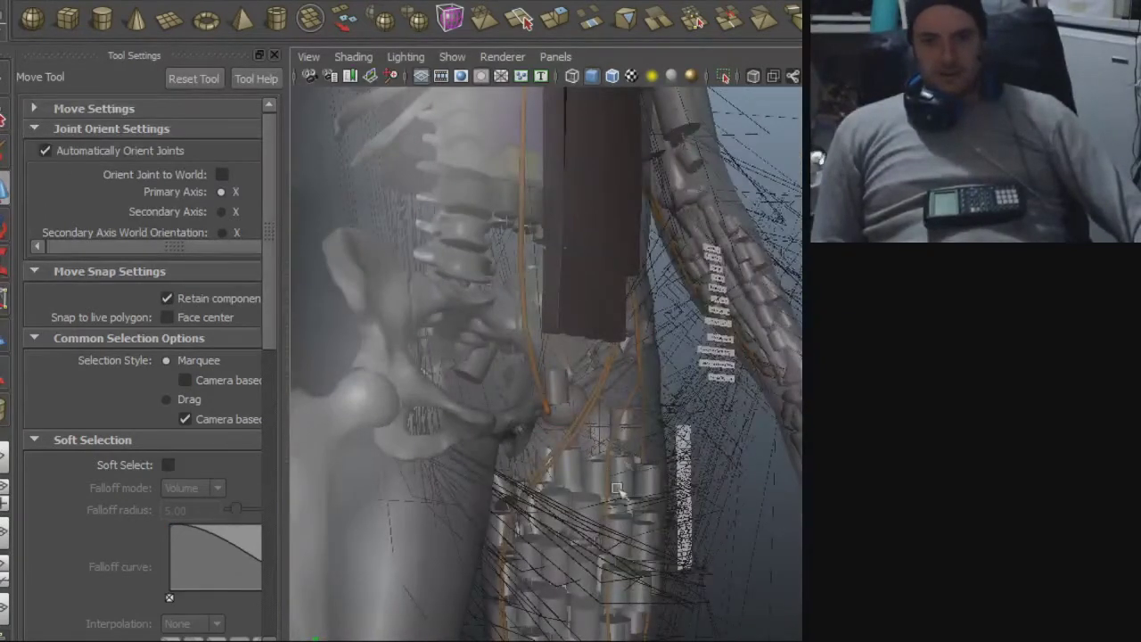
{"action": "left_click_drag", "start_coordinate": [571, 385], "coordinate": [484, 378], "text": "alt"}
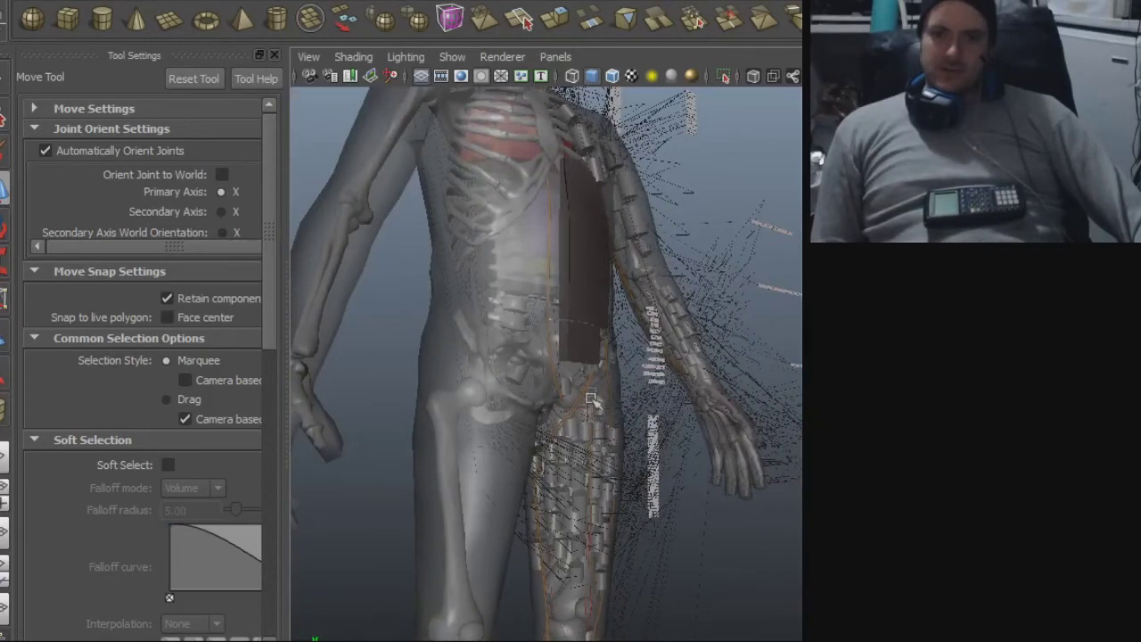
{"action": "right_click_drag", "start_coordinate": [585, 387], "coordinate": [776, 398], "text": "alt"}
{"action": "left_click_drag", "start_coordinate": [606, 385], "coordinate": [718, 403], "text": "alt"}
{"action": "middle_click_drag", "start_coordinate": [577, 347], "coordinate": [589, 357], "text": "alt"}
{"action": "left_click_drag", "start_coordinate": [586, 355], "coordinate": [459, 479], "text": "alt"}
{"action": "right_click_drag", "start_coordinate": [458, 479], "coordinate": [617, 455], "text": "alt"}
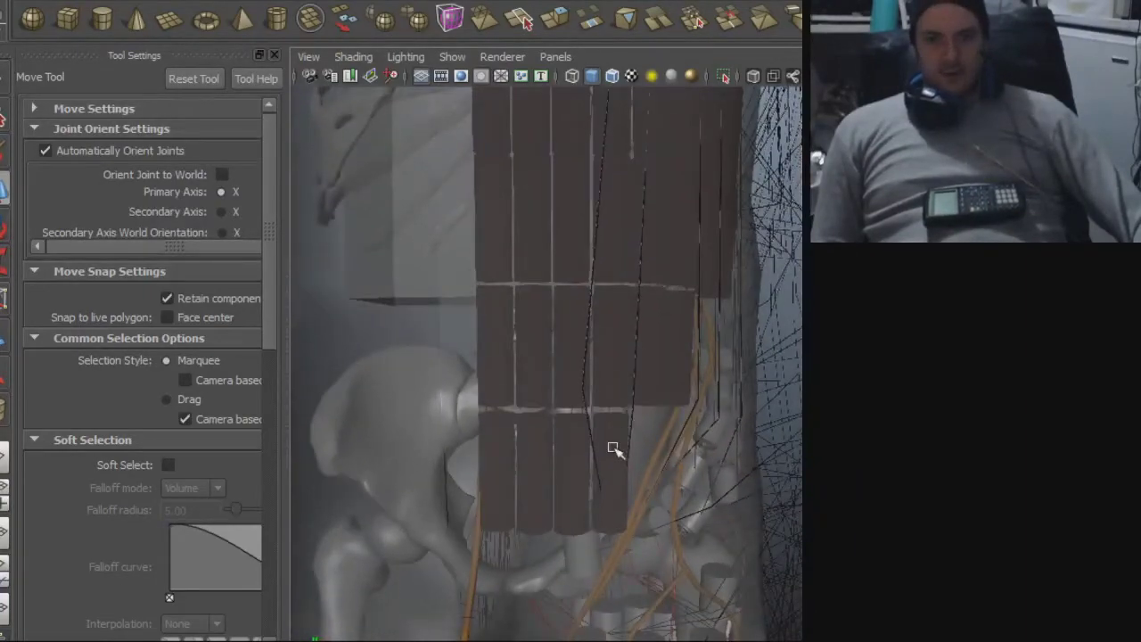
{"action": "left_click_drag", "start_coordinate": [600, 446], "coordinate": [563, 445], "text": "alt"}
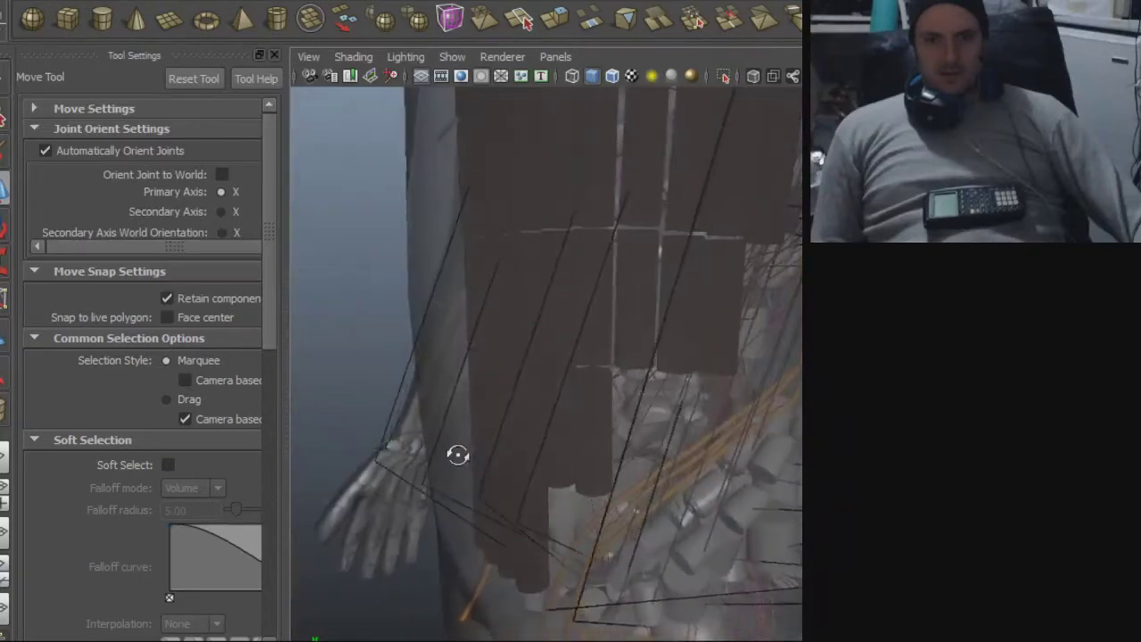
{"action": "left_click_drag", "start_coordinate": [507, 409], "coordinate": [499, 453], "text": "alt"}
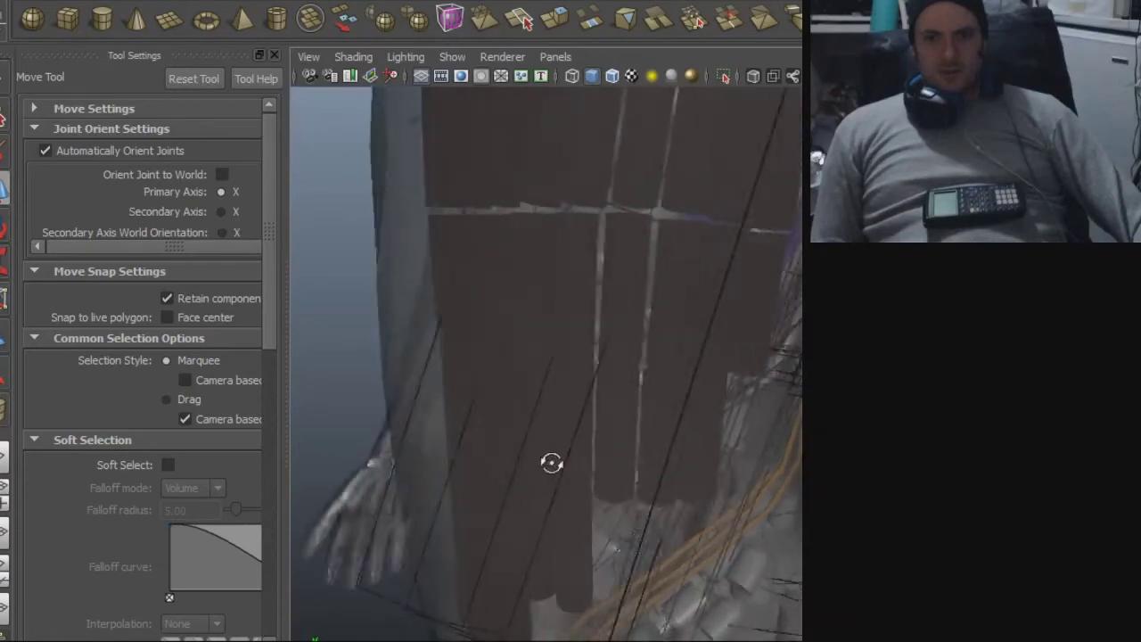
{"action": "left_click_drag", "start_coordinate": [575, 463], "coordinate": [510, 527], "text": "alt"}
{"action": "left_click_drag", "start_coordinate": [487, 473], "coordinate": [670, 375], "text": "alt"}
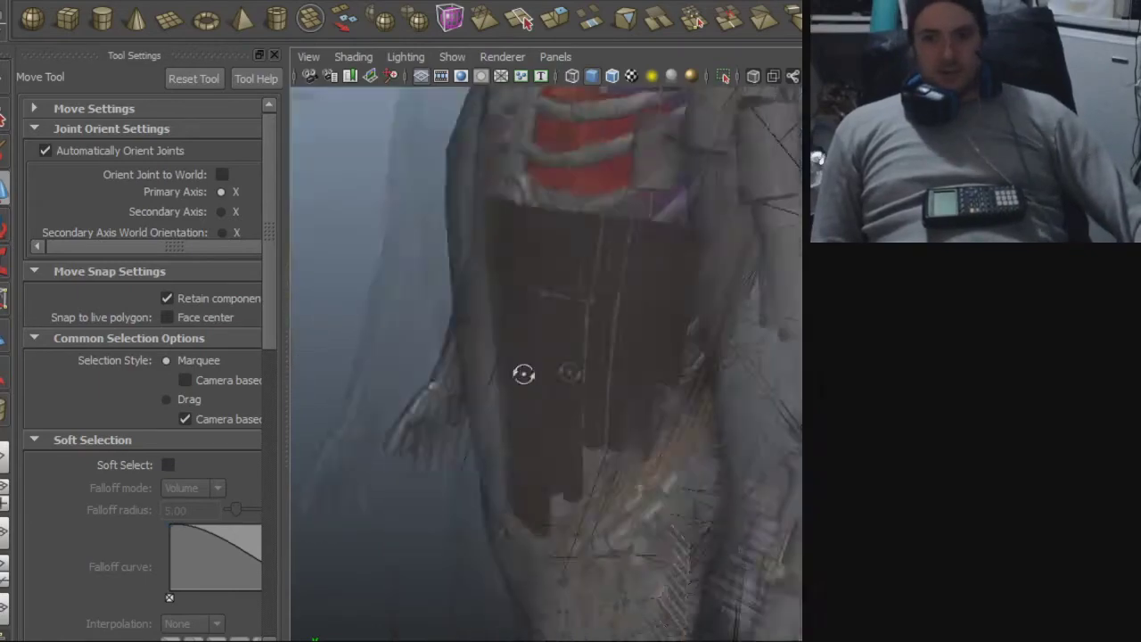
- Examine the cylinder coverage around the back of the pelvis, the abdomen and the upper thigh
{"action": "left_click_drag", "start_coordinate": [695, 463], "coordinate": [675, 424], "text": "alt"}
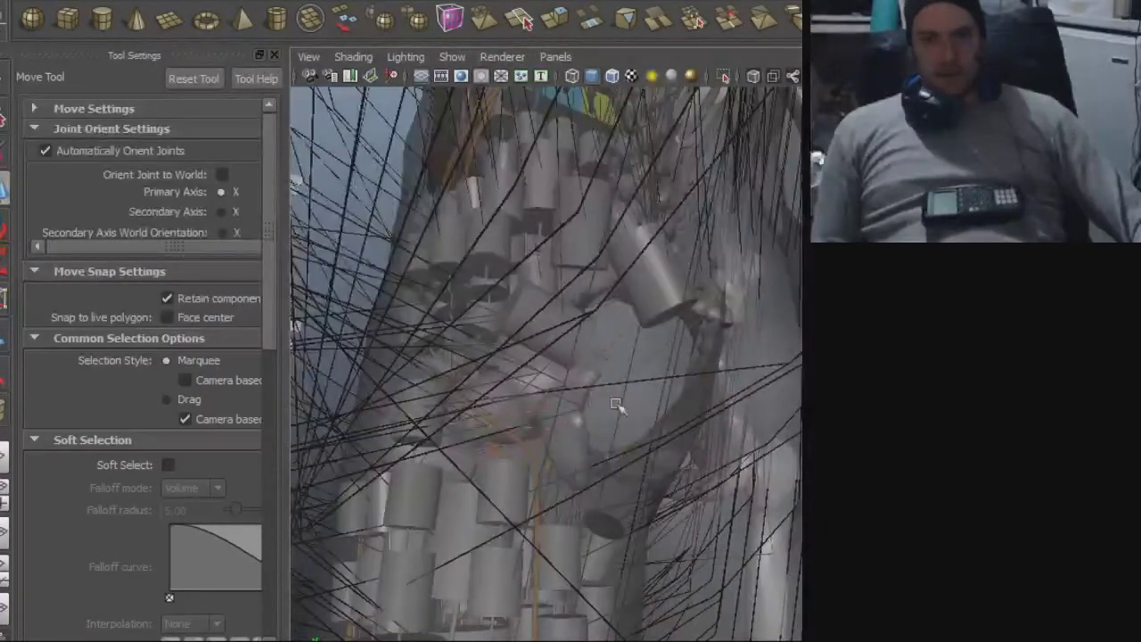
{"action": "left_click_drag", "start_coordinate": [633, 464], "coordinate": [441, 490], "text": "alt"}
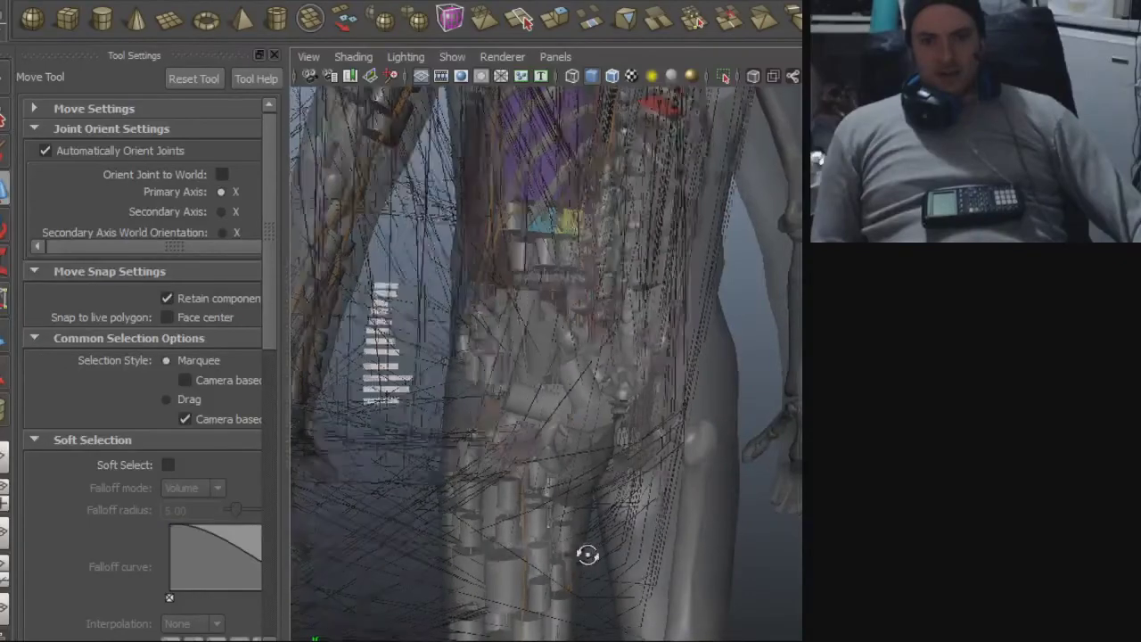
{"action": "left_click_drag", "start_coordinate": [749, 460], "coordinate": [676, 461], "text": "alt"}
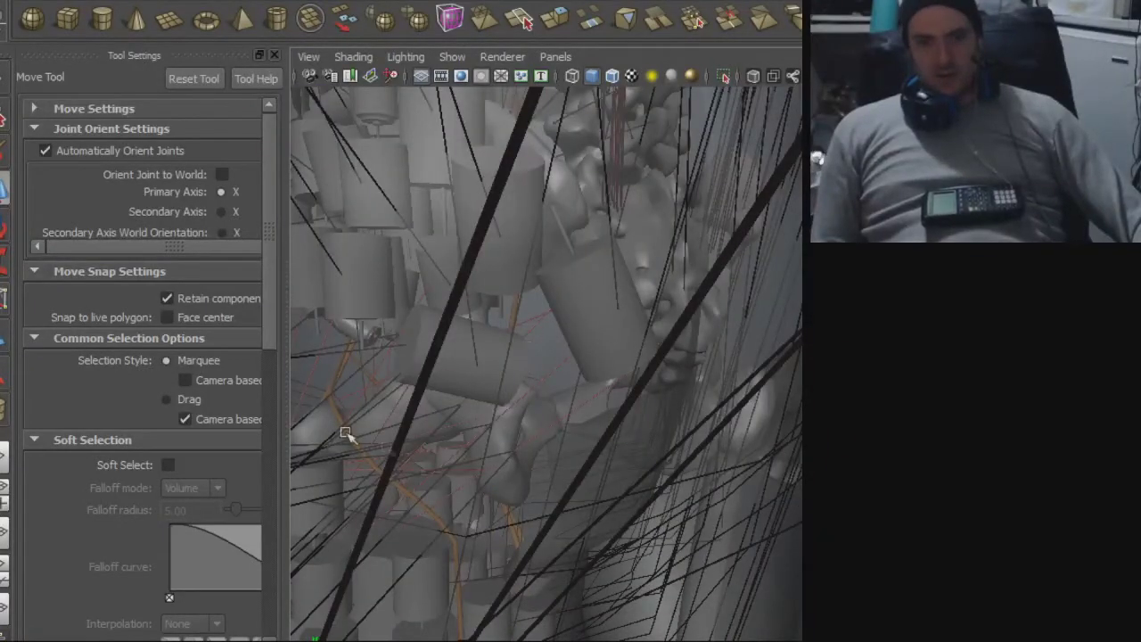
{"action": "right_click_drag", "start_coordinate": [641, 488], "coordinate": [481, 435], "text": "alt"}
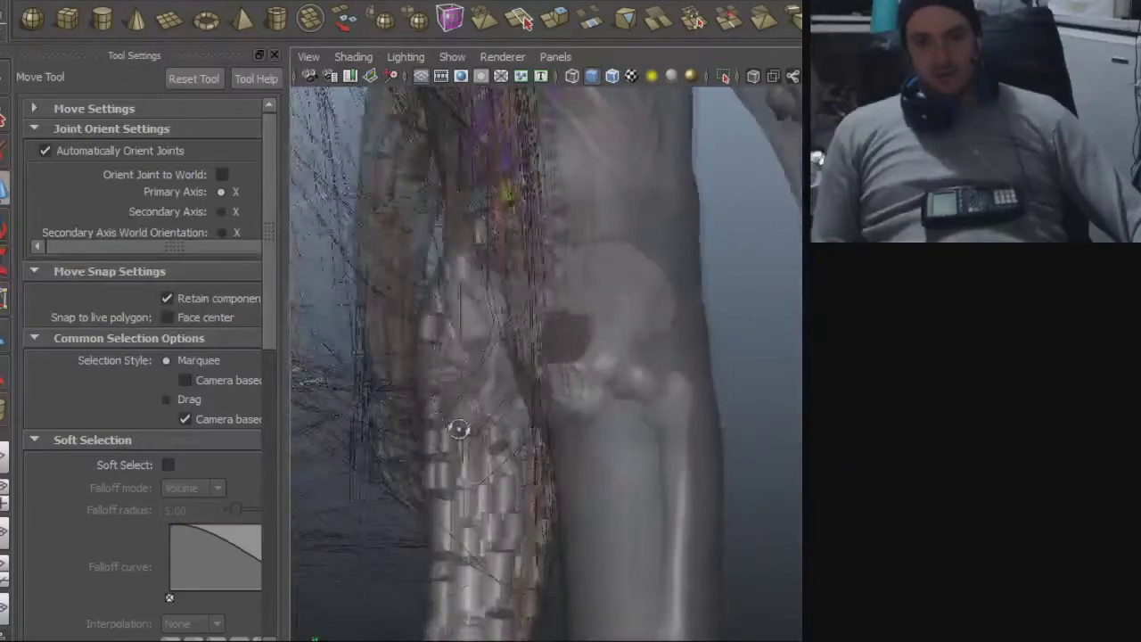
{"action": "left_click_drag", "start_coordinate": [751, 433], "coordinate": [633, 381], "text": "alt"}
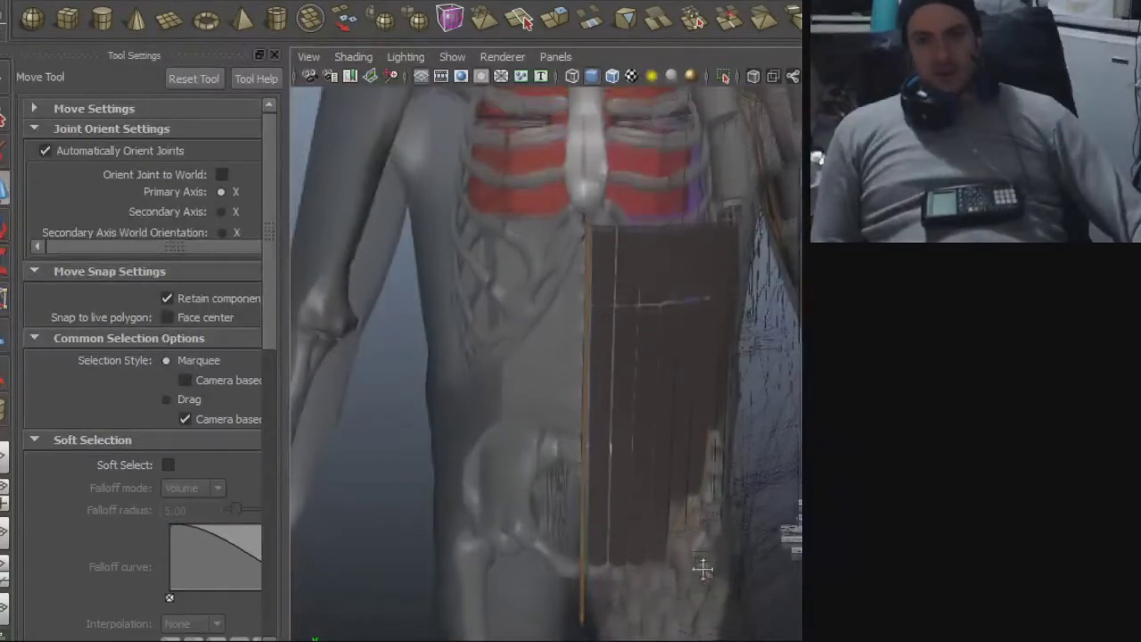
{"action": "left_click_drag", "start_coordinate": [771, 511], "coordinate": [637, 464], "text": "alt"}
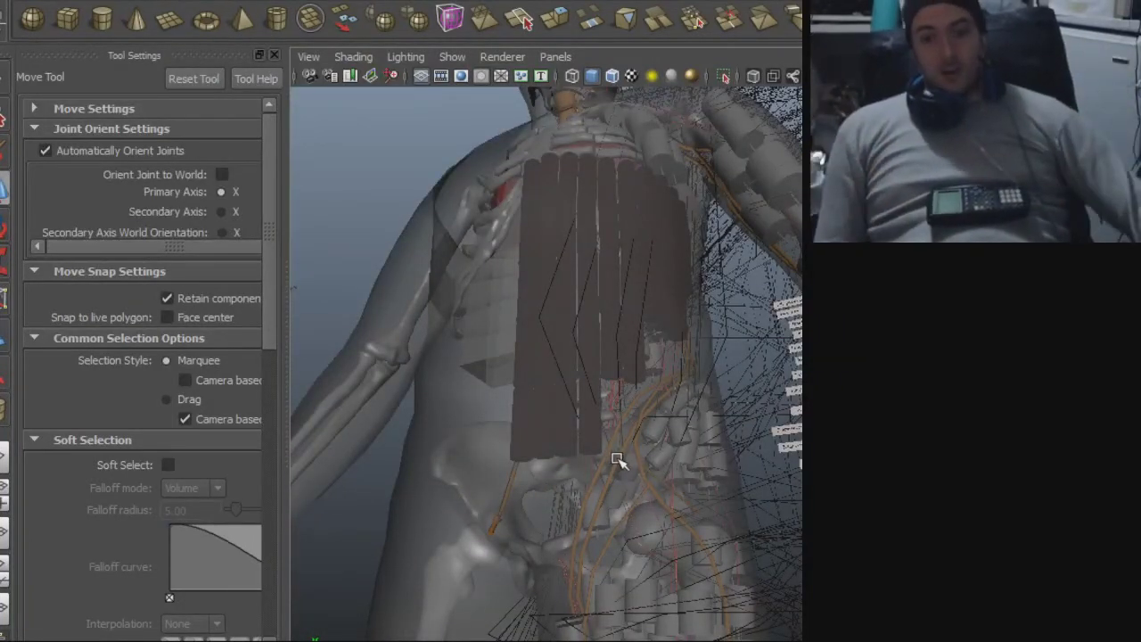
{"action": "middle_click_drag", "start_coordinate": [581, 420], "coordinate": [543, 209], "text": "alt"}
{"action": "right_click_drag", "start_coordinate": [543, 209], "coordinate": [617, 233], "text": "alt"}
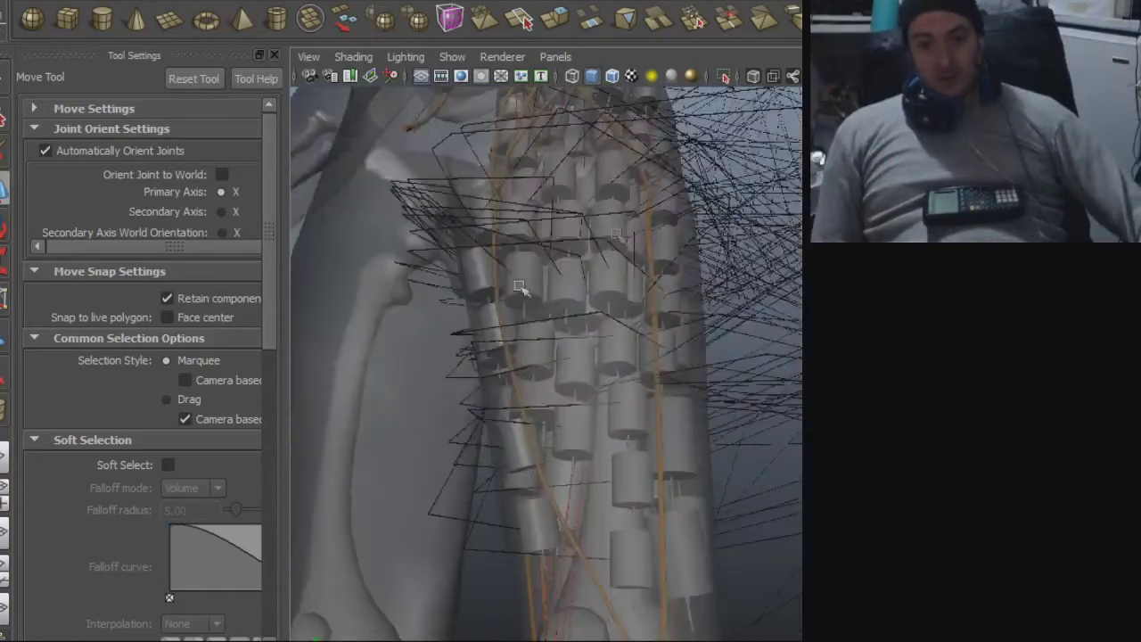
- Examine the space between the abdominal cylinders, orange tubes and pelvis from inside, below and the front
{"action": "right_click_drag", "start_coordinate": [531, 228], "coordinate": [481, 234], "text": "alt"}
{"action": "middle_click_drag", "start_coordinate": [481, 233], "coordinate": [568, 493], "text": "alt"}
{"action": "left_click_drag", "start_coordinate": [626, 419], "coordinate": [604, 365], "text": "alt"}
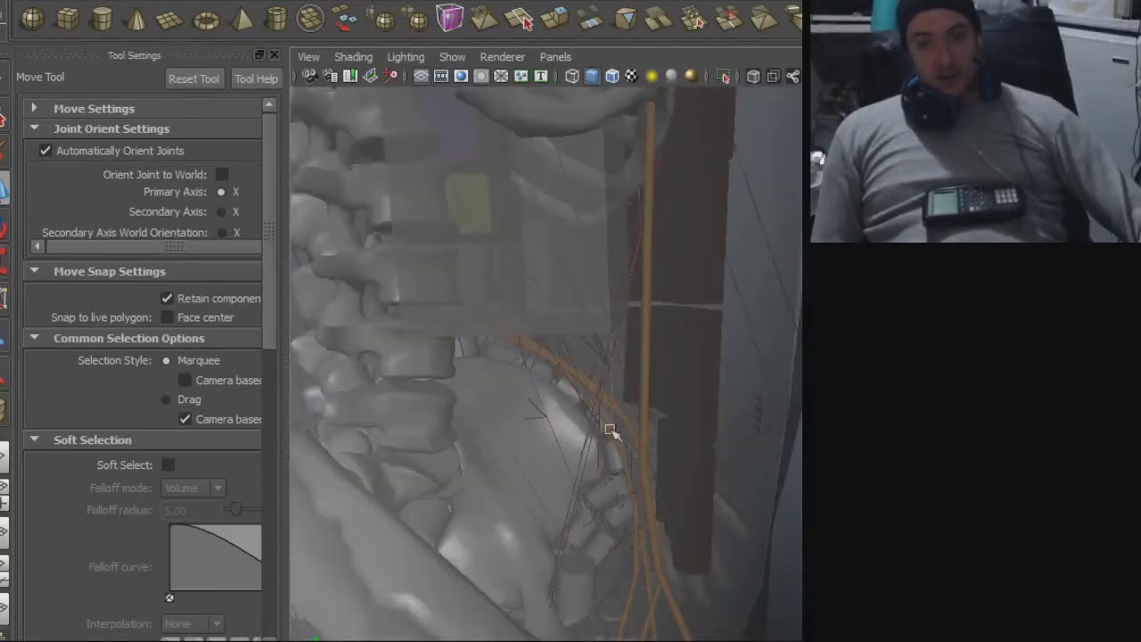
{"action": "left_click_drag", "start_coordinate": [580, 545], "coordinate": [502, 315], "text": "alt"}
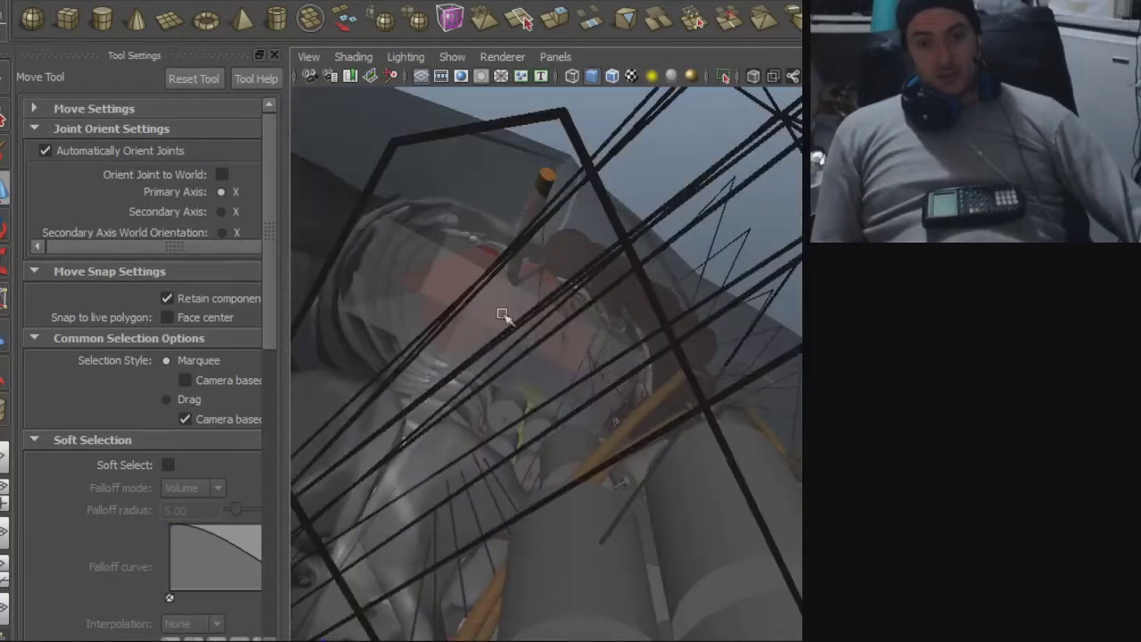
{"action": "left_click_drag", "start_coordinate": [586, 440], "coordinate": [600, 532], "text": "alt"}
{"action": "right_click_drag", "start_coordinate": [476, 447], "coordinate": [491, 374], "text": "alt"}
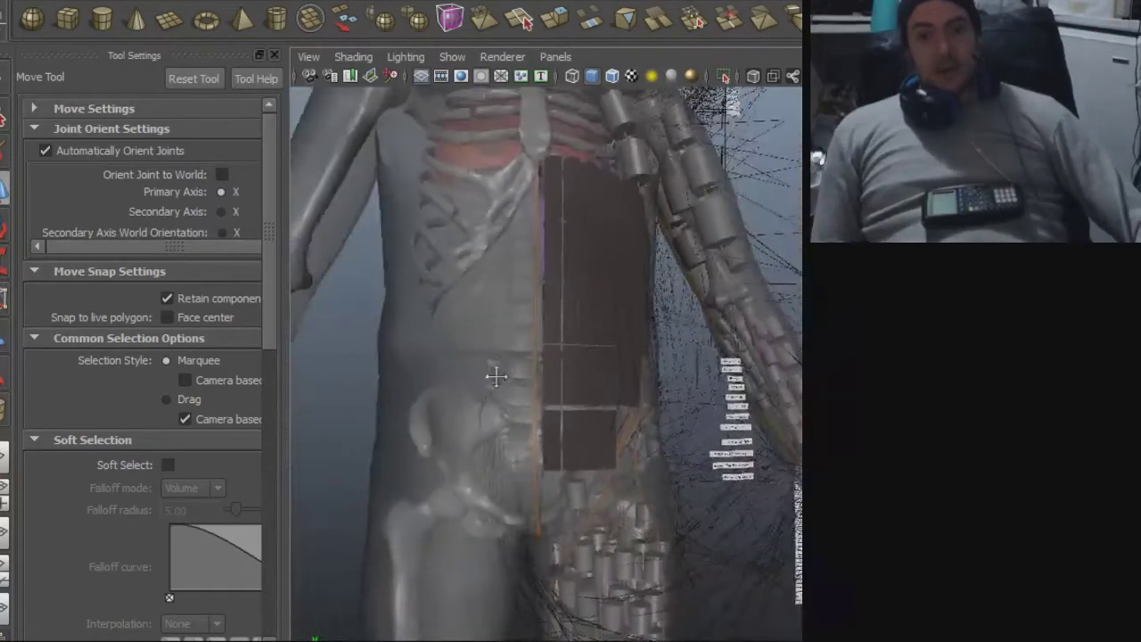
{"action": "middle_click_drag", "start_coordinate": [491, 375], "coordinate": [522, 453], "text": "alt"}
{"action": "left_click_drag", "start_coordinate": [523, 452], "coordinate": [502, 437], "text": "alt"}
{"action": "middle_click_drag", "start_coordinate": [502, 438], "coordinate": [483, 342], "text": "alt"}
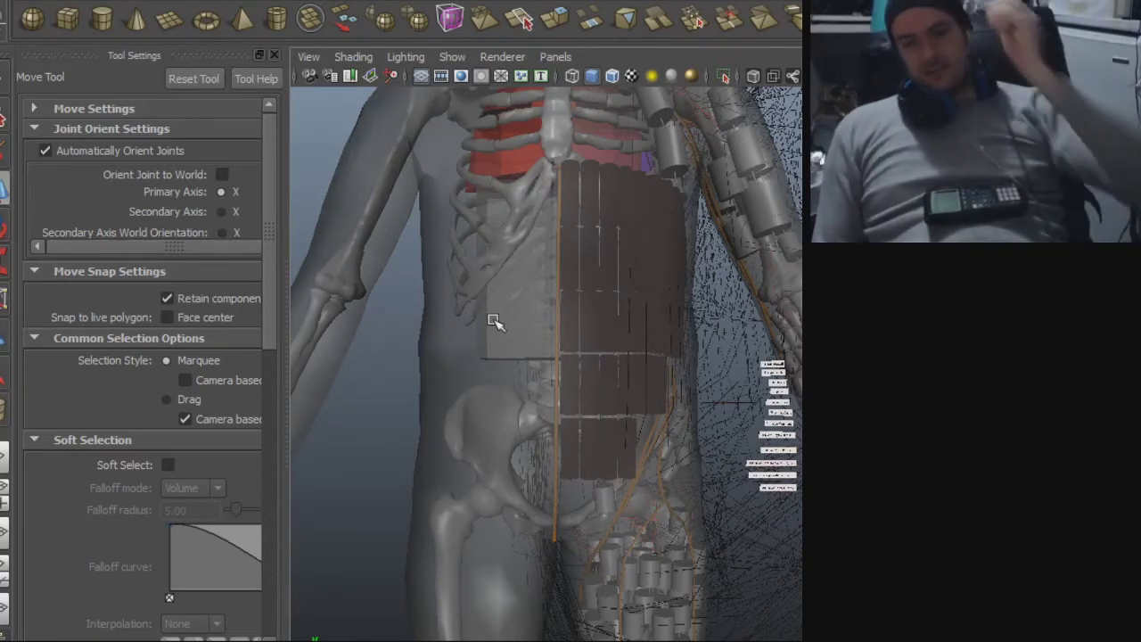
- Examine the cylinder coverage of the whole body and the side of the lower rib cage
{"action": "left_click_drag", "start_coordinate": [690, 273], "coordinate": [883, 294], "text": "alt"}
{"action": "left_click_drag", "start_coordinate": [637, 460], "coordinate": [517, 328], "text": "alt"}
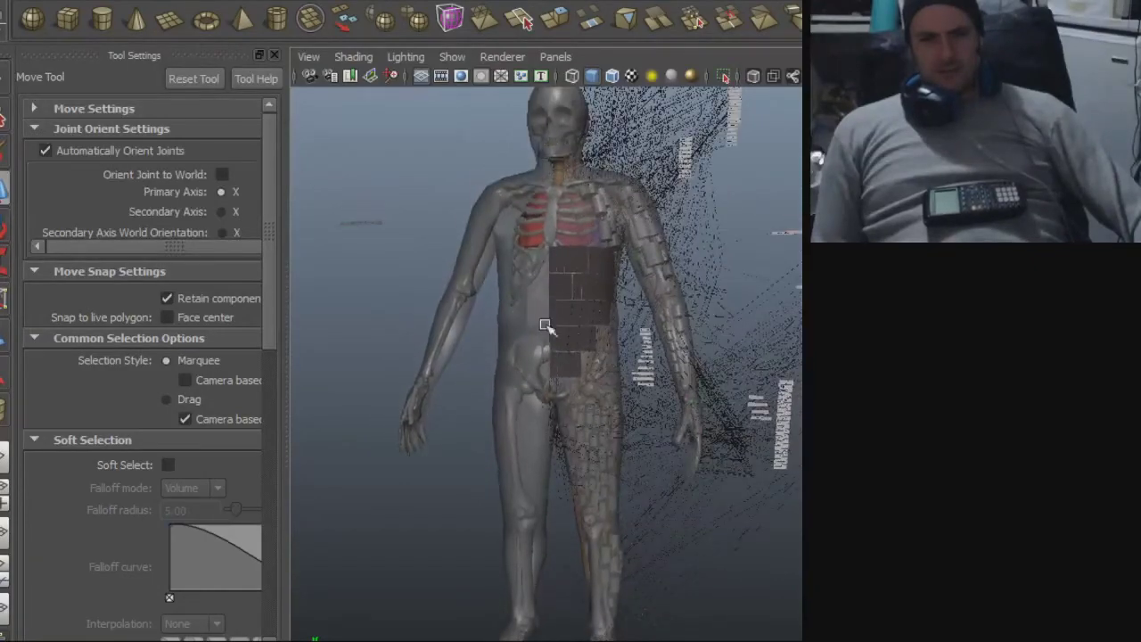
{"action": "left_click_drag", "start_coordinate": [294, 270], "coordinate": [319, 346], "text": "alt"}
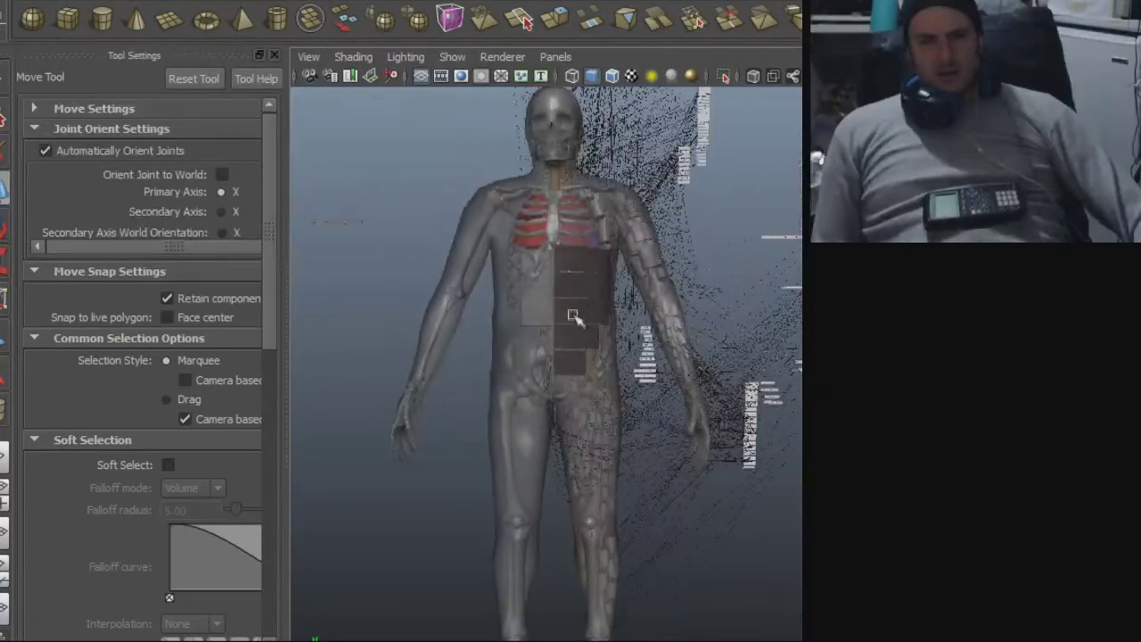
{"action": "right_click_drag", "start_coordinate": [563, 357], "coordinate": [815, 385], "text": "alt"}
{"action": "middle_click_drag", "start_coordinate": [560, 278], "coordinate": [595, 383], "text": "alt"}
{"action": "left_click_drag", "start_coordinate": [595, 384], "coordinate": [701, 412], "text": "alt"}
{"action": "right_click_drag", "start_coordinate": [576, 431], "coordinate": [768, 424], "text": "alt"}
{"action": "left_click_drag", "start_coordinate": [624, 396], "coordinate": [715, 362], "text": "alt"}
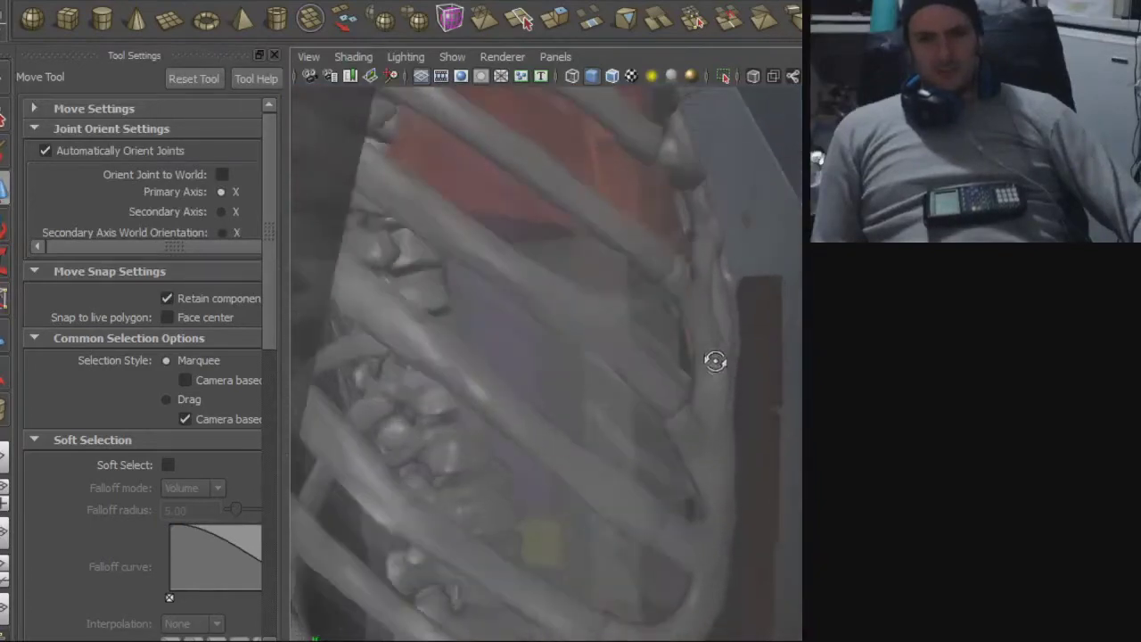
- Examine the inside of the rib cage around the red block and orange tubes, and the chest towards the jaw
{"action": "middle_click_drag", "start_coordinate": [705, 355], "coordinate": [654, 392], "text": "alt"}
{"action": "right_click_drag", "start_coordinate": [624, 401], "coordinate": [724, 408], "text": "alt"}
{"action": "mouse_move", "coordinate": [724, 406]}
{"action": "left_mouse_down", "text": "alt"}
{"action": "mouse_move", "coordinate": [754, 402]}
{"action": "mouse_move", "coordinate": [734, 407]}
{"action": "left_mouse_up", "text": "alt"}
{"action": "right_click_drag", "start_coordinate": [734, 407], "coordinate": [838, 407], "text": "alt"}
{"action": "middle_click_drag", "start_coordinate": [747, 405], "coordinate": [677, 404], "text": "alt"}
{"action": "left_click_drag", "start_coordinate": [602, 268], "coordinate": [628, 433], "text": "alt"}
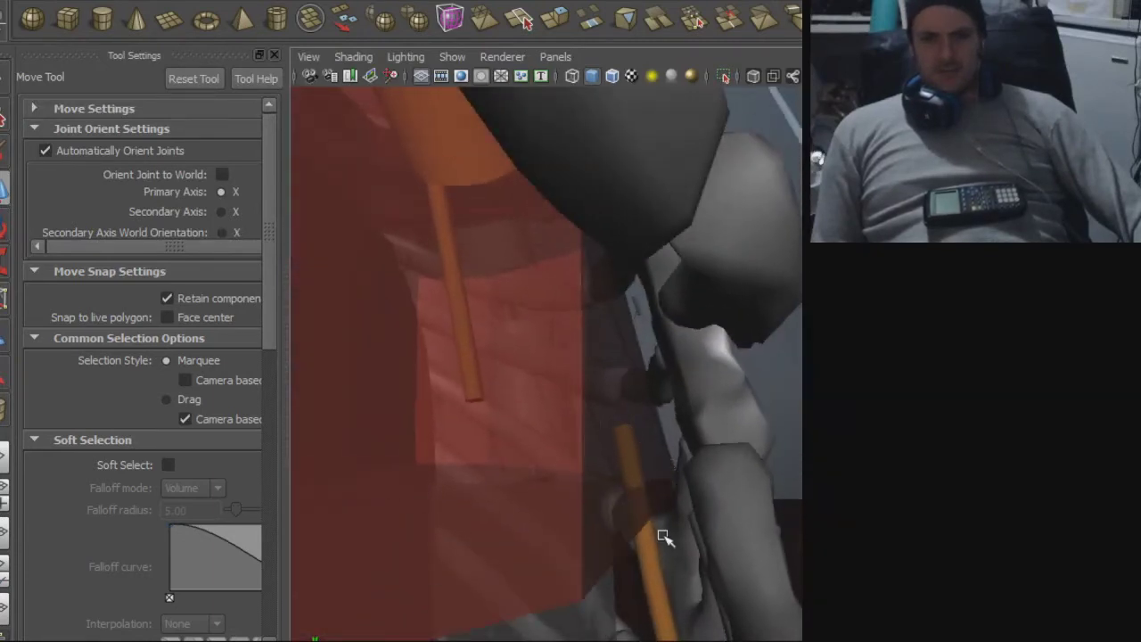
{"action": "left_click_drag", "start_coordinate": [663, 536], "coordinate": [622, 501], "text": "alt"}
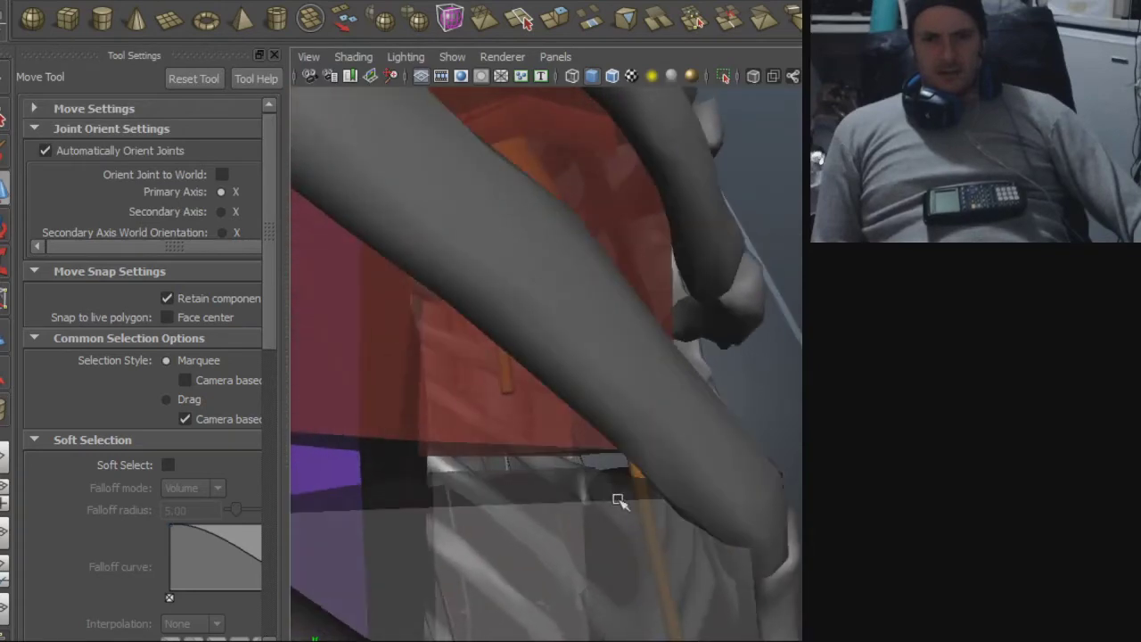
{"action": "left_click_drag", "start_coordinate": [583, 274], "coordinate": [621, 399], "text": "alt"}
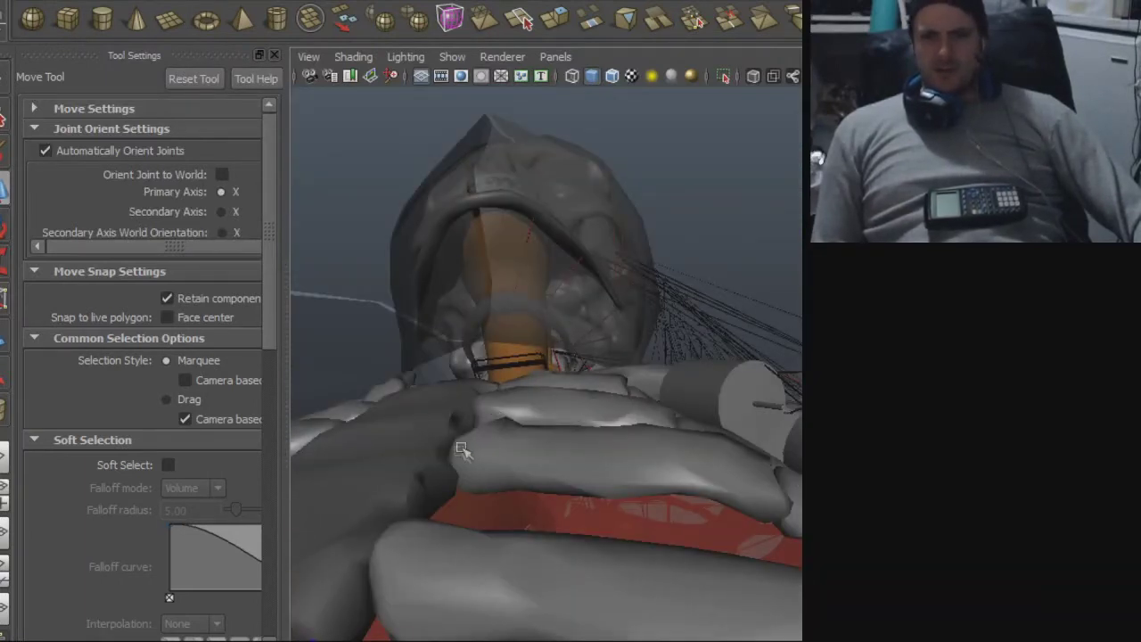
{"action": "left_click_drag", "start_coordinate": [715, 537], "coordinate": [496, 484], "text": "alt"}
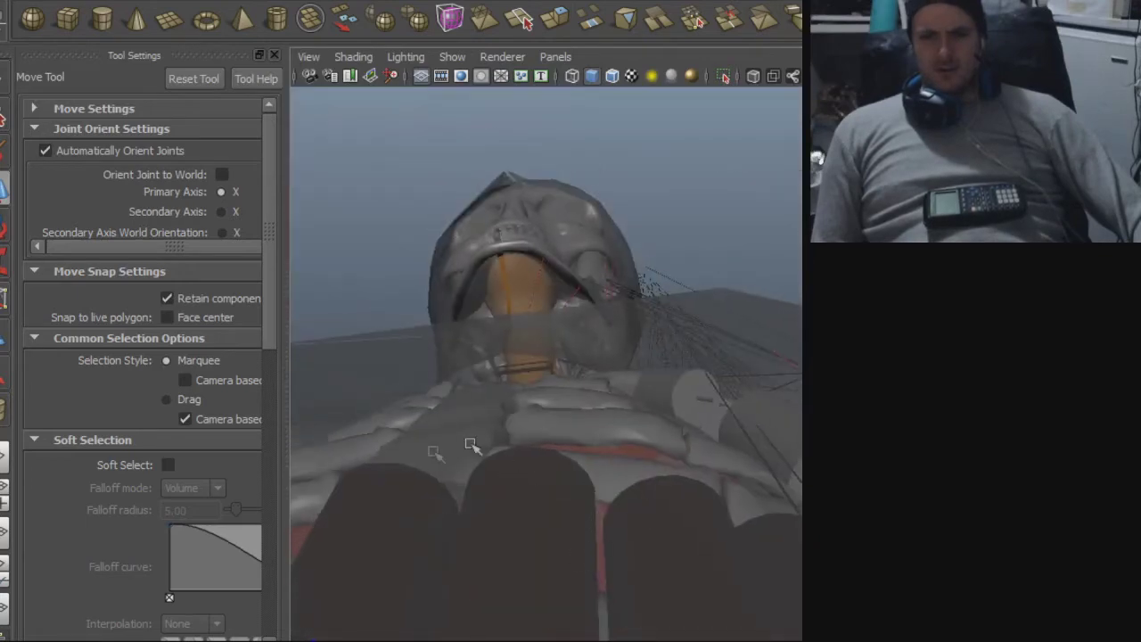
- Examine the side of the head and neck up close, and the skull and chest from the front
{"action": "left_click_drag", "start_coordinate": [562, 443], "coordinate": [759, 473], "text": "alt"}
{"action": "middle_click_drag", "start_coordinate": [573, 417], "coordinate": [694, 554], "text": "alt"}
{"action": "scroll", "coordinate": [534, 354], "scroll_direction": "up", "scroll_amount": 5}
{"action": "right_click_drag", "start_coordinate": [389, 377], "coordinate": [782, 363], "text": "alt"}
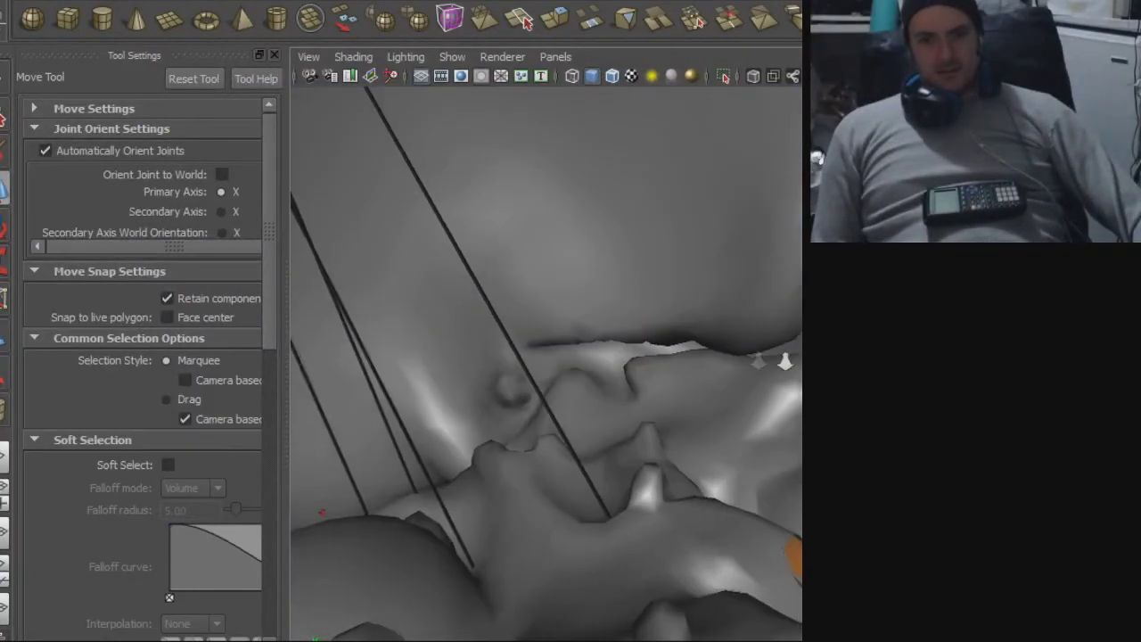
{"action": "right_click_drag", "start_coordinate": [582, 342], "coordinate": [402, 383], "text": "alt"}
{"action": "left_click_drag", "start_coordinate": [401, 384], "coordinate": [357, 385], "text": "alt"}
{"action": "right_click_drag", "start_coordinate": [662, 408], "coordinate": [615, 406], "text": "alt"}
{"action": "middle_click_drag", "start_coordinate": [615, 406], "coordinate": [533, 164], "text": "alt"}
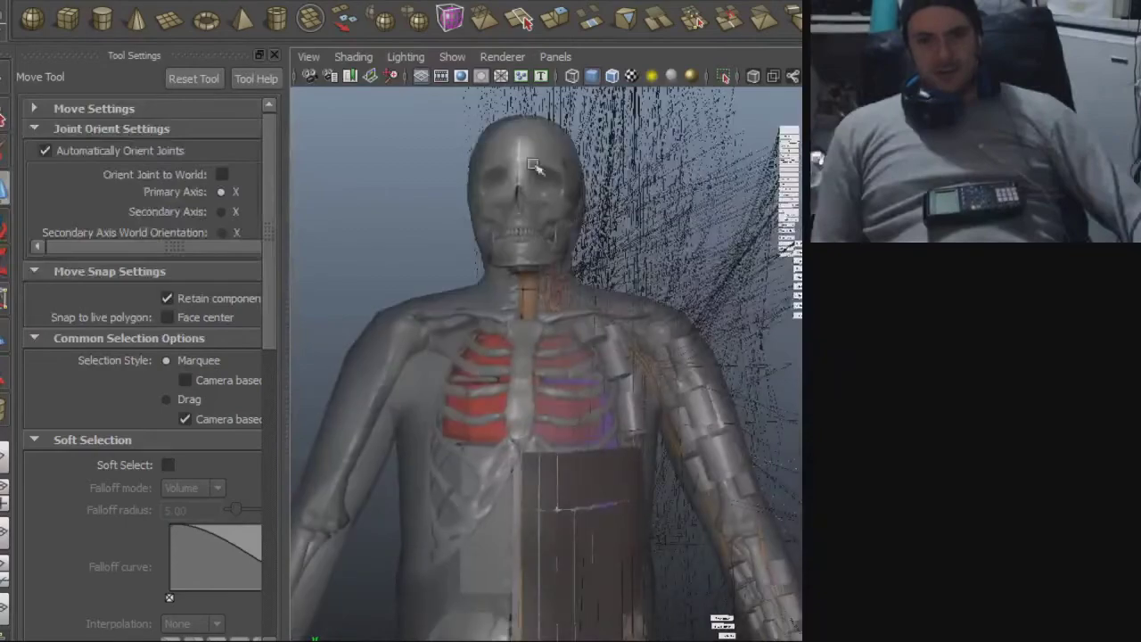
- Examine the abdominal cylinder rows down to the end of the orange midline tube near the pelvis
{"action": "left_click_drag", "start_coordinate": [586, 187], "coordinate": [606, 198], "text": "alt"}
{"action": "left_click_drag", "start_coordinate": [597, 279], "coordinate": [698, 336], "text": "alt"}
{"action": "middle_click_drag", "start_coordinate": [698, 337], "coordinate": [700, 273], "text": "alt"}
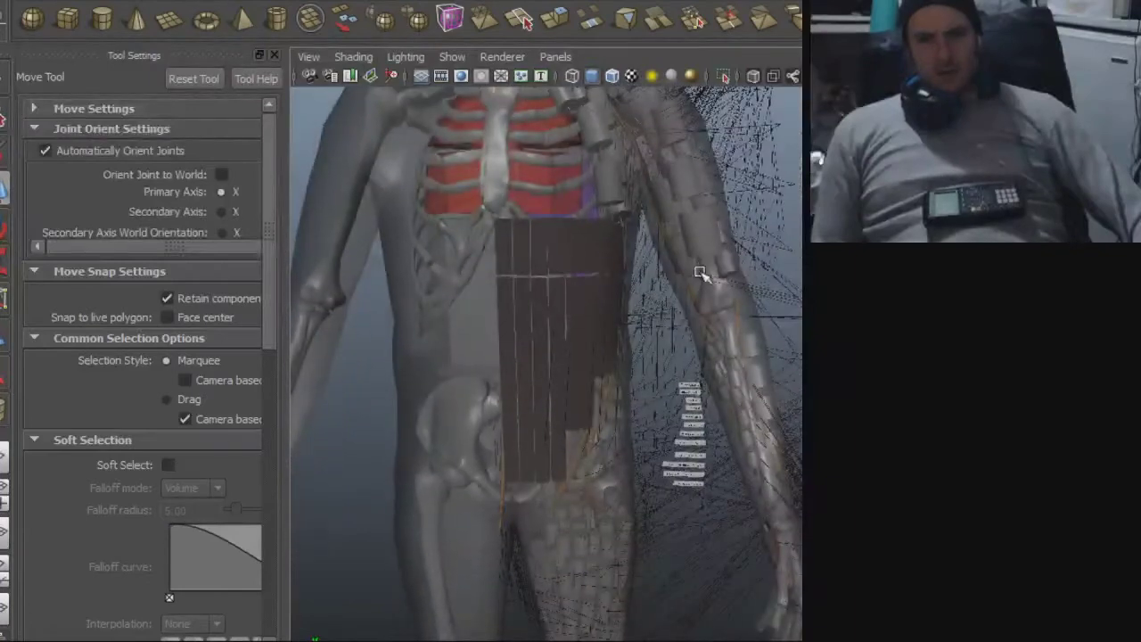
{"action": "left_click_drag", "start_coordinate": [700, 272], "coordinate": [655, 224], "text": "alt"}
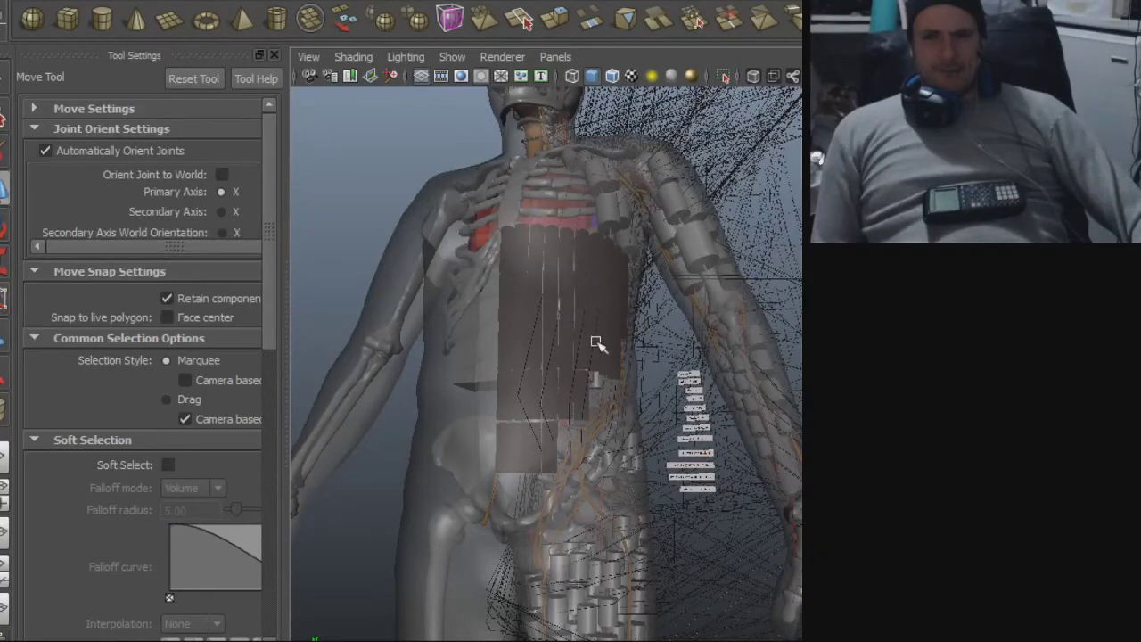
{"action": "middle_click_drag", "start_coordinate": [598, 330], "coordinate": [616, 214], "text": "alt"}
{"action": "left_click_drag", "start_coordinate": [646, 325], "coordinate": [676, 388], "text": "alt"}
{"action": "right_click_drag", "start_coordinate": [676, 388], "coordinate": [710, 431], "text": "alt"}
{"action": "middle_click_drag", "start_coordinate": [711, 431], "coordinate": [715, 366], "text": "alt"}
{"action": "right_click_drag", "start_coordinate": [715, 366], "coordinate": [659, 402], "text": "alt"}
{"action": "middle_click_drag", "start_coordinate": [645, 523], "coordinate": [641, 484], "text": "alt"}
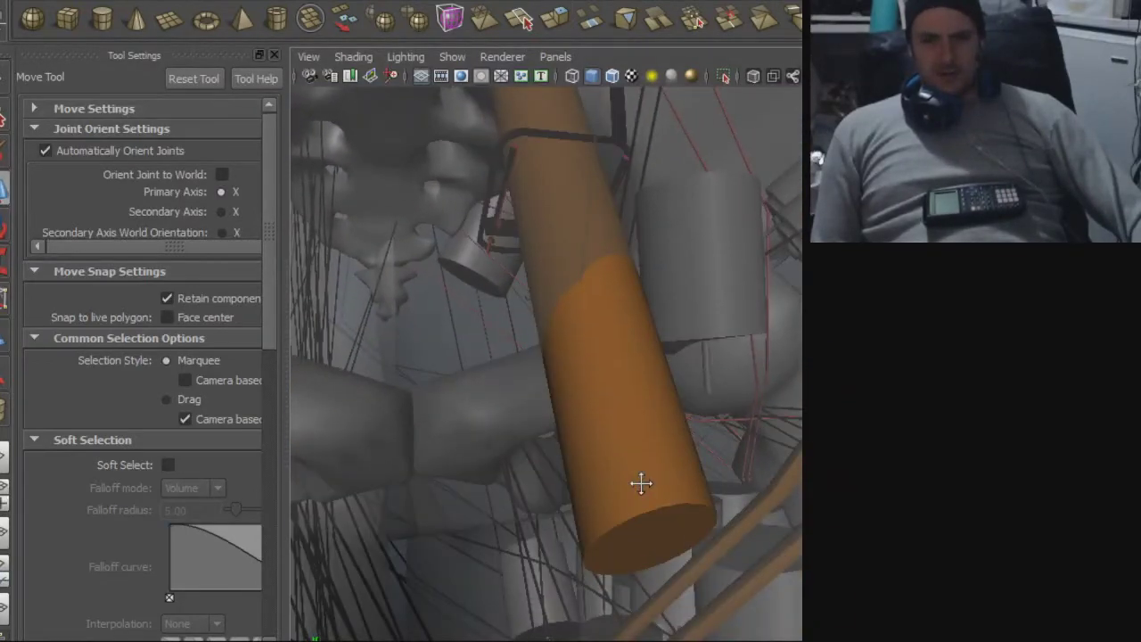
- Select the end face of the orange midline tube and examine its position from the side, back and below
{"action": "left_click_drag", "start_coordinate": [652, 490], "coordinate": [663, 468], "text": "alt"}
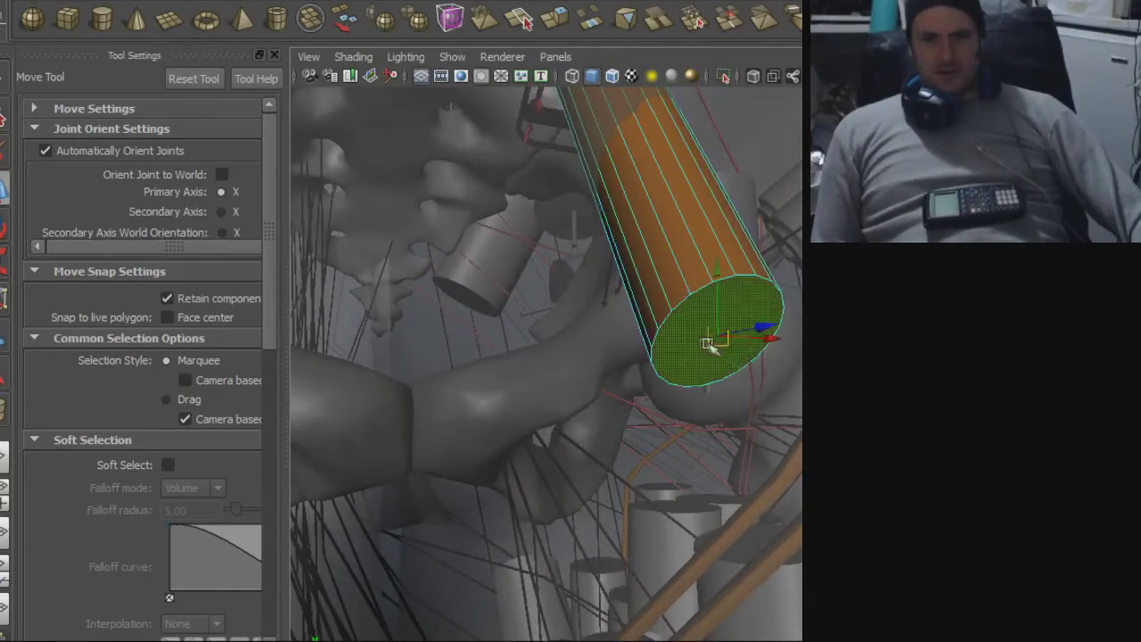
{"action": "key", "text": "f"}
{"action": "right_click_drag", "start_coordinate": [766, 386], "coordinate": [264, 364], "text": "alt"}
{"action": "left_click_drag", "start_coordinate": [624, 438], "coordinate": [432, 460], "text": "alt"}
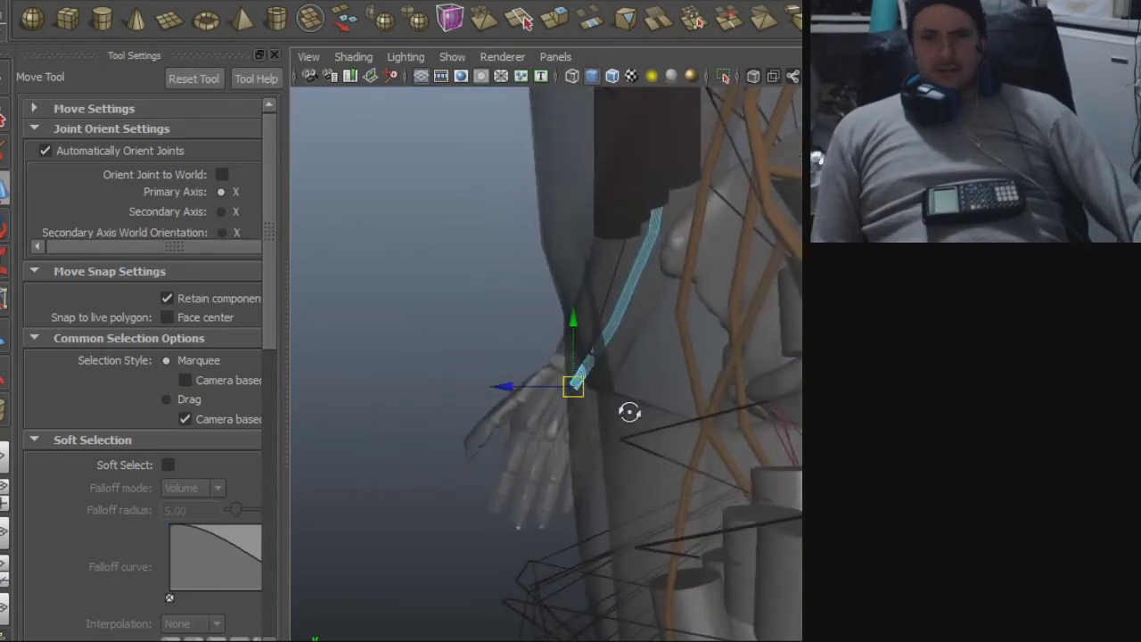
{"action": "left_click_drag", "start_coordinate": [644, 429], "coordinate": [596, 489], "text": "alt"}
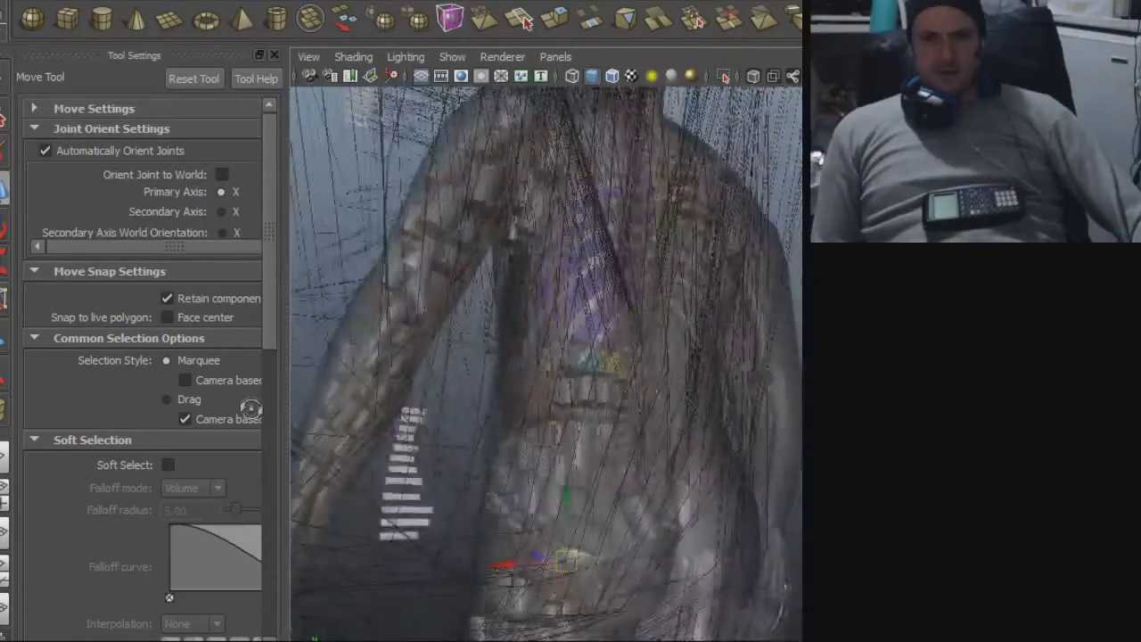
{"action": "right_click_drag", "start_coordinate": [676, 455], "coordinate": [758, 453], "text": "alt"}
{"action": "left_click_drag", "start_coordinate": [757, 453], "coordinate": [378, 467], "text": "alt"}
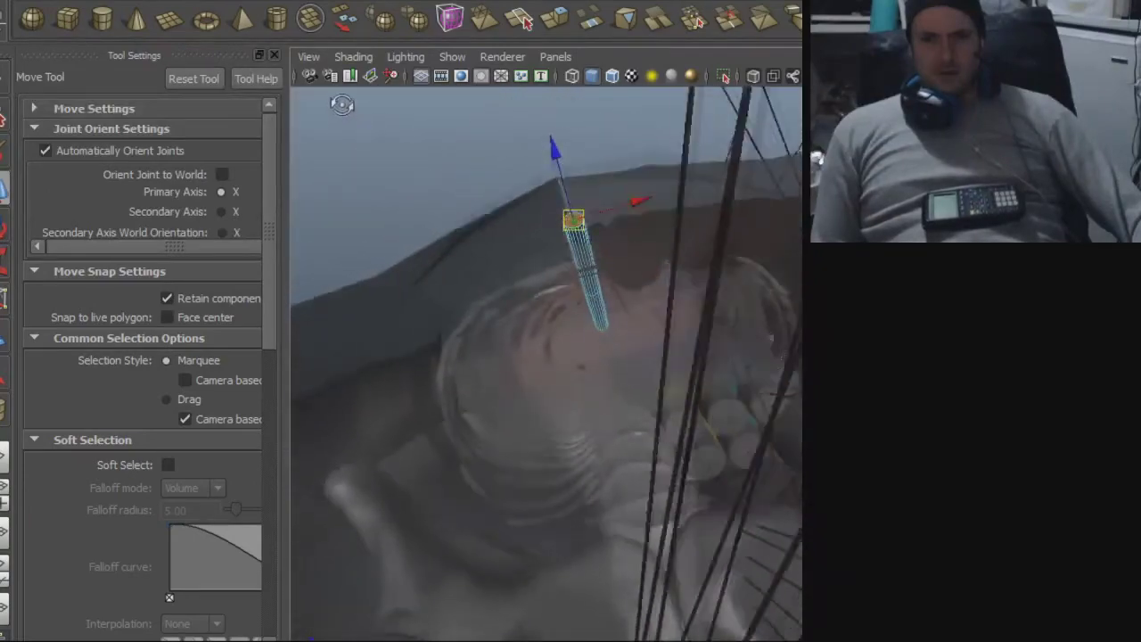
{"action": "left_click_drag", "start_coordinate": [569, 162], "coordinate": [476, 505], "text": "alt"}
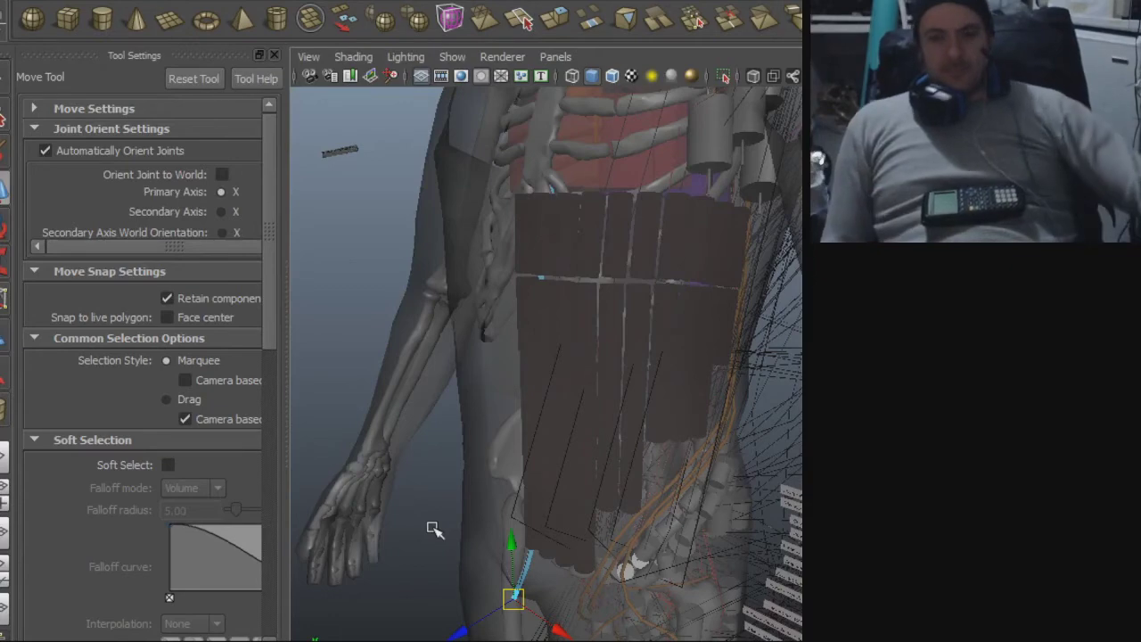
- Examine the selected midline tube against the abdomen and pelvis from the back and front of the body
{"action": "right_click_drag", "start_coordinate": [614, 369], "coordinate": [321, 392], "text": "alt"}
{"action": "left_click_drag", "start_coordinate": [472, 395], "coordinate": [594, 397], "text": "alt"}
{"action": "middle_click_drag", "start_coordinate": [596, 400], "coordinate": [614, 378], "text": "alt"}
{"action": "left_click_drag", "start_coordinate": [613, 377], "coordinate": [467, 372], "text": "alt"}
{"action": "left_click_drag", "start_coordinate": [521, 373], "coordinate": [667, 324], "text": "alt"}
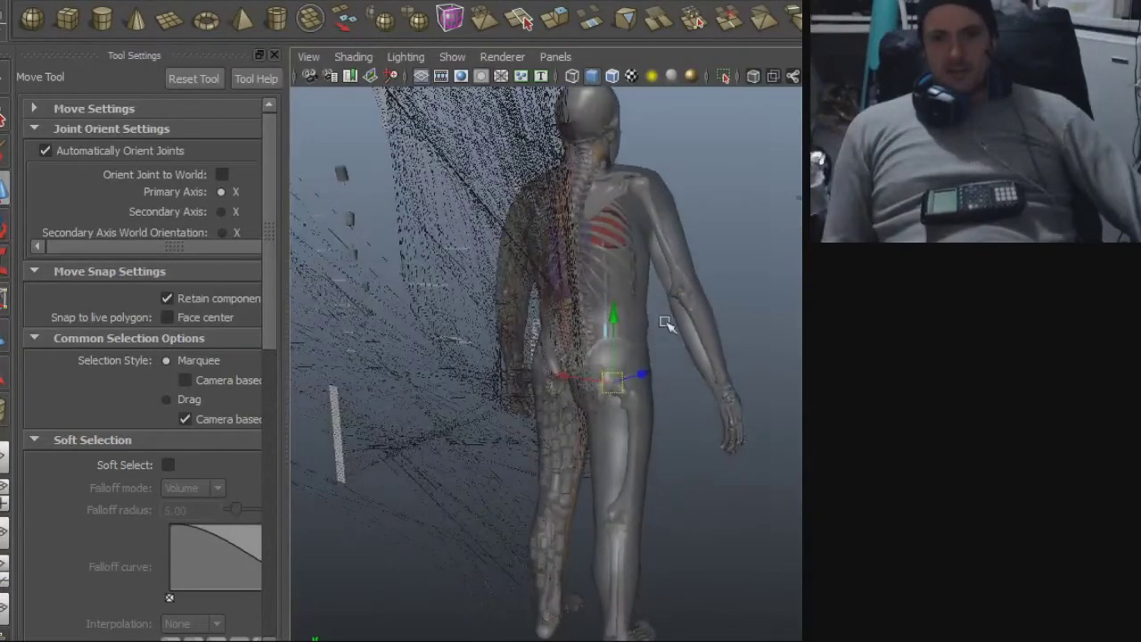
{"action": "left_click_drag", "start_coordinate": [607, 274], "coordinate": [589, 227], "text": "alt"}
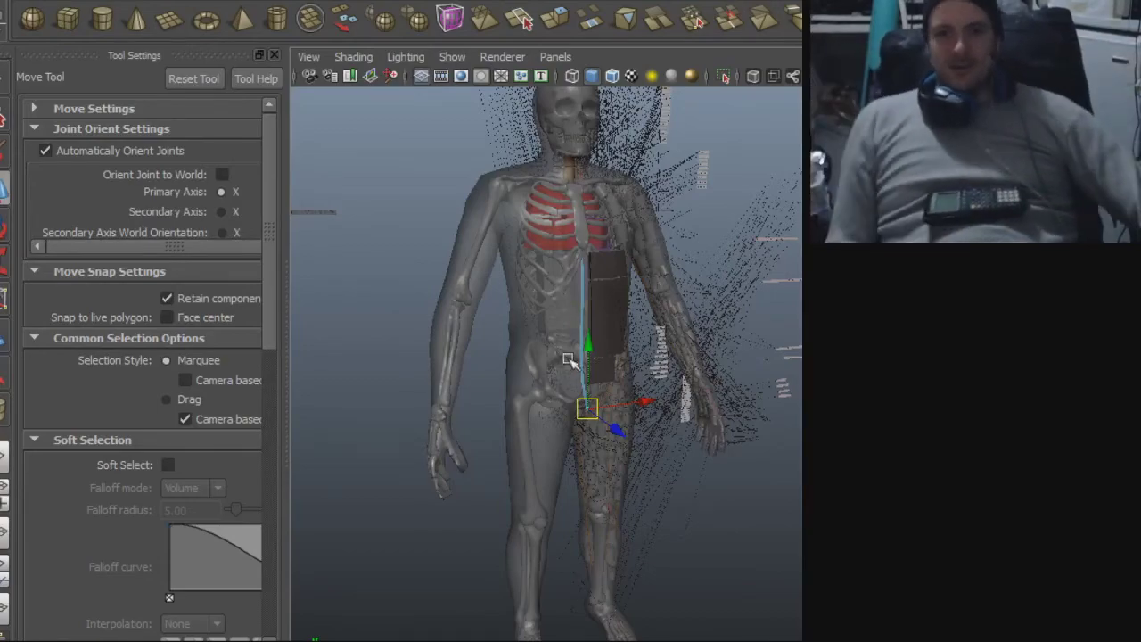
{"action": "right_click_drag", "start_coordinate": [537, 310], "coordinate": [696, 321], "text": "alt"}
{"action": "middle_click_drag", "start_coordinate": [695, 321], "coordinate": [680, 392], "text": "alt"}
{"action": "left_click_drag", "start_coordinate": [681, 392], "coordinate": [544, 392], "text": "alt"}
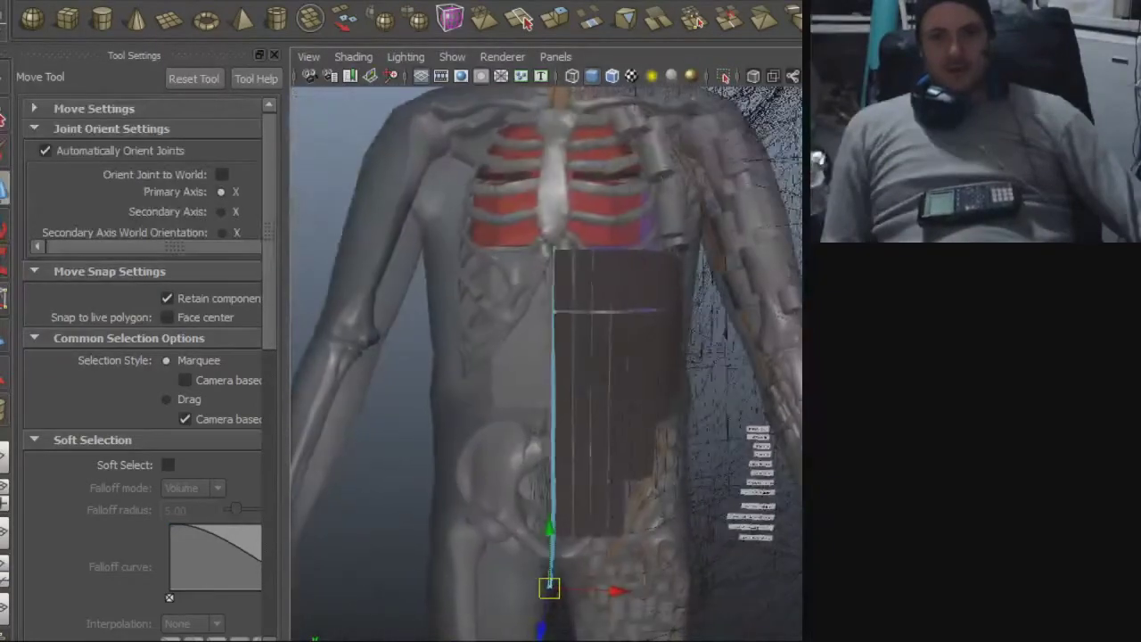
{"action": "right_click_drag", "start_coordinate": [733, 395], "coordinate": [611, 401], "text": "alt"}
{"action": "mouse_move", "coordinate": [611, 400]}
{"action": "left_mouse_down", "text": "alt"}
{"action": "mouse_move", "coordinate": [630, 399]}
{"action": "mouse_move", "coordinate": [618, 397]}
{"action": "left_mouse_up", "text": "alt"}
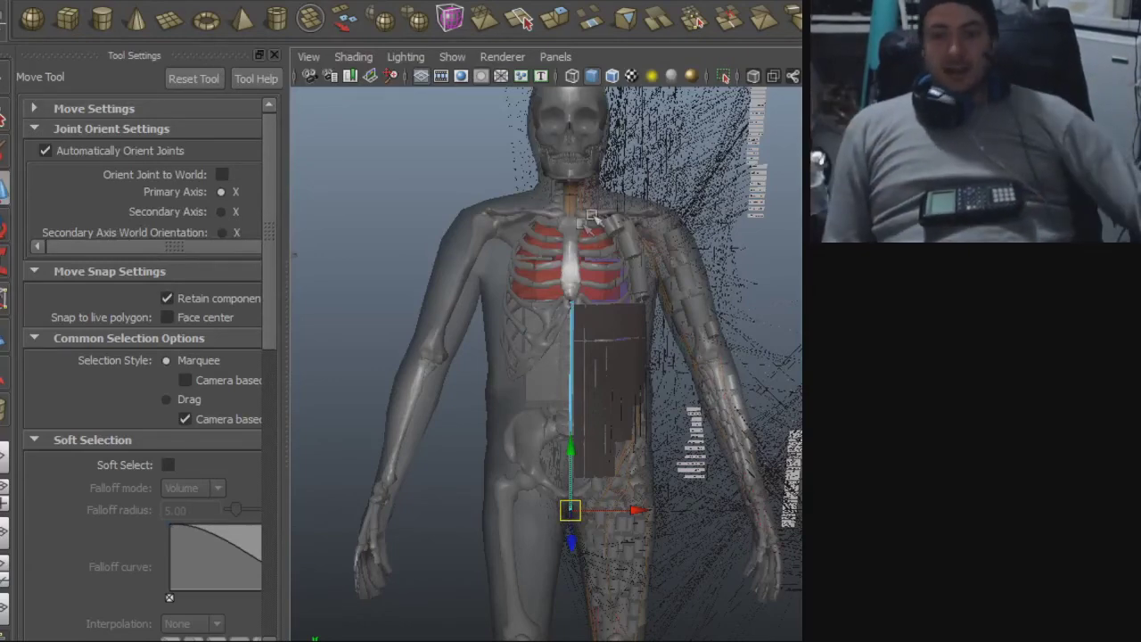
- Examine the abdominal cylinder rows between the ribs and pelvis from the front at different distances
{"action": "scroll", "coordinate": [618, 259], "scroll_direction": "down", "scroll_amount": 2}
{"action": "middle_click_drag", "start_coordinate": [619, 265], "coordinate": [621, 291], "text": "alt"}
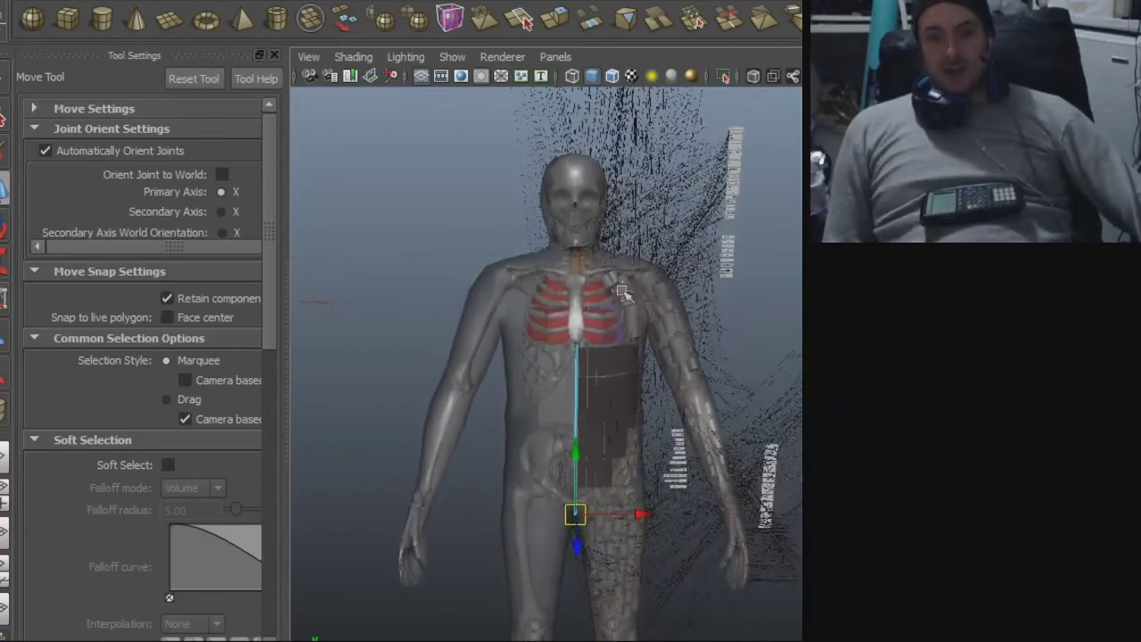
{"action": "right_click_drag", "start_coordinate": [622, 295], "coordinate": [790, 297], "text": "alt"}
{"action": "mouse_move", "coordinate": [644, 369]}
{"action": "left_mouse_down", "text": "alt"}
{"action": "mouse_move", "coordinate": [685, 380]}
{"action": "mouse_move", "coordinate": [718, 338]}
{"action": "mouse_move", "coordinate": [641, 361]}
{"action": "left_mouse_up", "text": "alt"}
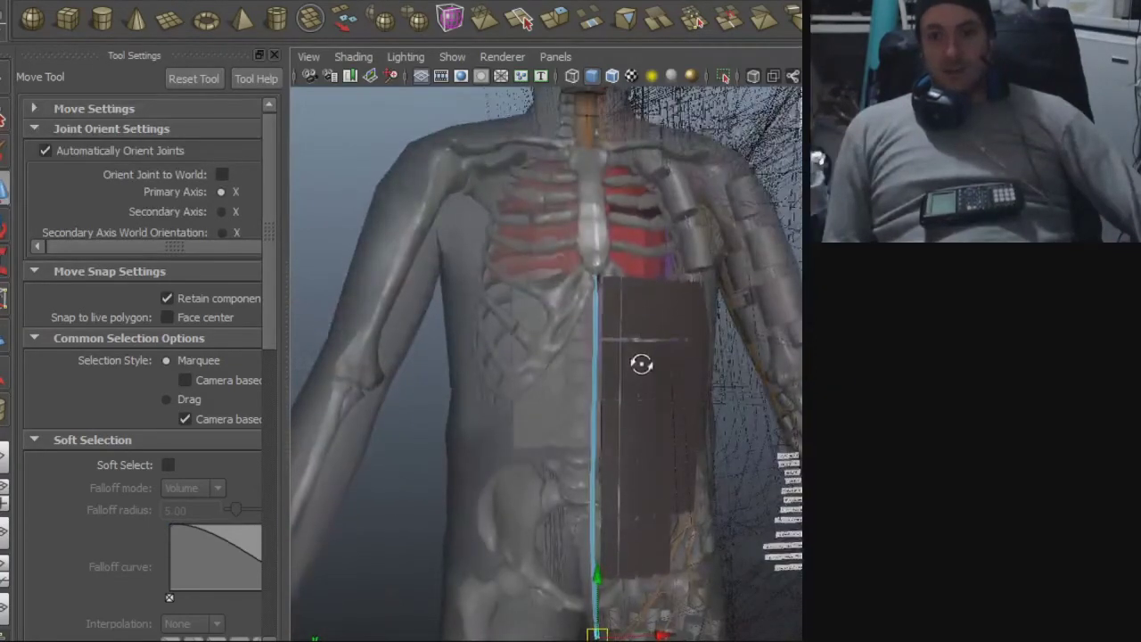
{"action": "scroll", "coordinate": [641, 360], "scroll_direction": "down", "scroll_amount": 3}
{"action": "middle_click_drag", "start_coordinate": [591, 360], "coordinate": [589, 267], "text": "alt"}
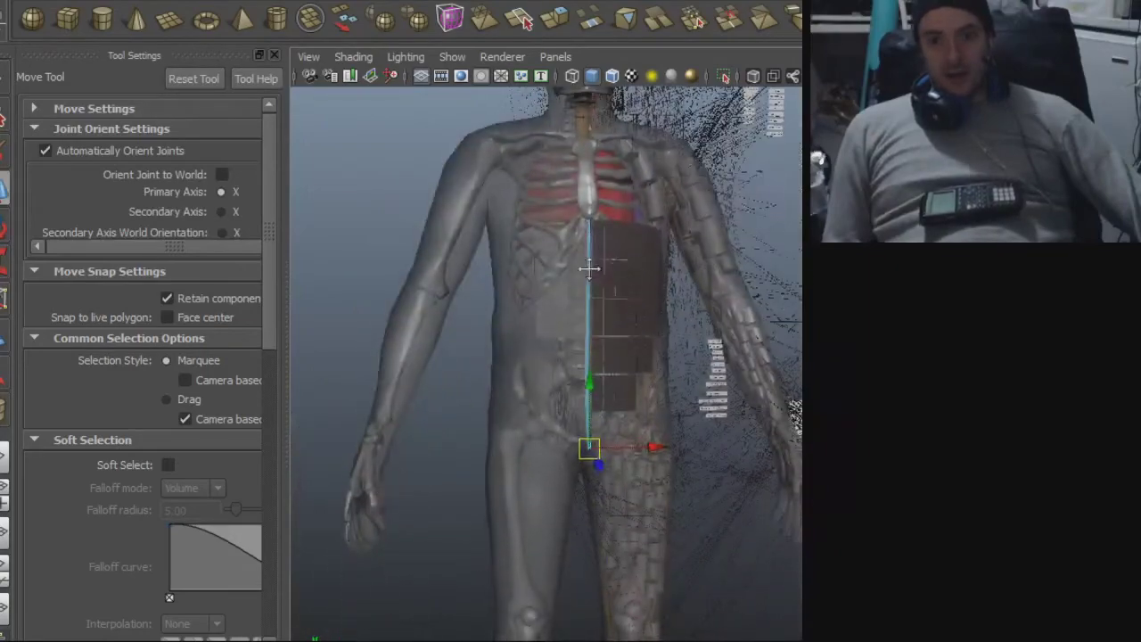
{"action": "right_click_drag", "start_coordinate": [703, 303], "coordinate": [619, 298], "text": "alt"}
{"action": "left_click_drag", "start_coordinate": [619, 298], "coordinate": [546, 306], "text": "alt"}
{"action": "middle_click_drag", "start_coordinate": [546, 305], "coordinate": [555, 331], "text": "alt"}
{"action": "right_click_drag", "start_coordinate": [573, 326], "coordinate": [634, 326], "text": "alt"}
{"action": "left_click_drag", "start_coordinate": [633, 326], "coordinate": [551, 315], "text": "alt"}
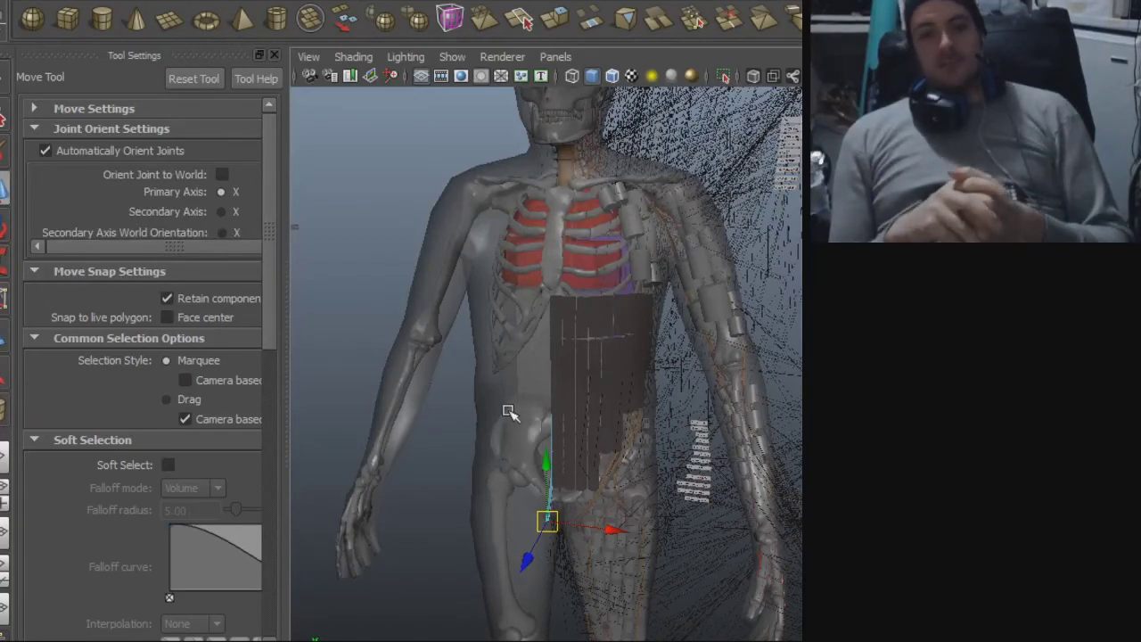
- Examine the abdominal cylinders at an angle and in side profile against the body's outer skin
{"action": "left_click_drag", "start_coordinate": [606, 344], "coordinate": [553, 340], "text": "alt"}
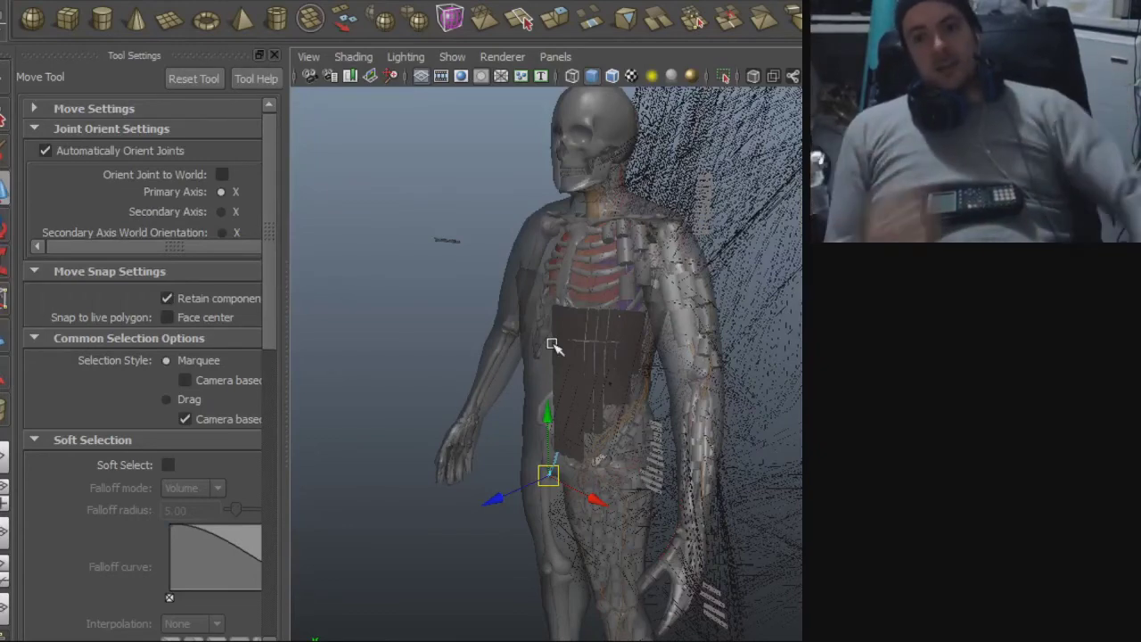
{"action": "right_click_drag", "start_coordinate": [588, 340], "coordinate": [689, 339], "text": "alt"}
{"action": "left_click_drag", "start_coordinate": [689, 338], "coordinate": [713, 340], "text": "alt"}
{"action": "left_click_drag", "start_coordinate": [593, 375], "coordinate": [535, 383], "text": "alt"}
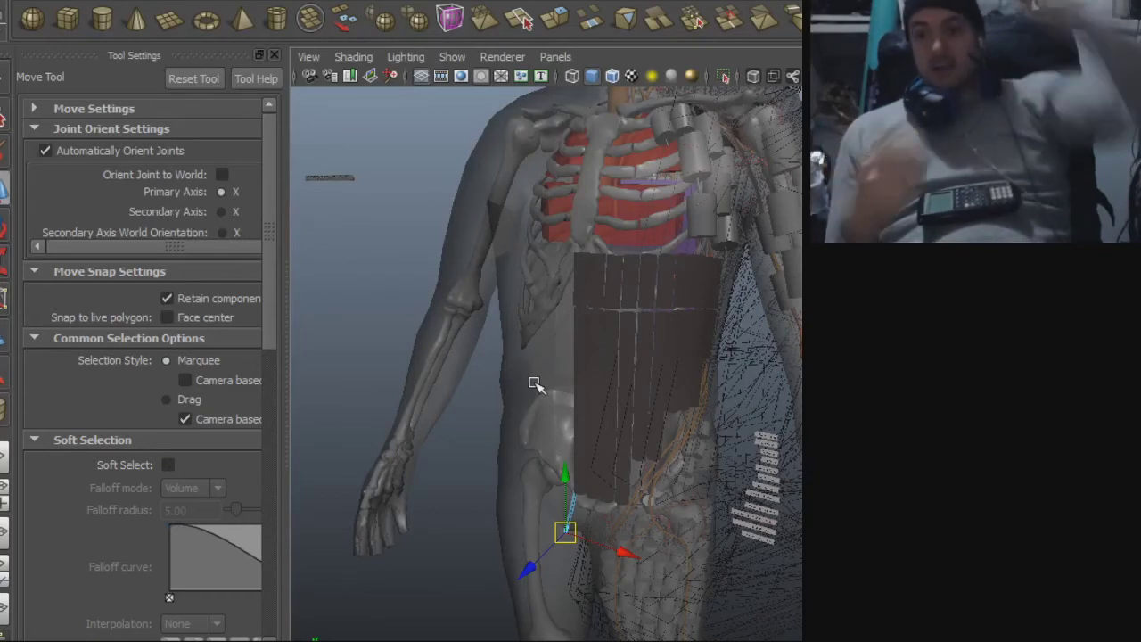
{"action": "right_click_drag", "start_coordinate": [703, 309], "coordinate": [565, 318], "text": "alt"}
{"action": "left_click_drag", "start_coordinate": [565, 317], "coordinate": [615, 317], "text": "alt"}
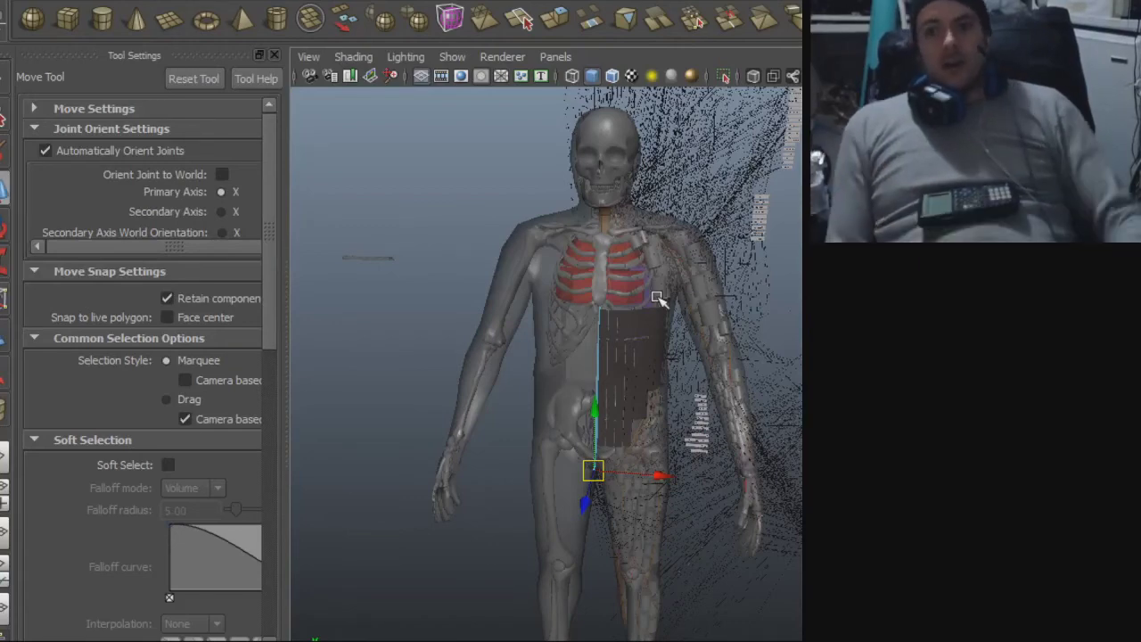
{"action": "left_click_drag", "start_coordinate": [719, 323], "coordinate": [998, 298], "text": "alt"}
{"action": "left_click_drag", "start_coordinate": [590, 285], "coordinate": [856, 313], "text": "alt"}
{"action": "right_click_drag", "start_coordinate": [563, 361], "coordinate": [695, 313], "text": "alt"}
{"action": "left_click_drag", "start_coordinate": [695, 313], "coordinate": [389, 414], "text": "alt"}
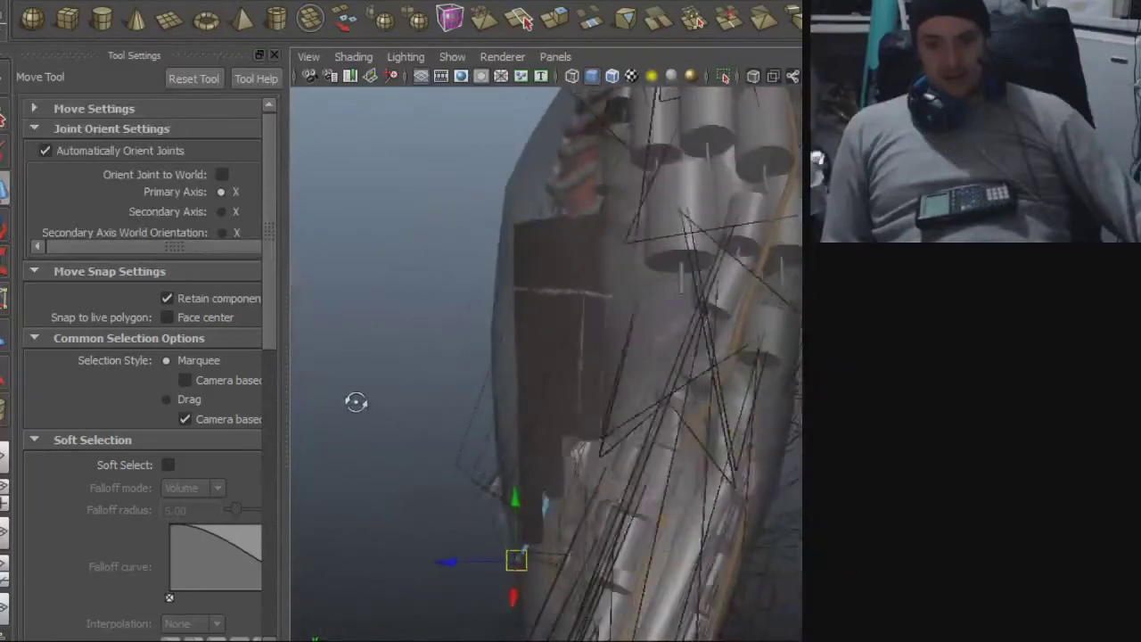
- Select the body skin's vertices along the front of the lower abdomen and move them along the Z axis
{"action": "left_click_drag", "start_coordinate": [559, 443], "coordinate": [273, 439], "text": "alt"}
{"action": "left_click_drag", "start_coordinate": [354, 443], "coordinate": [725, 460], "text": "alt"}
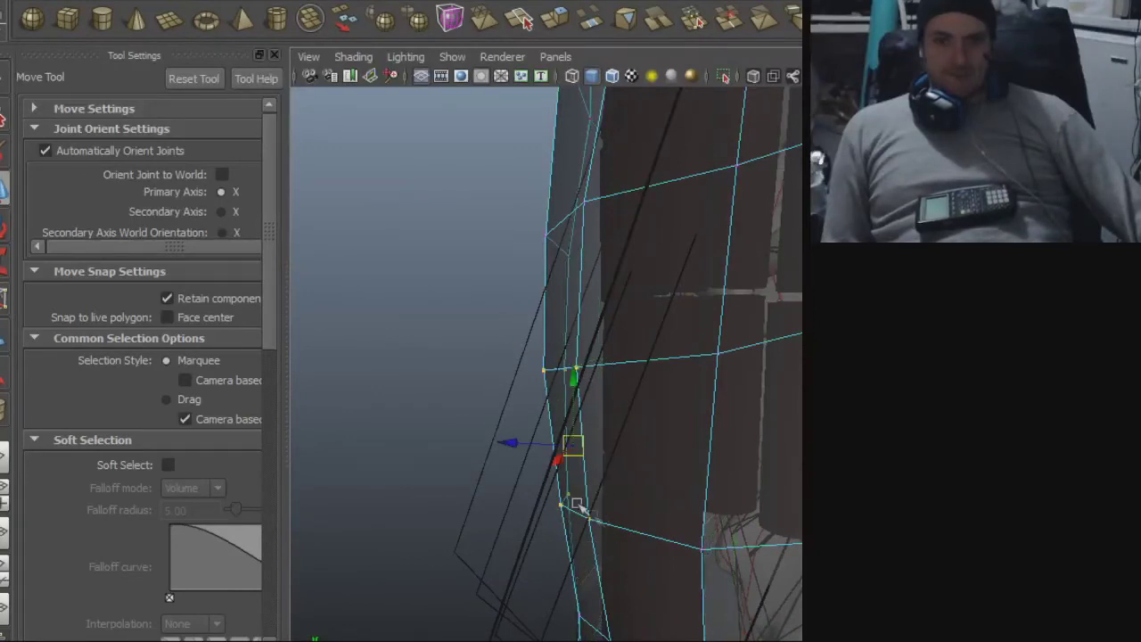
{"action": "mouse_move", "coordinate": [526, 448]}
{"action": "left_mouse_down", "text": "alt"}
{"action": "mouse_move", "coordinate": [454, 454]}
{"action": "mouse_move", "coordinate": [580, 467]}
{"action": "mouse_move", "coordinate": [571, 472]}
{"action": "mouse_move", "coordinate": [541, 431]}
{"action": "left_mouse_up", "text": "alt"}
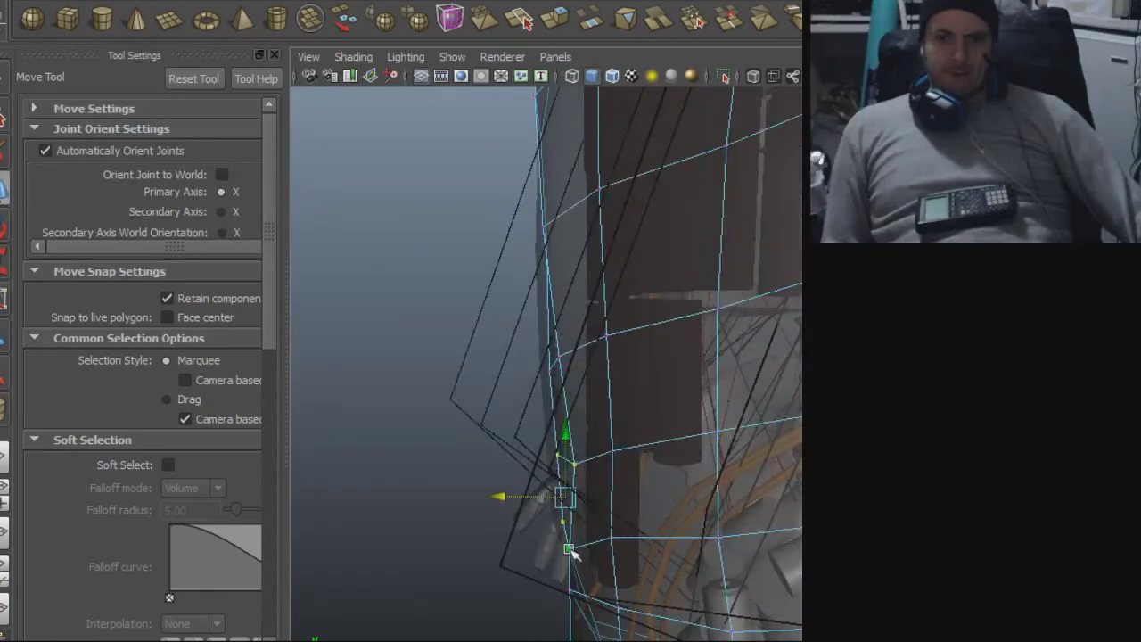
{"action": "right_click_drag", "start_coordinate": [596, 549], "coordinate": [494, 550], "text": "alt"}
{"action": "left_click_drag", "start_coordinate": [494, 550], "coordinate": [746, 514], "text": "alt"}
{"action": "left_click_drag", "start_coordinate": [587, 514], "coordinate": [253, 542], "text": "alt"}
{"action": "left_click_drag", "start_coordinate": [677, 518], "coordinate": [585, 432], "text": "alt"}
{"action": "right_click_drag", "start_coordinate": [587, 433], "coordinate": [891, 431], "text": "alt"}
{"action": "right_click_drag", "start_coordinate": [700, 427], "coordinate": [545, 422], "text": "alt"}
{"action": "left_click_drag", "start_coordinate": [544, 423], "coordinate": [672, 359], "text": "alt"}
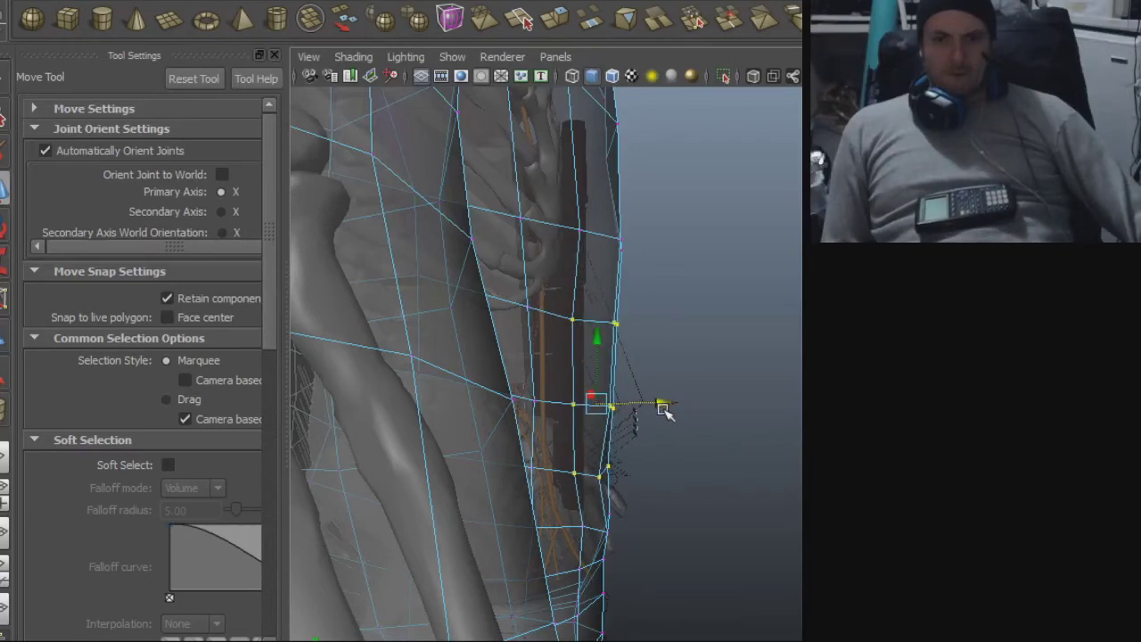
- Examine the front of the body skin from below and select a single vertex on its midline
{"action": "left_click_drag", "start_coordinate": [704, 426], "coordinate": [507, 296], "text": "alt"}
{"action": "right_click_drag", "start_coordinate": [550, 344], "coordinate": [784, 345], "text": "alt"}
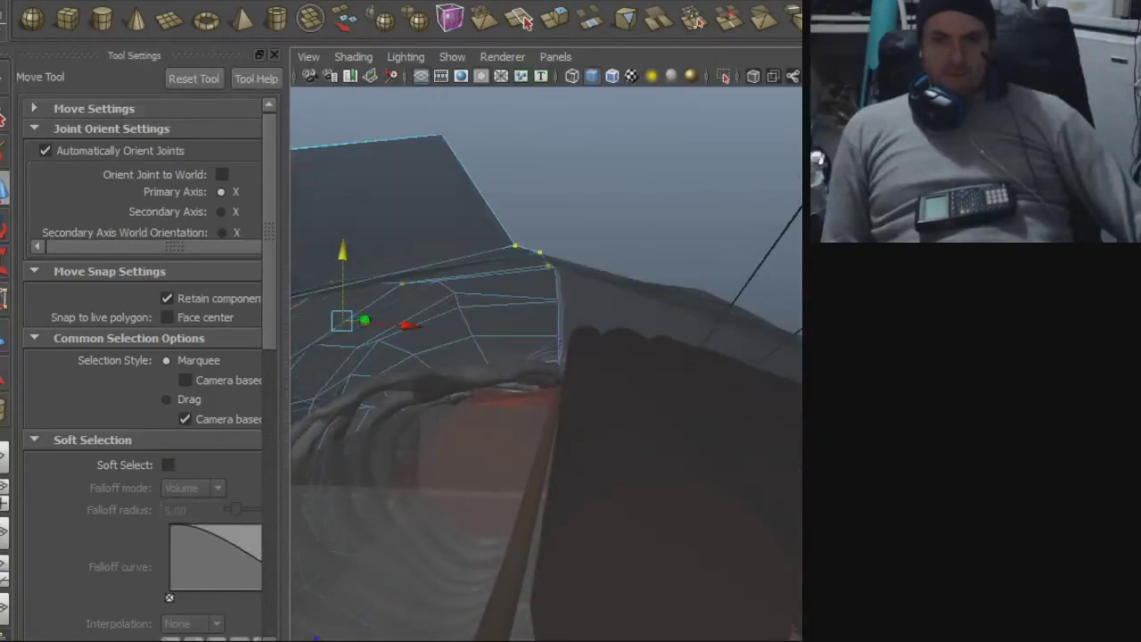
{"action": "left_click_drag", "start_coordinate": [586, 324], "coordinate": [566, 439], "text": "alt"}
{"action": "left_click", "coordinate": [573, 383]}
{"action": "left_click_drag", "start_coordinate": [638, 399], "coordinate": [607, 349], "text": "alt"}
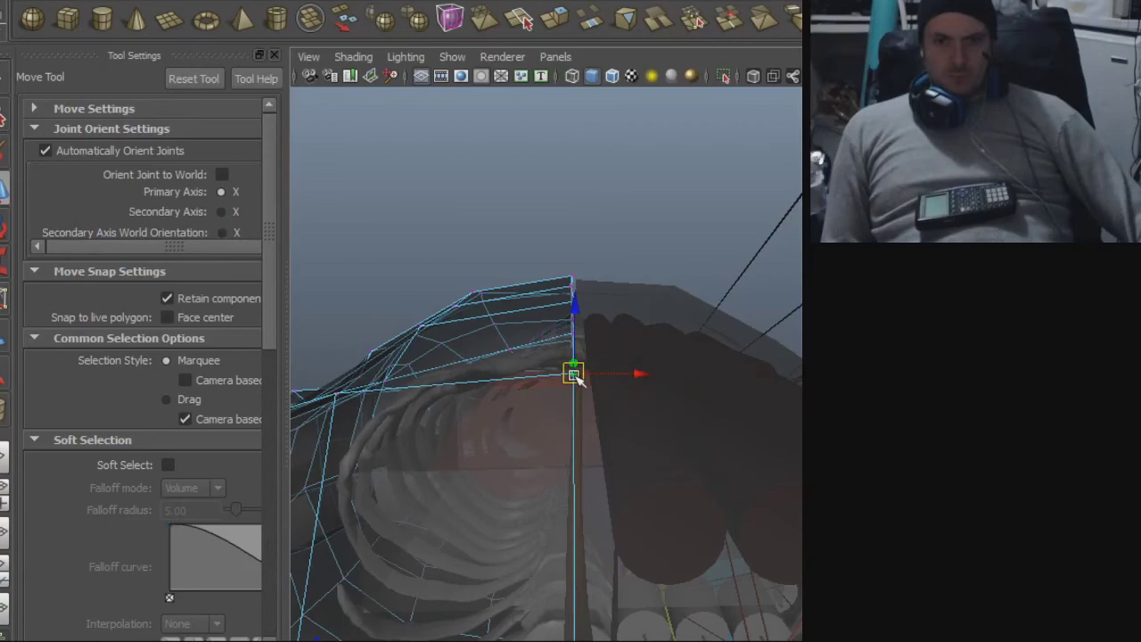
- Examine the body skin over the abdomen and upper legs from below and from the front
{"action": "left_click_drag", "start_coordinate": [731, 404], "coordinate": [519, 473], "text": "alt"}
{"action": "left_click_drag", "start_coordinate": [502, 397], "coordinate": [628, 484], "text": "alt"}
{"action": "right_click_drag", "start_coordinate": [629, 484], "coordinate": [466, 448], "text": "alt"}
{"action": "left_click_drag", "start_coordinate": [466, 448], "coordinate": [435, 440], "text": "alt"}
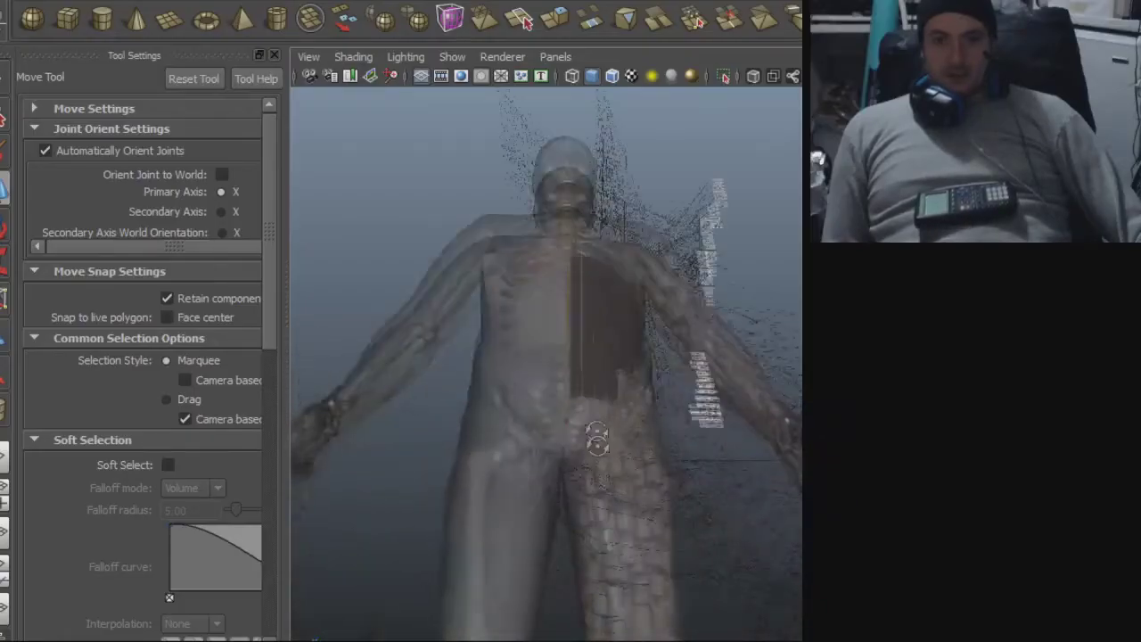
{"action": "left_click_drag", "start_coordinate": [596, 430], "coordinate": [597, 484], "text": "alt"}
{"action": "middle_click_drag", "start_coordinate": [584, 268], "coordinate": [582, 328], "text": "alt"}
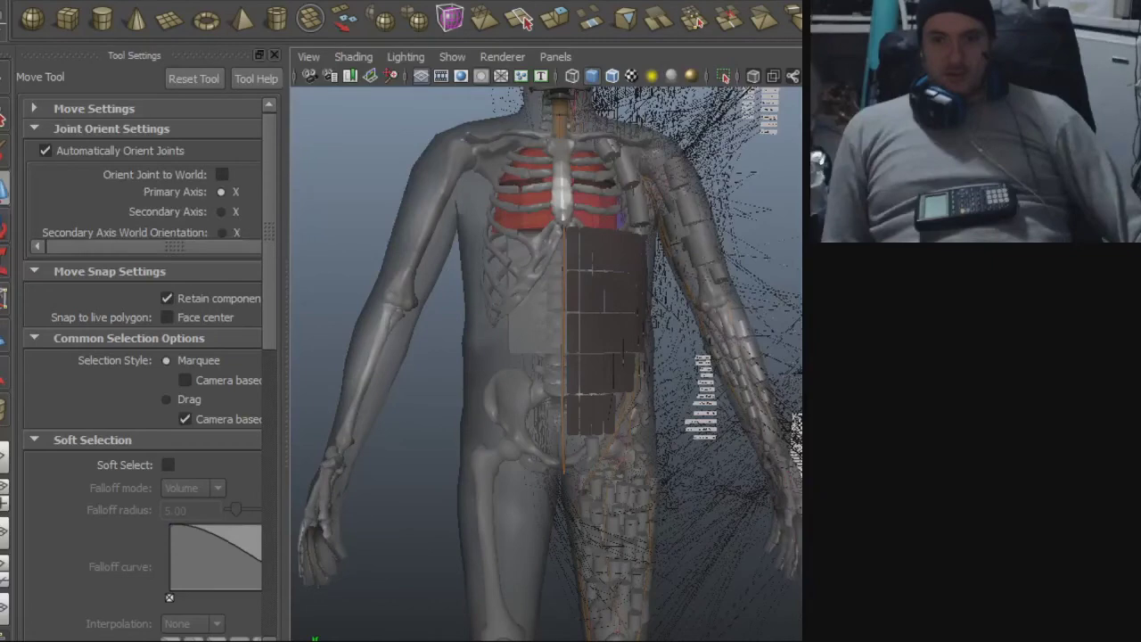
{"action": "key", "text": "alt+Tab"}
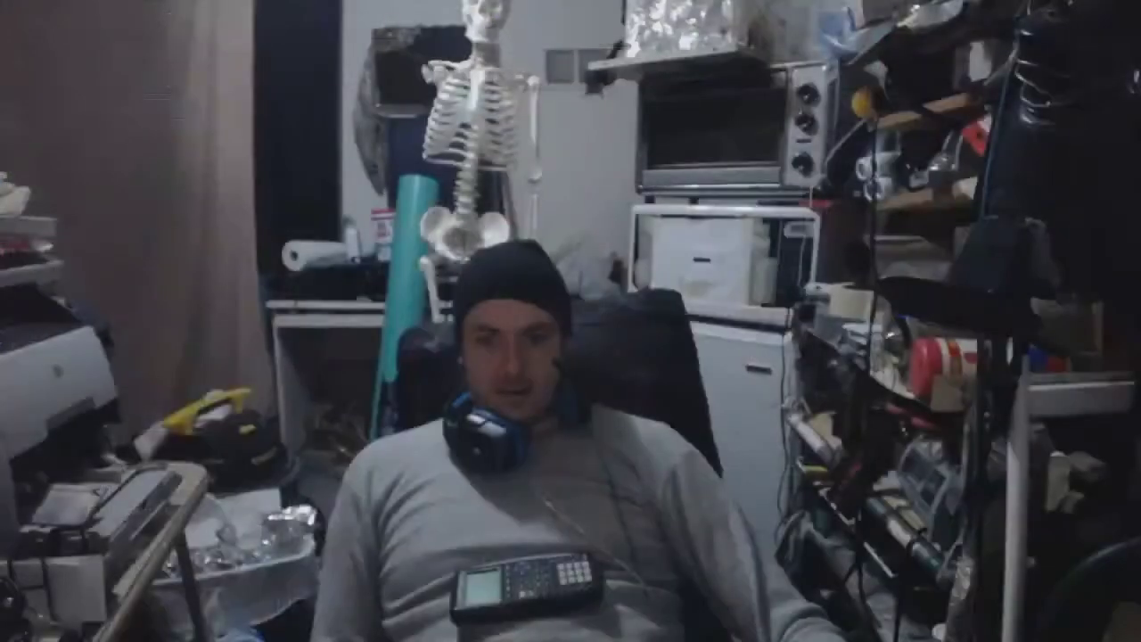